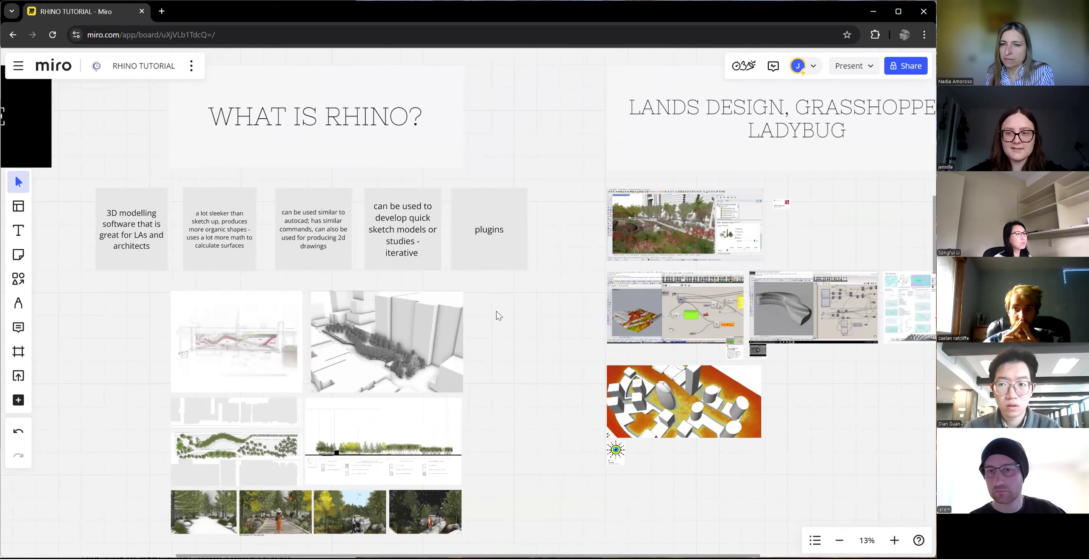
# Examine the planting-scene screenshot in the "Lands Design, Grasshopper & Ladybug" section of the board up close.
pyautogui.hscroll(10, 499, 315)
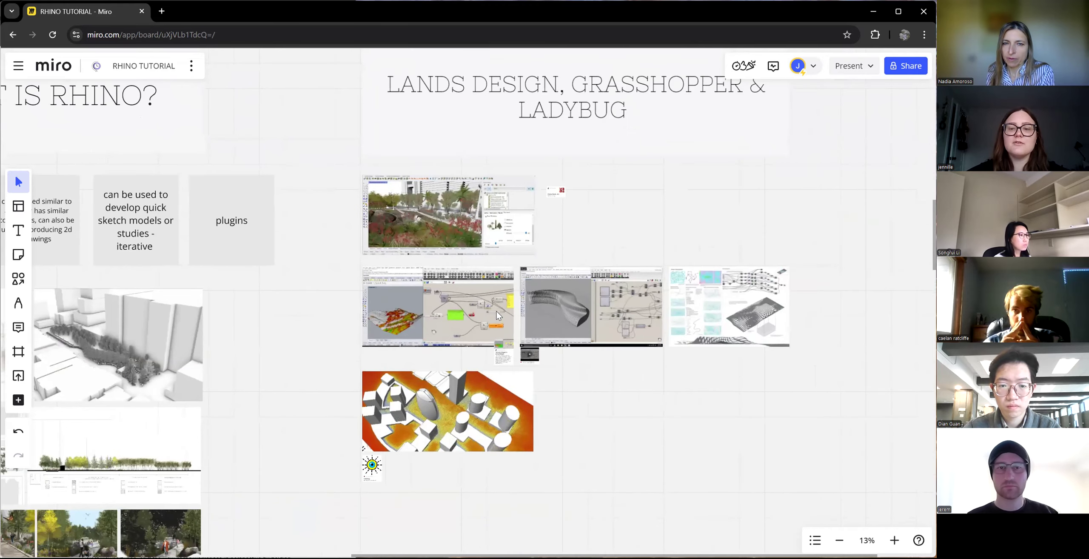
pyautogui.keyDown('ctrl'); pyautogui.scroll(3, 499, 315); pyautogui.keyUp('ctrl')
pyautogui.scroll(3, 499, 315)
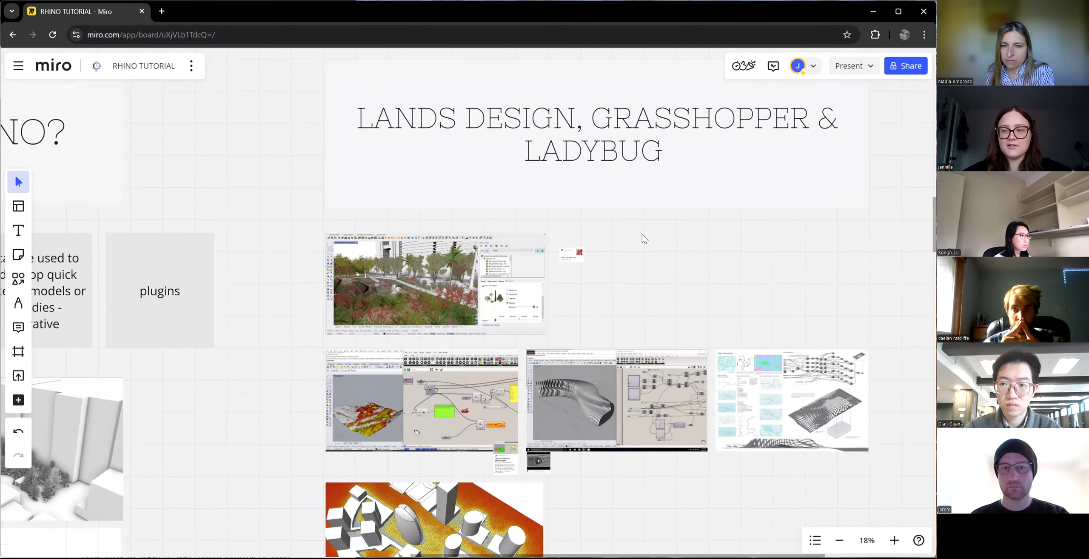
pyautogui.keyDown('ctrl'); pyautogui.scroll(4, 662, 226); pyautogui.keyUp('ctrl')
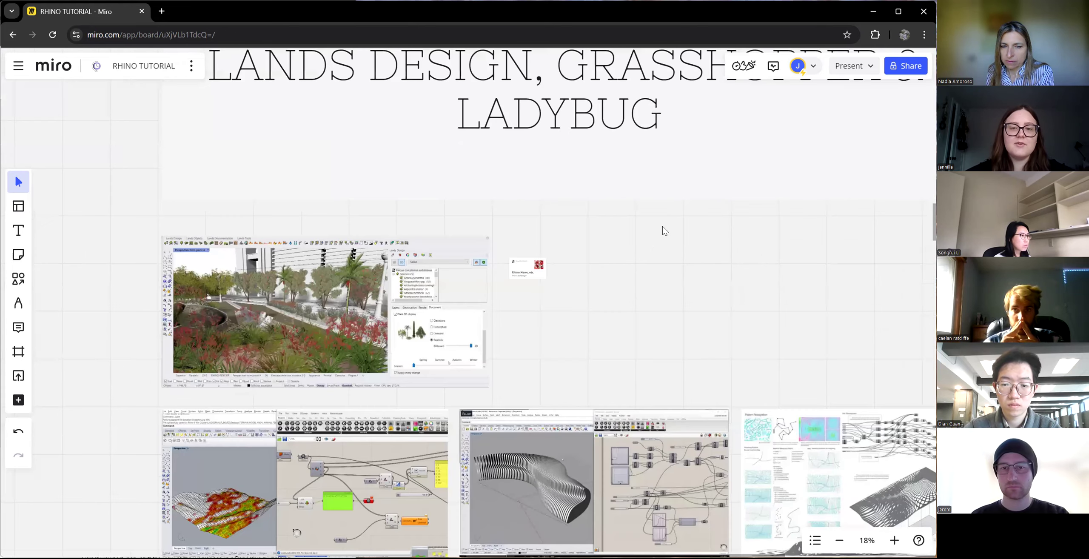
pyautogui.hscroll(-4, 662, 226)
pyautogui.scroll(-2, 662, 227)
pyautogui.hscroll(-1, 663, 226)
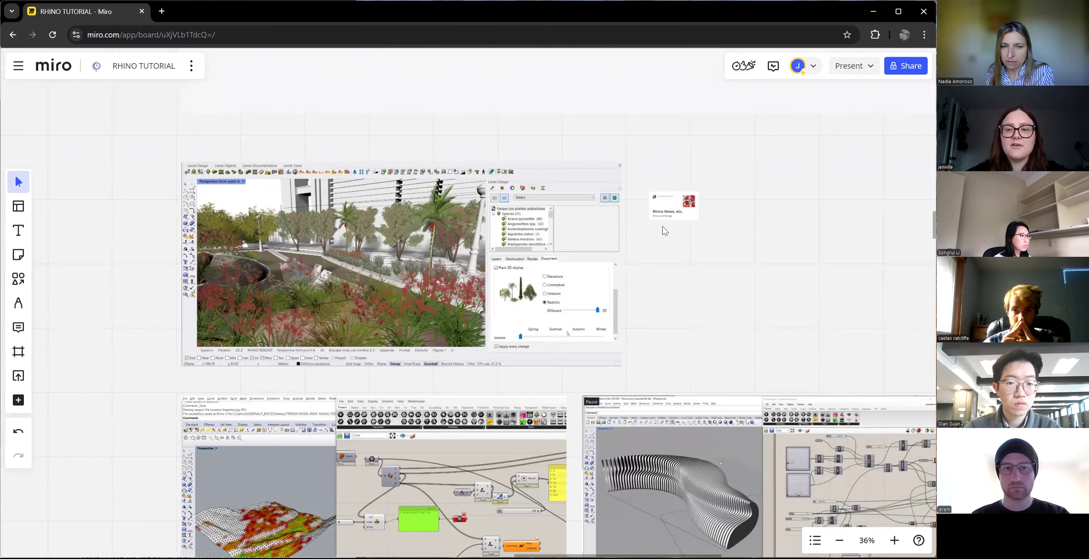
pyautogui.hscroll(-10, 662, 226)
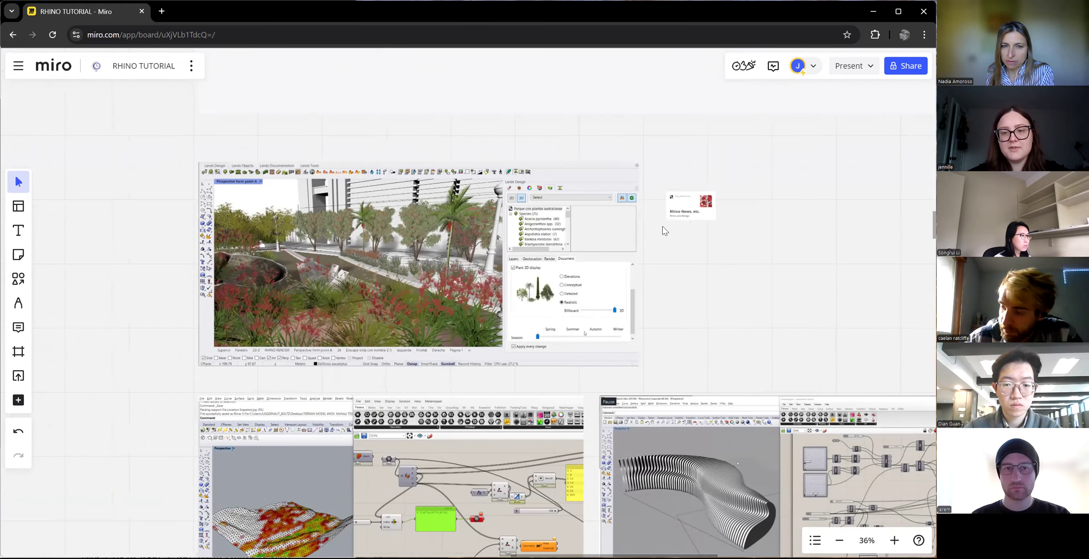
# Review the white 3D massing model with trees and the planting section drawing below it in the "What is Rhino?" section.
pyautogui.click(662, 227)
pyautogui.hscroll(-8, 662, 227)
pyautogui.scroll(-9, 662, 227)
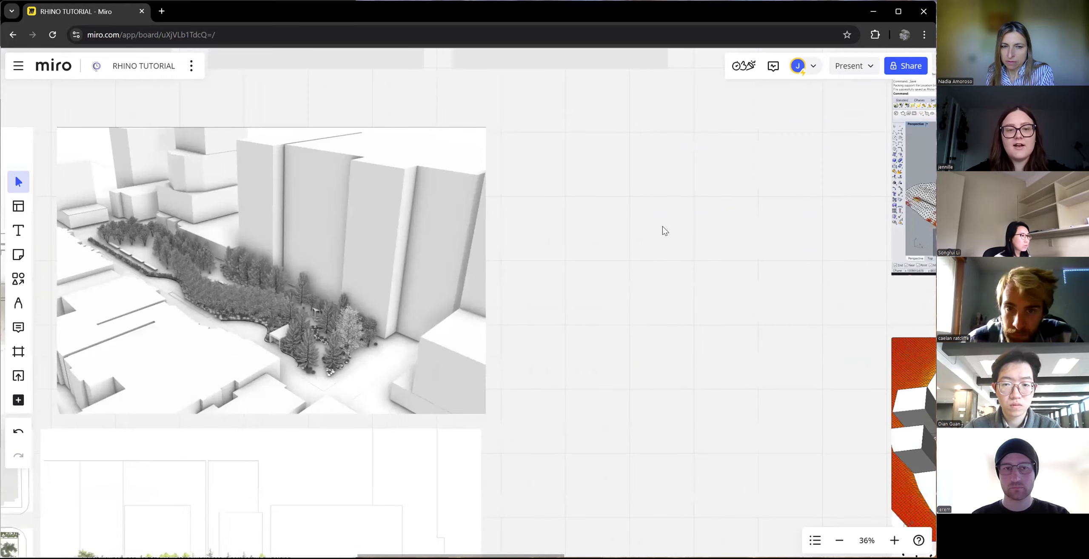
pyautogui.hscroll(-5, 663, 227)
pyautogui.hscroll(-1, 663, 226)
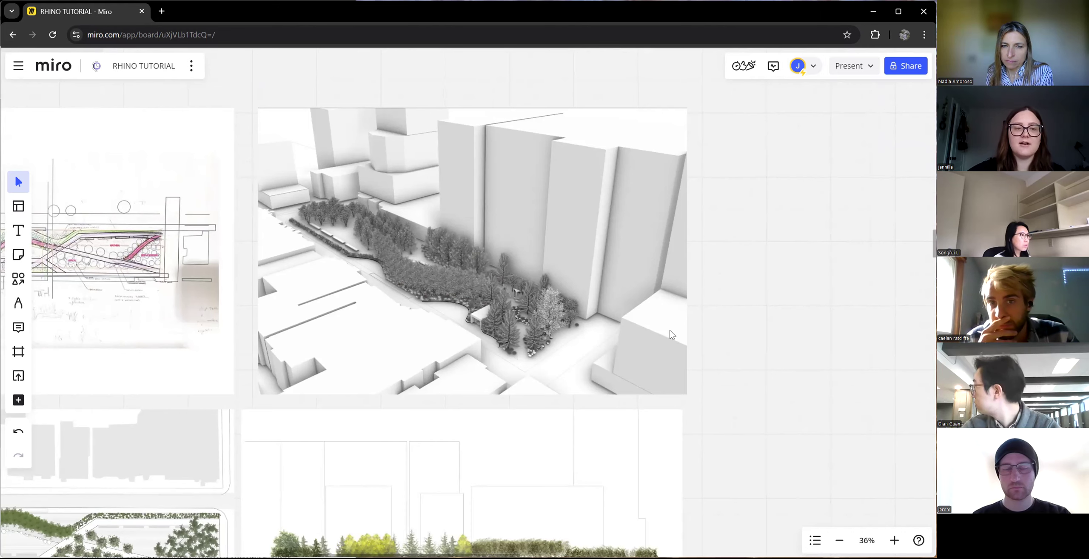
pyautogui.hscroll(5, 589, 317)
pyautogui.scroll(-5, 590, 315)
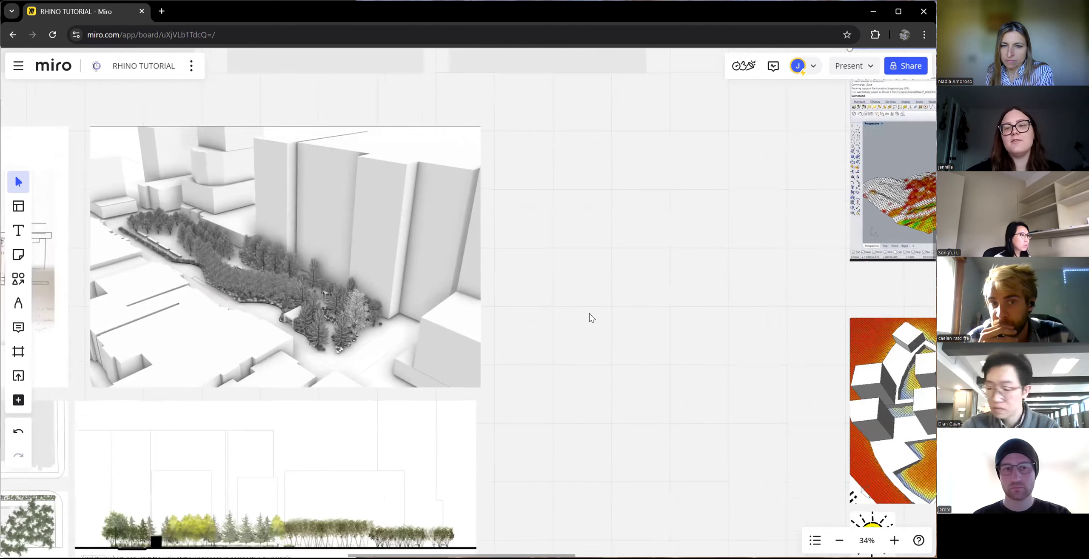
# Return to the Lands Design screenshot, examine its plant display settings, and view it alongside the neighbouring plugin examples.
pyautogui.hscroll(8, 589, 313)
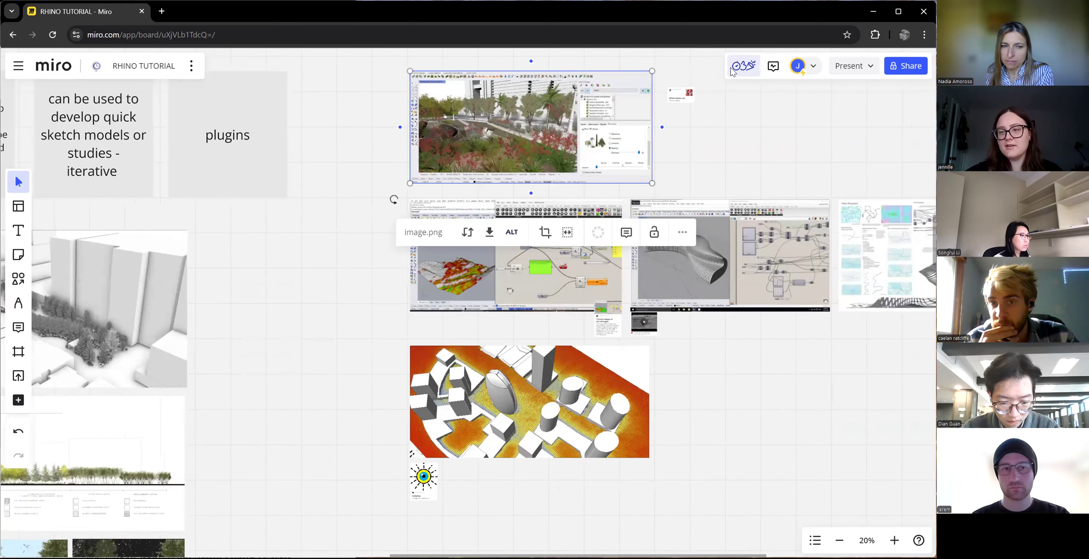
pyautogui.click(718, 148)
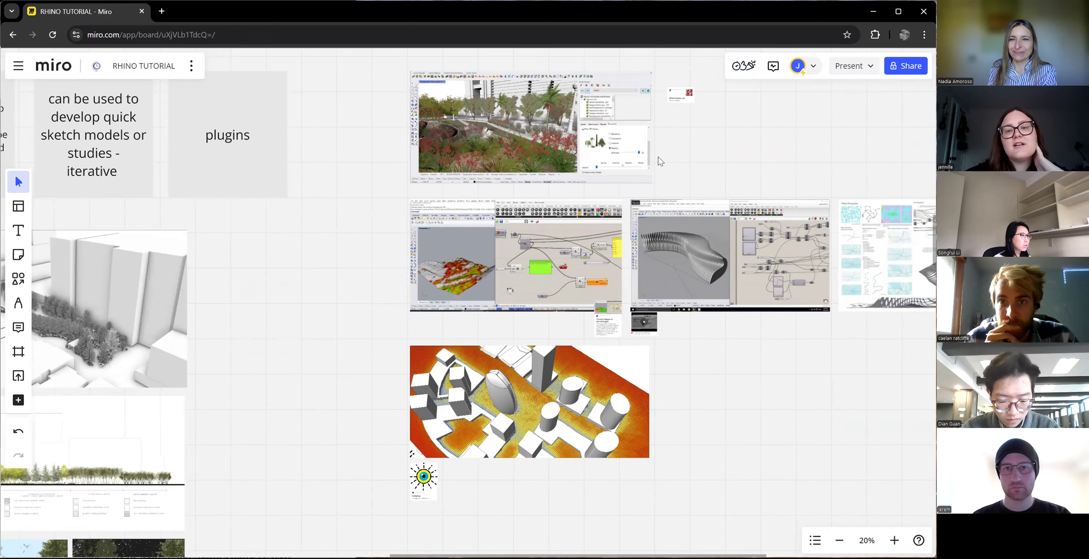
pyautogui.scroll(5, 658, 157)
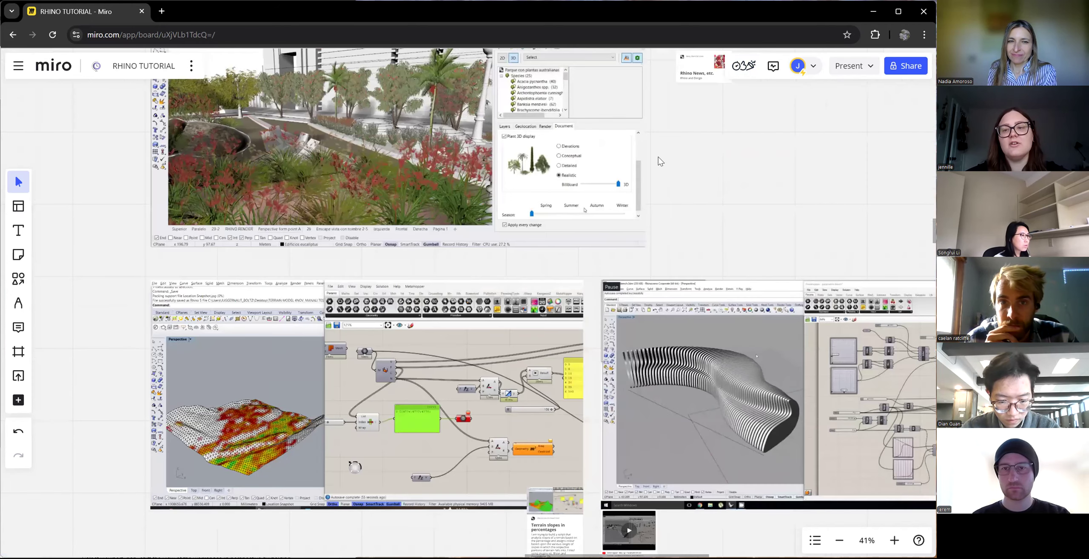
pyautogui.scroll(2, 664, 171)
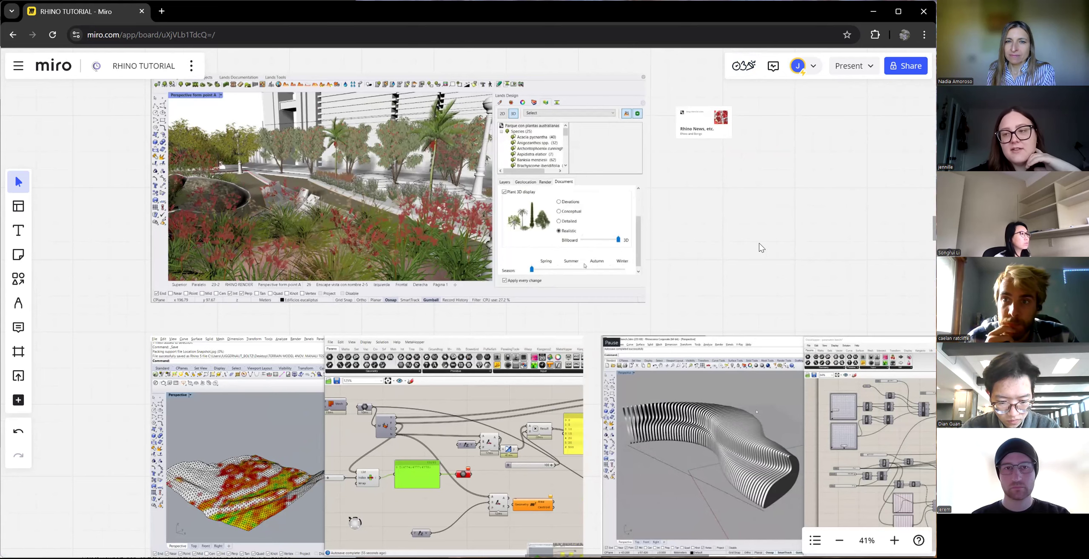
pyautogui.keyDown('ctrl'); pyautogui.scroll(-5, 759, 243); pyautogui.keyUp('ctrl')
pyautogui.hscroll(-1, 759, 244)
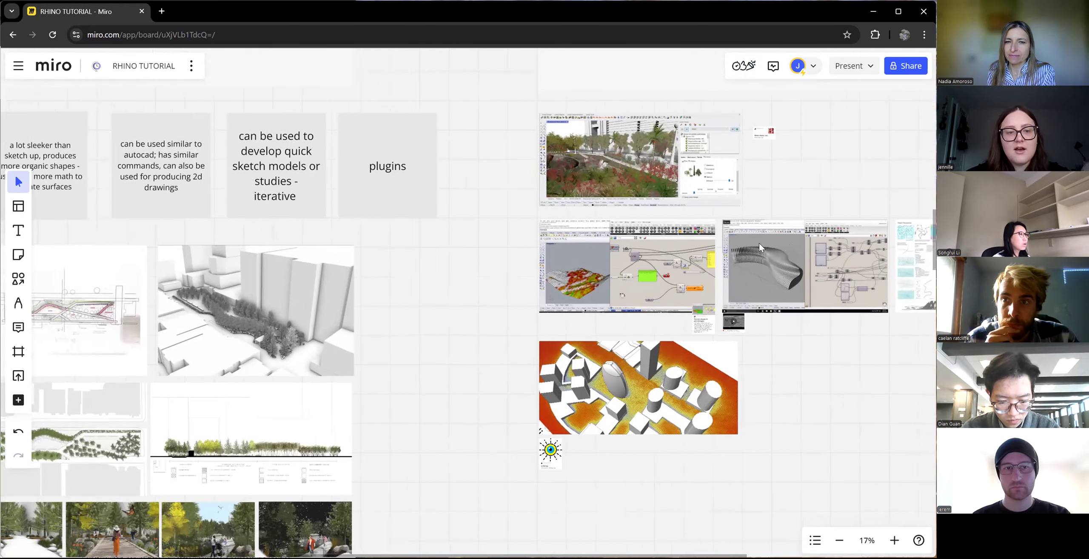
pyautogui.hscroll(-2, 759, 244)
pyautogui.hscroll(5, 760, 243)
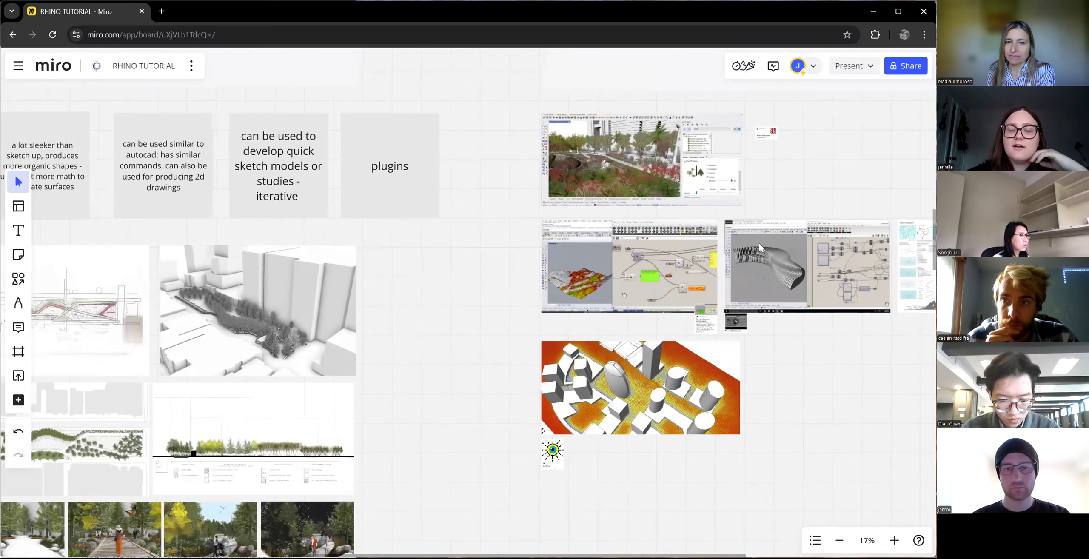
# Examine the row of Grasshopper examples, from the terrain slope script through the ribbed surface to the Pattern Recognition sheet.
pyautogui.keyDown('ctrl'); pyautogui.scroll(3, 524, 122); pyautogui.keyUp('ctrl')
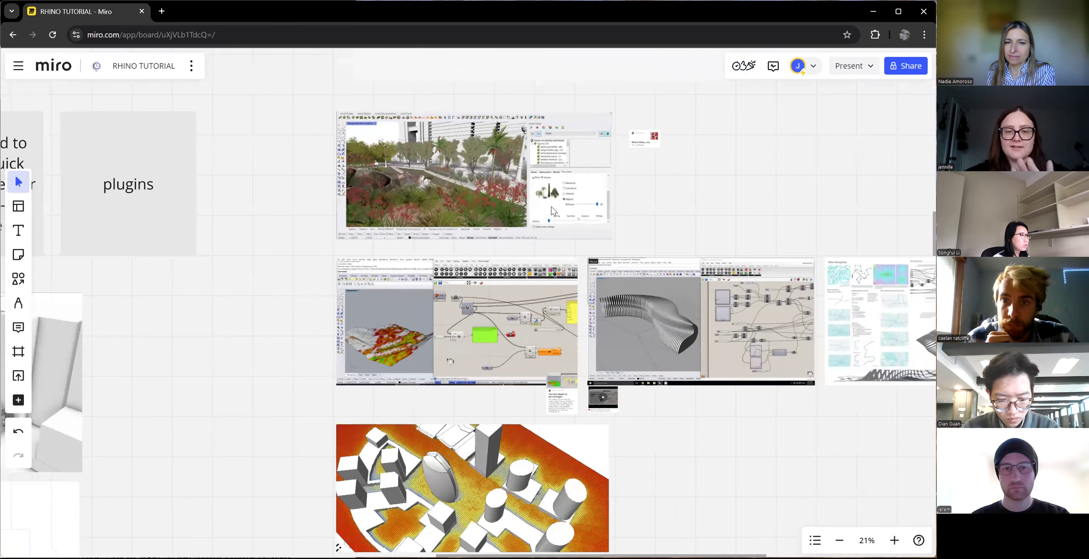
pyautogui.keyDown('ctrl'); pyautogui.scroll(2, 607, 217); pyautogui.keyUp('ctrl')
pyautogui.scroll(-3, 607, 213)
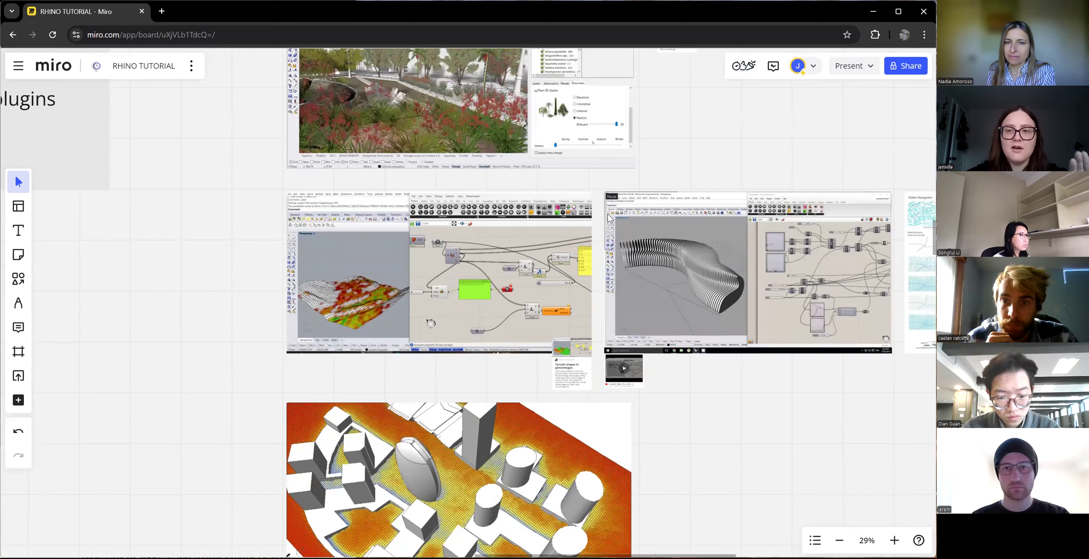
pyautogui.scroll(-3, 718, 145)
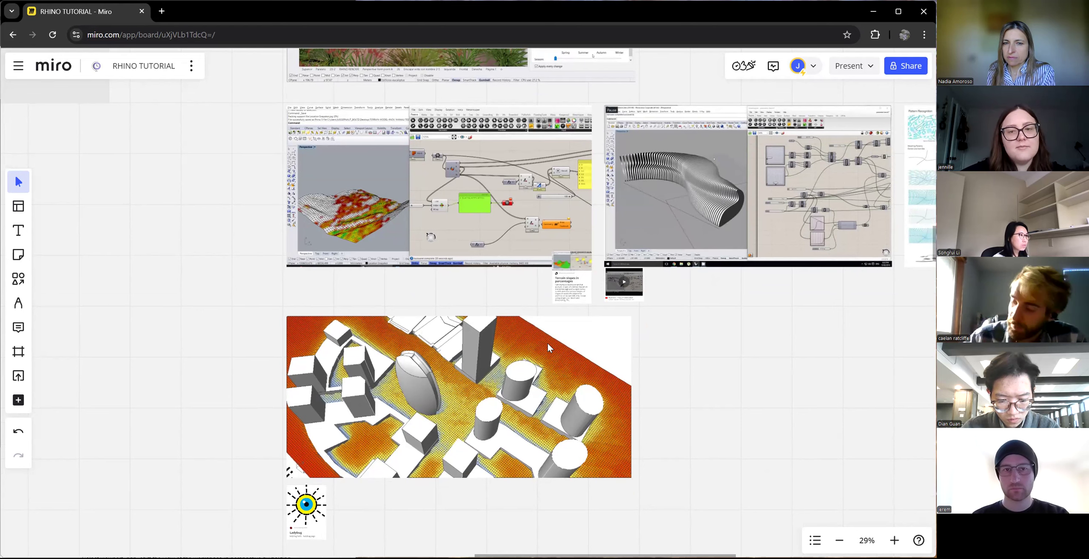
pyautogui.hscroll(2, 544, 298)
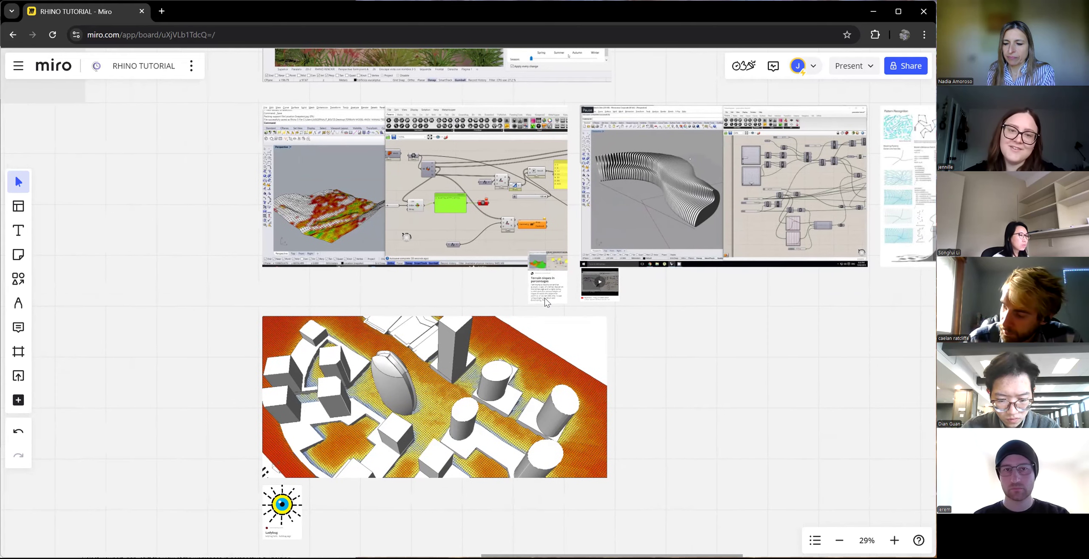
pyautogui.hscroll(5, 544, 298)
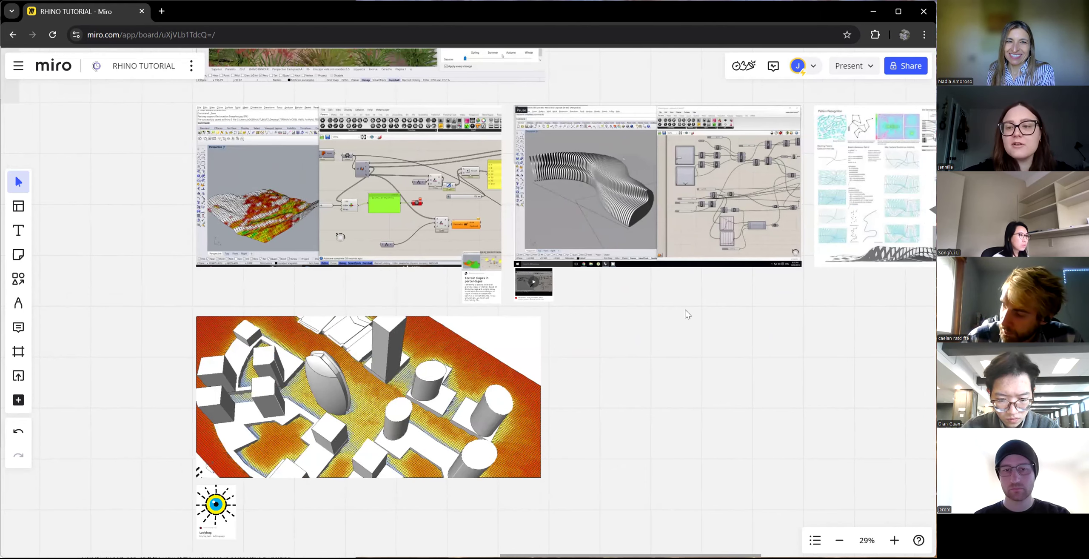
pyautogui.hscroll(2, 685, 314)
pyautogui.hscroll(5, 634, 266)
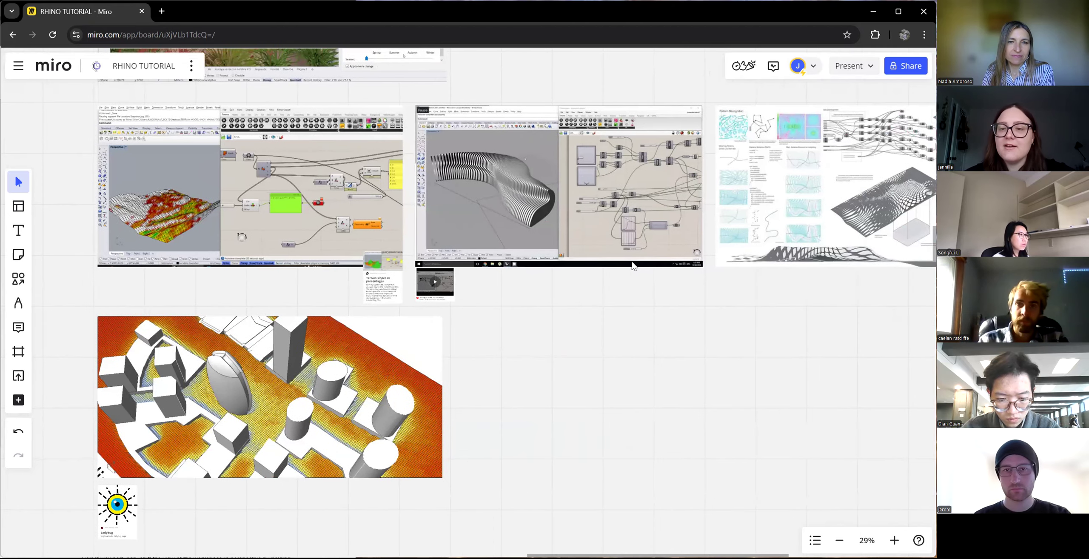
pyautogui.hscroll(4, 231, 258)
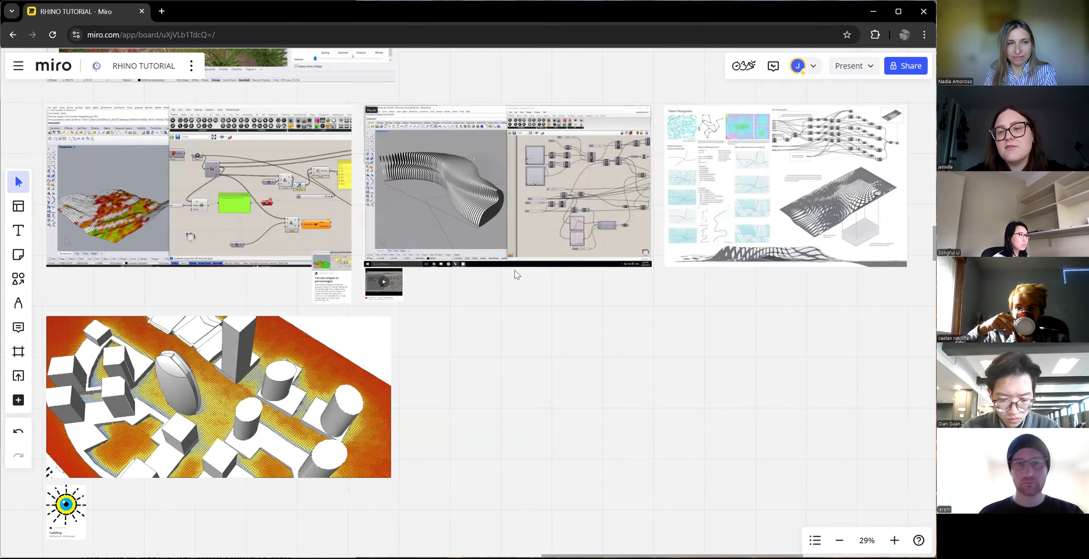
pyautogui.hscroll(5, 517, 275)
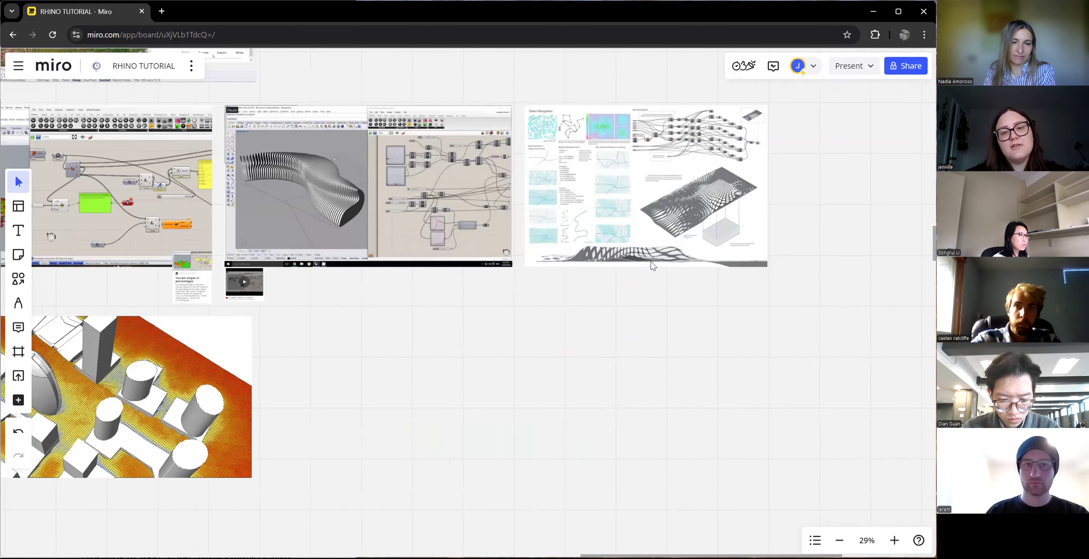
pyautogui.scroll(-1, 645, 264)
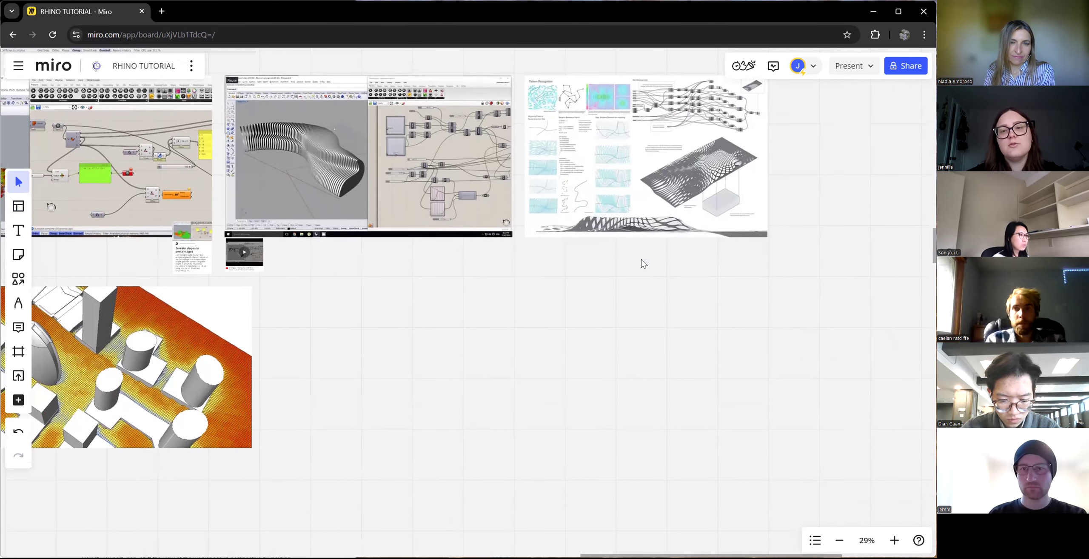
# Look over the Ladybug city-block analysis image beneath the Grasshopper examples.
pyautogui.hscroll(-12, 644, 263)
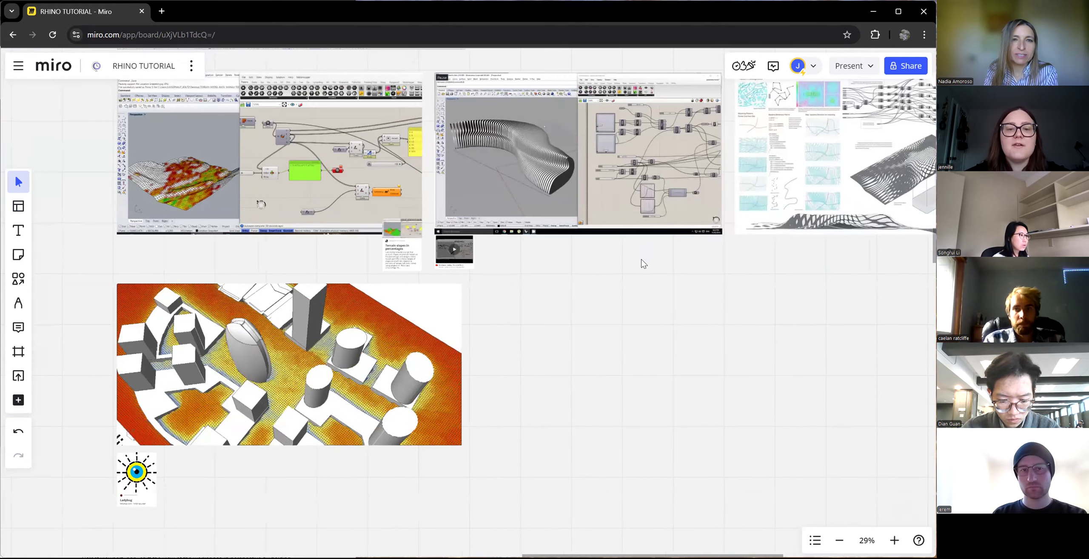
pyautogui.scroll(-3, 643, 264)
pyautogui.scroll(4, 642, 272)
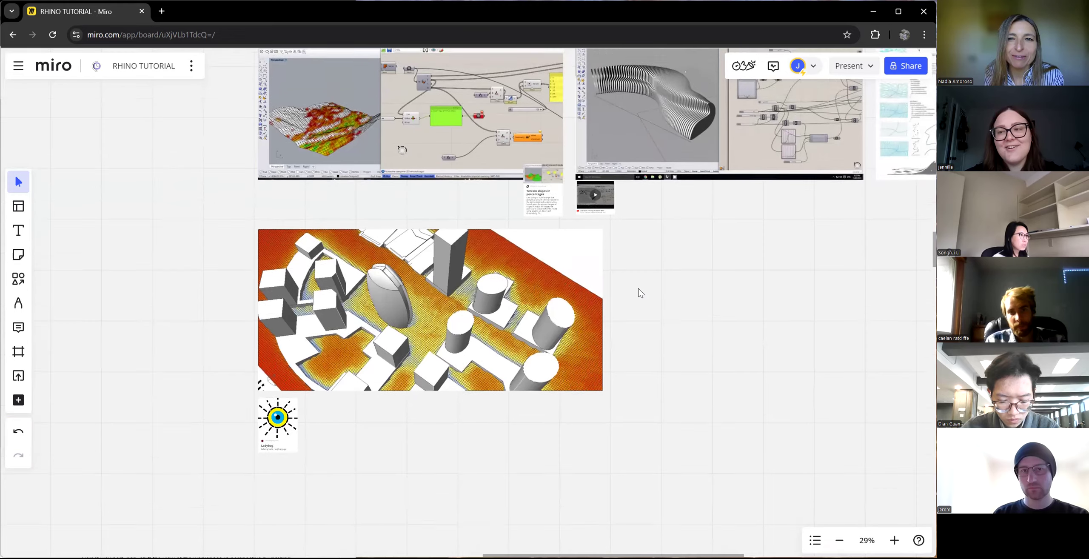
pyautogui.scroll(1, 641, 293)
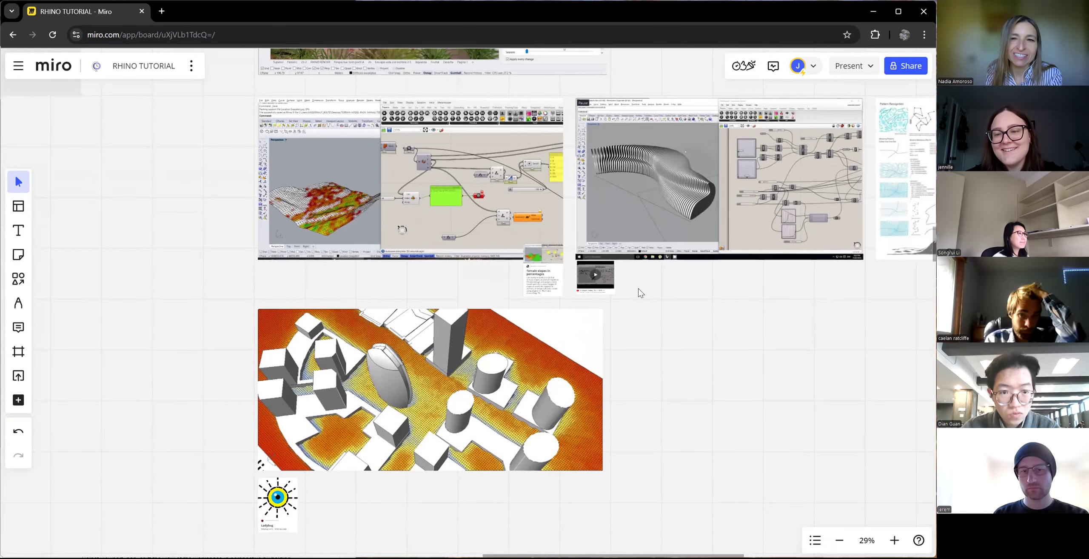
# Study the ribbed-surface Grasshopper script and the Pattern Recognition sheet at closer range.
pyautogui.hscroll(4, 640, 293)
pyautogui.hscroll(3, 641, 293)
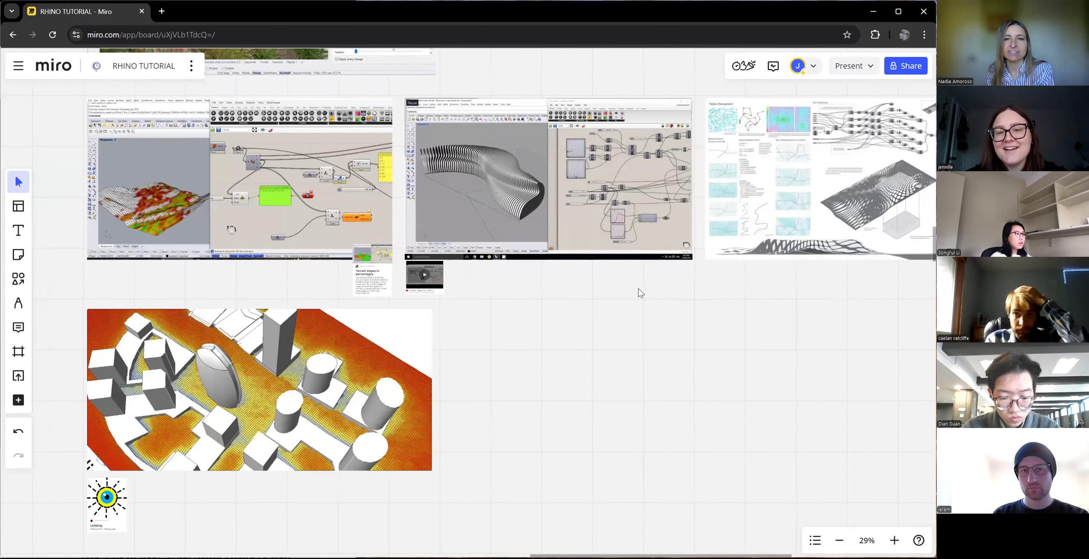
pyautogui.keyDown('ctrl'); pyautogui.scroll(4, 505, 206); pyautogui.keyUp('ctrl')
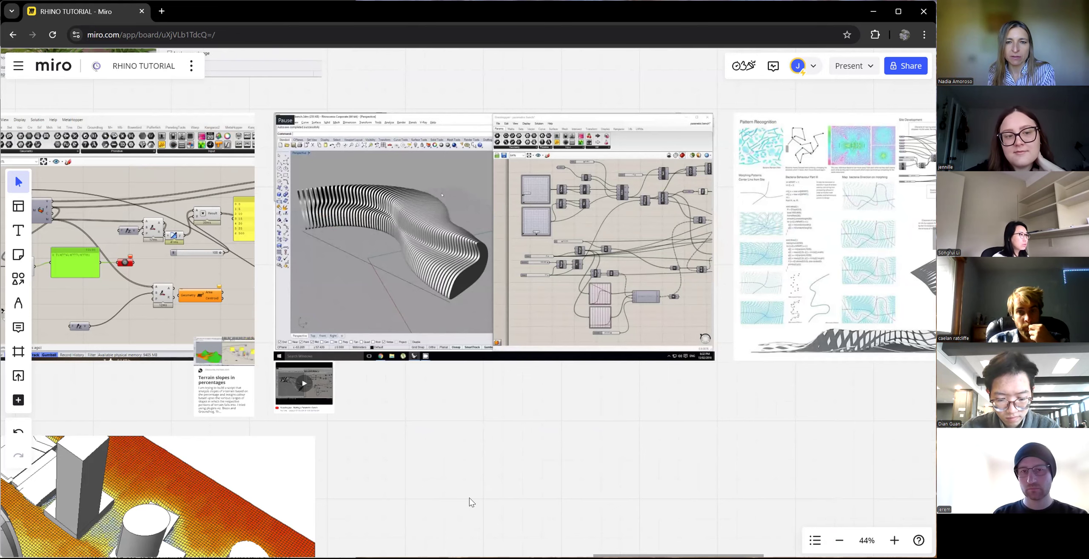
pyautogui.hscroll(-3, 469, 498)
pyautogui.hscroll(-3, 470, 498)
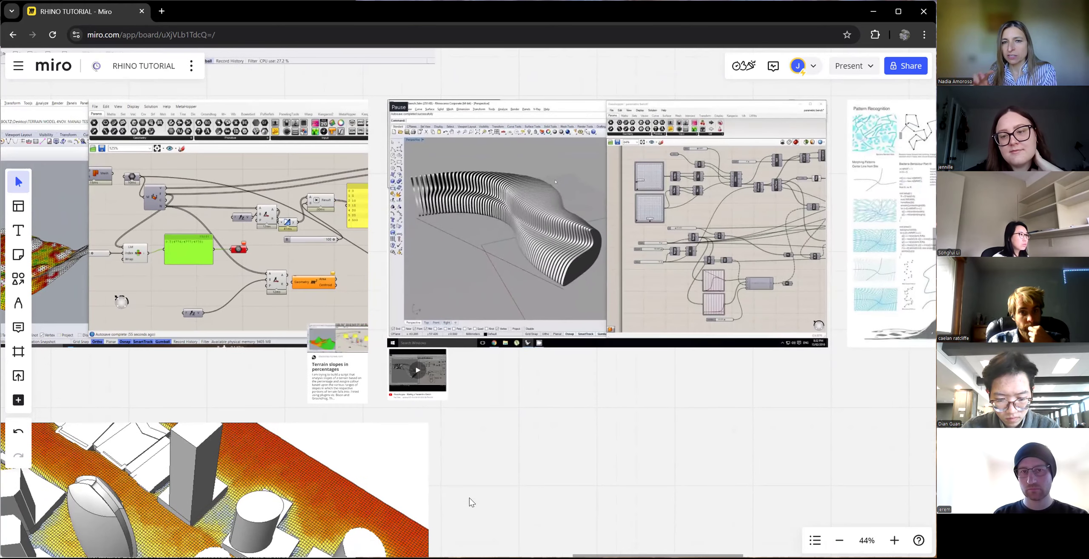
pyautogui.hscroll(7, 470, 498)
pyautogui.hscroll(12, 470, 497)
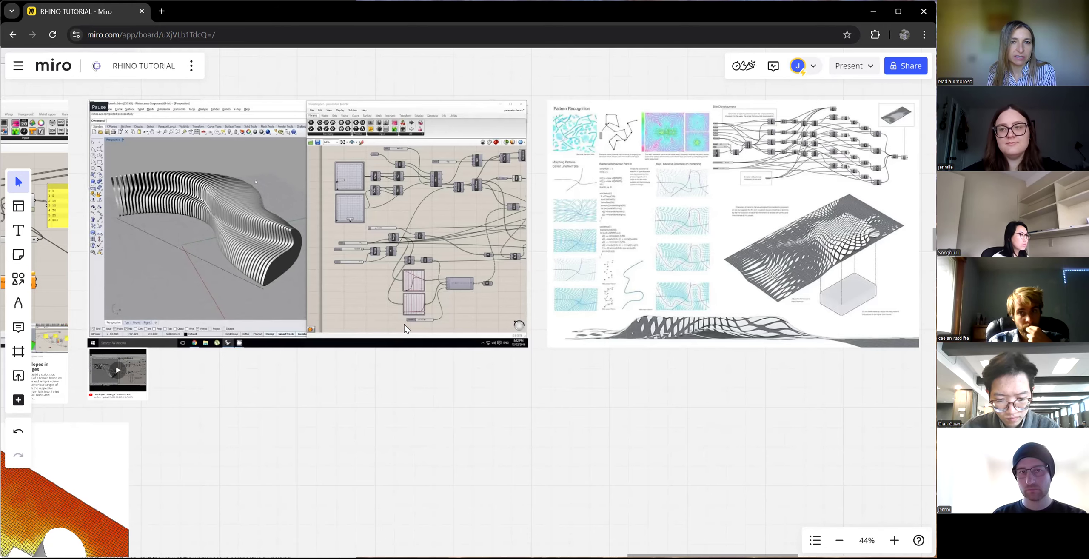
pyautogui.keyDown('ctrl'); pyautogui.scroll(-2, 404, 324); pyautogui.keyUp('ctrl')
pyautogui.hscroll(-3, 404, 324)
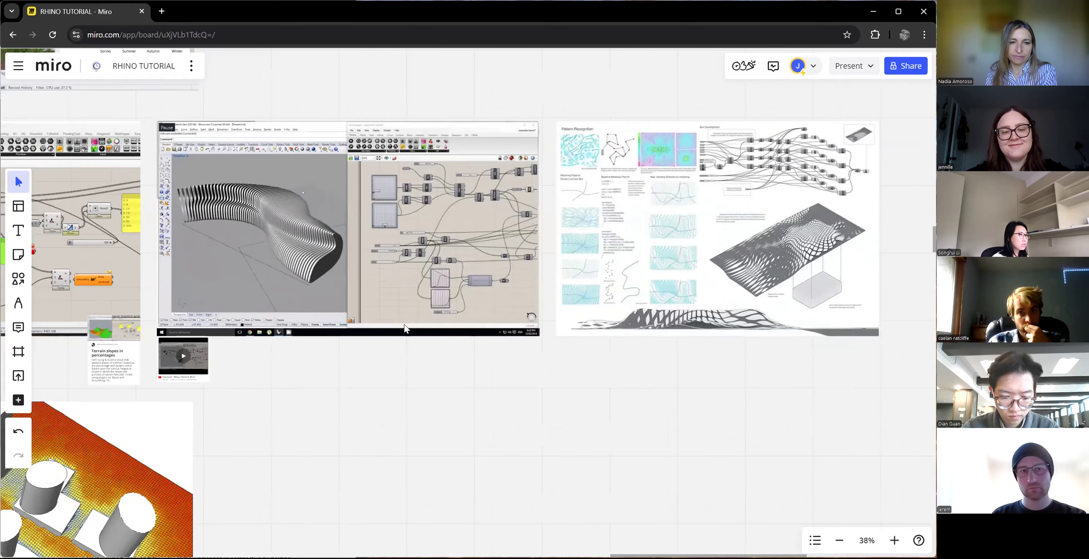
# Examine the coloured Ladybug analysis of the building blocks, and view it together with the other plugin examples.
pyautogui.hscroll(-5, 712, 299)
pyautogui.scroll(-3, 712, 299)
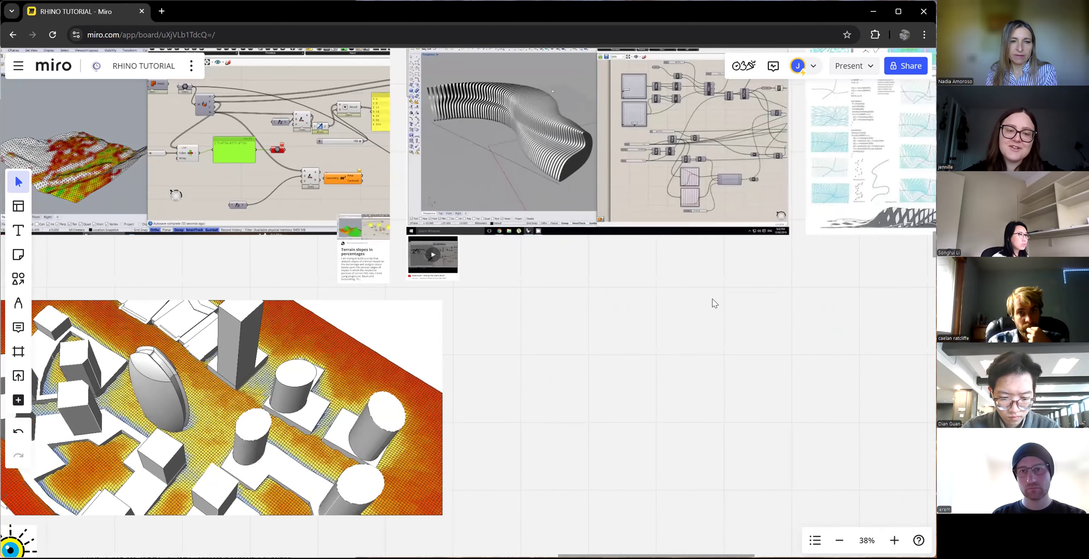
pyautogui.hscroll(-3, 712, 299)
pyautogui.scroll(-2, 713, 298)
pyautogui.keyDown('ctrl'); pyautogui.scroll(-4, 712, 298); pyautogui.keyUp('ctrl')
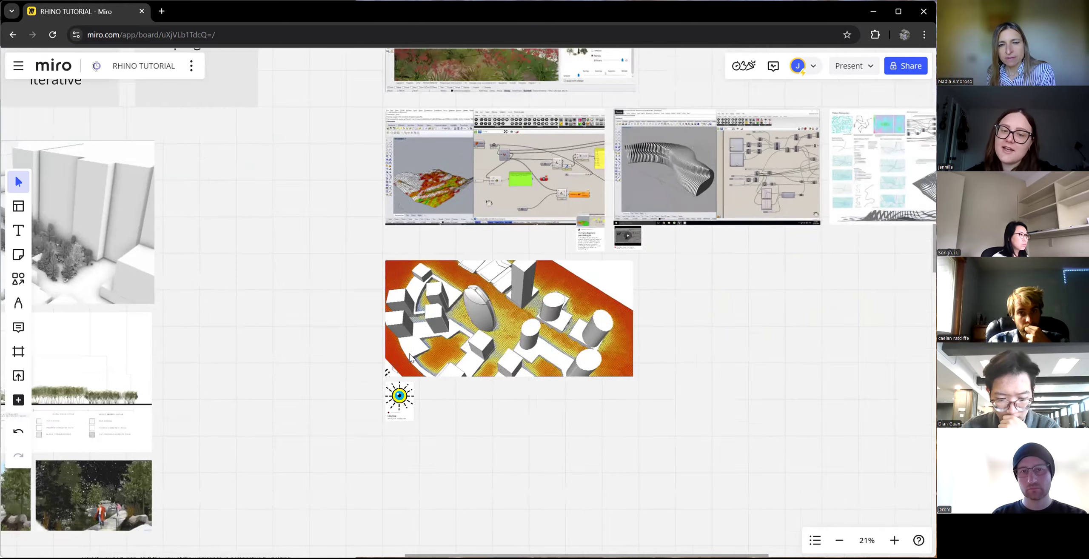
pyautogui.hscroll(2, 639, 484)
pyautogui.scroll(-1, 638, 483)
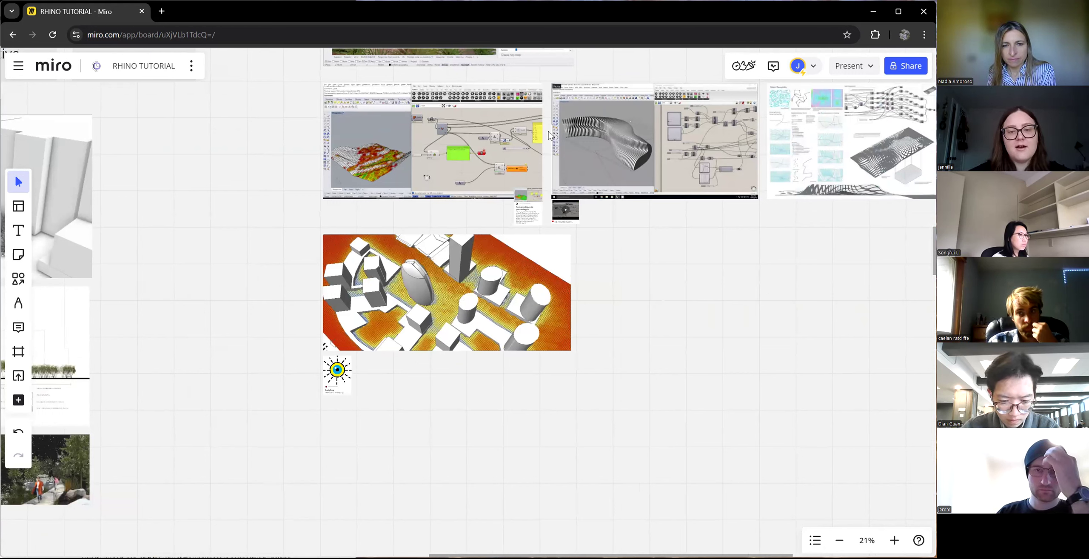
pyautogui.keyDown('ctrl'); pyautogui.scroll(-3, 631, 336); pyautogui.keyUp('ctrl')
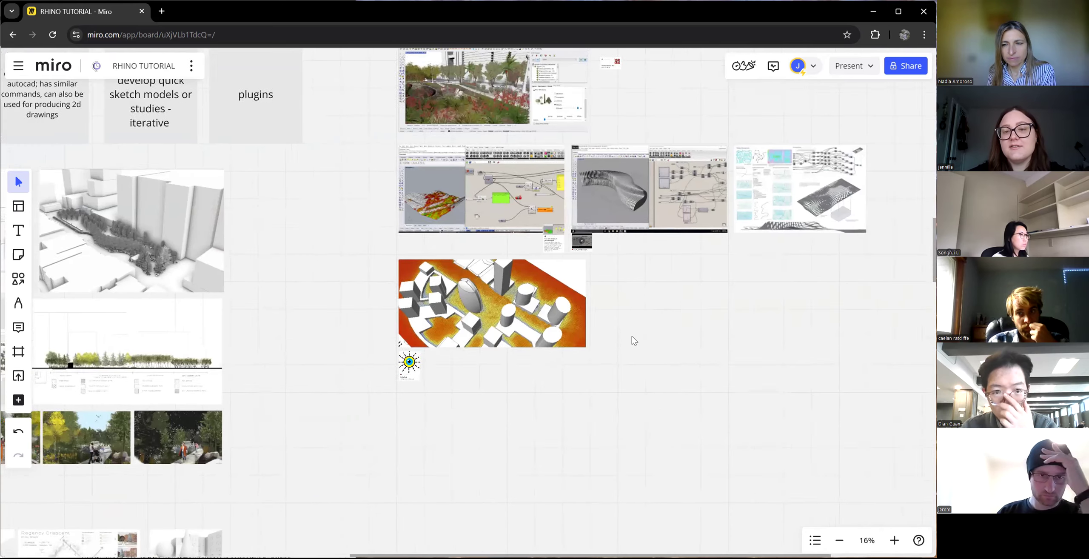
# Return from the plugin examples to the park project and examine its hand-sketched plan at closer range.
pyautogui.keyDown('ctrl'); pyautogui.scroll(-1, 632, 336); pyautogui.keyUp('ctrl')
pyautogui.hscroll(-4, 631, 336)
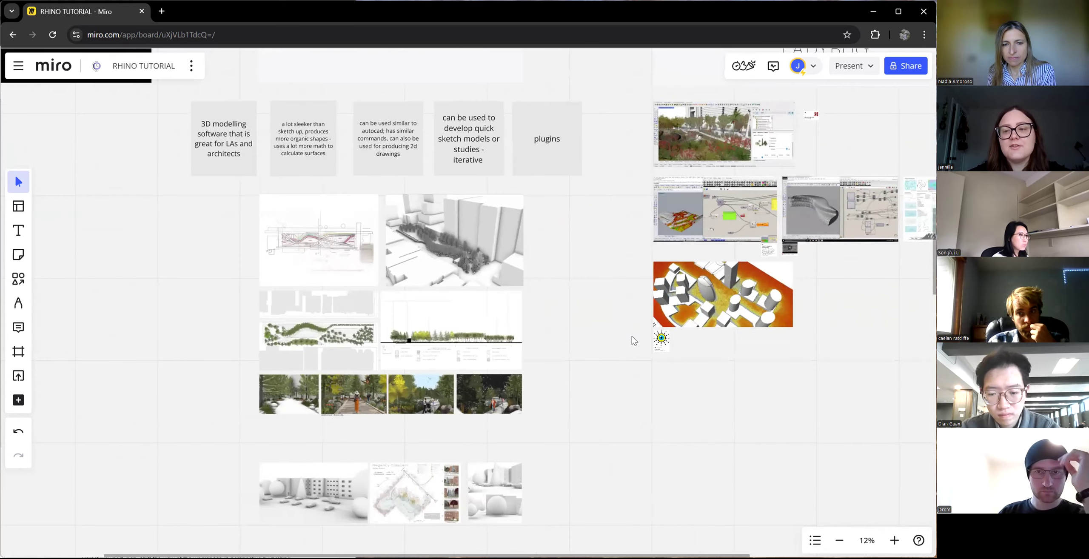
pyautogui.scroll(-3, 608, 260)
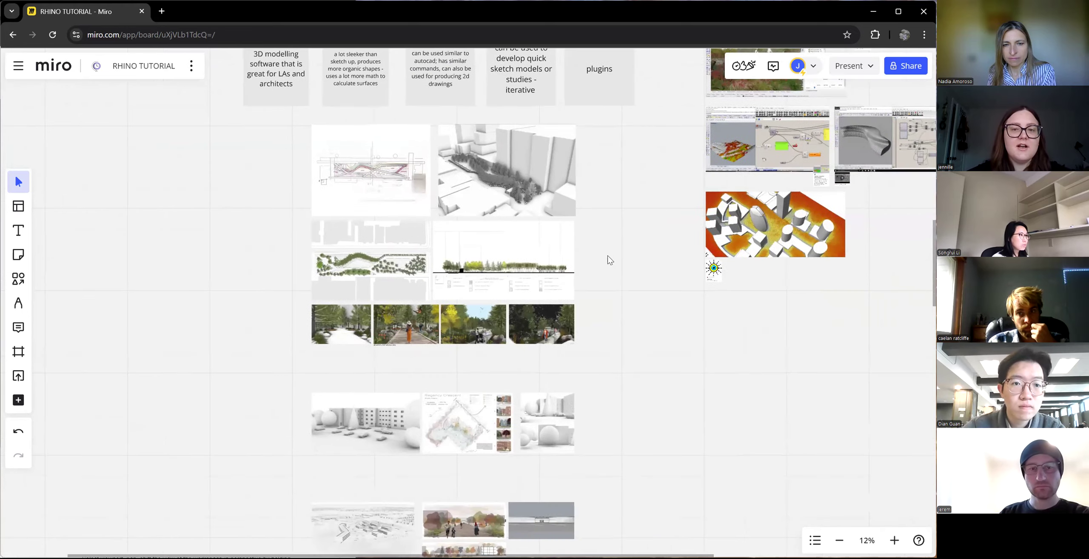
pyautogui.keyDown('ctrl'); pyautogui.scroll(4, 608, 260); pyautogui.keyUp('ctrl')
pyautogui.keyDown('ctrl'); pyautogui.scroll(1, 613, 257); pyautogui.keyUp('ctrl')
pyautogui.hscroll(-3, 613, 257)
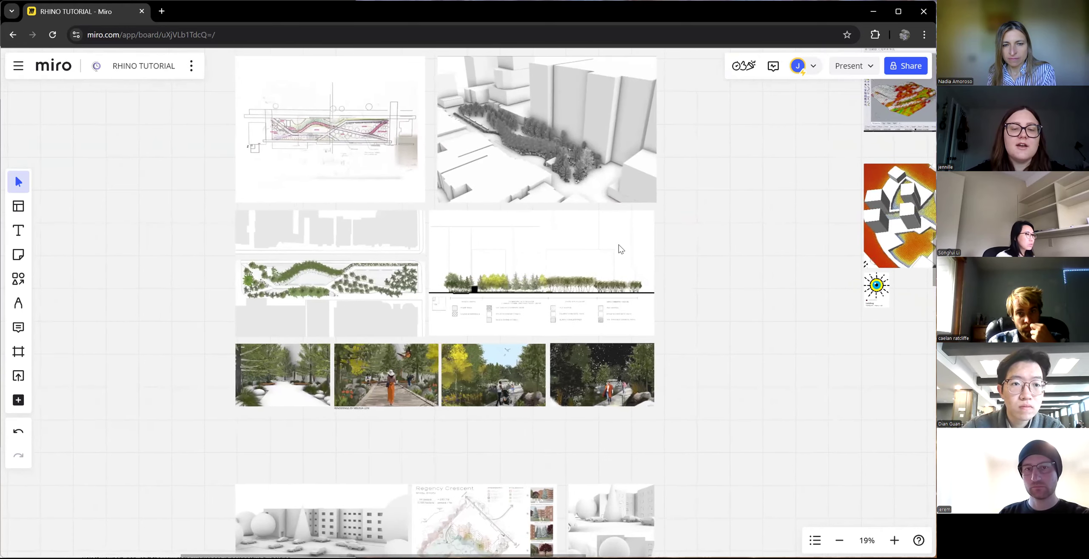
pyautogui.scroll(1, 619, 245)
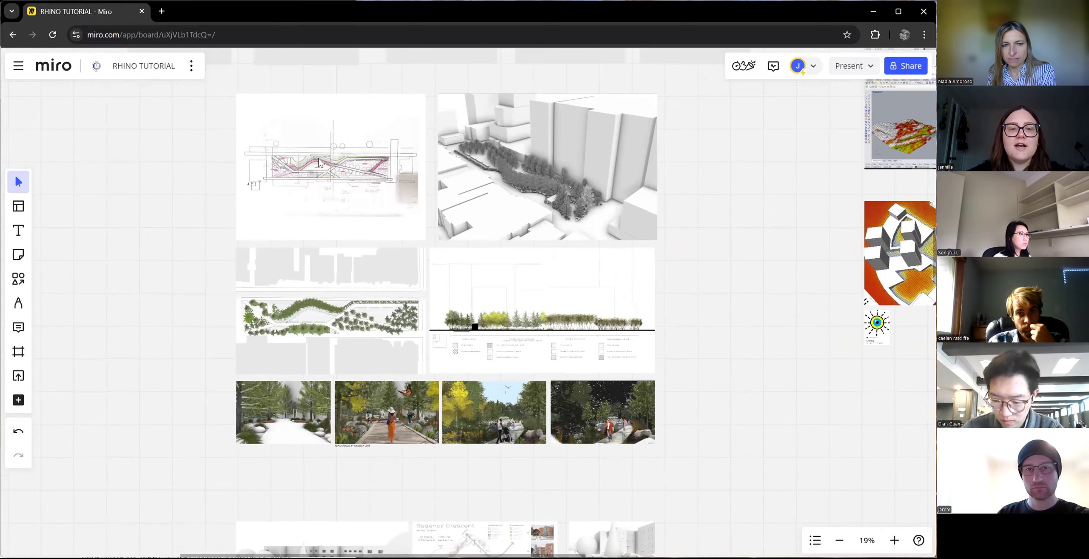
pyautogui.keyDown('ctrl'); pyautogui.scroll(4, 320, 163); pyautogui.keyUp('ctrl')
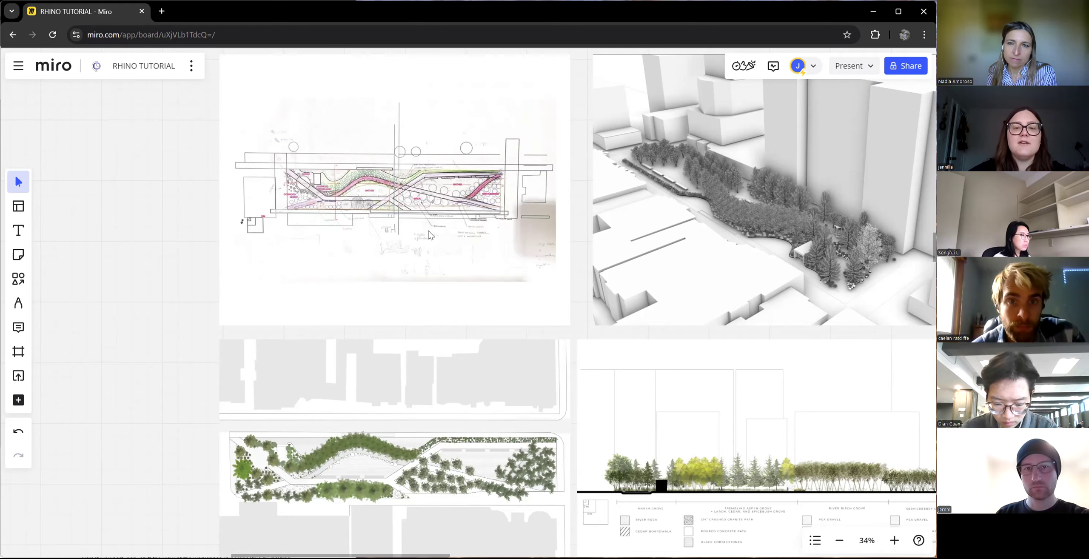
# Look over the park project's white 3D model, then its planting plan, section and perspective renderings beneath.
pyautogui.hscroll(5, 430, 235)
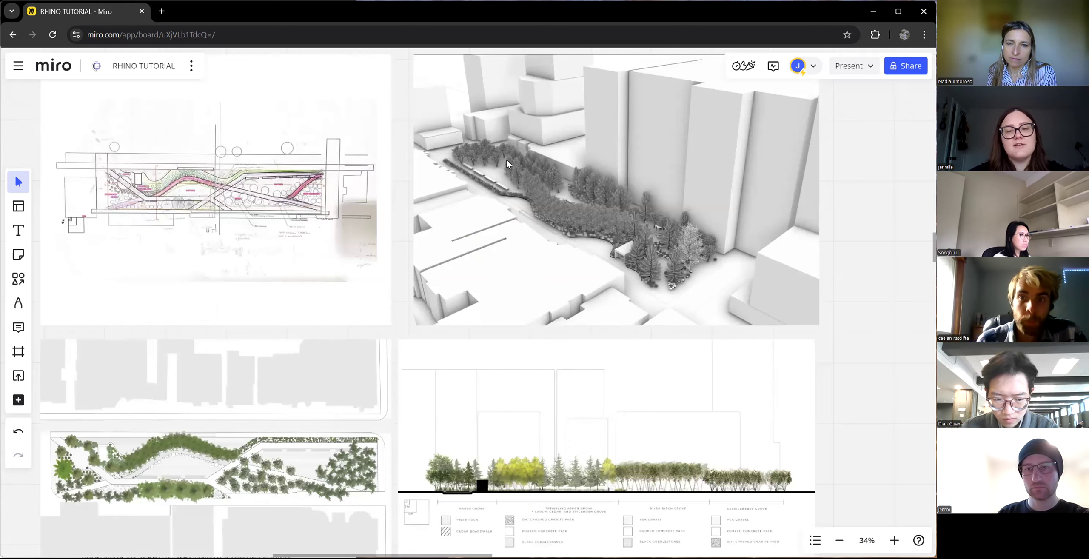
pyautogui.scroll(-1, 507, 160)
pyautogui.scroll(-5, 506, 161)
pyautogui.hscroll(-2, 507, 162)
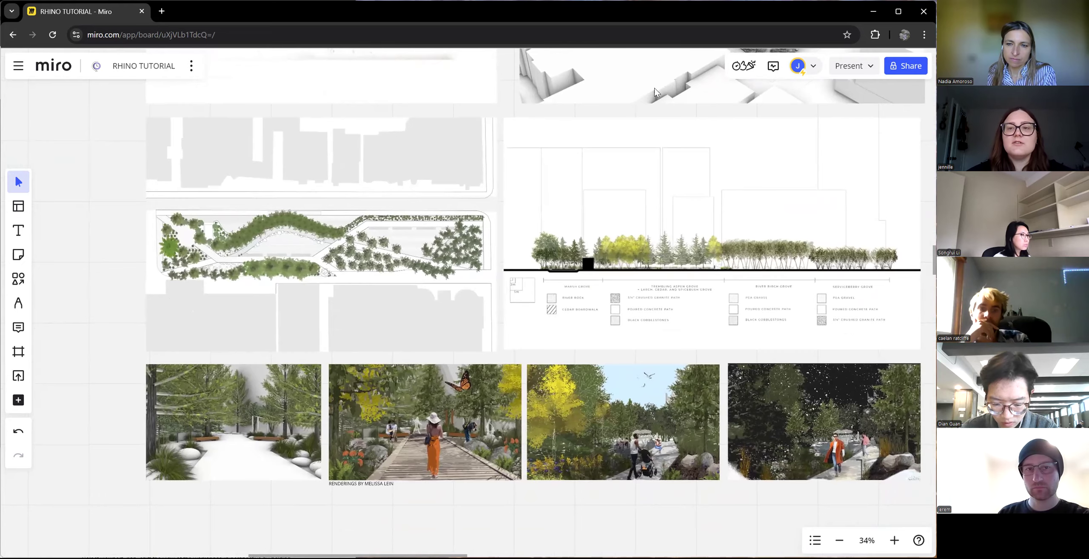
pyautogui.scroll(1, 656, 92)
pyautogui.hscroll(-1, 656, 91)
pyautogui.scroll(6, 654, 87)
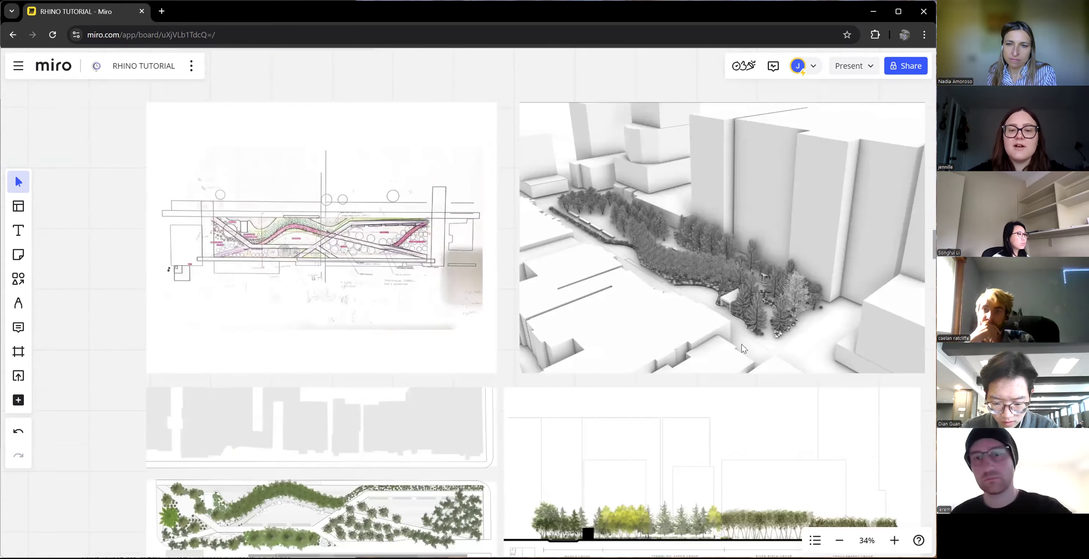
# Compare the park's planting plan and tree section with the white 3D model above them.
pyautogui.scroll(-6, 742, 344)
pyautogui.hscroll(-1, 745, 326)
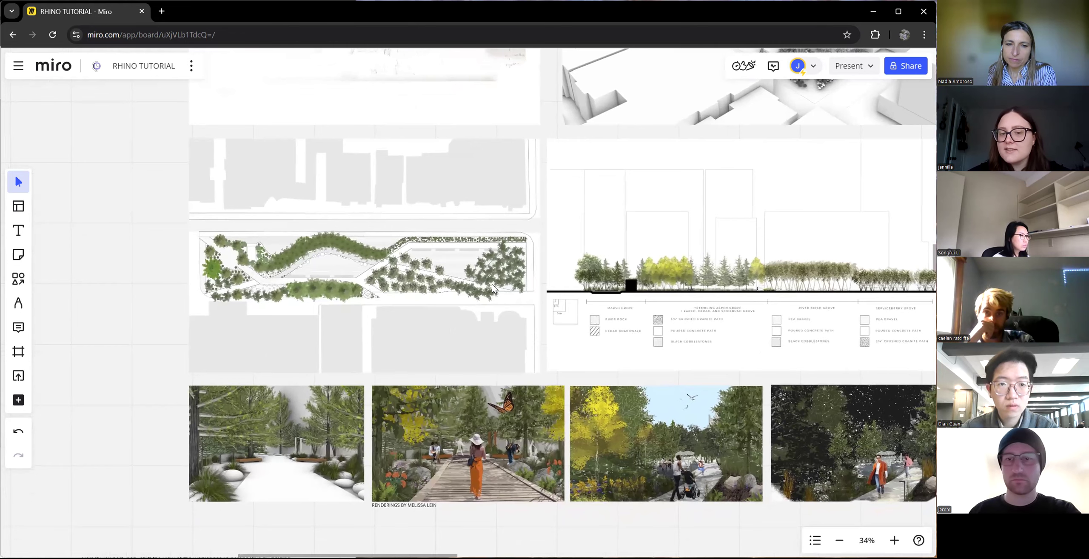
pyautogui.hscroll(6, 473, 295)
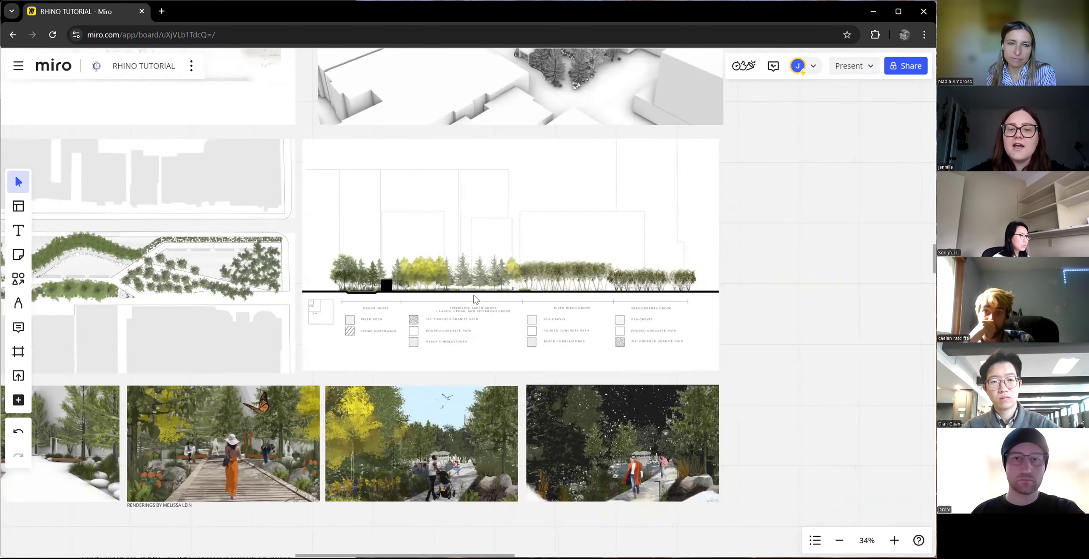
pyautogui.scroll(4, 473, 295)
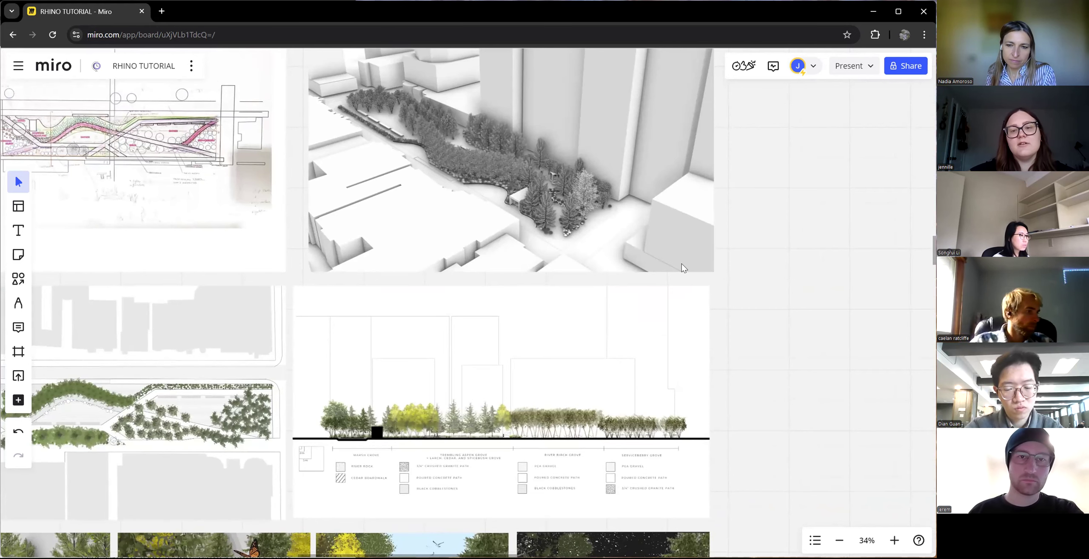
pyautogui.scroll(-3, 446, 414)
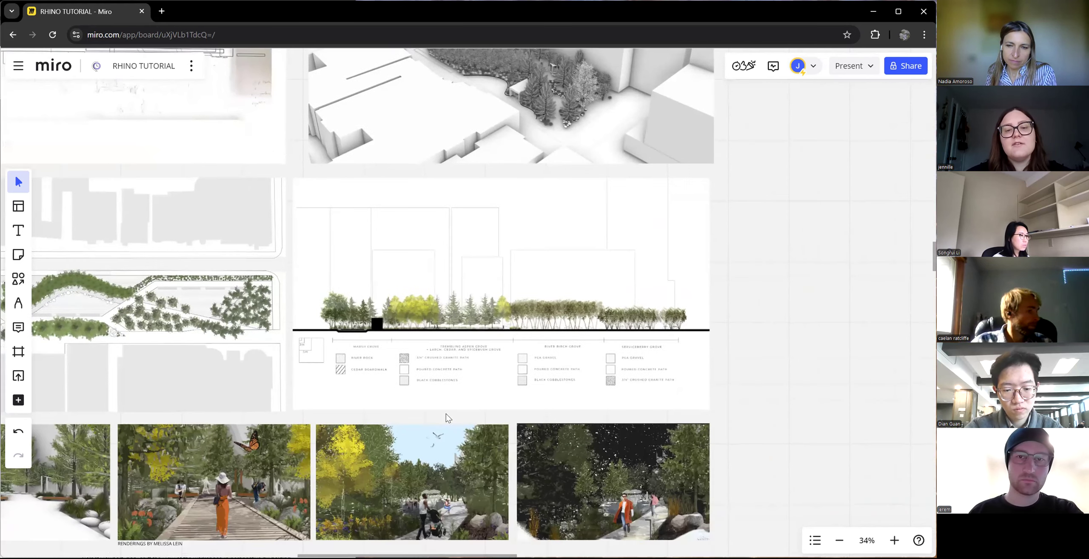
# Study the park section at closer range, including its grove labels and ground-material legend.
pyautogui.scroll(-1, 440, 312)
pyautogui.scroll(-1, 440, 313)
pyautogui.keyDown('ctrl'); pyautogui.scroll(5, 441, 314); pyautogui.keyUp('ctrl')
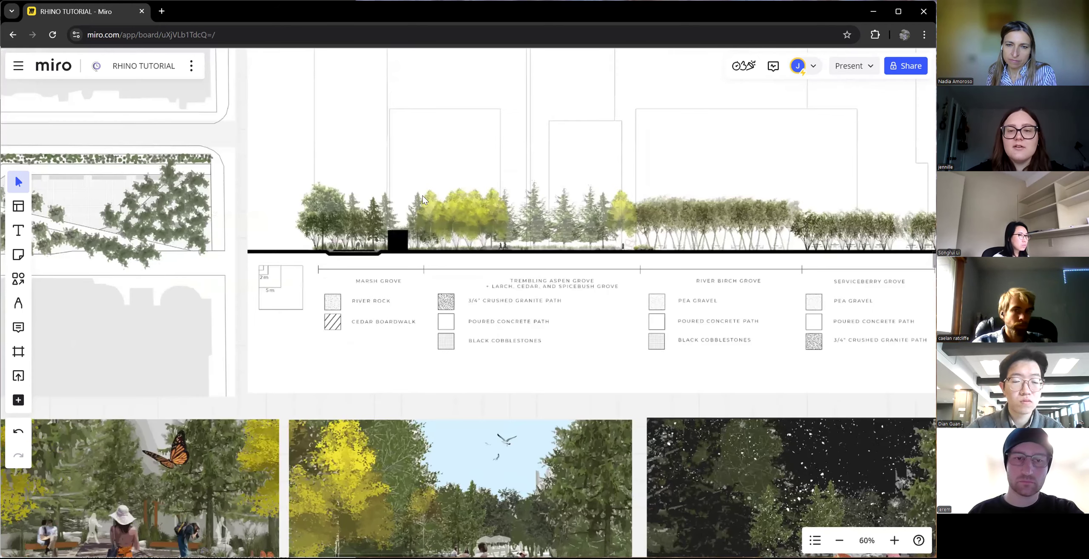
pyautogui.scroll(-5, 488, 247)
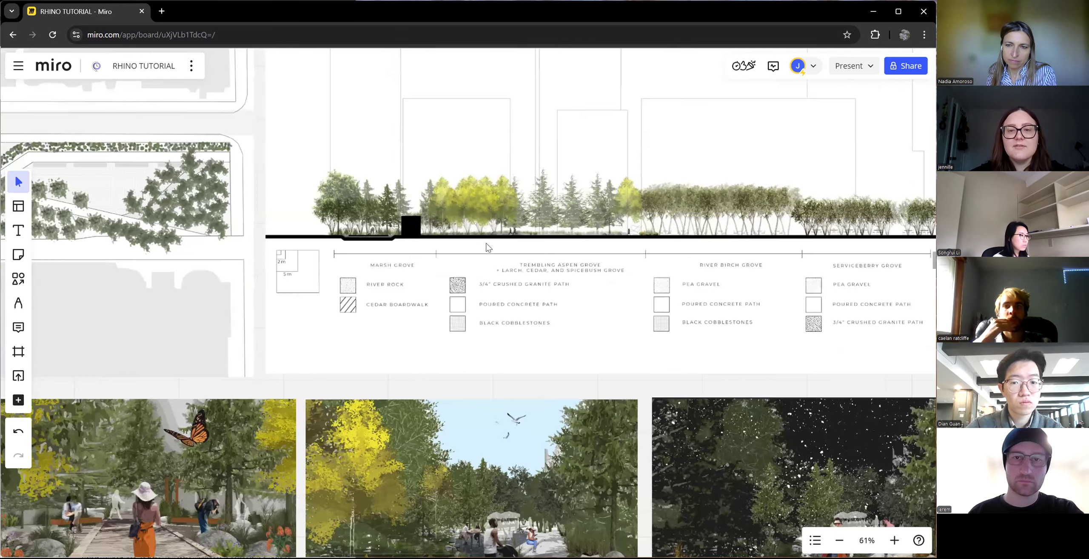
pyautogui.scroll(-5, 544, 325)
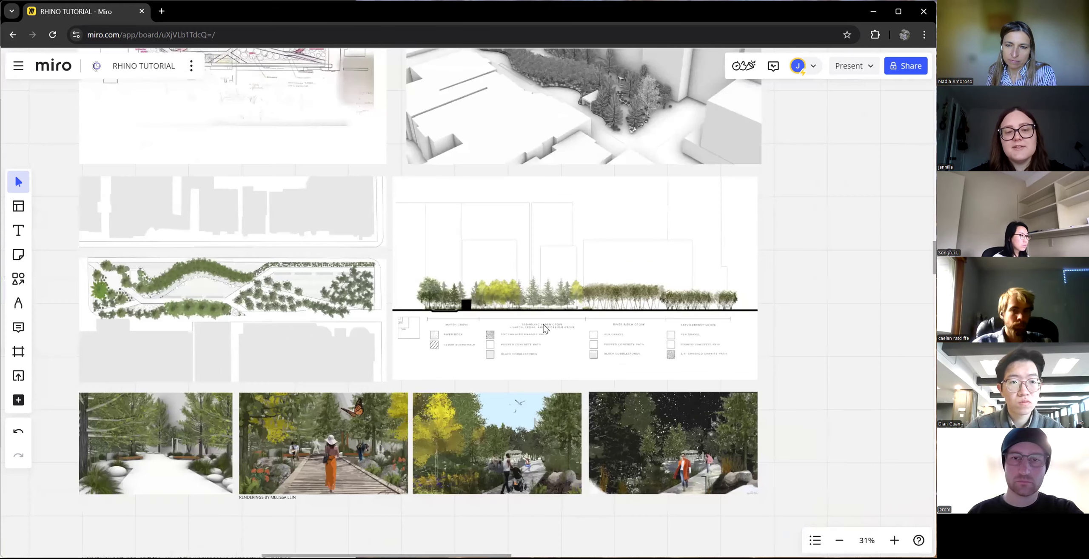
# Examine the unfinished forest-path view with the blank white path in the row of renderings.
pyautogui.moveTo(554, 316); pyautogui.dragTo(631, 267, button='right')
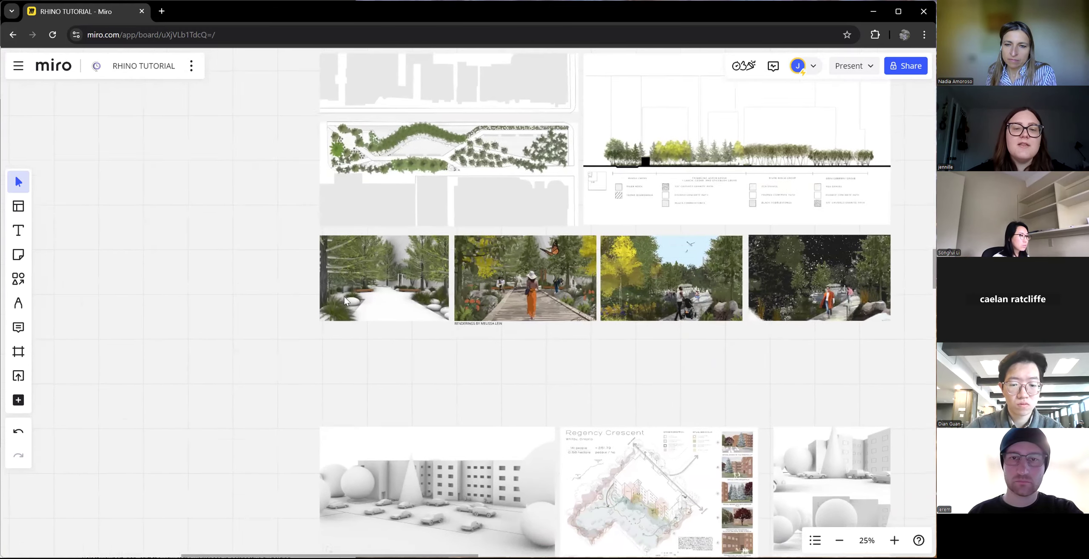
pyautogui.scroll(5, 397, 308)
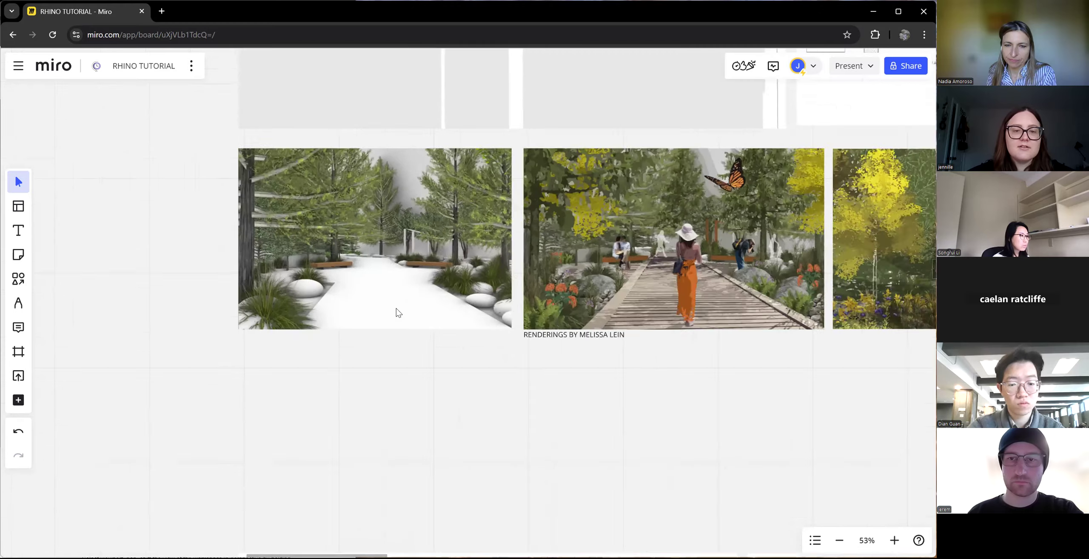
pyautogui.scroll(-1, 372, 228)
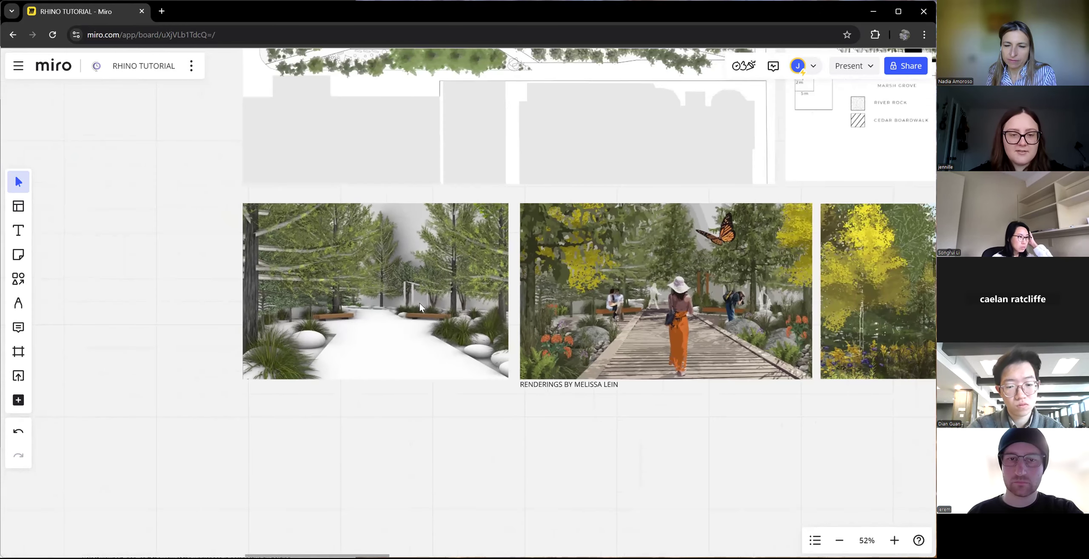
pyautogui.scroll(-1, 388, 324)
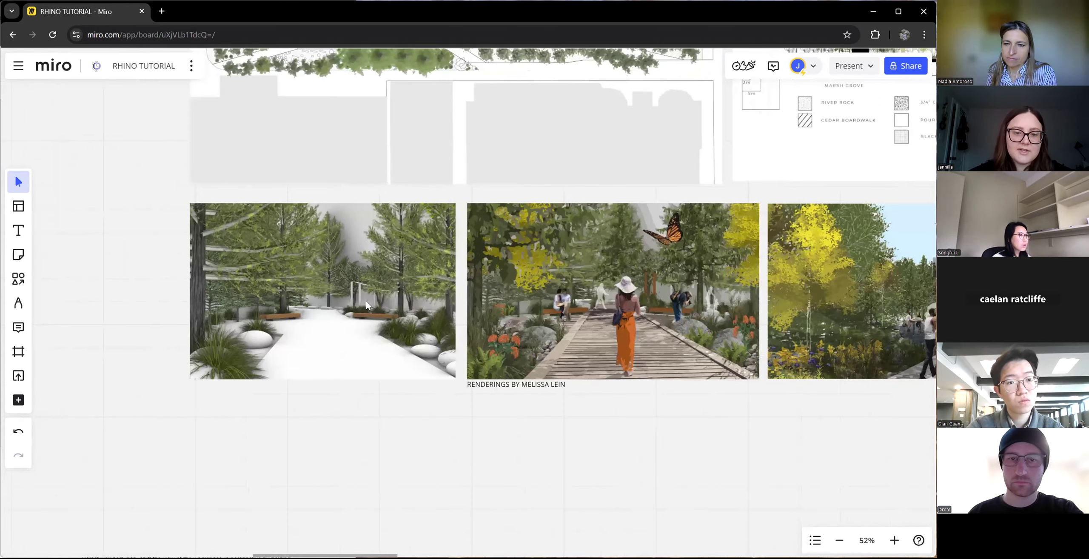
# Examine the finished boardwalk, daytime and night-time park renderings, and view them together with the plan and section.
pyautogui.hscroll(5, 489, 353)
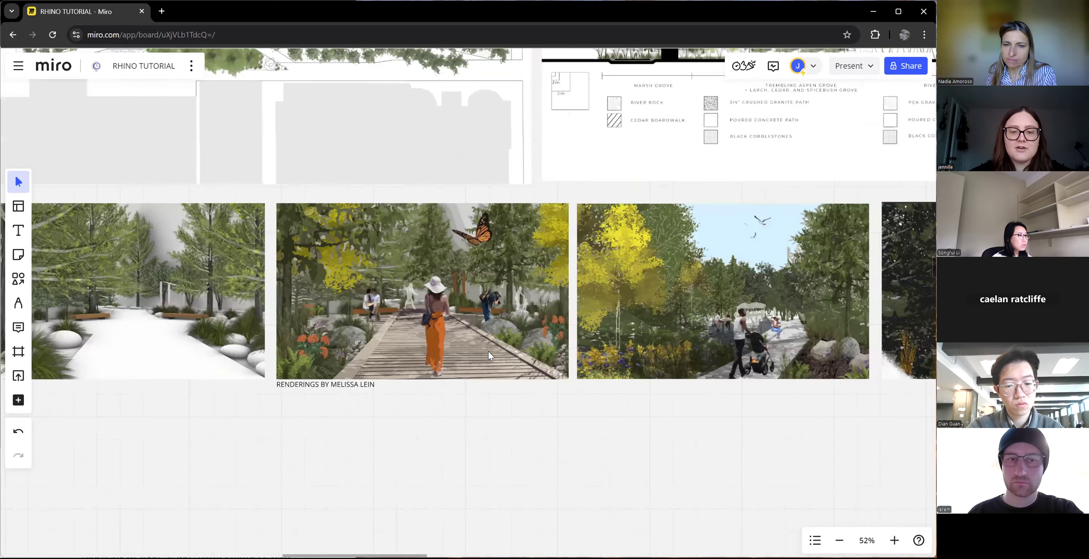
pyautogui.hscroll(1, 488, 352)
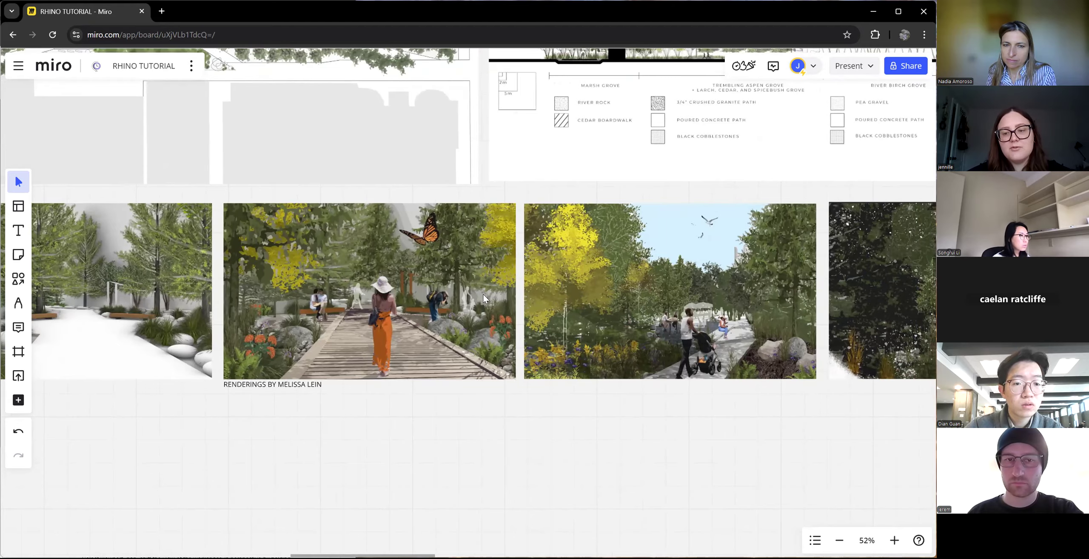
pyautogui.hscroll(4, 485, 297)
pyautogui.keyDown('ctrl'); pyautogui.scroll(-5, 639, 319); pyautogui.keyUp('ctrl')
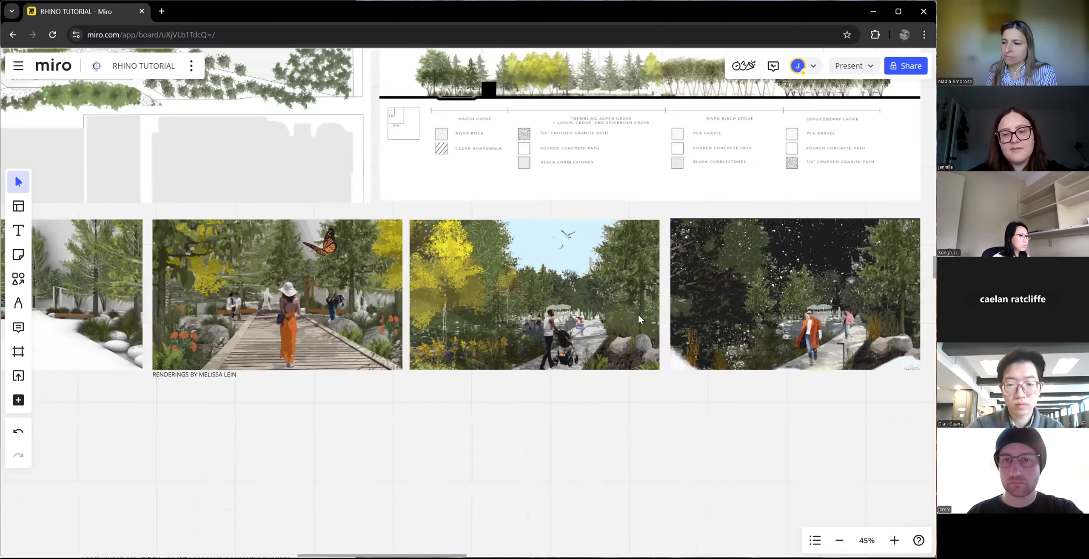
pyautogui.keyDown('ctrl'); pyautogui.scroll(-3, 638, 313); pyautogui.keyUp('ctrl')
pyautogui.keyDown('ctrl'); pyautogui.scroll(-5, 763, 170); pyautogui.keyUp('ctrl')
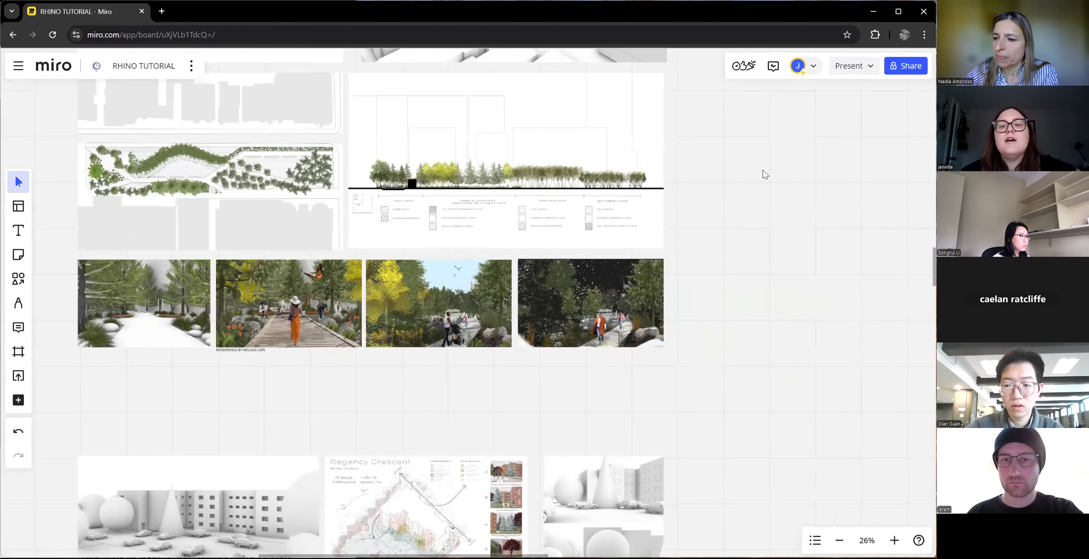
# Look over the two lower project rows and examine the Regency Crescent sheet at closer range.
pyautogui.hscroll(-1, 762, 170)
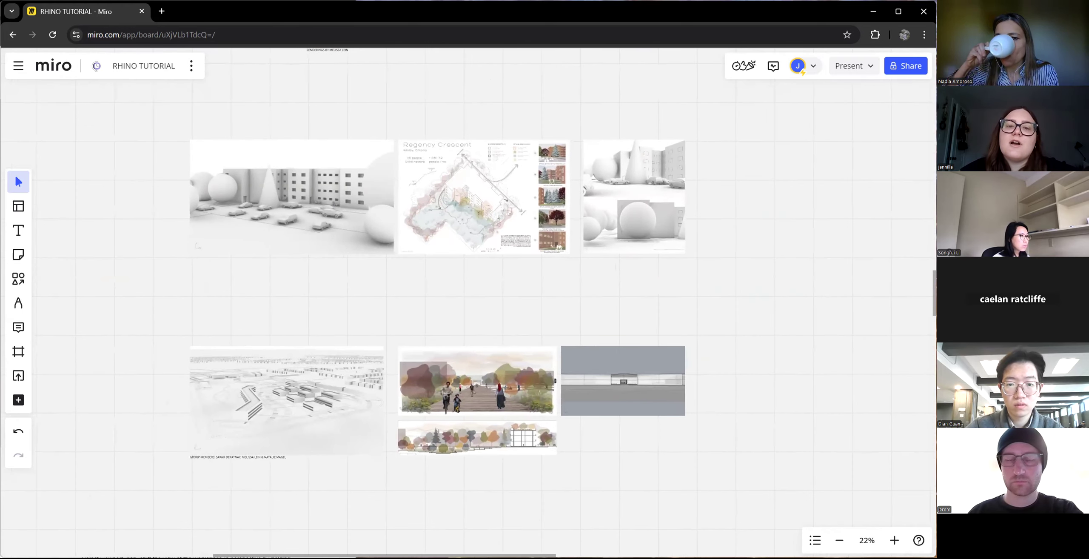
pyautogui.hscroll(-1, 460, 100)
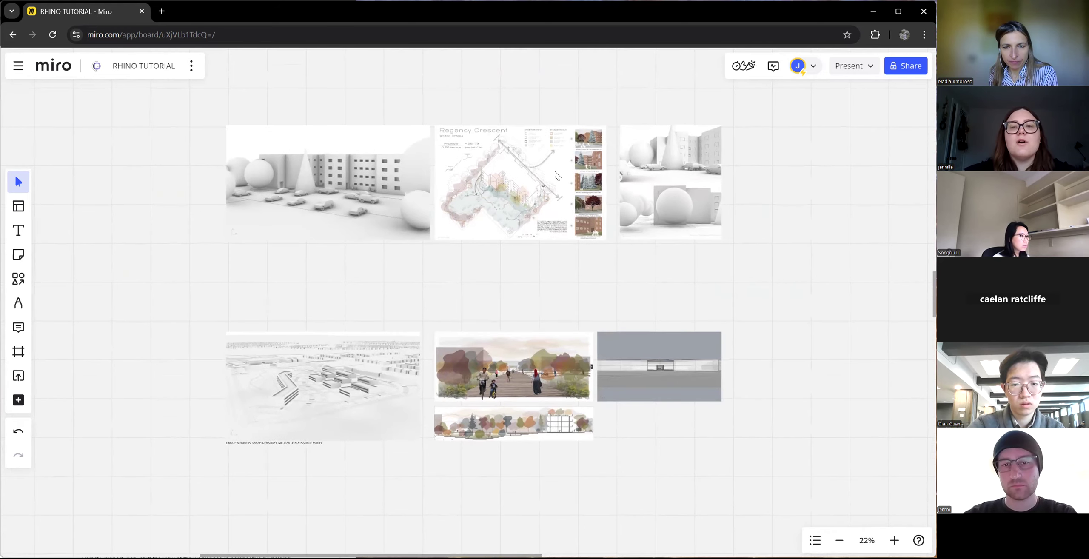
pyautogui.scroll(3, 555, 176)
pyautogui.scroll(2, 557, 175)
pyautogui.scroll(5, 476, 166)
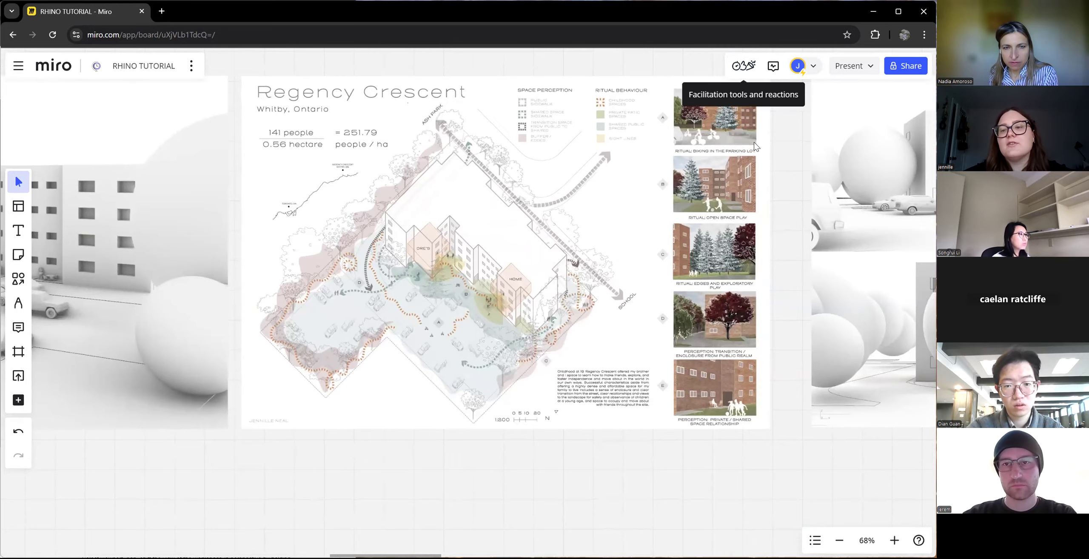
# Study the Regency Crescent sheet's ritual and perception images A to E, then view the whole sheet.
pyautogui.scroll(7, 645, 369)
pyautogui.scroll(-2, 644, 366)
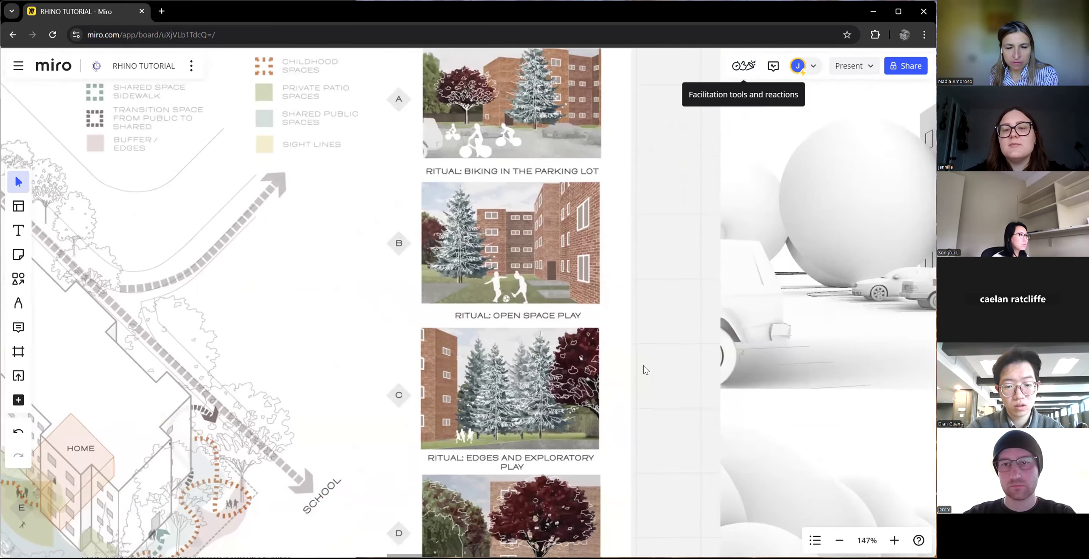
pyautogui.scroll(-6, 558, 453)
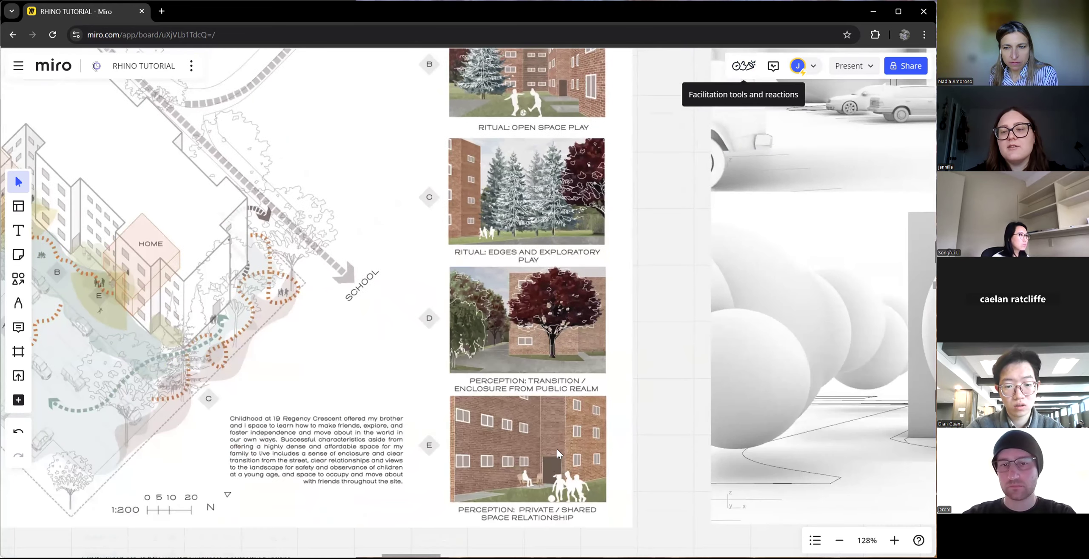
pyautogui.keyDown('ctrl'); pyautogui.scroll(-2, 557, 450); pyautogui.keyUp('ctrl')
pyautogui.scroll(-2, 587, 386)
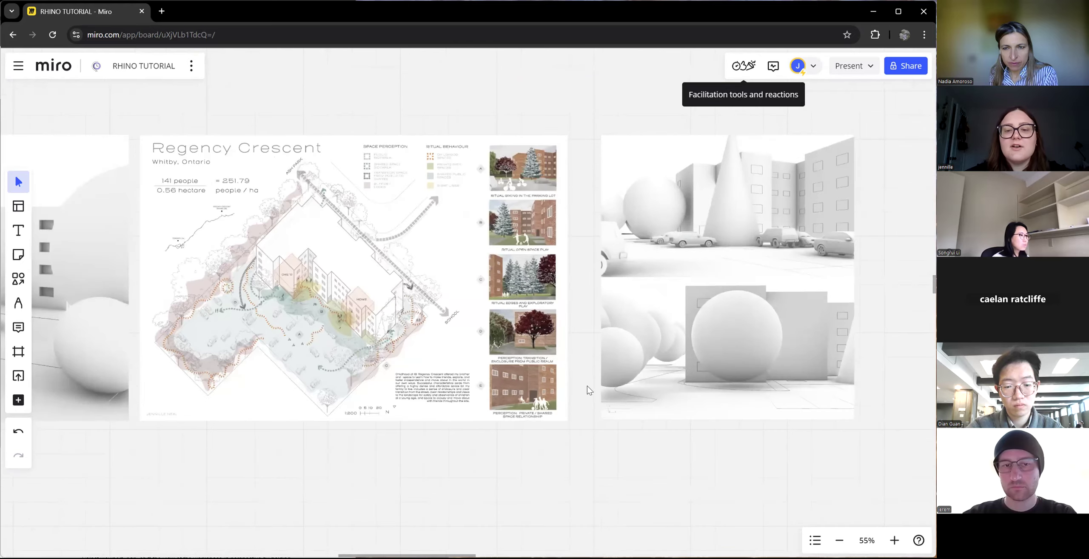
# Examine the two white massing views with spheres, cone and cars beside the Regency Crescent sheet.
pyautogui.hscroll(4, 577, 331)
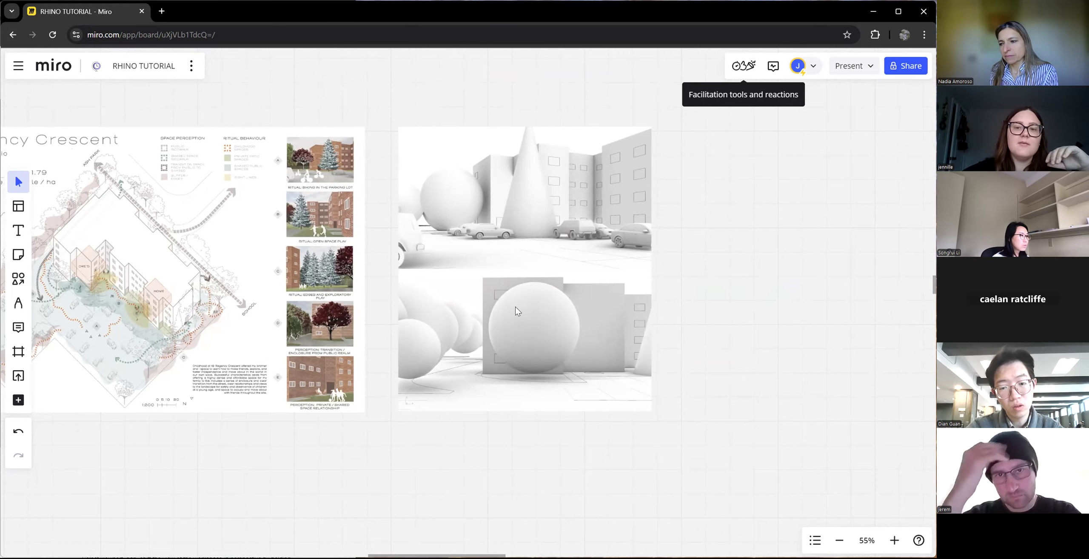
pyautogui.keyDown('ctrl'); pyautogui.scroll(-4, 518, 312); pyautogui.keyUp('ctrl')
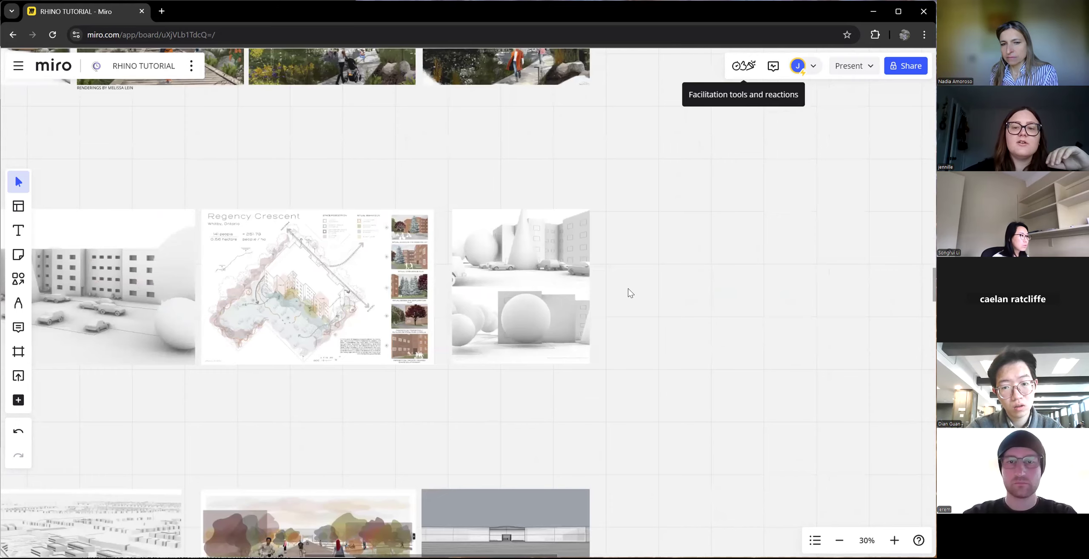
pyautogui.keyDown('ctrl'); pyautogui.scroll(5, 630, 293); pyautogui.keyUp('ctrl')
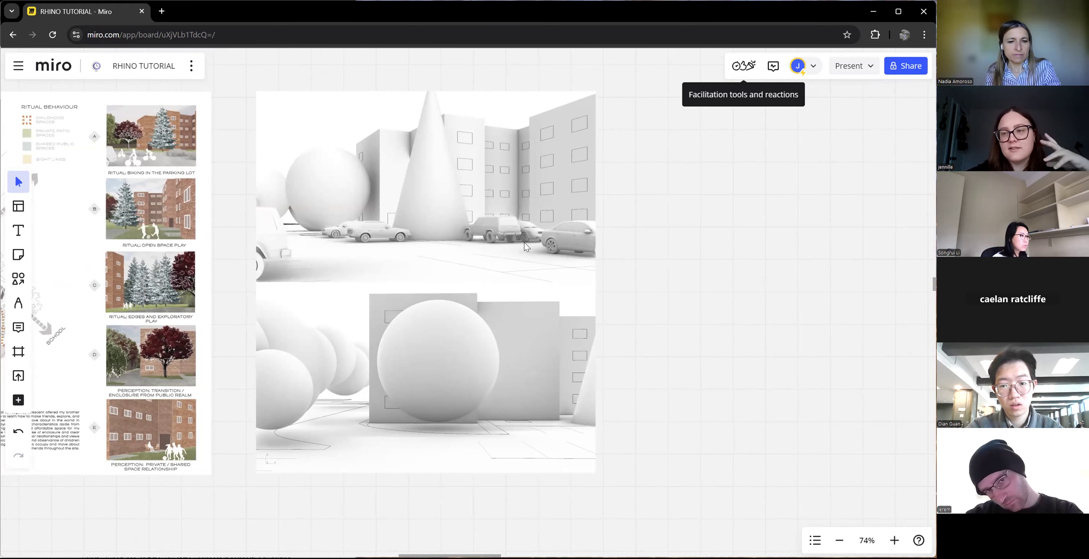
# Compare the Regency Crescent sheet with its massing views and the white parking-lot model in the same row.
pyautogui.keyDown('ctrl'); pyautogui.scroll(-4, 524, 243); pyautogui.keyUp('ctrl')
pyautogui.hscroll(-5, 524, 242)
pyautogui.keyDown('ctrl'); pyautogui.scroll(-1, 524, 242); pyautogui.keyUp('ctrl')
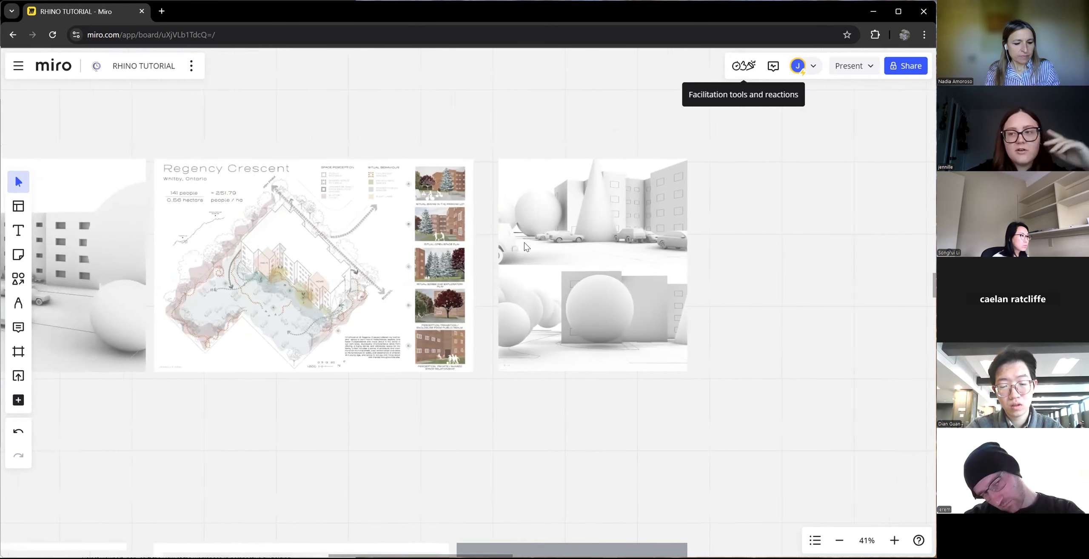
pyautogui.scroll(-2, 524, 242)
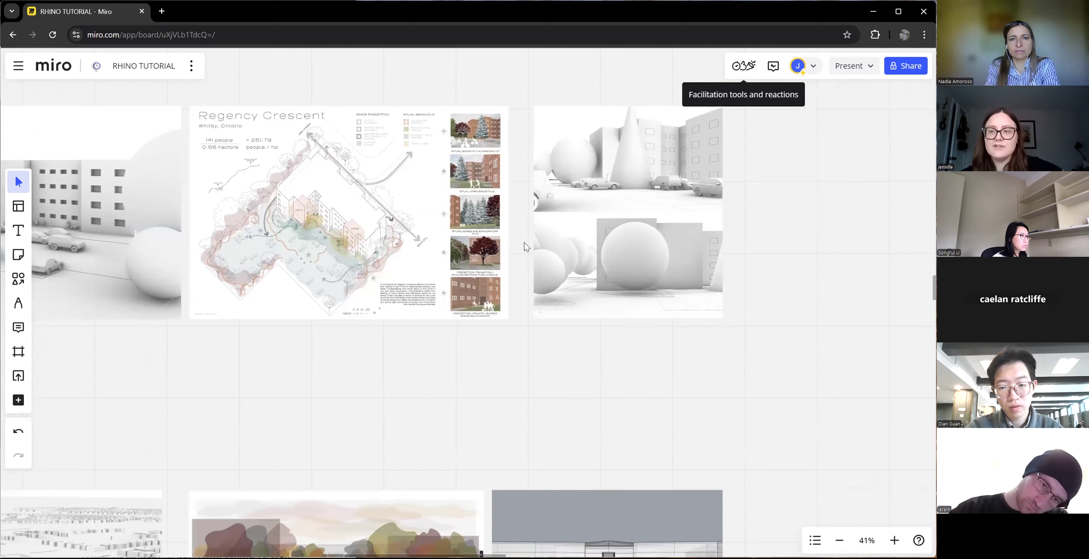
pyautogui.scroll(-7, 446, 333)
pyautogui.hscroll(-6, 446, 333)
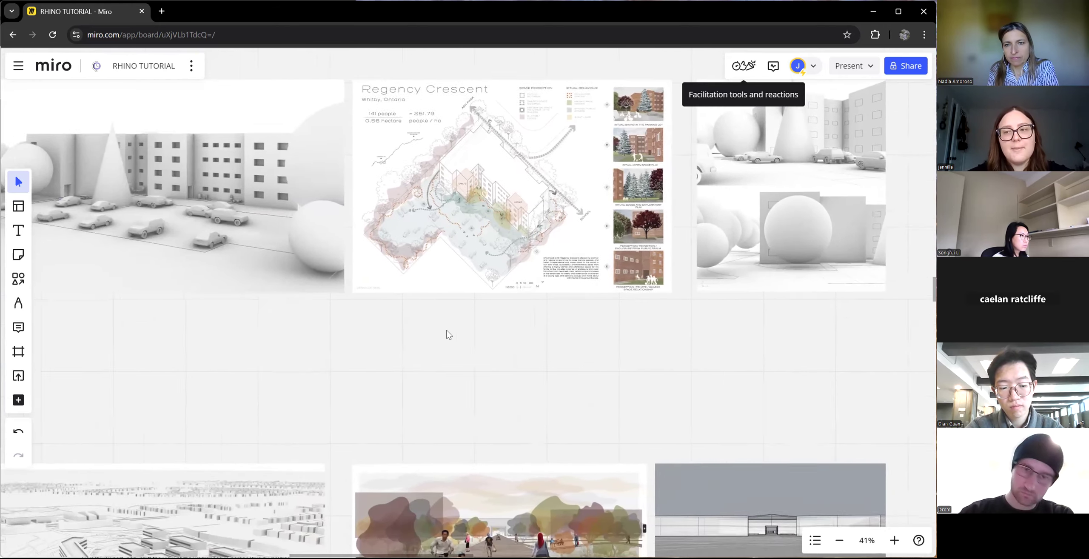
# Examine the aerial white massing model of the site beside the boardwalk perspective in the bottom project row.
pyautogui.scroll(-4, 448, 334)
pyautogui.hscroll(-4, 448, 334)
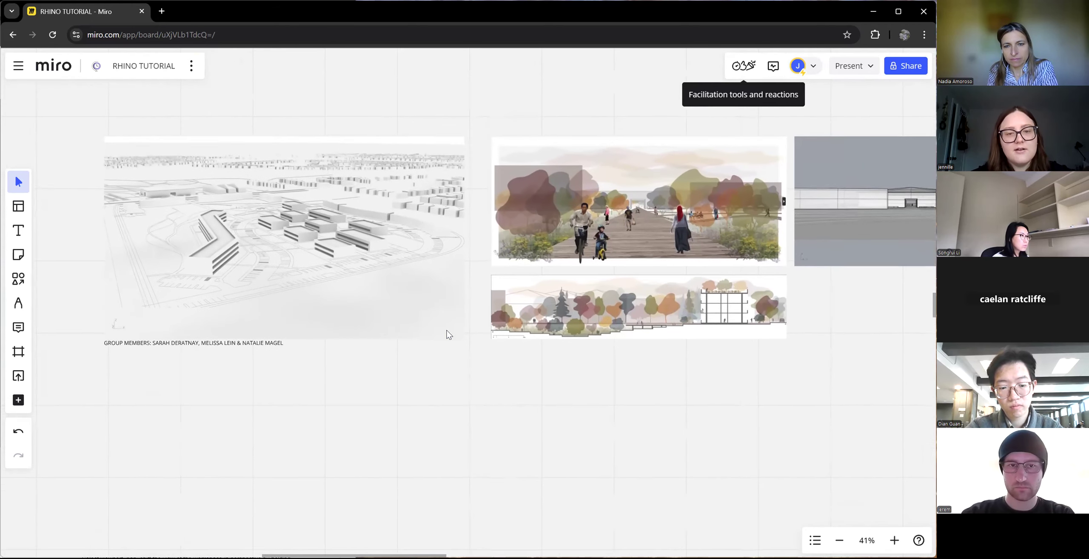
pyautogui.hscroll(-6, 514, 124)
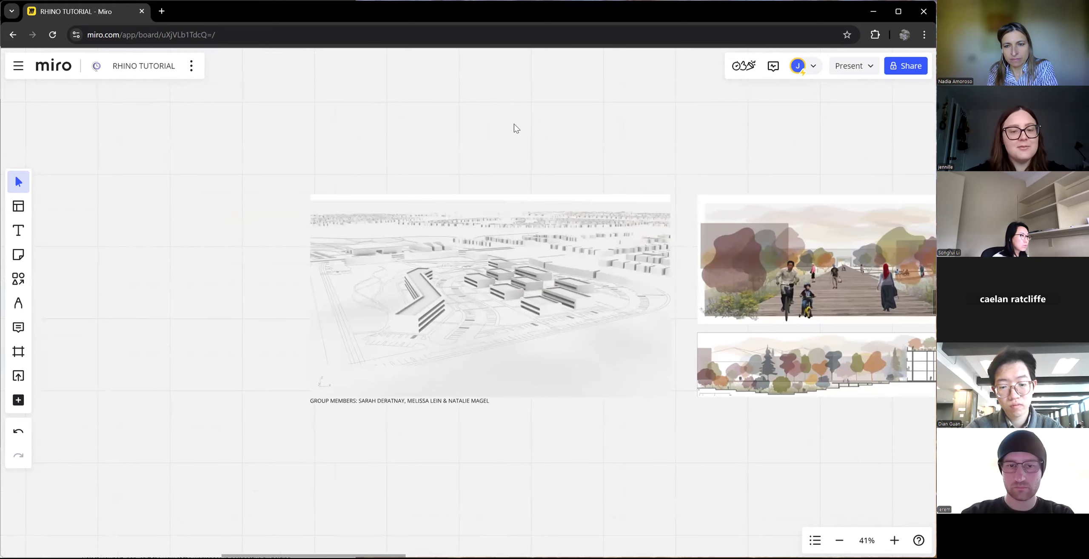
pyautogui.scroll(-2, 520, 367)
pyautogui.hscroll(1, 613, 378)
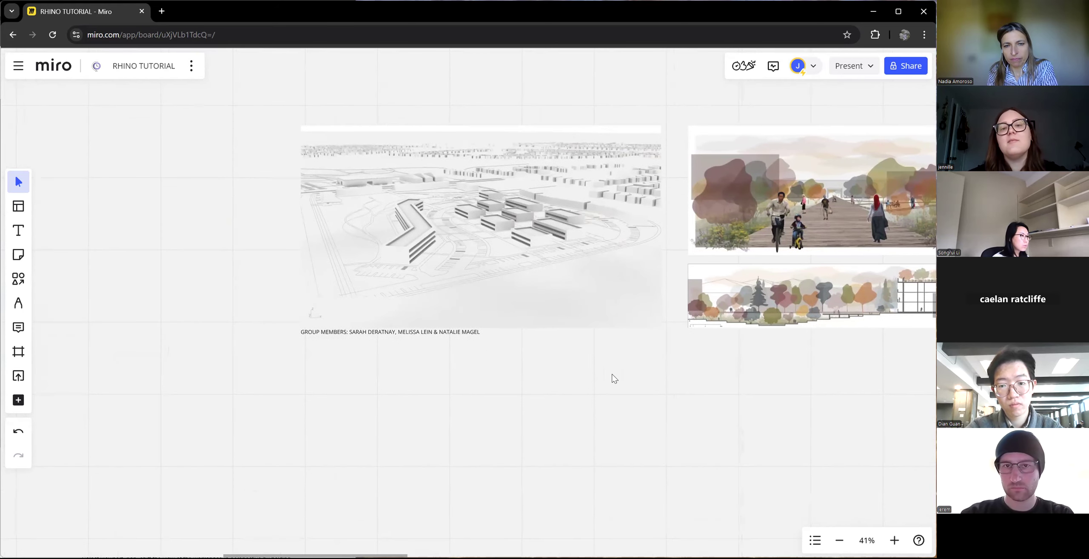
pyautogui.keyDown('ctrl'); pyautogui.scroll(4, 612, 374); pyautogui.keyUp('ctrl')
pyautogui.scroll(2, 612, 375)
pyautogui.keyDown('ctrl'); pyautogui.scroll(-3, 612, 375); pyautogui.keyUp('ctrl')
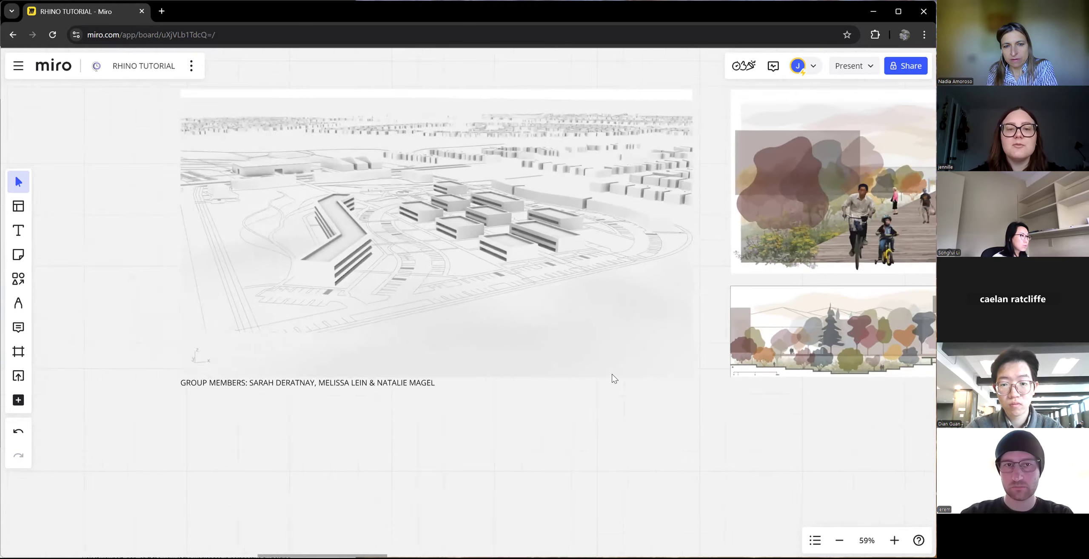
pyautogui.hscroll(5, 614, 378)
pyautogui.hscroll(-4, 615, 379)
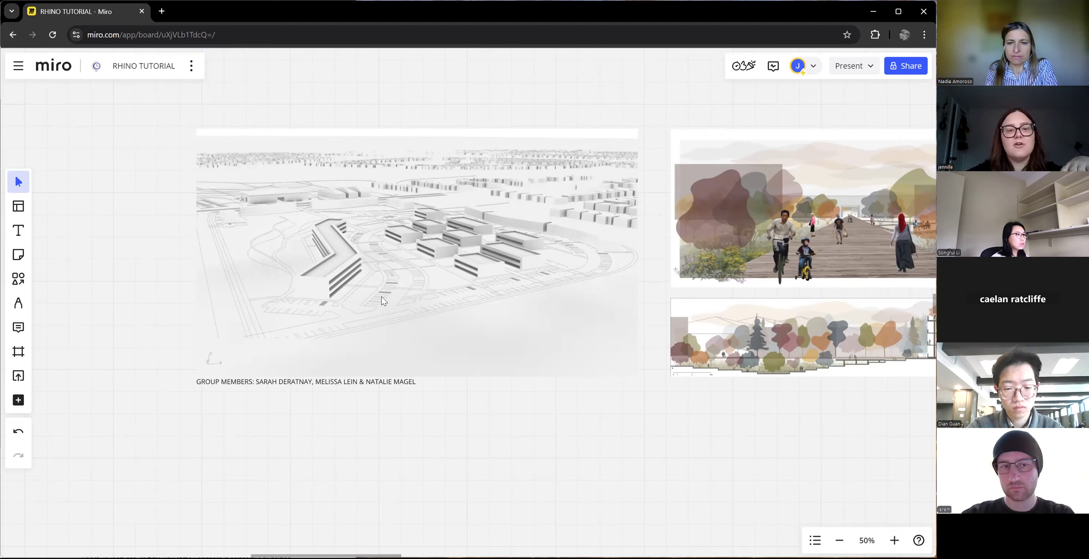
pyautogui.scroll(-2, 393, 250)
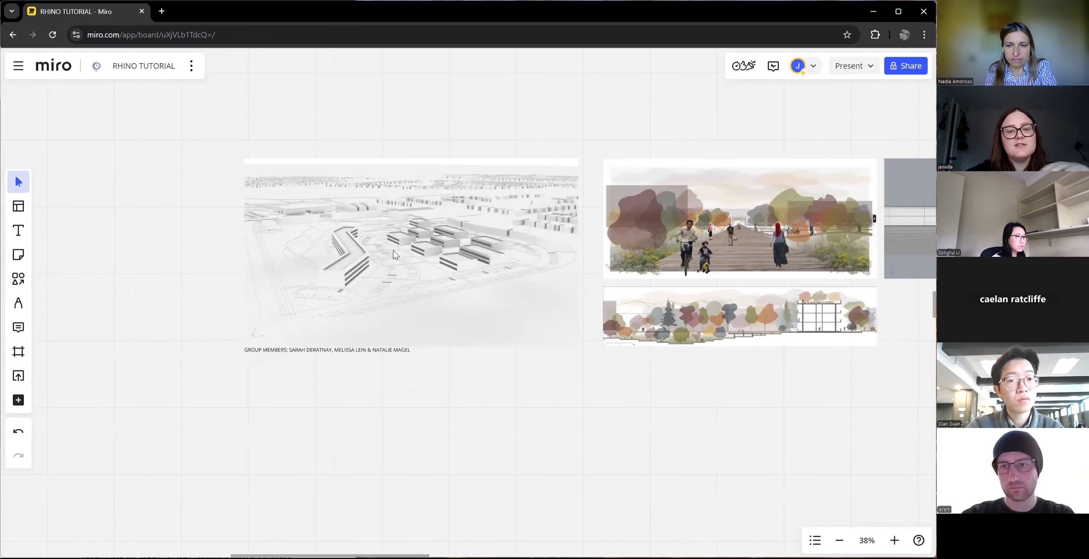
pyautogui.hscroll(2, 432, 241)
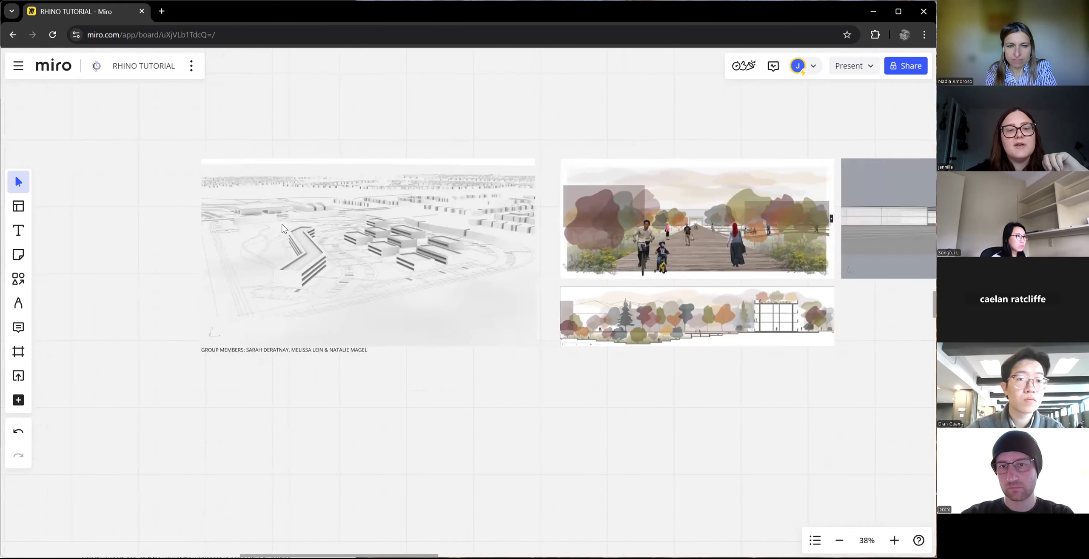
# Study the boardwalk perspective and tree section alongside the grey Rhino base view they relate to.
pyautogui.hscroll(5, 513, 240)
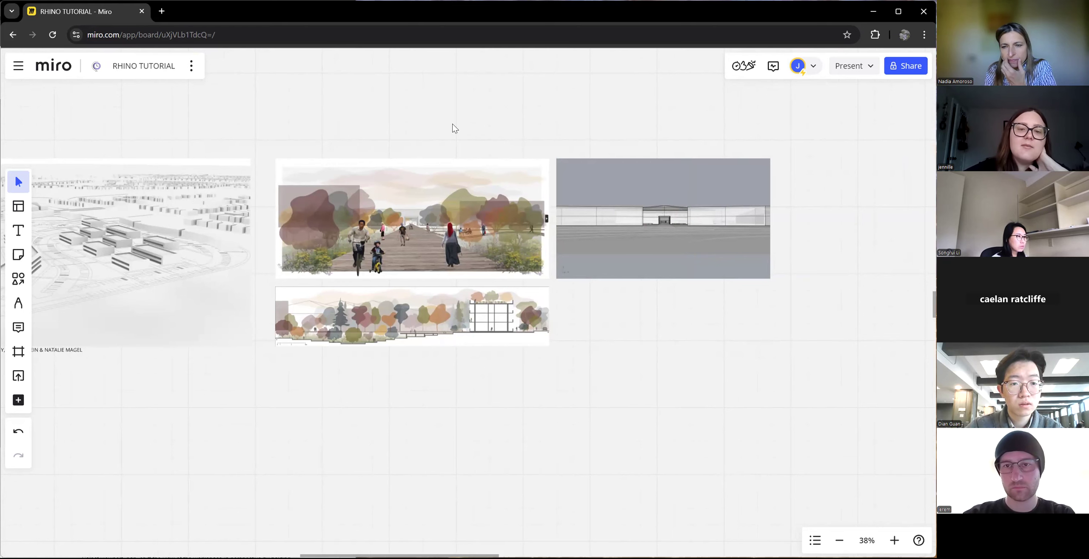
pyautogui.scroll(5, 436, 177)
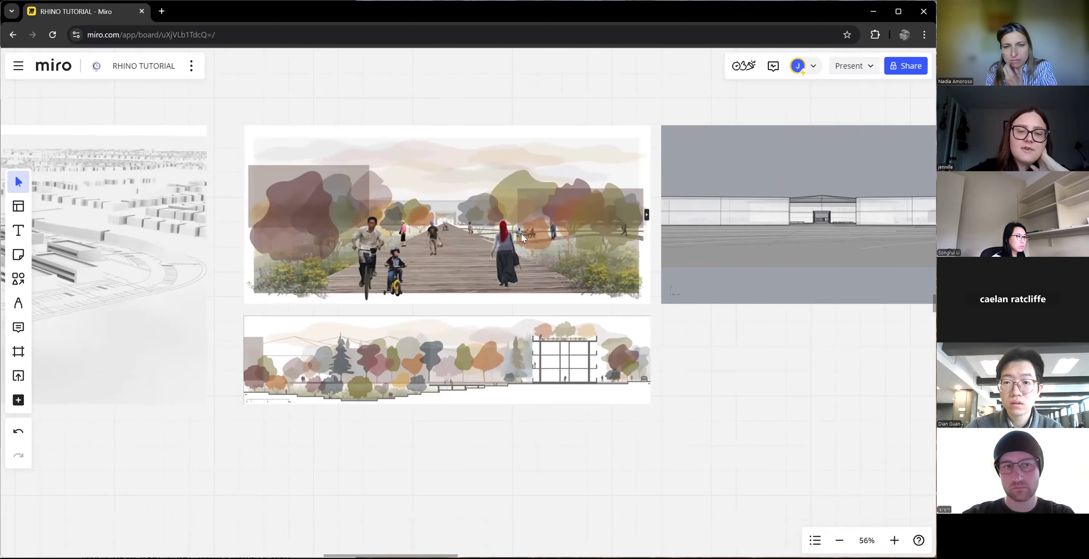
pyautogui.scroll(-3, 520, 233)
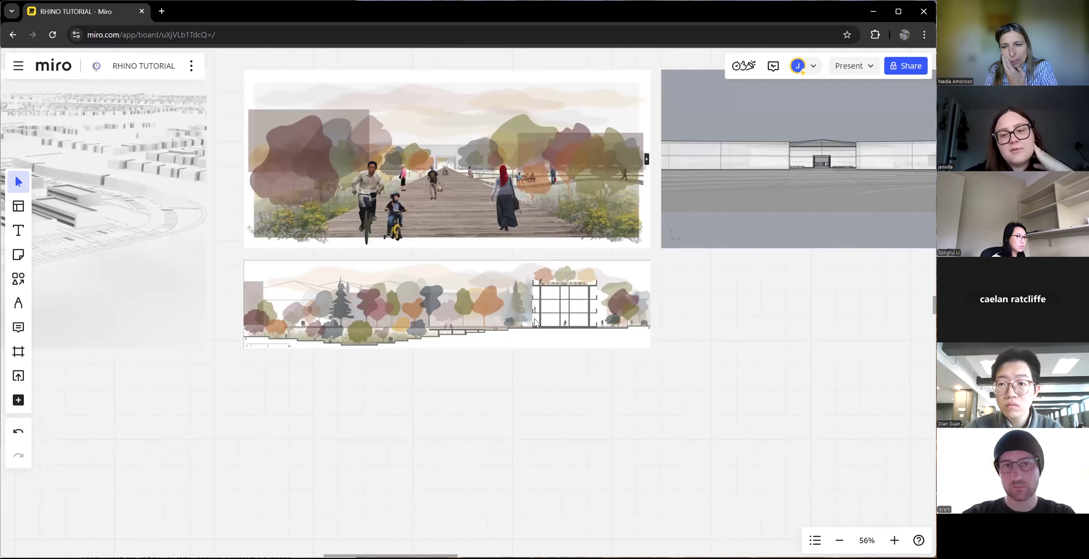
# View the whole board, then review the project rows from the linear park drawings down to the aerial model.
pyautogui.scroll(-10, 535, 318)
pyautogui.scroll(5, 534, 318)
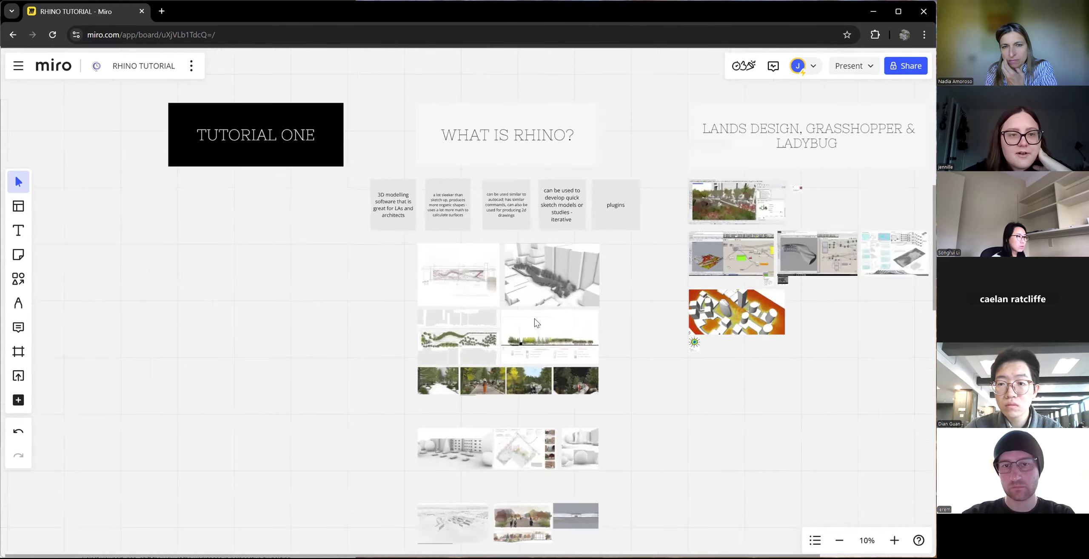
pyautogui.scroll(-3, 534, 318)
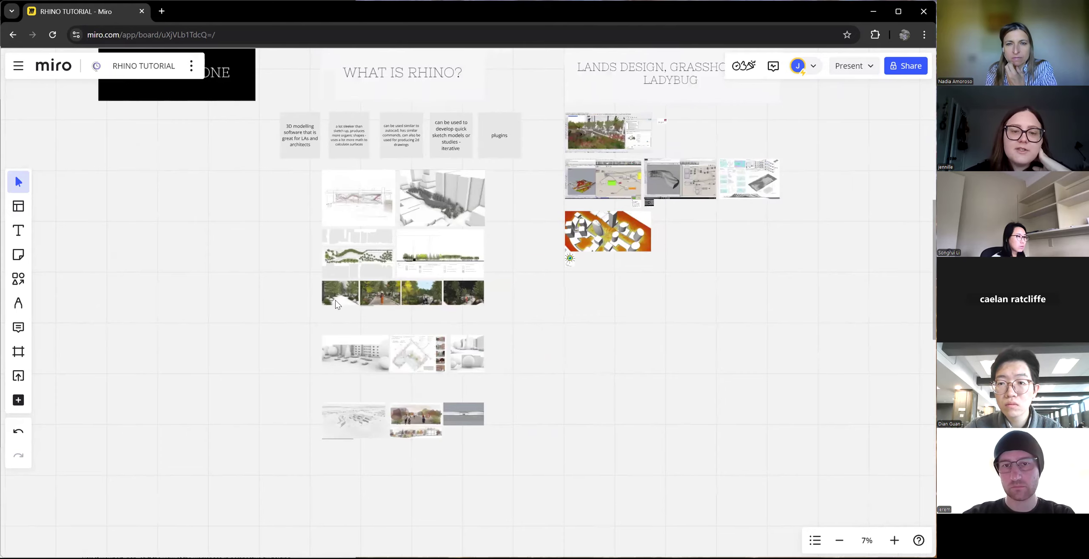
pyautogui.scroll(5, 336, 300)
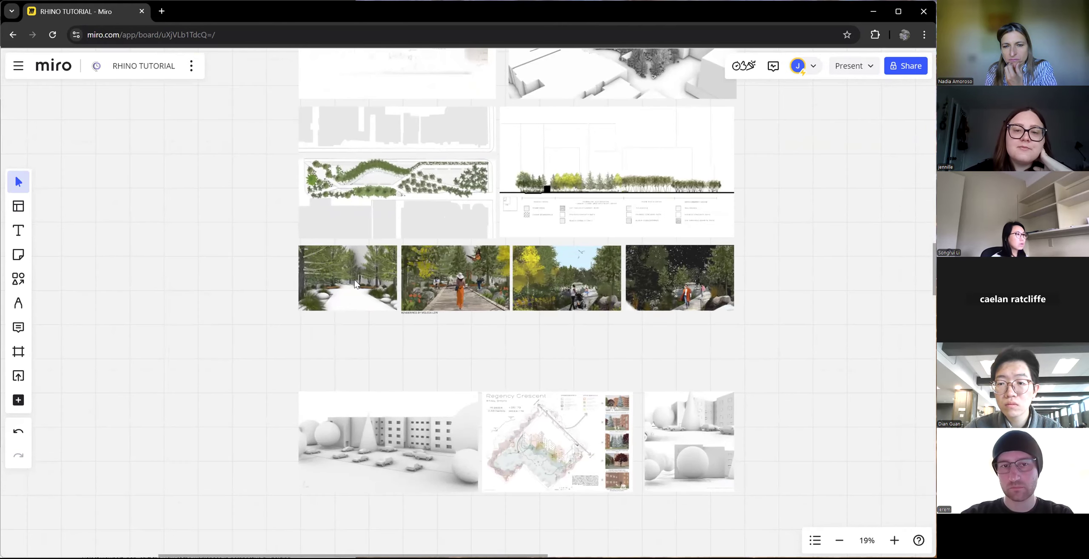
pyautogui.scroll(5, 355, 284)
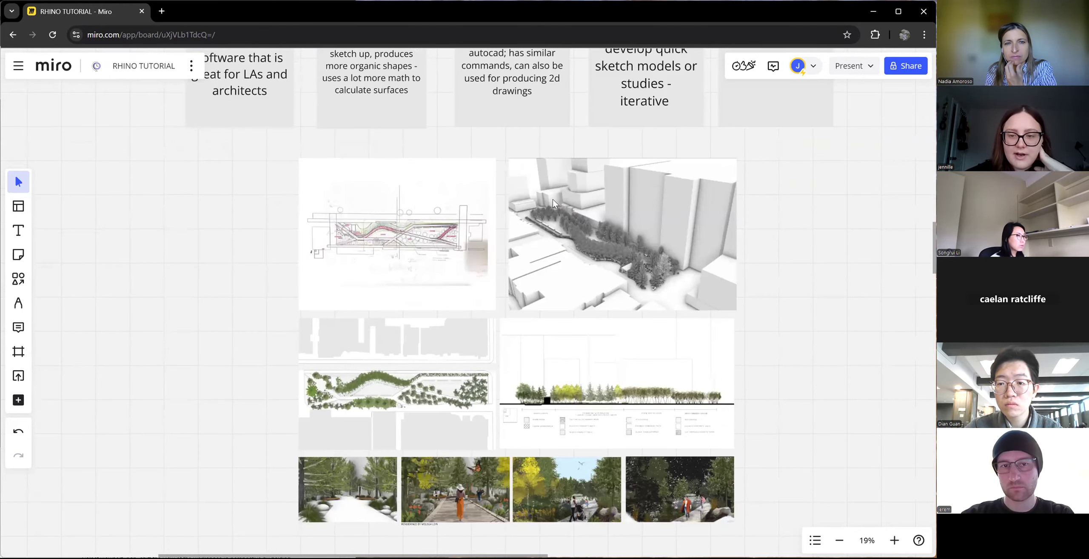
pyautogui.scroll(-4, 689, 289)
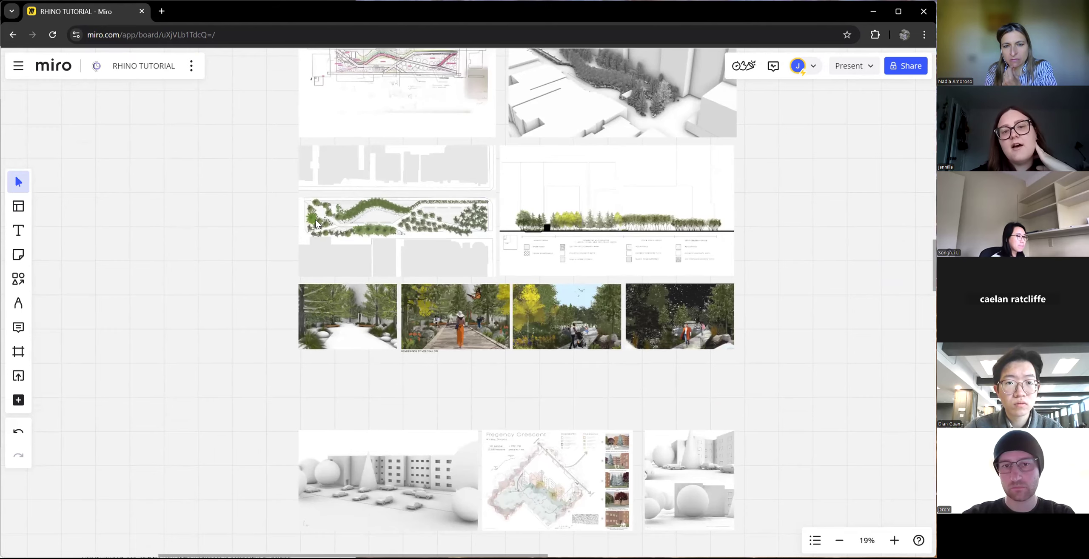
pyautogui.scroll(-4, 384, 411)
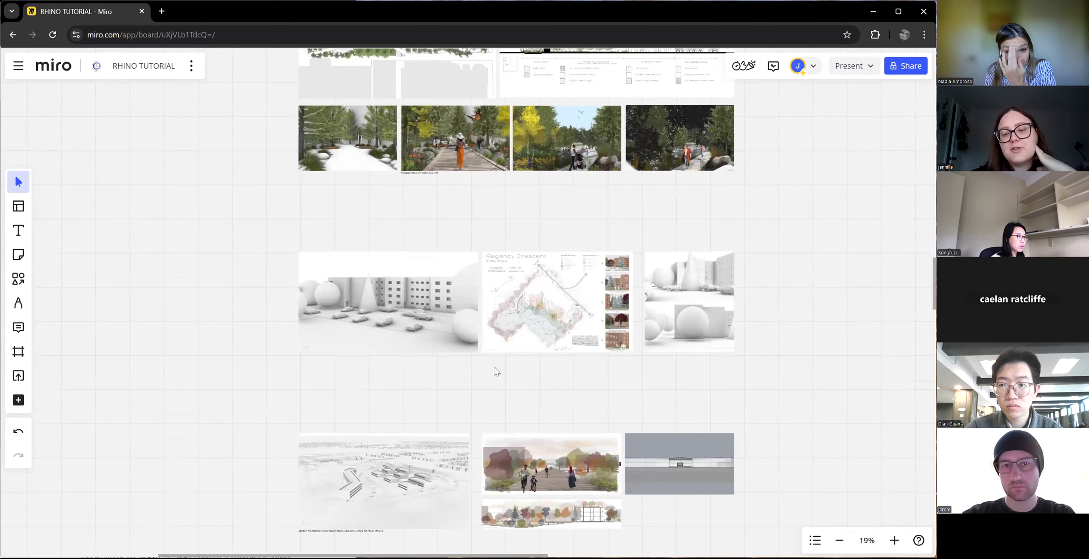
# Take a closer look at the Regency Crescent sheet between its white massing views.
pyautogui.keyDown('ctrl'); pyautogui.scroll(5, 494, 369); pyautogui.keyUp('ctrl')
pyautogui.hscroll(3, 594, 444)
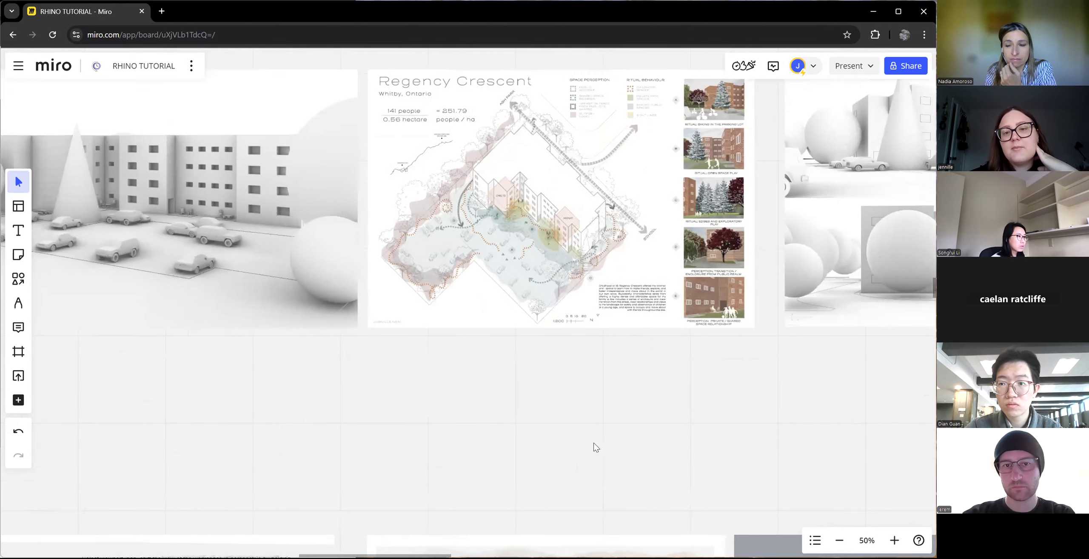
pyautogui.keyDown('ctrl'); pyautogui.scroll(-3, 594, 443); pyautogui.keyUp('ctrl')
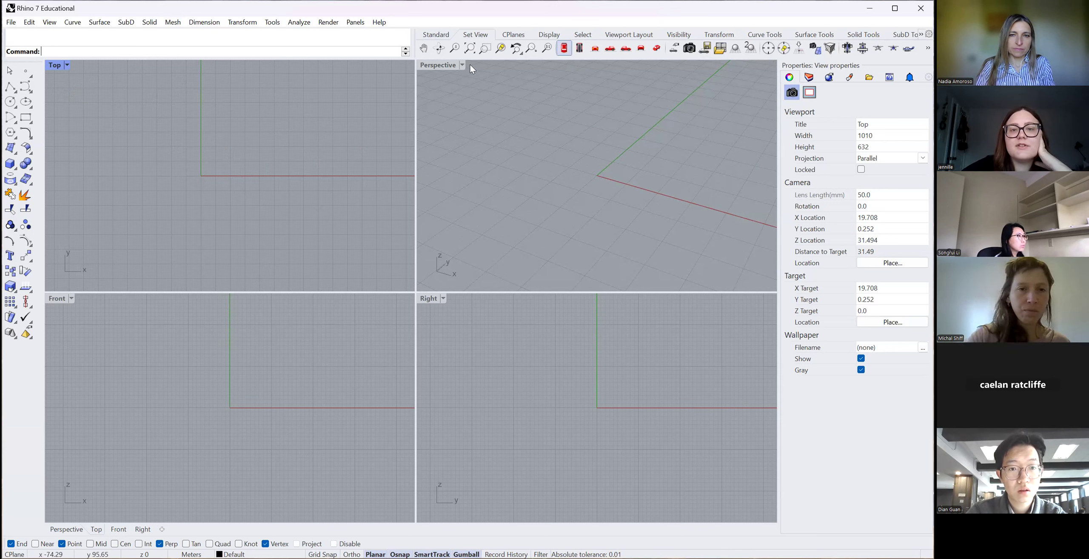
# Switch to Rhino 7, orbit the Perspective viewport to a lower angle and view the full extent of its grid.
pyautogui.moveTo(609, 178); pyautogui.dragTo(625, 153, button='right')
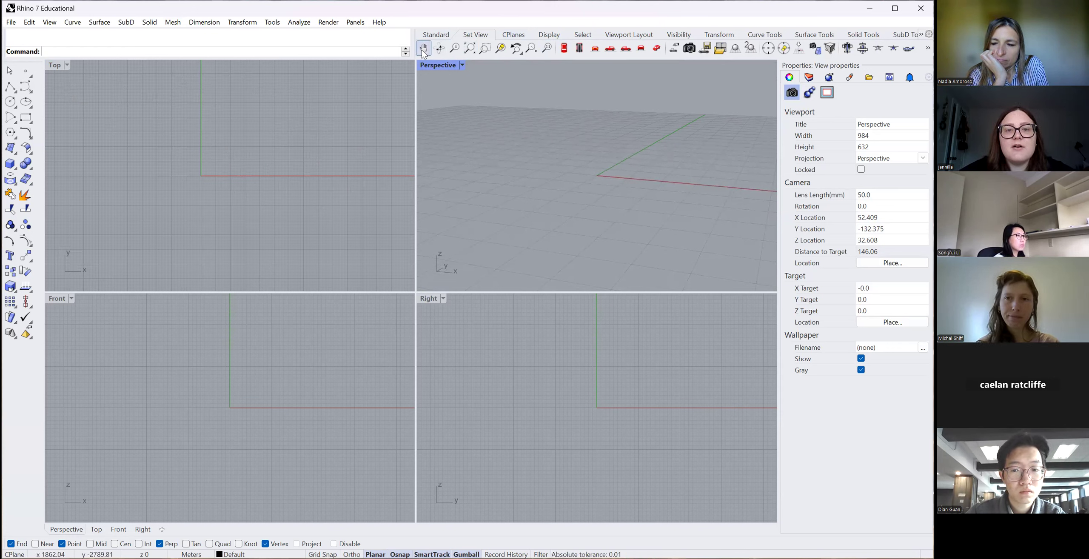
pyautogui.scroll(-9, 581, 194)
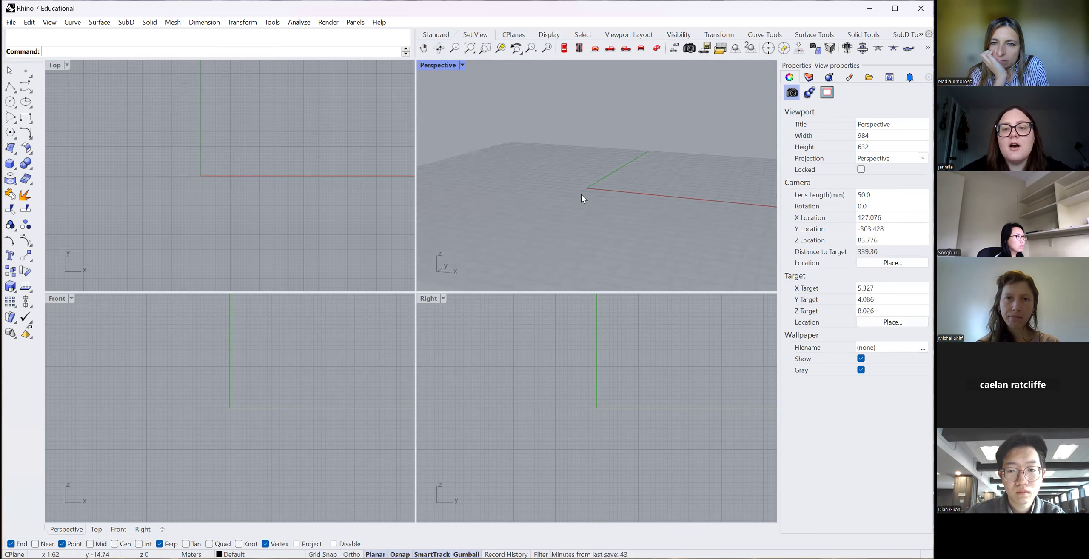
pyautogui.scroll(7, 582, 194)
pyautogui.scroll(-6, 596, 181)
pyautogui.scroll(-2, 581, 225)
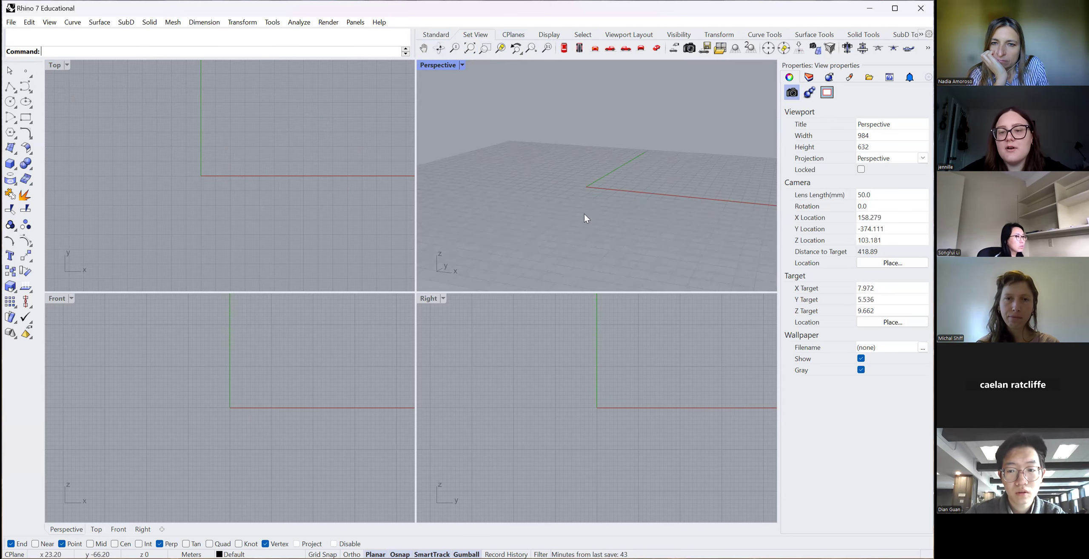
pyautogui.scroll(-5, 594, 208)
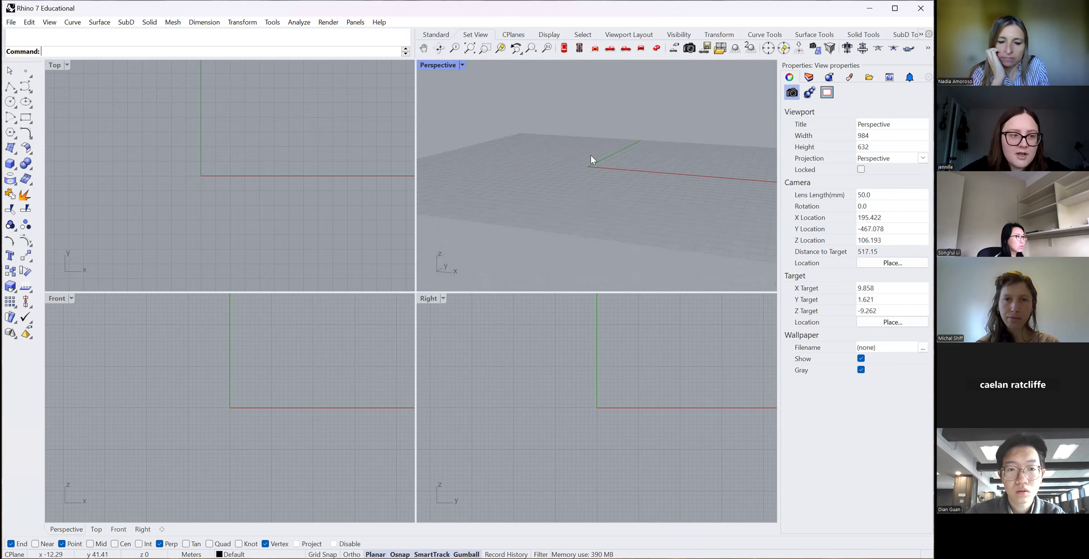
pyautogui.scroll(-2, 590, 152)
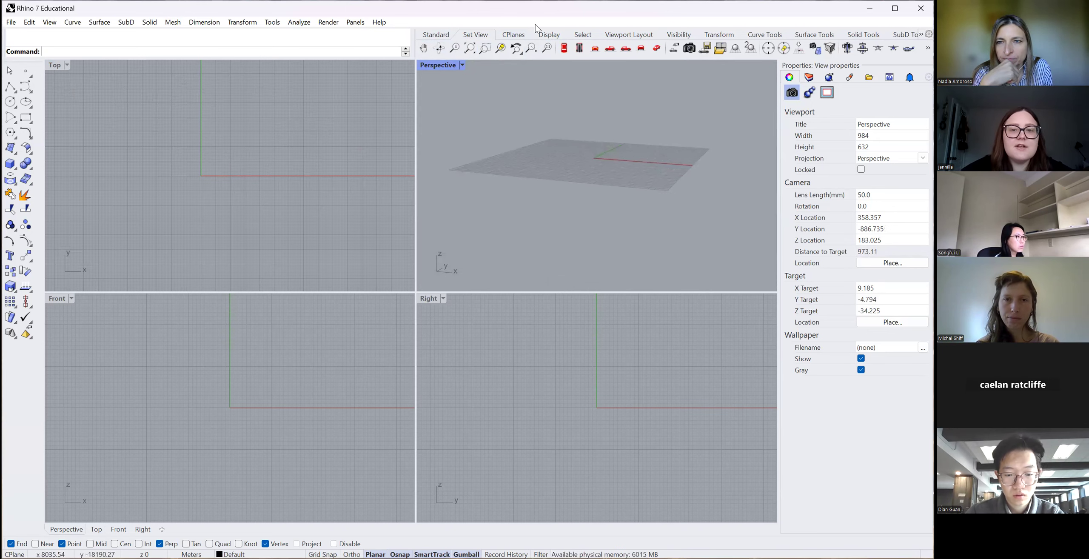
# Inspect the grid origin at near and far distances in the Perspective viewport, then in the Top viewport.
pyautogui.scroll(8, 569, 201)
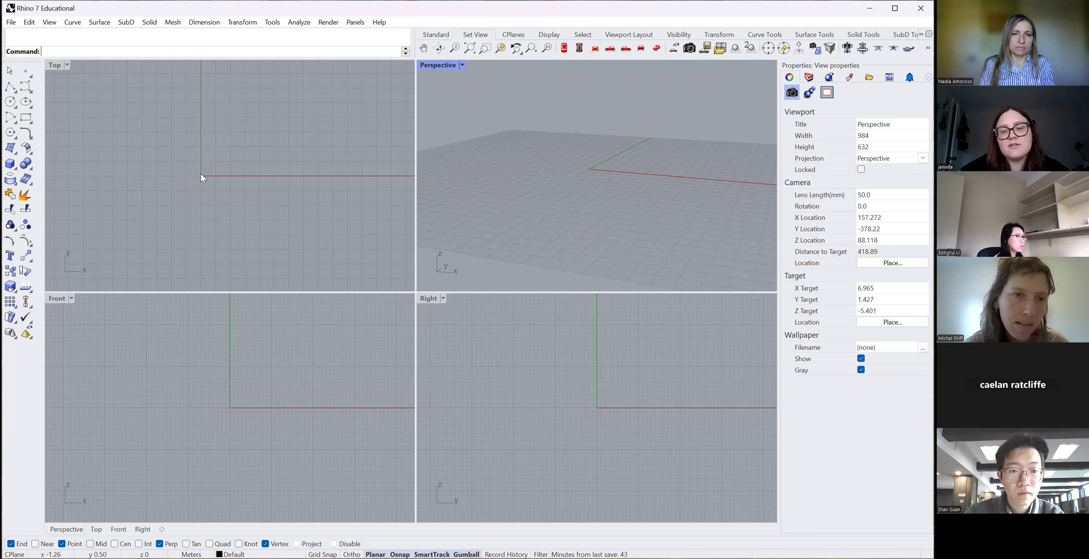
pyautogui.scroll(5, 564, 161)
pyautogui.scroll(-4, 574, 196)
pyautogui.scroll(5, 655, 180)
pyautogui.scroll(-3, 575, 195)
pyautogui.scroll(4, 568, 189)
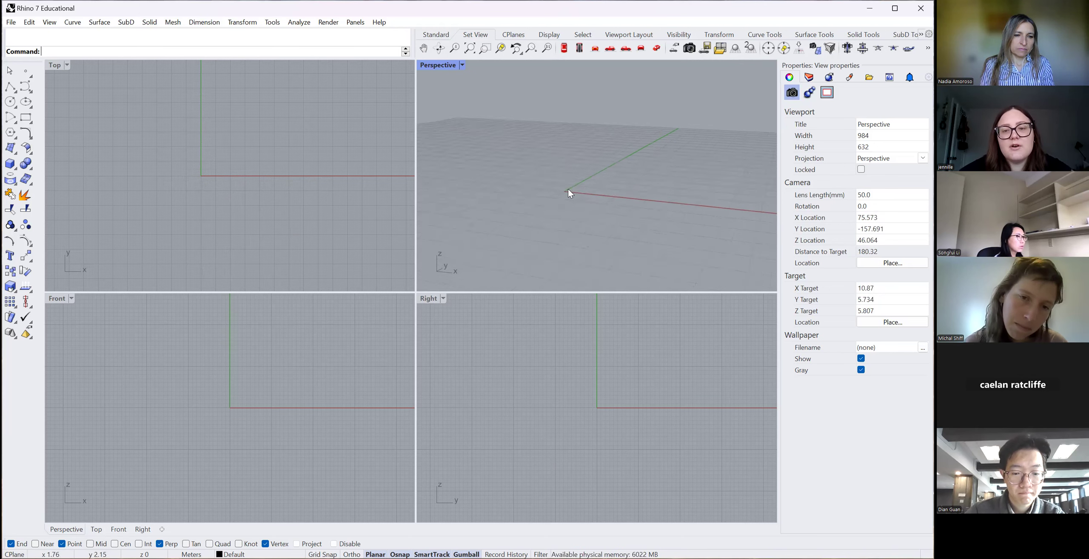
pyautogui.scroll(-8, 237, 187)
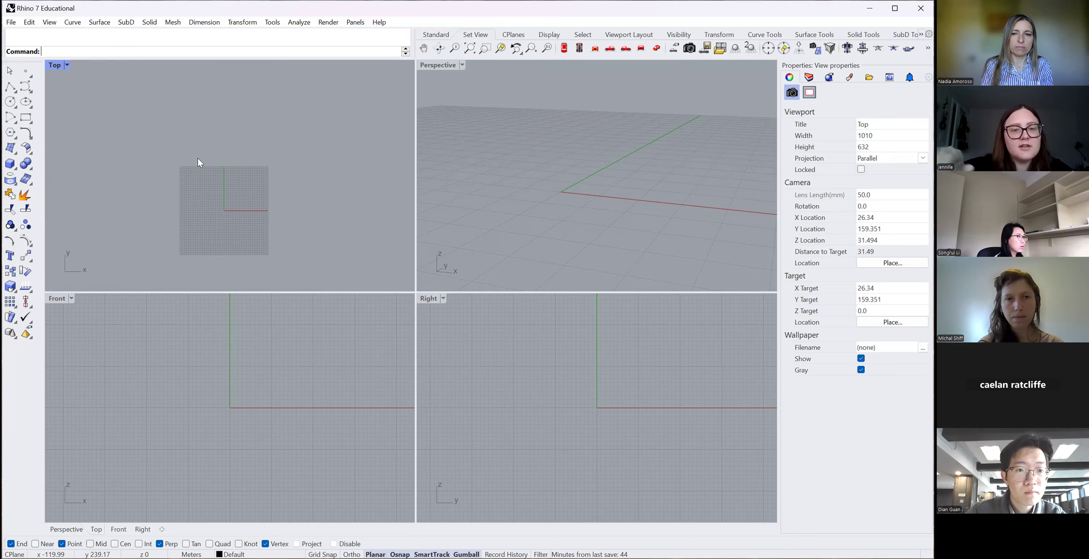
pyautogui.scroll(5, 244, 222)
pyautogui.scroll(8, 215, 196)
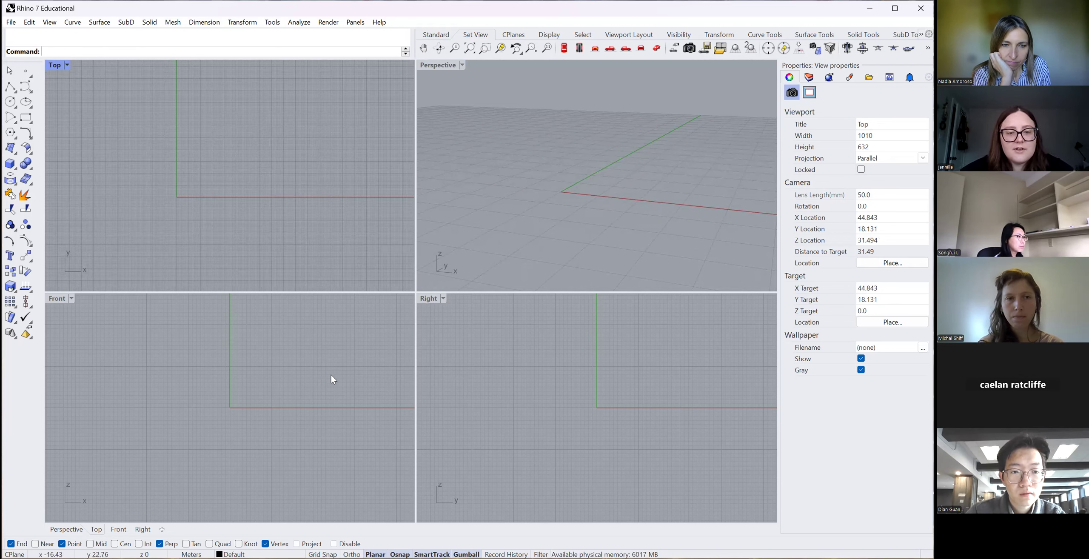
# Create a solid box near the origin with the Box command, setting its base in Top and its height in Perspective.
pyautogui.click(14, 167)
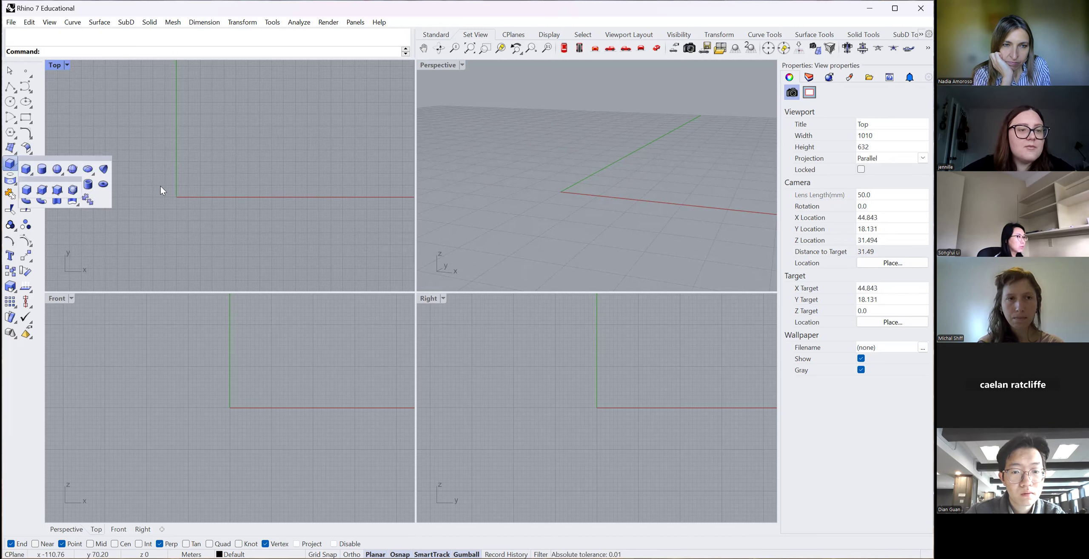
pyautogui.click(178, 185)
pyautogui.click(10, 164)
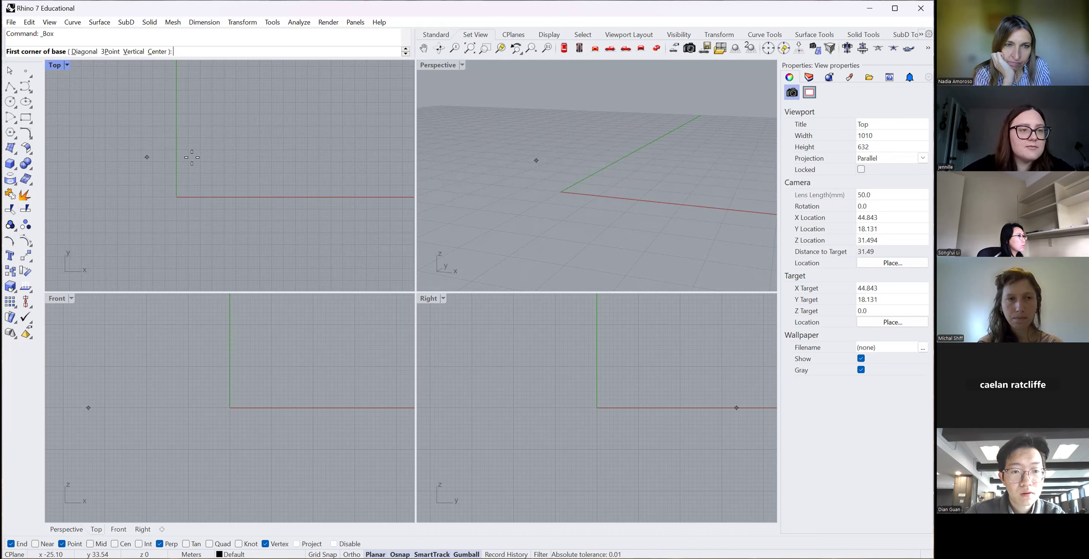
pyautogui.click(174, 182)
pyautogui.click(201, 200)
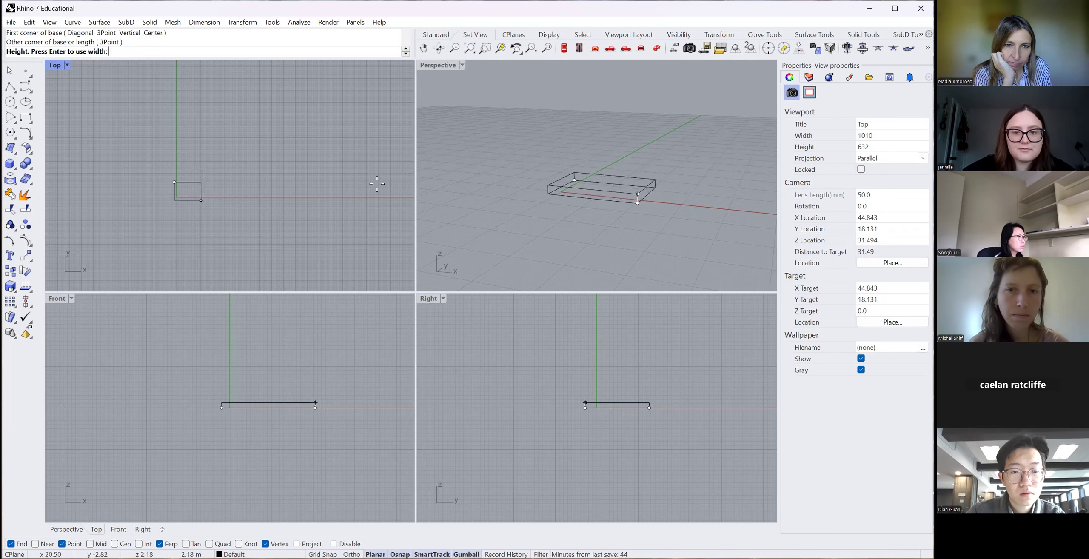
pyautogui.click(520, 172)
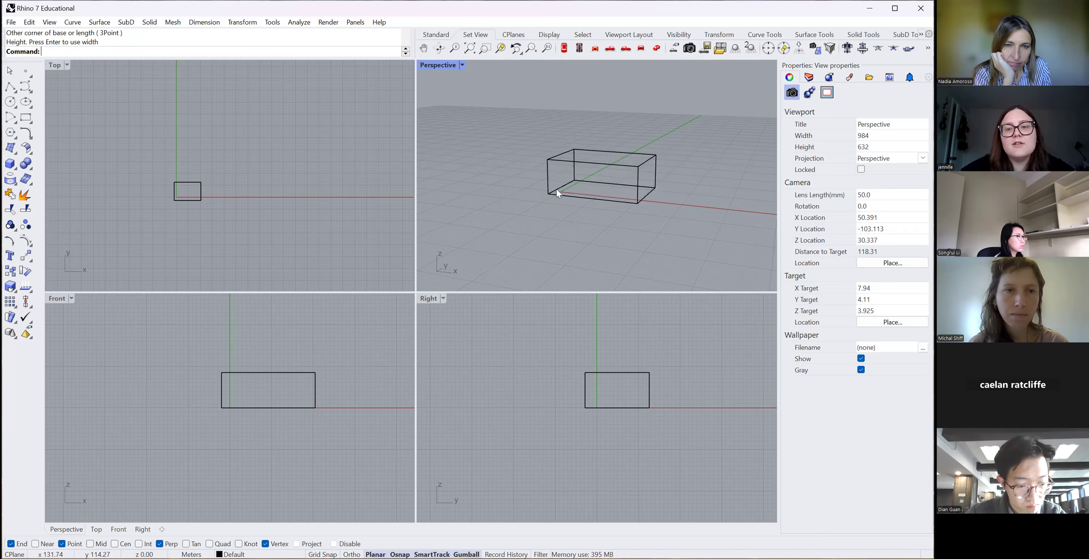
# Rotate the Perspective view to see the box from a higher angle and inspect its outline in Top.
pyautogui.click(440, 48)
pyautogui.moveTo(695, 166); pyautogui.dragTo(672, 384)
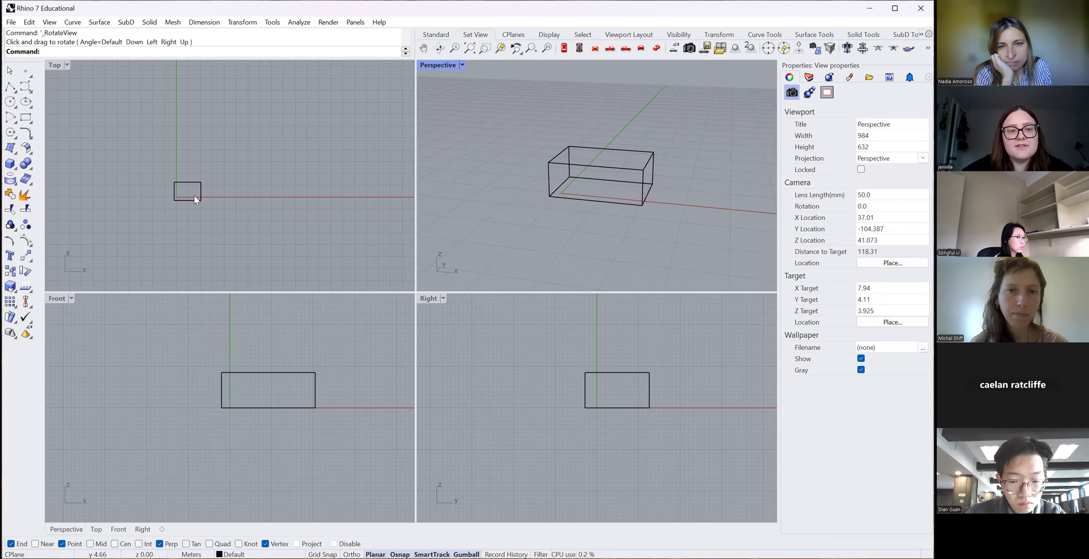
pyautogui.scroll(8, 177, 200)
# Set the Perspective viewport to Rendered display and review its other viewport options.
pyautogui.click(462, 64)
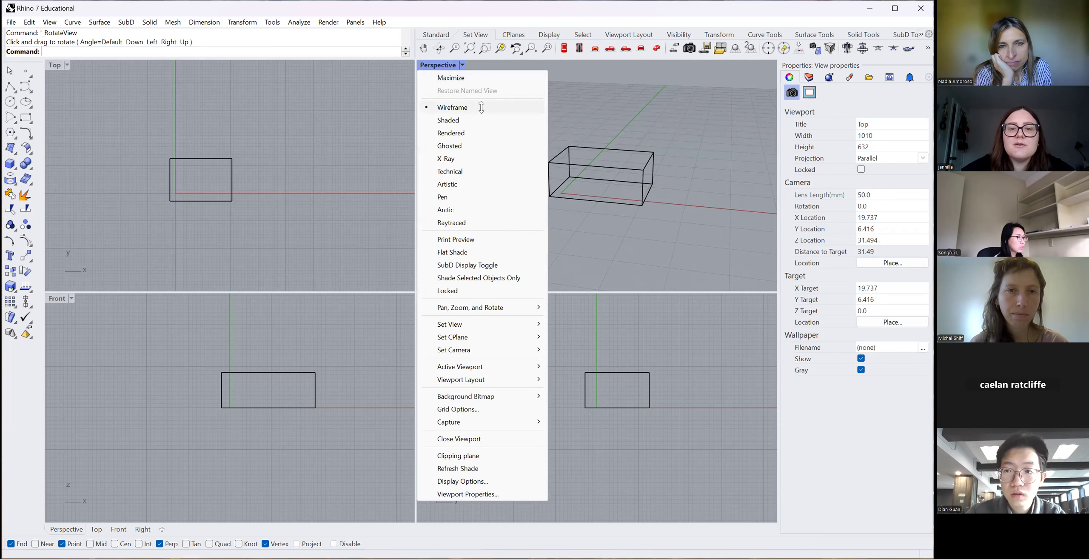
pyautogui.click(483, 132)
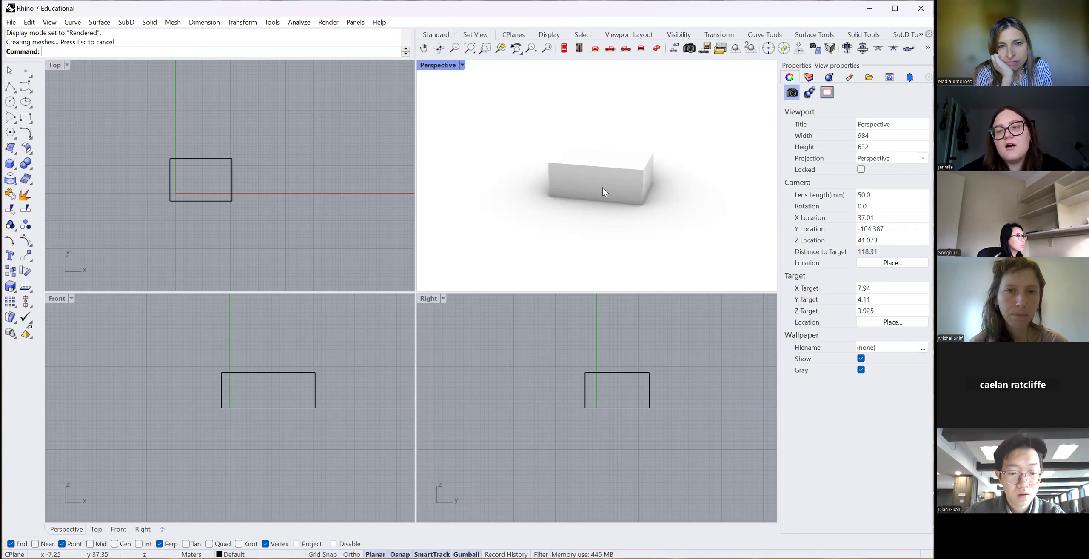
pyautogui.click(463, 66)
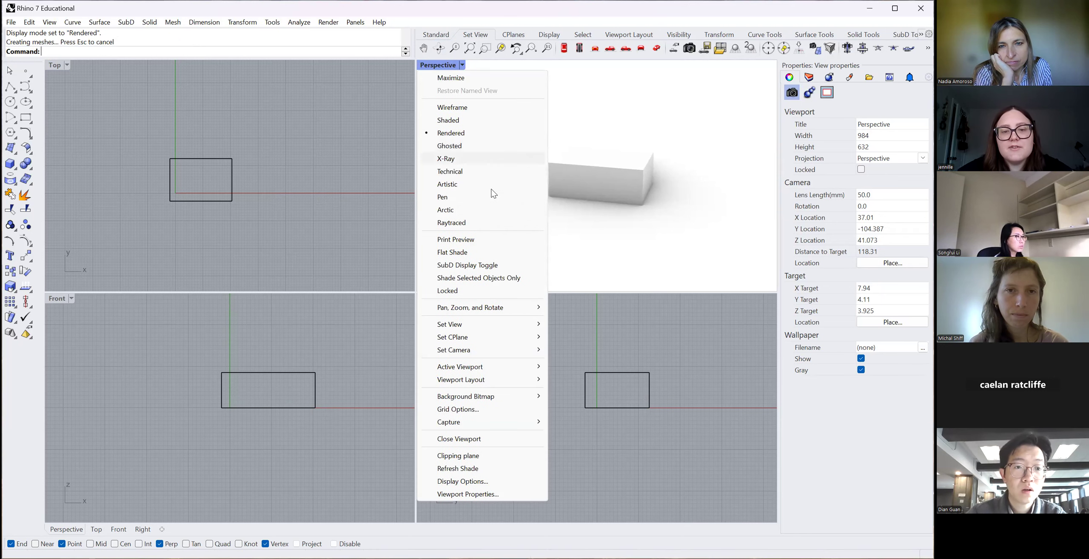
pyautogui.moveTo(474, 326)
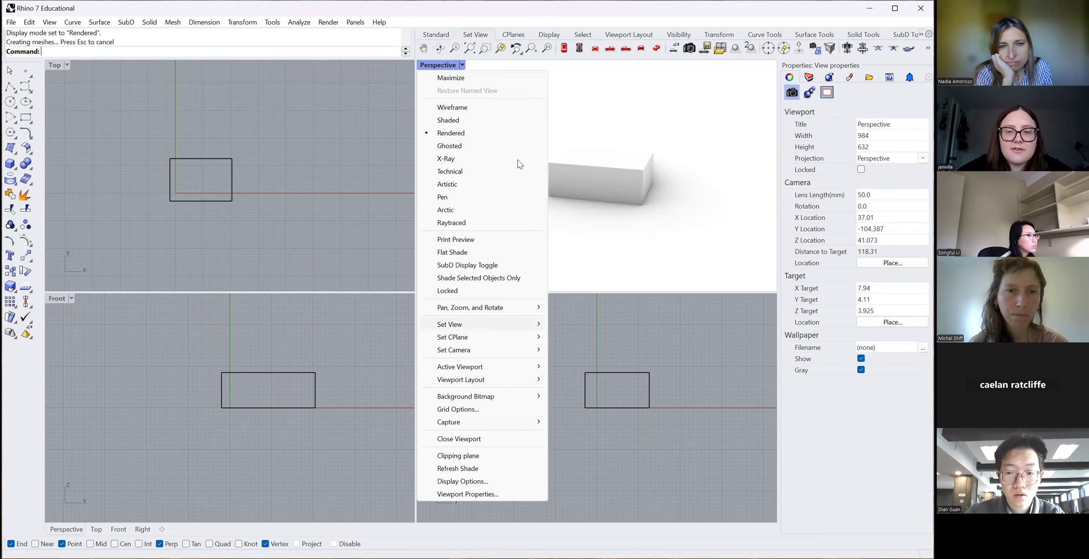
pyautogui.click(635, 254)
# Set the Right viewport to Shaded display and reset it to the Right view after trying a rotation.
pyautogui.click(444, 298)
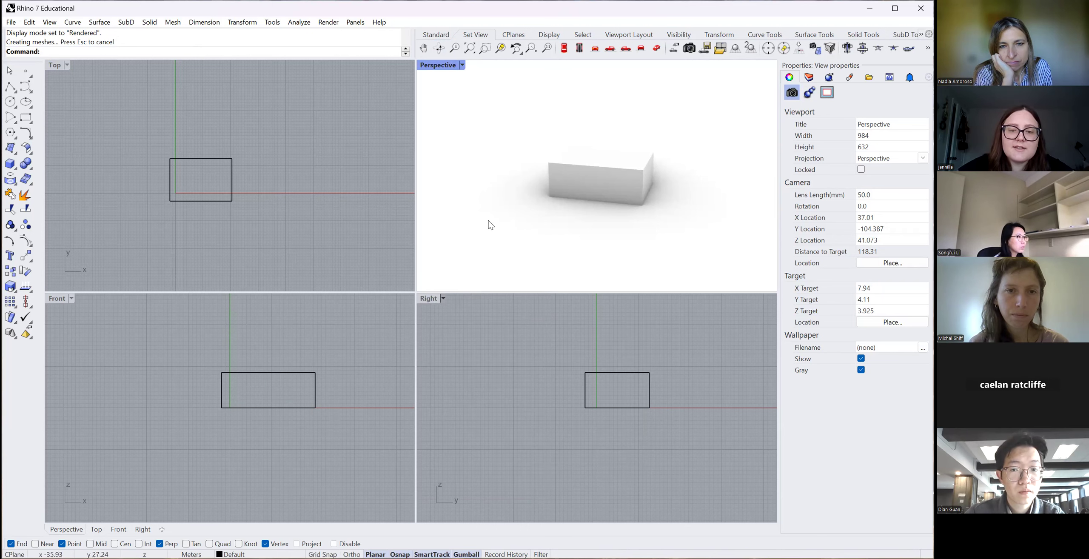
pyautogui.click(479, 178)
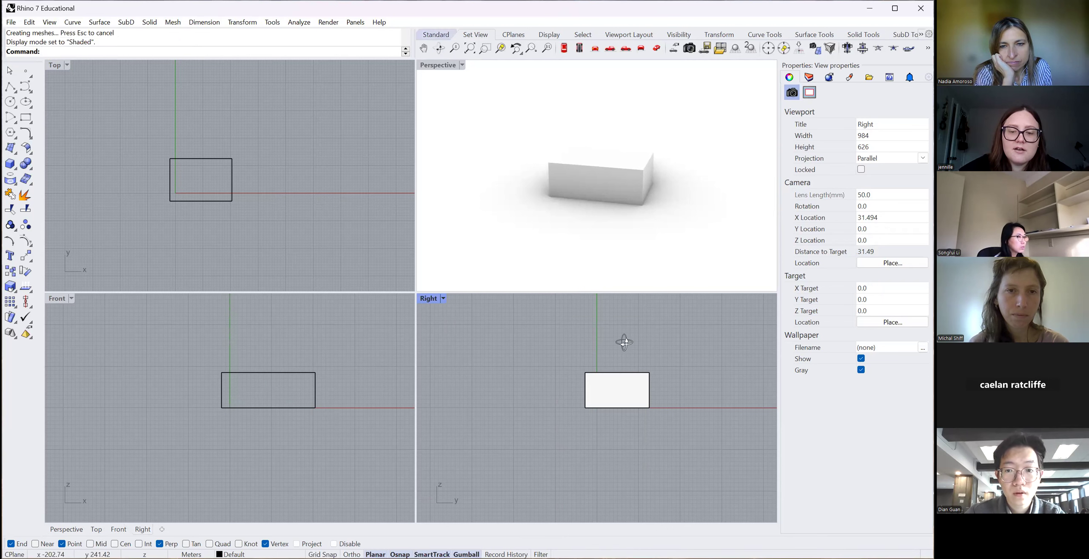
pyautogui.click(439, 49)
pyautogui.moveTo(565, 396); pyautogui.dragTo(444, 297)
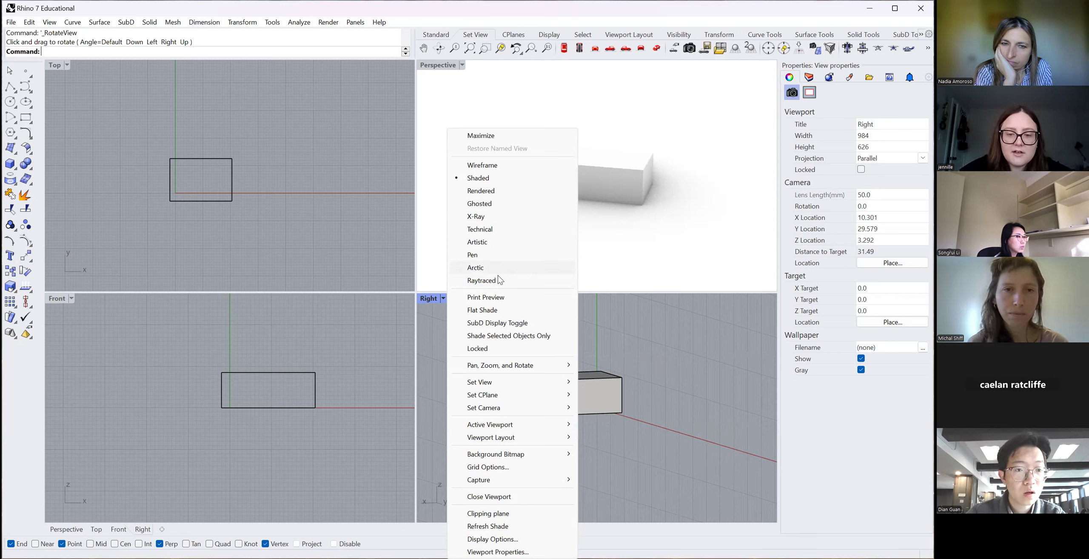
pyautogui.moveTo(517, 383)
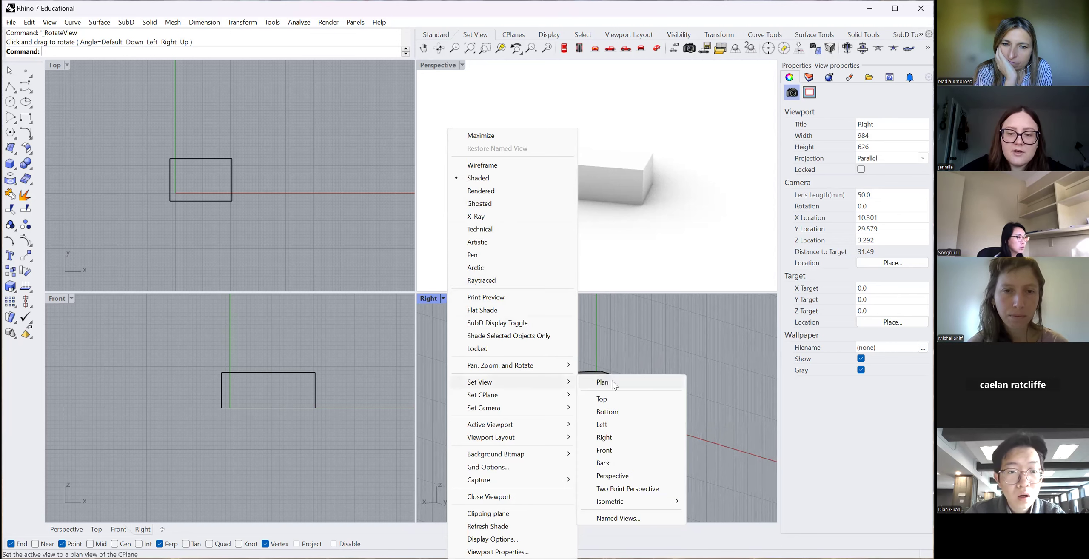
pyautogui.click(612, 439)
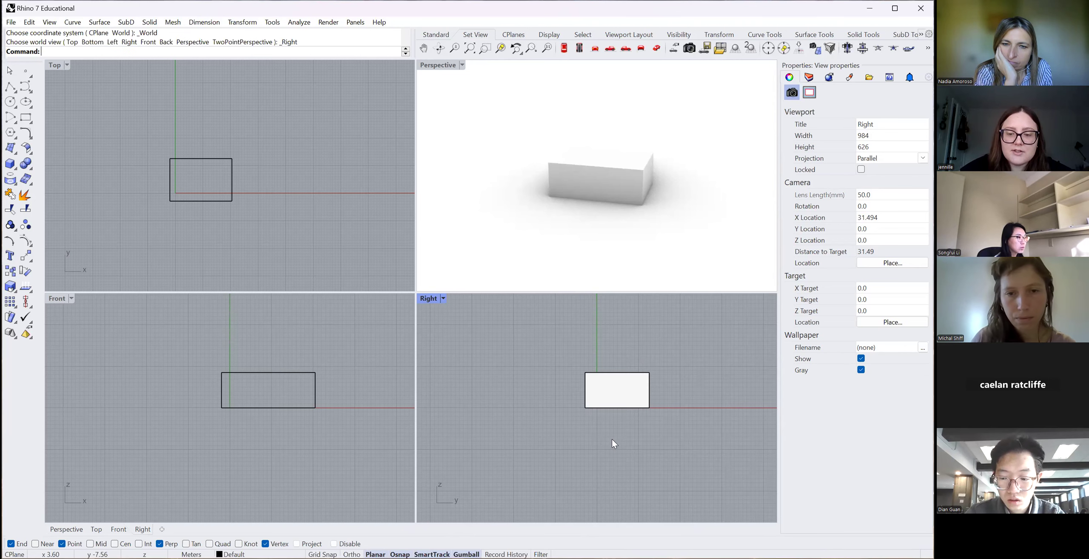
# Cycle the Perspective viewport through Shaded, X-Ray, Rendered and Wireframe display, ending in Shaded.
pyautogui.click(461, 66)
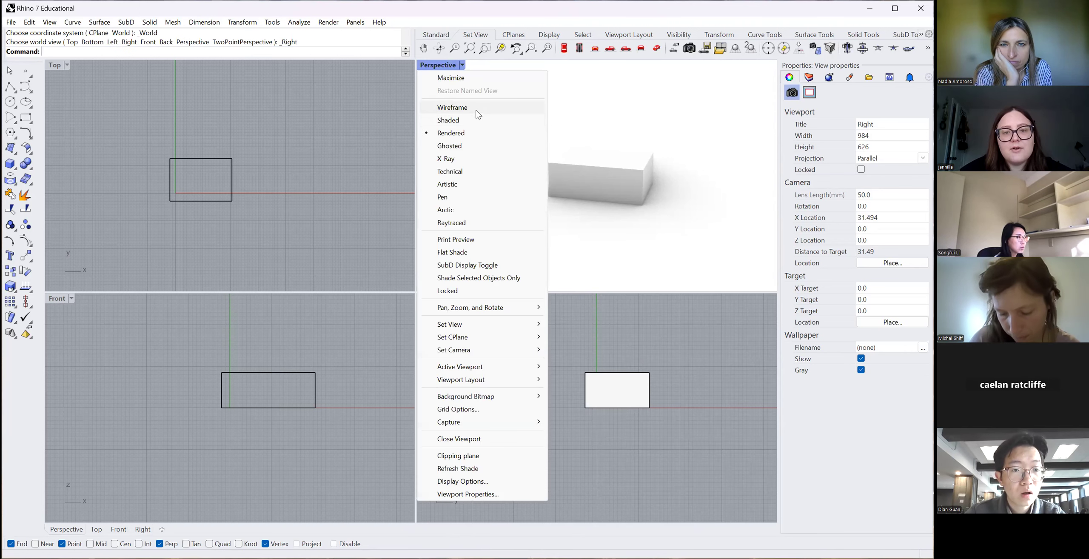
pyautogui.click(478, 123)
pyautogui.click(461, 65)
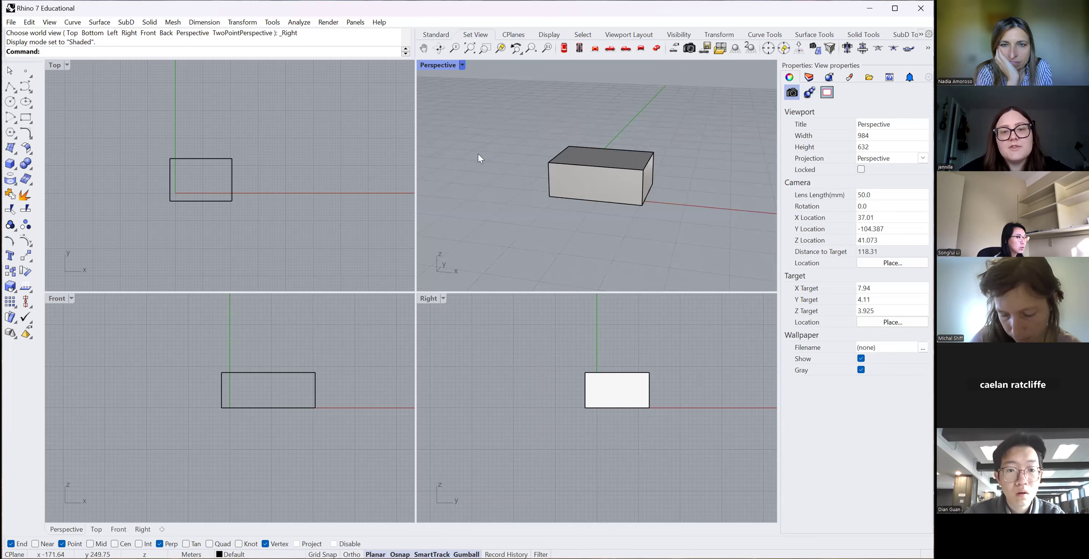
pyautogui.click(473, 157)
pyautogui.click(462, 65)
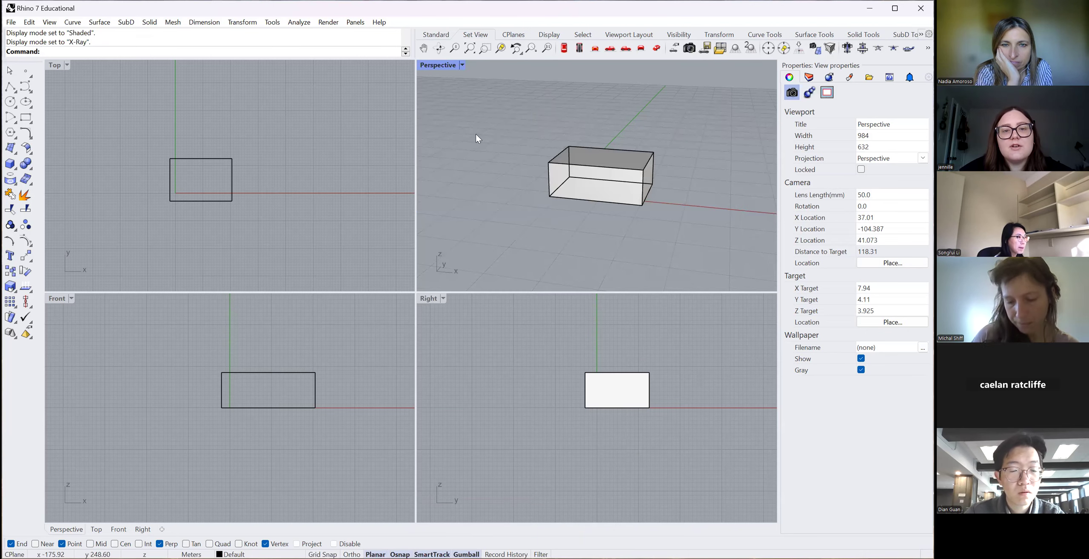
pyautogui.click(476, 134)
pyautogui.click(462, 64)
pyautogui.click(470, 110)
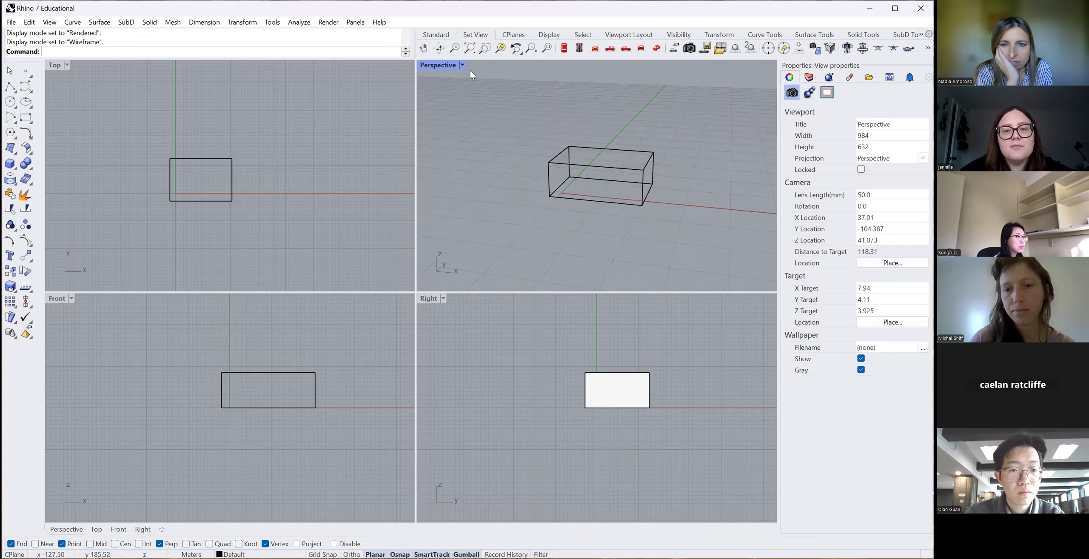
pyautogui.click(462, 65)
pyautogui.click(471, 121)
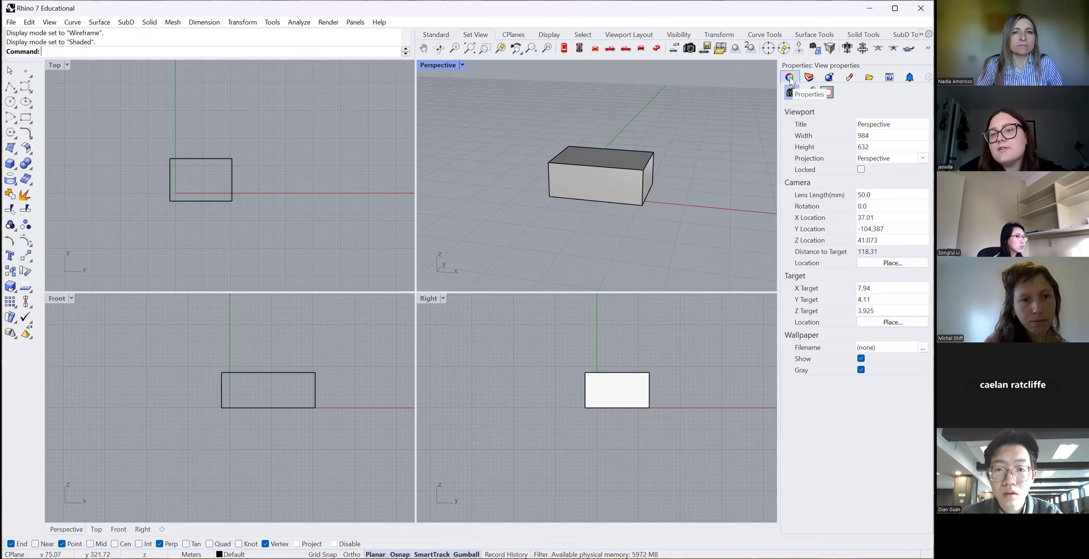
# Select the box and check which layers its object properties offer for assignment.
pyautogui.click(647, 197)
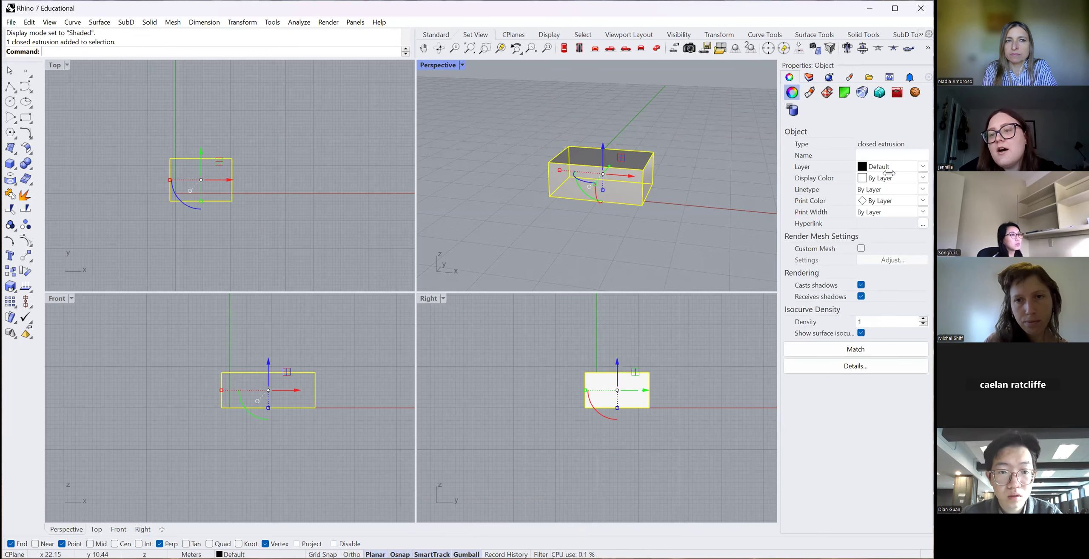
pyautogui.click(923, 166)
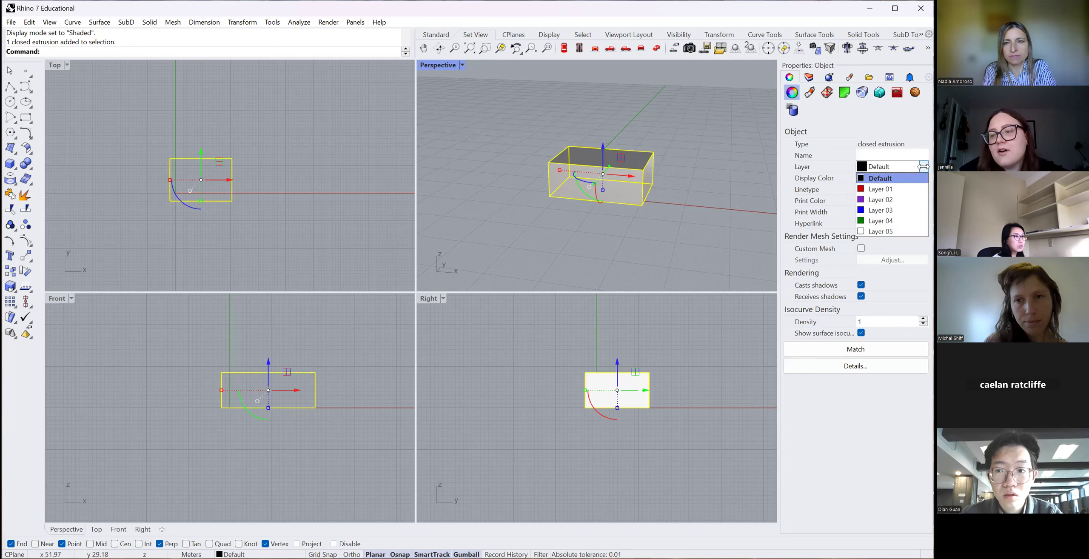
pyautogui.click(924, 166)
# Add a new layer to the layer list, keeping its default name, and deselect the box.
pyautogui.click(809, 77)
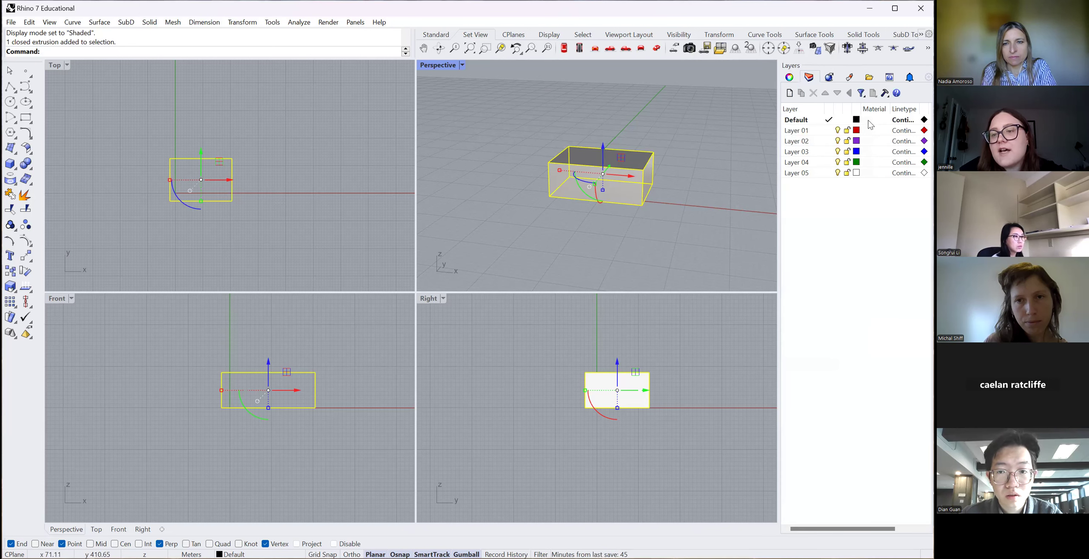
pyautogui.click(790, 94)
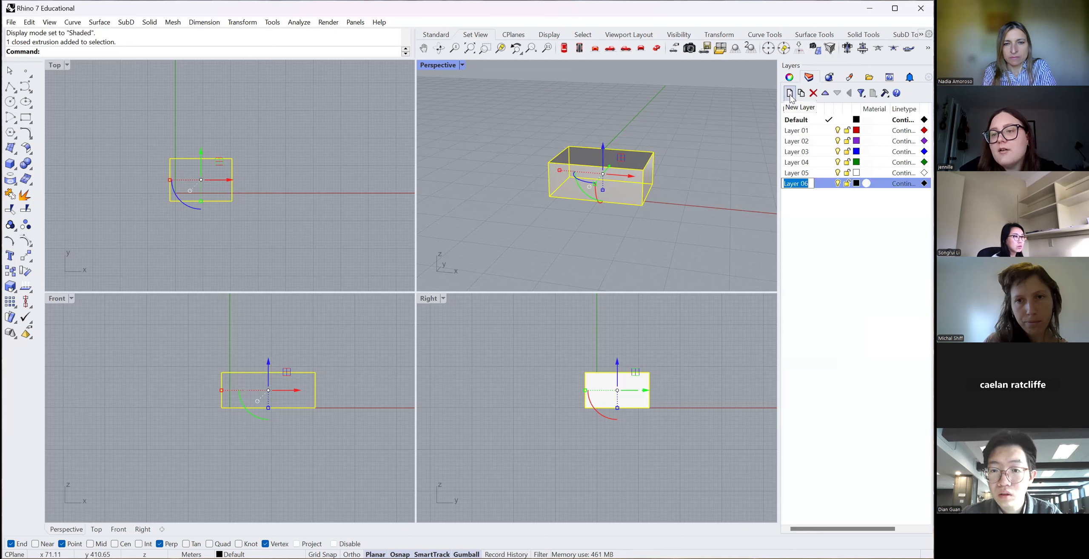
pyautogui.click(861, 262)
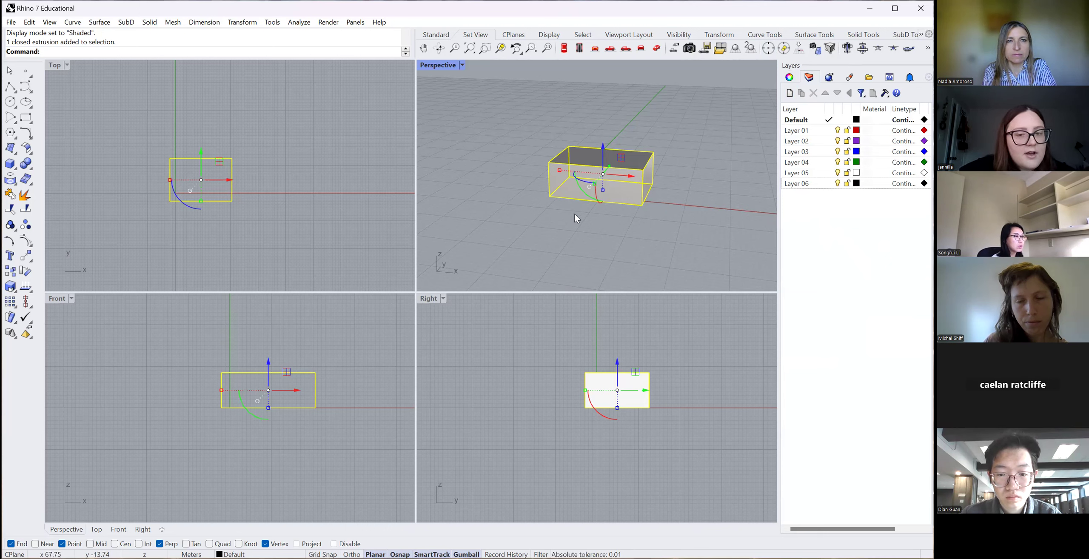
pyautogui.click(440, 151)
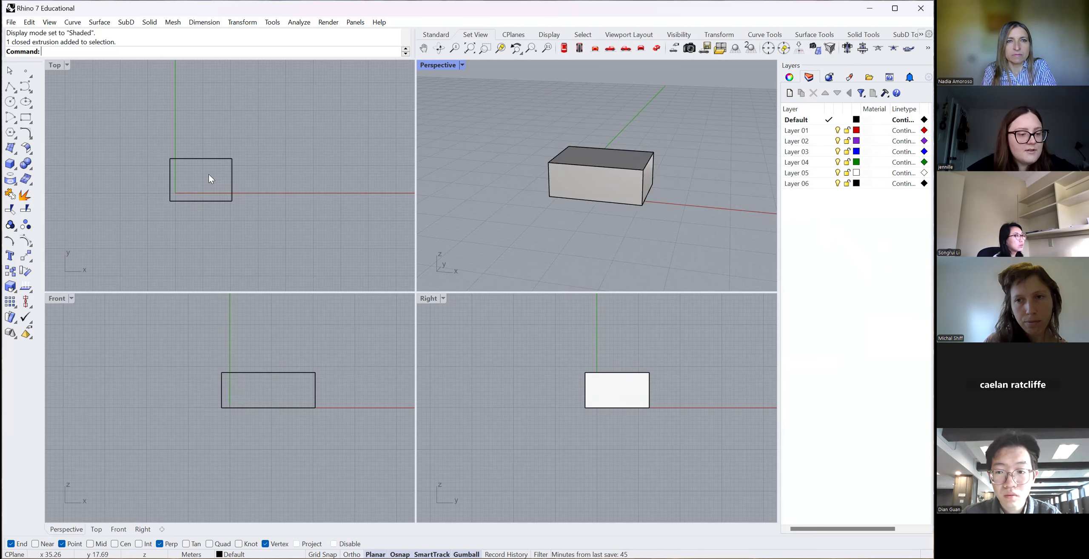
pyautogui.click(12, 22)
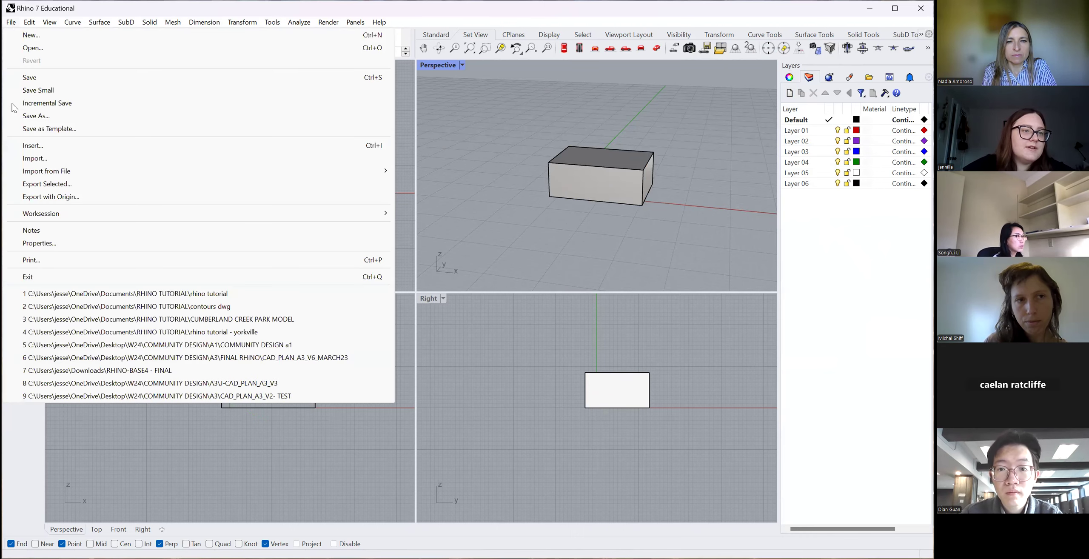
pyautogui.moveTo(27, 24)
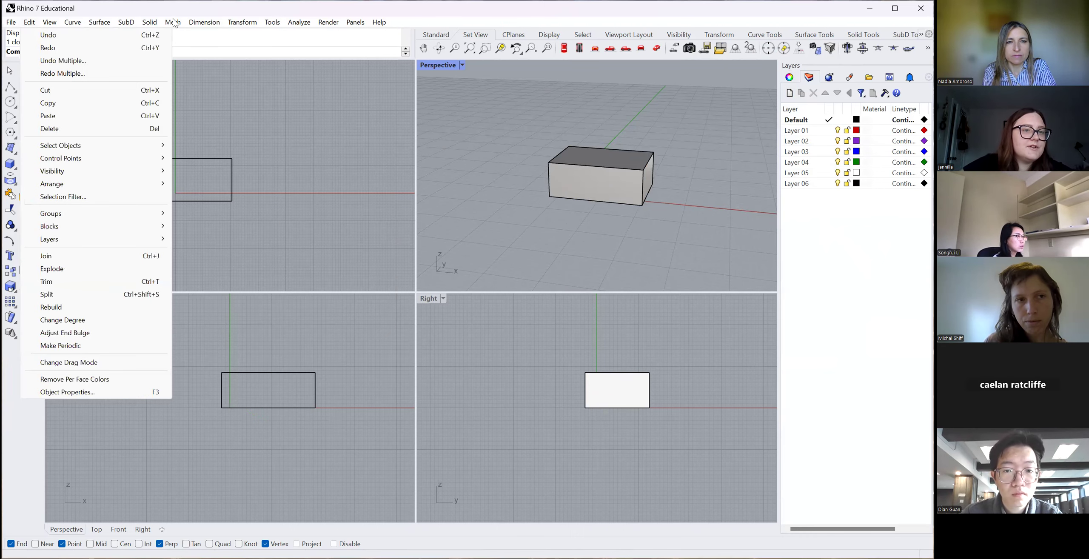
pyautogui.click(201, 107)
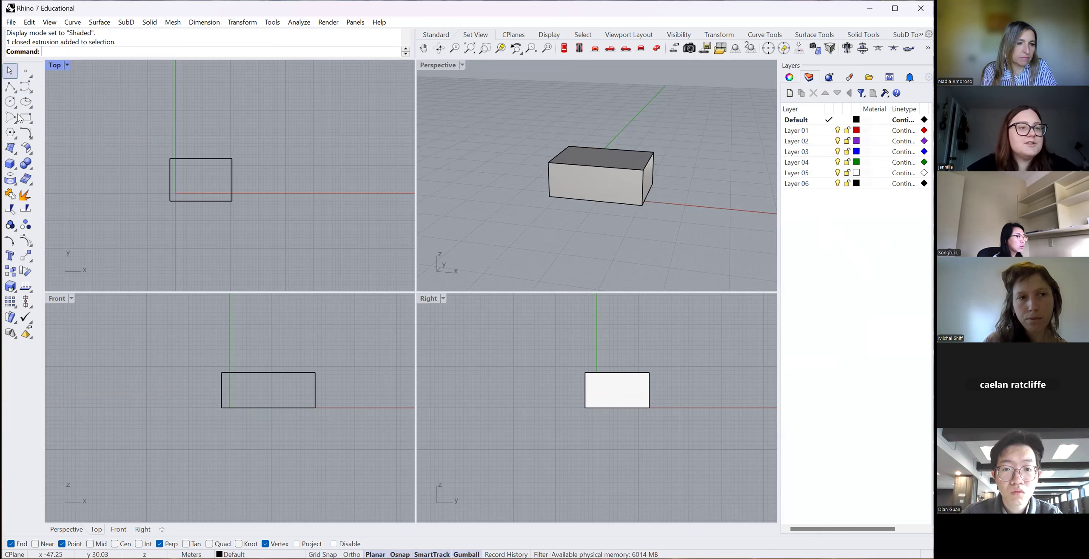
# Look through the polyline and curve tool variants and draw a wavy five-point interpolated curve above the box in Top.
pyautogui.click(13, 91)
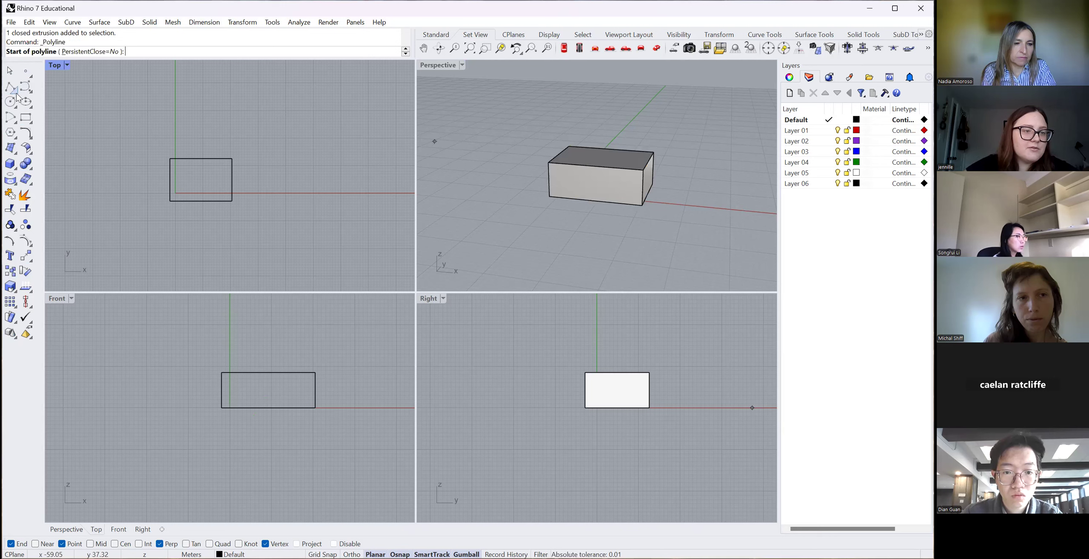
pyautogui.click(17, 95)
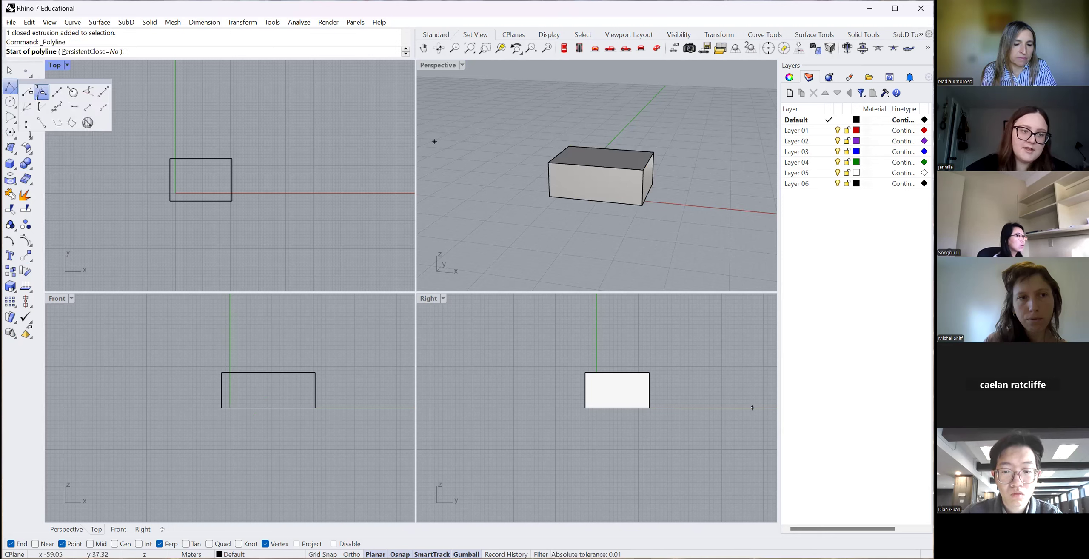
pyautogui.click(37, 93)
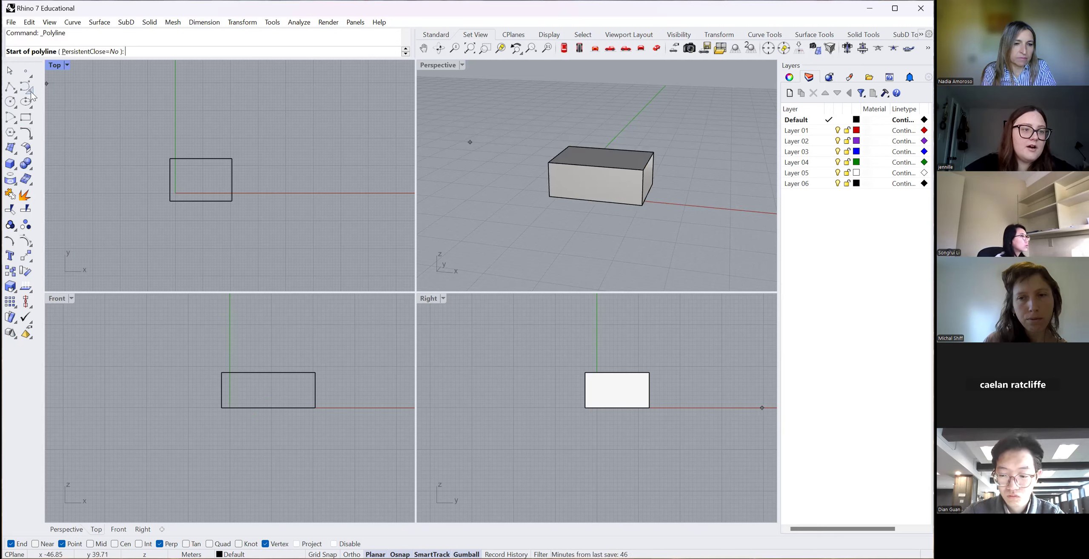
pyautogui.click(32, 93)
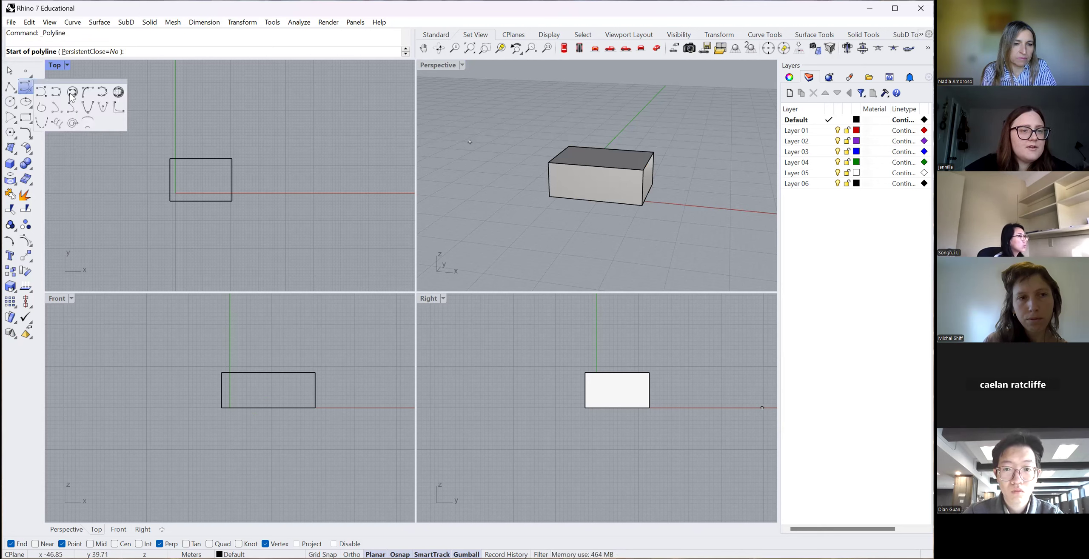
pyautogui.click(56, 92)
pyautogui.click(159, 117)
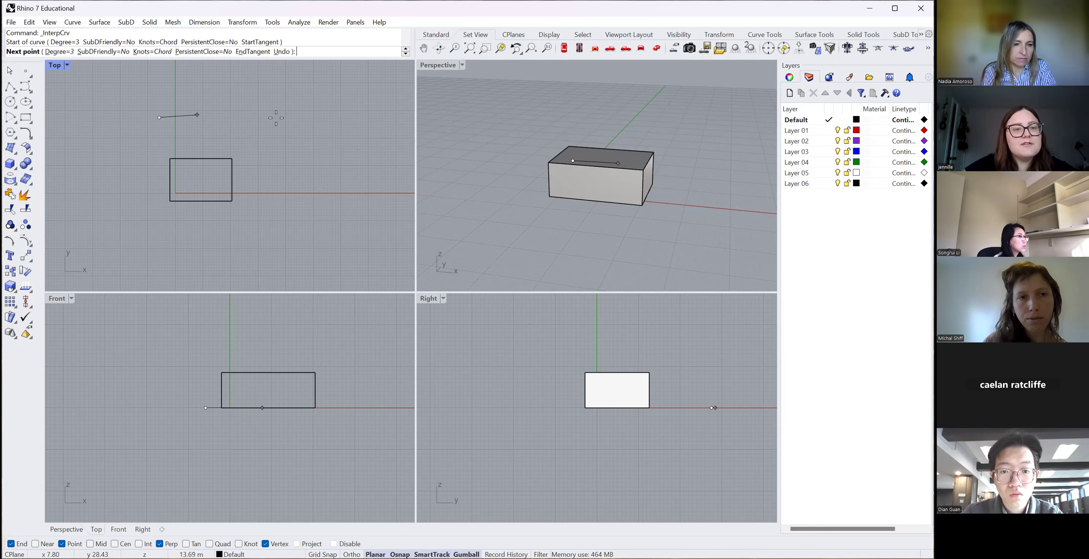
pyautogui.click(197, 115)
pyautogui.click(231, 97)
pyautogui.click(276, 118)
pyautogui.click(327, 121)
pyautogui.press('Return')
# Draw an open polyline beside the end of the wavy curve in Top and delete both curves.
pyautogui.click(18, 91)
pyautogui.click(300, 92)
pyautogui.click(352, 124)
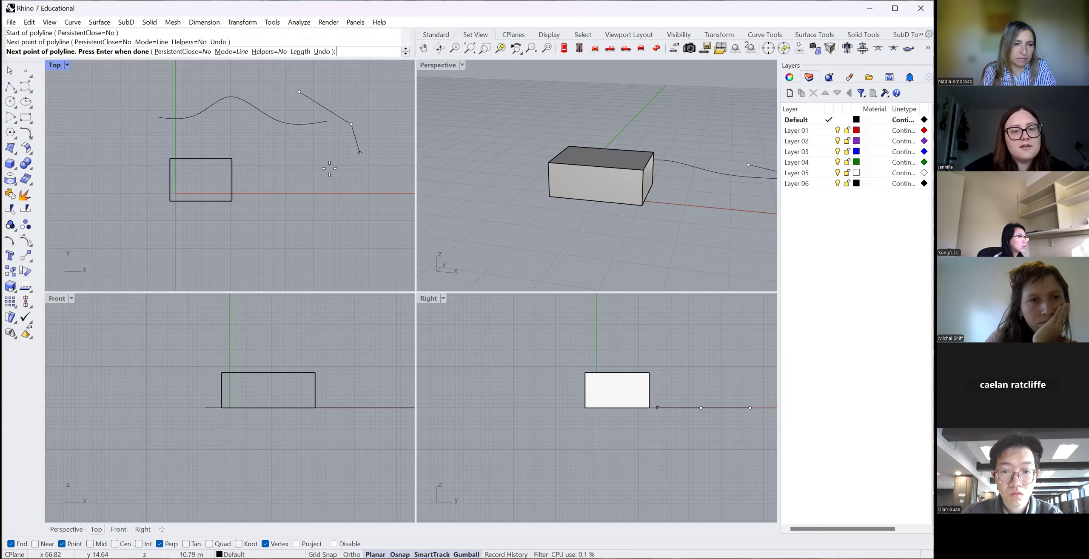
pyautogui.click(332, 167)
pyautogui.click(298, 184)
pyautogui.press('Return')
pyautogui.moveTo(294, 130); pyautogui.dragTo(279, 88)
pyautogui.press('Delete')
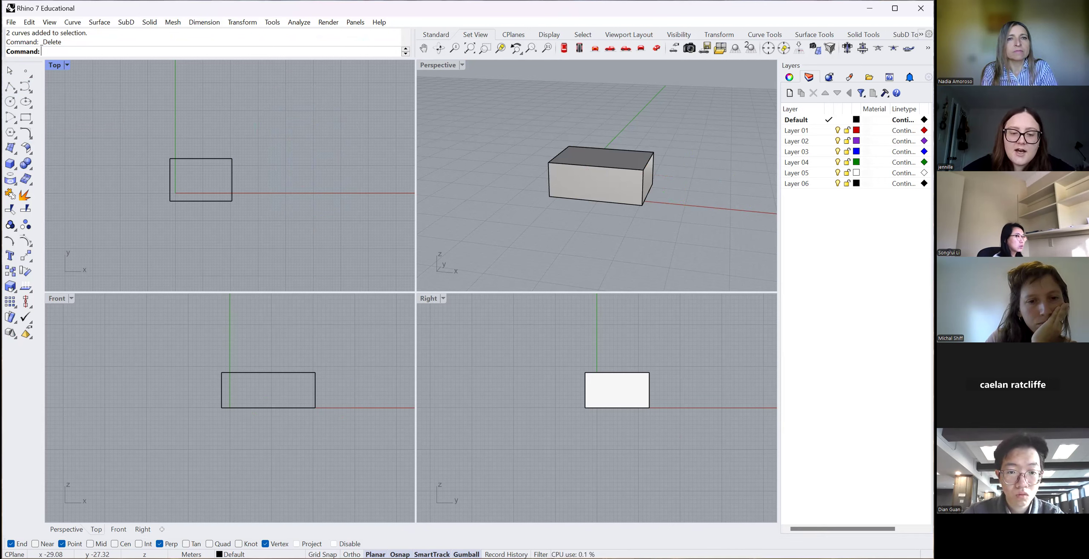
# Draw an open four-segment polyline in Top, starting from the box's lower-right corner.
pyautogui.click(15, 91)
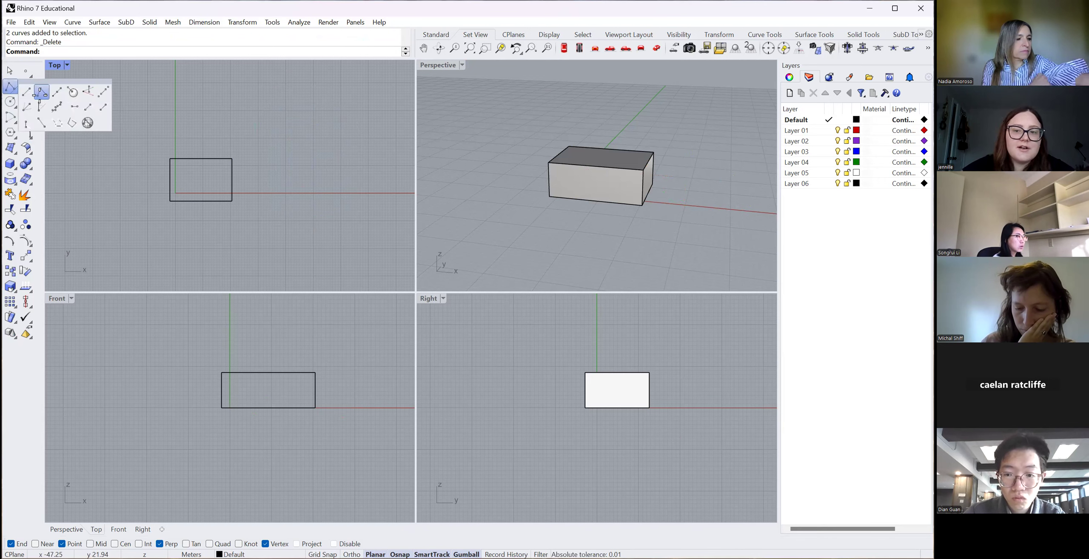
pyautogui.click(40, 91)
pyautogui.click(232, 201)
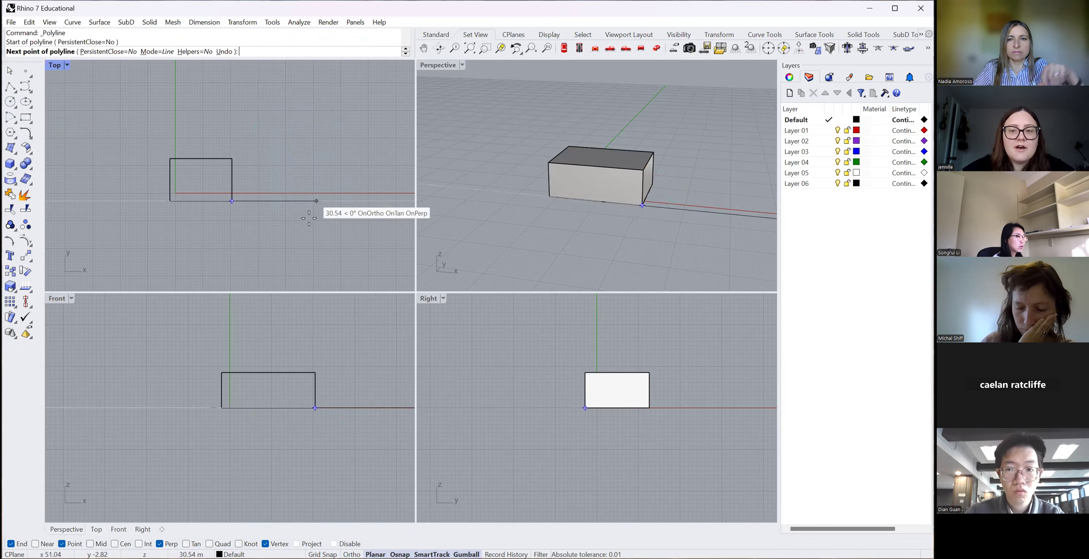
pyautogui.click(287, 195)
pyautogui.click(326, 173)
pyautogui.click(311, 127)
pyautogui.click(370, 103)
pyautogui.press('Return')
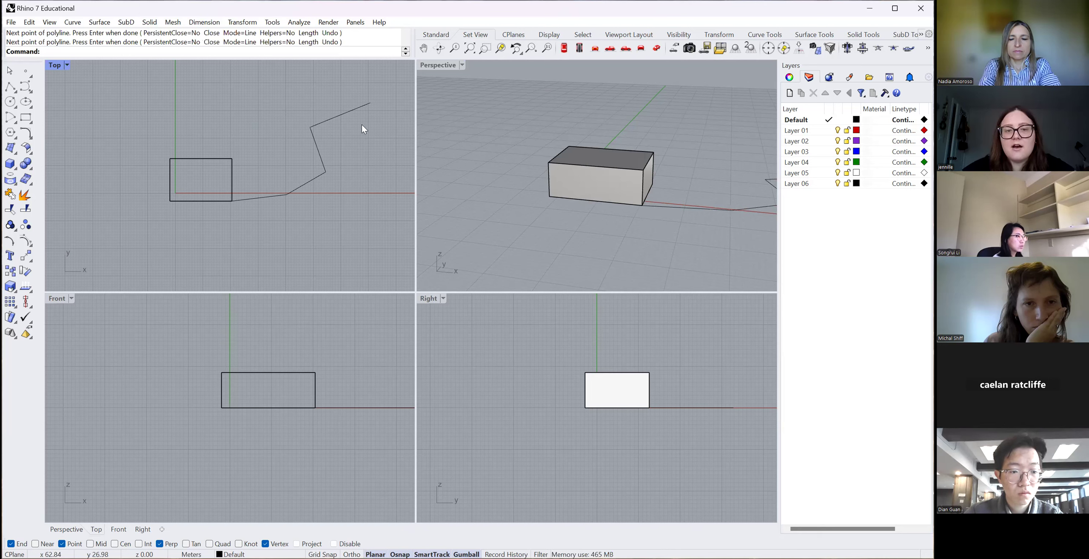
# Select the polyline attached to the box, inspect it in Perspective and delete it.
pyautogui.click(315, 139)
pyautogui.moveTo(622, 184); pyautogui.dragTo(691, 213, button='right')
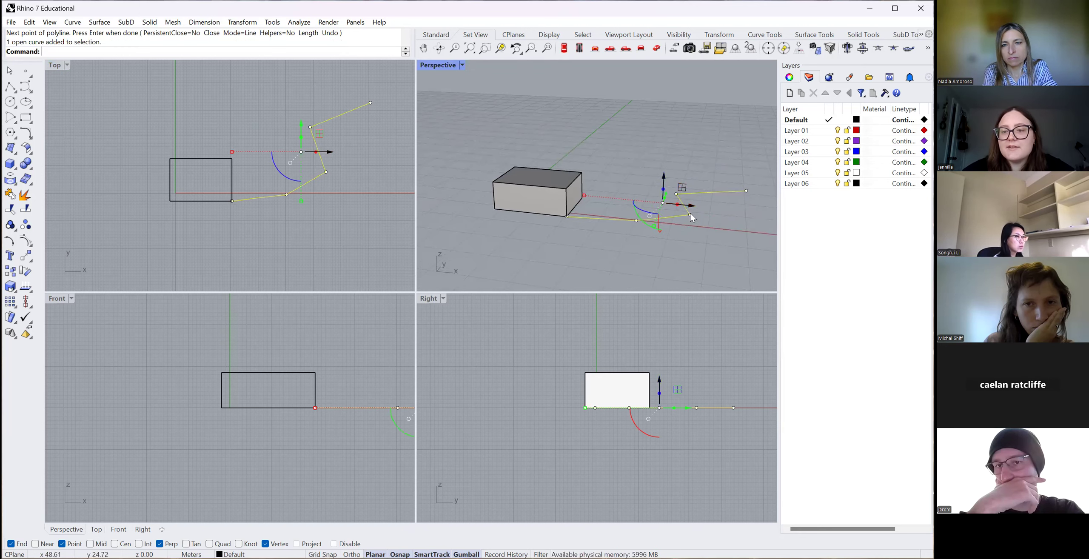
pyautogui.click(711, 247)
pyautogui.click(664, 218)
pyautogui.press('Escape')
pyautogui.moveTo(353, 216); pyautogui.dragTo(270, 140)
pyautogui.press('Delete')
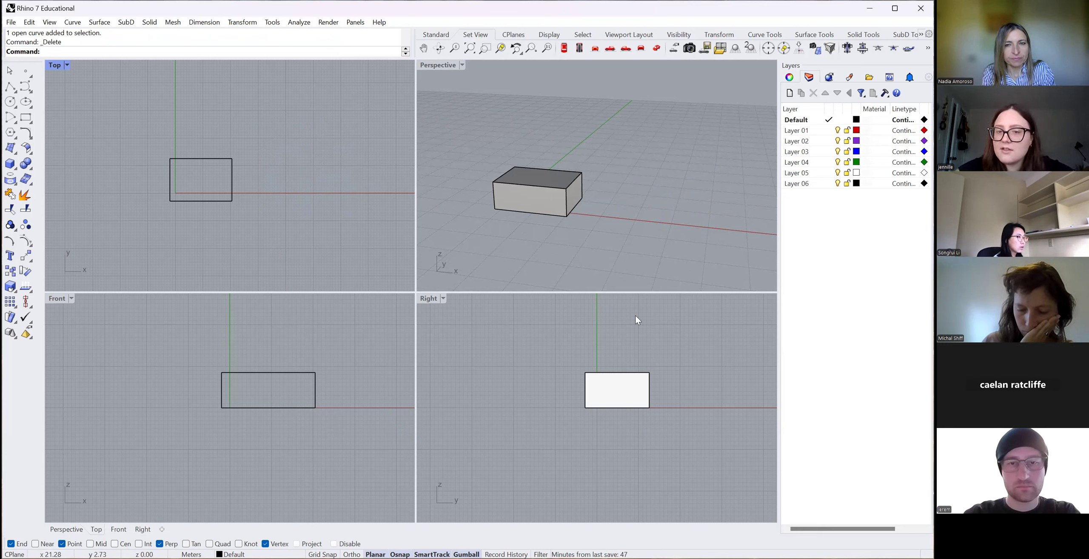
# Select the box, rotate it in Front with the Gumball's rotation arc and undo the rotation.
pyautogui.click(562, 187)
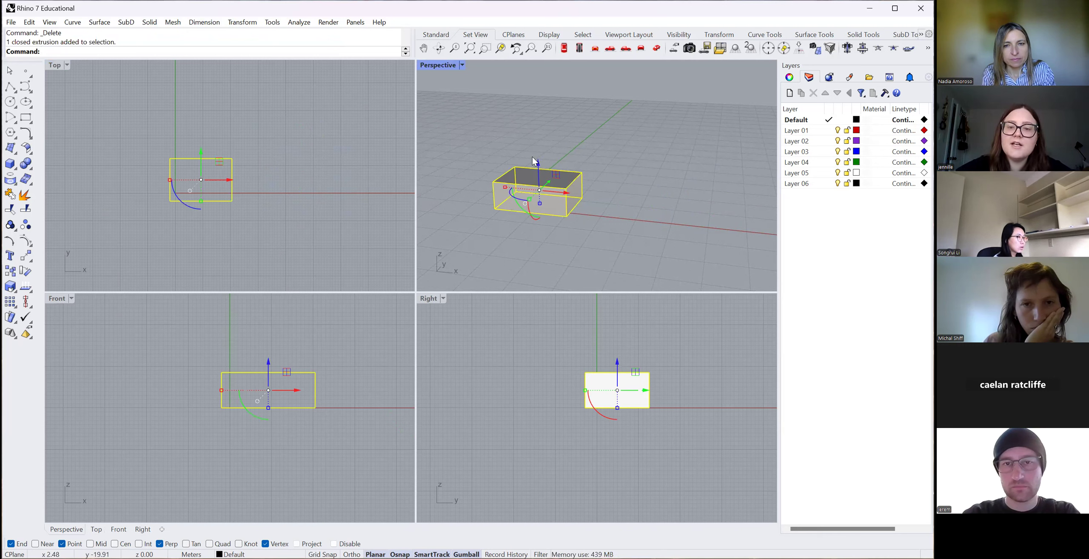
pyautogui.scroll(3, 538, 187)
pyautogui.scroll(-3, 532, 189)
pyautogui.click(526, 216)
pyautogui.click(530, 208)
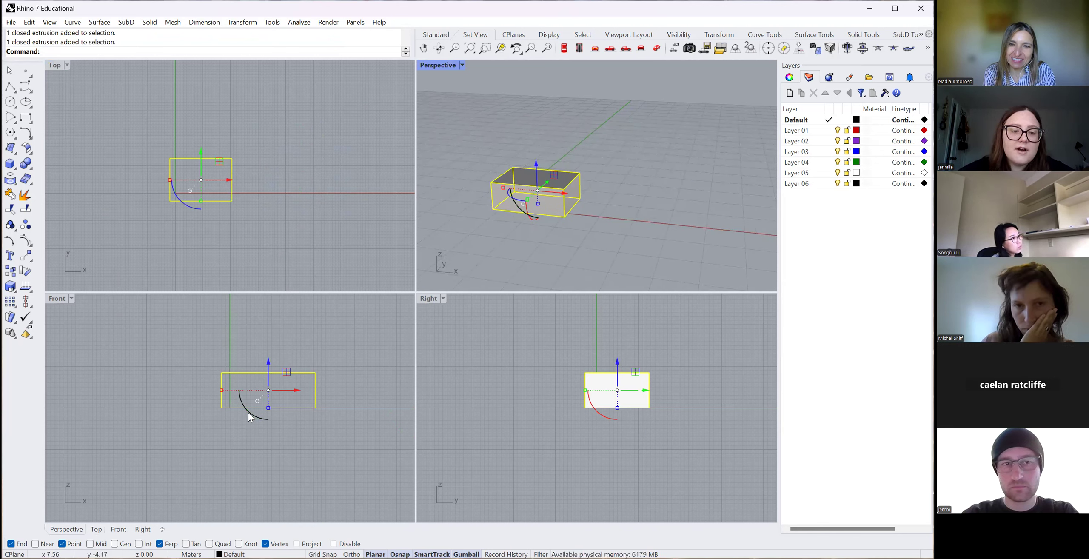
pyautogui.moveTo(241, 406); pyautogui.dragTo(239, 383)
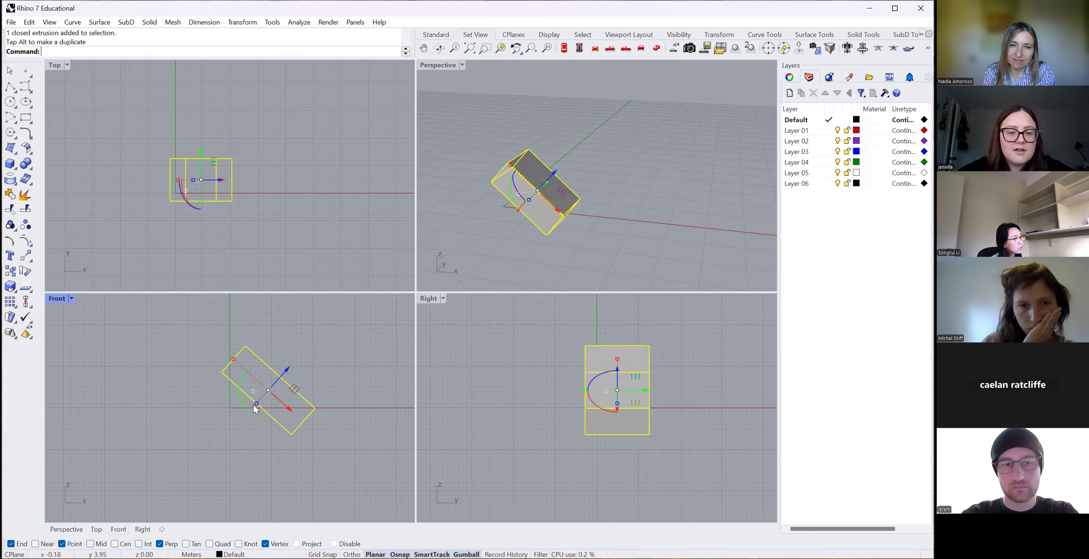
pyautogui.hotkey('ctrl', 'z')
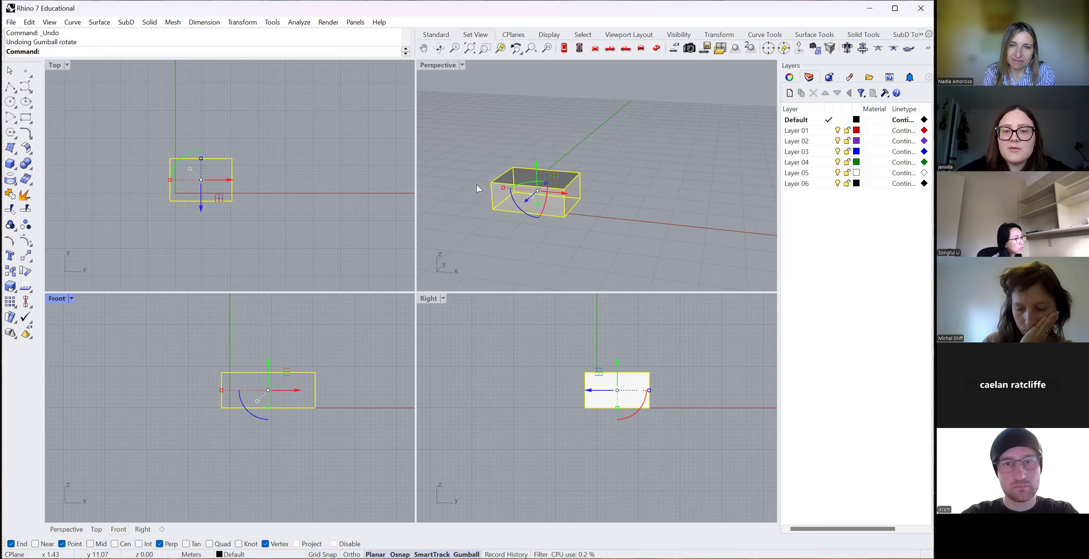
# Enlarge the box in length and height with the Gumball's scale handles, and move it up 5 m along Z.
pyautogui.moveTo(534, 206)
pyautogui.mouseDown()
pyautogui.moveTo(548, 228)
pyautogui.moveTo(539, 222)
pyautogui.mouseUp()
pyautogui.press('Escape')
pyautogui.click(540, 165)
pyautogui.click(537, 166)
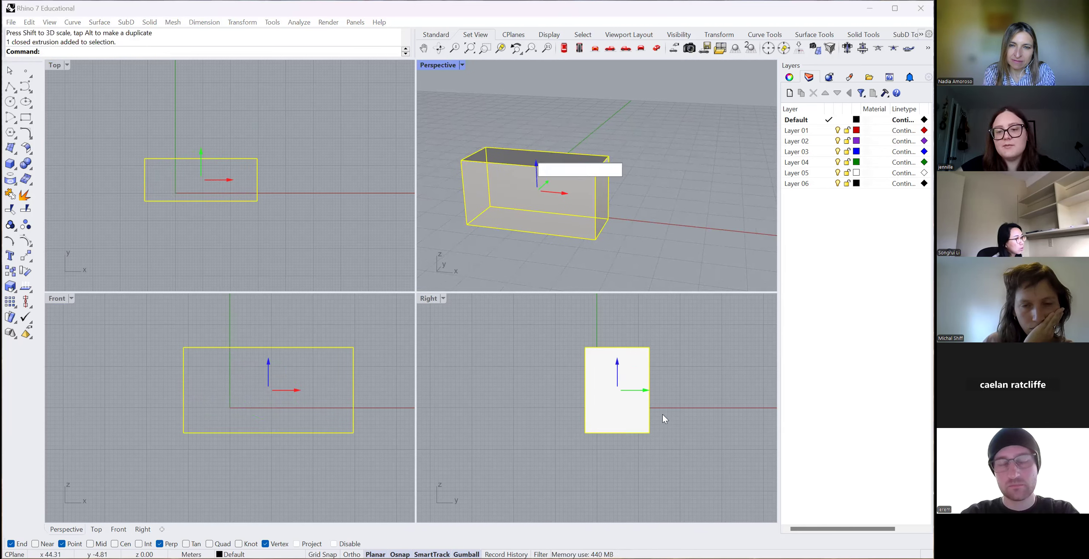
pyautogui.write('5')
pyautogui.press('Return')
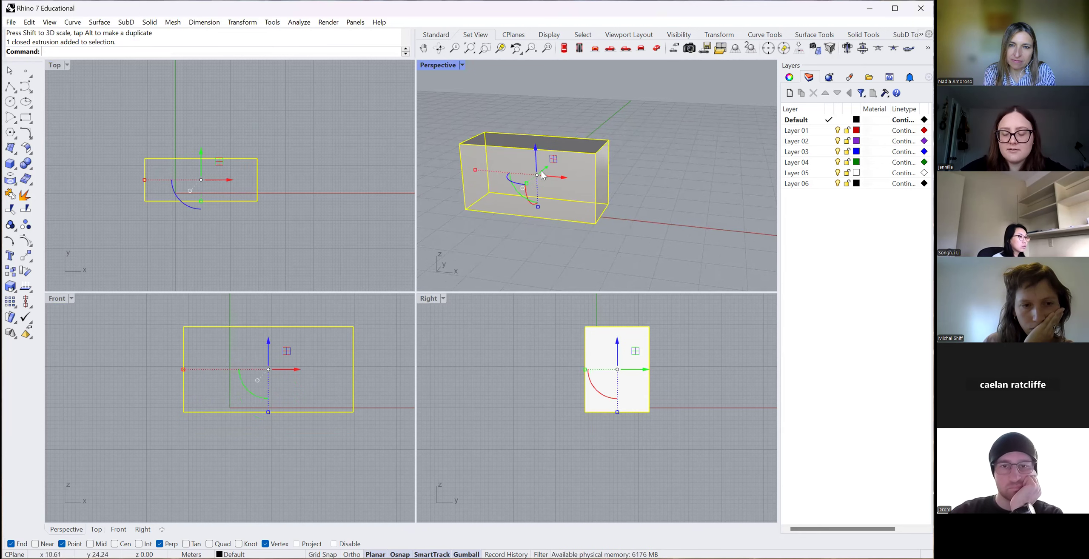
pyautogui.write('5')
pyautogui.press('Return')
pyautogui.click(647, 207)
# Make a duplicate of the enlarged box along the X axis with the Gumball in Perspective, leaving a small gap between the two.
pyautogui.click(537, 157)
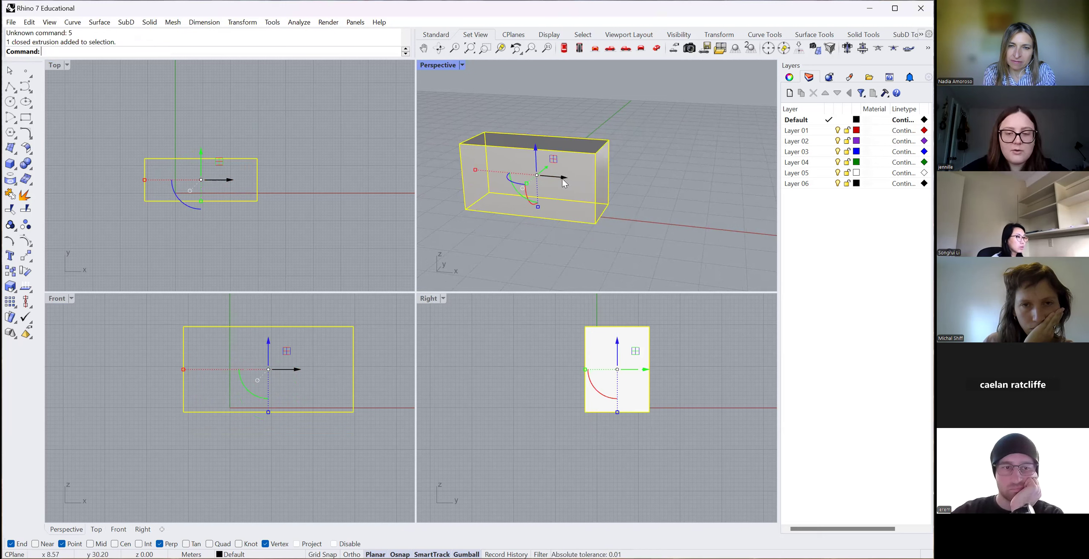
pyautogui.moveTo(564, 182); pyautogui.dragTo(720, 201)
pyautogui.click(461, 230)
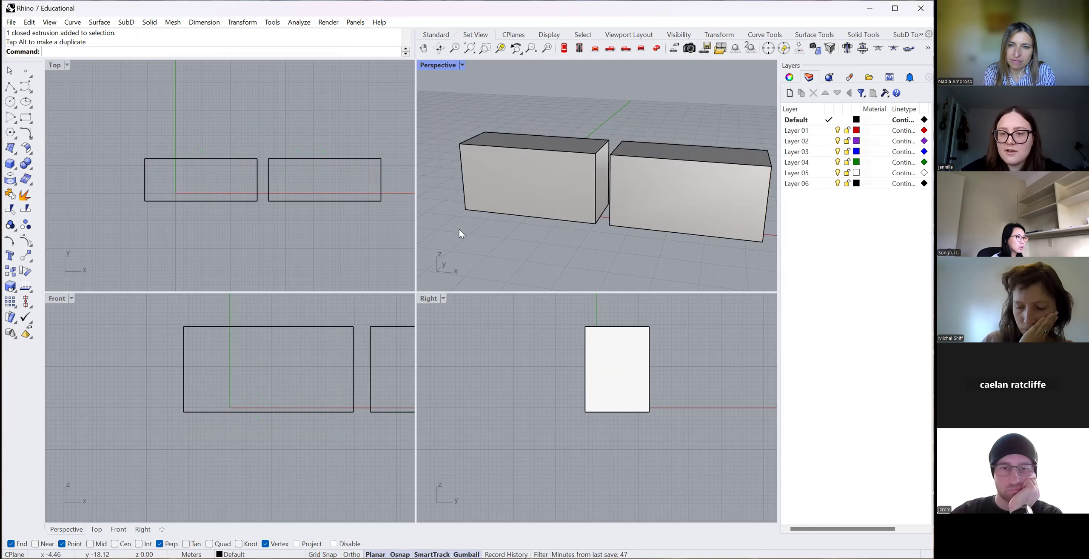
pyautogui.scroll(-4, 462, 226)
pyautogui.scroll(3, 553, 211)
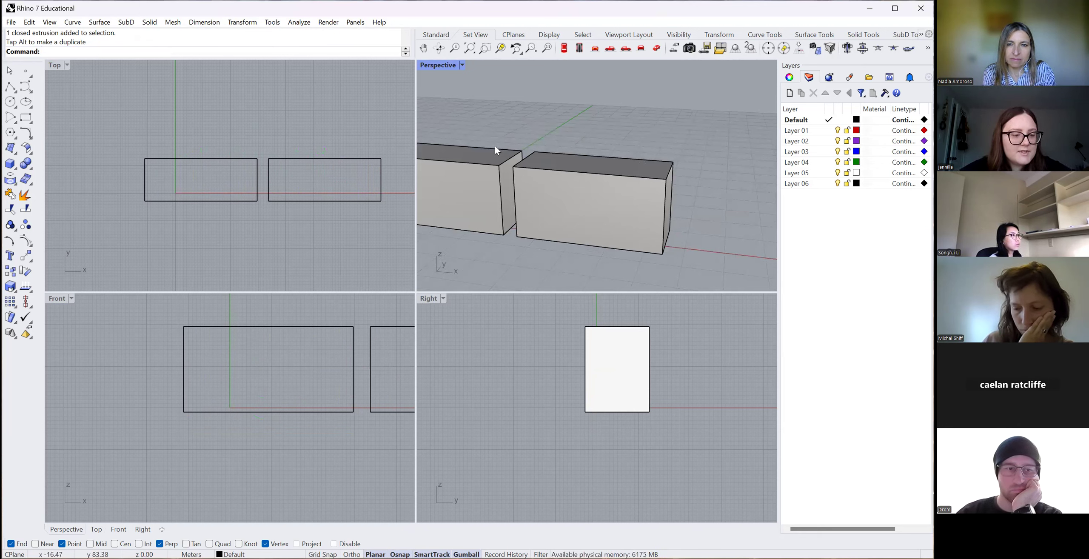
pyautogui.click(615, 158)
pyautogui.click(600, 110)
pyautogui.moveTo(490, 104); pyautogui.dragTo(604, 185)
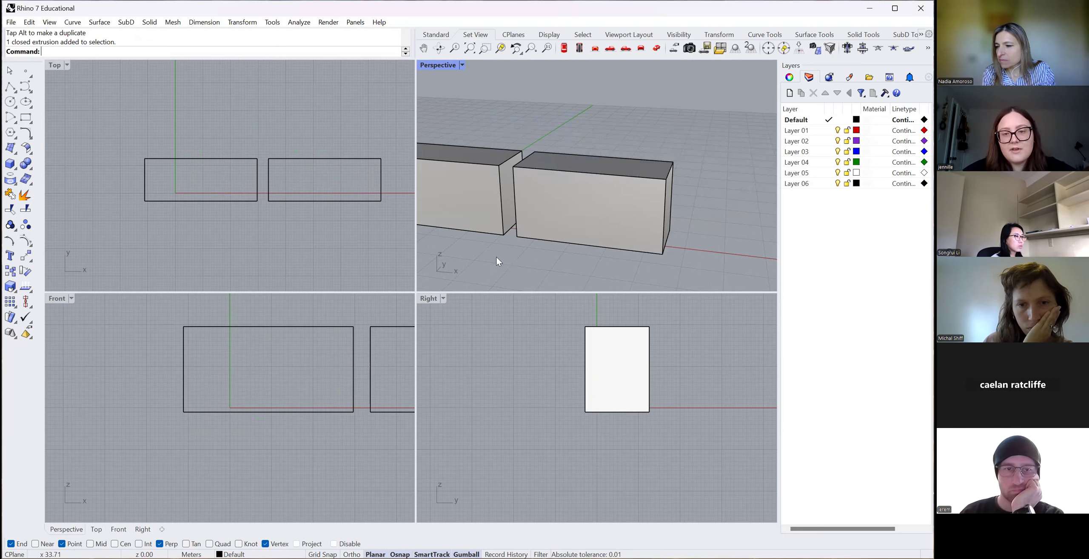
# Zoom far out in Perspective and Top to demonstrate losing sight of the two boxes.
pyautogui.scroll(-10, 523, 177)
pyautogui.click(554, 197)
pyautogui.click(619, 195)
pyautogui.click(566, 198)
pyautogui.scroll(-4, 581, 217)
pyautogui.click(586, 233)
pyautogui.scroll(-18, 579, 208)
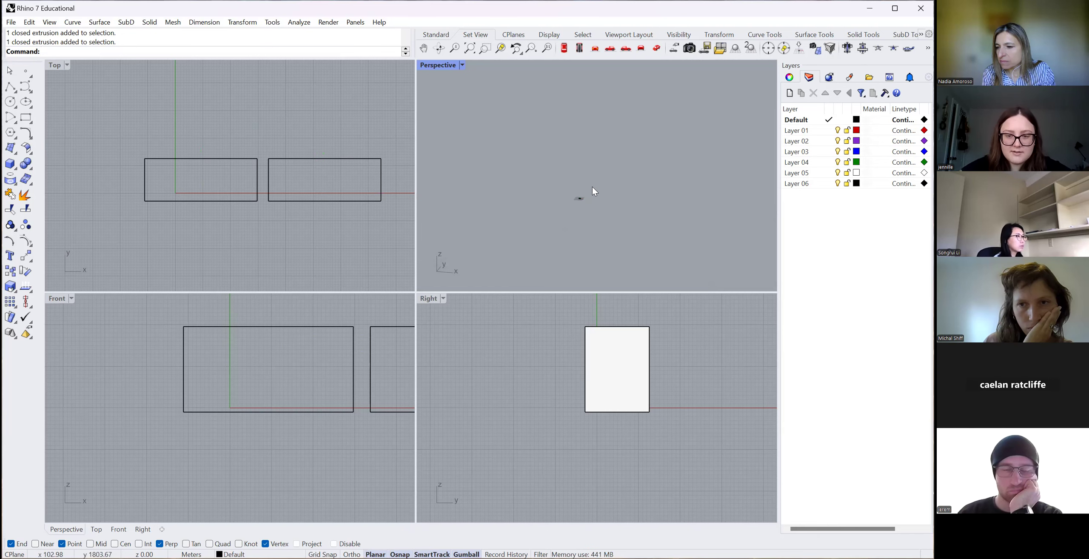
pyautogui.click(297, 207)
pyautogui.scroll(-12, 279, 180)
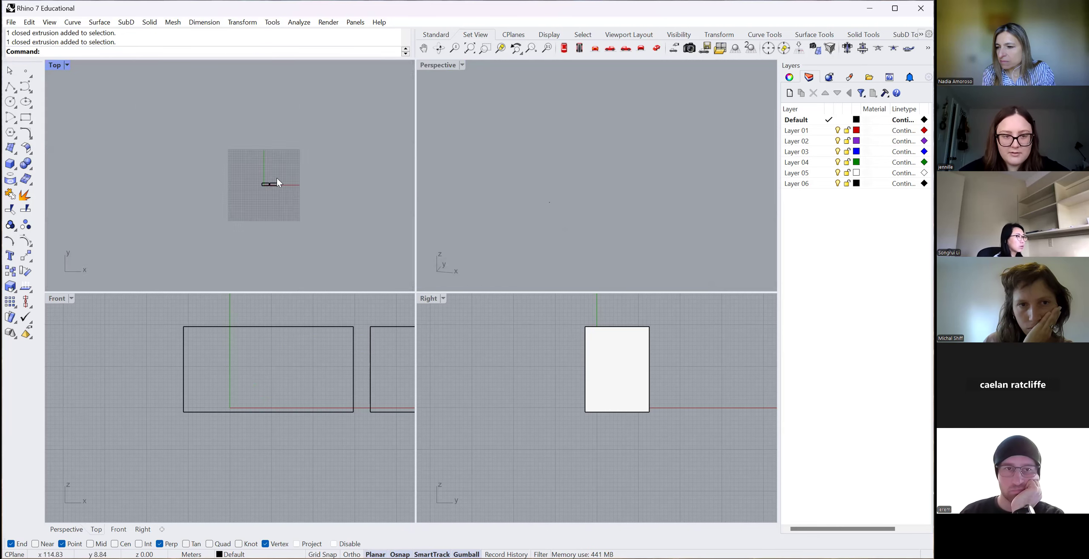
pyautogui.scroll(-15, 225, 174)
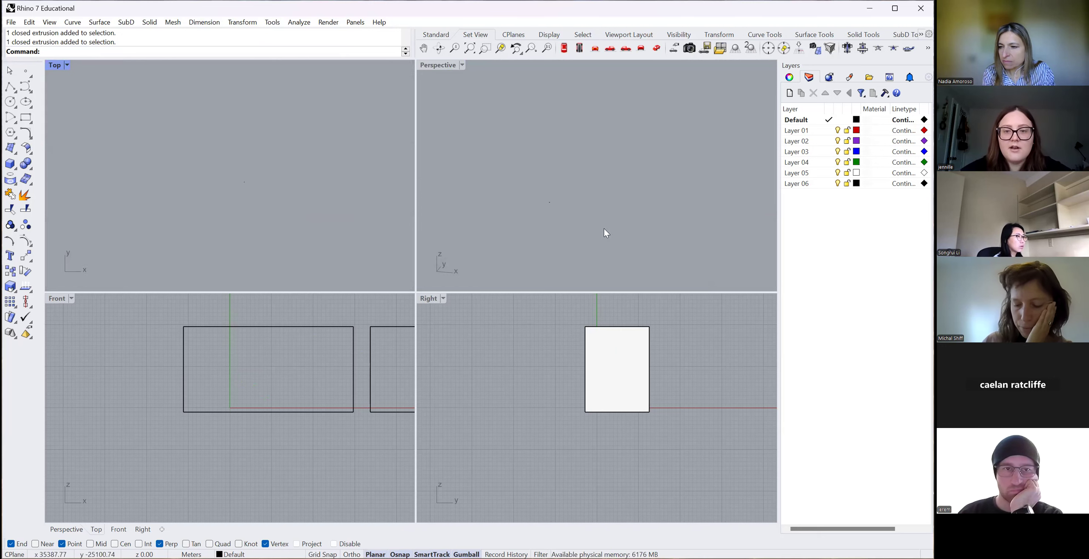
# Run the Zoom command with the Extents option to frame both boxes in Perspective.
pyautogui.scroll(2, 519, 168)
pyautogui.write('Zi')
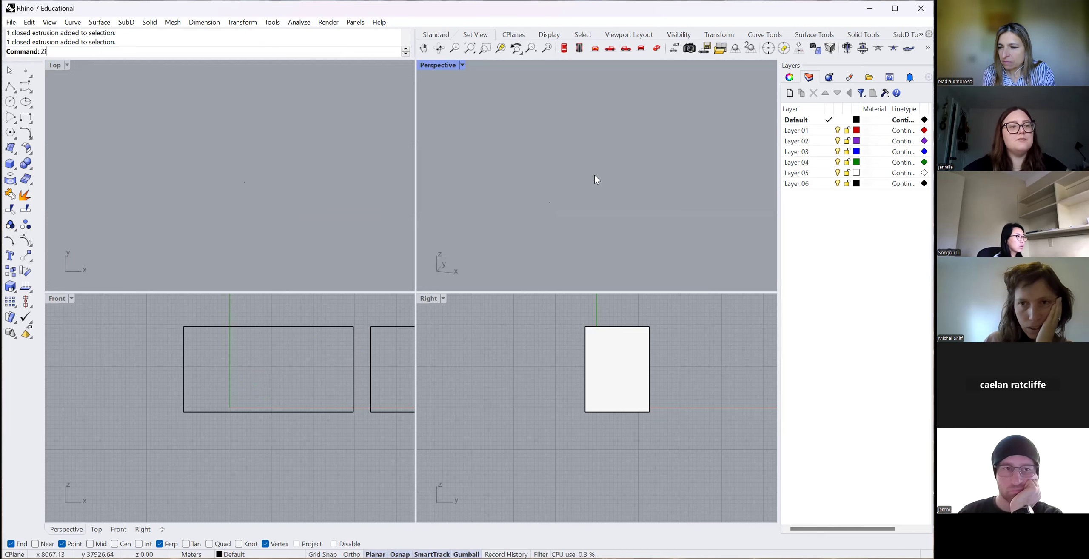
pyautogui.write('oom')
pyautogui.press('Return')
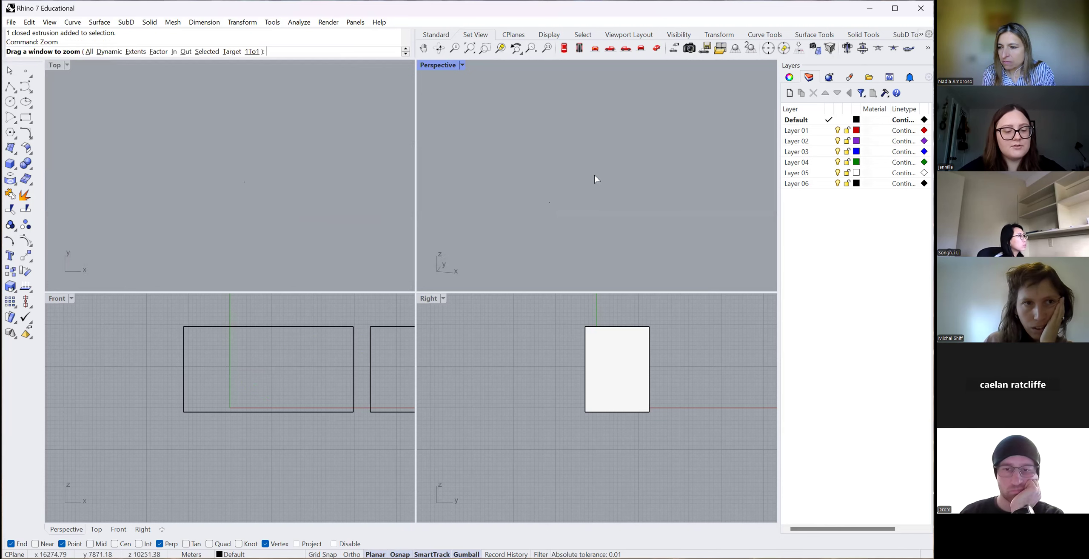
pyautogui.write('e')
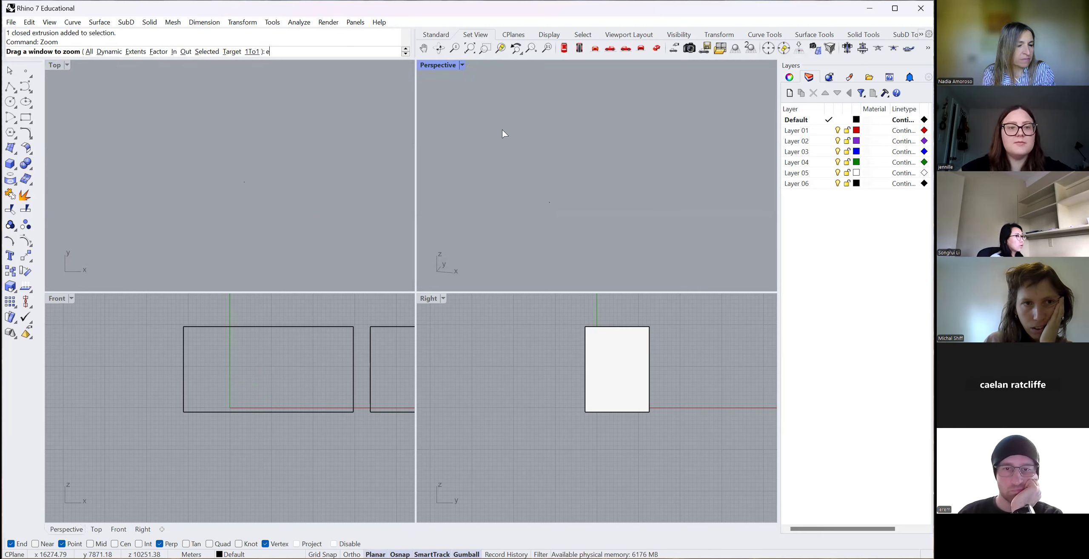
pyautogui.press('Return')
# Repeat Zoom with the Extents option in the Top viewport to frame both boxes there.
pyautogui.click(150, 116)
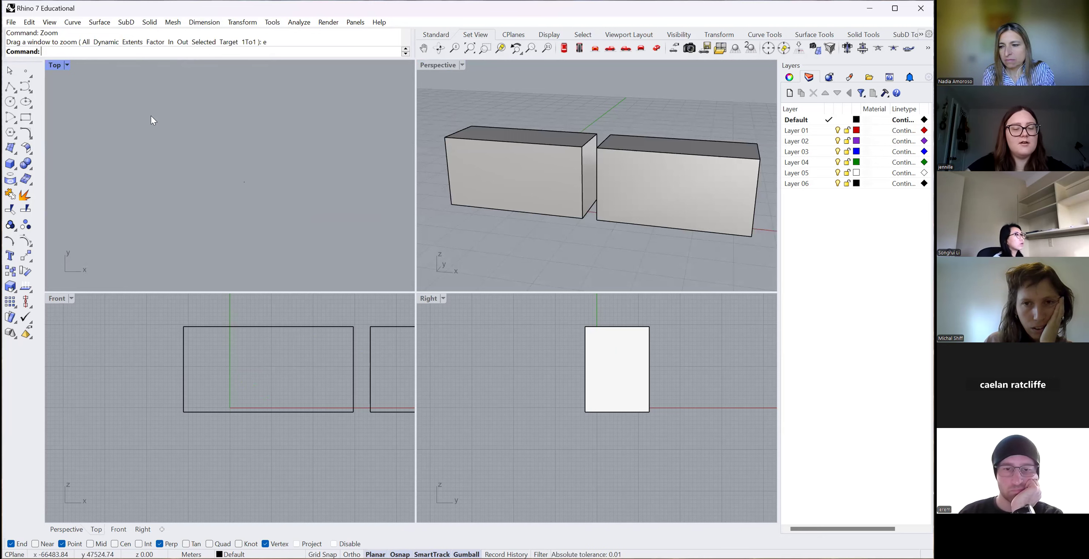
pyautogui.press('Return')
pyautogui.press('Escape')
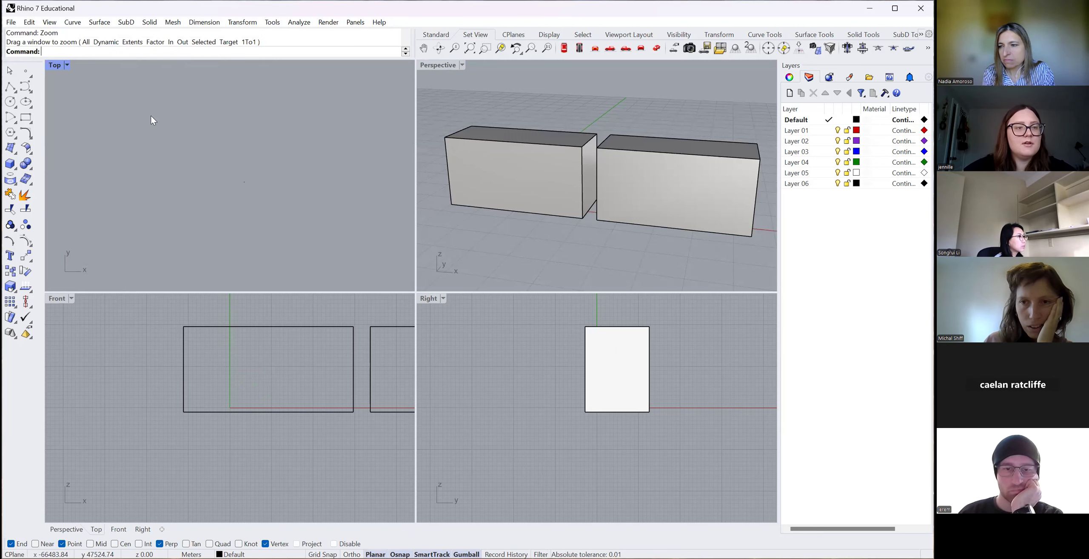
pyautogui.press('Return')
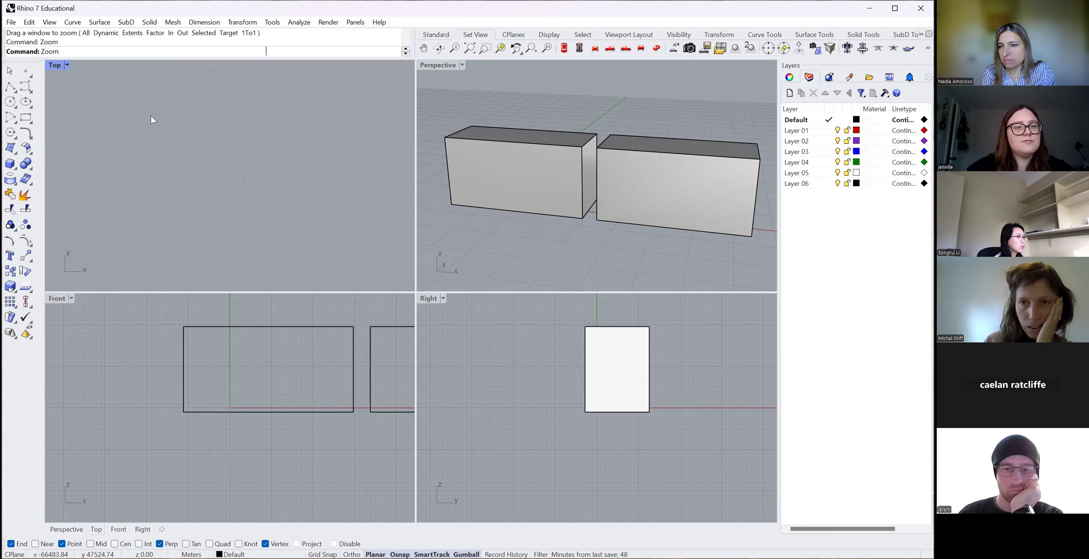
pyautogui.write('e')
pyautogui.press('Return')
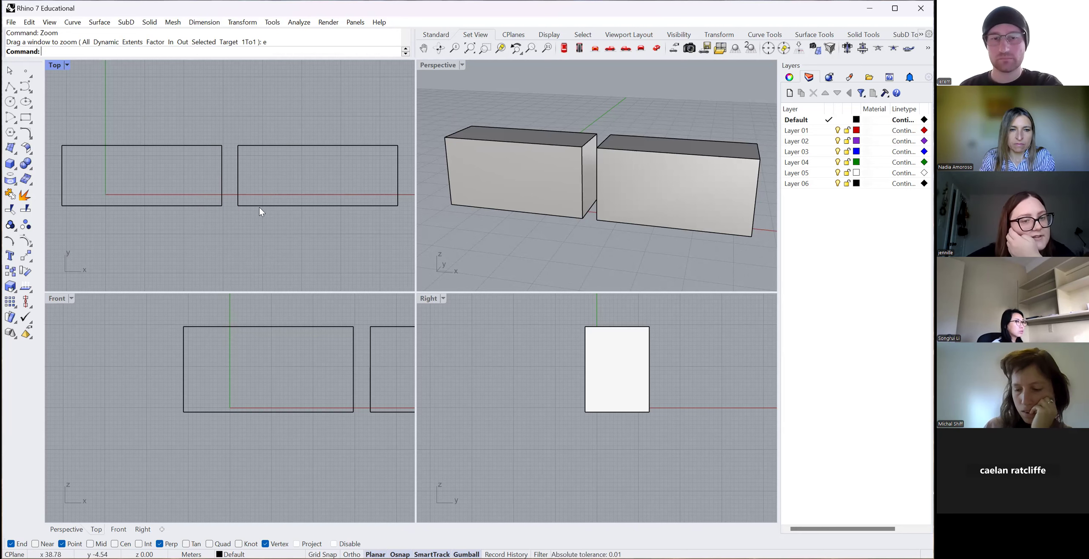
pyautogui.scroll(-2, 284, 202)
pyautogui.scroll(-1, 301, 234)
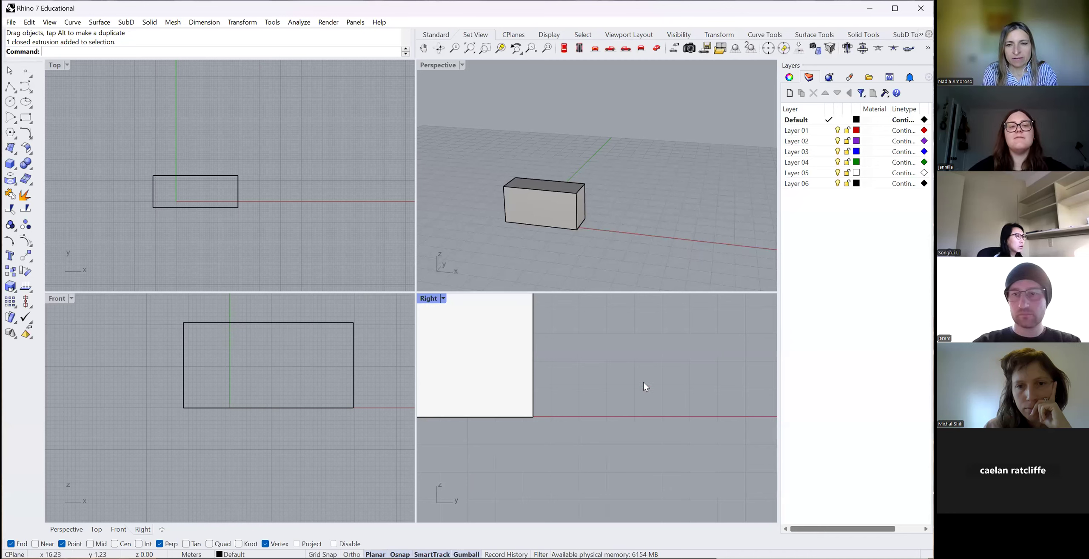
# Run the Units command, review the available model units and confirm Meters in the document properties.
pyautogui.write('Units')
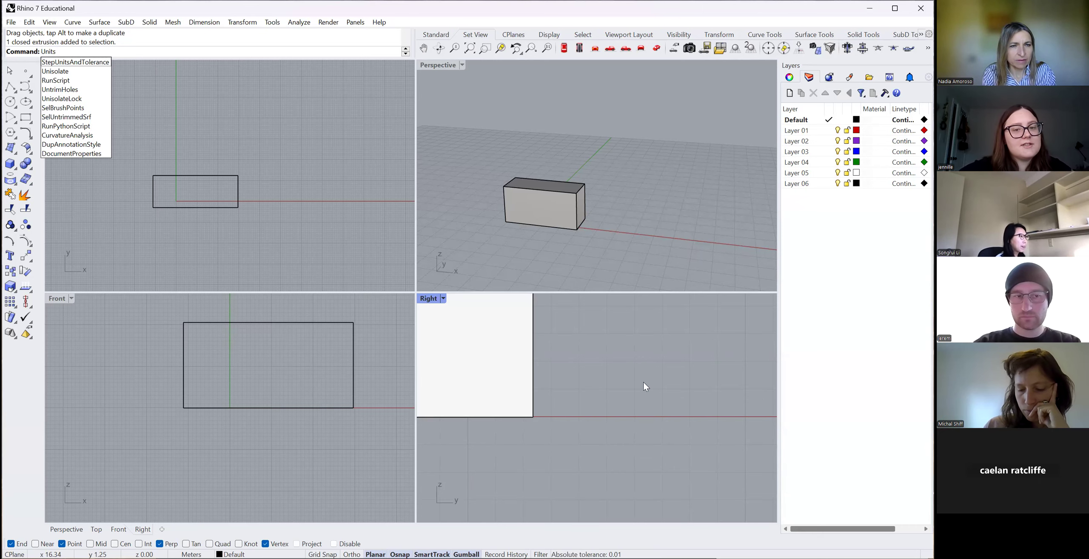
pyautogui.press('Return')
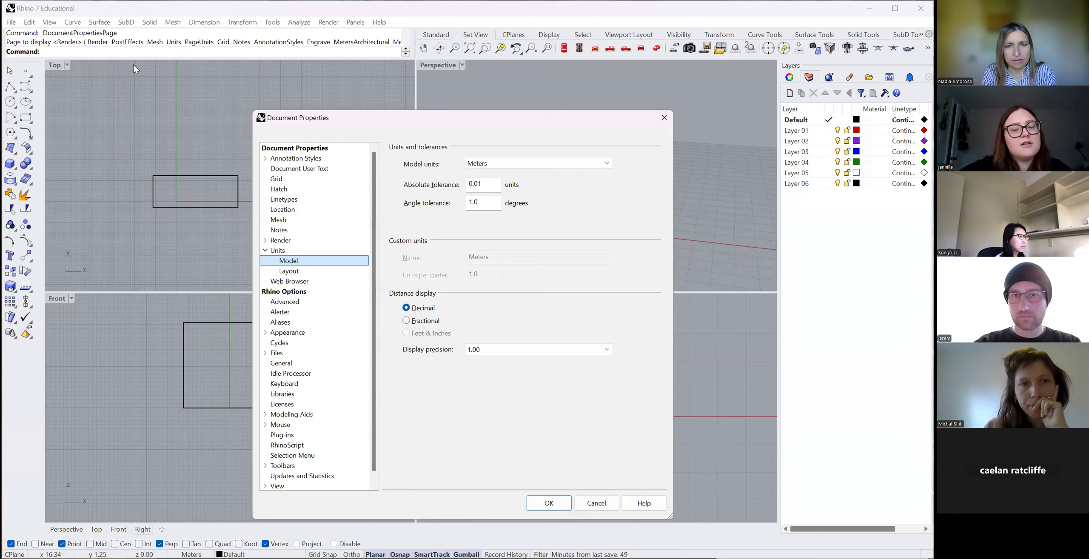
pyautogui.click(521, 163)
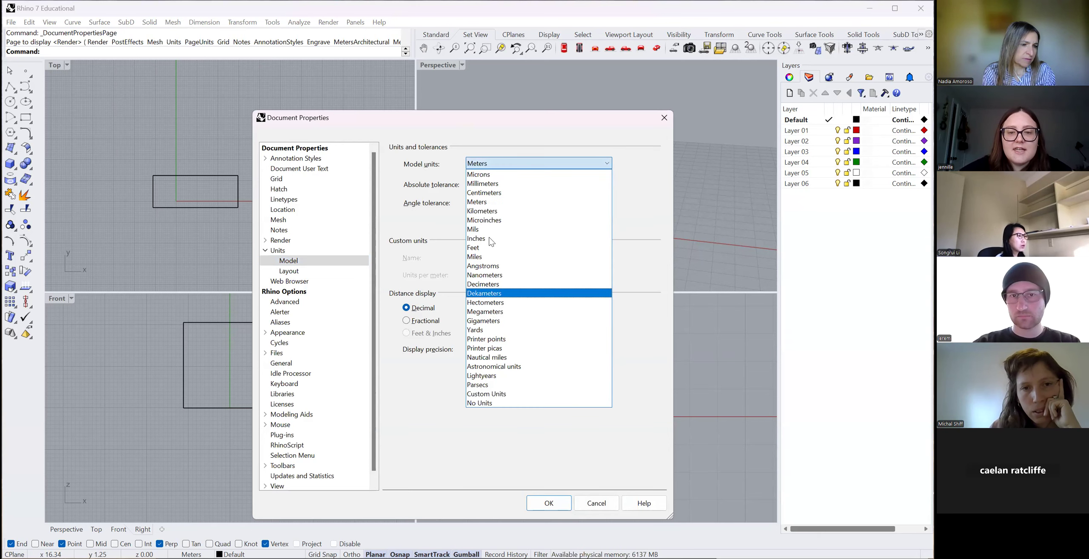
pyautogui.click(486, 203)
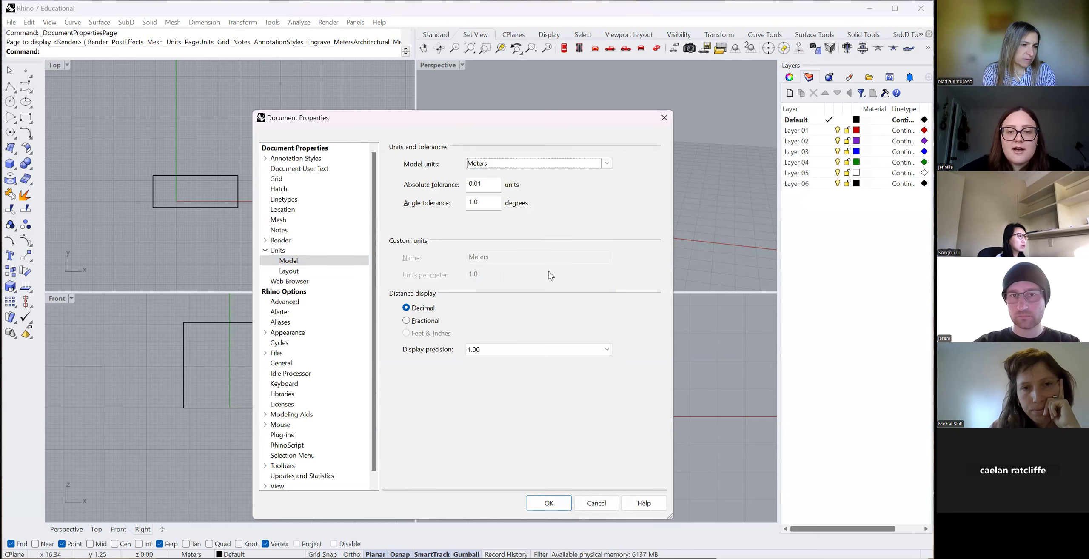
pyautogui.click(549, 504)
pyautogui.click(588, 260)
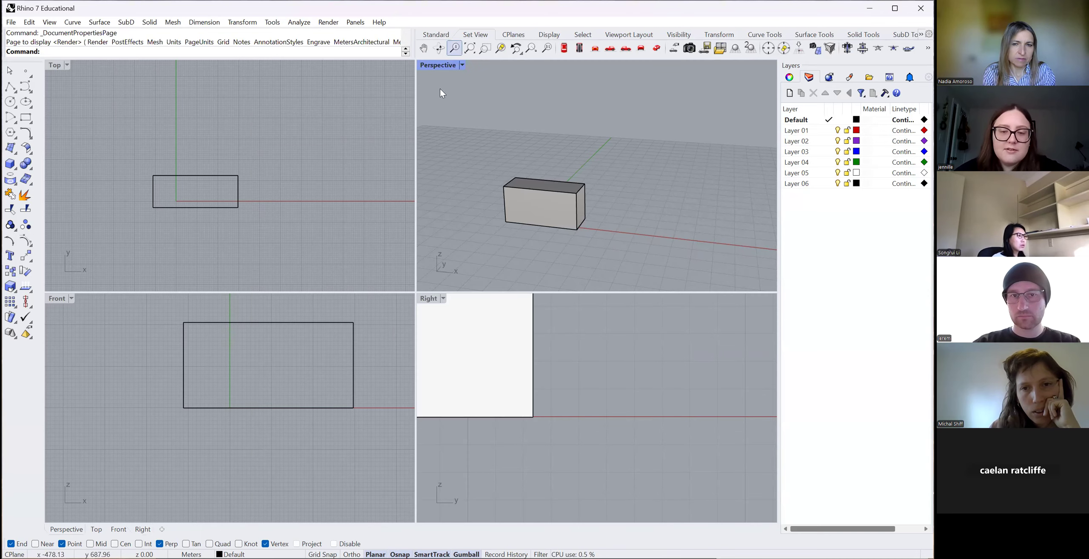
pyautogui.scroll(6, 566, 224)
pyautogui.scroll(-11, 521, 196)
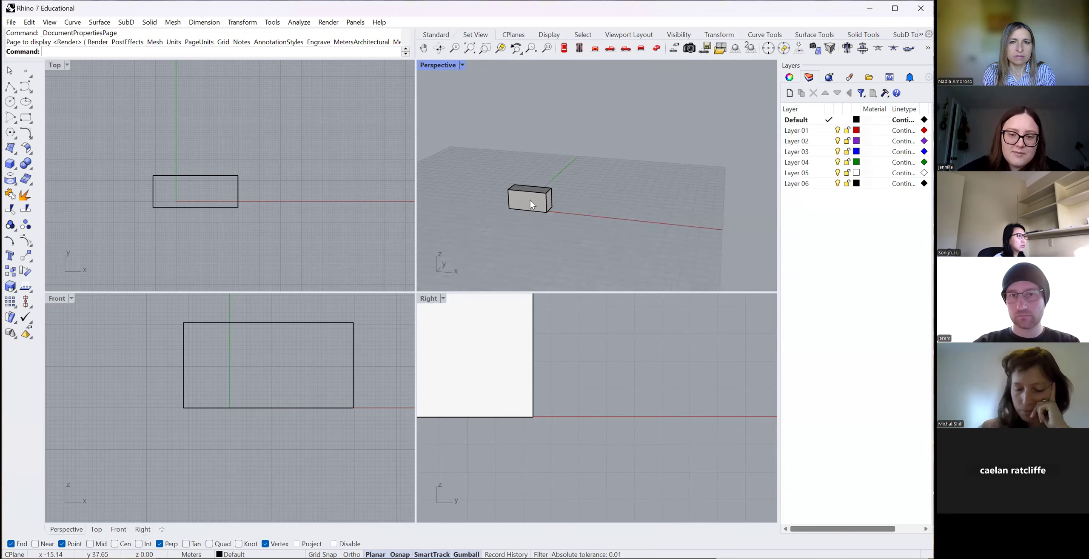
pyautogui.scroll(8, 531, 200)
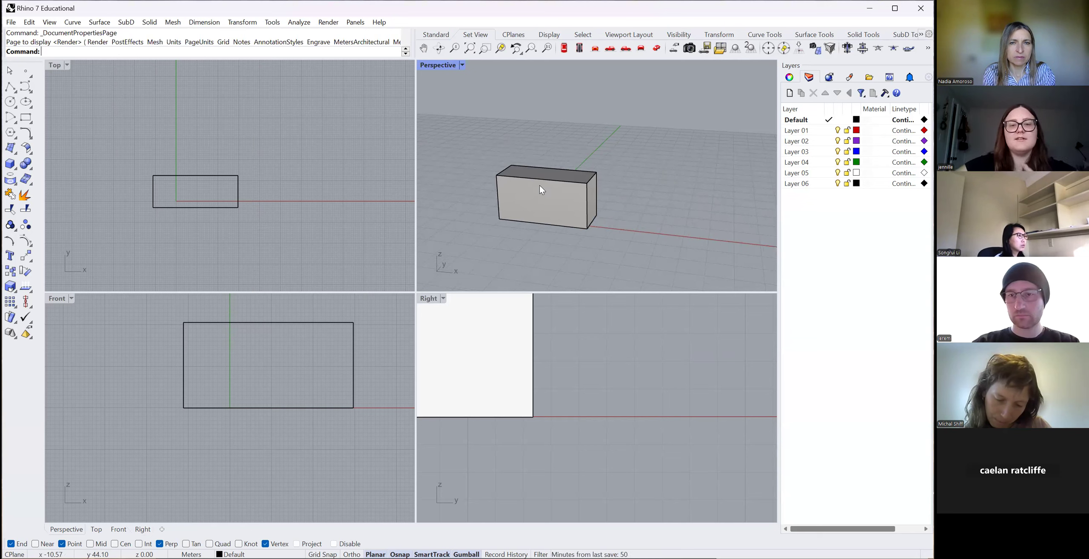
pyautogui.click(540, 190)
pyautogui.click(677, 260)
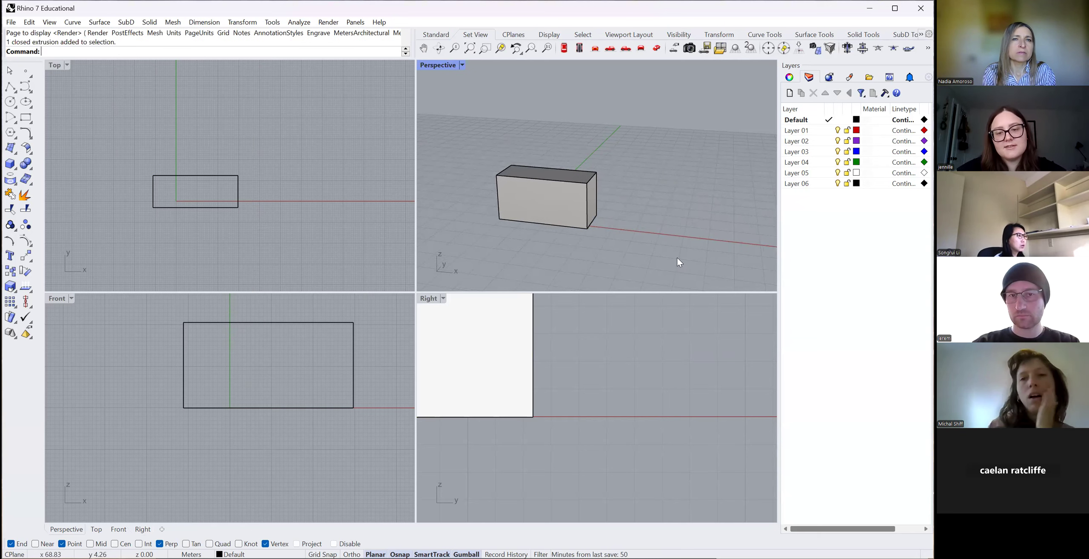
pyautogui.moveTo(544, 329); pyautogui.dragTo(549, 306, button='right')
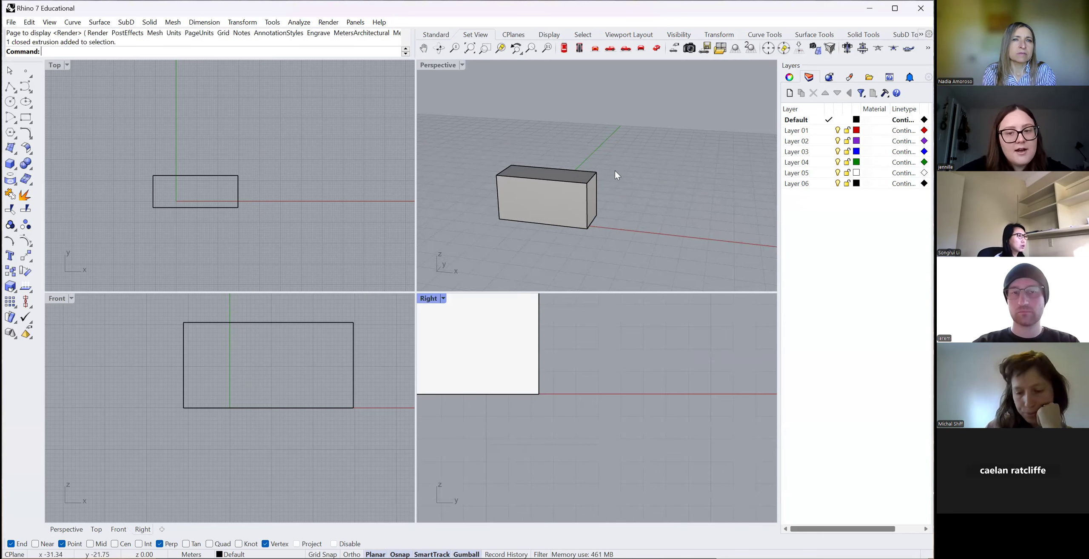
# Select the remaining box in Top and delete it.
pyautogui.click(529, 214)
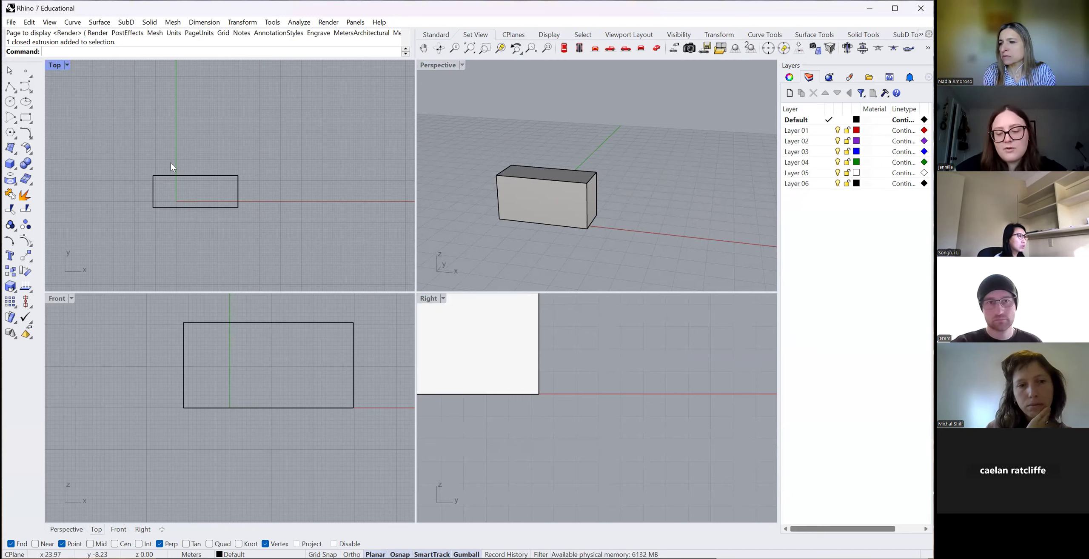
pyautogui.click(170, 176)
pyautogui.press('Delete')
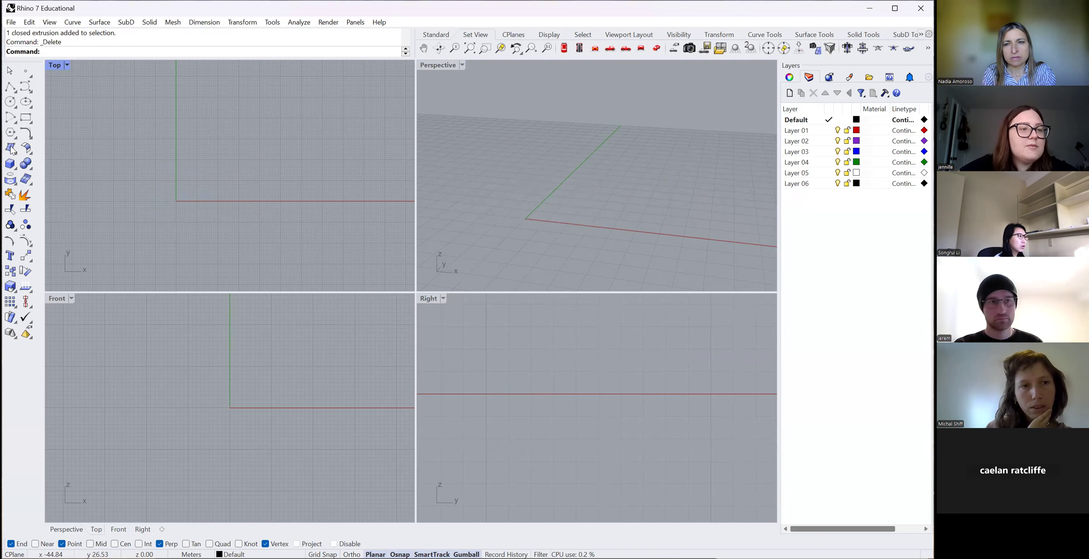
# Draw a corner-to-corner rectangle in Top from the origin into the positive X and Y quadrant, slightly wider than tall.
pyautogui.click(29, 119)
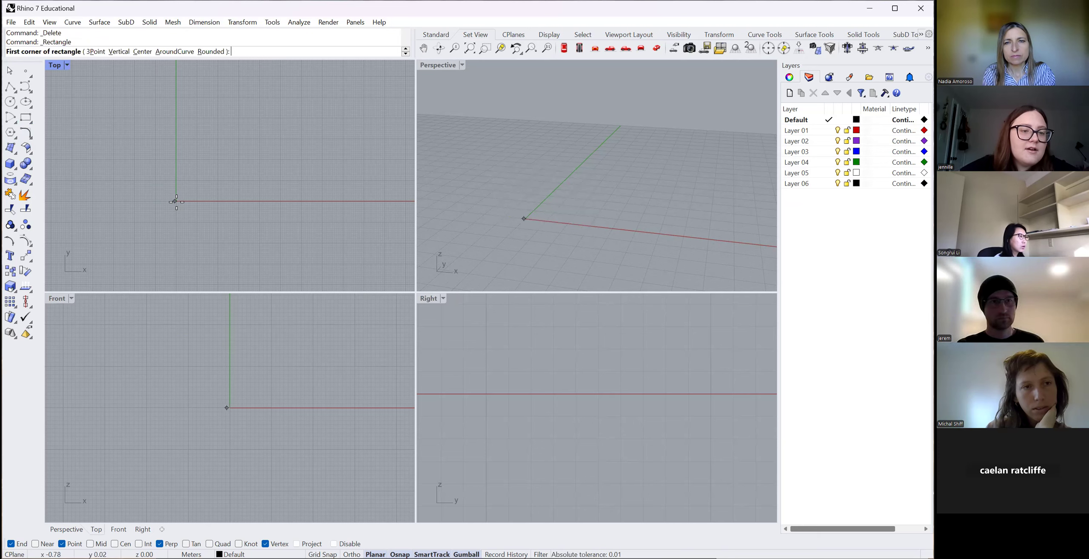
pyautogui.click(177, 201)
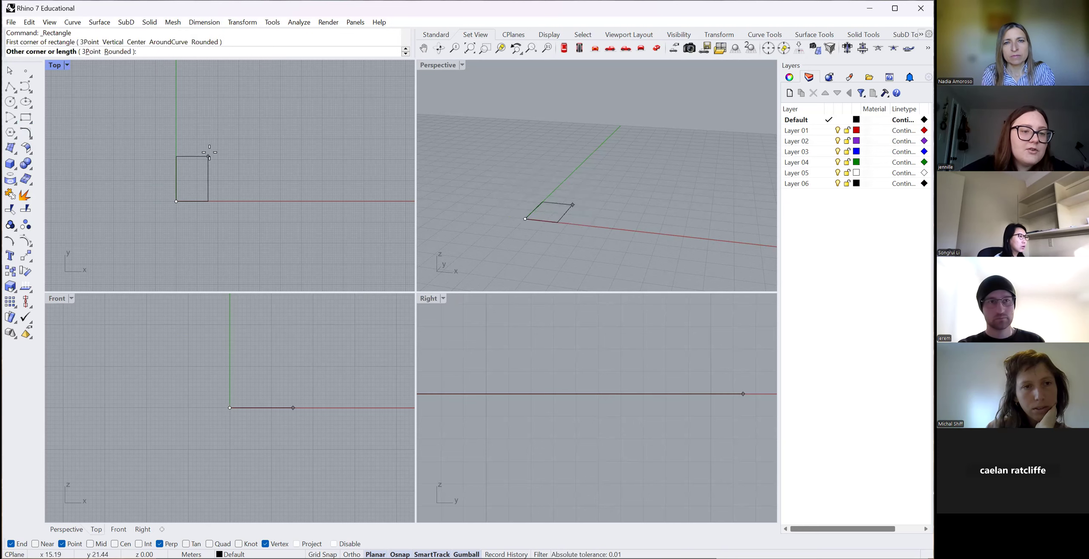
pyautogui.click(246, 145)
pyautogui.click(609, 209)
pyautogui.click(652, 211)
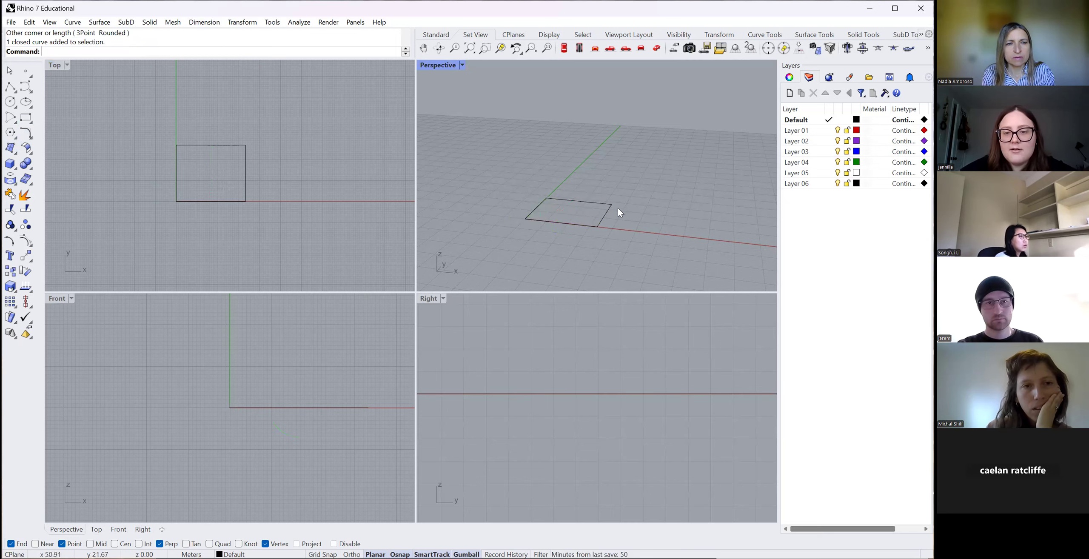
# Fill the closed rectangle at the origin with a flat surface using the PlanarSrf command and check the result in Perspective.
pyautogui.click(602, 204)
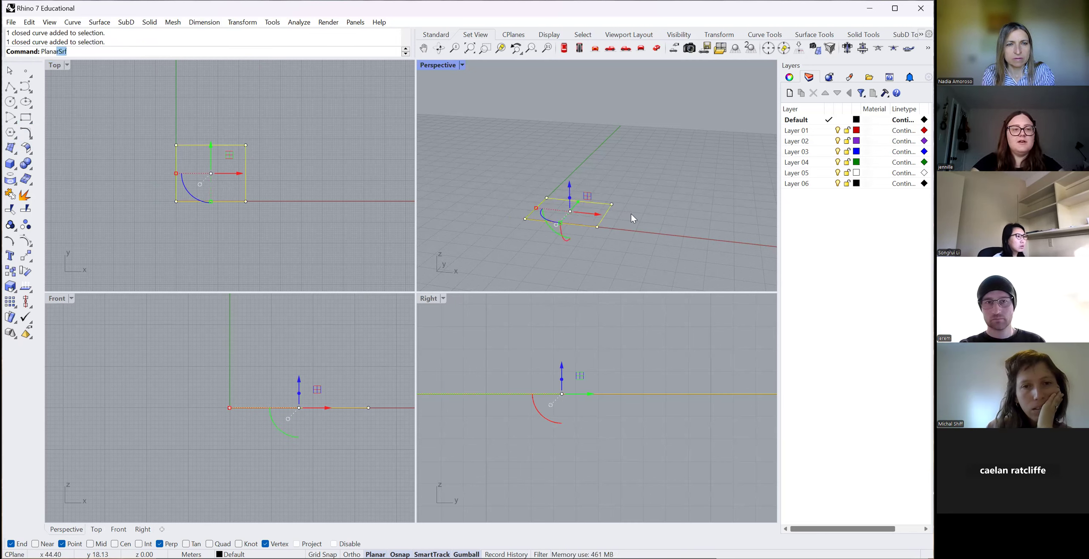
pyautogui.write('PlanarSrf')
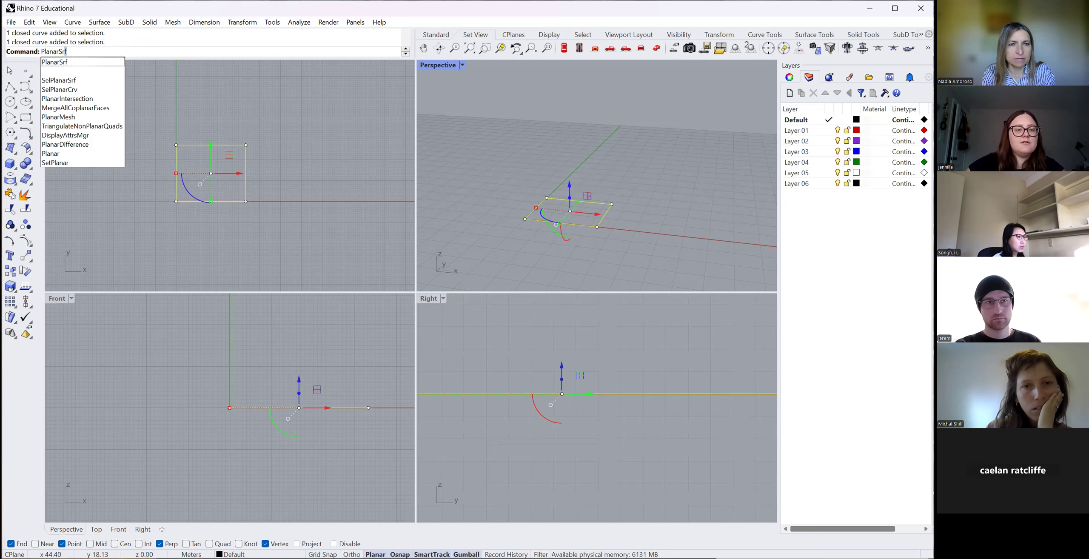
pyautogui.press('BackSpace')
pyautogui.write('d')
pyautogui.press('BackSpace')
pyautogui.write('f')
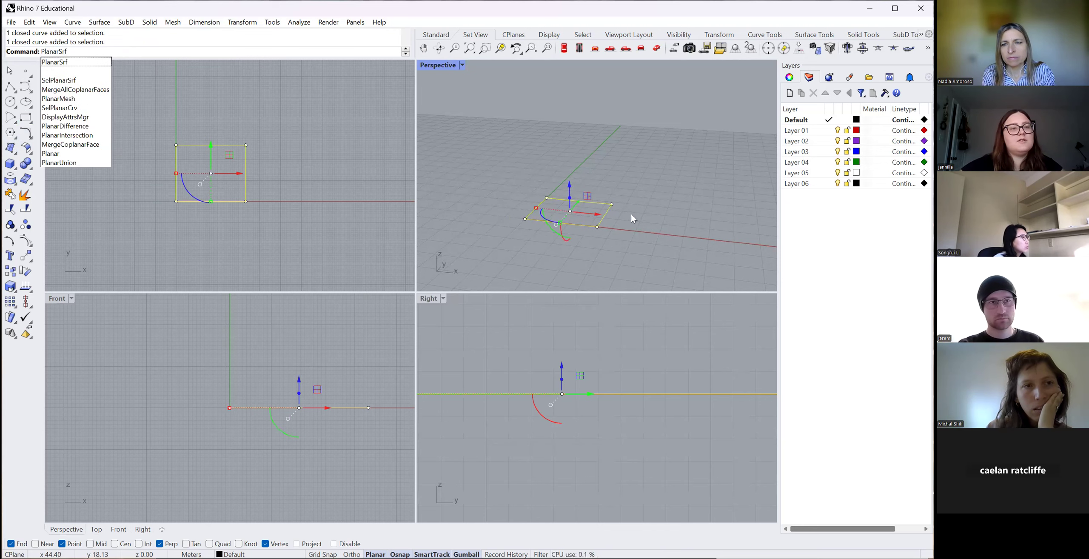
pyautogui.click(83, 62)
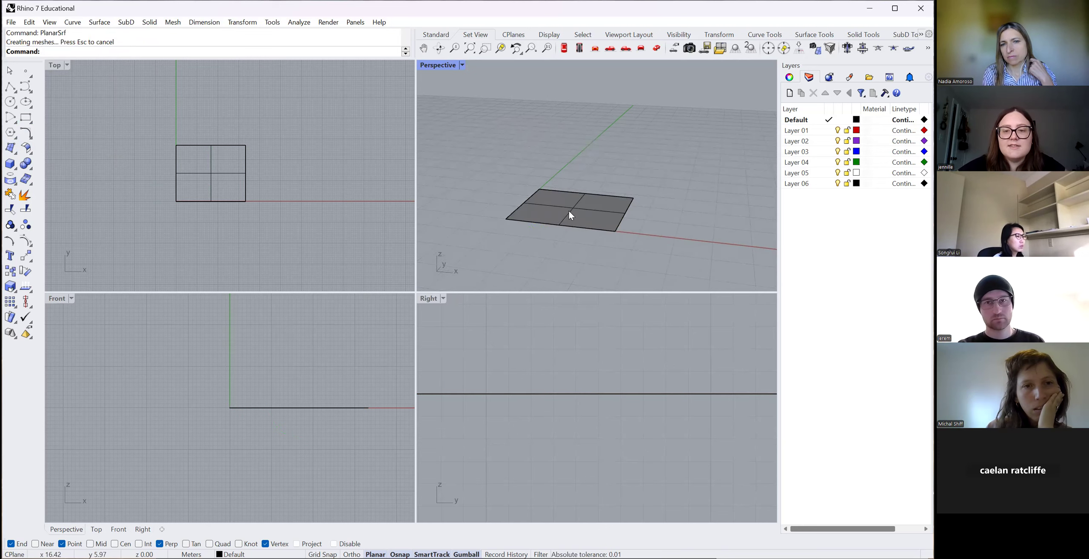
pyautogui.click(704, 233)
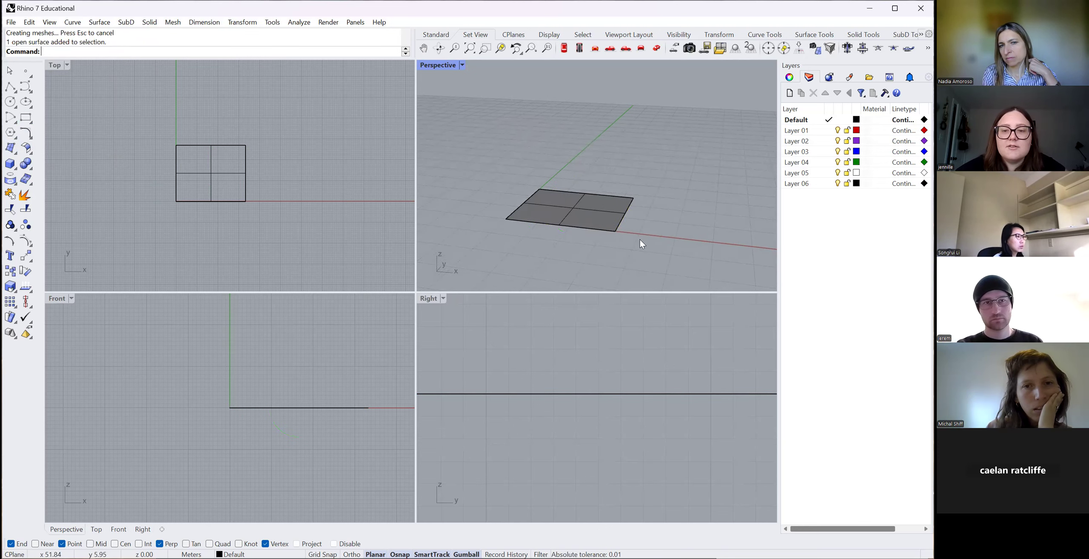
# With Grid Snap on, create a four-corner surface about 50 by 27 m in Top, resting on the X axis beyond the first surface.
pyautogui.click(16, 152)
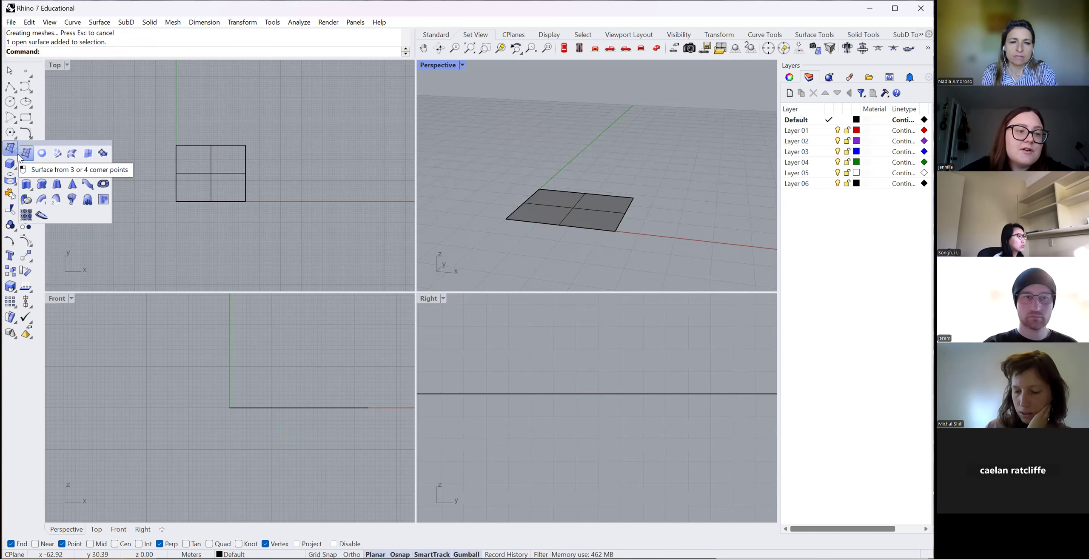
pyautogui.click(24, 153)
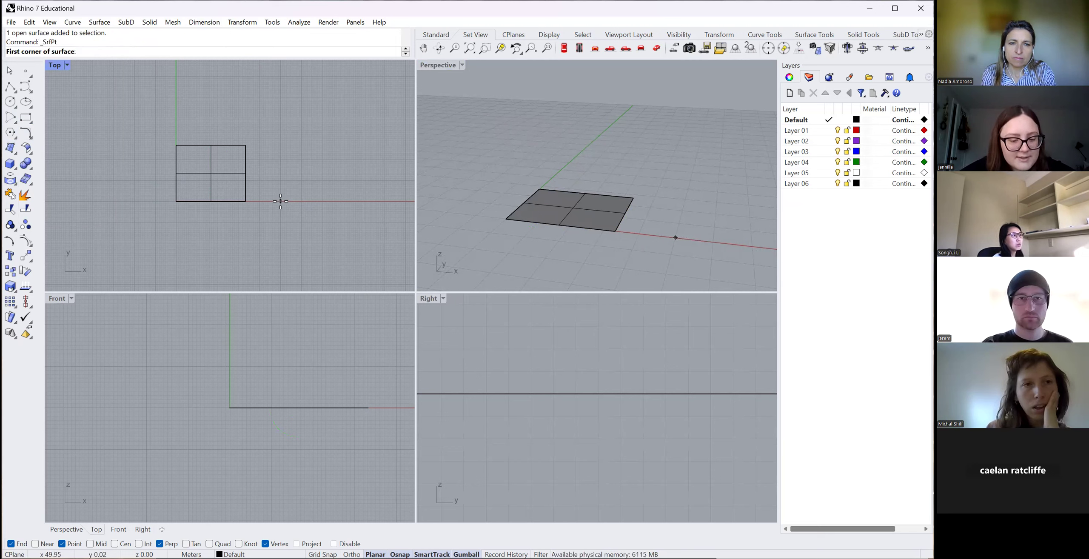
pyautogui.click(322, 555)
pyautogui.scroll(4, 289, 200)
pyautogui.scroll(3, 249, 199)
pyautogui.click(280, 198)
pyautogui.scroll(-4, 275, 91)
pyautogui.click(267, 119)
pyautogui.scroll(-3, 270, 118)
pyautogui.scroll(5, 338, 121)
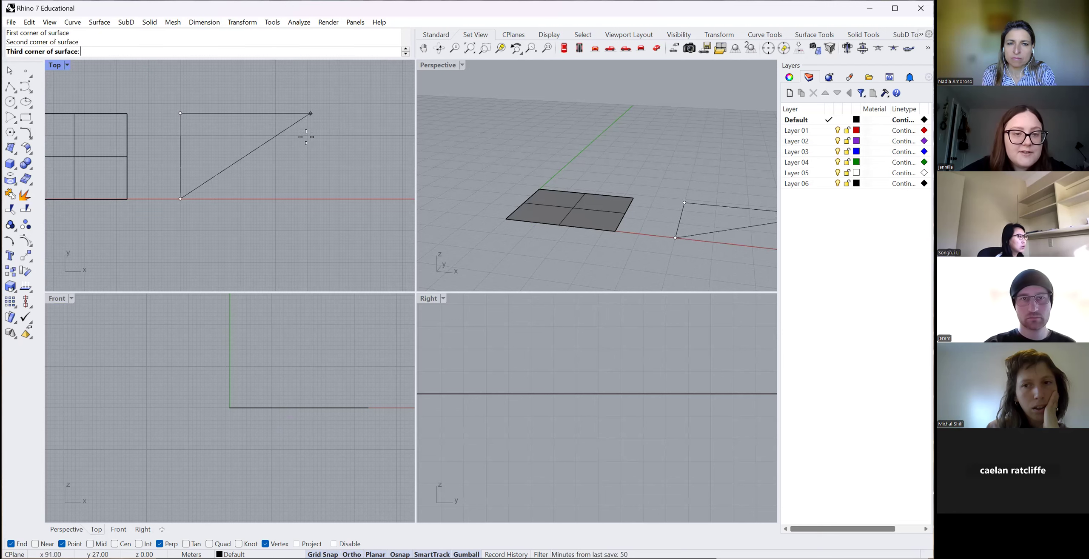
pyautogui.click(340, 114)
pyautogui.click(340, 199)
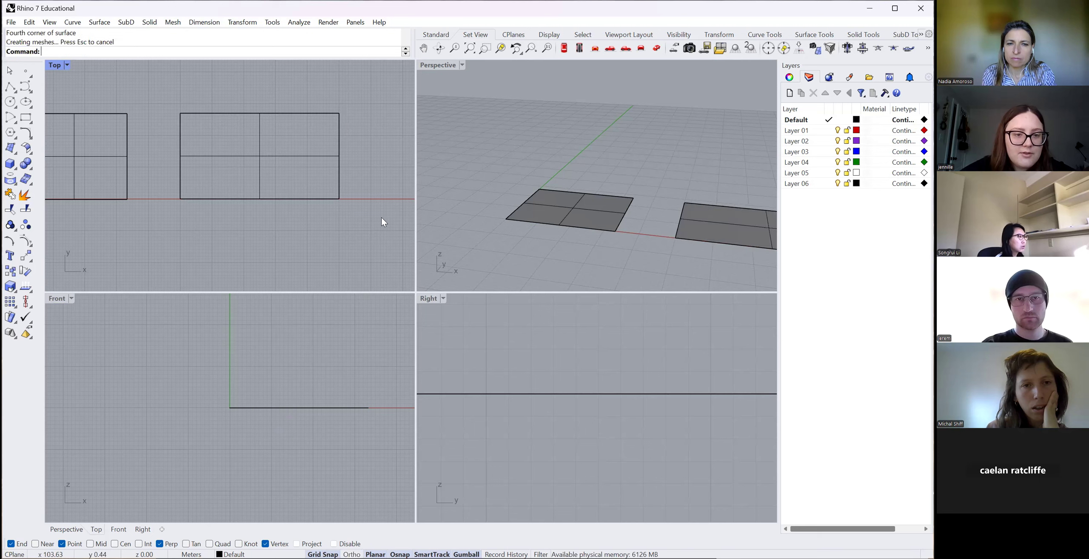
# Extrude the larger rectangular surface upward 10 m as a solid with the ExtrudeSrf command.
pyautogui.scroll(-3, 551, 225)
pyautogui.scroll(4, 640, 230)
pyautogui.click(640, 229)
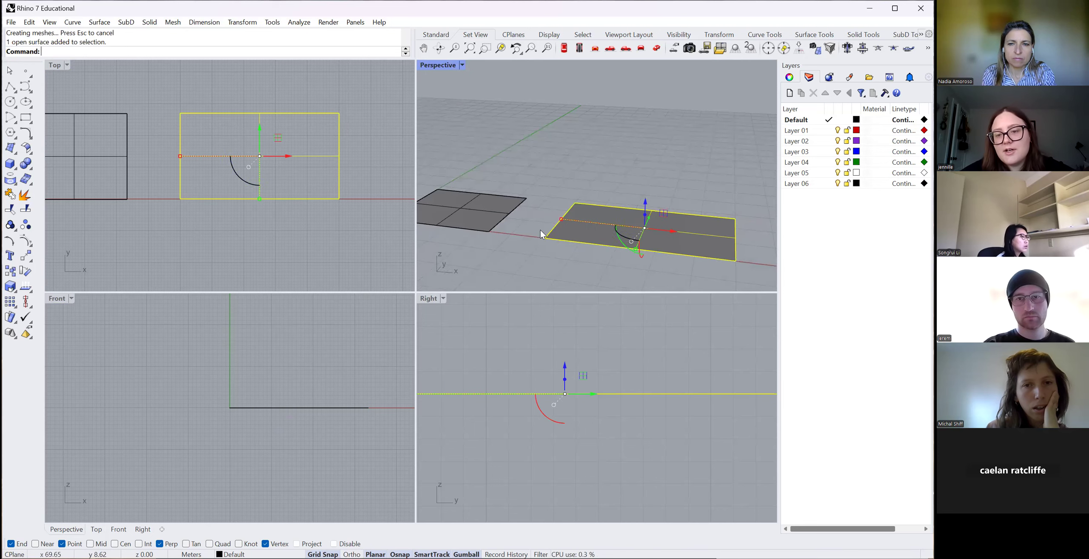
pyautogui.click(538, 266)
pyautogui.click(691, 228)
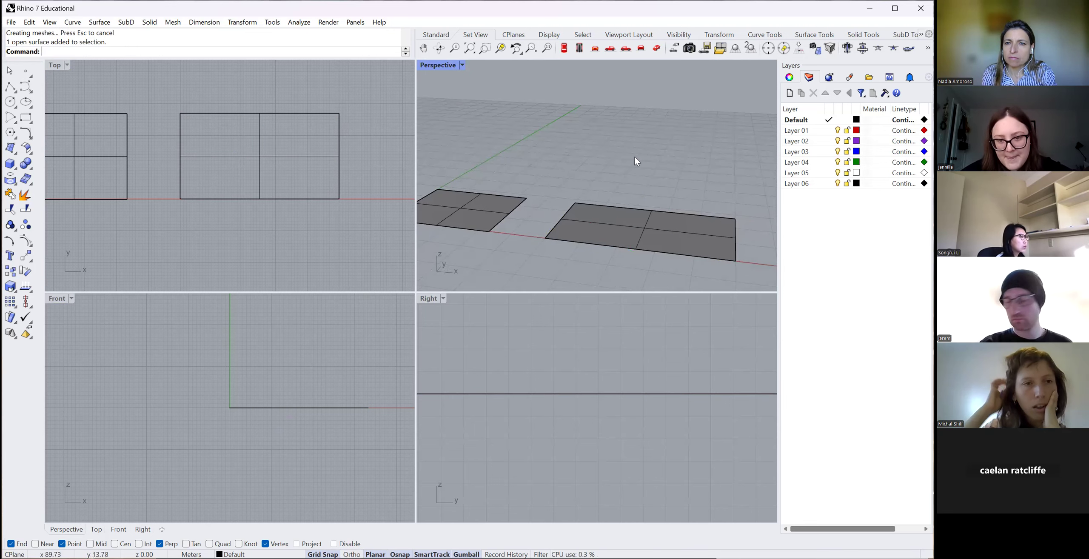
pyautogui.scroll(-1, 518, 167)
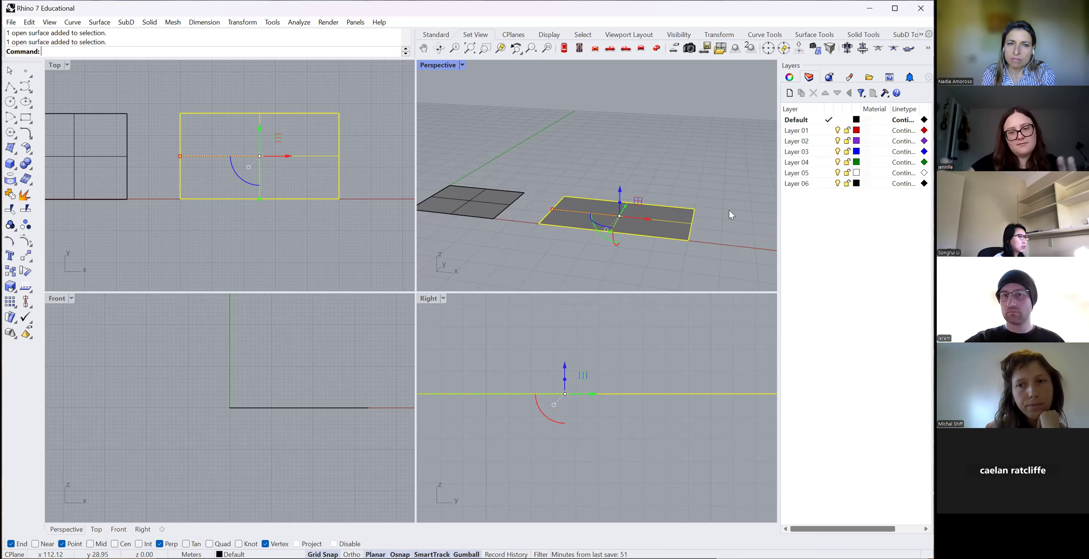
pyautogui.write('Ex')
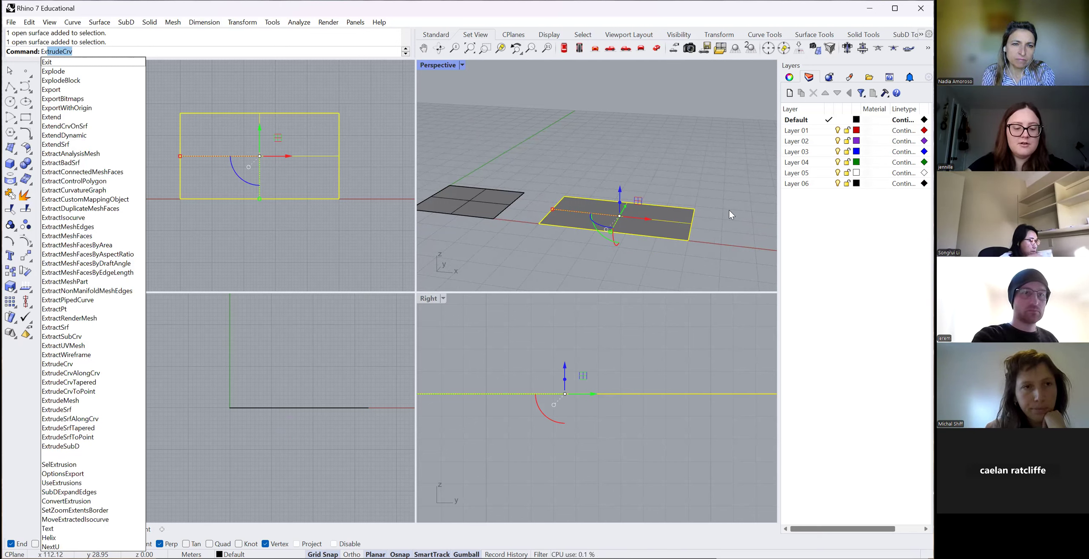
pyautogui.write('trude')
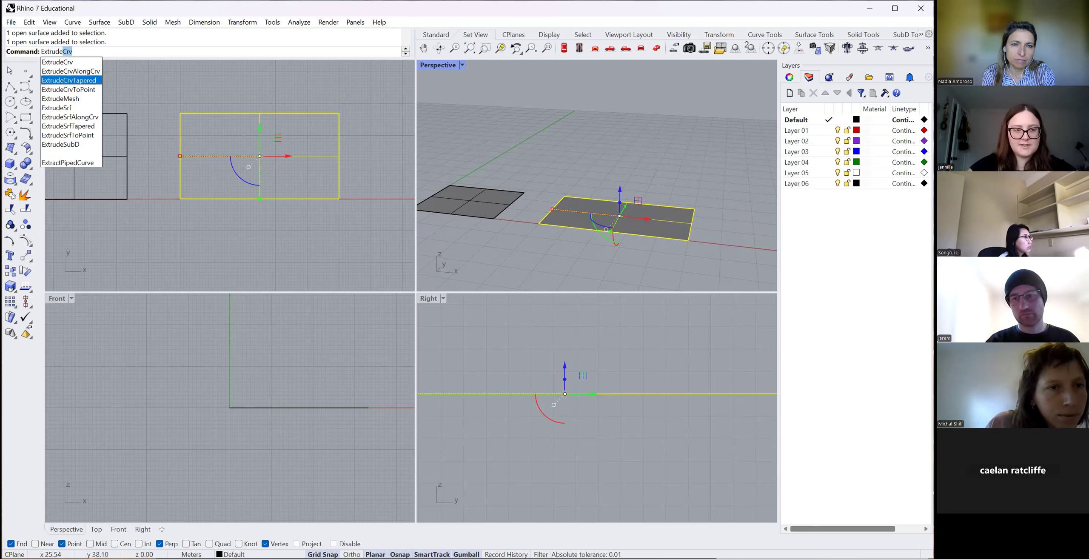
pyautogui.write('Srf')
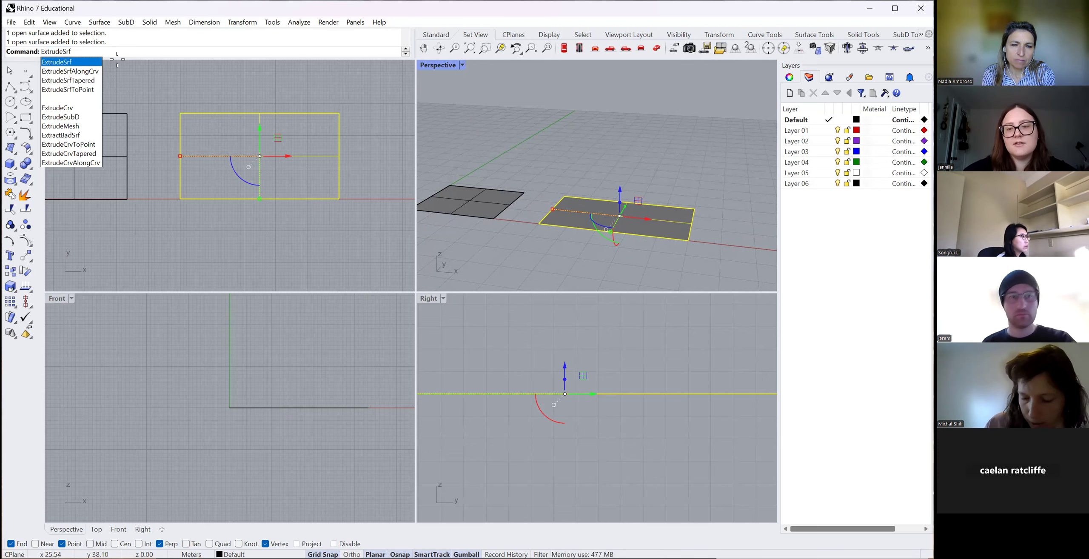
pyautogui.press('Return')
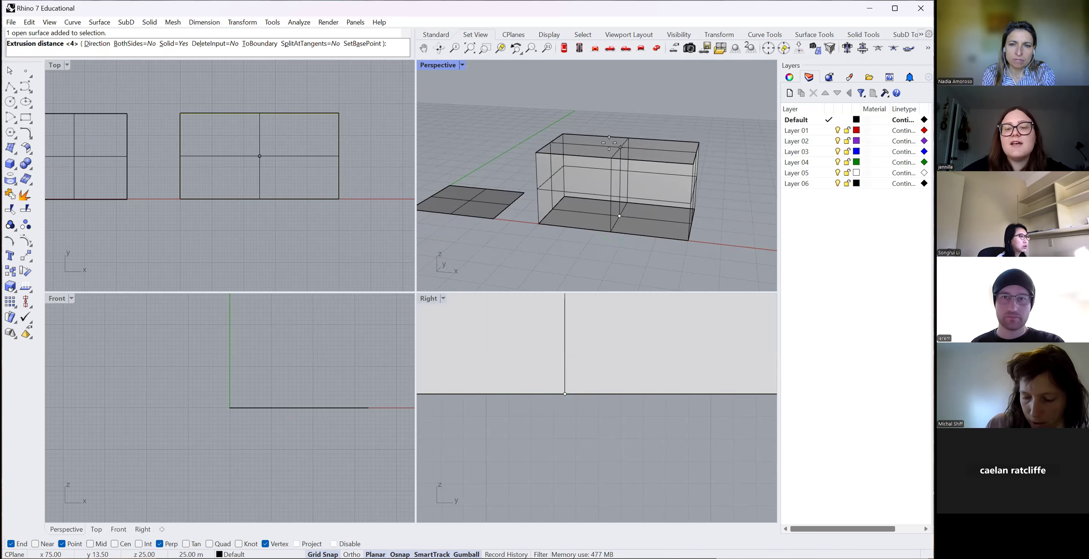
pyautogui.scroll(-3, 602, 151)
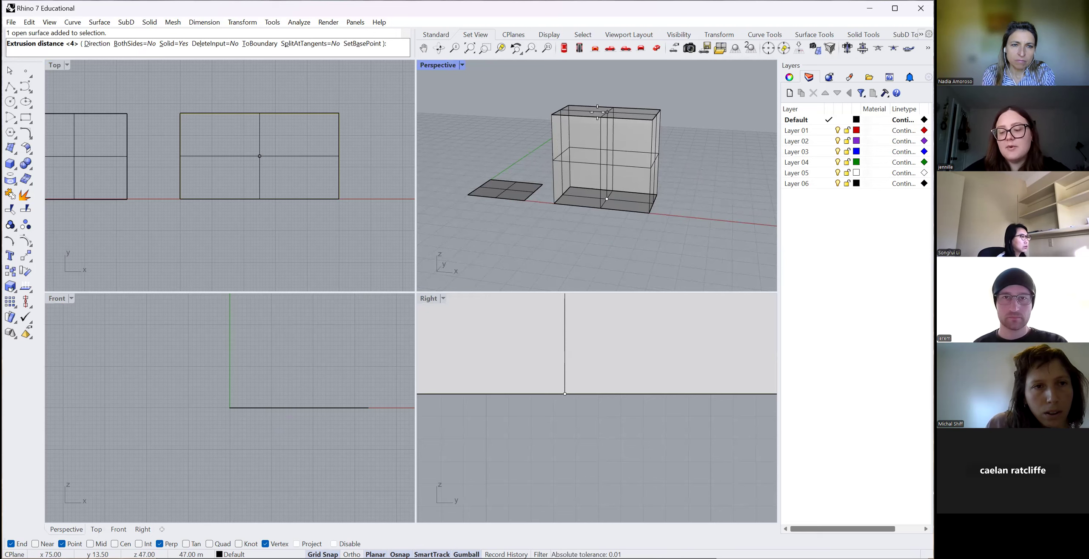
pyautogui.write('10')
pyautogui.press('Return')
# Delete the extruded box, keeping the flat surface beneath it, and select that surface.
pyautogui.scroll(3, 626, 230)
pyautogui.click(616, 204)
pyautogui.click(667, 248)
pyautogui.scroll(-3, 610, 179)
pyautogui.click(514, 180)
pyautogui.click(642, 185)
pyautogui.click(689, 157)
pyautogui.click(631, 179)
pyautogui.press('Delete')
pyautogui.click(630, 195)
pyautogui.scroll(3, 558, 213)
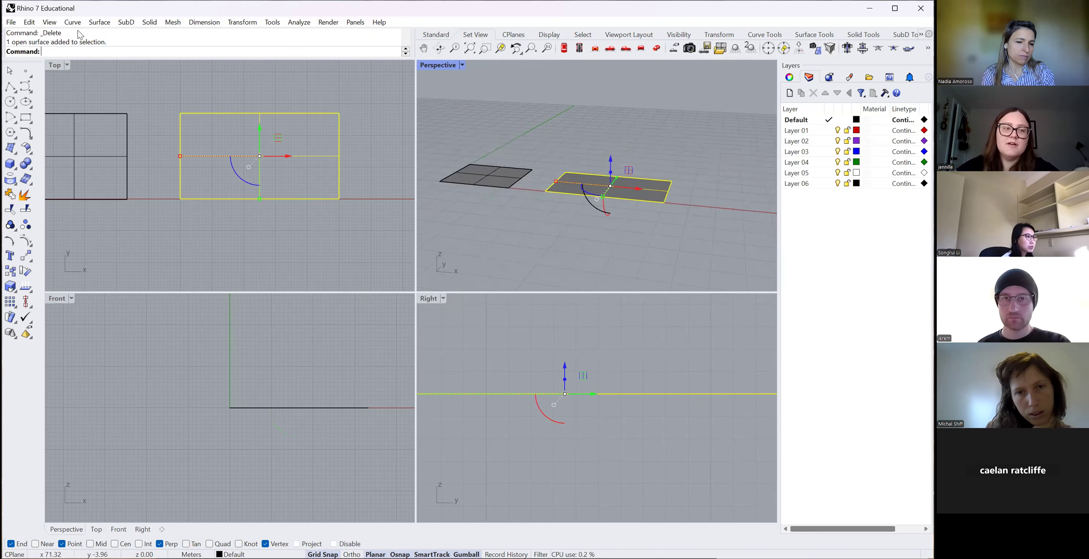
# Draw a 5 m square with the Rectangle command in Top, beyond the larger surface near the X axis.
pyautogui.click(26, 118)
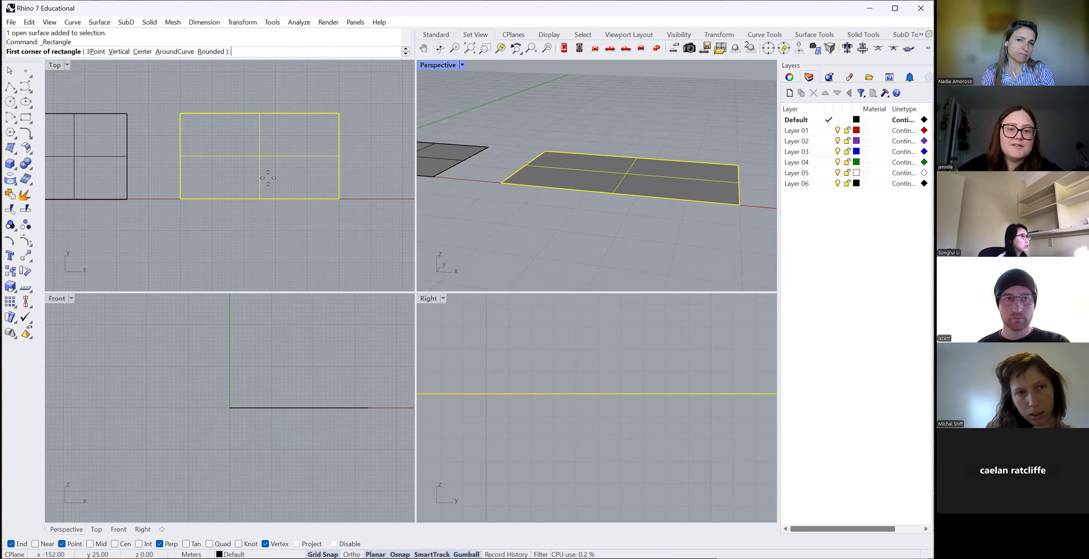
pyautogui.scroll(-3, 197, 172)
pyautogui.click(279, 185)
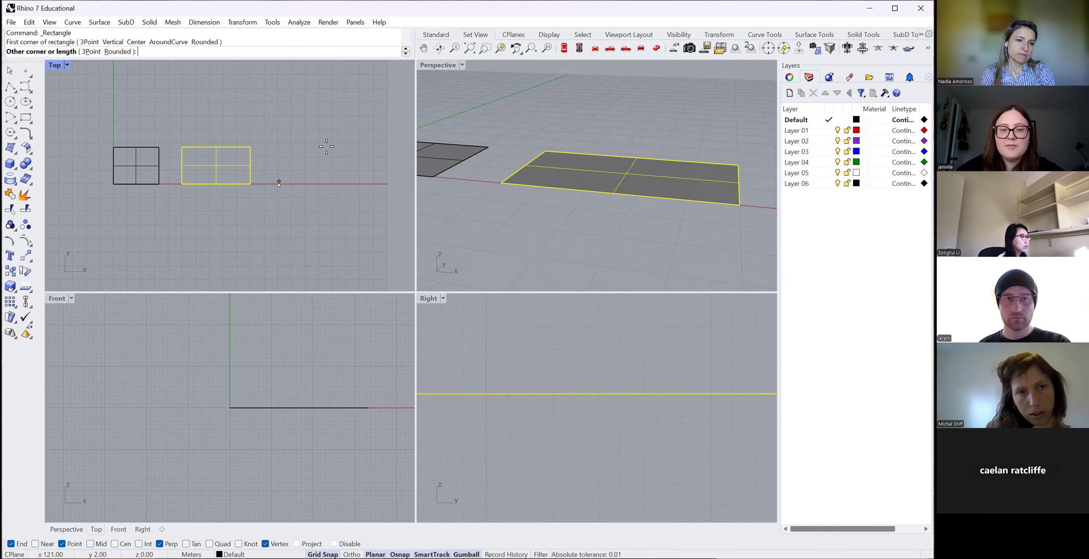
pyautogui.write('5')
pyautogui.press('Return')
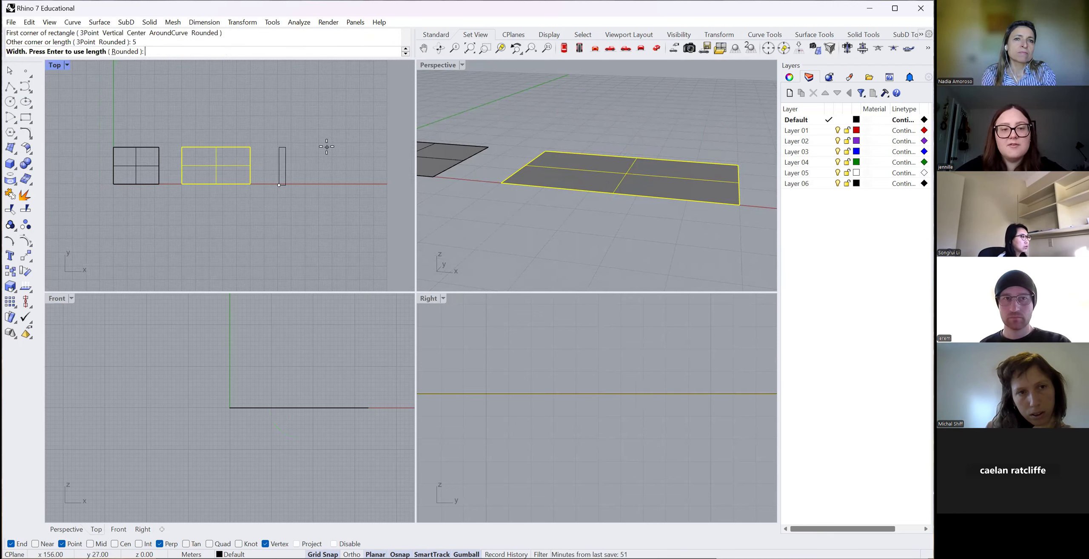
pyautogui.press('Return')
pyautogui.press('Escape')
# Move the small square up along Y with the Gumball until its lower edge lies on the X axis.
pyautogui.scroll(3, 301, 178)
pyautogui.click(302, 178)
pyautogui.scroll(5, 326, 175)
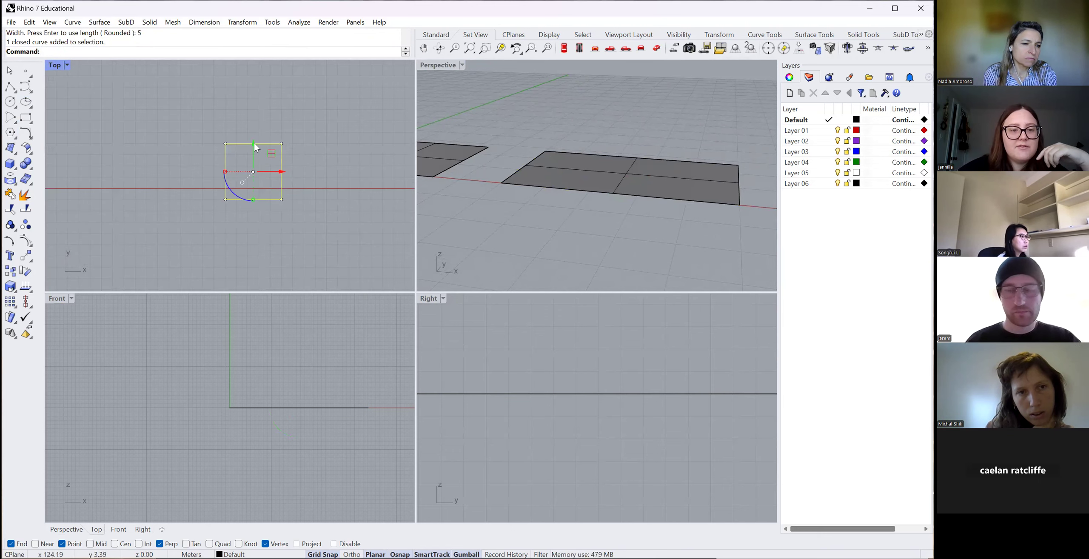
pyautogui.moveTo(253, 149); pyautogui.dragTo(253, 138)
pyautogui.click(350, 230)
# Select both surfaces and all the rectangle curves together in Top and delete them.
pyautogui.scroll(-15, 350, 230)
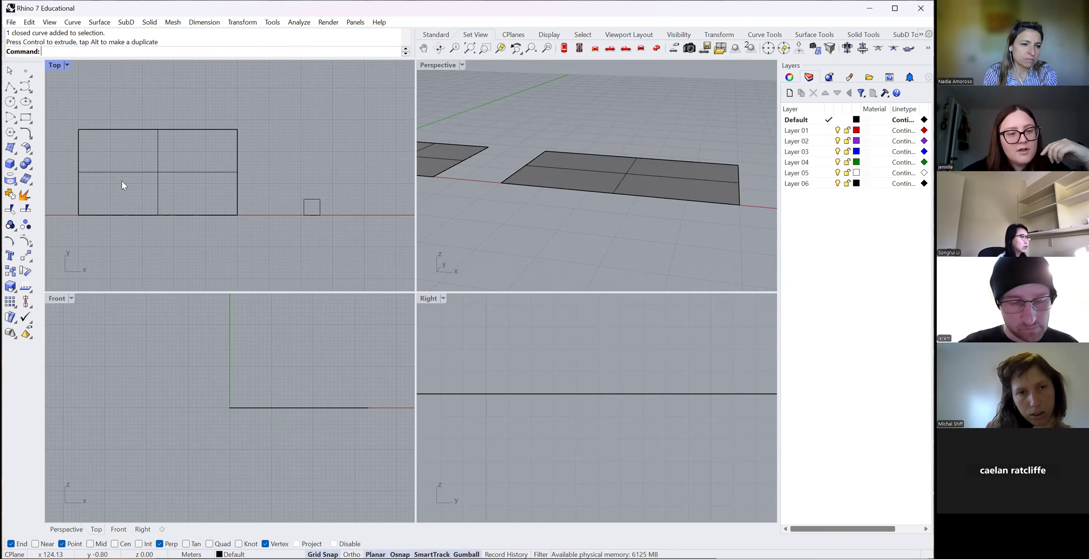
pyautogui.moveTo(350, 230); pyautogui.dragTo(114, 172)
pyautogui.click(286, 231)
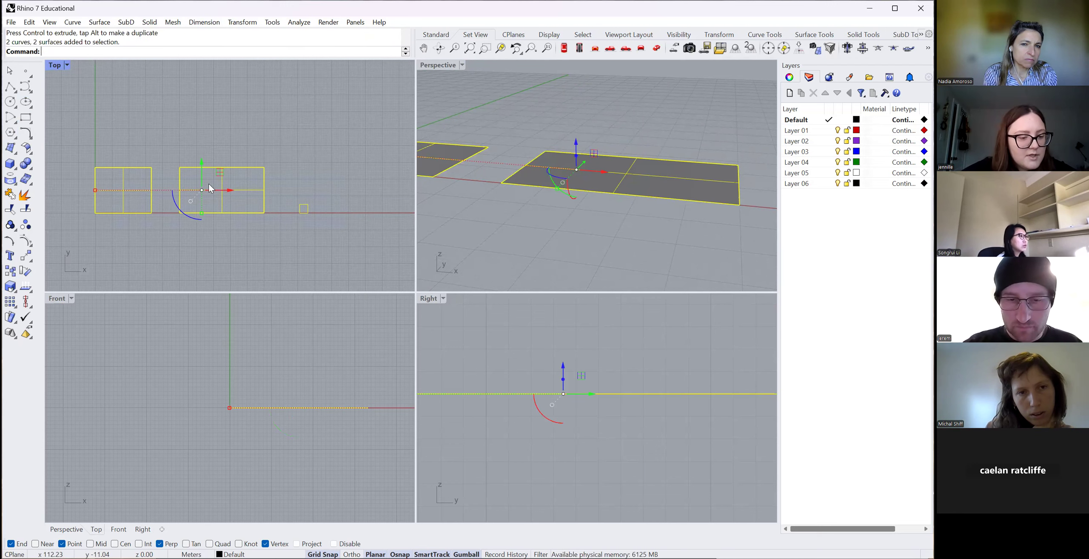
pyautogui.scroll(-3, 211, 187)
pyautogui.moveTo(286, 203); pyautogui.dragTo(150, 153)
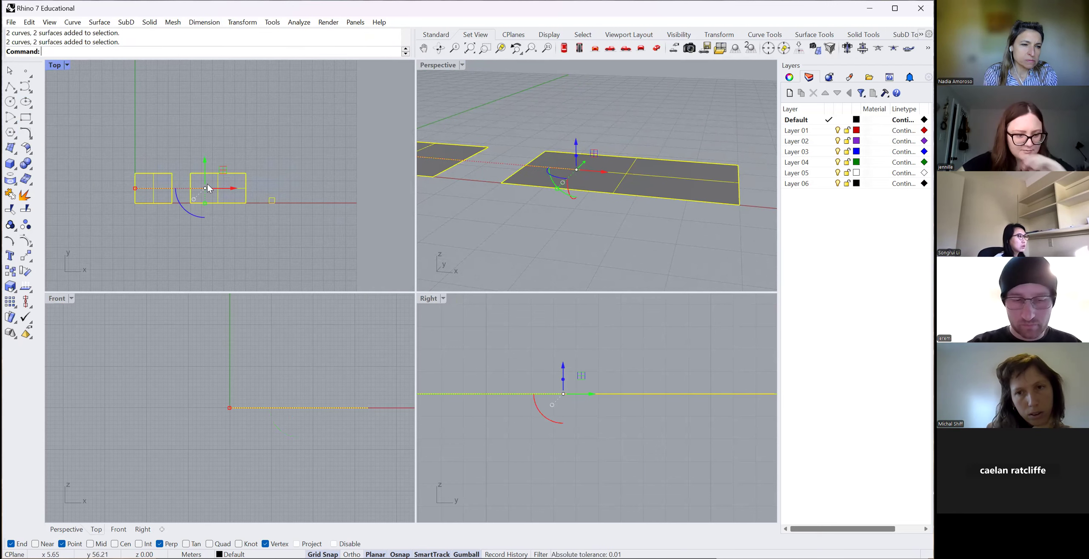
pyautogui.press('Delete')
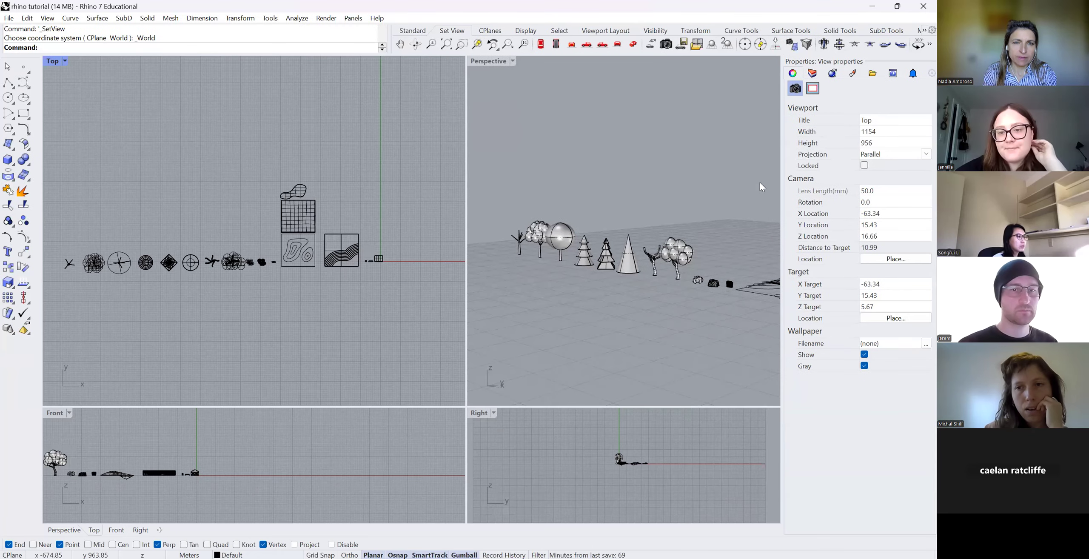
# Keep the tutorial model's window maximized and set its Perspective viewport to the Rendered display mode.
pyautogui.moveTo(760, 182); pyautogui.dragTo(815, 296, button='right')
pyautogui.moveTo(577, 65); pyautogui.dragTo(558, 57, button='right')
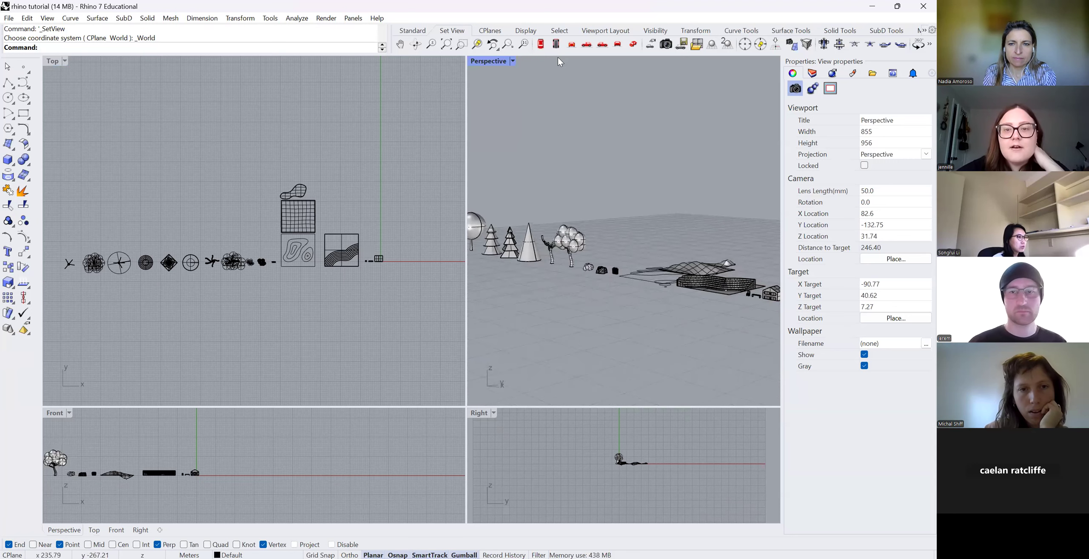
pyautogui.doubleClick(754, 14)
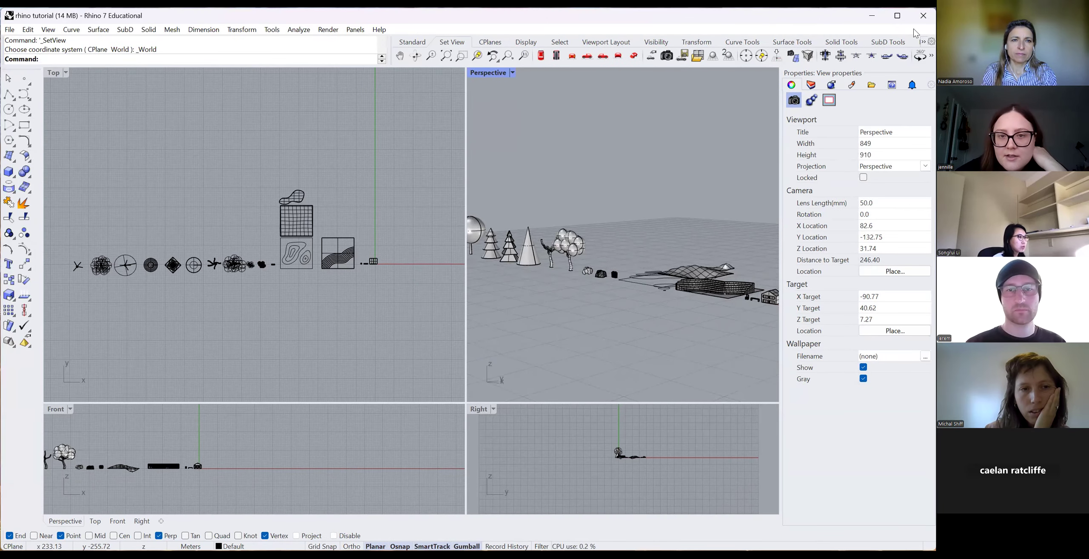
pyautogui.click(898, 15)
pyautogui.click(514, 60)
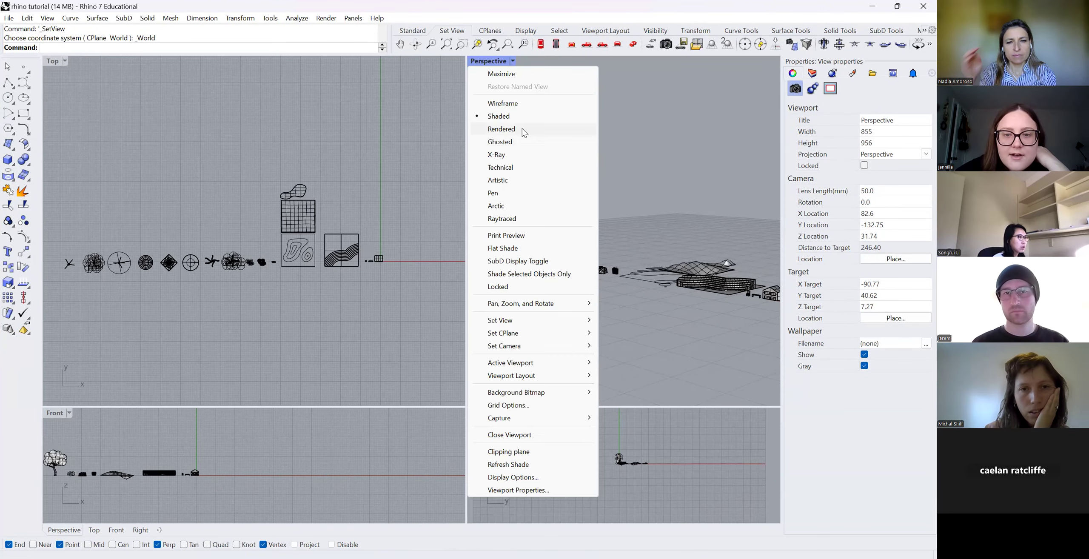
pyautogui.click(523, 127)
# Examine the rendered trees and landforms in Perspective from different angles and distances using Rotate View and zooming.
pyautogui.click(491, 45)
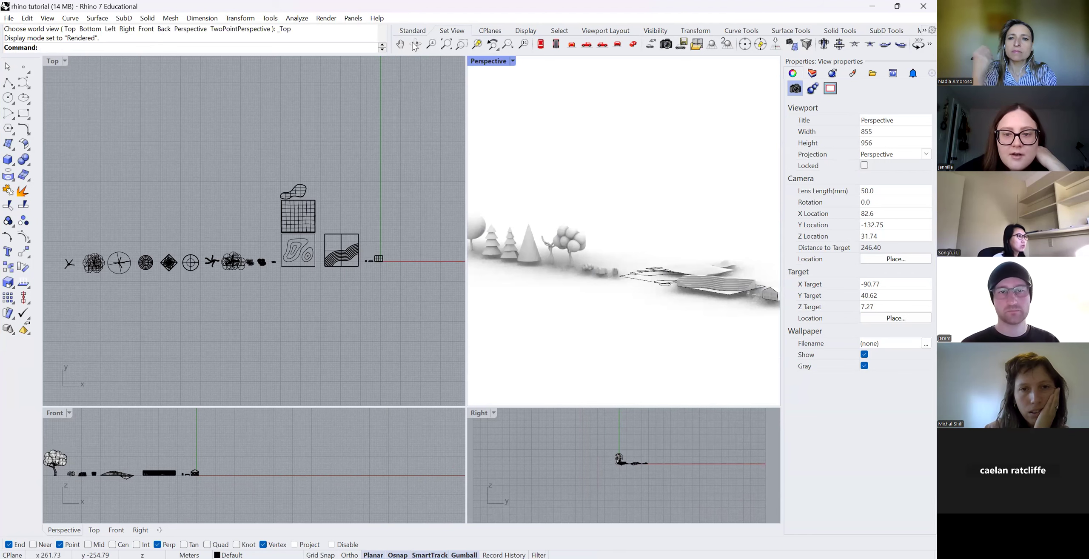
pyautogui.moveTo(574, 284); pyautogui.dragTo(637, 288)
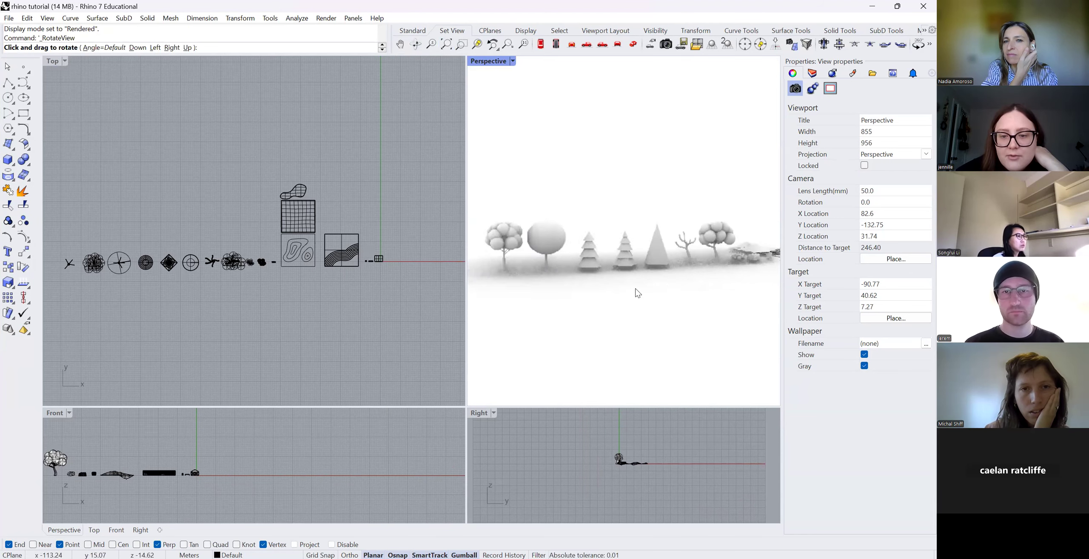
pyautogui.scroll(2, 556, 250)
pyautogui.scroll(-6, 558, 253)
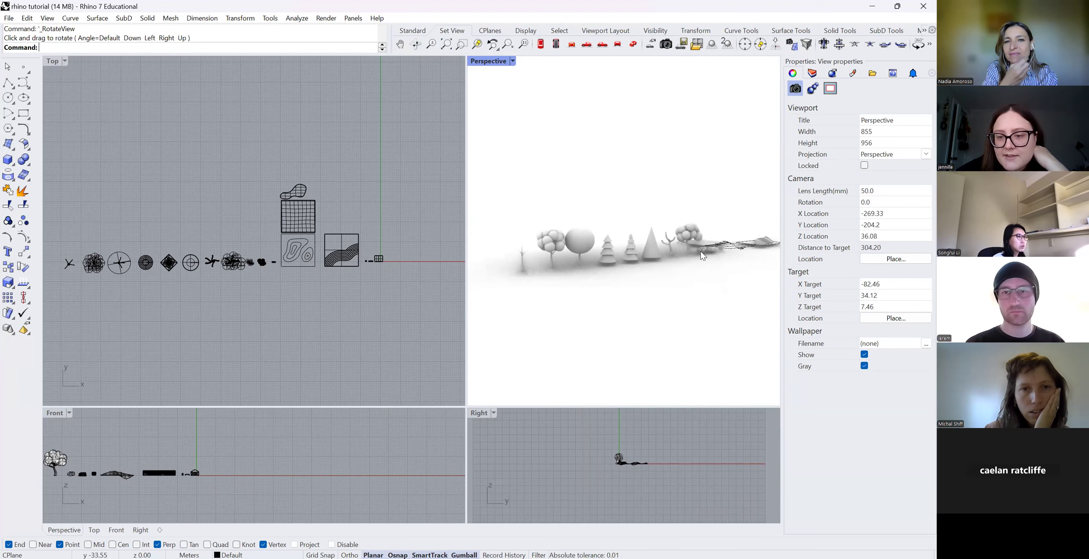
pyautogui.scroll(8, 723, 242)
pyautogui.scroll(-4, 566, 254)
pyautogui.scroll(4, 732, 240)
pyautogui.scroll(-10, 711, 249)
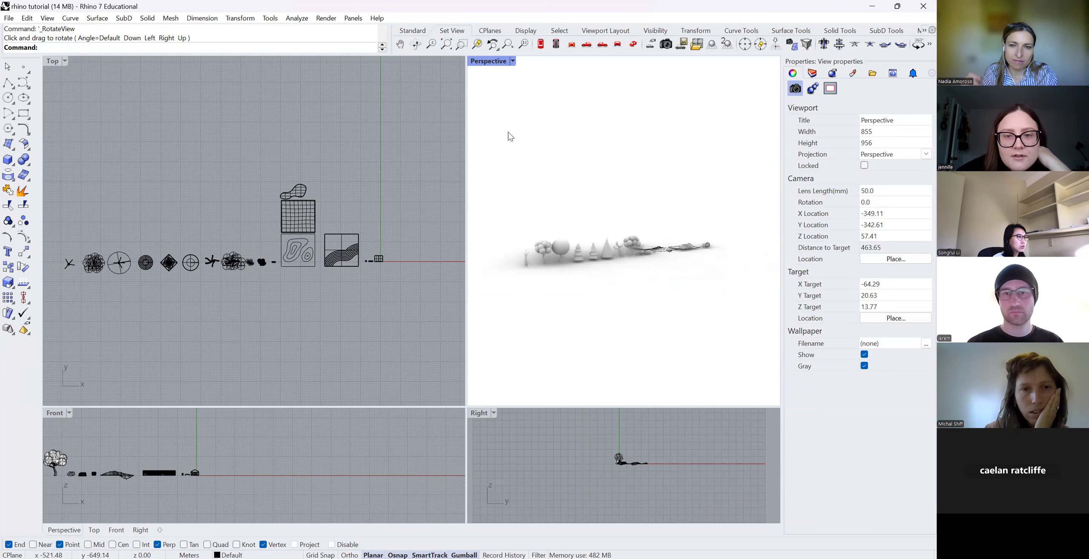
# Set the Perspective viewport back to the Shaded display mode and show more of the surrounding space in Top.
pyautogui.click(513, 61)
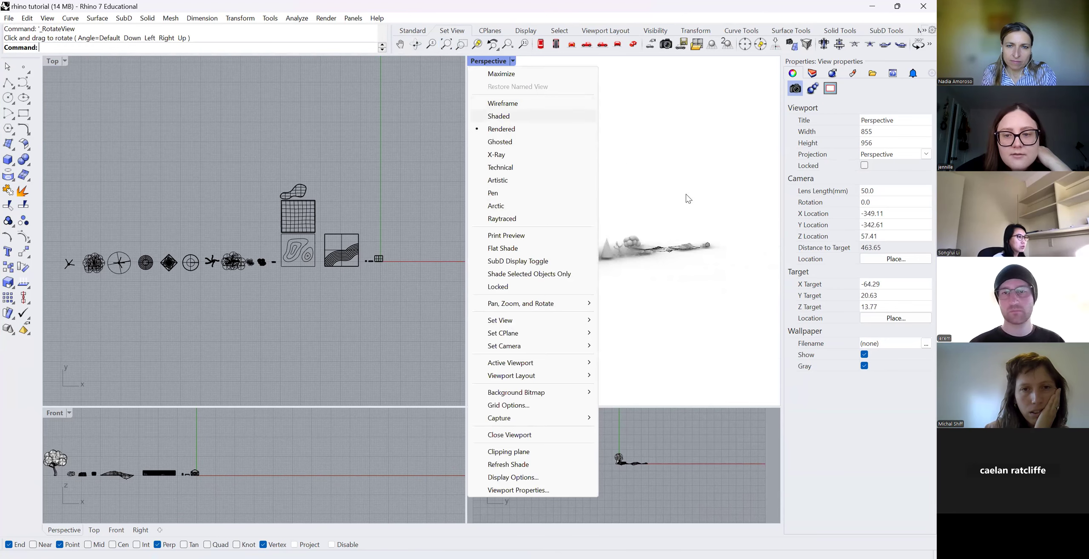
pyautogui.click(501, 116)
pyautogui.scroll(-5, 263, 270)
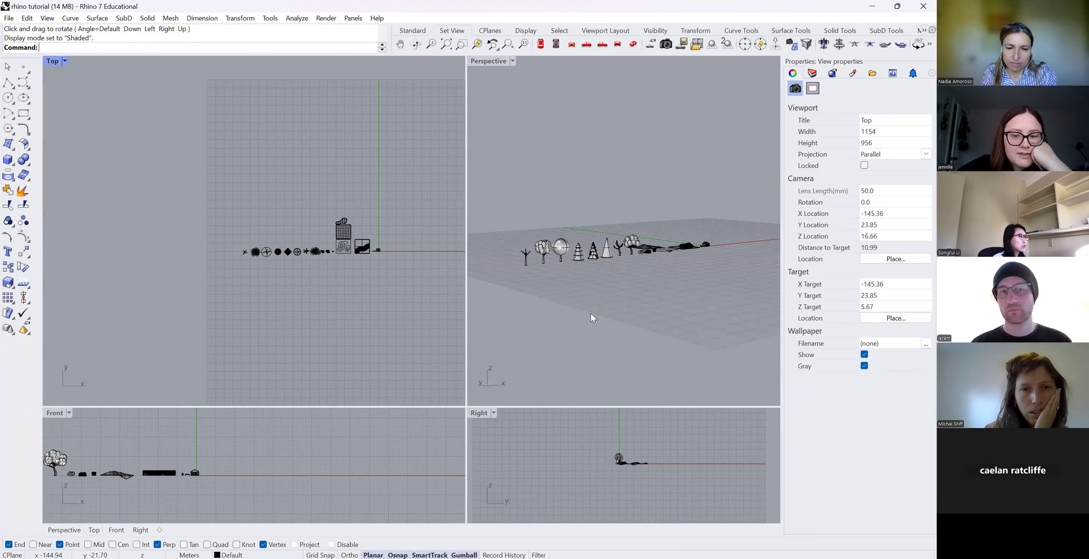
# Examine the sample trees, landforms and house along the row in Perspective and Top, up close and from farther away.
pyautogui.scroll(6, 544, 257)
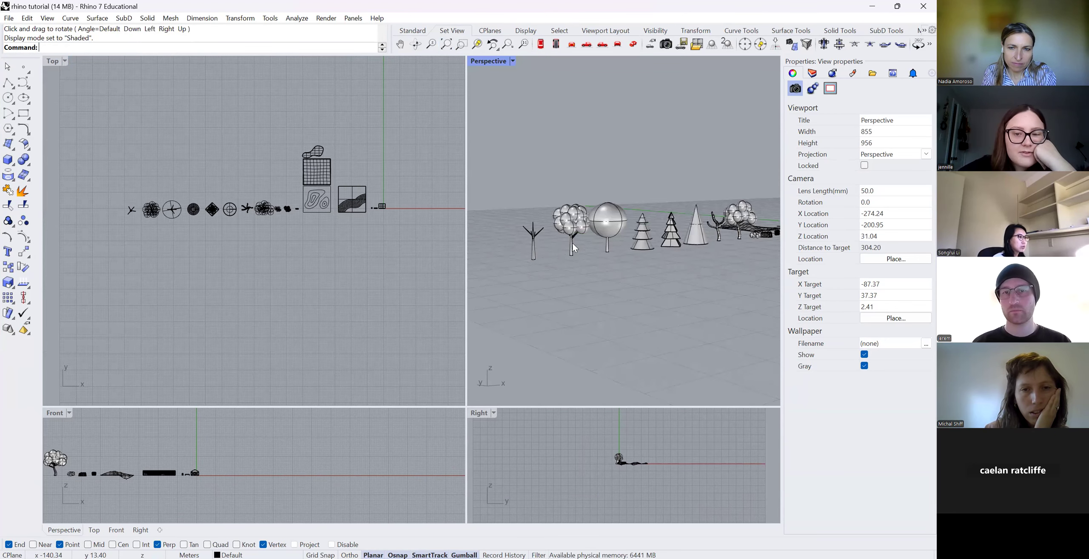
pyautogui.scroll(4, 629, 228)
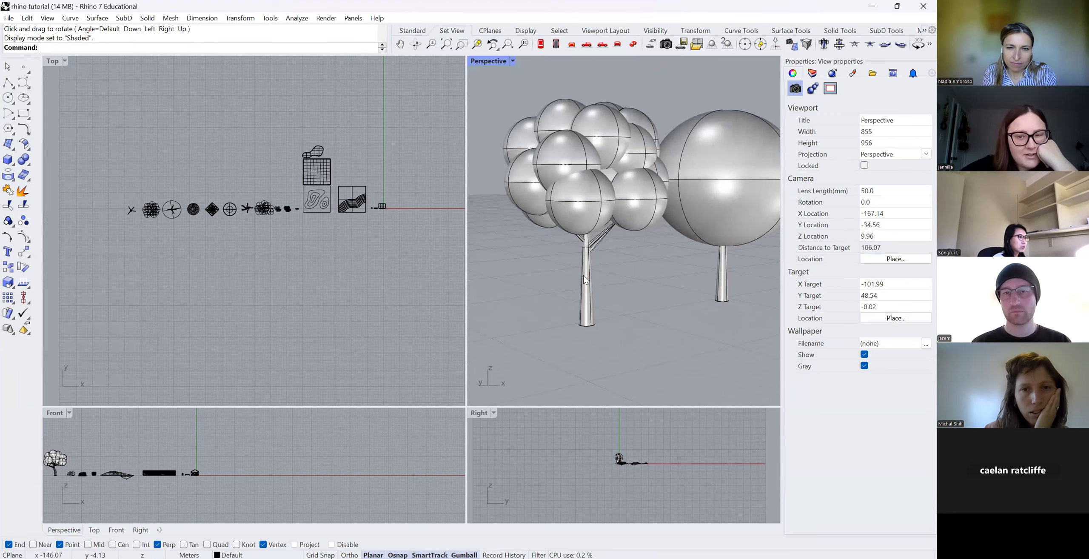
pyautogui.scroll(-2, 636, 239)
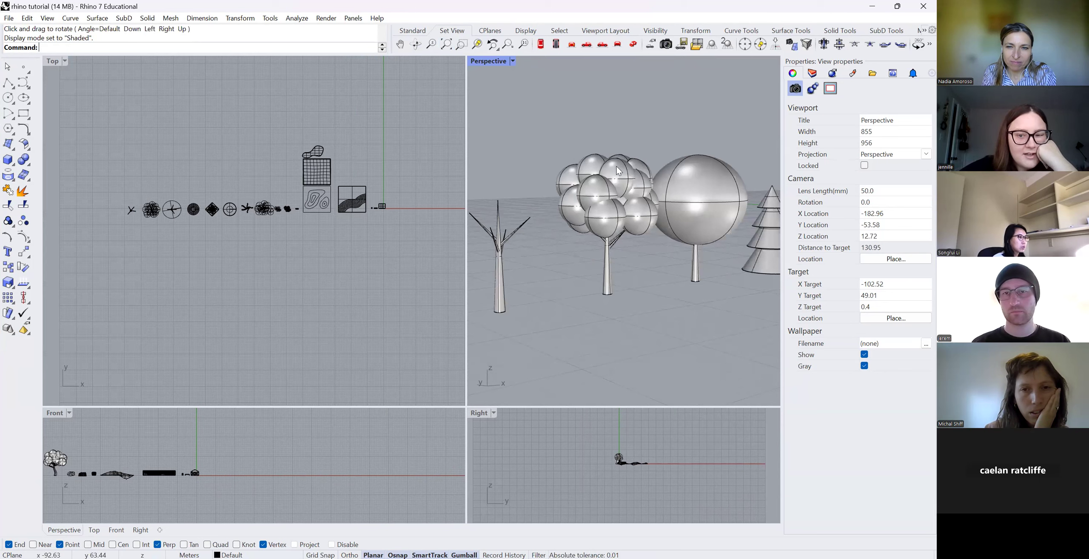
pyautogui.scroll(-2, 631, 177)
pyautogui.scroll(3, 634, 219)
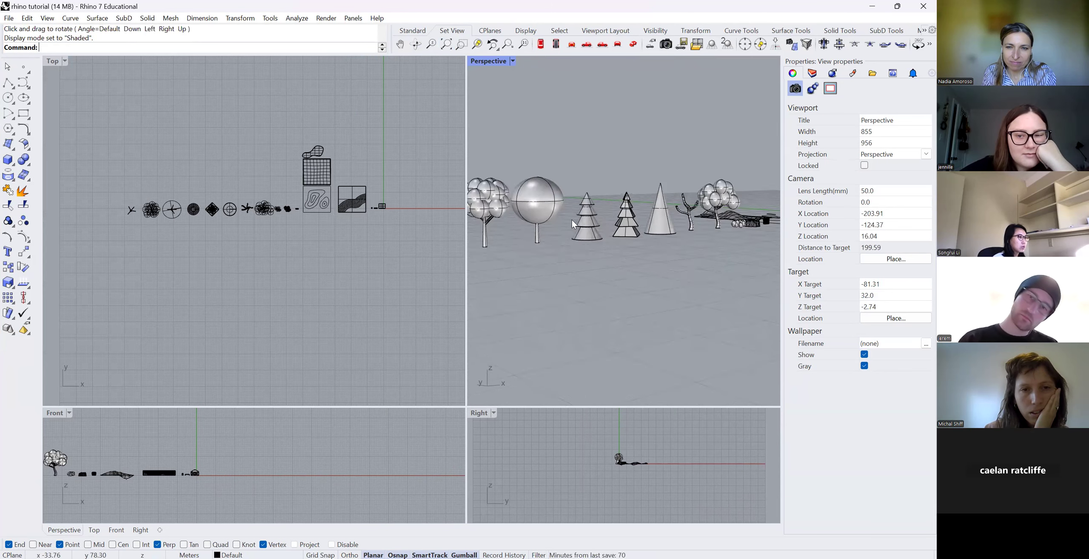
pyautogui.scroll(-3, 564, 215)
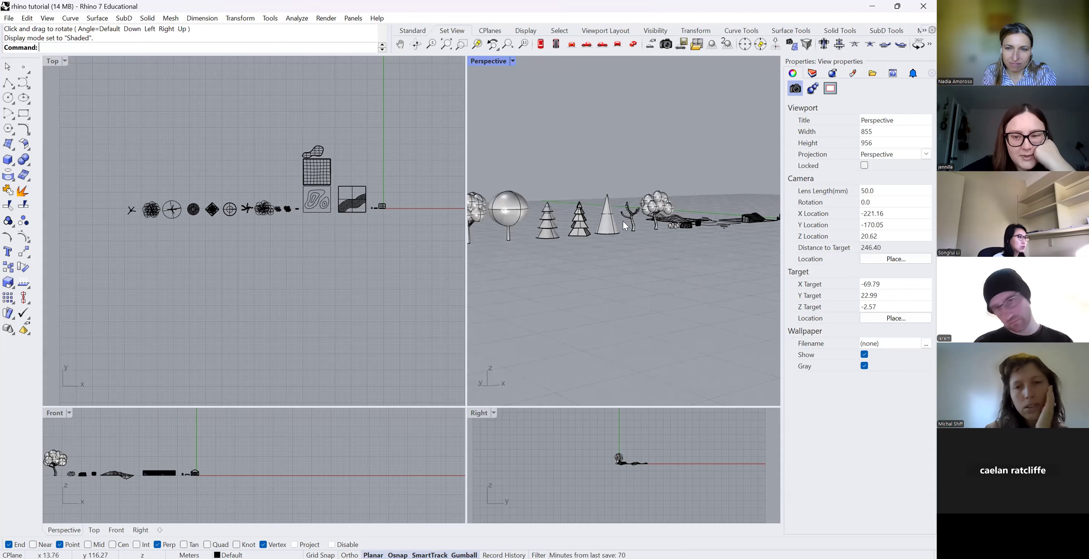
pyautogui.scroll(2, 553, 208)
pyautogui.scroll(-2, 553, 207)
pyautogui.scroll(2, 624, 208)
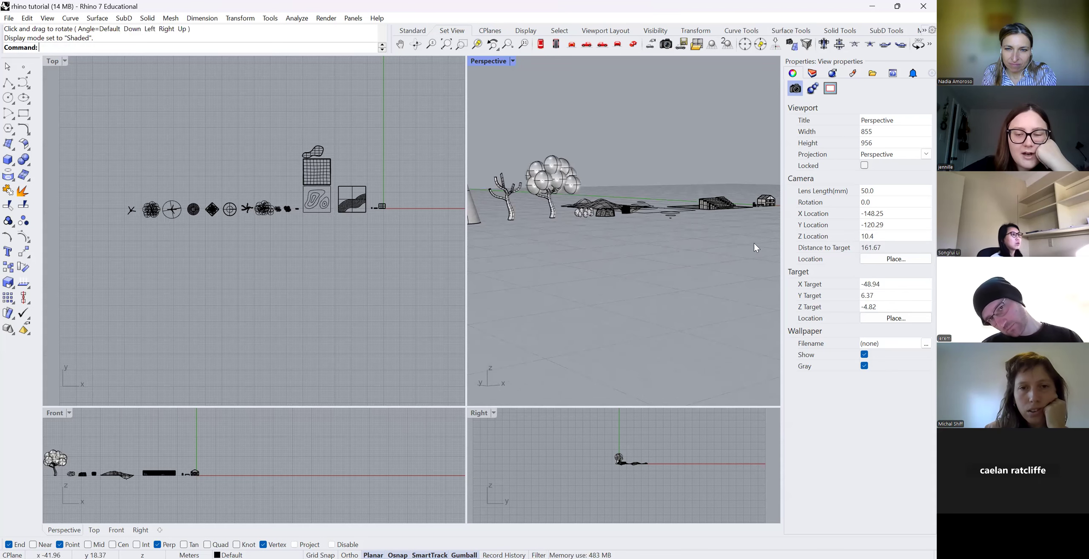
pyautogui.scroll(-2, 566, 209)
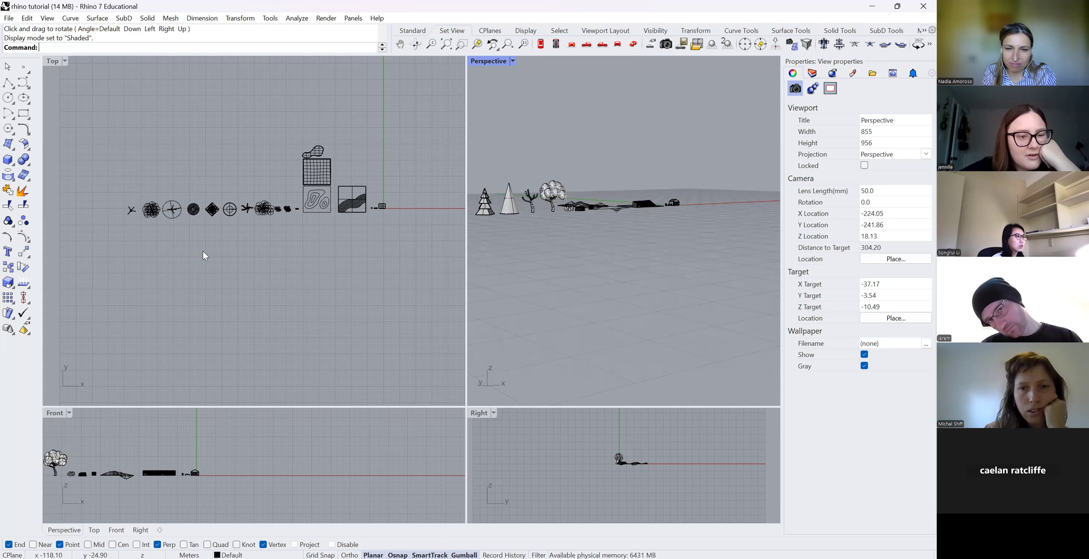
pyautogui.scroll(-3, 751, 279)
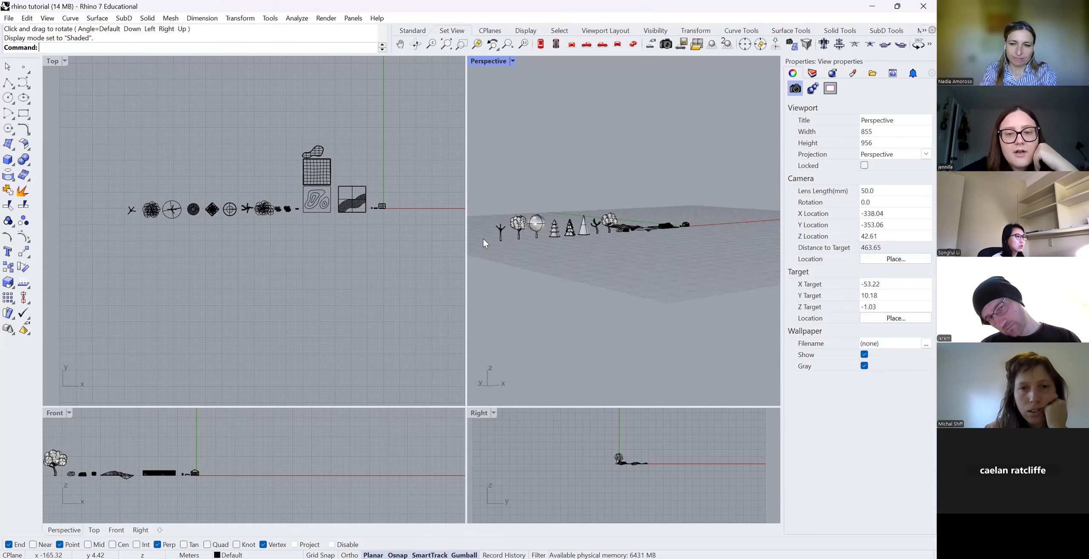
pyautogui.scroll(4, 486, 243)
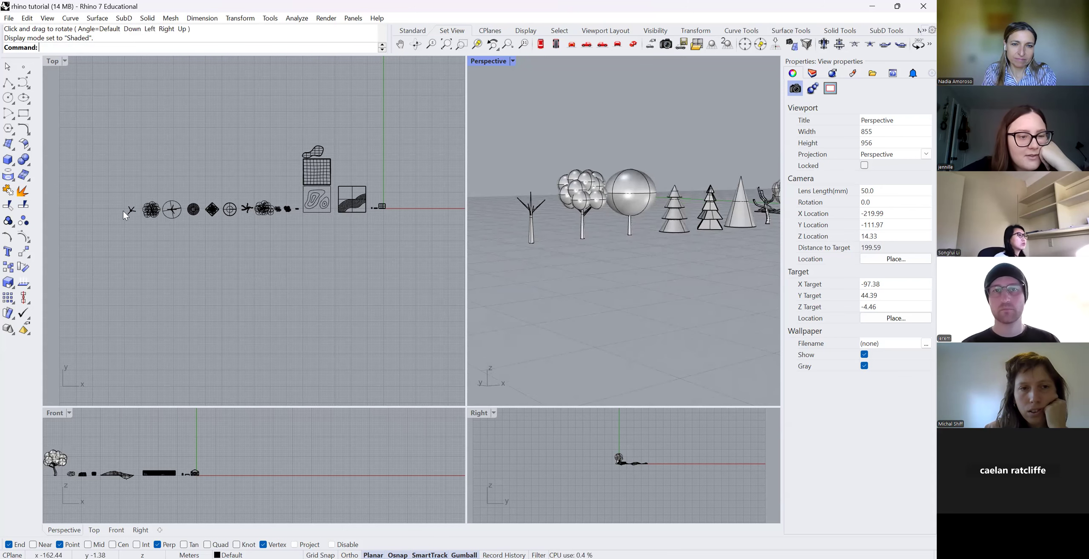
pyautogui.scroll(5, 123, 211)
pyautogui.scroll(-5, 460, 257)
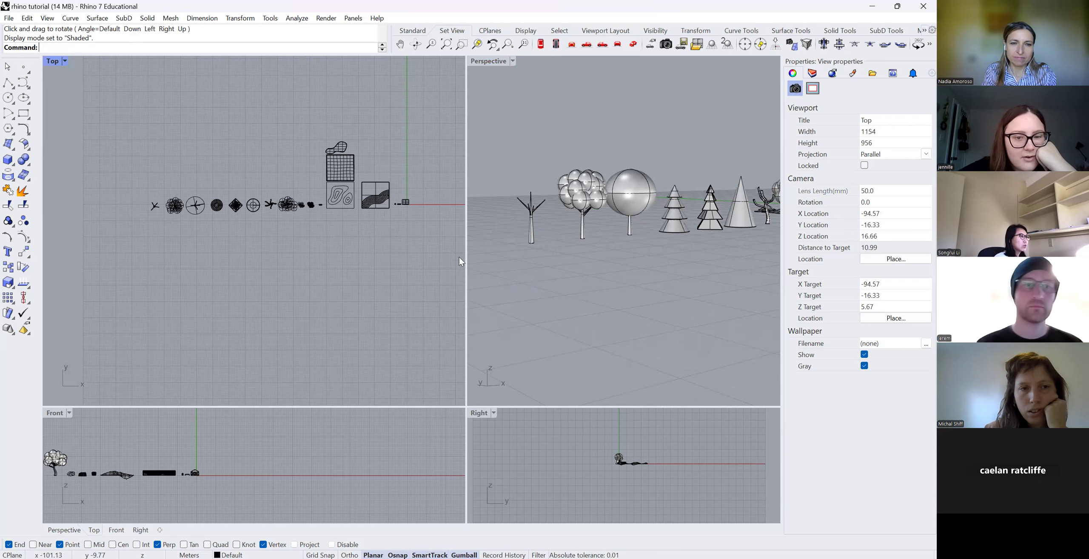
# Start a solid cone on the X axis beside the house in Top and set its base diameter to 1 m.
pyautogui.moveTo(352, 214); pyautogui.dragTo(298, 282, button='right')
pyautogui.scroll(-2, 295, 279)
pyautogui.scroll(4, 310, 371)
pyautogui.scroll(-10, 558, 263)
pyautogui.scroll(2, 671, 260)
pyautogui.scroll(-4, 754, 246)
pyautogui.scroll(8, 639, 235)
pyautogui.scroll(2, 564, 251)
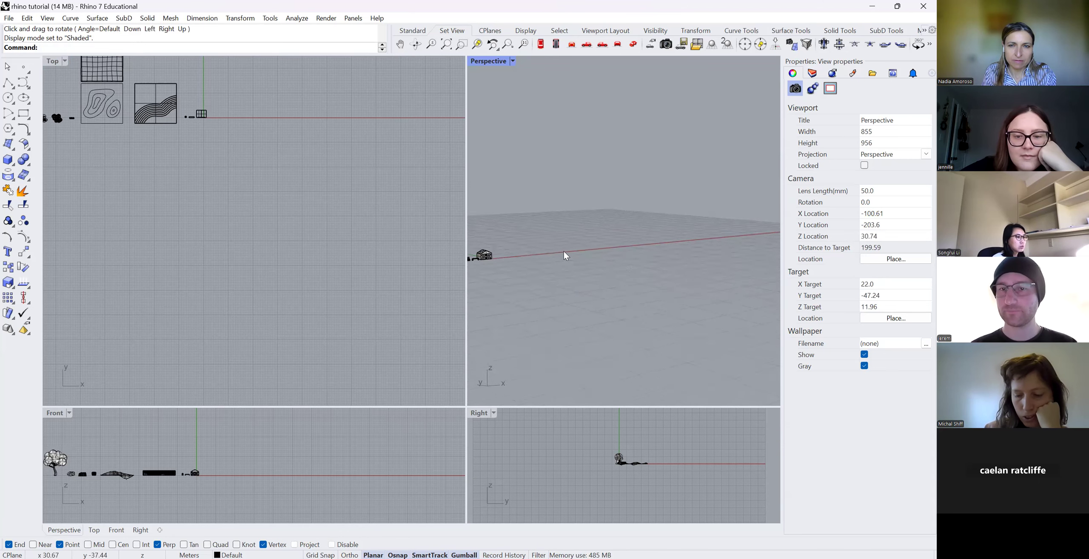
pyautogui.scroll(4, 216, 112)
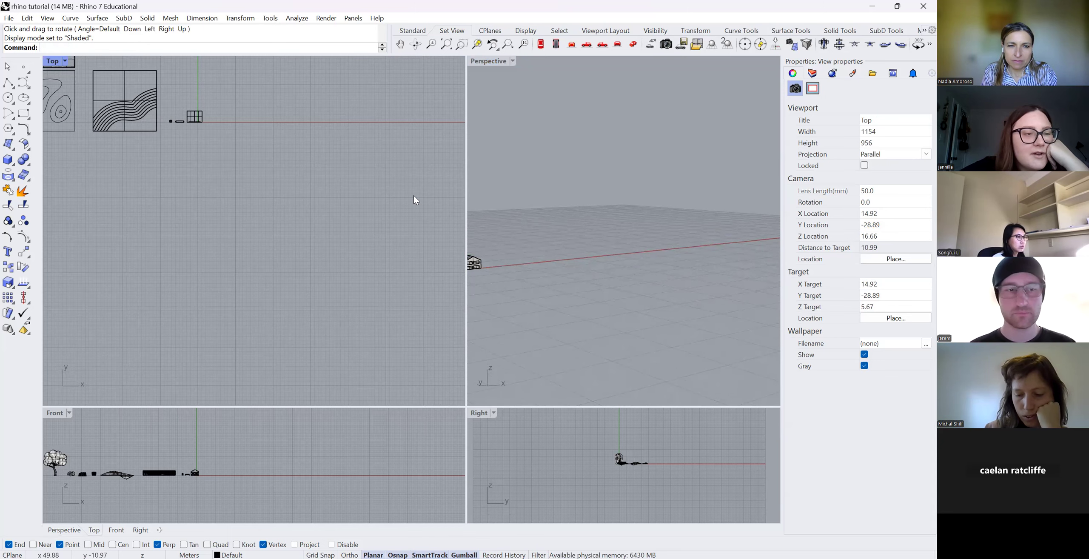
pyautogui.click(14, 166)
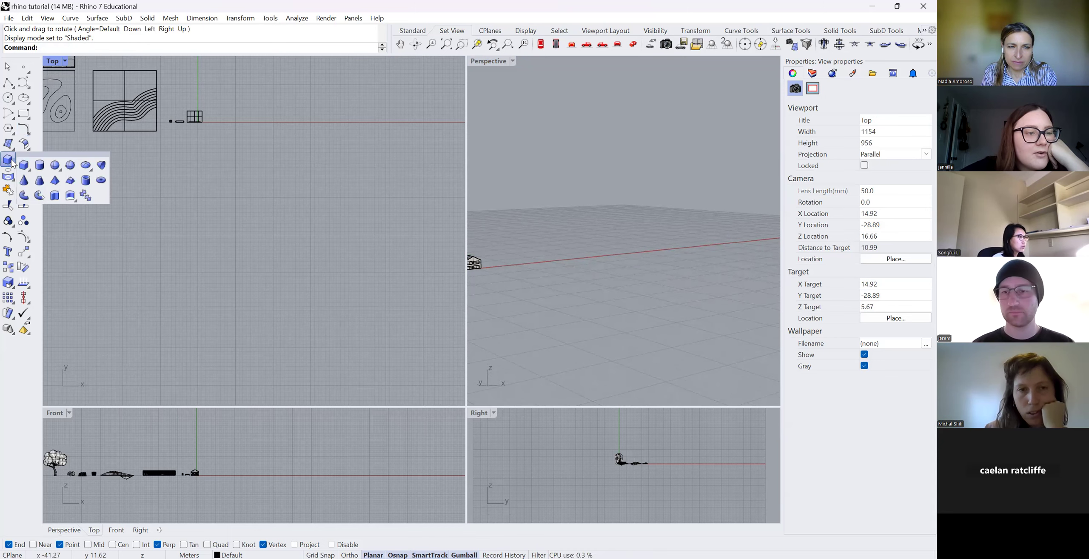
pyautogui.click(25, 181)
pyautogui.scroll(4, 221, 115)
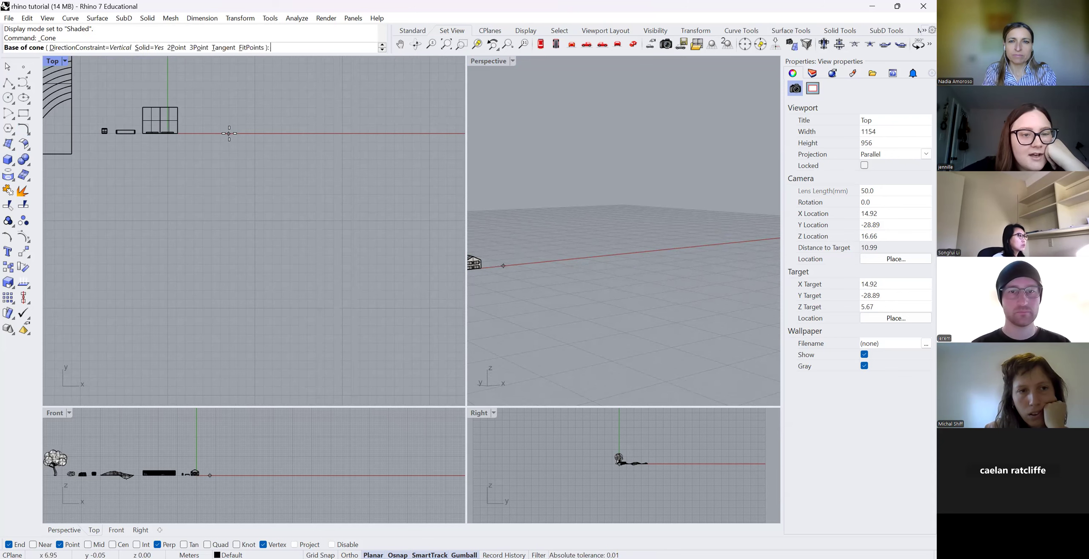
pyautogui.click(229, 133)
pyautogui.scroll(2, 234, 124)
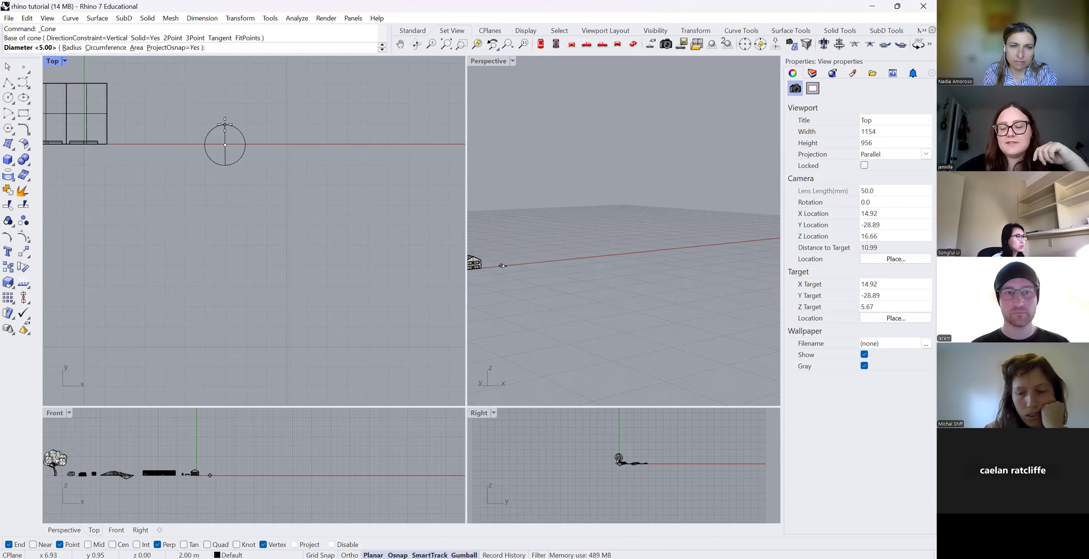
pyautogui.write('1')
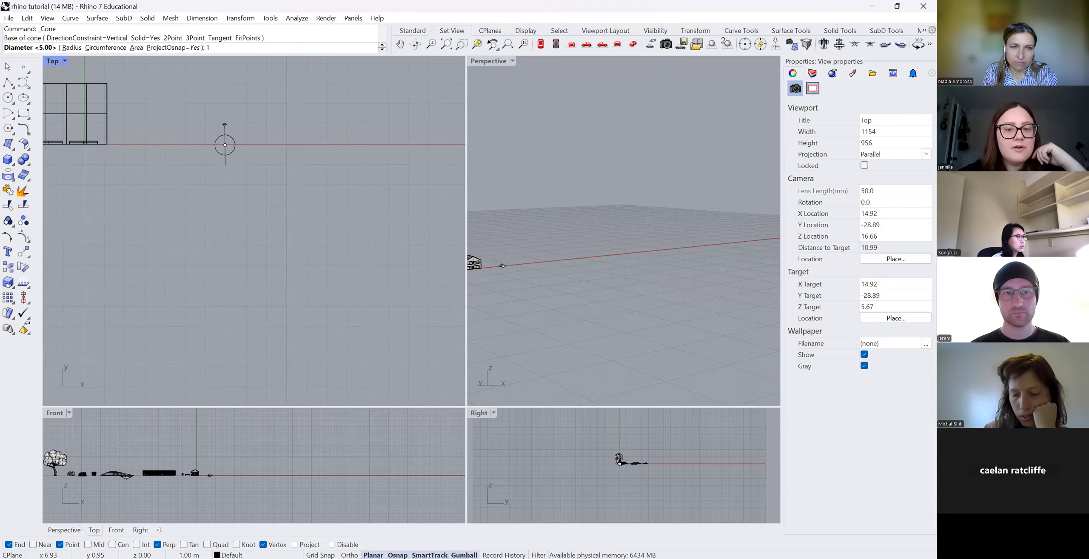
pyautogui.press('Return')
# Set the cone's height to 15 m in Perspective to finish the tree trunk.
pyautogui.scroll(-4, 531, 263)
pyautogui.scroll(7, 517, 255)
pyautogui.scroll(-3, 560, 250)
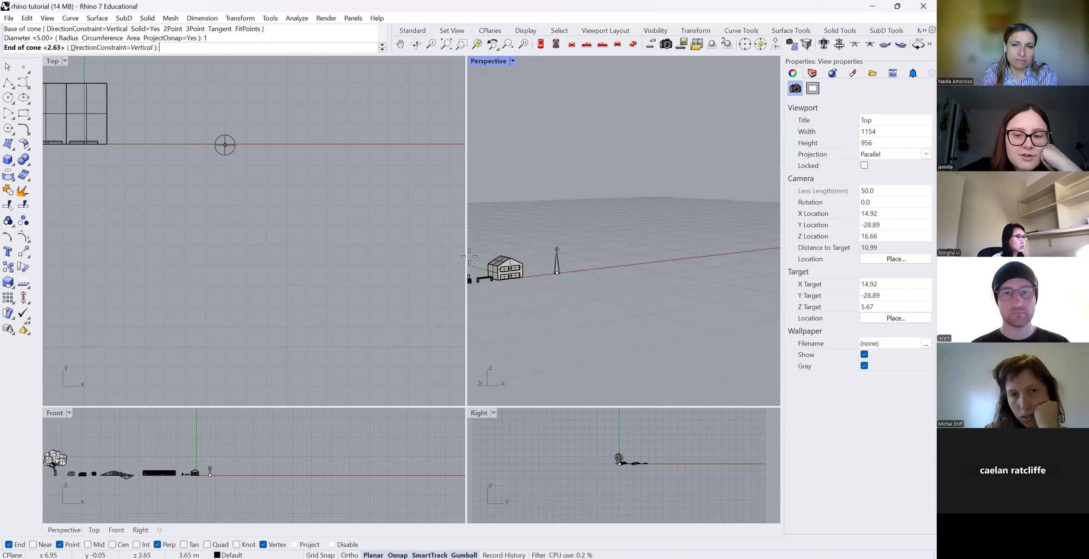
pyautogui.scroll(4, 553, 251)
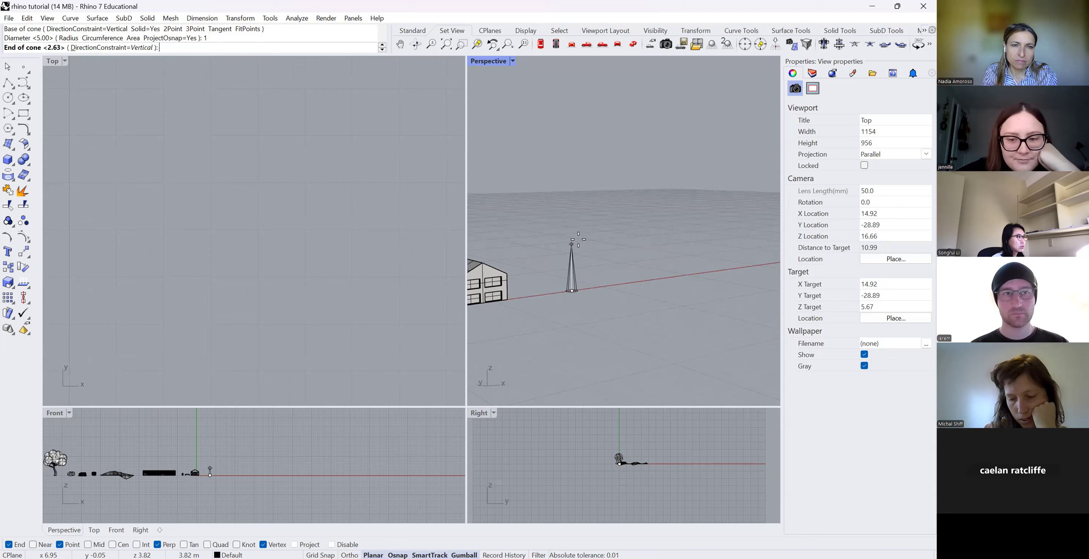
pyautogui.write('15')
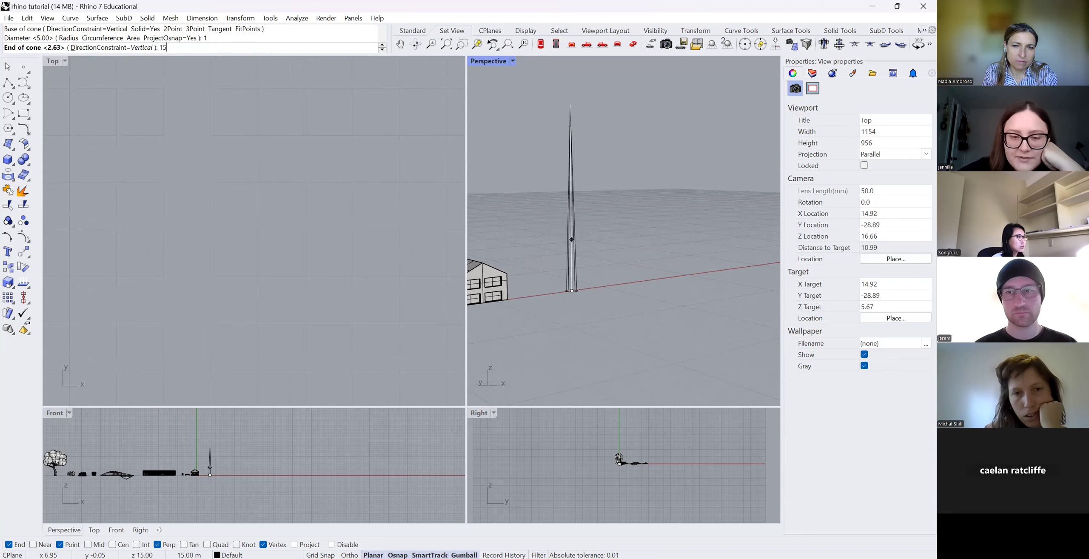
pyautogui.press('Return')
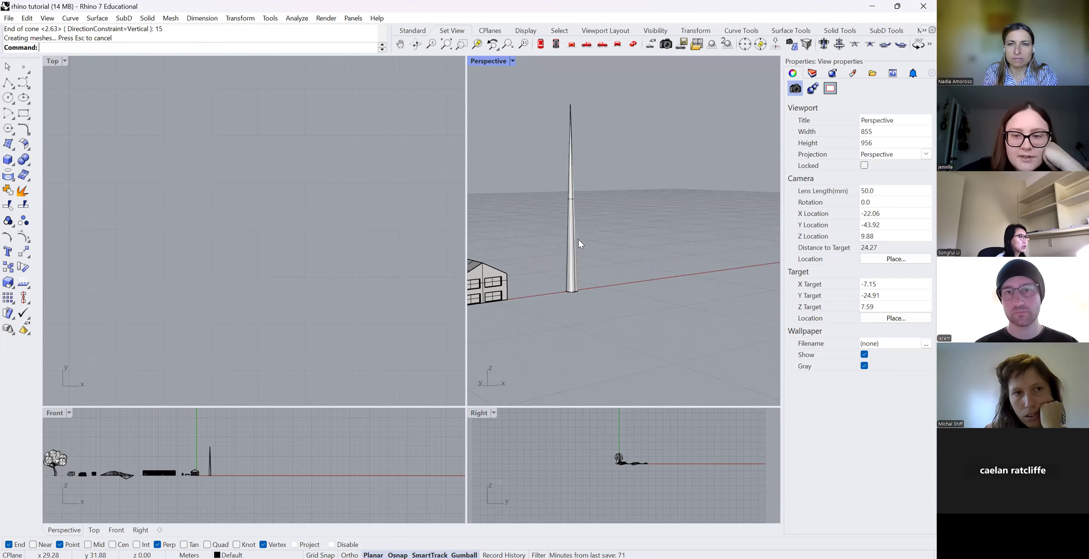
# Shorten the trunk cone by scaling it vertically with the Gumball, lower it back to the ground and deselect it.
pyautogui.click(572, 227)
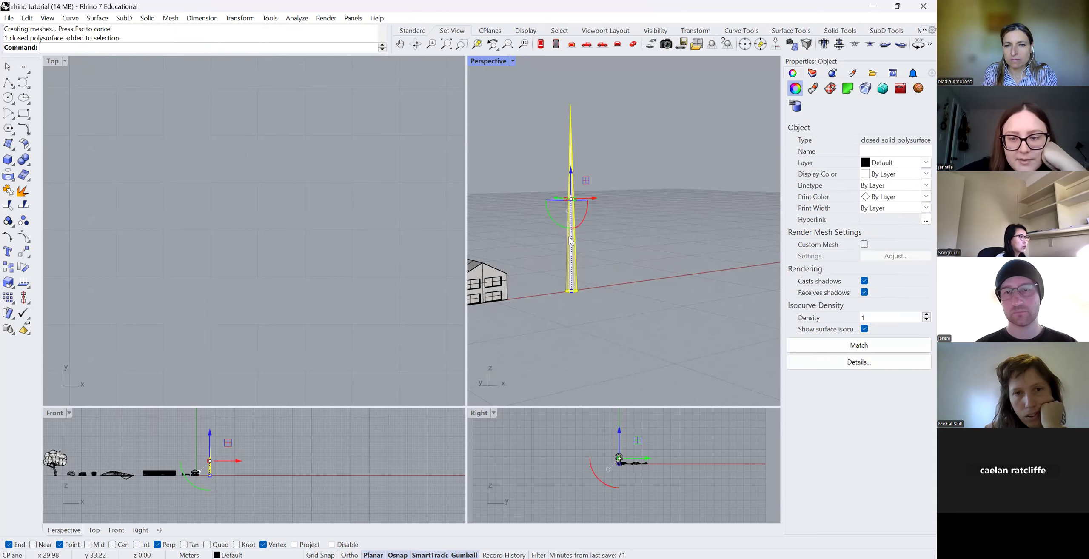
pyautogui.click(572, 291)
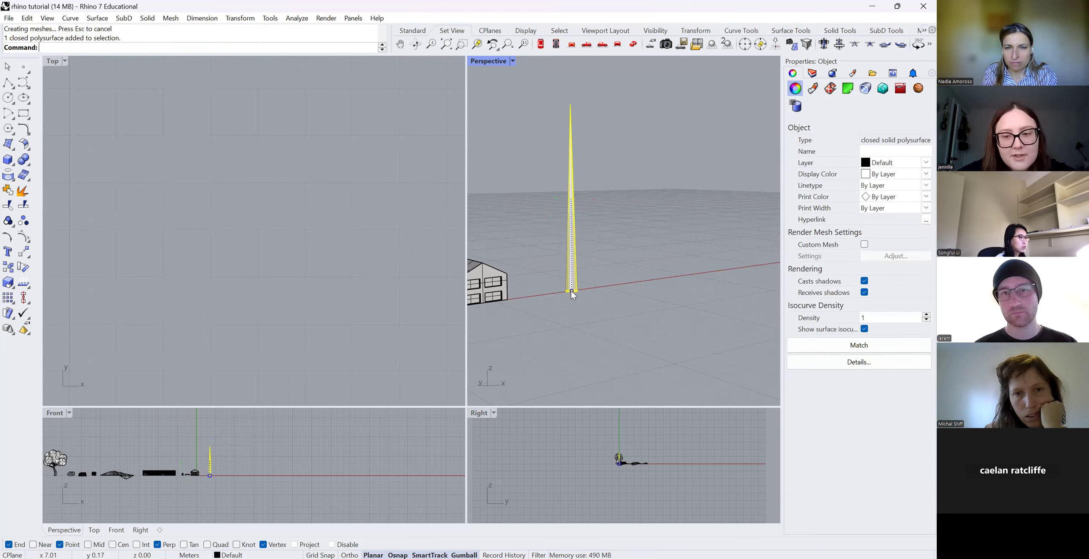
pyautogui.moveTo(571, 291); pyautogui.dragTo(575, 257)
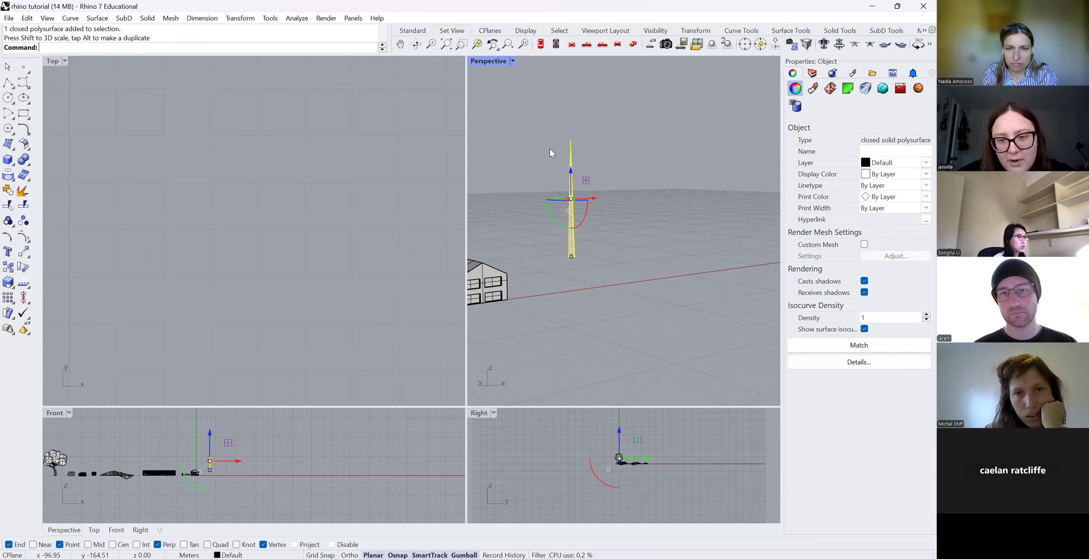
pyautogui.moveTo(572, 172); pyautogui.dragTo(578, 208)
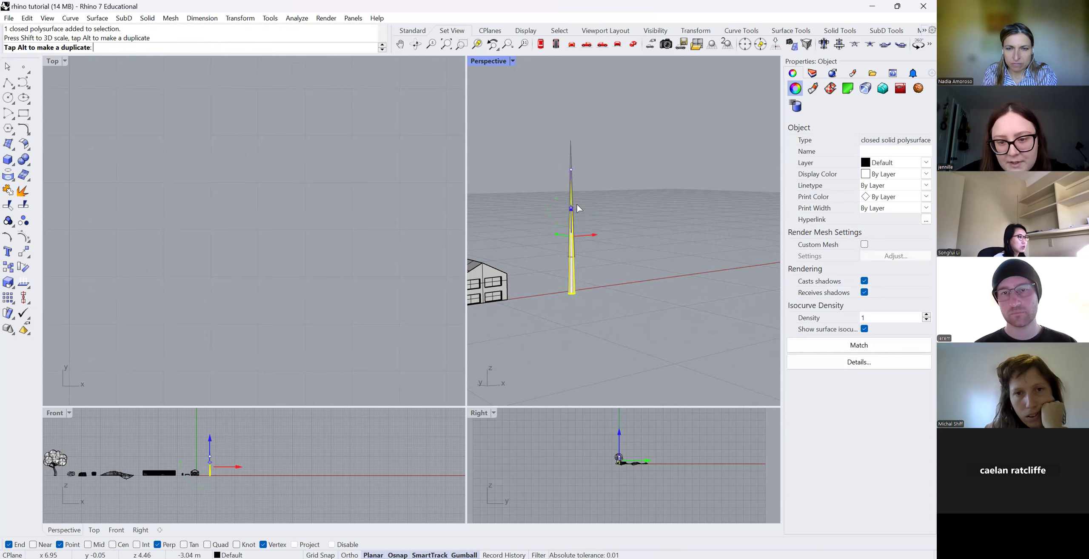
pyautogui.moveTo(640, 314); pyautogui.dragTo(645, 320)
pyautogui.click(644, 320)
# Duplicate the trunk cone with the Gumball and place the copy beside it along the X axis.
pyautogui.scroll(3, 555, 240)
pyautogui.scroll(-7, 570, 259)
pyautogui.scroll(-12, 144, 160)
pyautogui.scroll(12, 200, 201)
pyautogui.scroll(-6, 308, 264)
pyautogui.scroll(6, 308, 264)
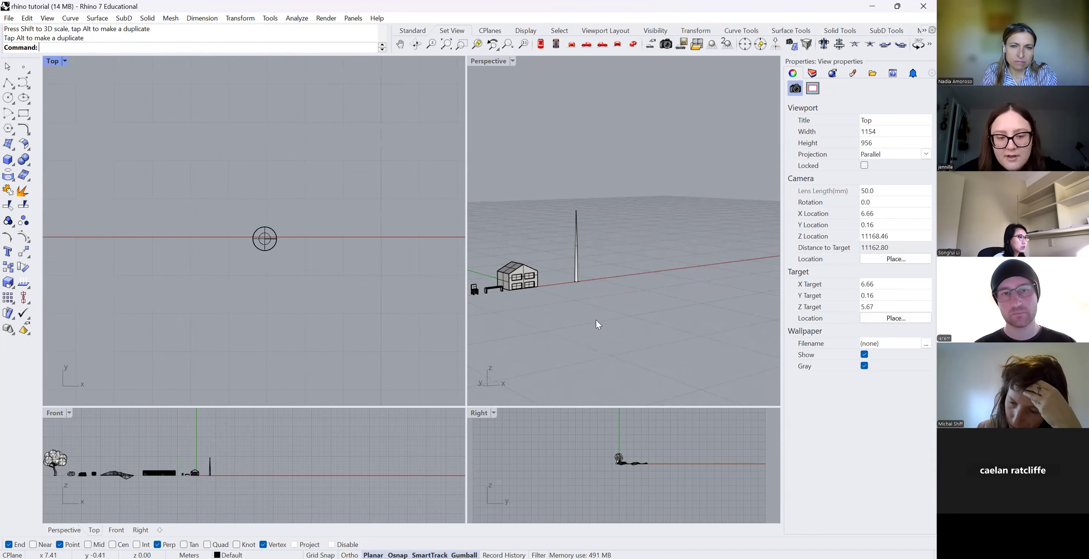
pyautogui.scroll(-5, 323, 436)
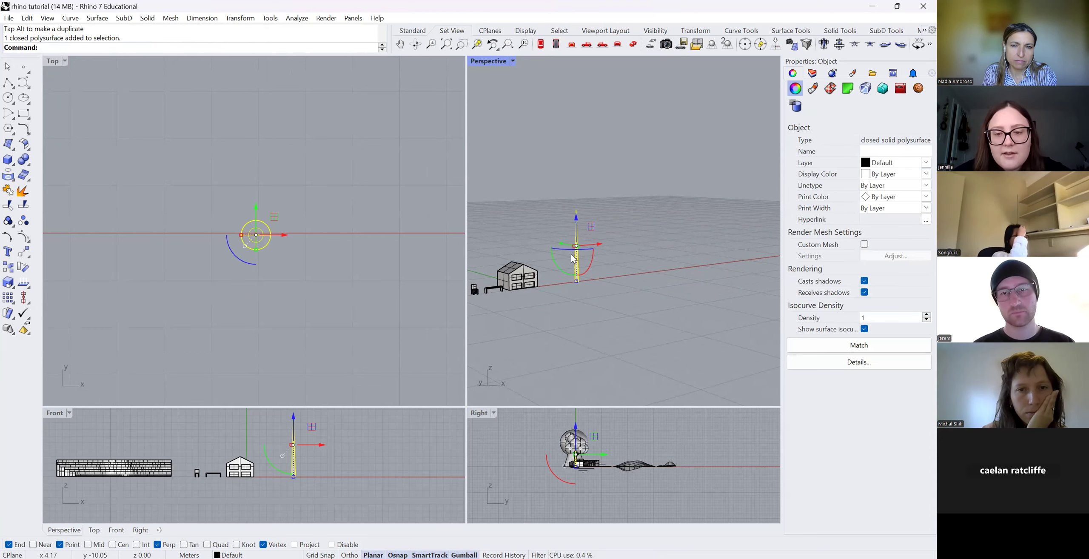
pyautogui.moveTo(599, 243); pyautogui.dragTo(618, 243)
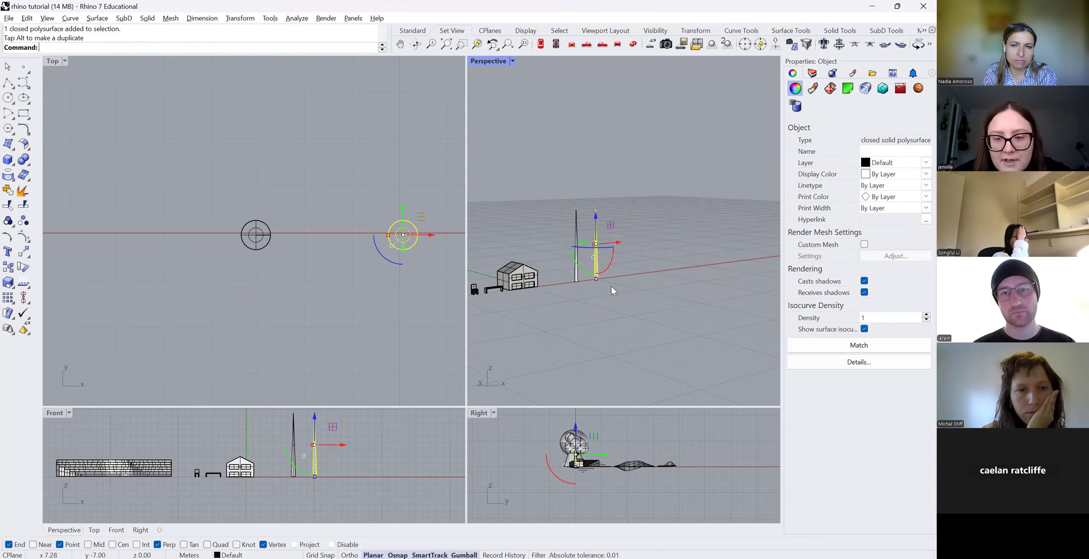
pyautogui.scroll(7, 597, 269)
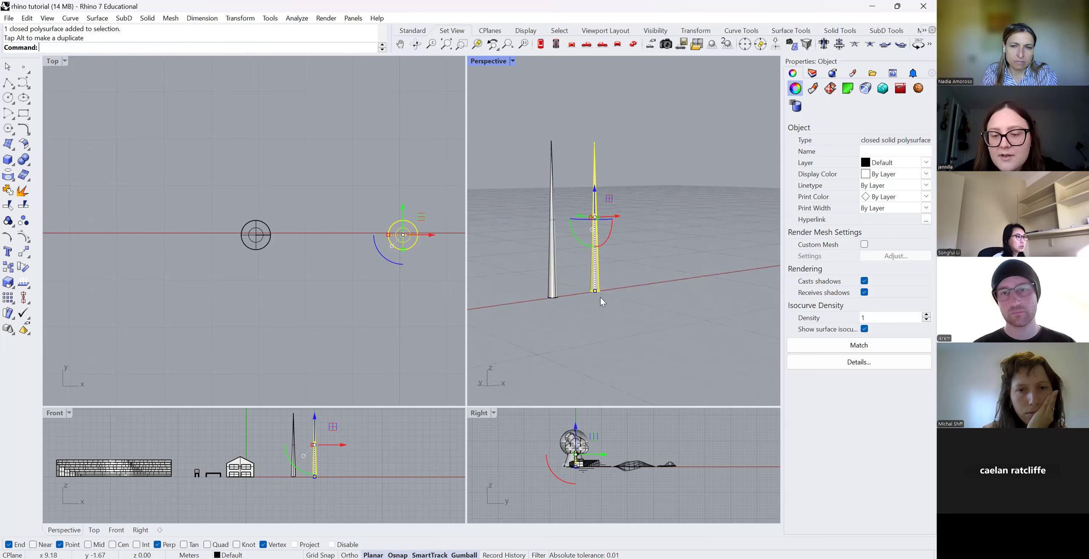
# Scale the copied cone shorter, tilt it diagonally and move its base against the trunk in Front as a branch.
pyautogui.moveTo(596, 290); pyautogui.dragTo(595, 260)
pyautogui.scroll(5, 280, 452)
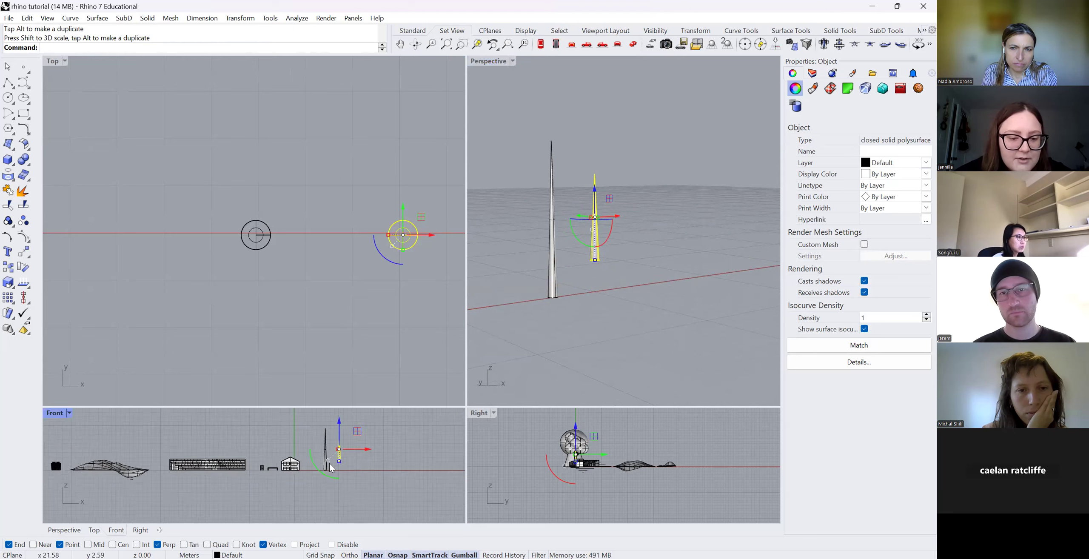
pyautogui.moveTo(341, 474)
pyautogui.mouseDown()
pyautogui.moveTo(320, 438)
pyautogui.moveTo(337, 472)
pyautogui.mouseUp()
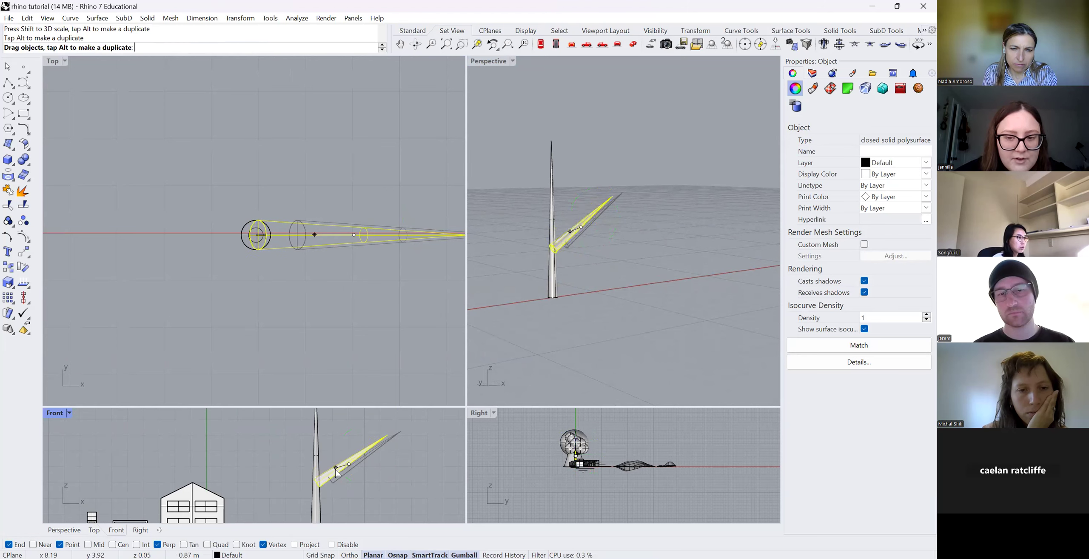
pyautogui.click(579, 347)
# Try to rescale the tilted branch with the Gumball in Front, and undo it.
pyautogui.click(349, 467)
pyautogui.moveTo(349, 488); pyautogui.dragTo(351, 485)
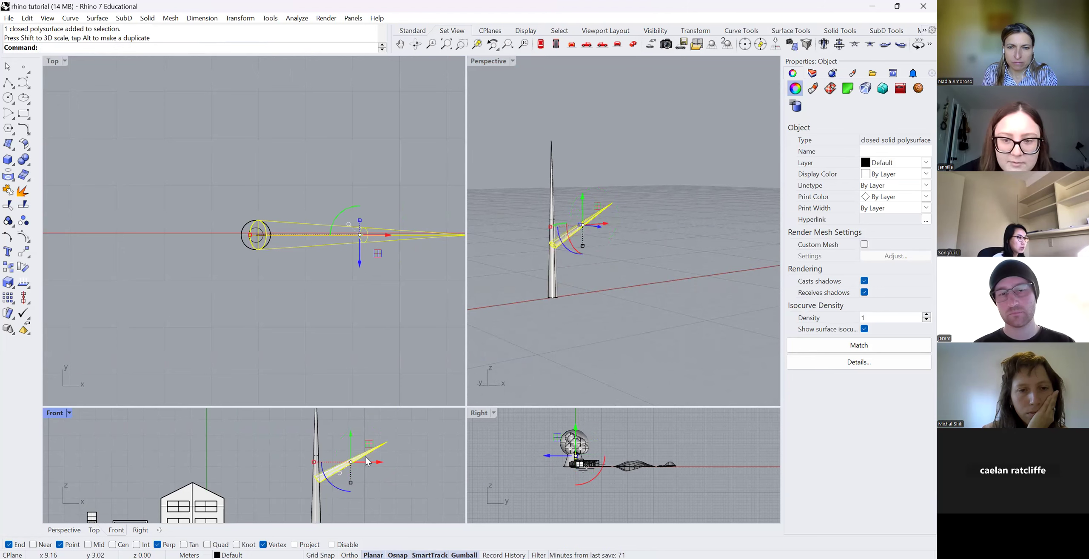
pyautogui.hotkey('ctrl', 'z')
# Make the branch smaller, move its base into the trunk in Front and deselect it.
pyautogui.click(383, 475)
pyautogui.moveTo(348, 463); pyautogui.dragTo(337, 464)
pyautogui.click(316, 291)
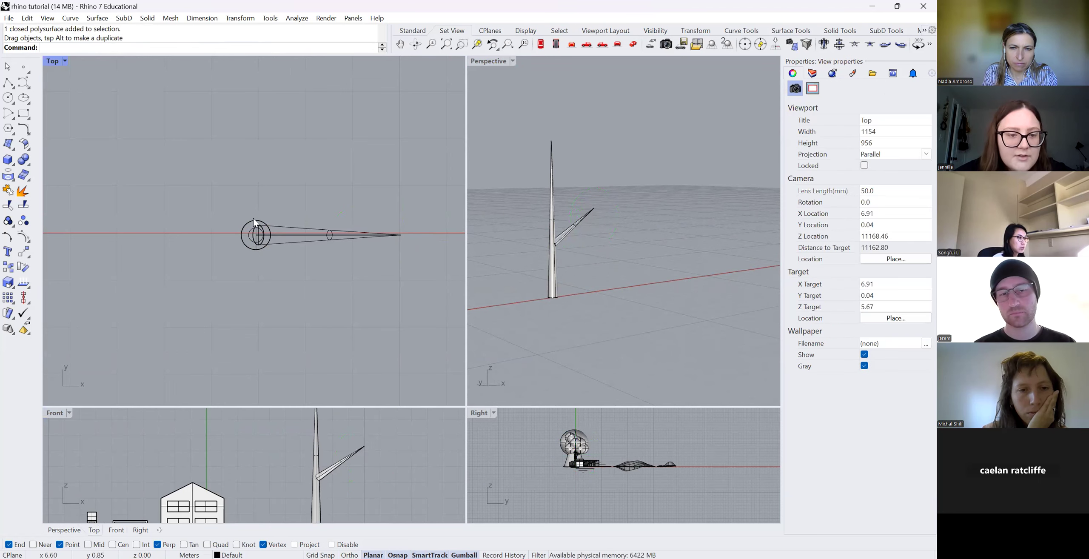
# Set the Top viewport to the Rendered display mode and select the branch cone.
pyautogui.click(64, 62)
pyautogui.click(96, 132)
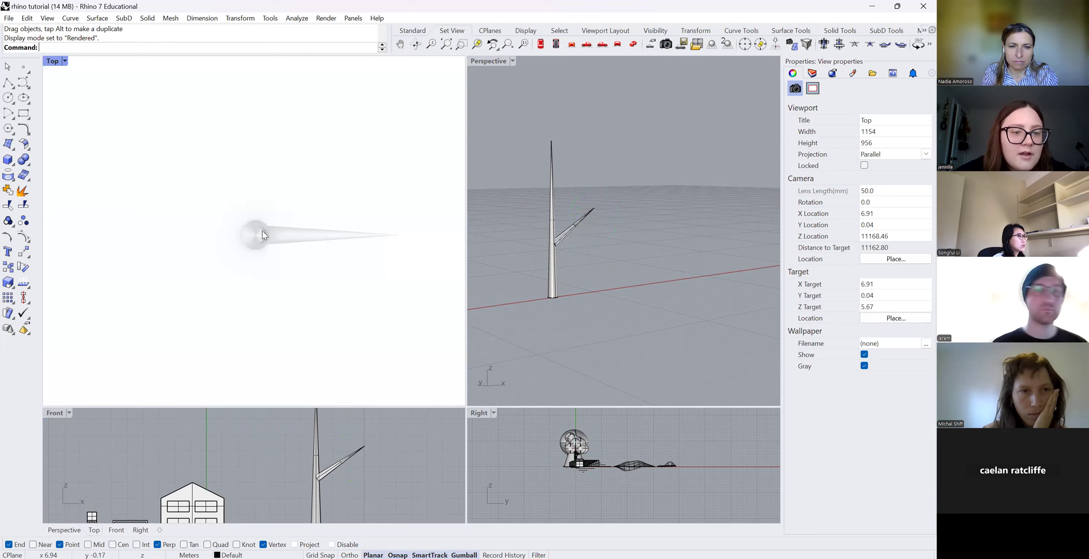
pyautogui.click(313, 247)
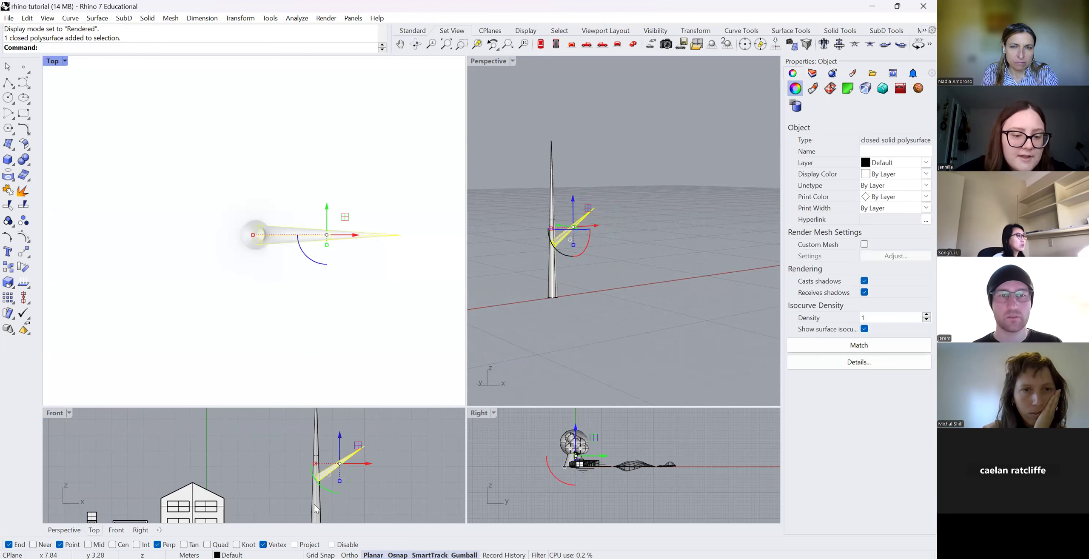
pyautogui.scroll(3, 318, 454)
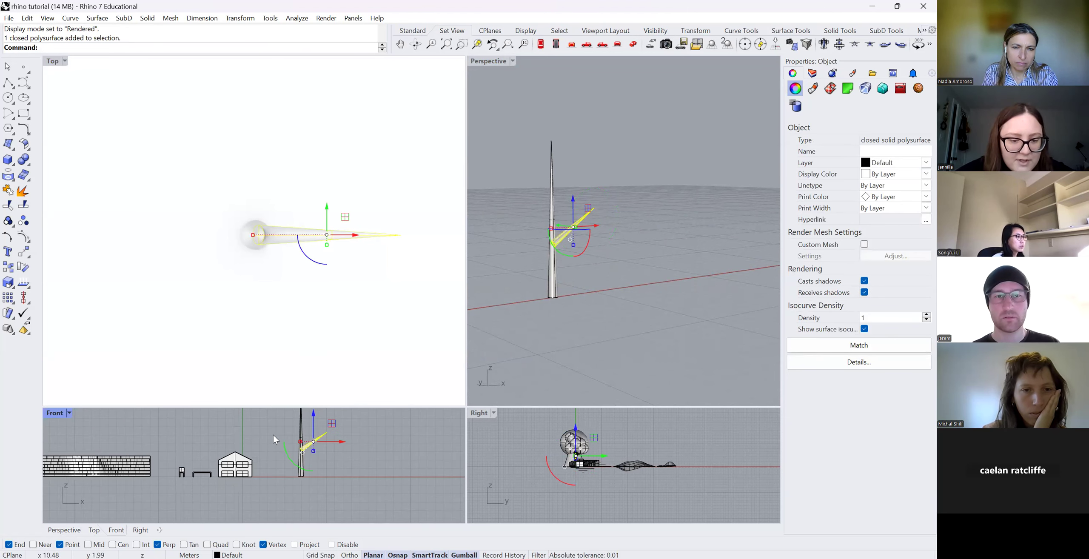
# Duplicate the branch cone, rotate the copy in Top, set its base against the trunk and raise it above the first branch.
pyautogui.scroll(-3, 343, 452)
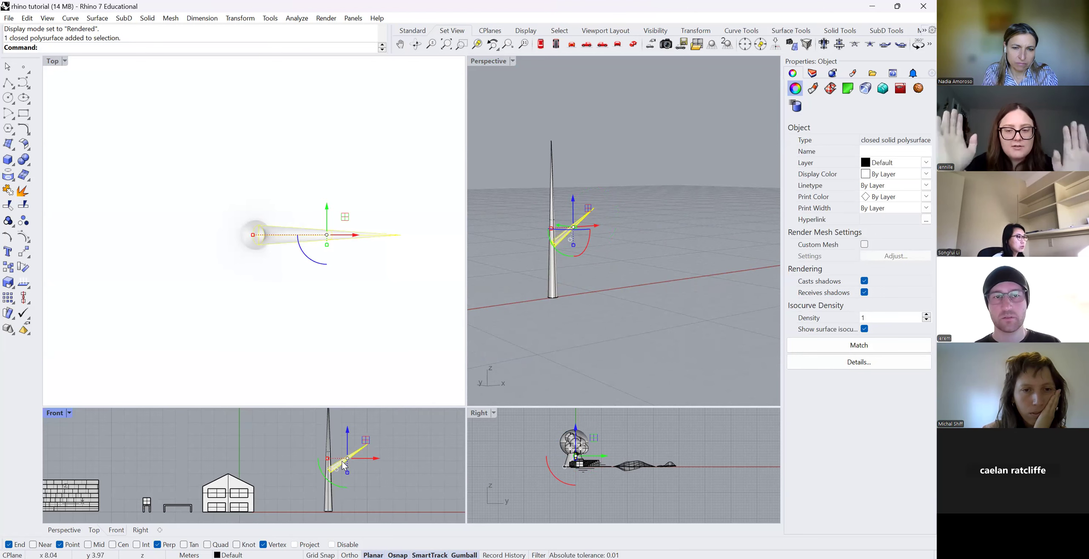
pyautogui.click(416, 44)
pyautogui.moveTo(651, 273); pyautogui.dragTo(650, 198)
pyautogui.click(249, 302)
pyautogui.click(287, 236)
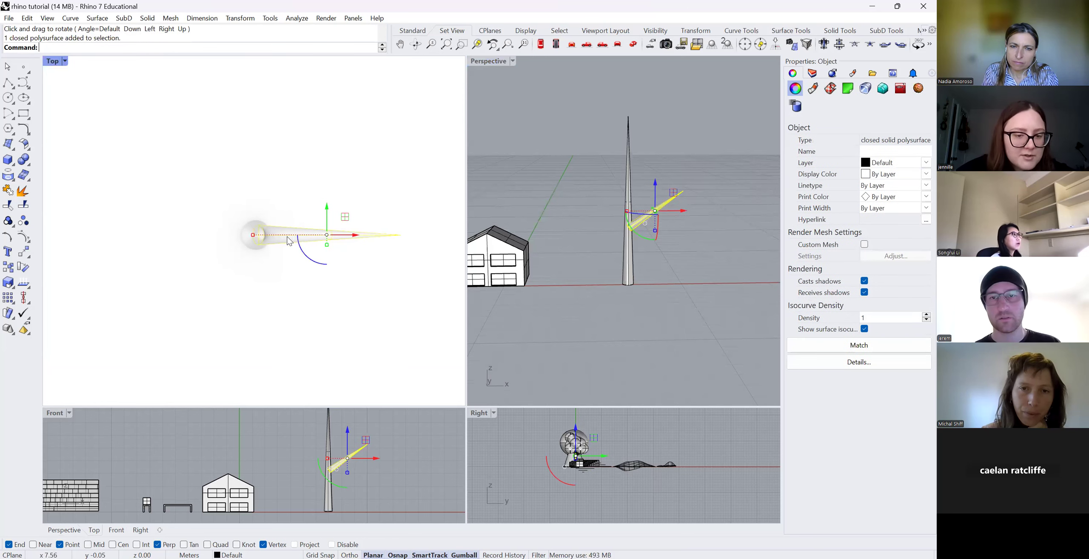
pyautogui.moveTo(332, 200); pyautogui.dragTo(328, 155)
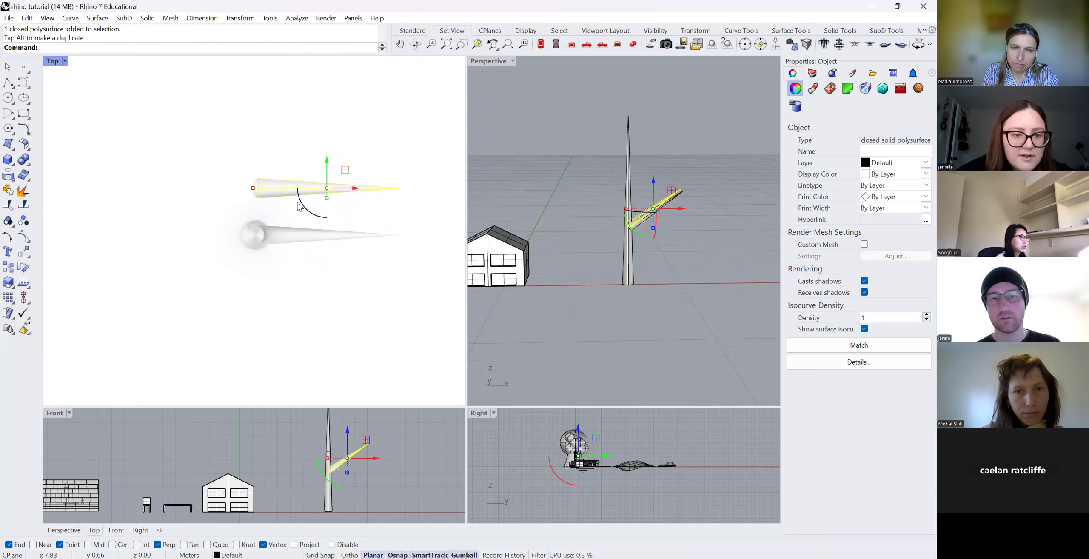
pyautogui.moveTo(301, 203); pyautogui.dragTo(328, 218)
pyautogui.moveTo(307, 218); pyautogui.dragTo(267, 209)
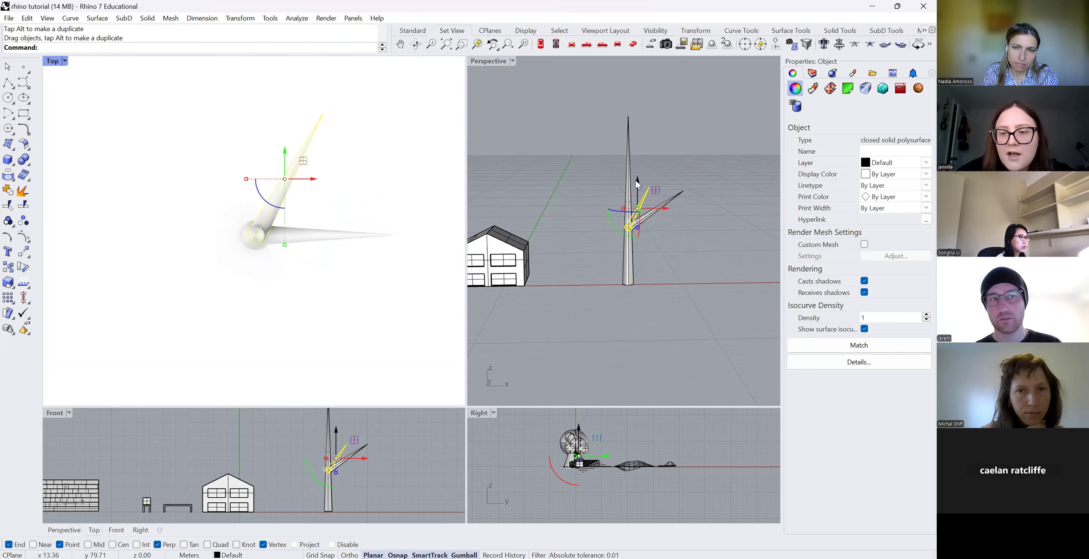
pyautogui.moveTo(639, 179); pyautogui.dragTo(646, 163)
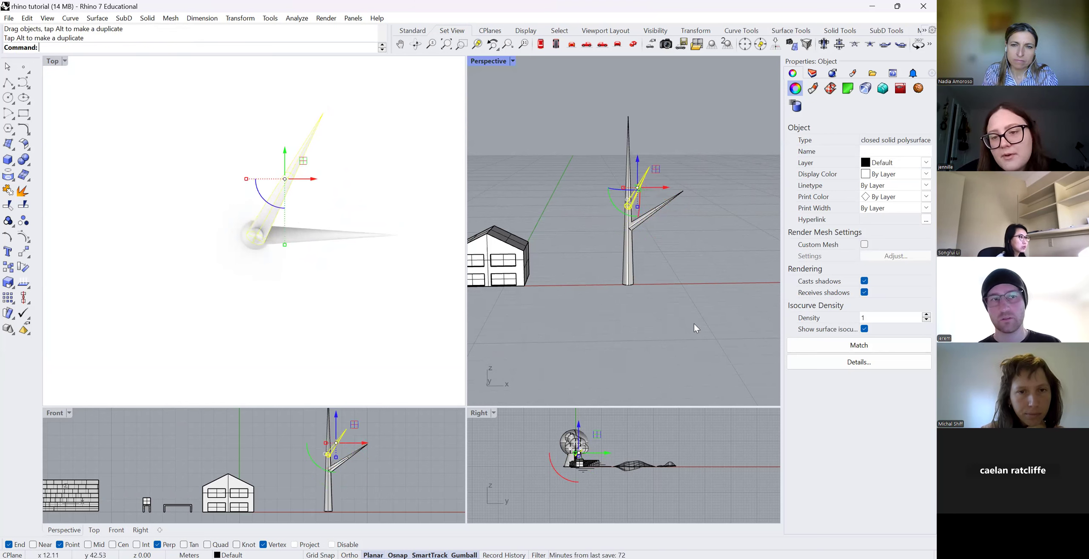
pyautogui.click(495, 209)
# Copy the second branch and rotate the copy in Top to point opposite the first branch, with its base in the trunk.
pyautogui.click(286, 188)
pyautogui.hotkey('ctrl', 'c')
pyautogui.hotkey('ctrl', 'v')
pyautogui.moveTo(259, 202); pyautogui.dragTo(241, 233)
pyautogui.moveTo(603, 162)
pyautogui.mouseDown()
pyautogui.moveTo(607, 151)
pyautogui.moveTo(606, 162)
pyautogui.mouseUp()
pyautogui.click(662, 258)
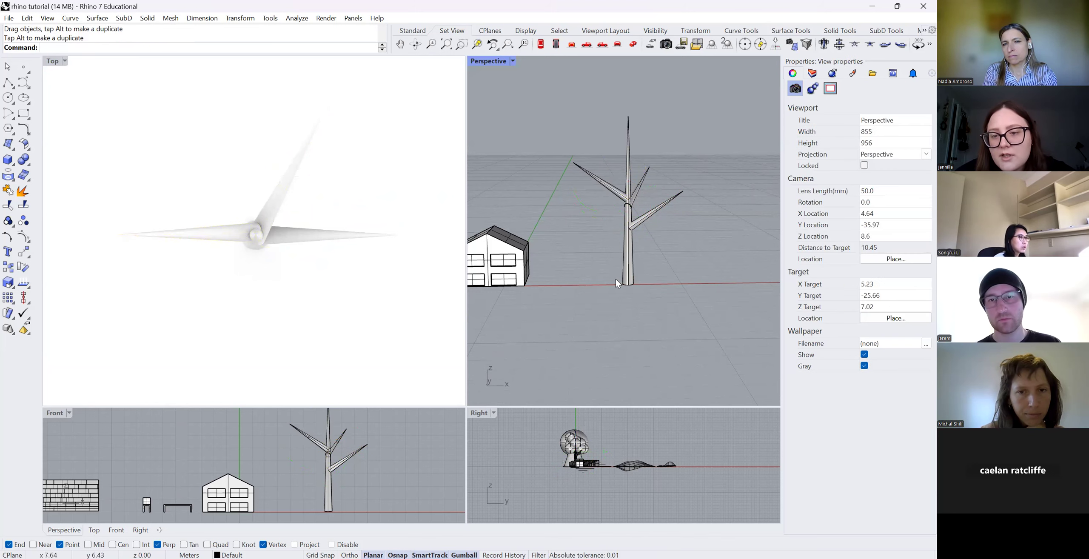
# Copy the third branch, rotate it in Top opposite the second branch, move its base into the trunk and lower it.
pyautogui.click(219, 237)
pyautogui.hotkey('ctrl', 'c')
pyautogui.hotkey('ctrl', 'v')
pyautogui.moveTo(171, 256); pyautogui.dragTo(215, 290)
pyautogui.moveTo(209, 180); pyautogui.dragTo(255, 250)
pyautogui.moveTo(621, 158); pyautogui.dragTo(623, 183)
pyautogui.click(719, 317)
# Raise the third branch slightly on the trunk in Perspective.
pyautogui.moveTo(592, 256); pyautogui.dragTo(574, 185, button='right')
pyautogui.click(598, 201)
pyautogui.click(596, 198)
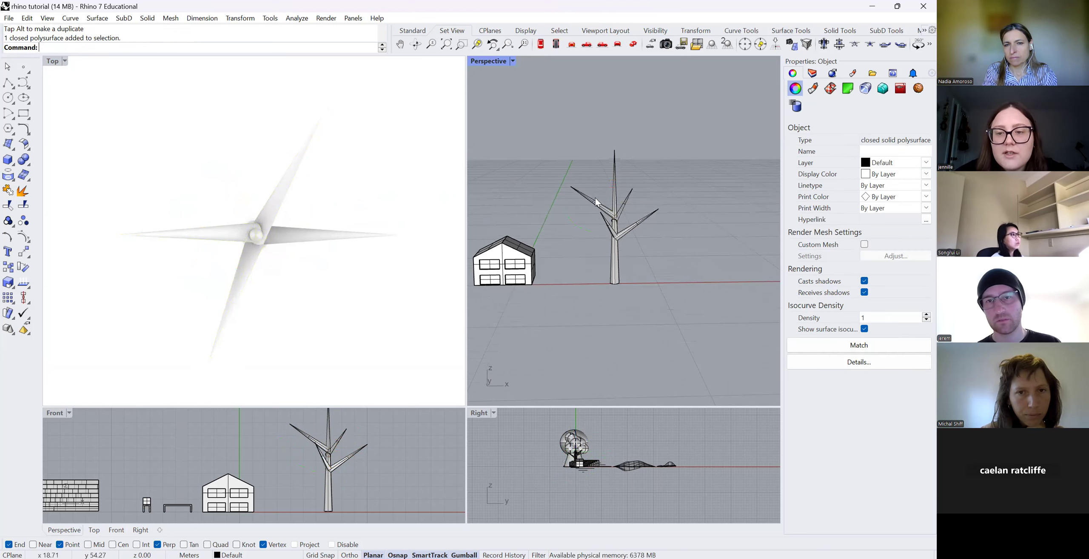
pyautogui.click(599, 204)
pyautogui.moveTo(598, 178); pyautogui.dragTo(600, 174)
pyautogui.click(714, 266)
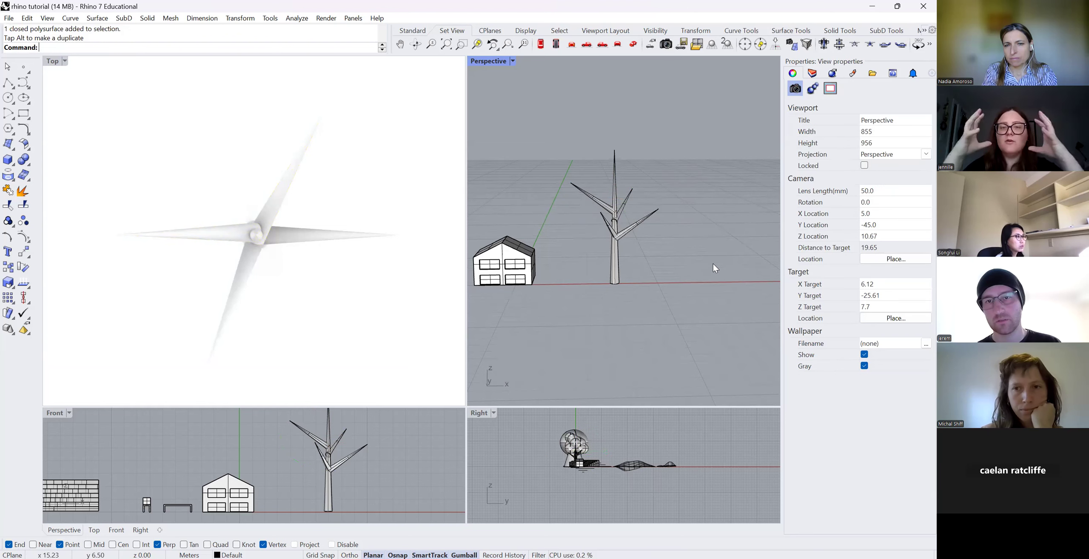
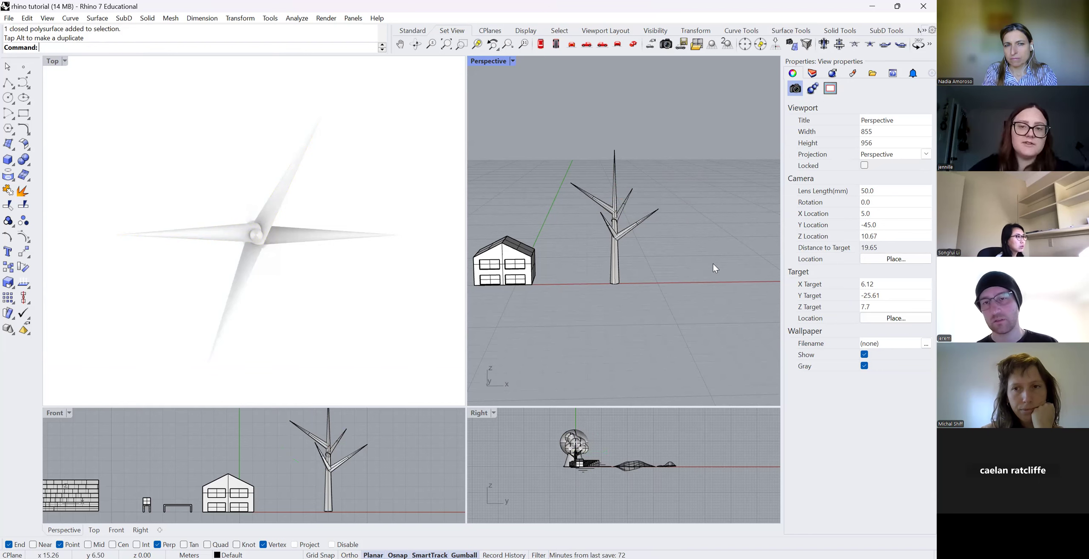
# Examine the finished example trees in Perspective, comparing the clustered-sphere canopy with the single-sphere one.
pyautogui.scroll(5, 573, 216)
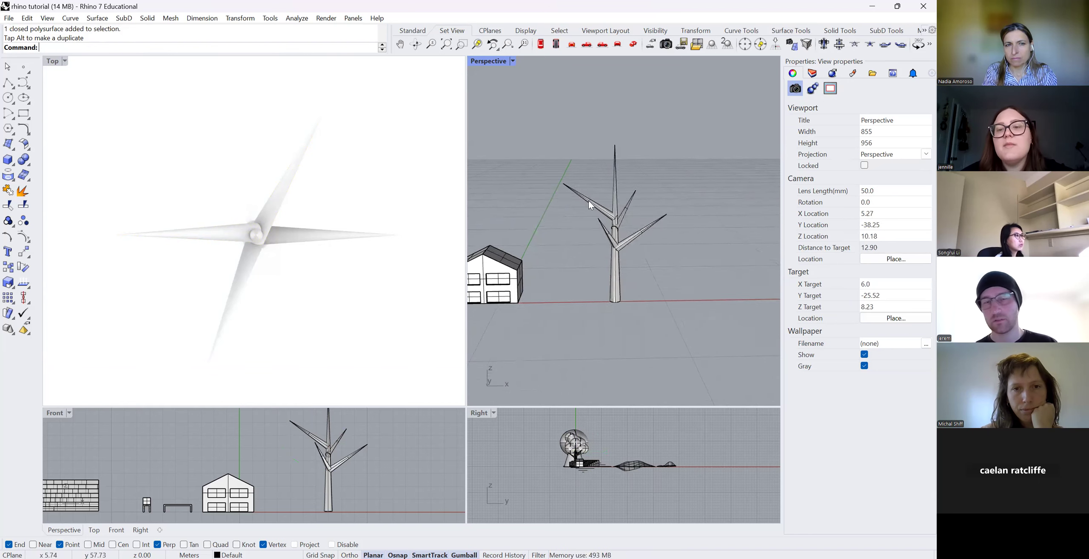
pyautogui.click(577, 203)
pyautogui.click(673, 233)
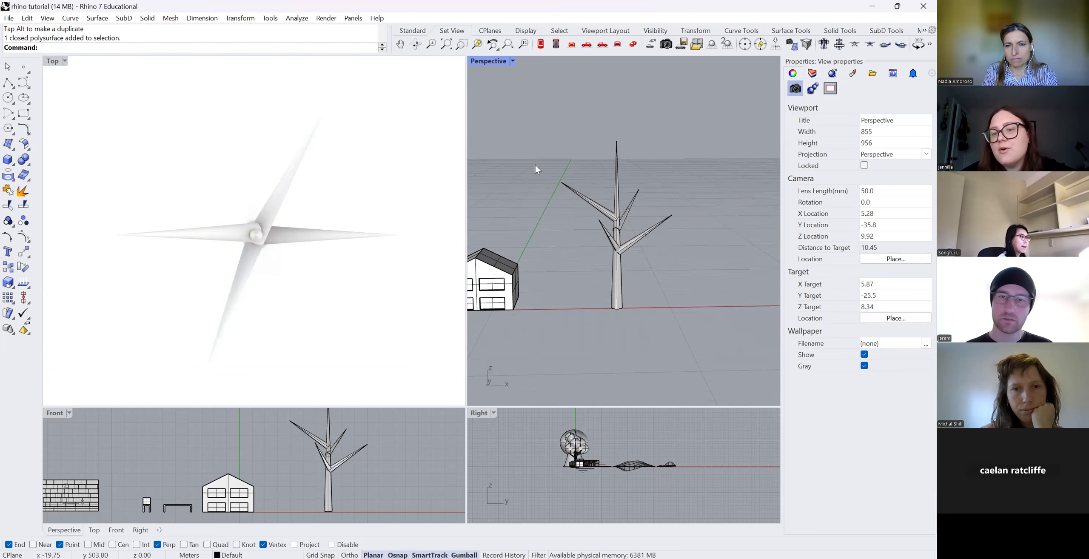
pyautogui.scroll(-10, 660, 225)
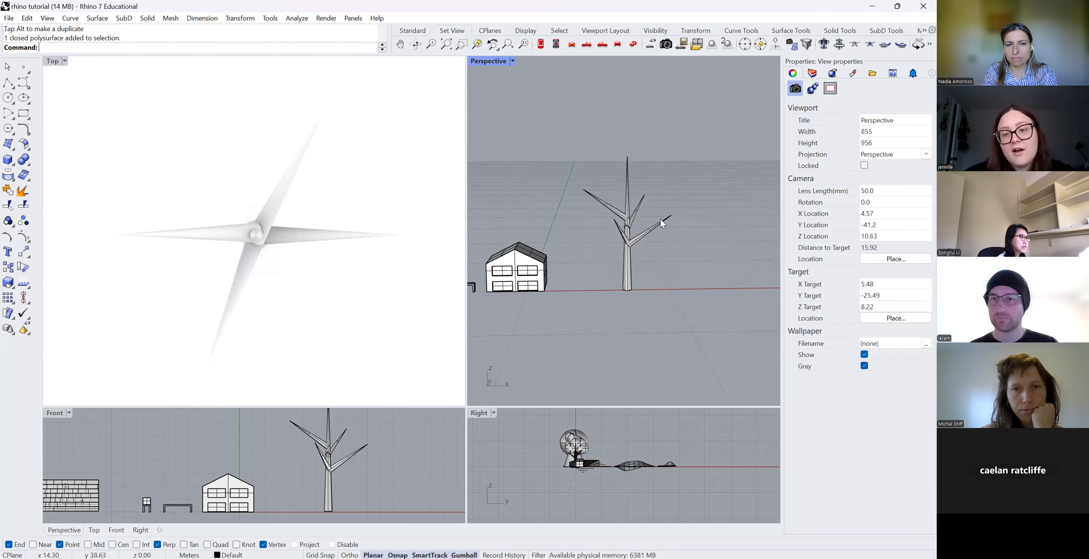
pyautogui.scroll(-6, 661, 232)
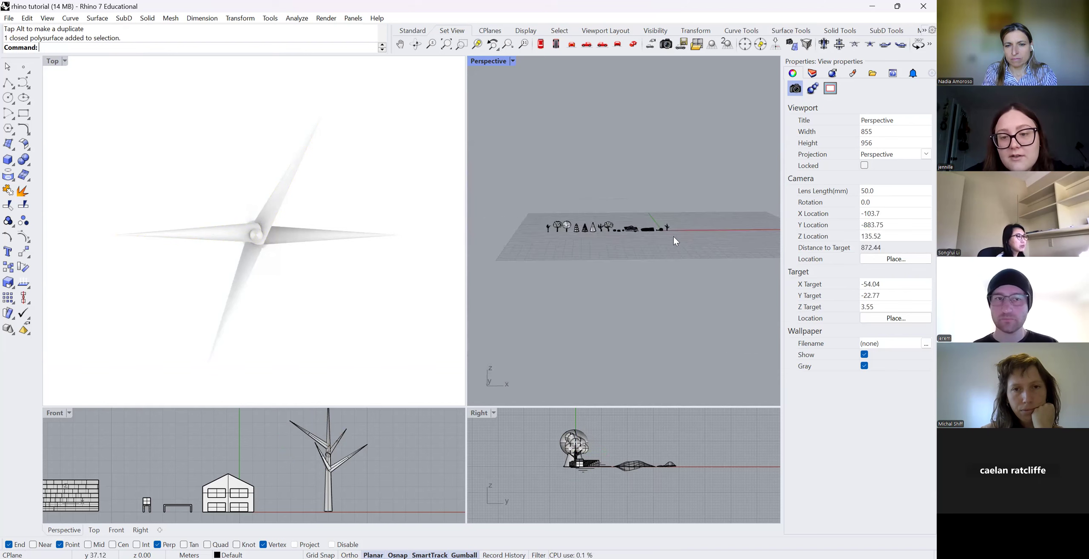
pyautogui.scroll(15, 557, 237)
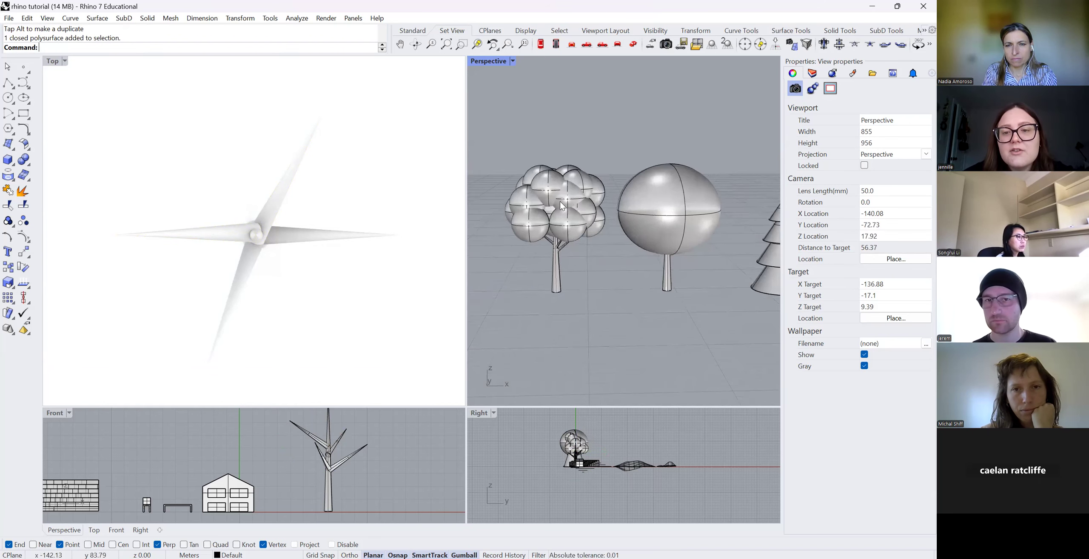
pyautogui.scroll(-5, 557, 192)
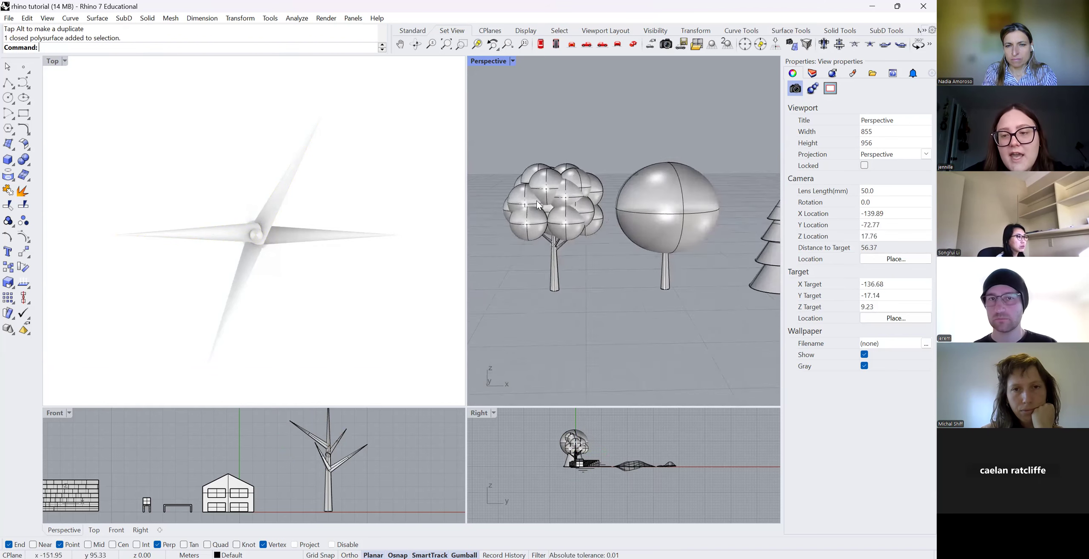
pyautogui.scroll(-6, 513, 209)
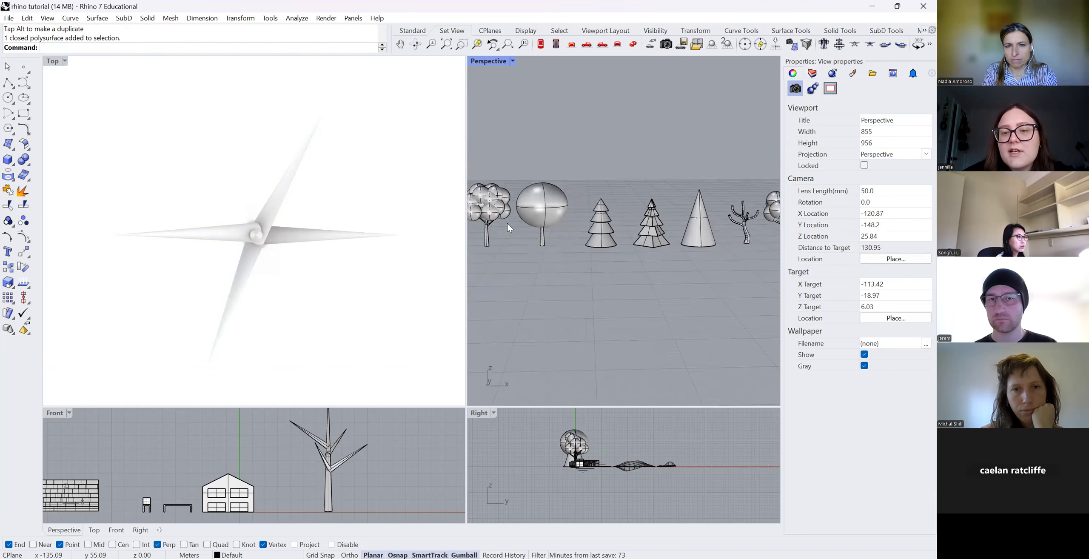
pyautogui.scroll(15, 659, 235)
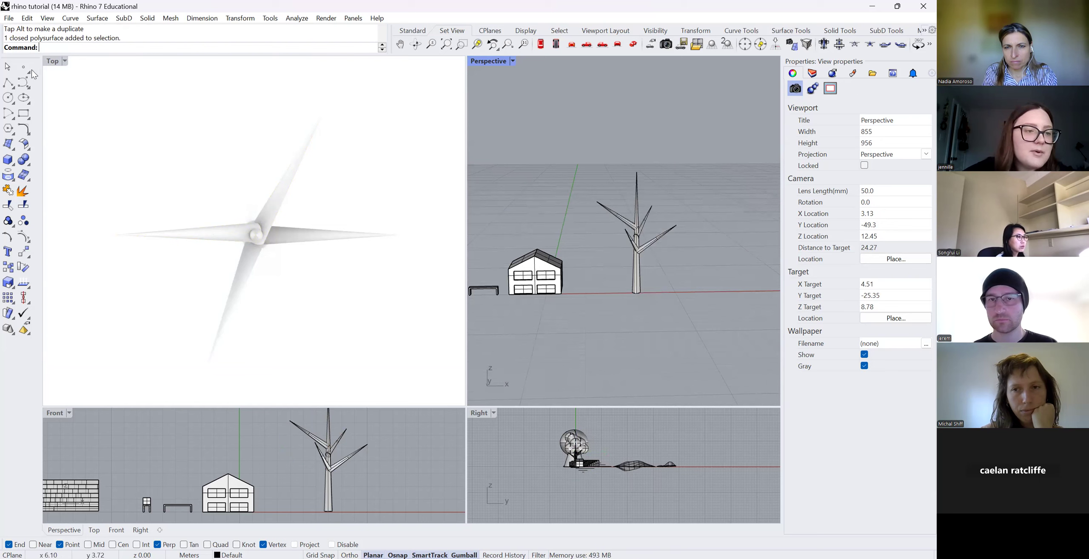
# Draw a sphere about 6.38 m in diameter on the ground near the branched tree.
pyautogui.click(15, 169)
pyautogui.click(55, 166)
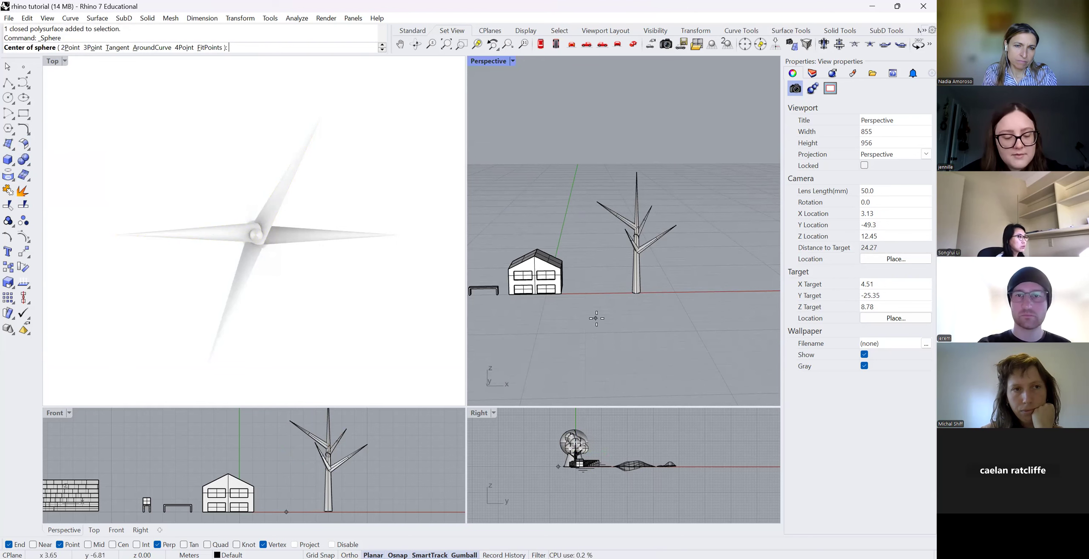
pyautogui.click(609, 315)
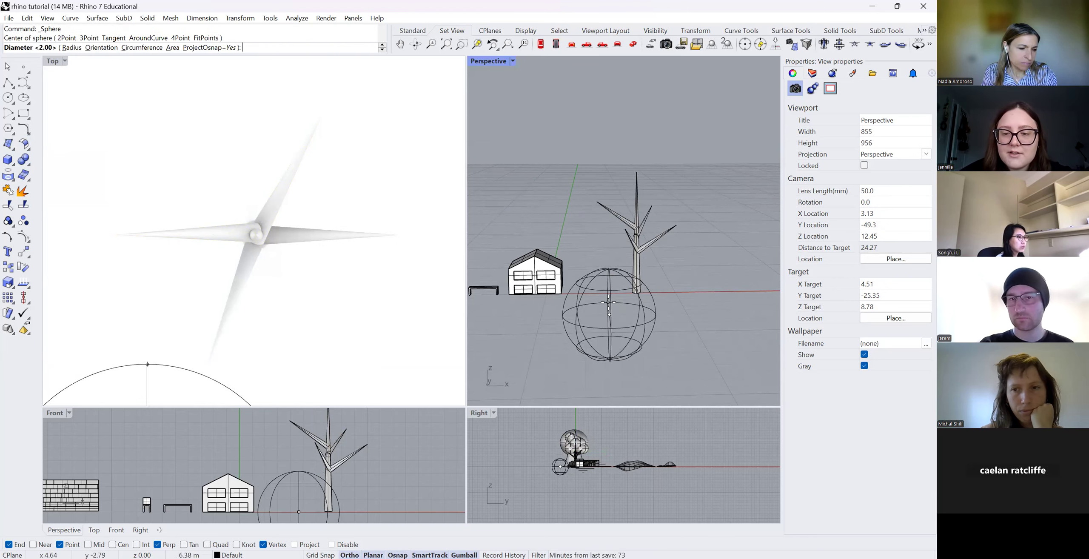
pyautogui.click(630, 307)
# Move the sphere onto the tree as a canopy, stretch it sideways and raise it over the branches.
pyautogui.moveTo(629, 320)
pyautogui.mouseDown()
pyautogui.moveTo(647, 226)
pyautogui.moveTo(647, 276)
pyautogui.mouseUp()
pyautogui.scroll(-10, 264, 266)
pyautogui.moveTo(258, 131); pyautogui.dragTo(280, 260)
pyautogui.moveTo(639, 266); pyautogui.dragTo(641, 186)
pyautogui.moveTo(597, 211); pyautogui.dragTo(584, 210)
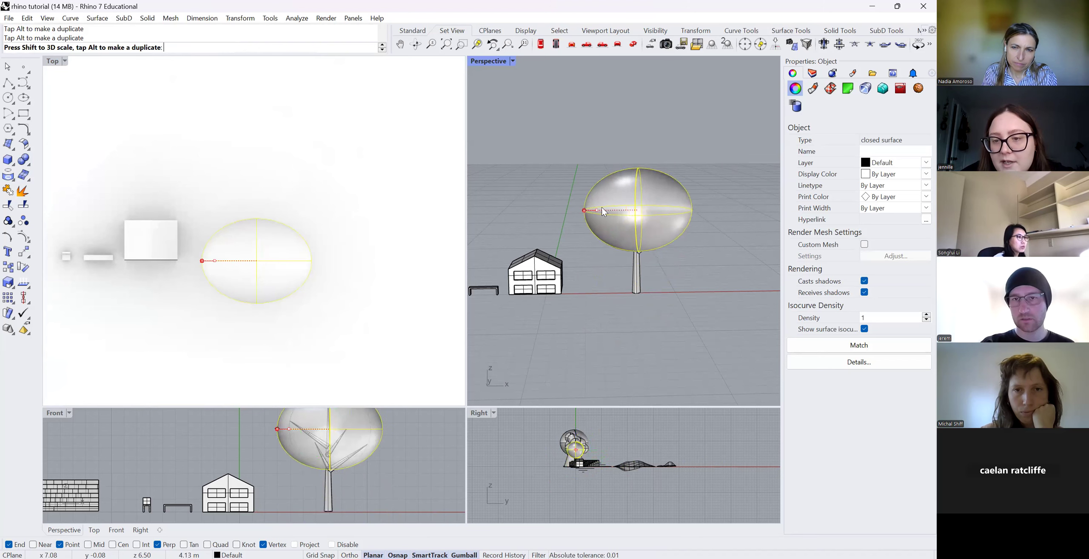
pyautogui.moveTo(640, 180); pyautogui.dragTo(645, 174)
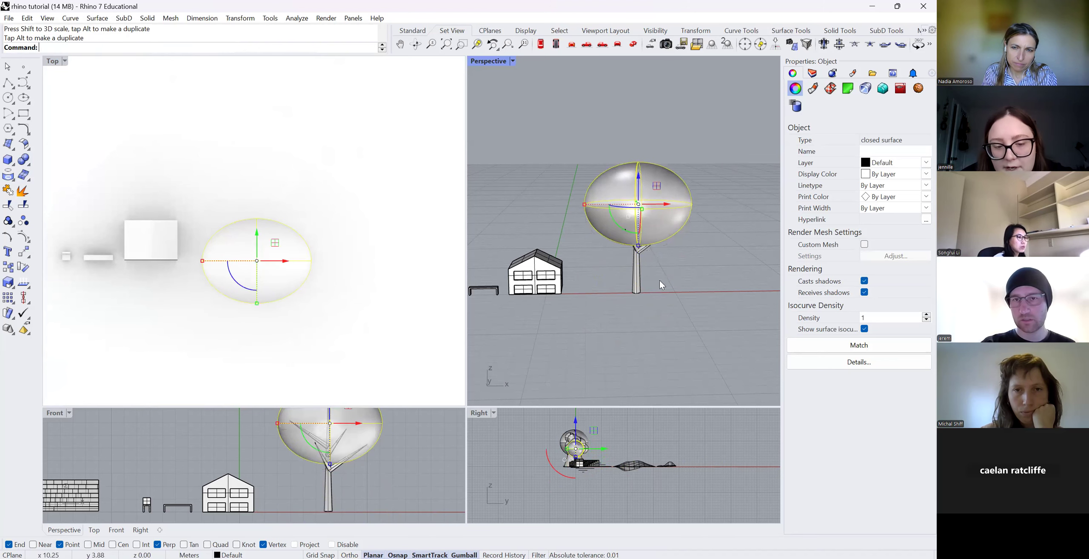
pyautogui.click(342, 486)
# Check how the stretched canopy covers the branches and shift it slightly in Top.
pyautogui.scroll(3, 341, 473)
pyautogui.scroll(-5, 337, 470)
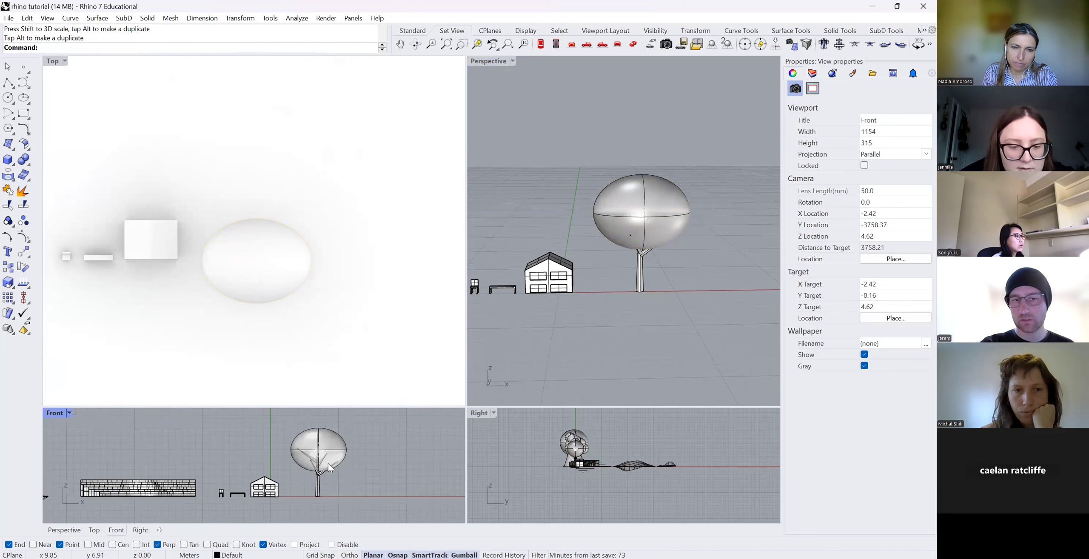
pyautogui.scroll(3, 331, 469)
pyautogui.click(416, 43)
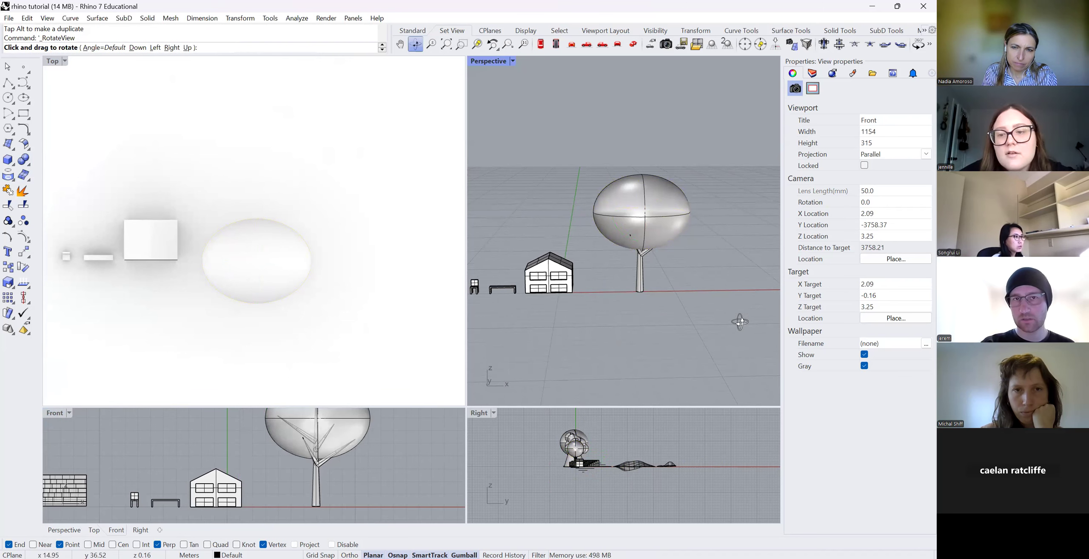
pyautogui.moveTo(619, 287); pyautogui.dragTo(590, 248)
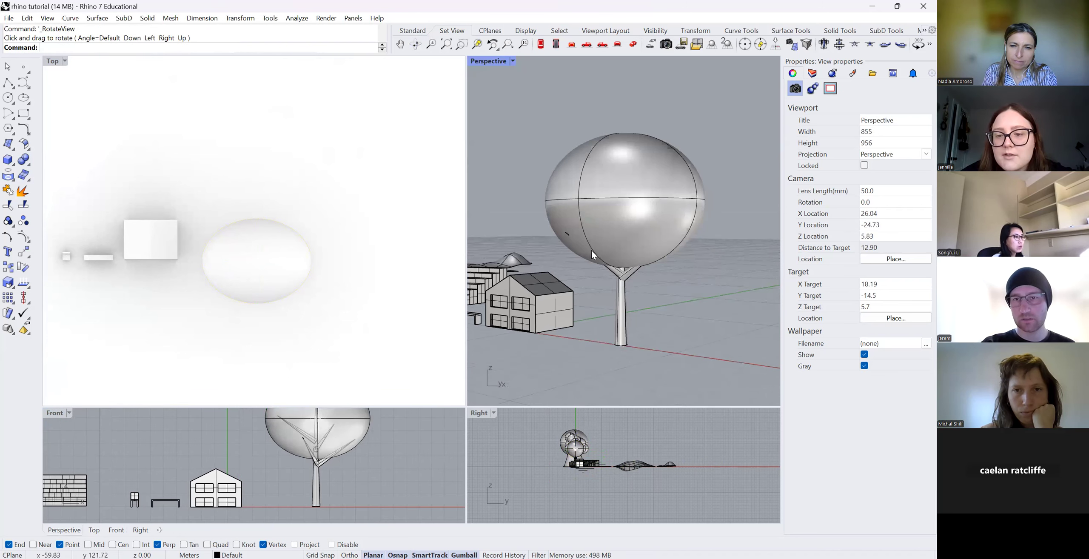
pyautogui.scroll(2, 629, 276)
pyautogui.scroll(2, 627, 263)
pyautogui.moveTo(622, 209); pyautogui.dragTo(623, 205)
pyautogui.click(692, 318)
pyautogui.scroll(-2, 566, 298)
pyautogui.moveTo(235, 282)
pyautogui.mouseDown()
pyautogui.moveTo(255, 280)
pyautogui.moveTo(222, 268)
pyautogui.mouseUp()
pyautogui.click(375, 345)
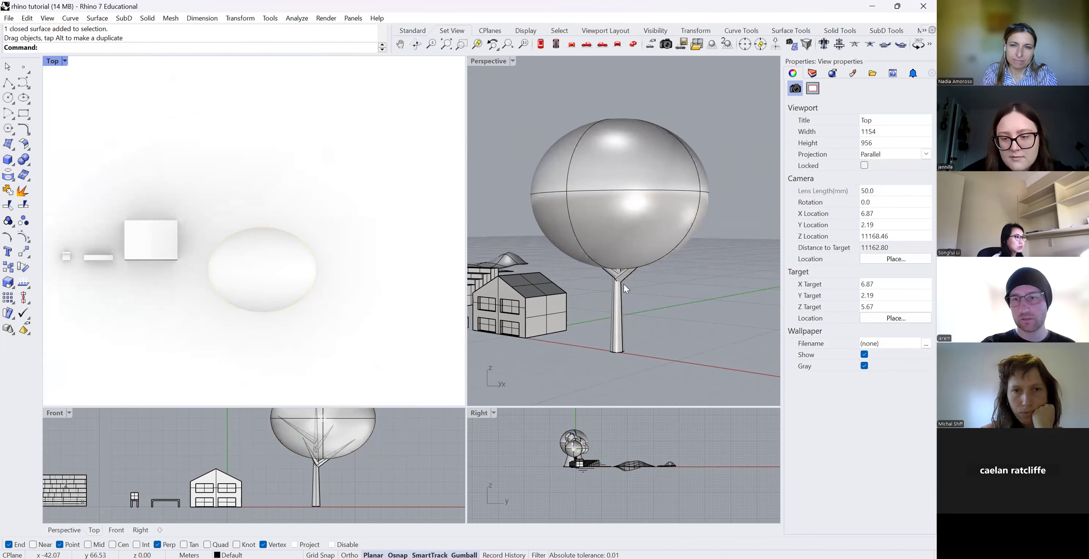
# Delete the stretched canopy sphere from the tree.
pyautogui.click(619, 274)
pyautogui.click(656, 298)
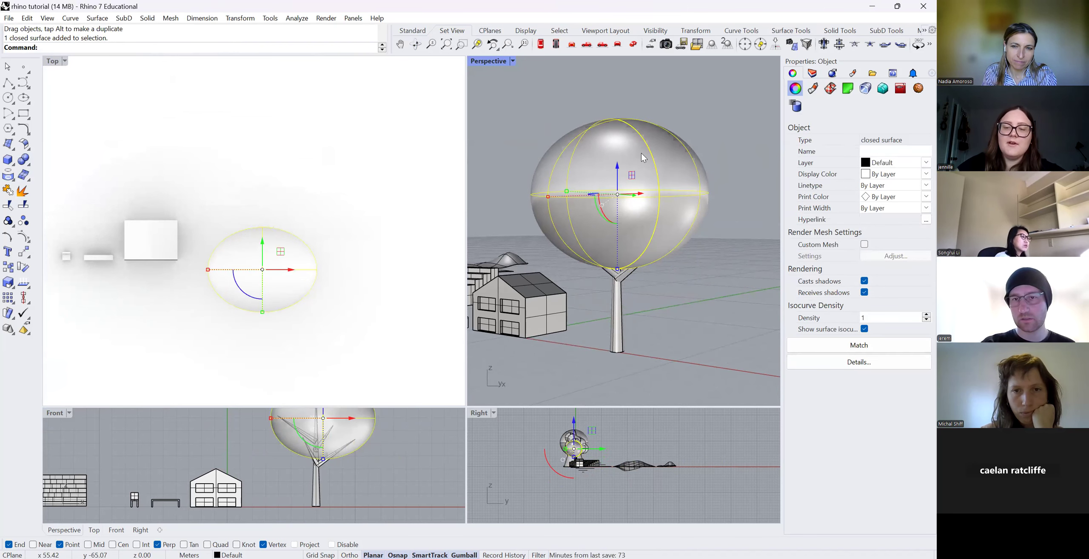
pyautogui.press('Delete')
# Draw a smaller sphere in Top on open ground in front of the tree.
pyautogui.scroll(-10, 679, 278)
pyautogui.scroll(6, 593, 272)
pyautogui.scroll(-3, 557, 277)
pyautogui.scroll(8, 730, 296)
pyautogui.scroll(-4, 722, 301)
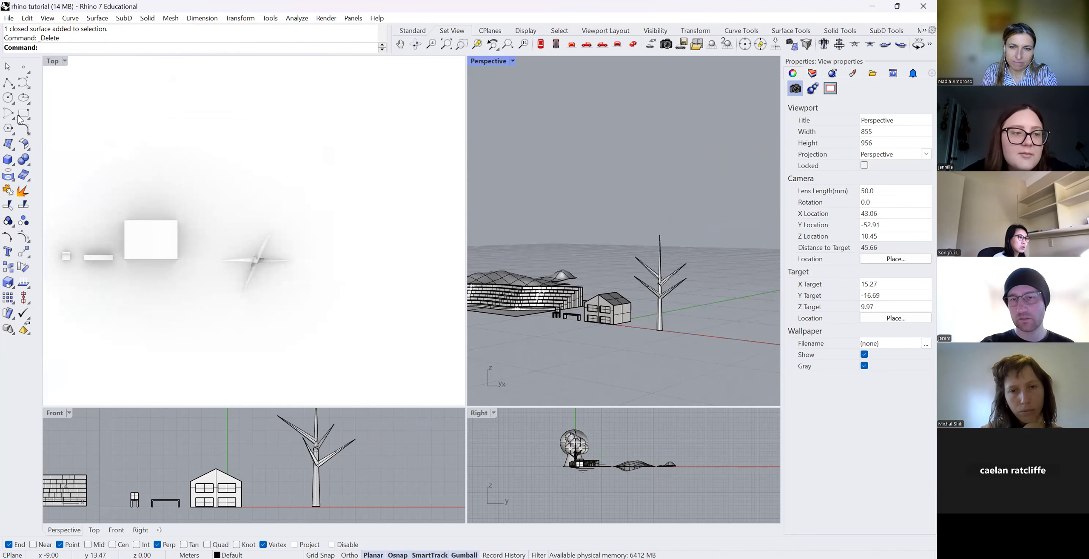
pyautogui.click(13, 164)
pyautogui.click(54, 165)
pyautogui.click(303, 386)
pyautogui.click(314, 396)
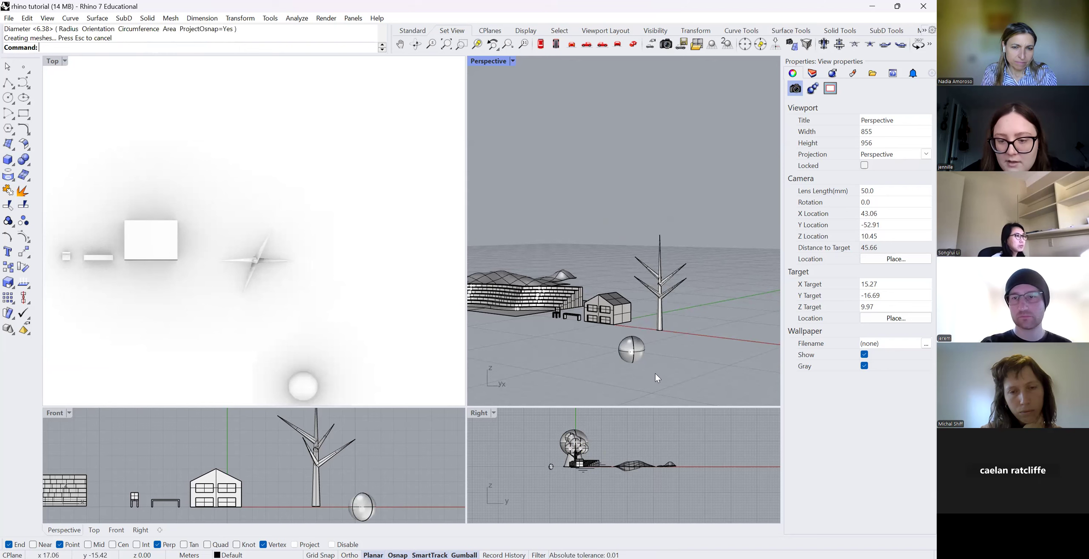
# Duplicate the small sphere and arrange the copies into an overlapping cluster of four at different heights.
pyautogui.moveTo(298, 330); pyautogui.dragTo(268, 244, button='right')
pyautogui.scroll(4, 269, 244)
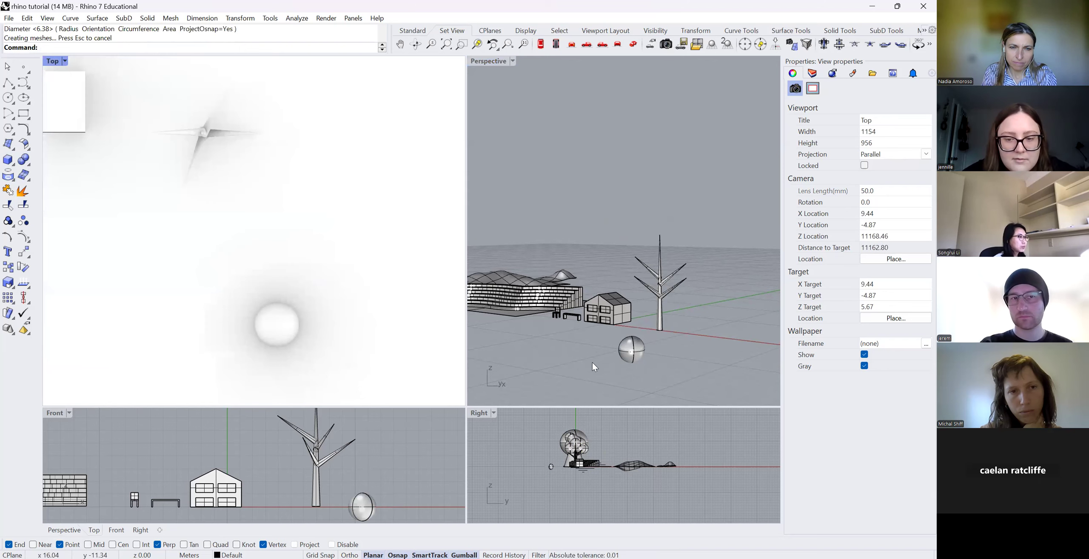
pyautogui.click(635, 353)
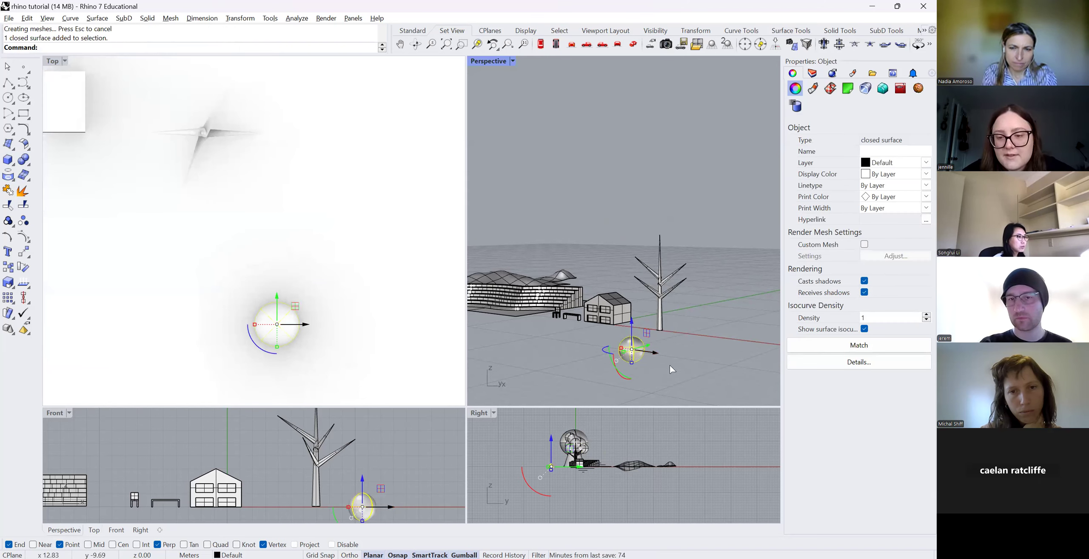
pyautogui.moveTo(656, 353)
pyautogui.keyDown('alt'); pyautogui.mouseDown()
pyautogui.moveTo(673, 356)
pyautogui.moveTo(650, 307)
pyautogui.moveTo(651, 337)
pyautogui.mouseUp(); pyautogui.keyUp('alt')
pyautogui.click(311, 314)
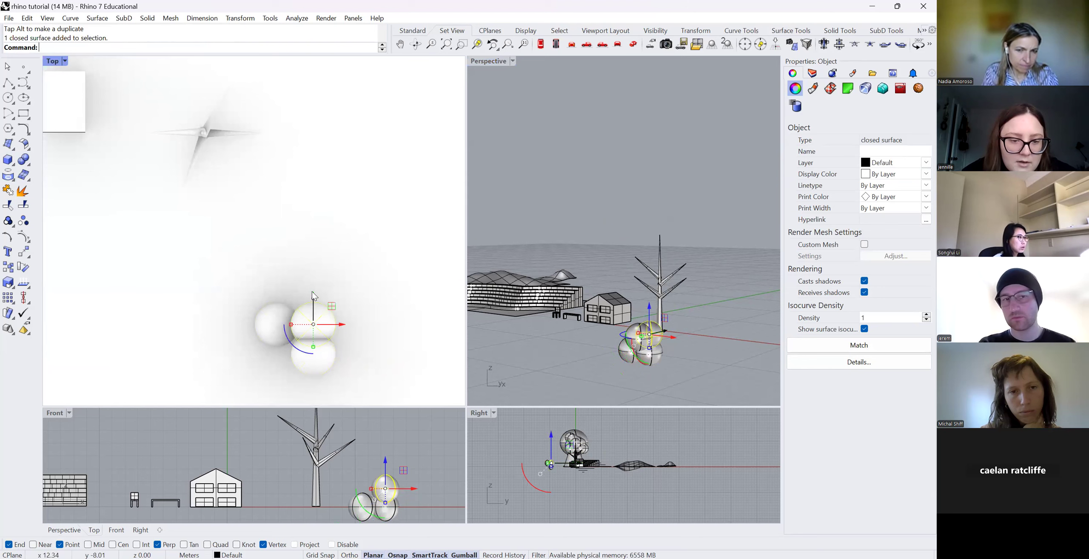
pyautogui.moveTo(312, 292); pyautogui.dragTo(313, 282)
pyautogui.moveTo(341, 313); pyautogui.dragTo(300, 277)
# Rescale individual spheres in the cluster with the Gumball to vary their sizes.
pyautogui.click(661, 388)
pyautogui.click(637, 343)
pyautogui.moveTo(640, 351); pyautogui.dragTo(645, 366)
pyautogui.press('alt')
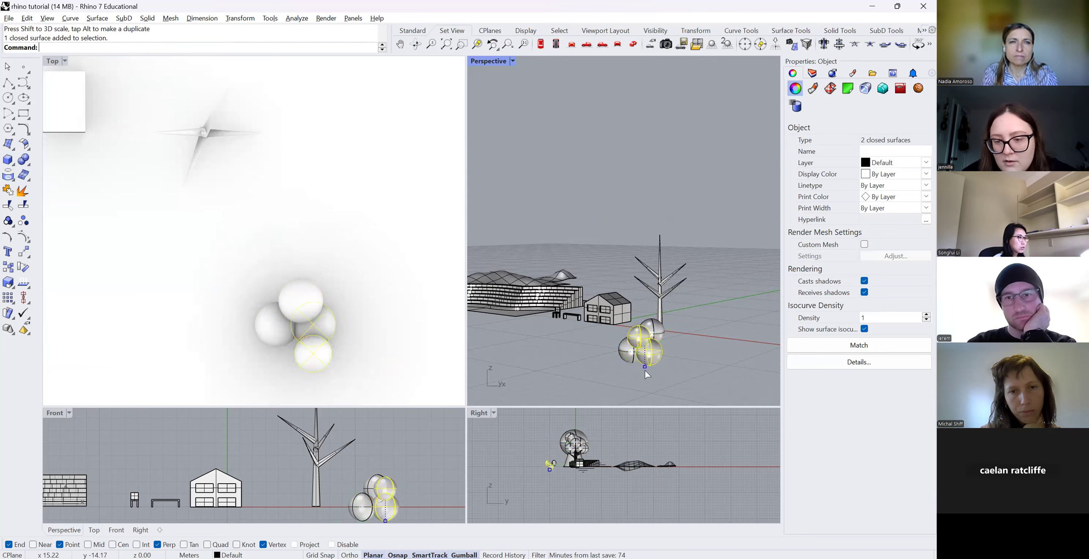
pyautogui.click(647, 371)
pyautogui.click(627, 360)
pyautogui.keyDown('shift'); pyautogui.moveTo(632, 362); pyautogui.dragTo(630, 332); pyautogui.keyUp('shift')
pyautogui.click(683, 380)
# Copy the four-sphere cluster and place the duplicate beside the original in Top, overlapping it.
pyautogui.click(416, 44)
pyautogui.scroll(2, 611, 314)
pyautogui.click(587, 310)
pyautogui.click(643, 345)
pyautogui.click(607, 336)
pyautogui.click(641, 368)
pyautogui.moveTo(359, 357); pyautogui.dragTo(224, 275)
pyautogui.hotkey('ctrl', 'c')
pyautogui.hotkey('ctrl', 'v')
pyautogui.moveTo(295, 300); pyautogui.dragTo(358, 286)
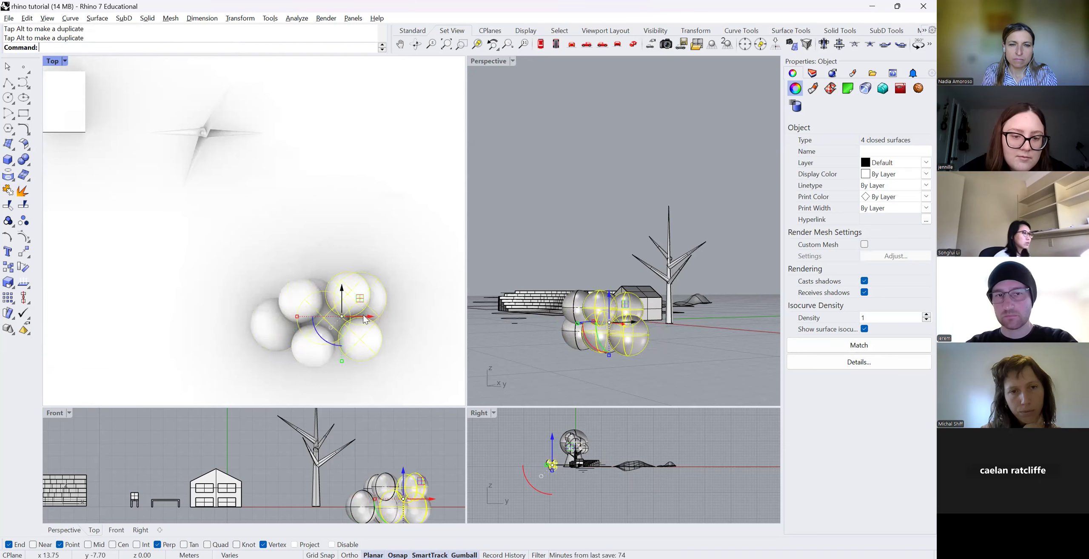
# Reposition and rescale individual spheres in the eight-sphere cluster with the Gumball to vary its shape.
pyautogui.click(313, 330)
pyautogui.click(364, 343)
pyautogui.moveTo(343, 249); pyautogui.dragTo(427, 321)
pyautogui.click(427, 322)
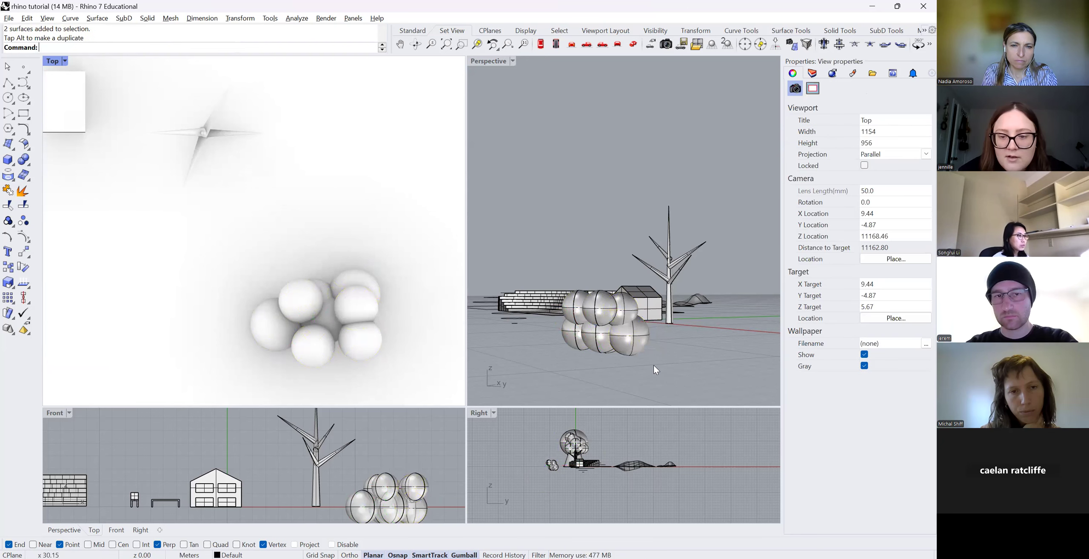
pyautogui.click(583, 341)
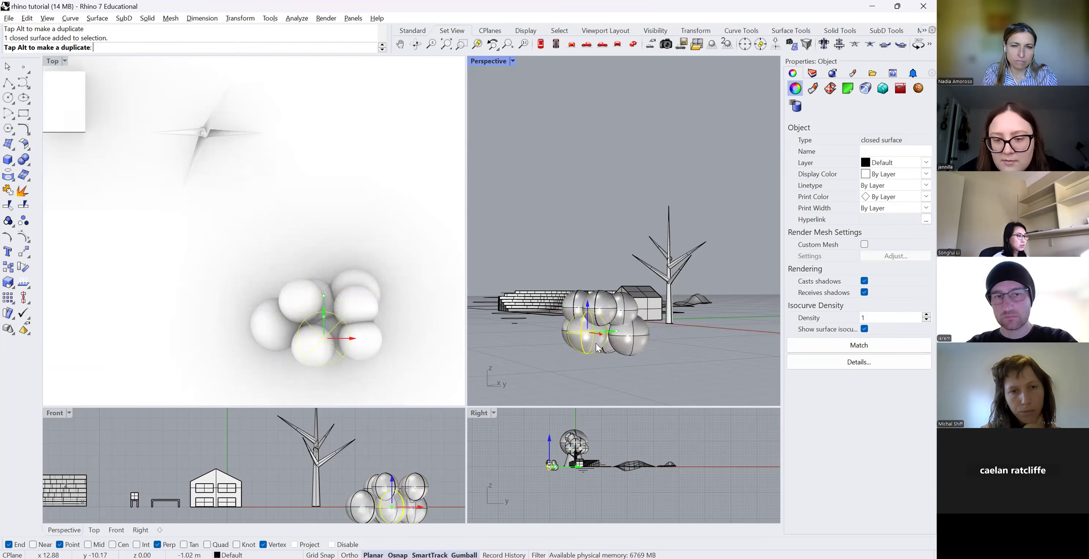
pyautogui.click(504, 153)
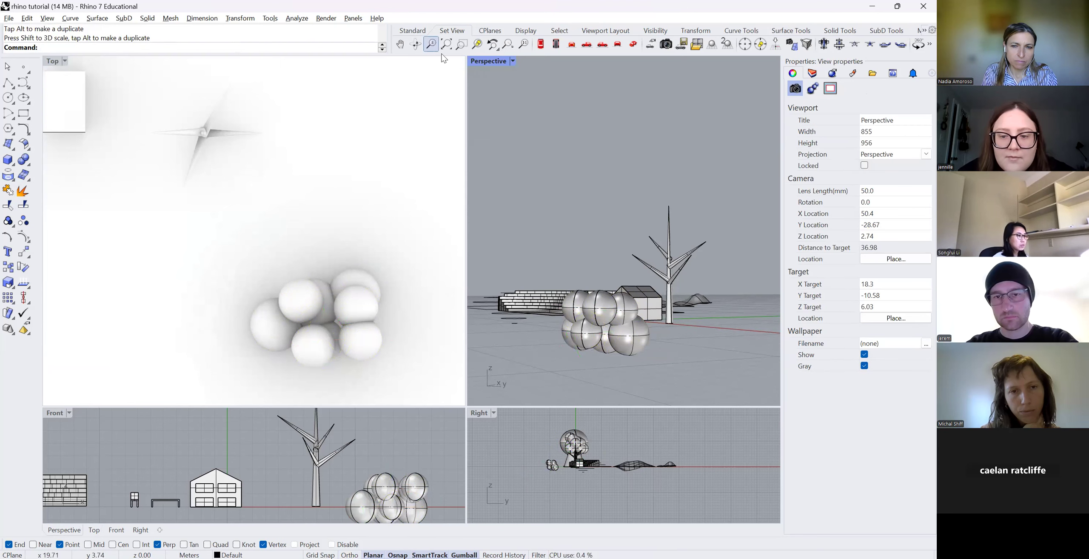
pyautogui.click(575, 316)
pyautogui.click(604, 288)
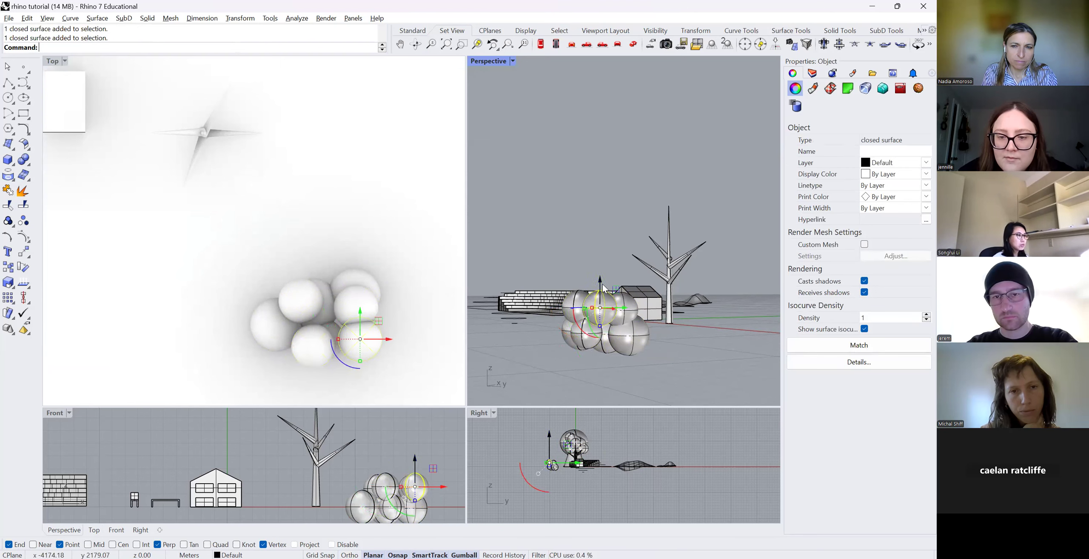
pyautogui.click(630, 371)
# Copy and paste the whole eight-sphere cluster, moving the duplicate beside the original so they overlap.
pyautogui.click(415, 44)
pyautogui.scroll(-7, 591, 316)
pyautogui.scroll(6, 649, 327)
pyautogui.moveTo(510, 224); pyautogui.dragTo(618, 355)
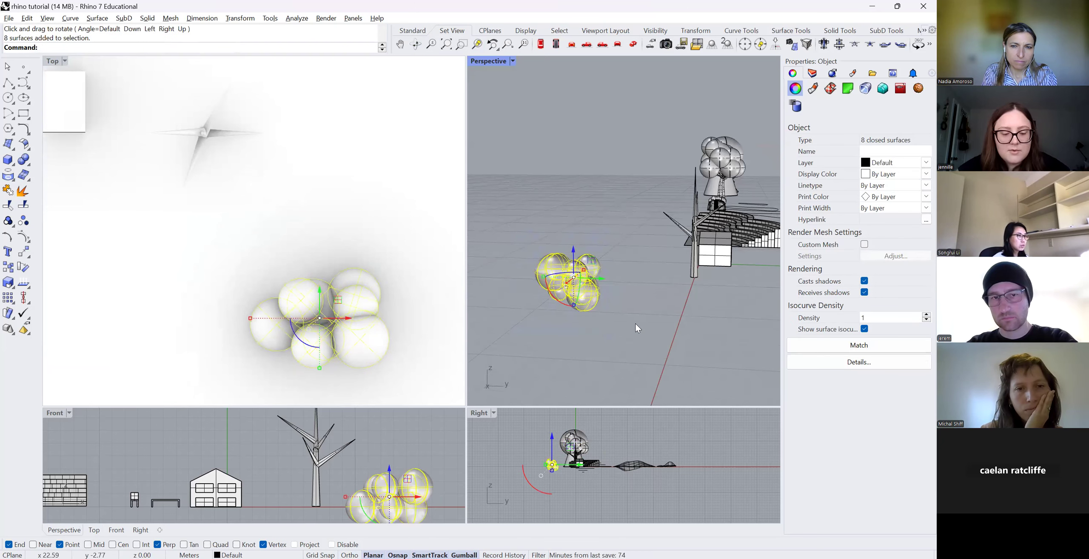
pyautogui.hotkey('ctrl', 'c')
pyautogui.hotkey('ctrl', 'v')
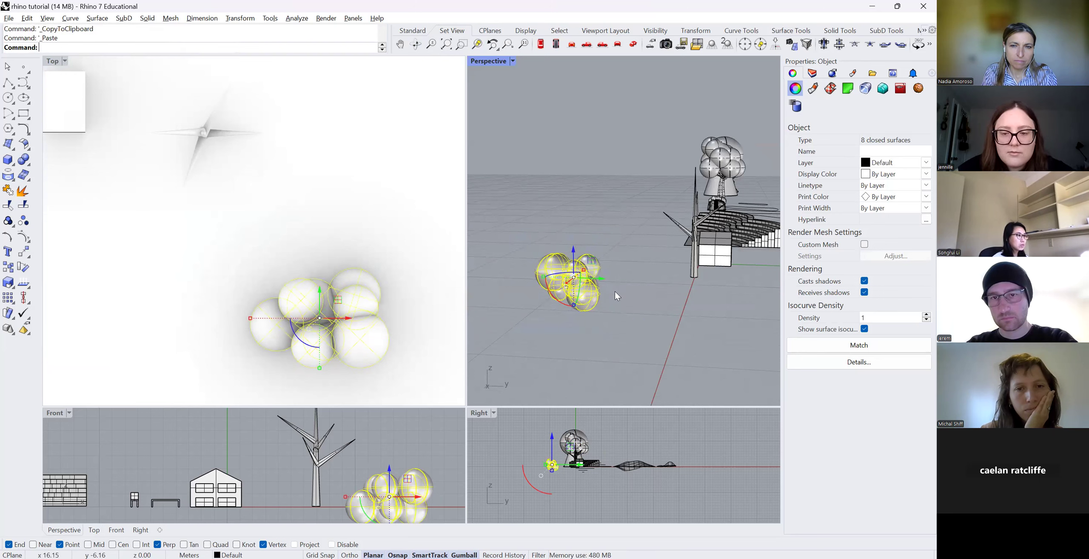
pyautogui.moveTo(601, 286); pyautogui.dragTo(614, 263)
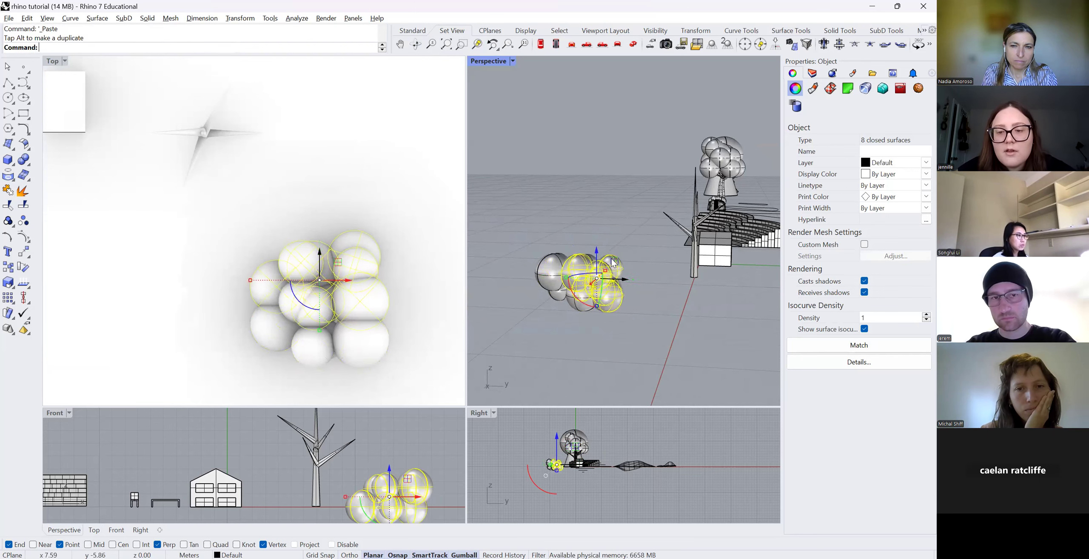
# Raise the duplicated cluster above the original and shift individual spheres to make the combined shape irregular.
pyautogui.click(648, 337)
pyautogui.moveTo(591, 228); pyautogui.dragTo(580, 225)
pyautogui.click(647, 347)
pyautogui.click(609, 279)
pyautogui.moveTo(612, 283); pyautogui.dragTo(585, 293)
pyautogui.click(620, 271)
pyautogui.moveTo(606, 248); pyautogui.dragTo(617, 269)
pyautogui.click(637, 313)
# Select all sixteen spheres of the combined cluster and scale them up uniformly with the Gumball.
pyautogui.moveTo(515, 195); pyautogui.dragTo(631, 334)
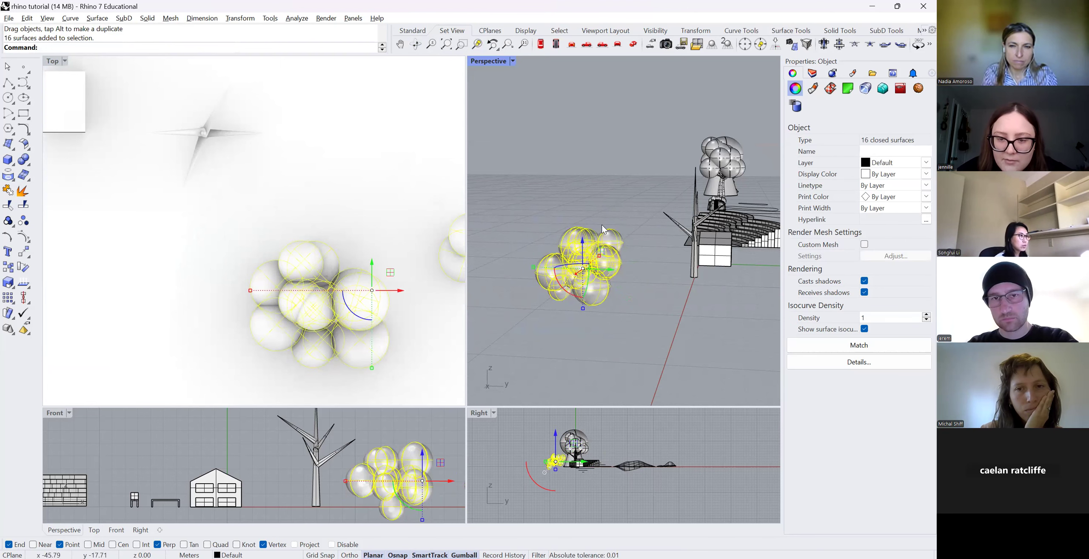
pyautogui.keyDown('shift'); pyautogui.moveTo(583, 308); pyautogui.dragTo(583, 324); pyautogui.keyUp('shift')
pyautogui.click(477, 269)
# Move the main fourteen-sphere cluster over the tree in Top and raise it onto the branches in Perspective.
pyautogui.scroll(-10, 353, 305)
pyautogui.moveTo(338, 329); pyautogui.dragTo(242, 256)
pyautogui.moveTo(319, 266); pyautogui.dragTo(287, 205)
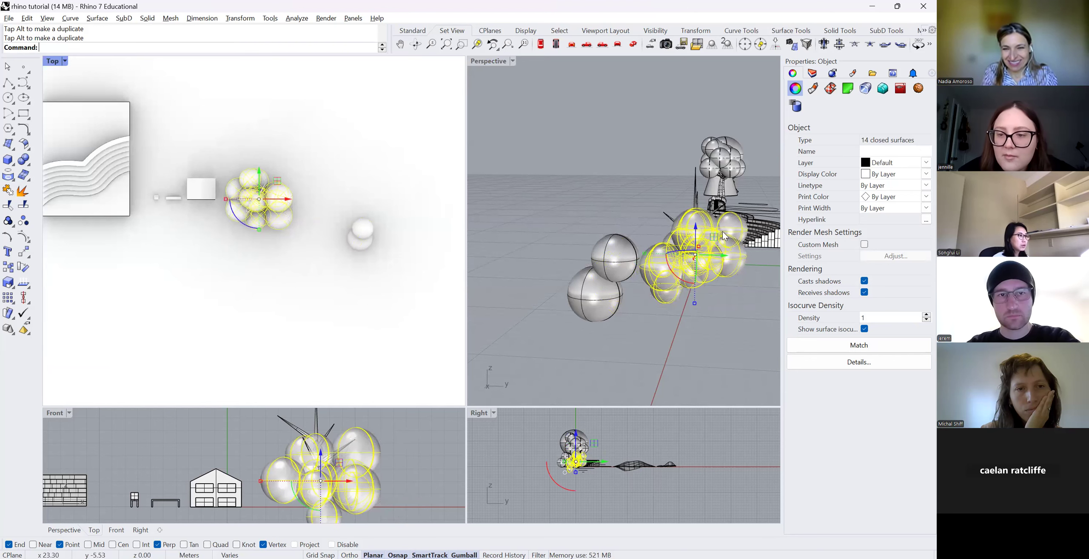
pyautogui.moveTo(694, 228); pyautogui.dragTo(694, 167)
# Delete the two stray spheres left beside the tree.
pyautogui.click(629, 342)
pyautogui.moveTo(629, 342); pyautogui.dragTo(598, 254)
pyautogui.press('Delete')
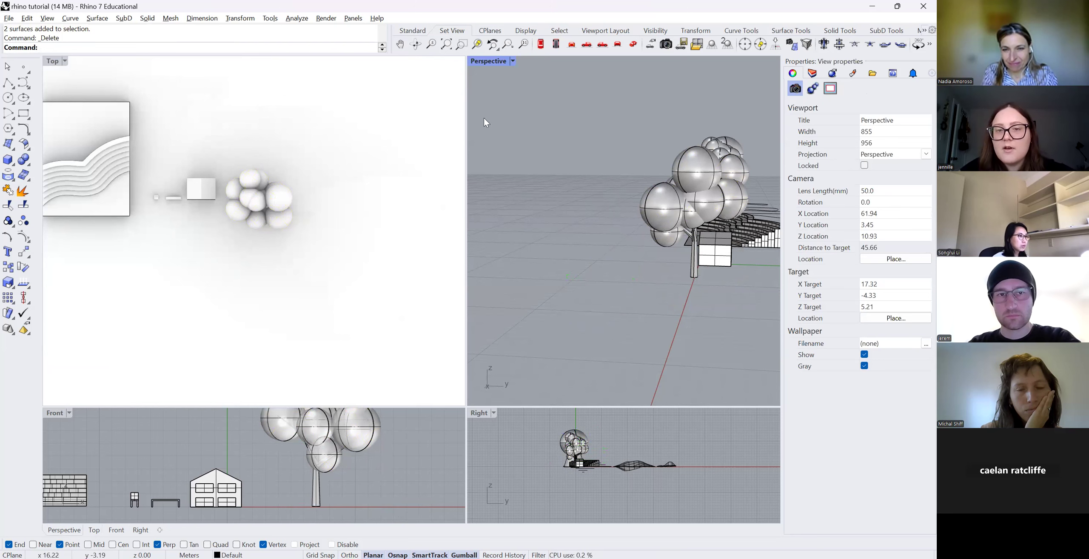
# Adjust individual canopy spheres around the branches, moving the low-hanging sphere up into the canopy.
pyautogui.moveTo(608, 331); pyautogui.dragTo(546, 214)
pyautogui.click(546, 270)
pyautogui.click(513, 277)
pyautogui.scroll(6, 502, 288)
pyautogui.scroll(2, 583, 200)
pyautogui.click(582, 188)
pyautogui.moveTo(578, 180); pyautogui.dragTo(565, 211)
pyautogui.click(665, 352)
pyautogui.click(572, 223)
pyautogui.click(624, 225)
pyautogui.click(661, 301)
# Delete the whole finished tree, including trunk, branches and sphere canopy, from beside the house.
pyautogui.scroll(-6, 666, 267)
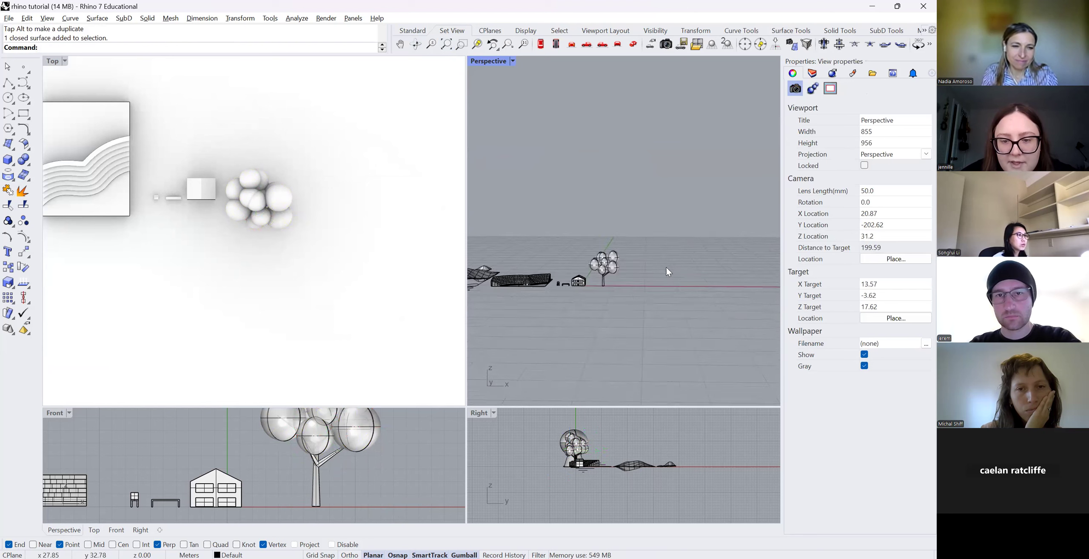
pyautogui.scroll(4, 635, 268)
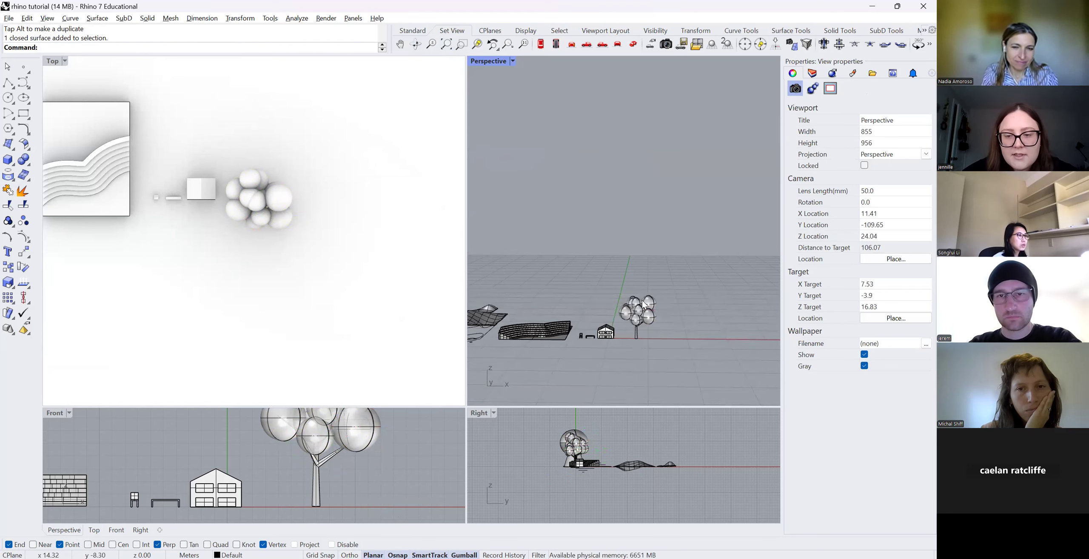
pyautogui.click(633, 300)
pyautogui.press('Delete')
# Examine the premade conifer examples: the plain cone, the stacked pyramids and the stacked cones.
pyautogui.scroll(-5, 665, 323)
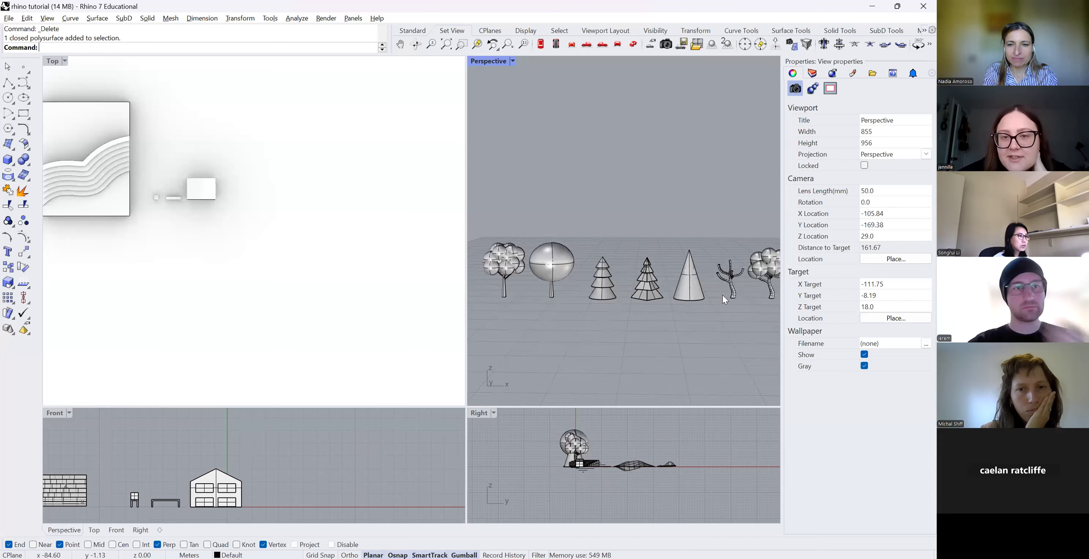
pyautogui.scroll(8, 722, 294)
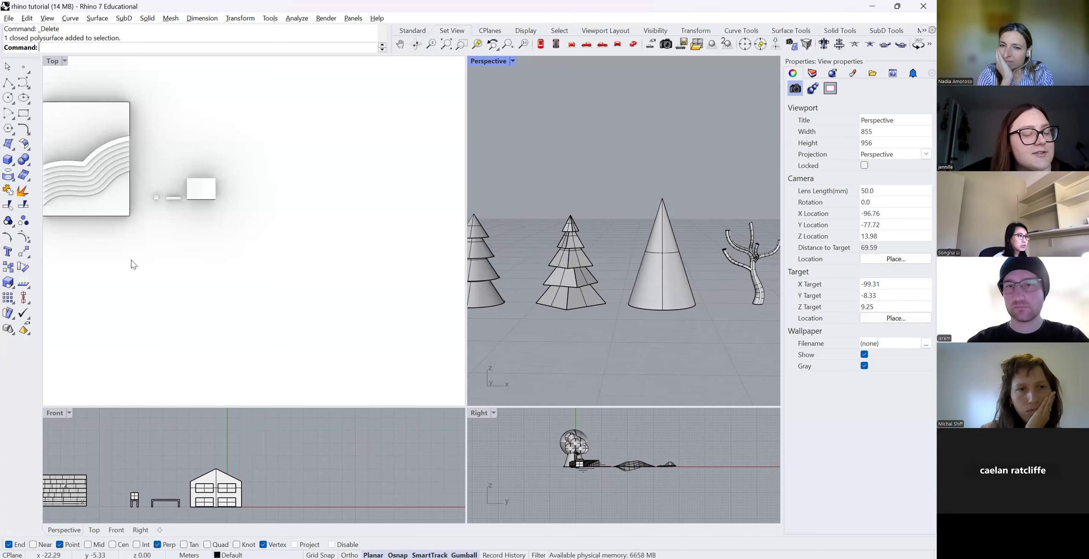
pyautogui.click(659, 282)
pyautogui.click(684, 369)
pyautogui.click(657, 277)
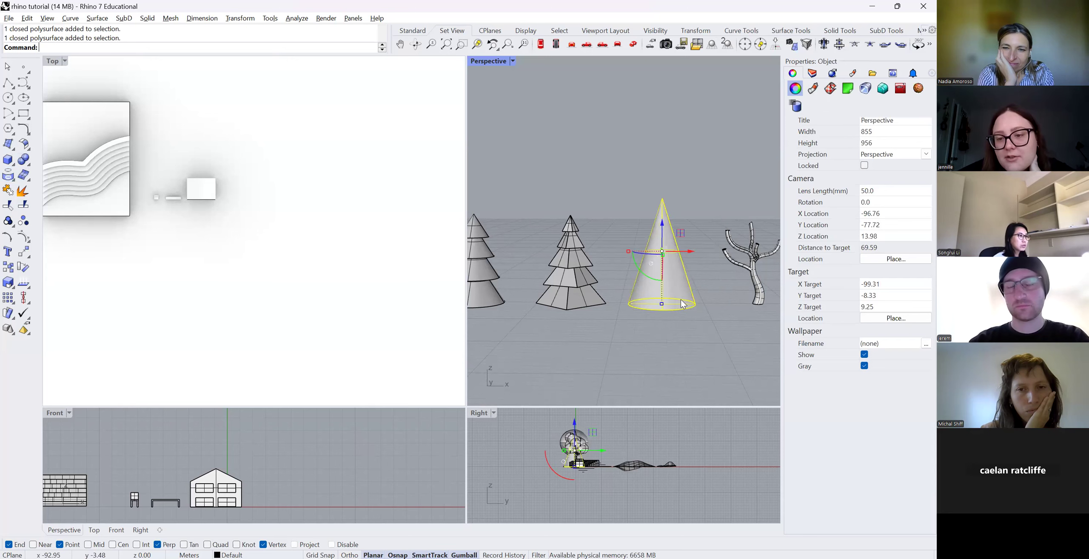
pyautogui.click(719, 350)
pyautogui.scroll(-2, 664, 315)
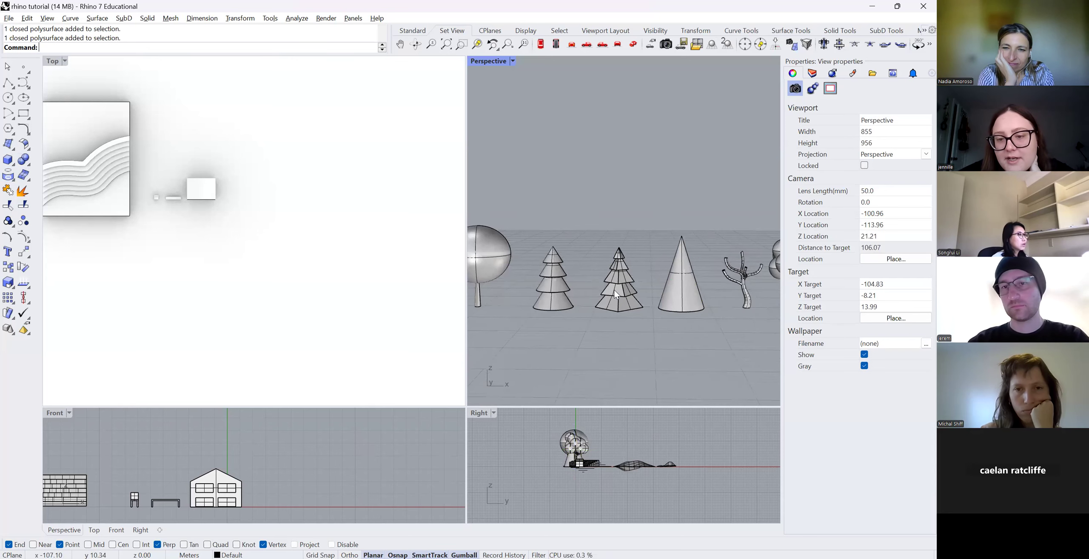
pyautogui.scroll(3, 614, 291)
pyautogui.scroll(2, 647, 292)
pyautogui.scroll(-5, 596, 253)
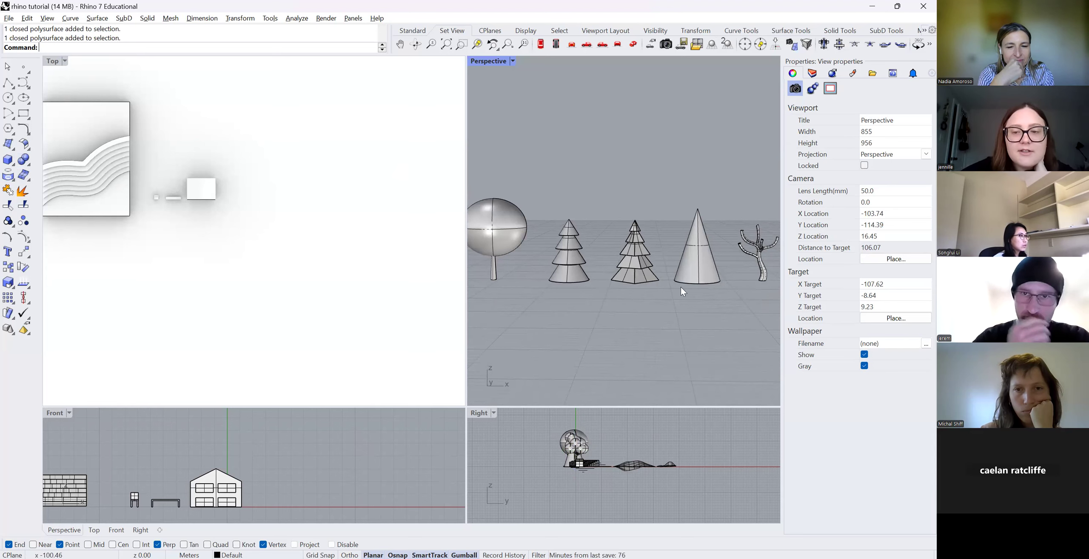
# Draw a solid vertical cone beside the house with a base diameter of 10 and a height of about 6.2 m.
pyautogui.click(14, 166)
pyautogui.click(29, 182)
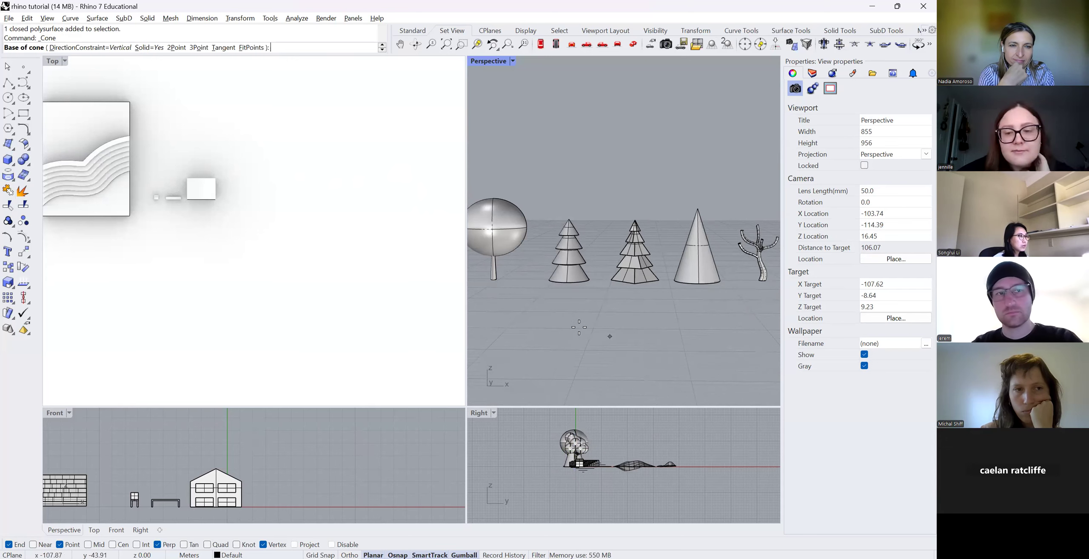
pyautogui.scroll(2, 302, 194)
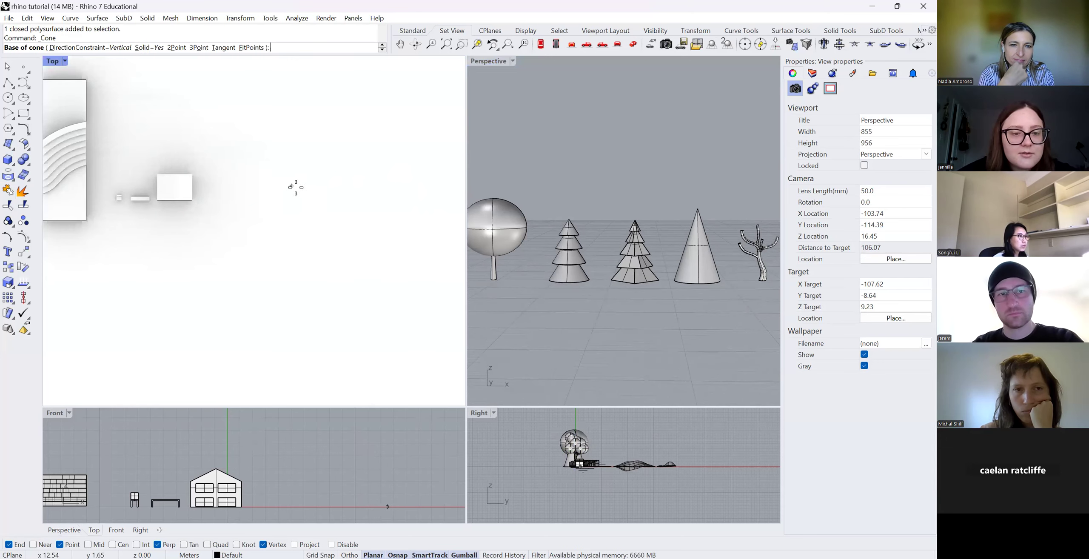
pyautogui.scroll(-5, 747, 274)
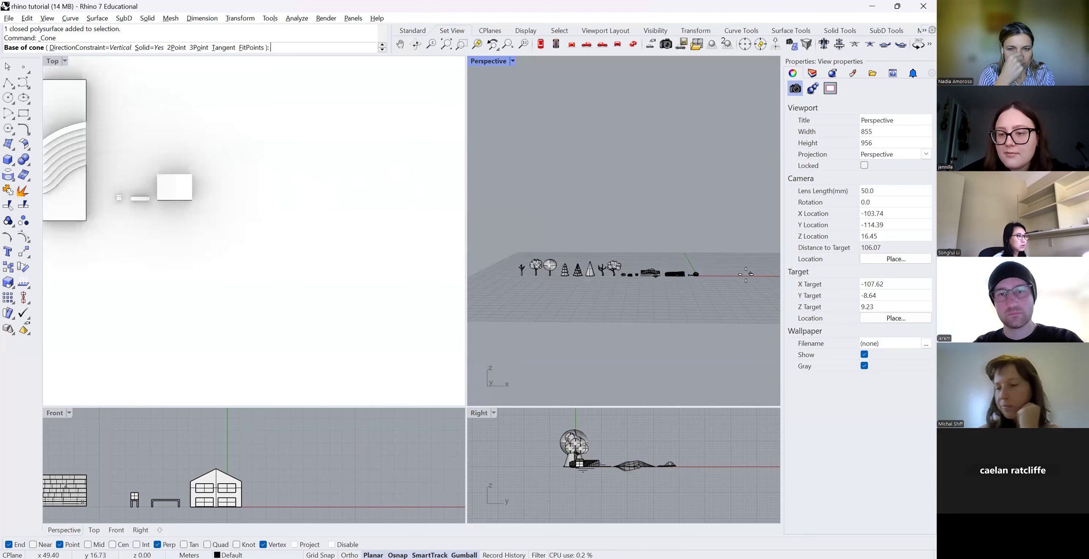
pyautogui.scroll(5, 747, 274)
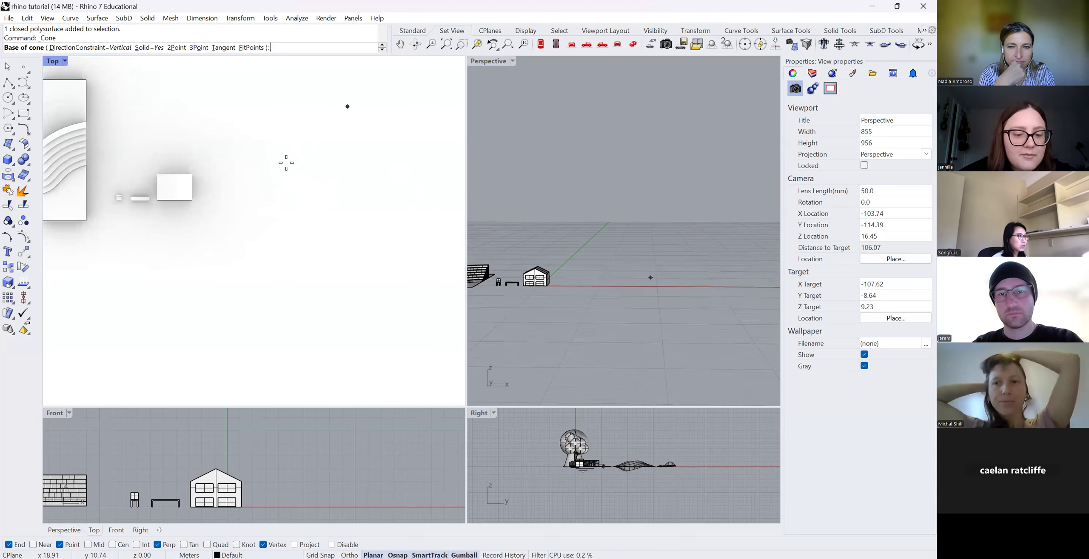
pyautogui.click(264, 191)
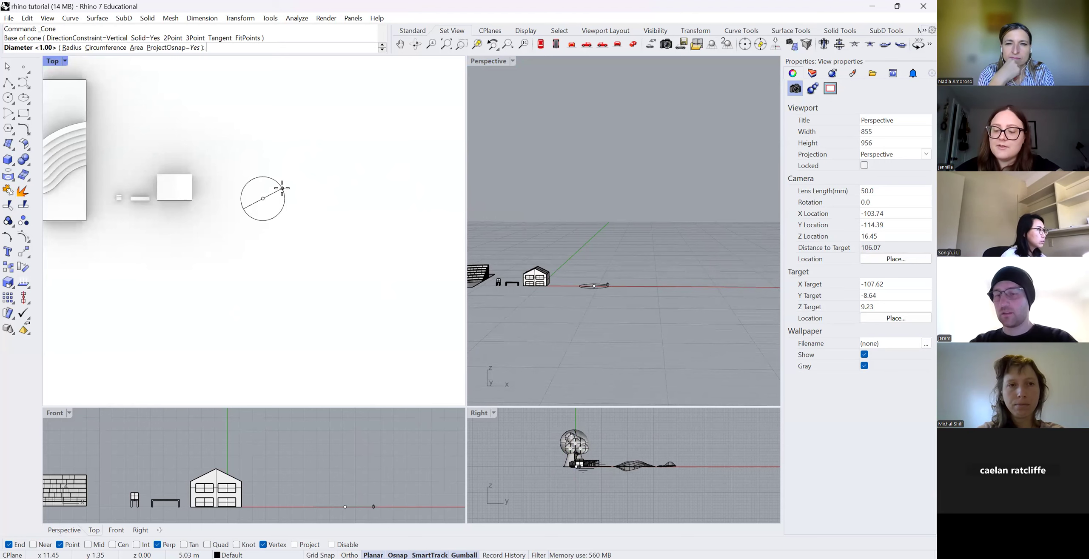
pyautogui.write('10')
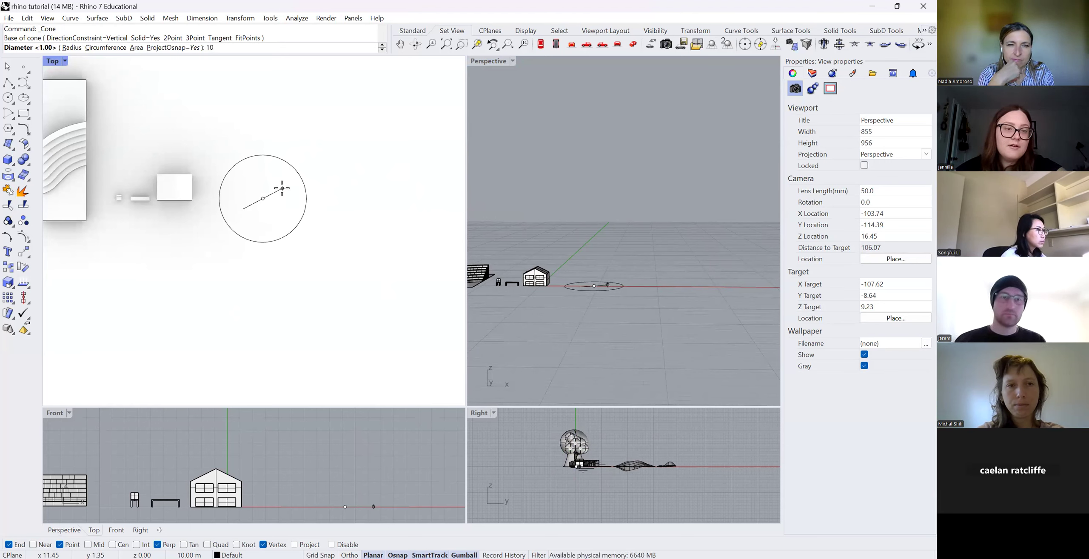
pyautogui.press('Return')
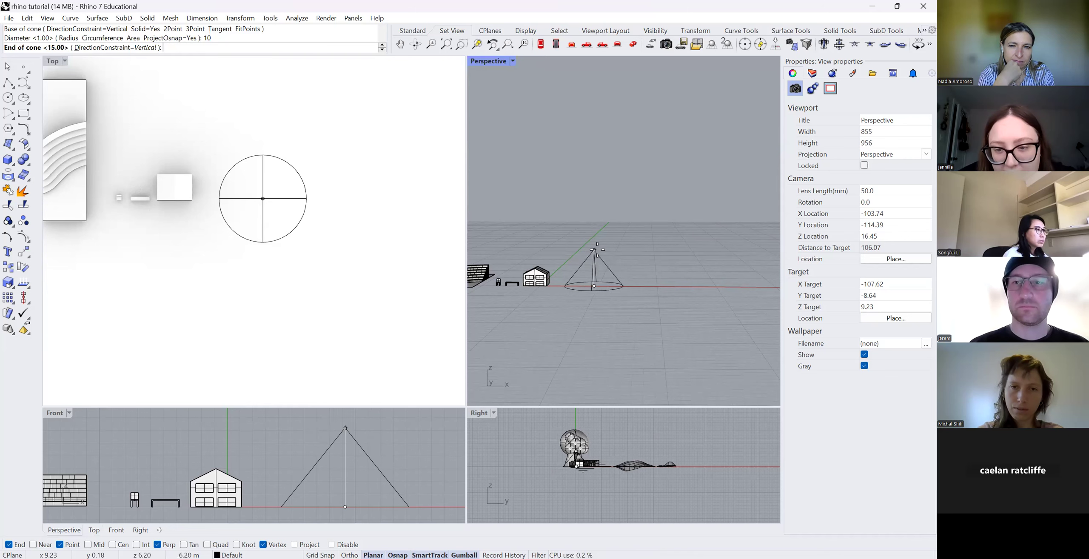
pyautogui.click(594, 249)
# Duplicate the cone straight upward so it overlaps the first, and scale the copy down uniformly.
pyautogui.click(591, 265)
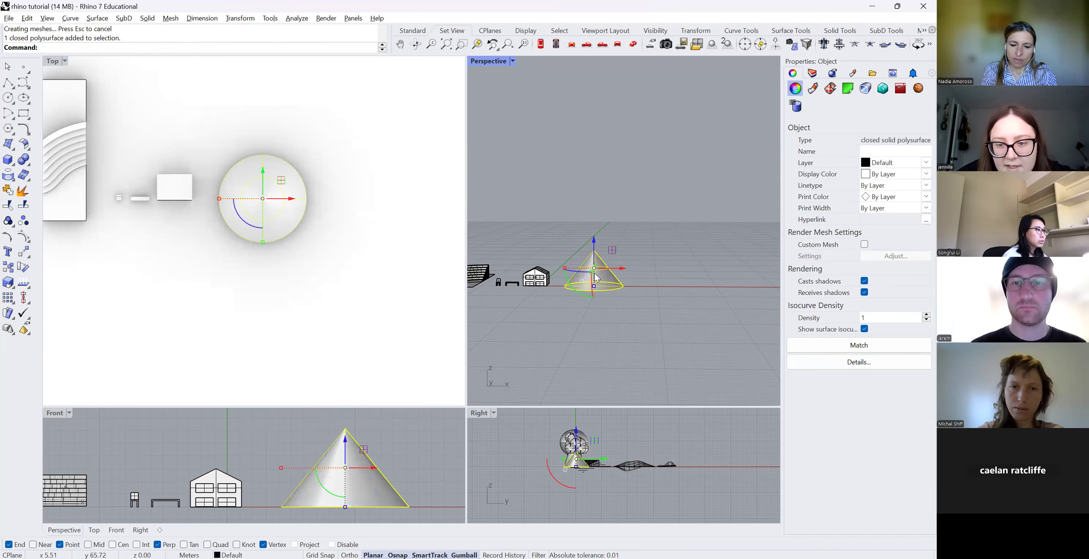
pyautogui.moveTo(594, 287); pyautogui.dragTo(594, 286)
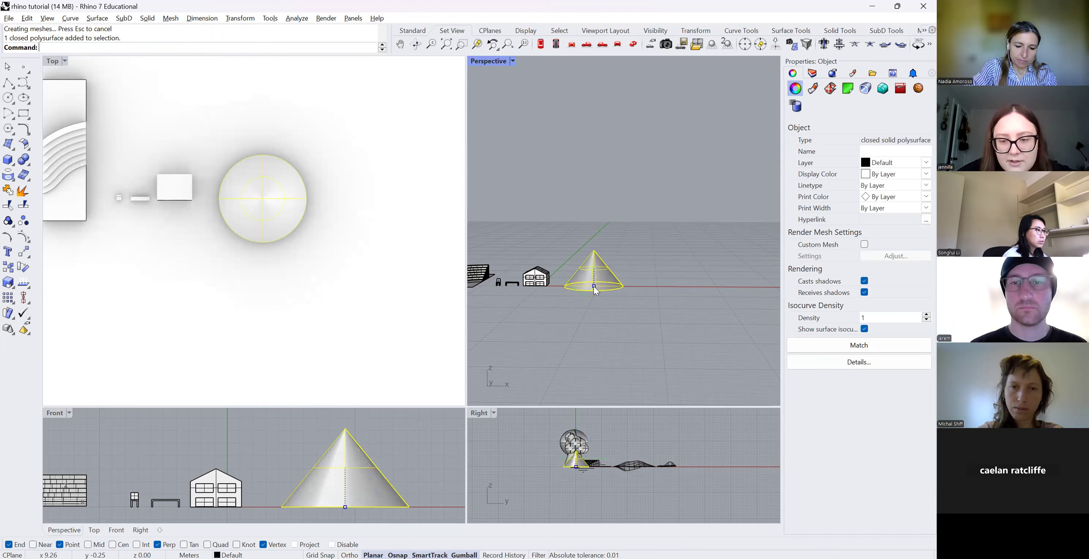
pyautogui.click(642, 319)
pyautogui.click(598, 268)
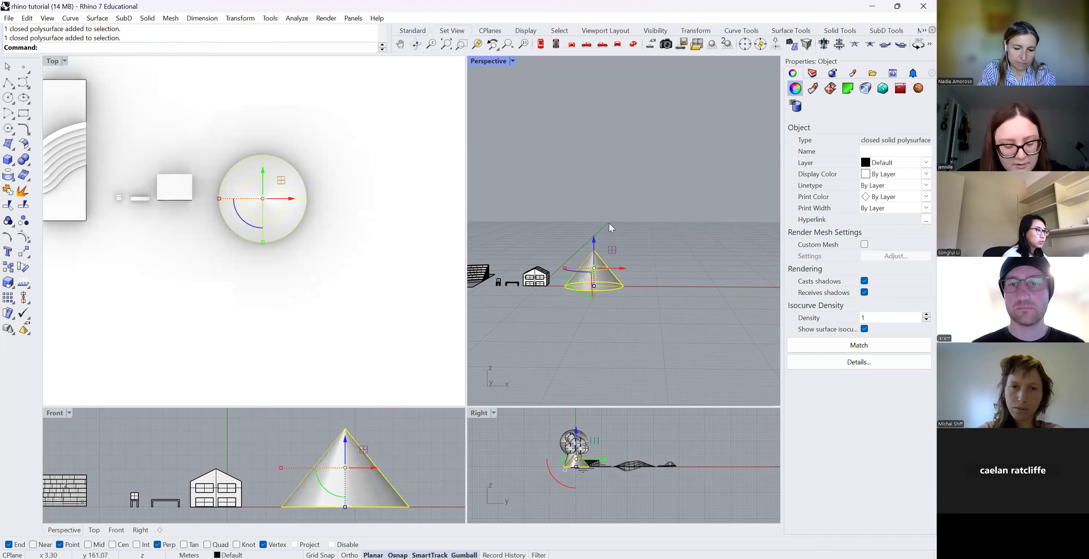
pyautogui.moveTo(594, 243); pyautogui.dragTo(602, 222)
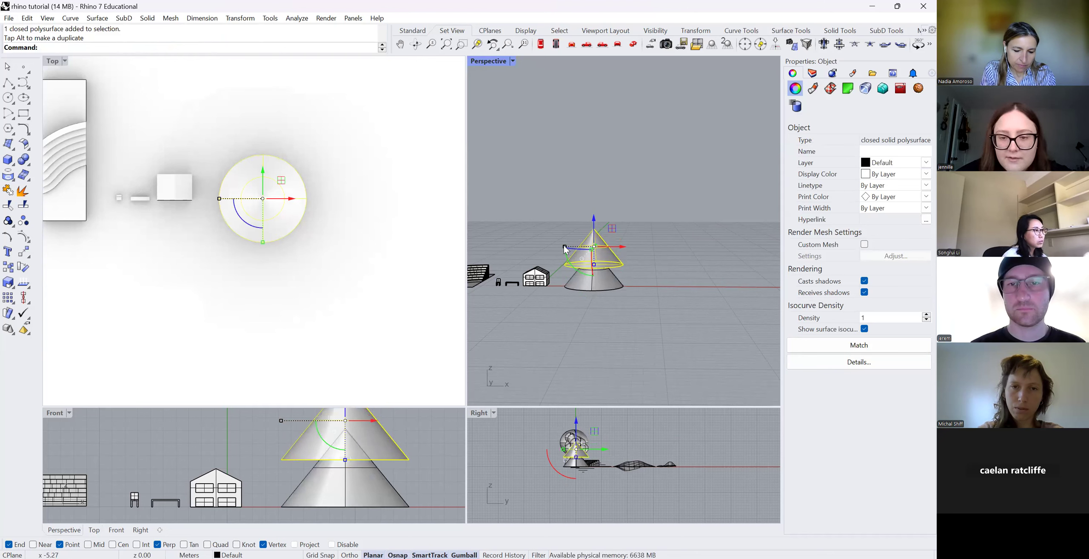
pyautogui.keyDown('shift'); pyautogui.moveTo(565, 247); pyautogui.dragTo(573, 252); pyautogui.keyUp('shift')
pyautogui.click(675, 250)
# Duplicate the upper cone upward twice more, shrinking the copies to build the conifer's tapering top tiers.
pyautogui.click(603, 245)
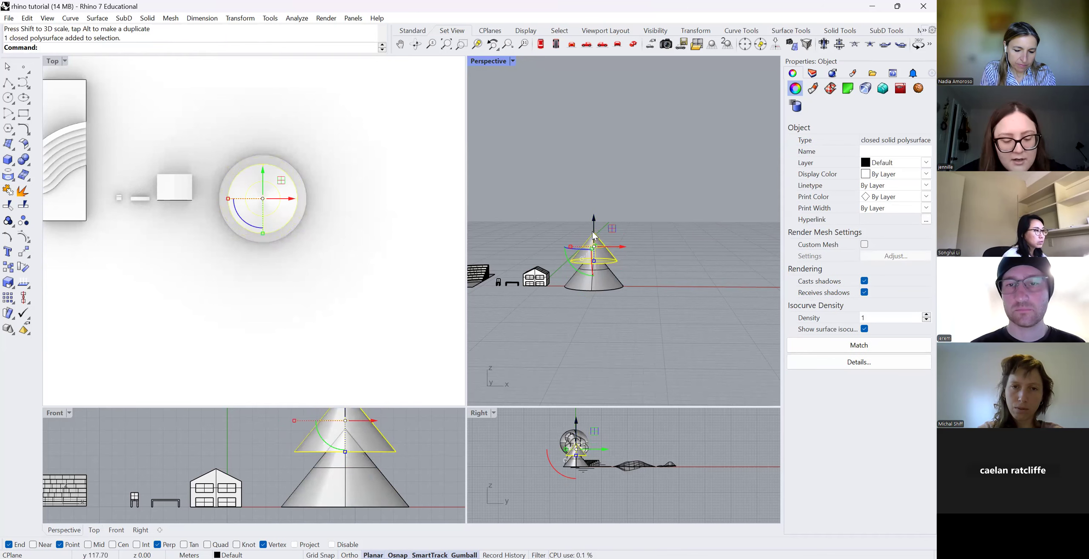
pyautogui.moveTo(595, 219)
pyautogui.mouseDown()
pyautogui.moveTo(607, 213)
pyautogui.moveTo(577, 228)
pyautogui.mouseUp()
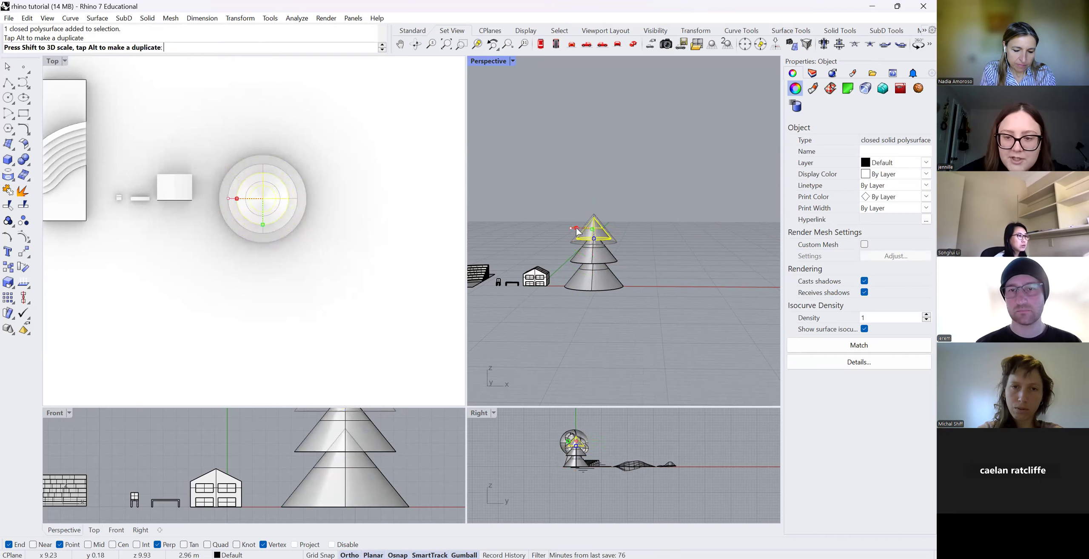
pyautogui.moveTo(596, 196)
pyautogui.mouseDown()
pyautogui.moveTo(598, 180)
pyautogui.moveTo(580, 211)
pyautogui.moveTo(595, 188)
pyautogui.mouseUp()
pyautogui.click(662, 209)
pyautogui.click(595, 213)
pyautogui.click(679, 258)
# Draw a solid four-sided inscribed pyramid on the open ground beside the stacked-cone tree.
pyautogui.click(415, 44)
pyautogui.moveTo(710, 197); pyautogui.dragTo(661, 246)
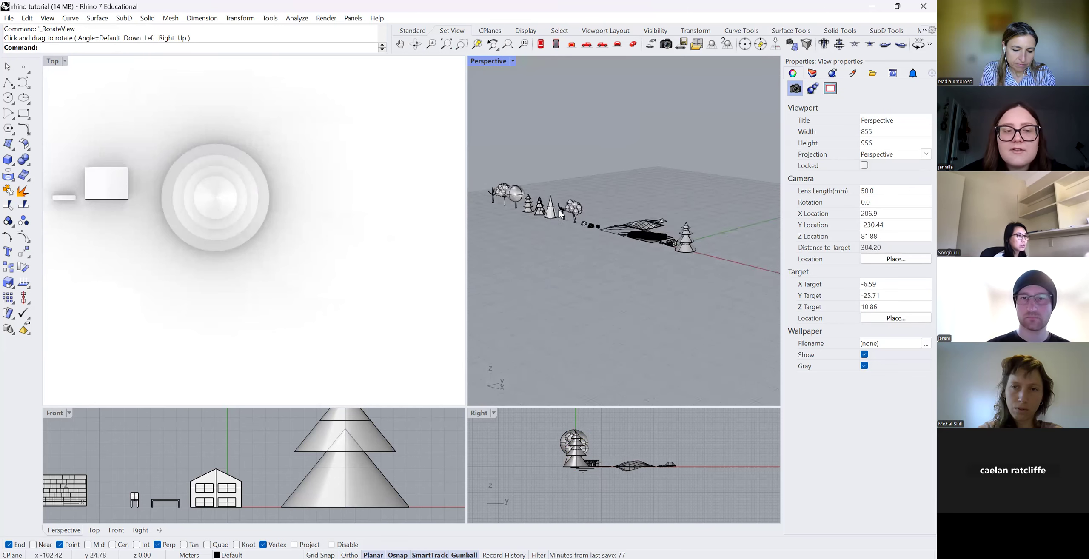
pyautogui.click(10, 162)
pyautogui.click(56, 186)
pyautogui.scroll(2, 709, 304)
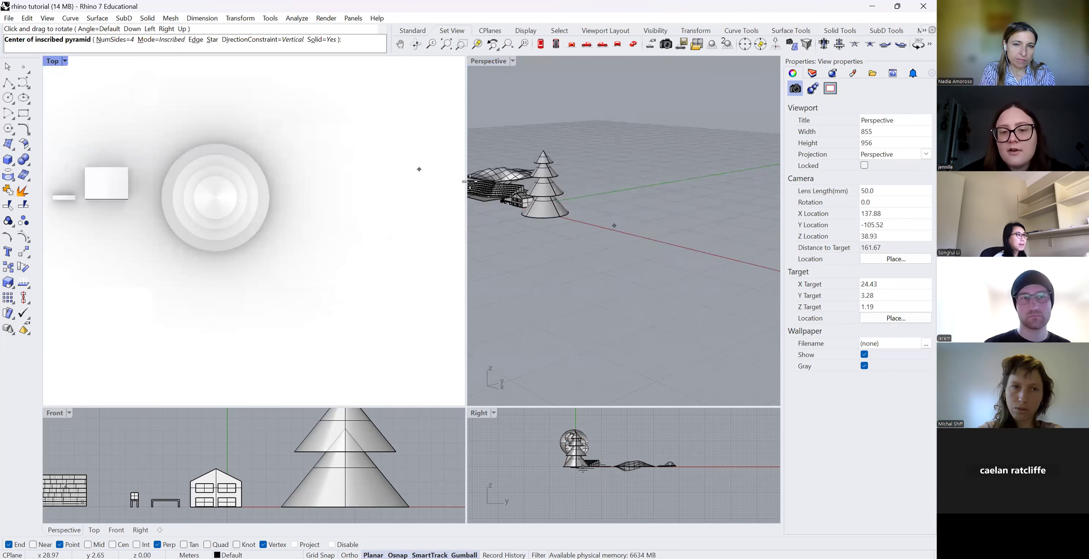
pyautogui.scroll(-2, 272, 216)
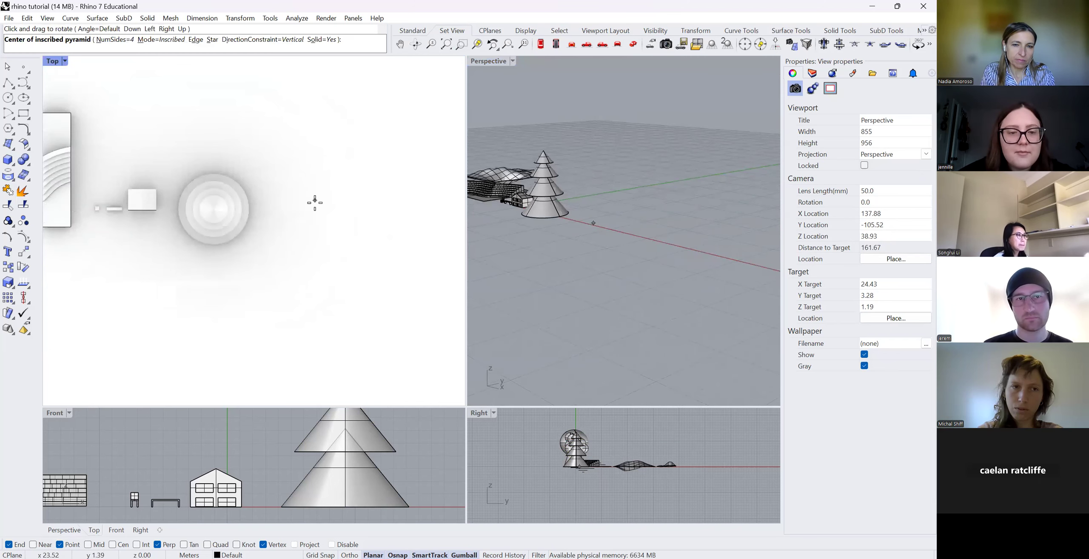
pyautogui.click(297, 175)
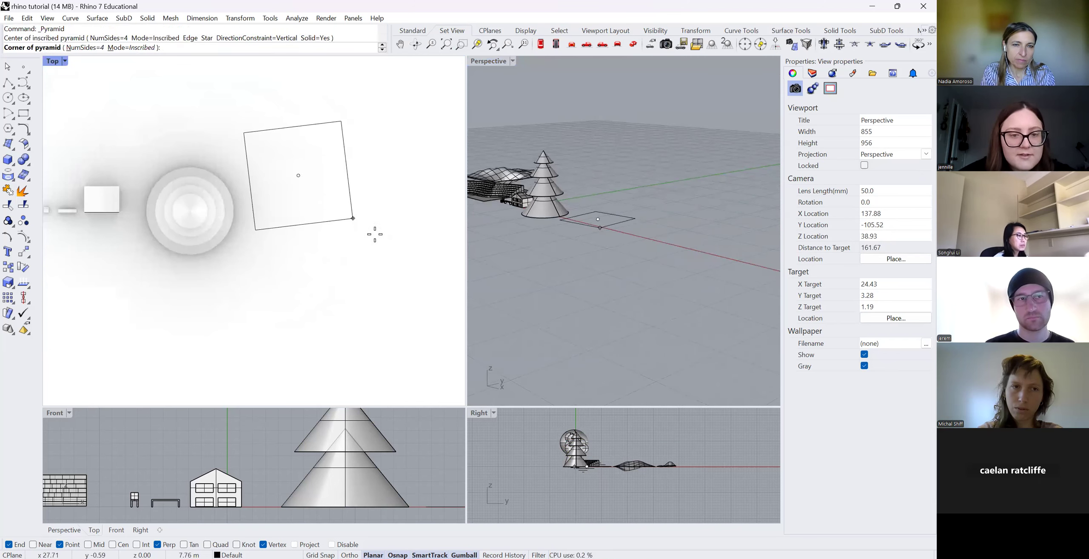
pyautogui.click(351, 199)
pyautogui.click(591, 190)
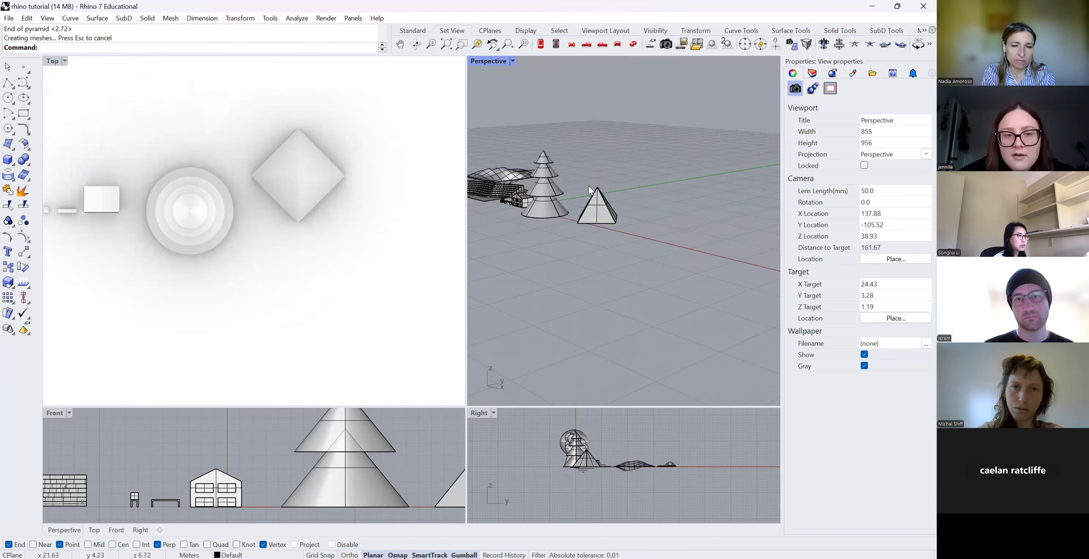
# Move the pyramid a little farther from the stacked-cone tree and duplicate it straight upward so the two overlap.
pyautogui.moveTo(297, 178); pyautogui.dragTo(323, 211)
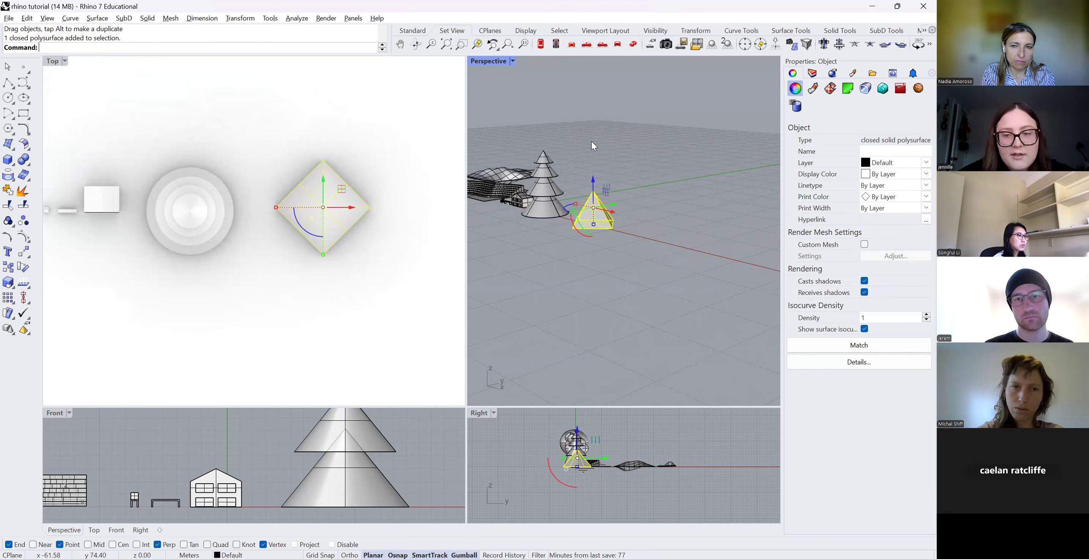
pyautogui.press('alt')
pyautogui.moveTo(594, 183); pyautogui.dragTo(593, 161)
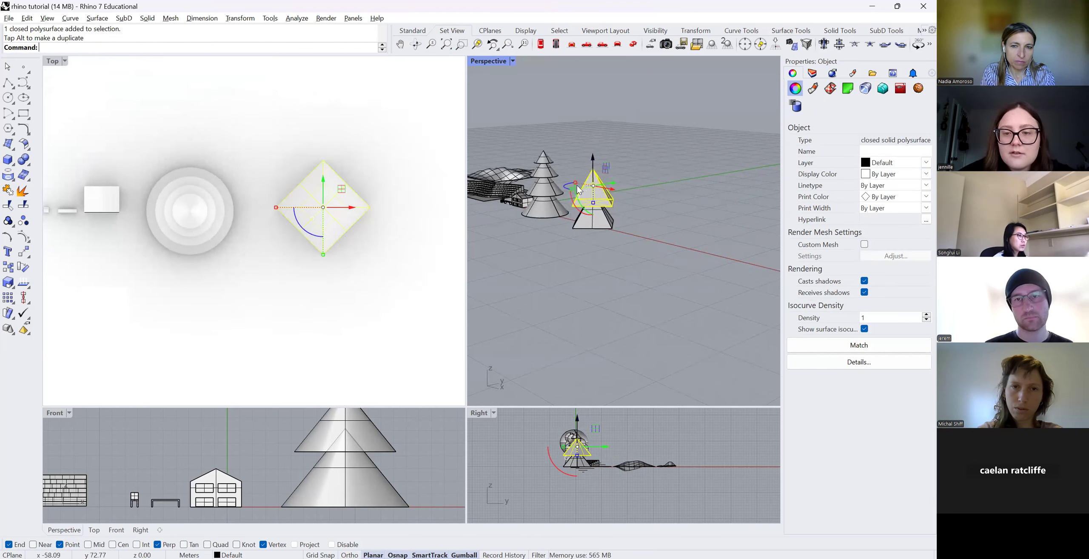
# Rotate the upper pyramid about its vertical axis and scale it down uniformly to form the second tier.
pyautogui.moveTo(303, 233); pyautogui.dragTo(317, 242)
pyautogui.moveTo(594, 204)
pyautogui.mouseDown()
pyautogui.moveTo(566, 184)
pyautogui.moveTo(595, 183)
pyautogui.moveTo(601, 221)
pyautogui.mouseUp()
pyautogui.press('Escape')
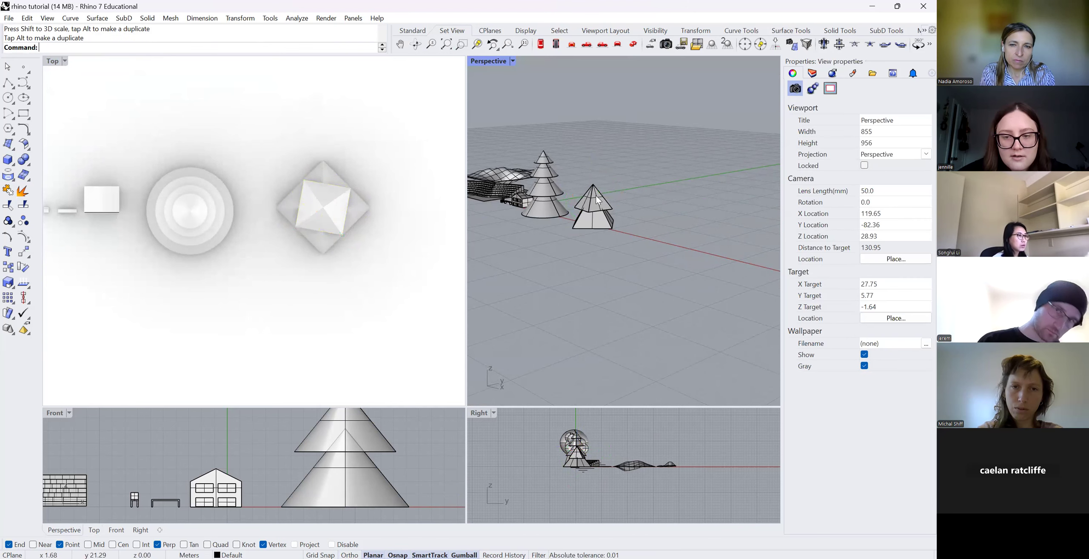
# Duplicate the second pyramid tier upward, turning and uniformly shrinking the copy to form a smaller, offset top tier.
pyautogui.click(599, 196)
pyautogui.keyDown('alt'); pyautogui.moveTo(593, 164); pyautogui.dragTo(594, 147); pyautogui.keyUp('alt')
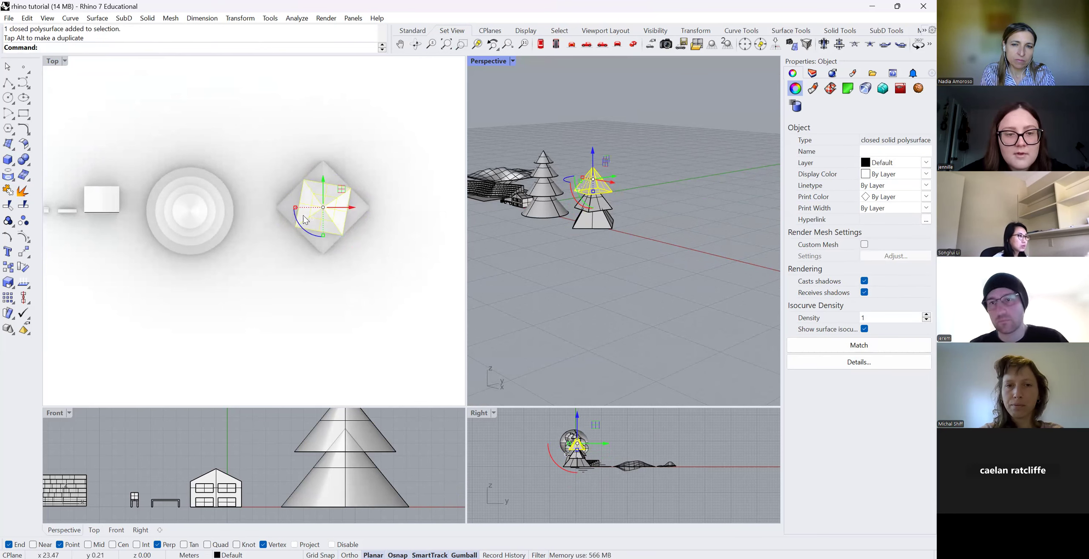
pyautogui.moveTo(296, 224); pyautogui.dragTo(293, 211)
pyautogui.moveTo(462, 195); pyautogui.dragTo(464, 195)
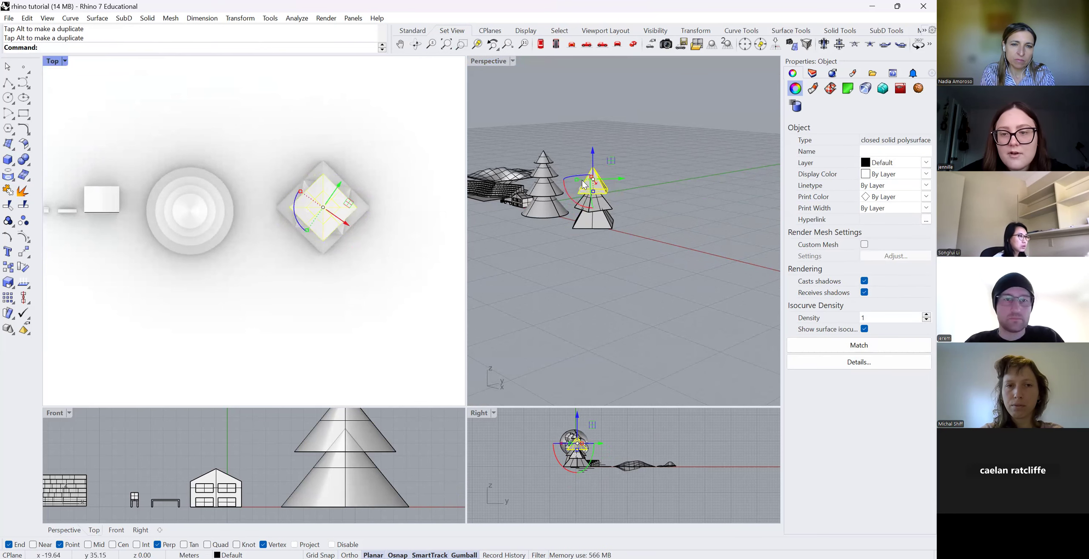
pyautogui.moveTo(577, 180)
pyautogui.keyDown('shift'); pyautogui.mouseDown()
pyautogui.moveTo(592, 135)
pyautogui.moveTo(587, 170)
pyautogui.mouseUp(); pyautogui.keyUp('shift')
pyautogui.click(643, 257)
pyautogui.click(597, 179)
pyautogui.moveTo(301, 230); pyautogui.dragTo(295, 213)
pyautogui.click(584, 246)
# Lower the top and middle pyramid tiers slightly so they overlap the tiers beneath them more.
pyautogui.scroll(4, 593, 213)
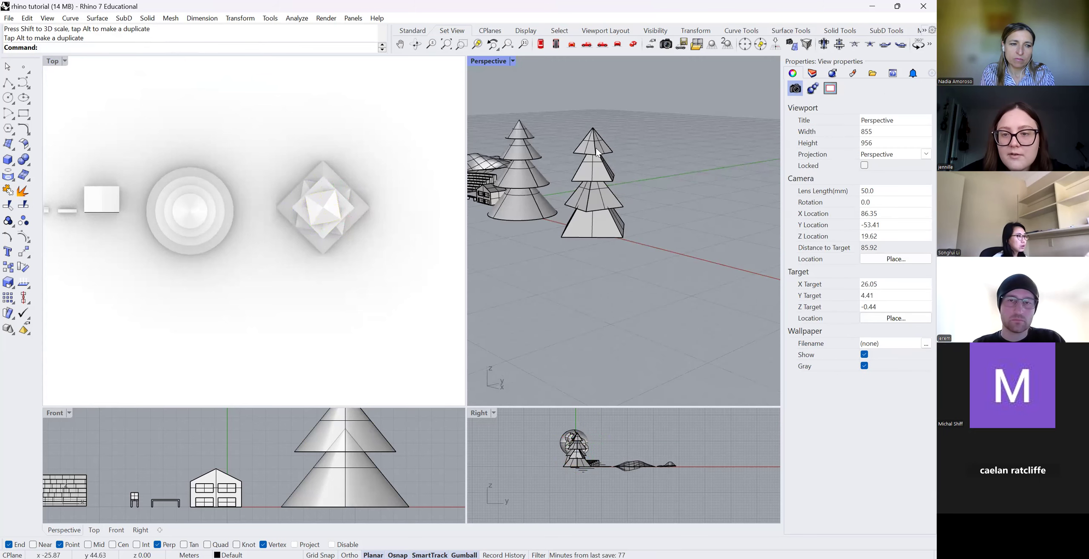
pyautogui.click(596, 162)
pyautogui.click(606, 137)
pyautogui.moveTo(596, 117); pyautogui.dragTo(598, 124)
pyautogui.click(583, 301)
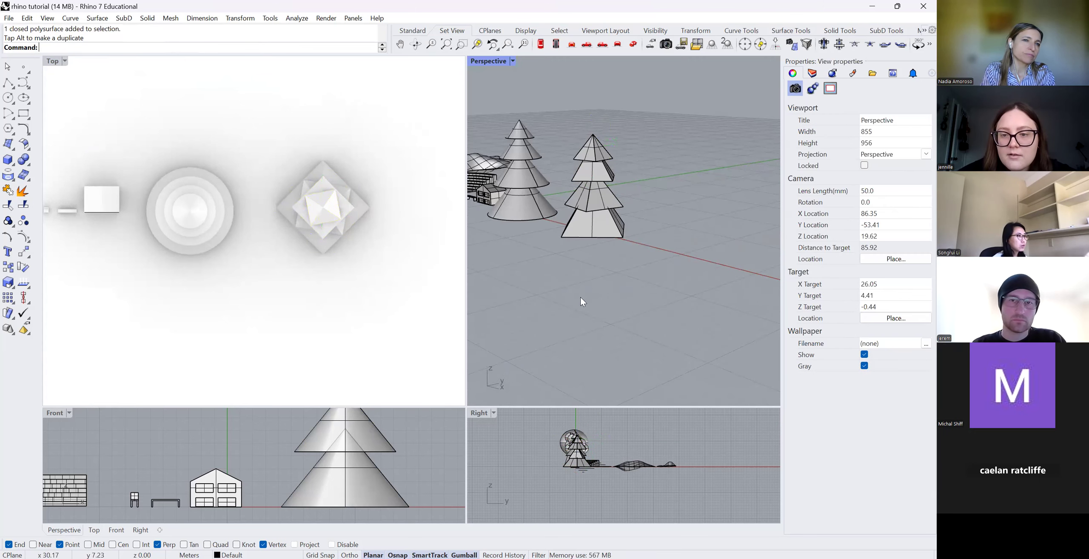
pyautogui.click(587, 195)
pyautogui.click(596, 164)
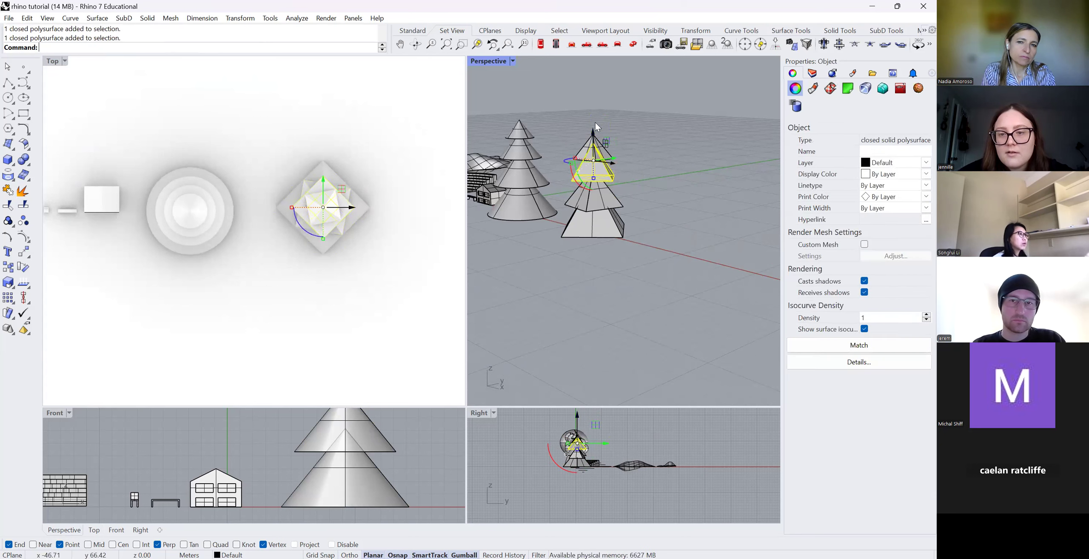
pyautogui.moveTo(593, 135); pyautogui.dragTo(594, 141)
pyautogui.click(651, 236)
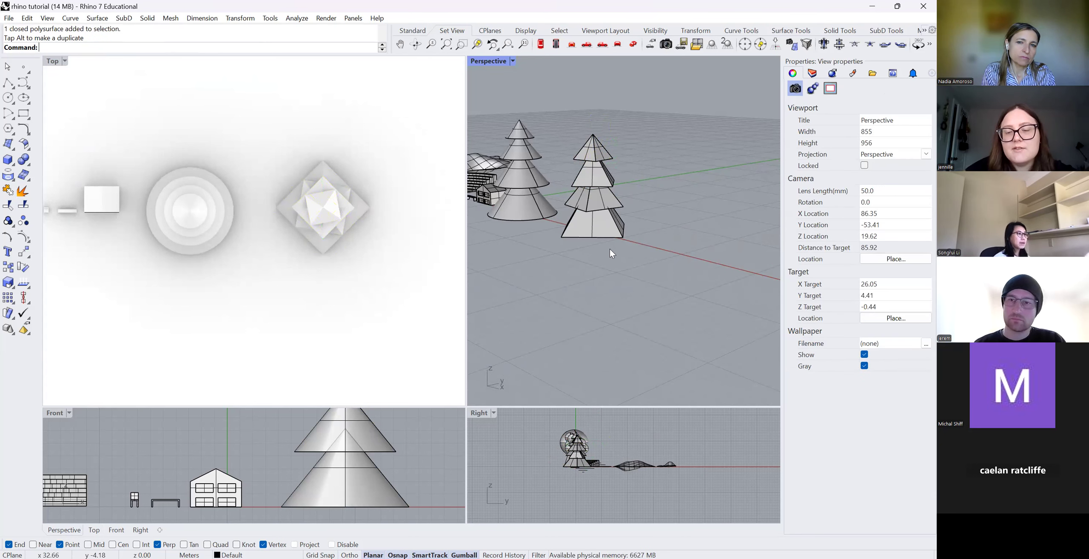
# Delete the stacked-cone tree and the stacked-pyramid tree beside the house.
pyautogui.scroll(-2, 610, 249)
pyautogui.scroll(-10, 612, 248)
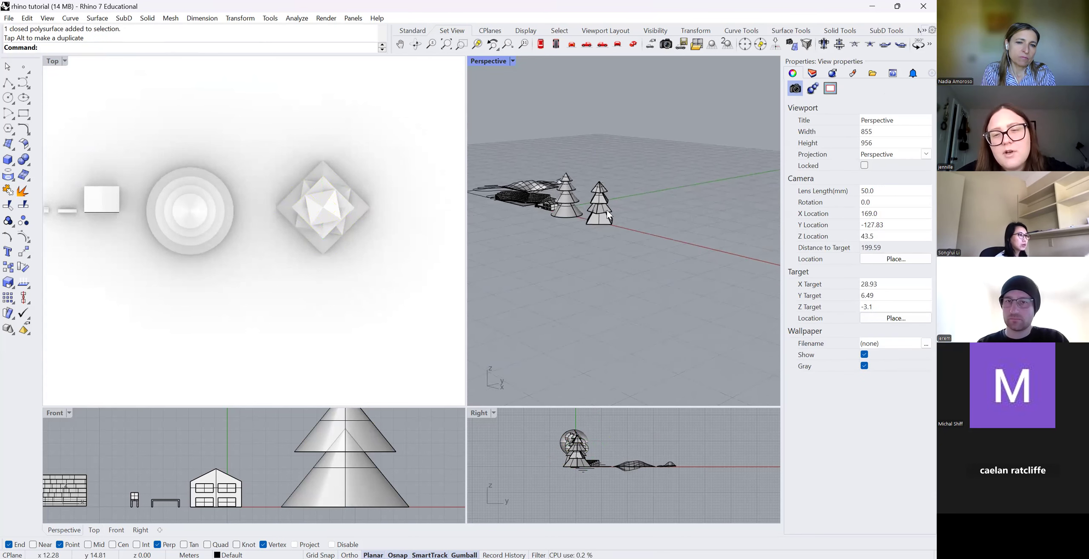
pyautogui.scroll(8, 659, 223)
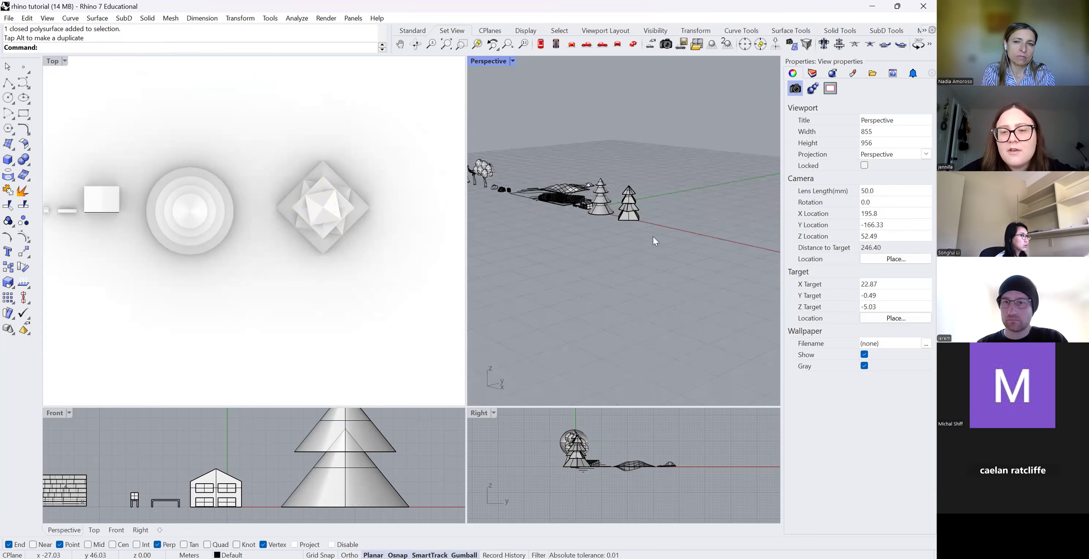
pyautogui.moveTo(126, 128); pyautogui.dragTo(423, 287)
pyautogui.press('Delete')
# Examine the finished example trees, especially the curved trunks and the sphere-cluster canopy.
pyautogui.moveTo(584, 169); pyautogui.dragTo(594, 219, button='right')
pyautogui.scroll(15, 599, 204)
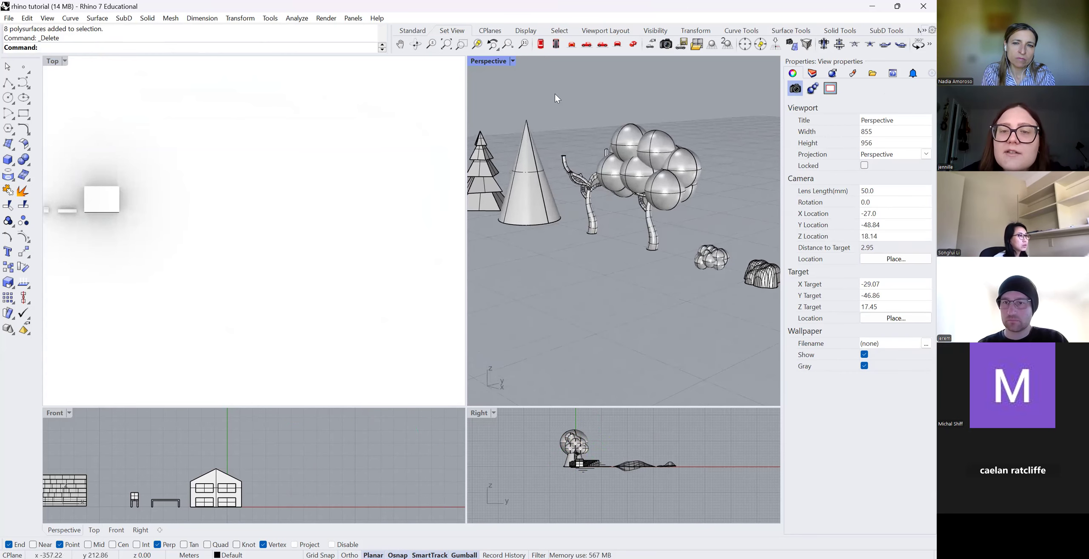
pyautogui.click(418, 45)
pyautogui.moveTo(634, 300); pyautogui.dragTo(547, 214)
pyautogui.scroll(1, 546, 212)
pyautogui.scroll(-2, 544, 228)
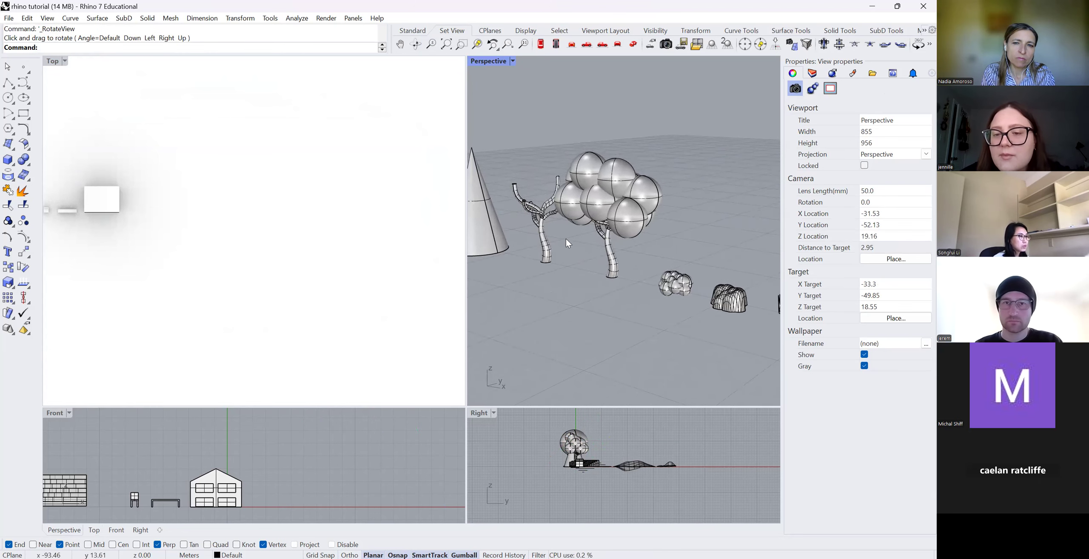
pyautogui.scroll(-3, 555, 247)
pyautogui.scroll(-10, 400, 225)
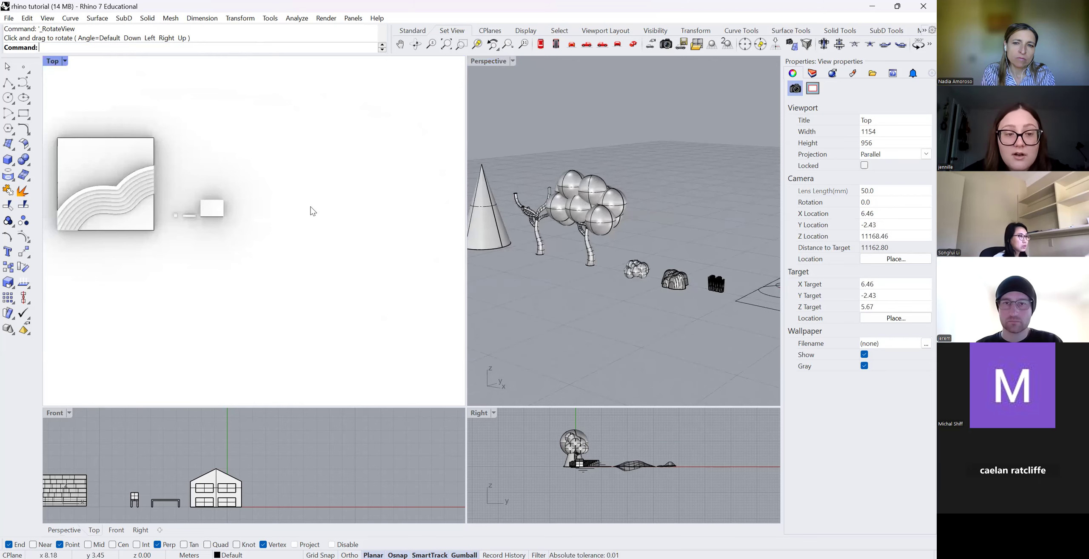
pyautogui.scroll(-2, 326, 236)
pyautogui.scroll(-15, 572, 247)
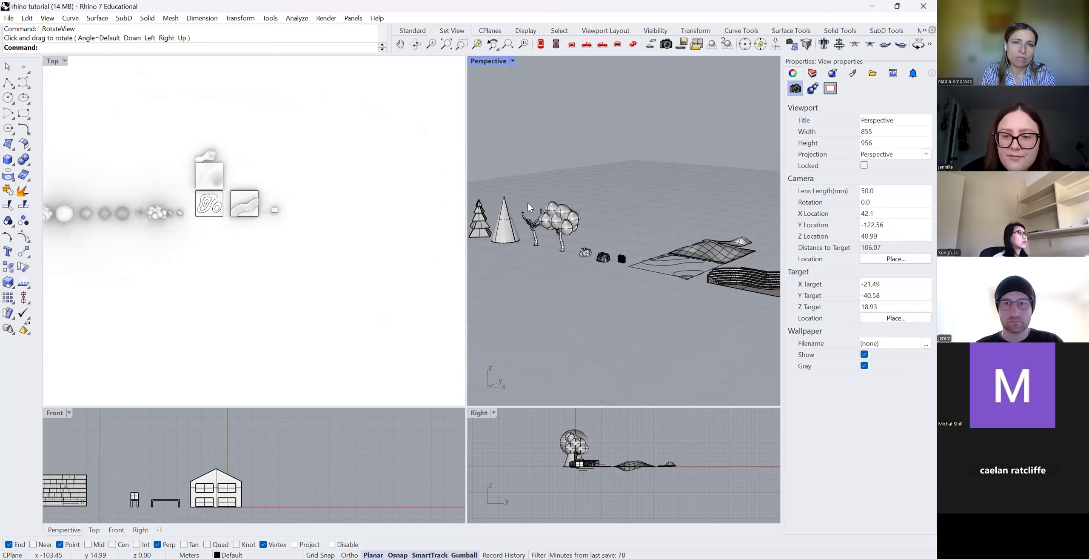
# Draw a wavy upright interpolated curve about 3 m tall in the Front view beside the house as a trunk path, and select it.
pyautogui.scroll(15, 588, 246)
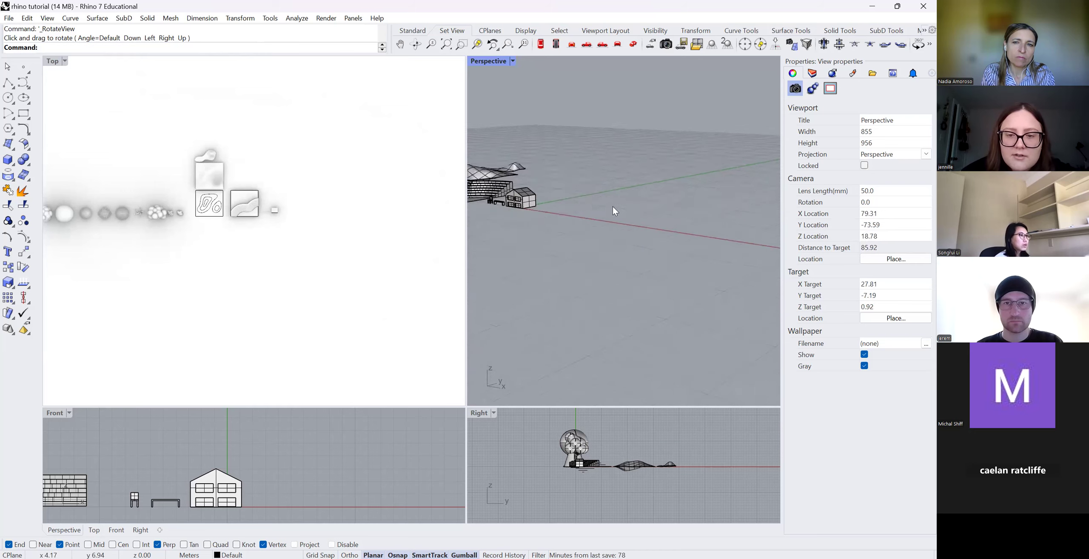
pyautogui.scroll(4, 558, 194)
pyautogui.scroll(-3, 264, 489)
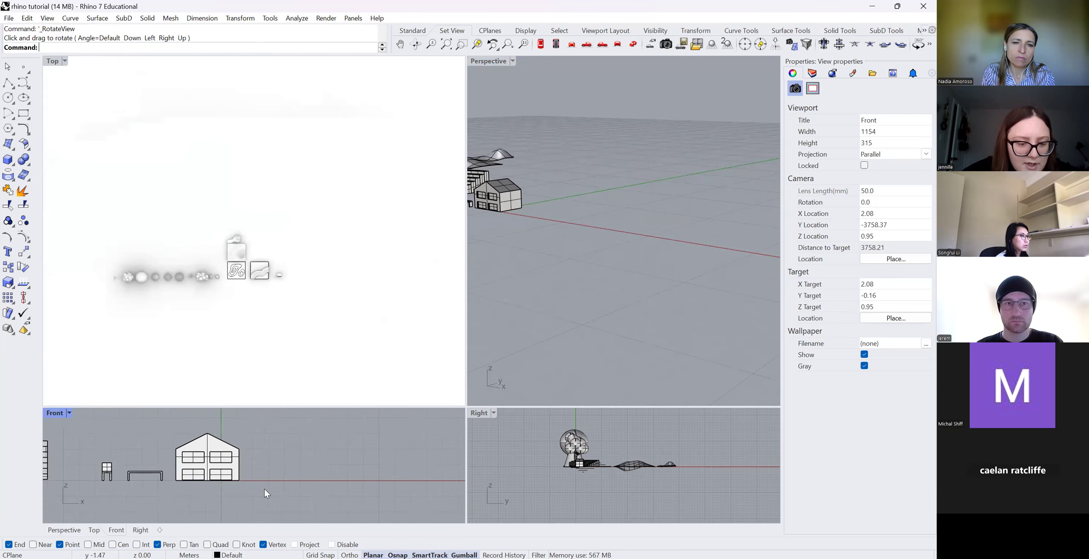
pyautogui.scroll(5, 354, 460)
pyautogui.scroll(1, 347, 464)
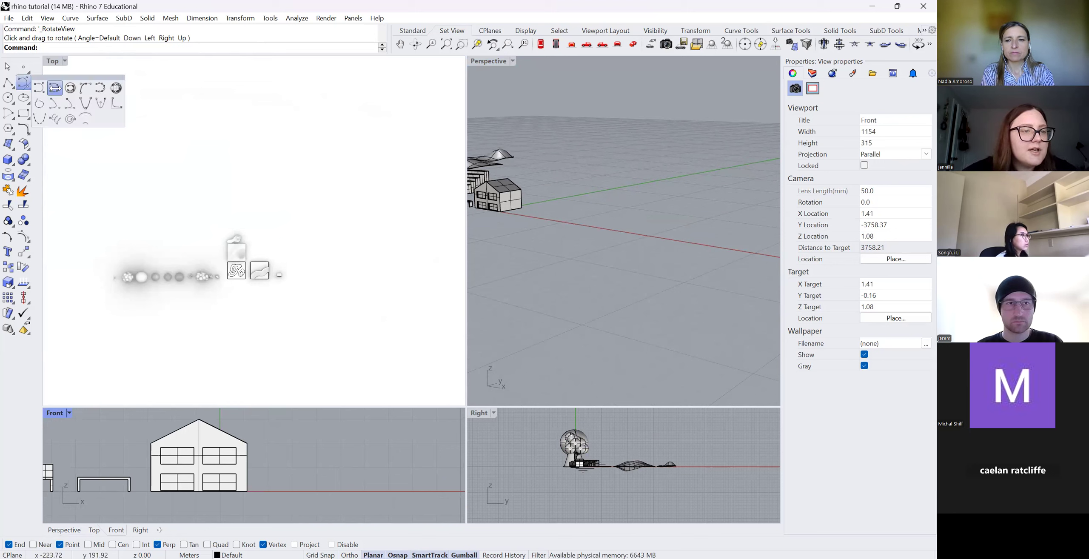
pyautogui.click(55, 88)
pyautogui.scroll(1, 325, 489)
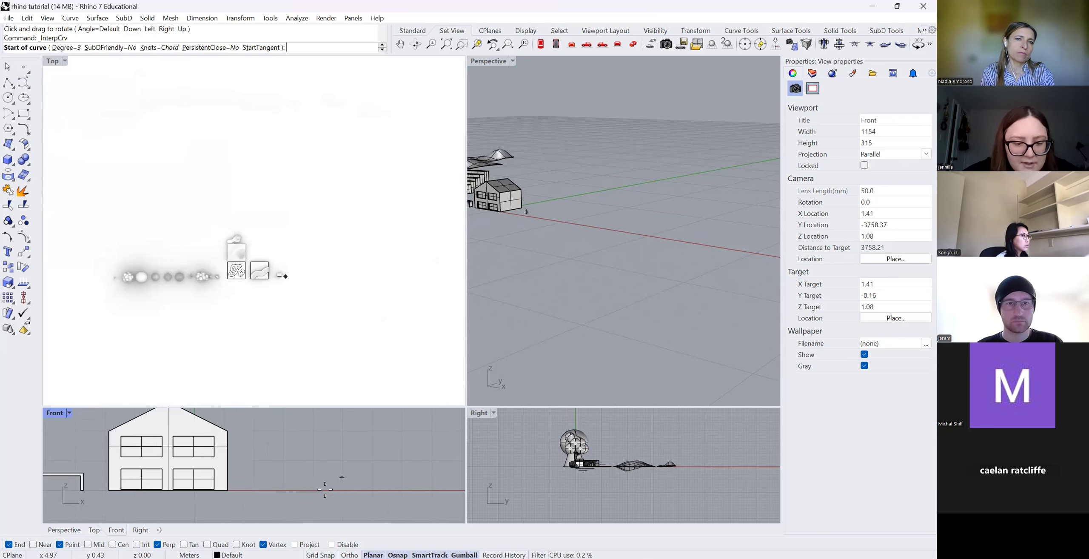
pyautogui.click(286, 477)
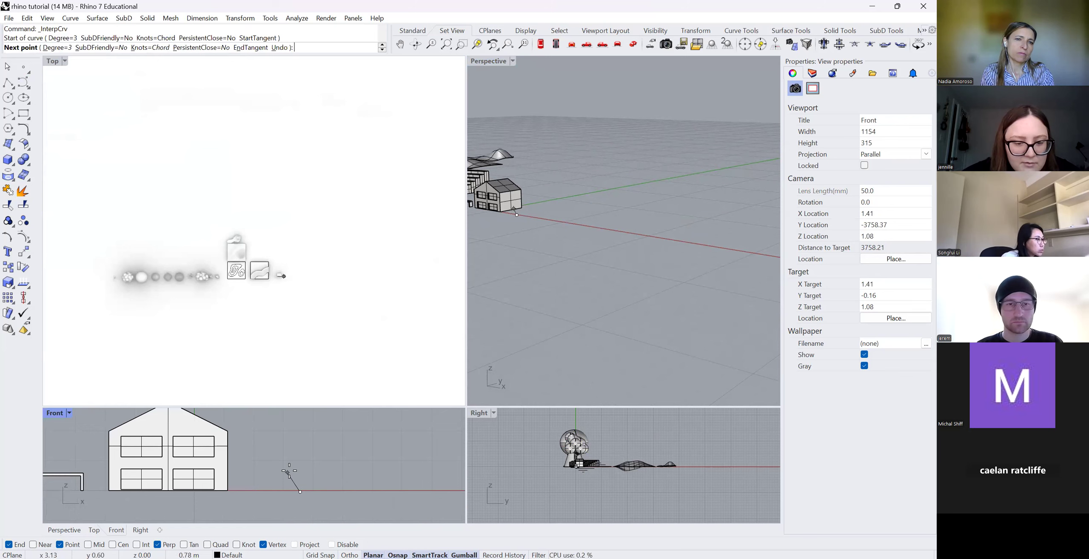
pyautogui.click(289, 471)
pyautogui.click(305, 451)
pyautogui.click(302, 429)
pyautogui.click(296, 417)
pyautogui.scroll(-5, 309, 449)
pyautogui.scroll(5, 306, 423)
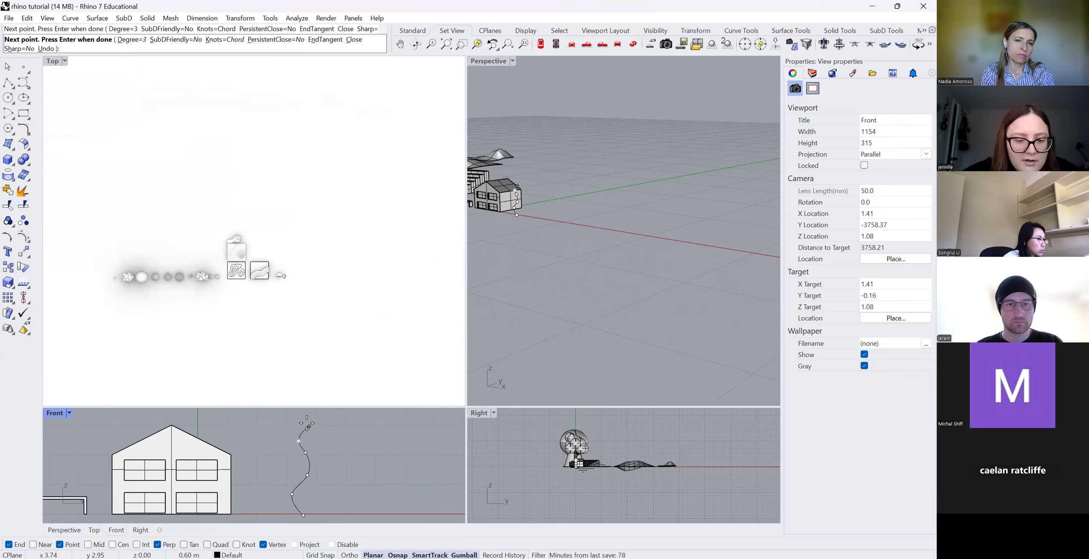
pyautogui.click(305, 423)
pyautogui.rightClick(319, 314)
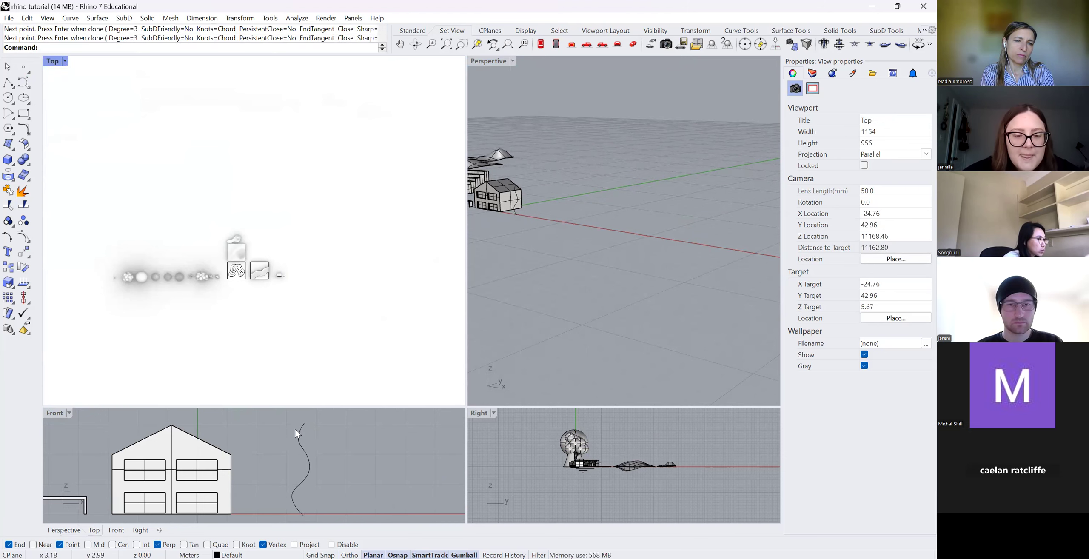
pyautogui.scroll(8, 294, 301)
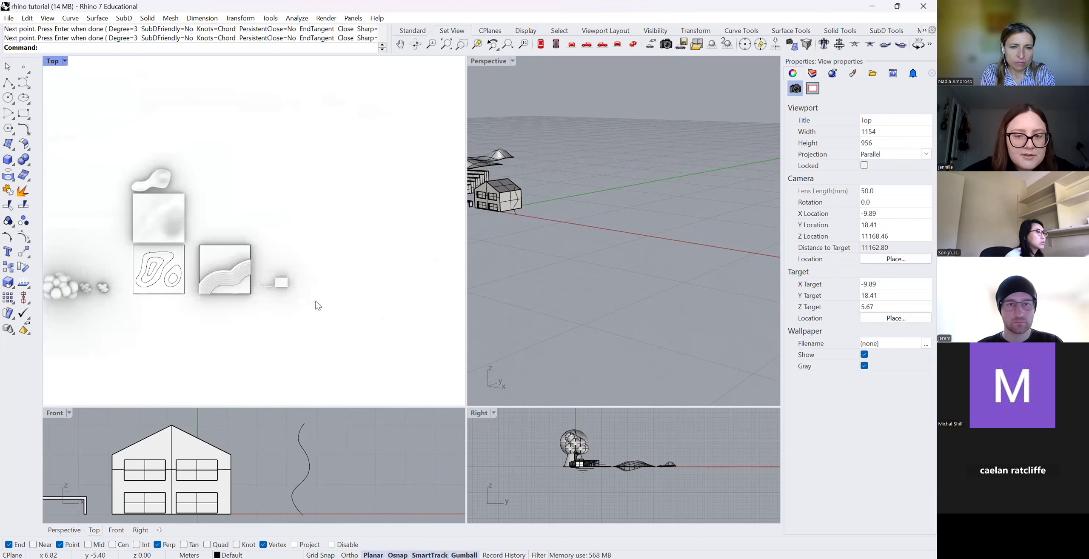
pyautogui.scroll(2, 503, 200)
pyautogui.scroll(4, 501, 198)
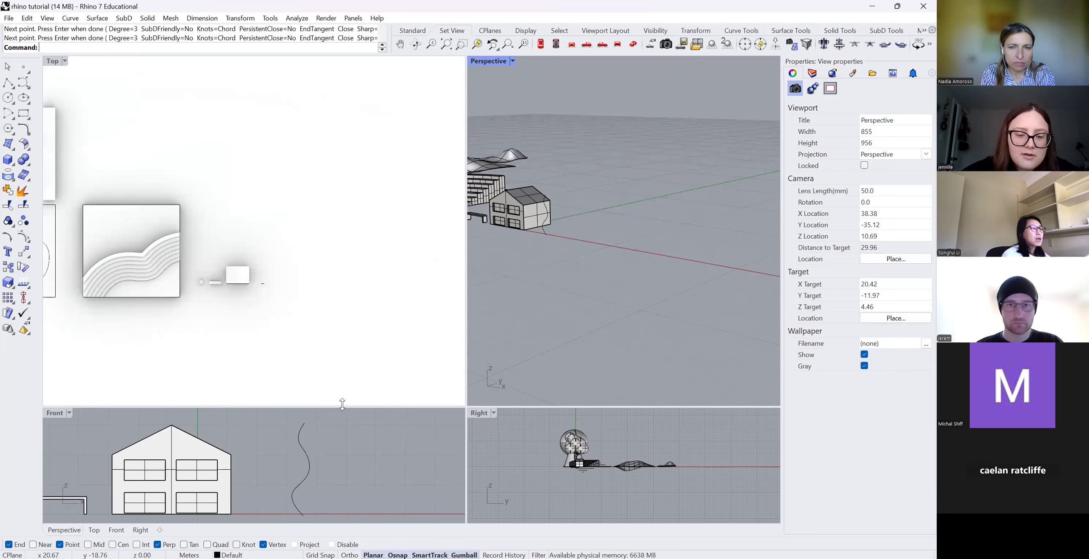
pyautogui.click(299, 428)
pyautogui.write('Pipe')
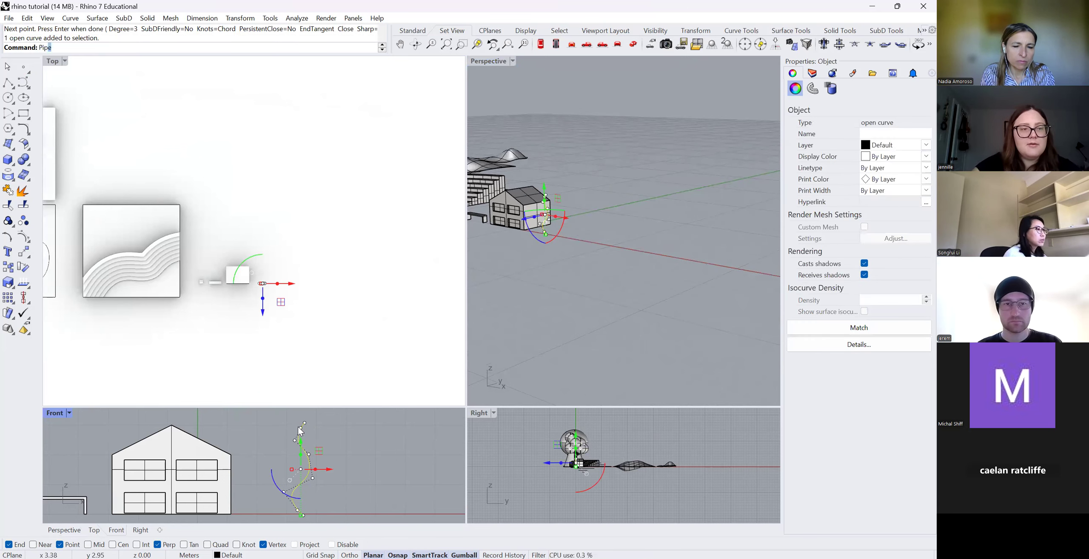
pyautogui.press('Return')
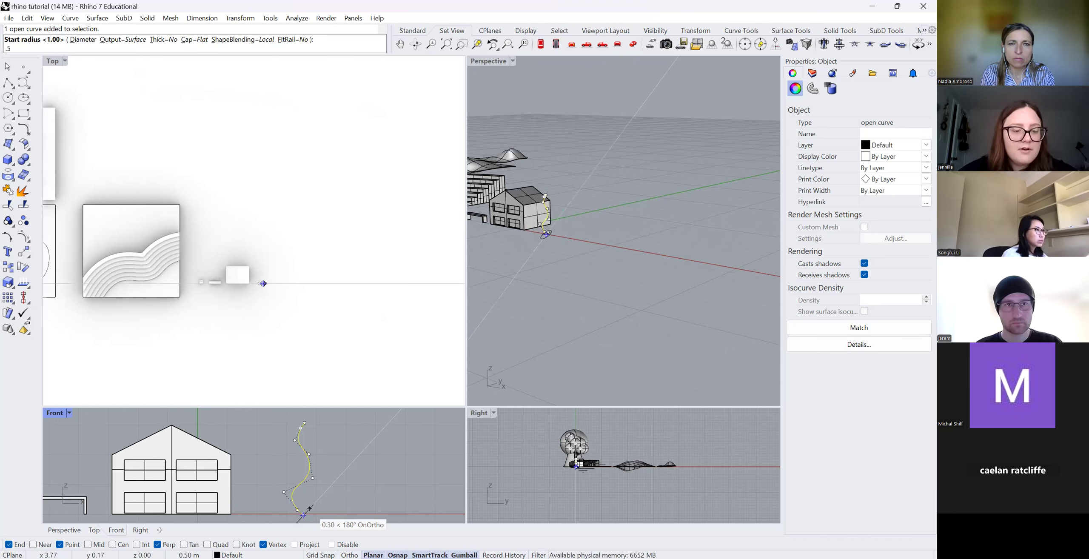
pyautogui.press('Return')
pyautogui.scroll(-3, 318, 472)
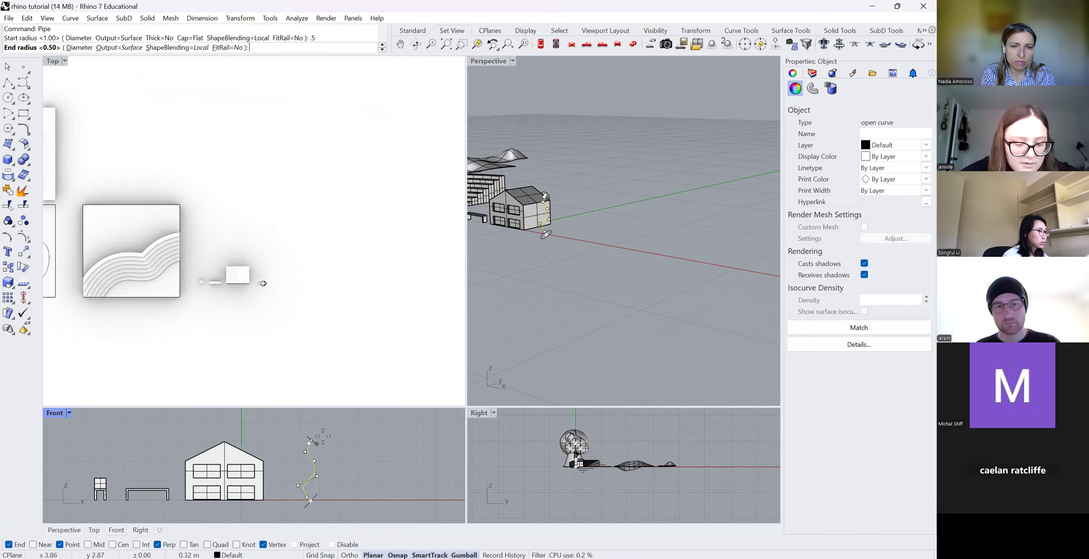
pyautogui.scroll(2, 323, 436)
pyautogui.hotkey('ctrl', 'z')
pyautogui.press('Escape')
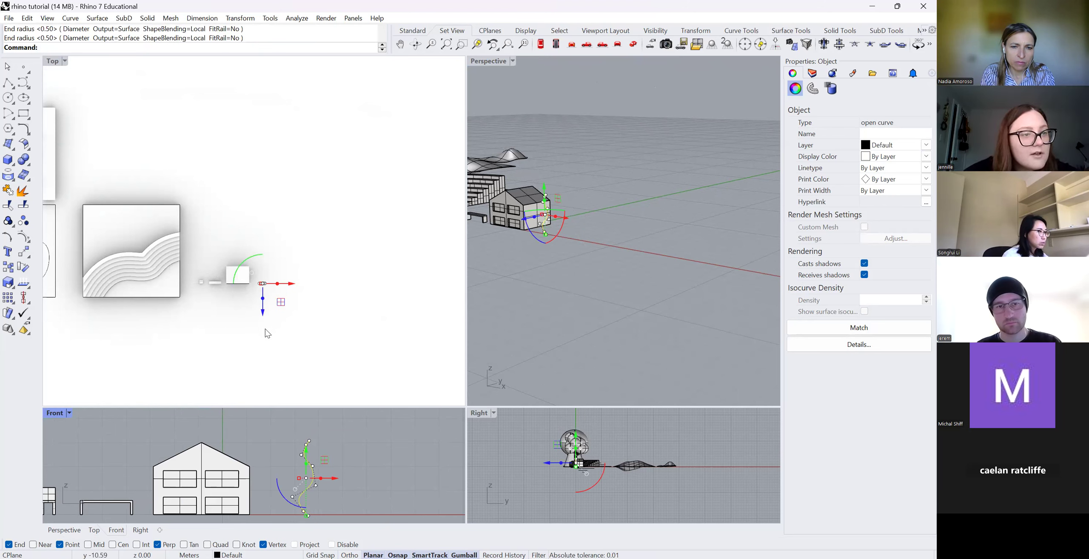
# Build a trunk with Pipe along the wavy curve, using a start and end radius of 0.25 and no intermediate radii.
pyautogui.scroll(-2, 266, 328)
pyautogui.scroll(-2, 349, 445)
pyautogui.scroll(3, 329, 485)
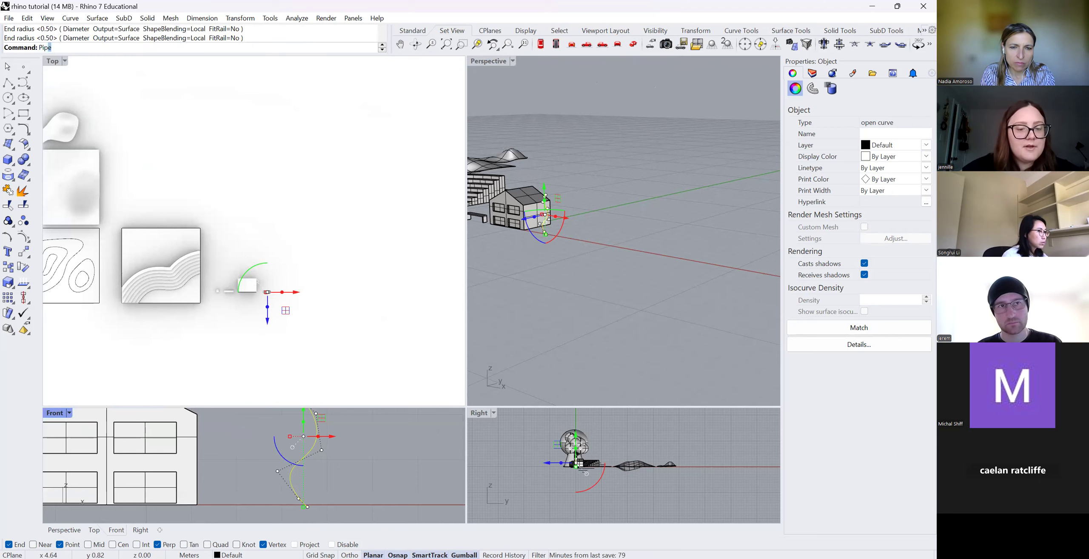
pyautogui.write('Pip')
pyautogui.press('Return')
pyautogui.write('.25')
pyautogui.press('Return')
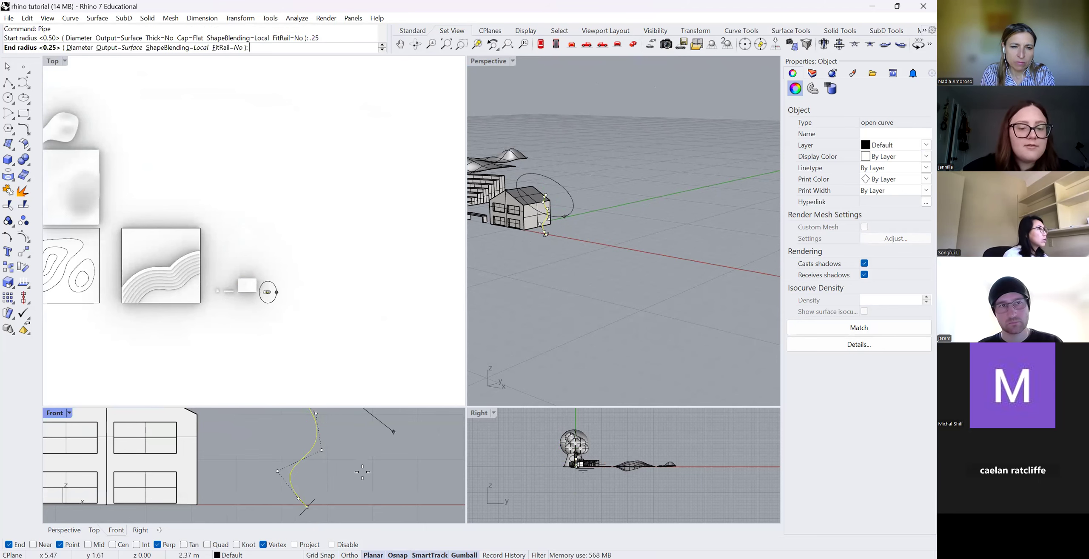
pyautogui.scroll(-2, 354, 468)
pyautogui.scroll(3, 340, 456)
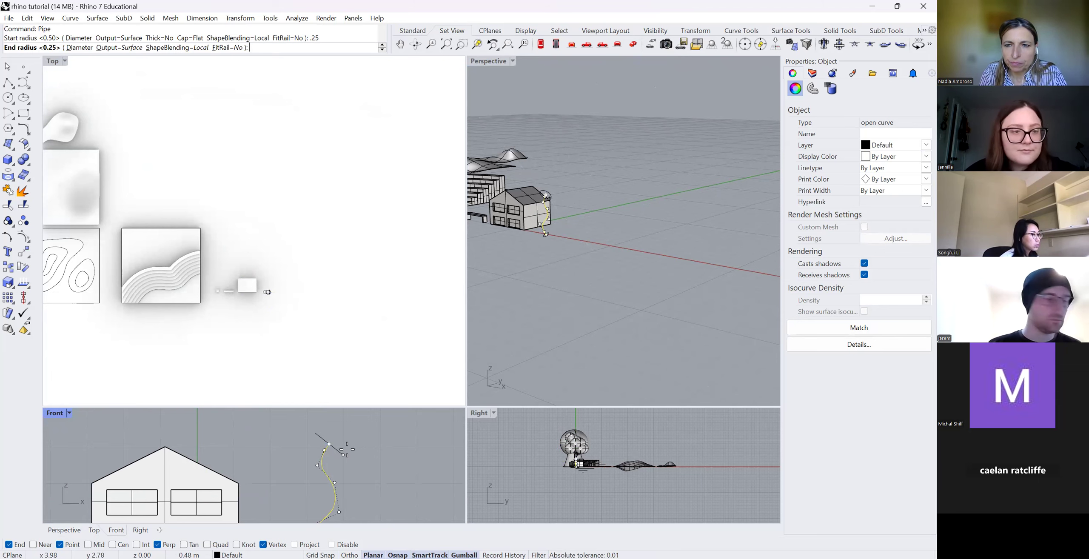
pyautogui.write('.25')
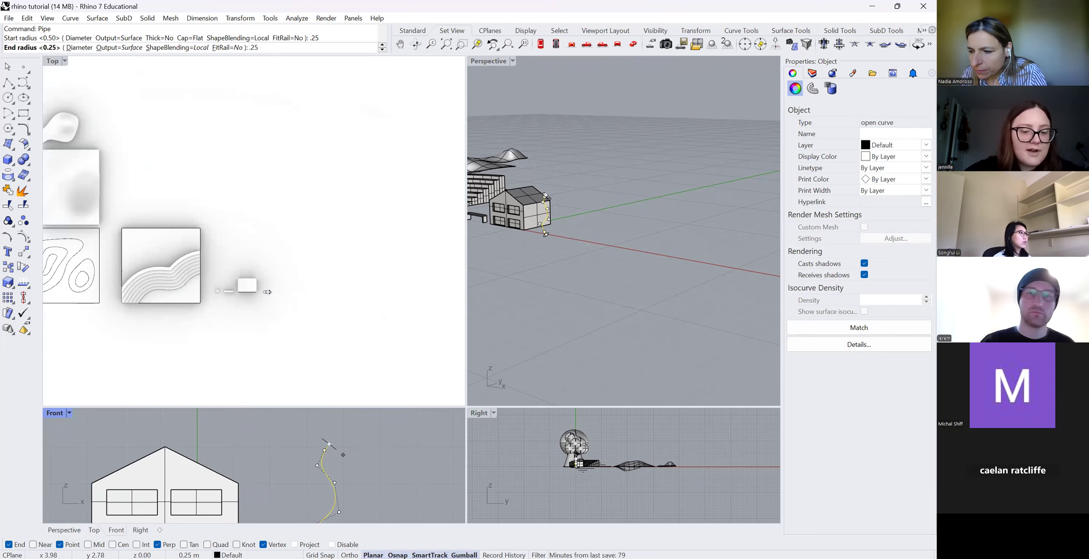
pyautogui.press('Return')
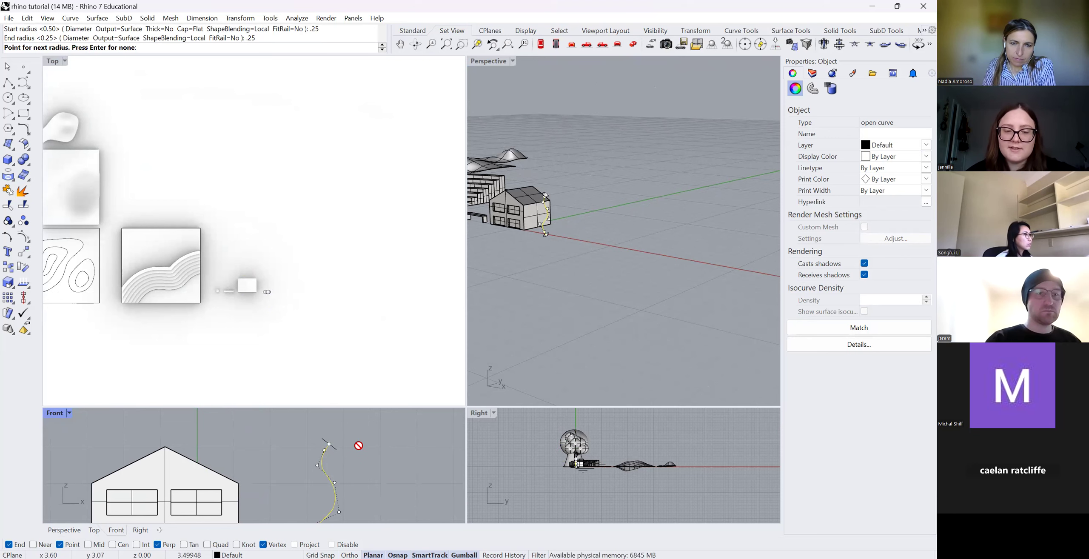
pyautogui.press('Return')
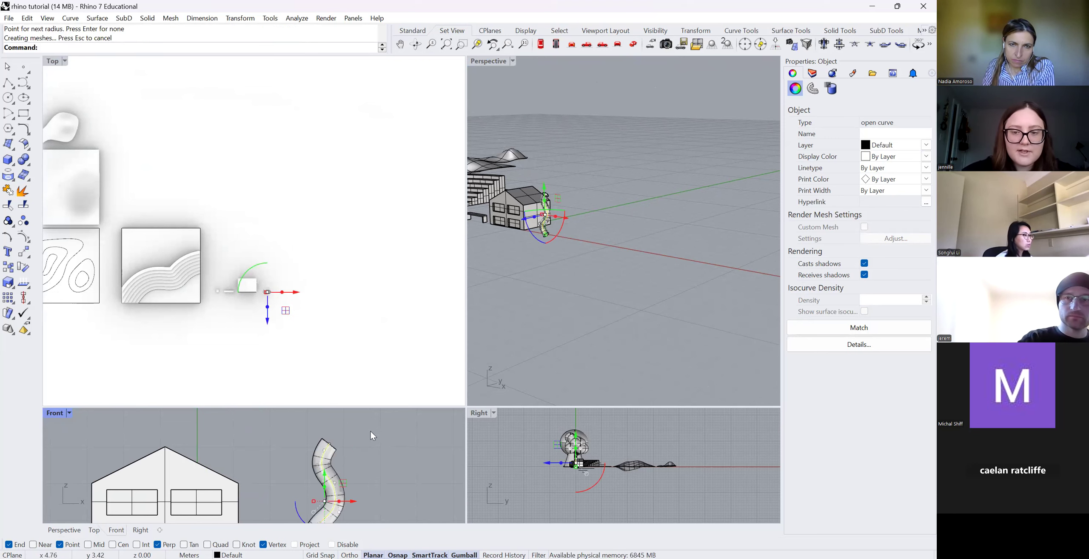
pyautogui.scroll(-3, 385, 469)
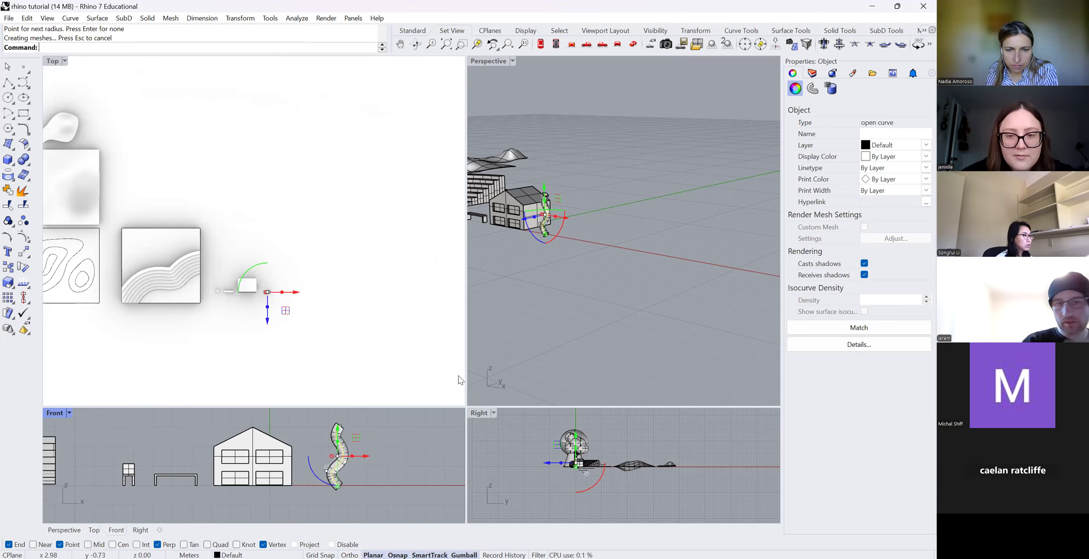
# Move the piped trunk clear of the house and delete the leftover path curve.
pyautogui.scroll(-1, 601, 298)
pyautogui.scroll(2, 601, 298)
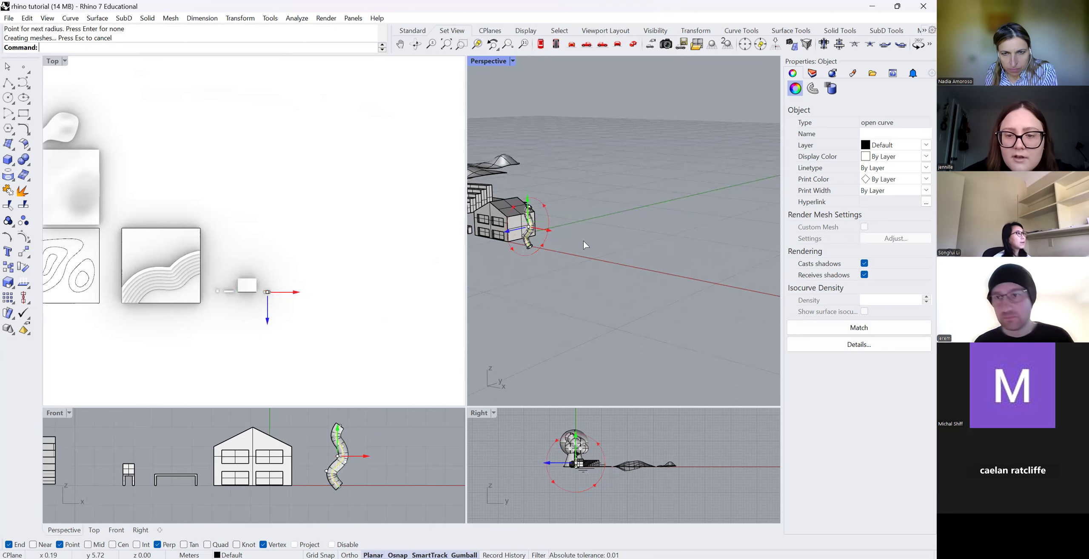
pyautogui.hotkey('ctrl', 'z')
pyautogui.moveTo(550, 230); pyautogui.dragTo(630, 253)
pyautogui.press('Delete')
pyautogui.click(548, 229)
pyautogui.click(604, 264)
pyautogui.scroll(5, 602, 258)
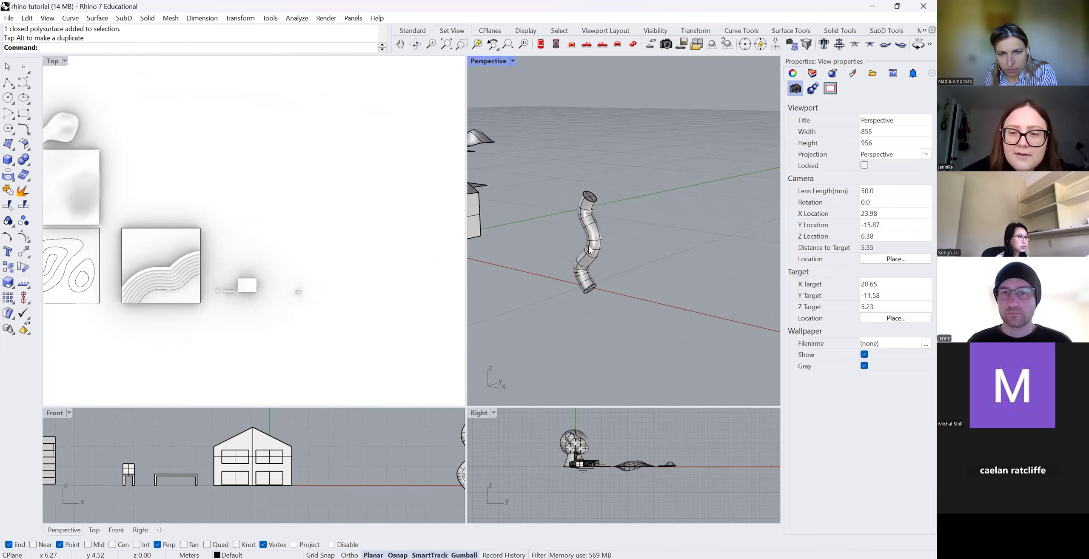
# Duplicate the piped trunk, then scale the copy down and tilt it into a side branch at the trunk's middle.
pyautogui.click(592, 250)
pyautogui.scroll(-2, 281, 359)
pyautogui.scroll(-4, 331, 445)
pyautogui.scroll(-2, 230, 433)
pyautogui.scroll(12, 407, 447)
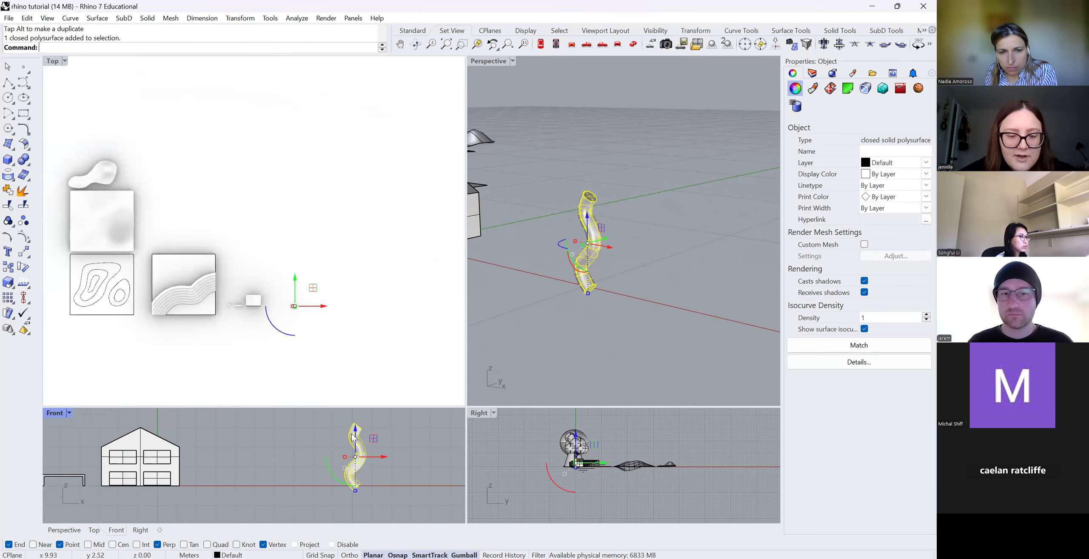
pyautogui.scroll(-2, 368, 440)
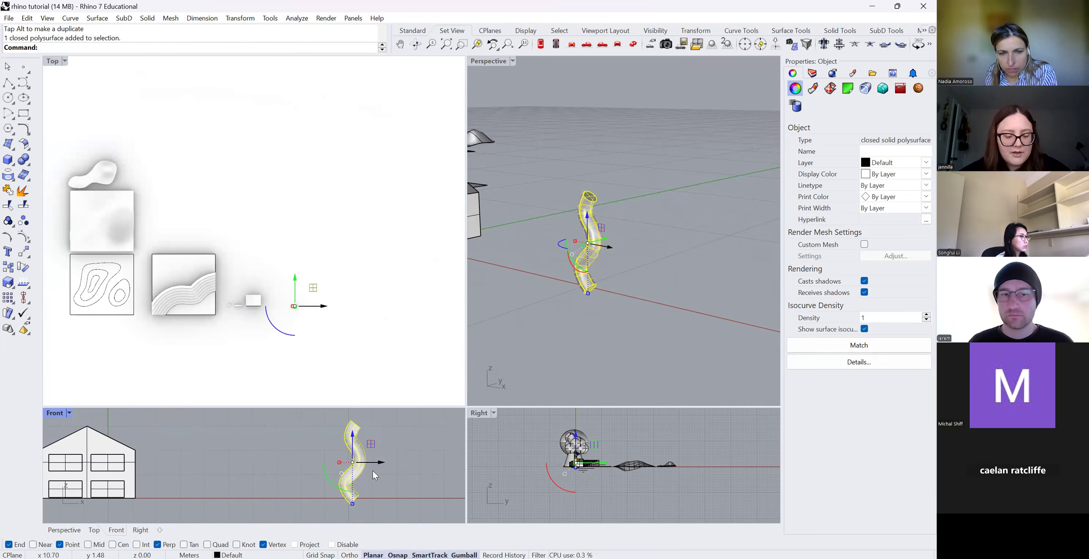
pyautogui.moveTo(383, 467); pyautogui.dragTo(348, 450)
pyautogui.press('alt')
pyautogui.click(420, 470)
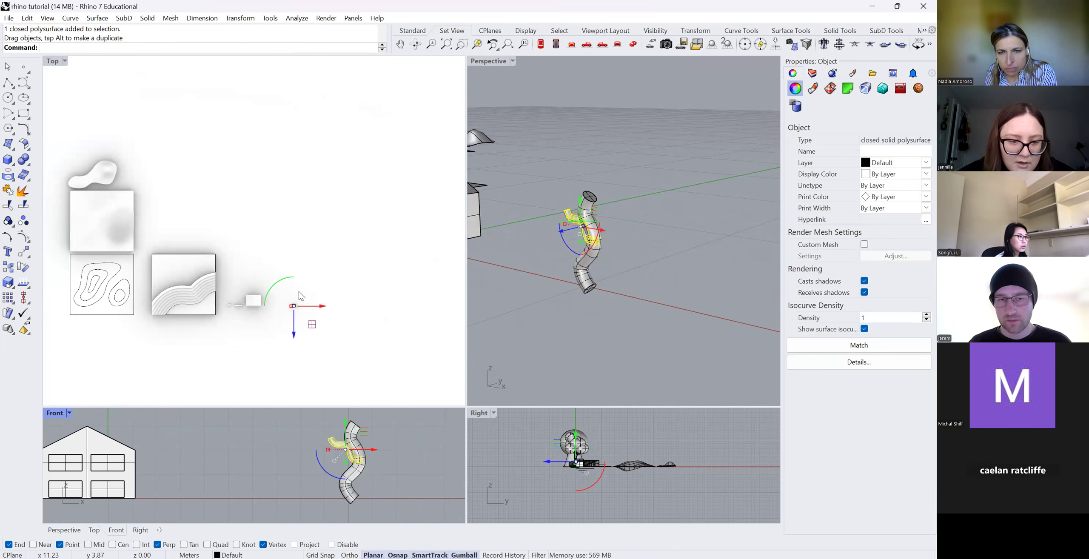
# Shift the side branch outward in the Top view and adjust its scale so its base meets the trunk.
pyautogui.scroll(5, 337, 317)
pyautogui.moveTo(278, 306); pyautogui.dragTo(245, 302)
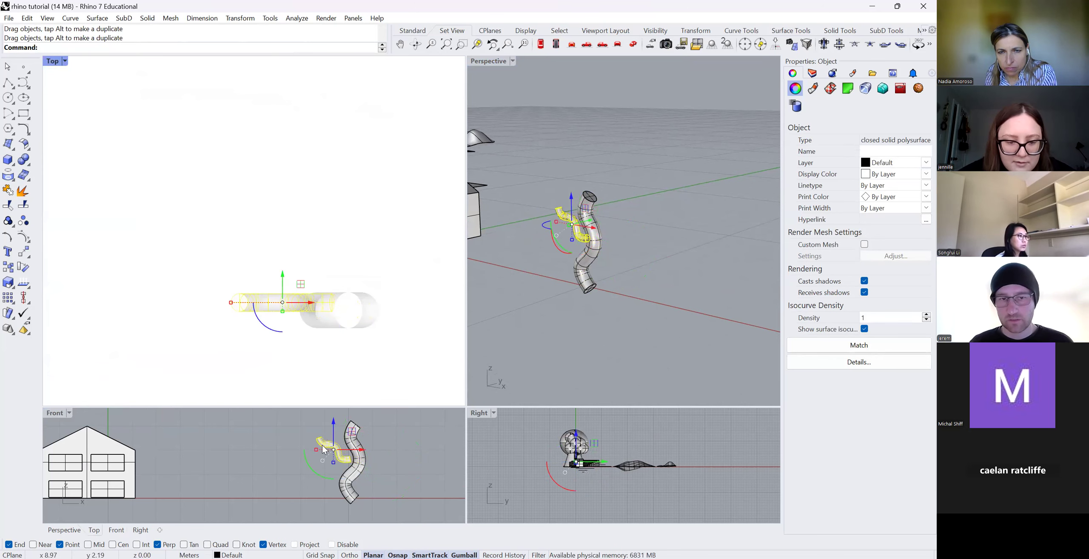
pyautogui.moveTo(316, 451); pyautogui.dragTo(386, 456)
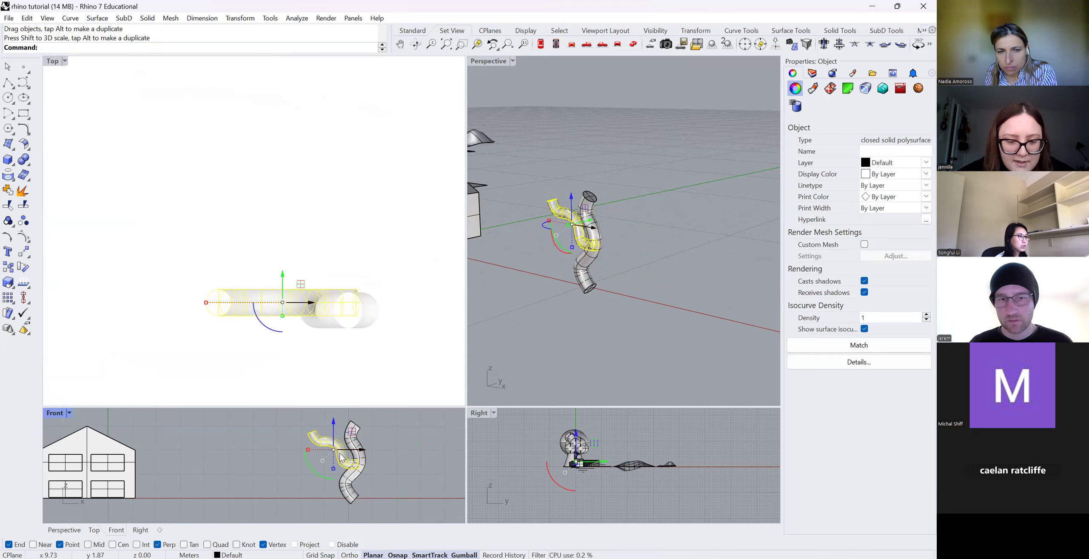
pyautogui.moveTo(307, 450); pyautogui.dragTo(320, 455)
# Stretch the main trunk vertically so it rises well above the side branch.
pyautogui.click(406, 473)
pyautogui.click(366, 460)
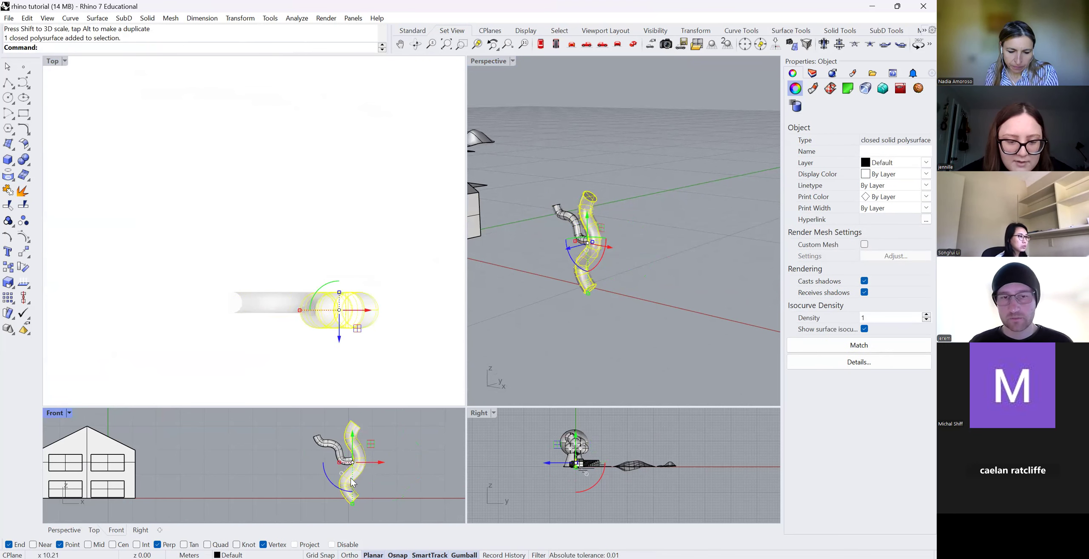
pyautogui.moveTo(354, 506); pyautogui.dragTo(365, 482)
pyautogui.hotkey('ctrl', 'z')
pyautogui.click(410, 503)
# Copy the side branch, turn the copy toward the trunk's rear side, and rotate it by 180 degrees.
pyautogui.click(333, 450)
pyautogui.moveTo(297, 302); pyautogui.dragTo(349, 304)
pyautogui.hotkey('ctrl', 'c')
pyautogui.hotkey('ctrl', 'v')
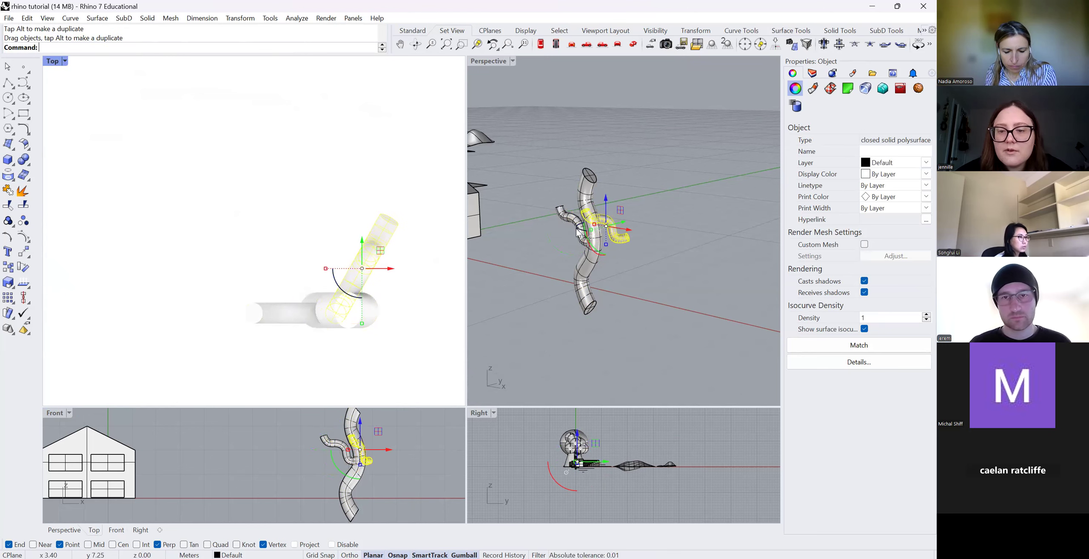
pyautogui.write('180')
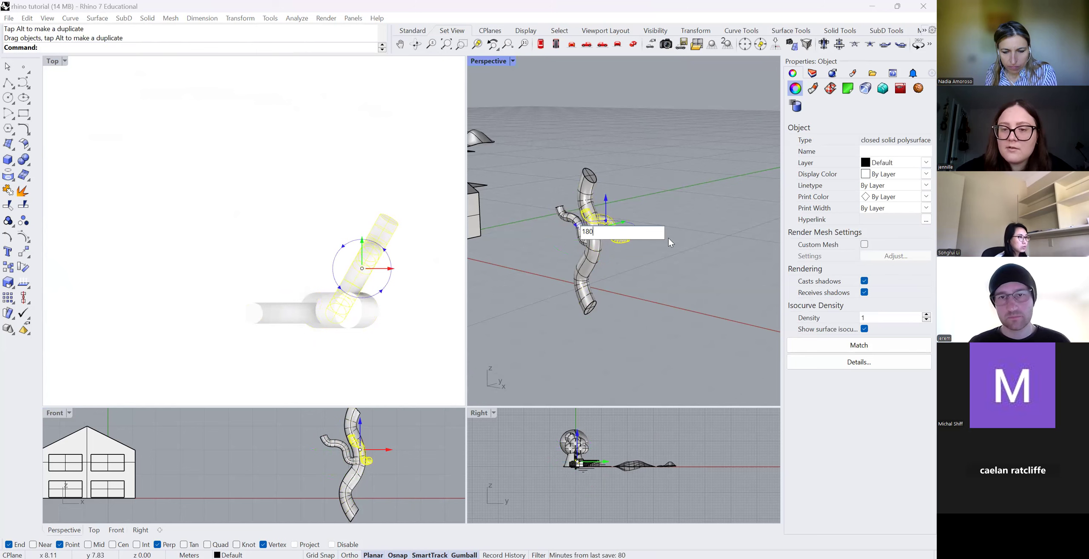
pyautogui.press('Return')
pyautogui.scroll(-3, 627, 276)
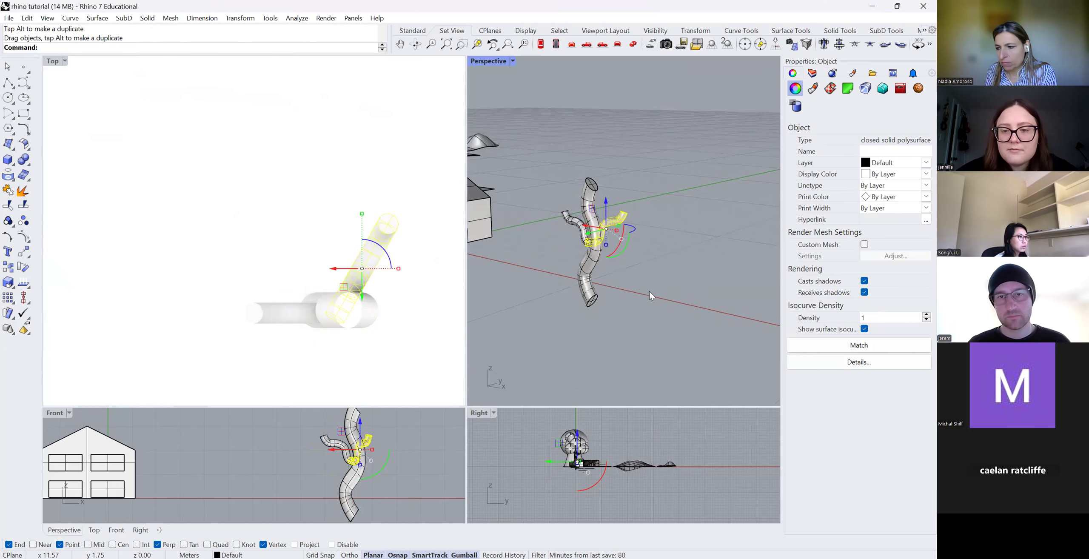
# Reposition the second branch so its base sits against the trunk and its tip points outward.
pyautogui.click(668, 219)
pyautogui.moveTo(380, 256); pyautogui.dragTo(389, 245)
pyautogui.click(622, 232)
pyautogui.moveTo(619, 215); pyautogui.dragTo(619, 229)
pyautogui.click(613, 219)
pyautogui.click(607, 260)
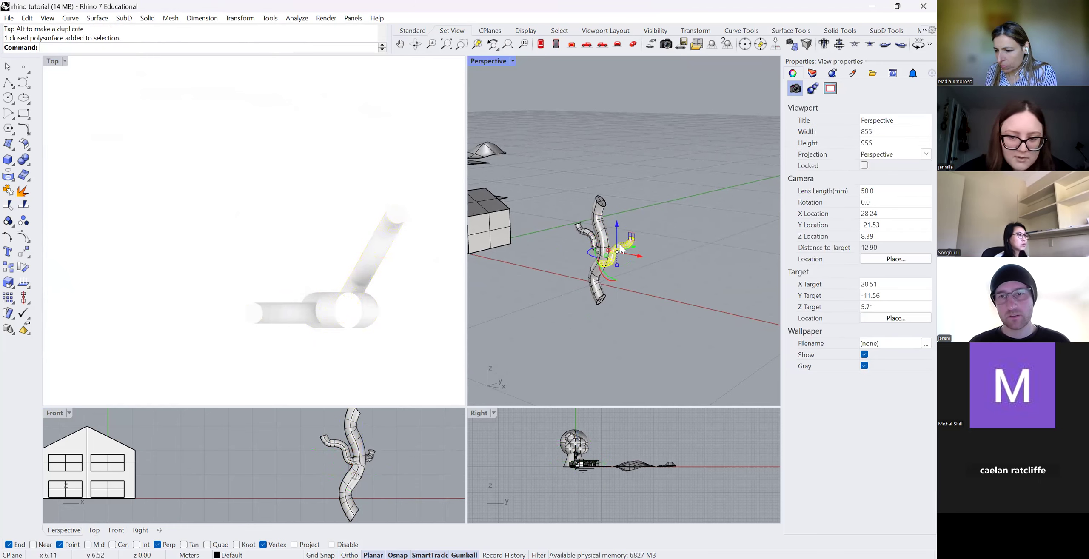
# Copy the second branch as a third one, angle it toward the trunk's front side, and adjust its height.
pyautogui.hotkey('ctrl', 'c')
pyautogui.hotkey('ctrl', 'v')
pyautogui.moveTo(368, 457); pyautogui.dragTo(368, 424)
pyautogui.moveTo(355, 283); pyautogui.dragTo(369, 340)
pyautogui.moveTo(373, 376); pyautogui.dragTo(375, 381)
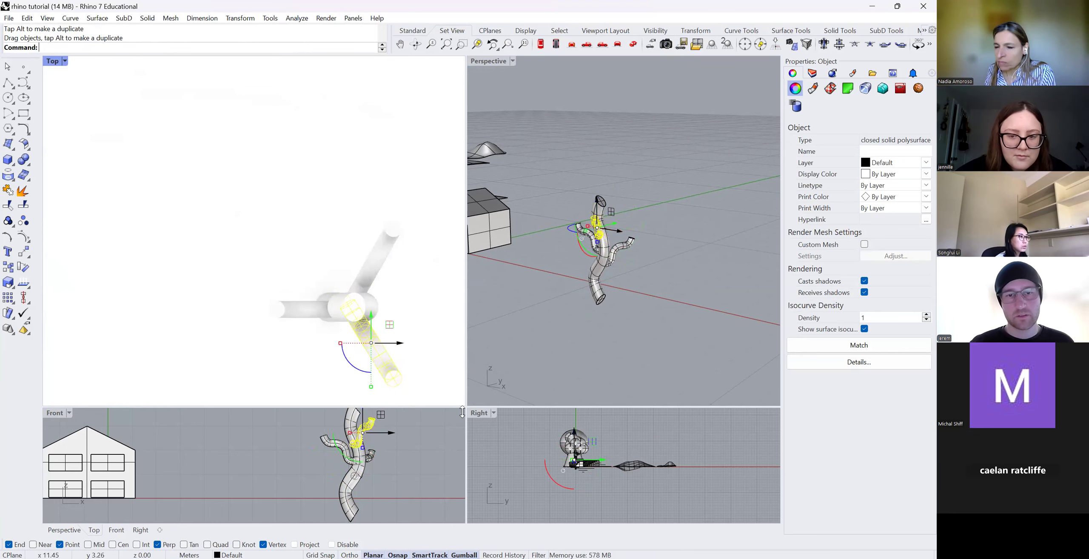
pyautogui.moveTo(374, 426); pyautogui.dragTo(377, 446)
pyautogui.click(425, 481)
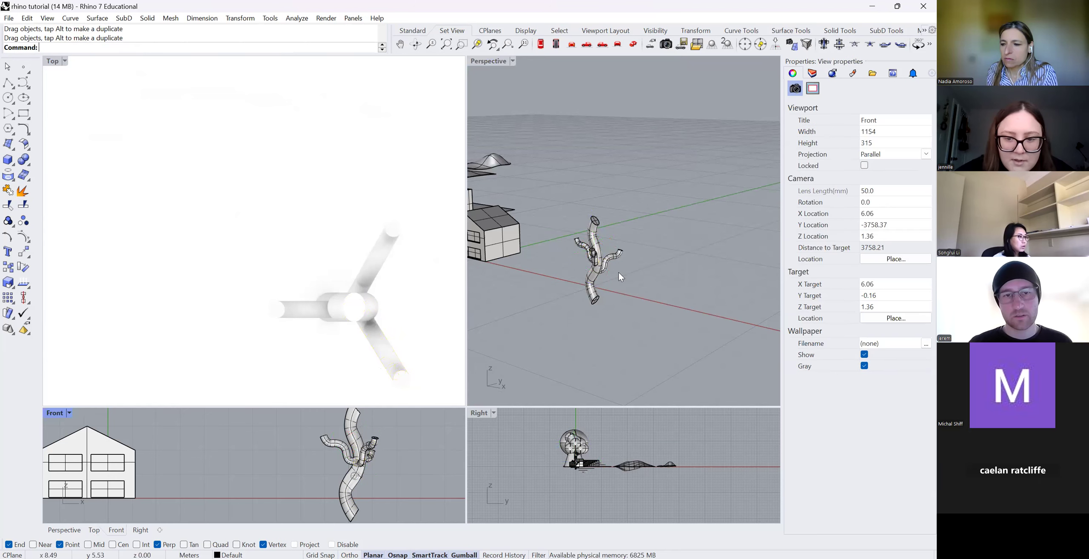
# Scale the first side branch slightly larger outward from the trunk in the Perspective view.
pyautogui.scroll(-4, 620, 274)
pyautogui.click(416, 44)
pyautogui.moveTo(595, 374); pyautogui.dragTo(596, 336)
pyautogui.scroll(5, 506, 340)
pyautogui.click(530, 314)
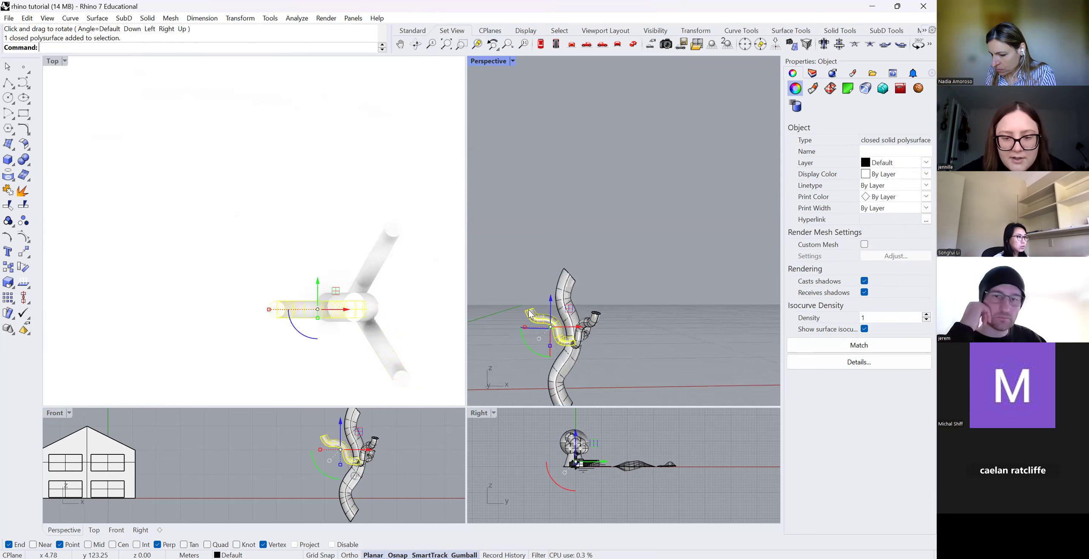
pyautogui.moveTo(526, 327)
pyautogui.mouseDown()
pyautogui.moveTo(507, 327)
pyautogui.moveTo(518, 327)
pyautogui.mouseUp()
pyautogui.click(647, 368)
# Select the trunk with its three branches and compare it with the finished bare tree and sphere-canopy tree examples.
pyautogui.scroll(-10, 651, 325)
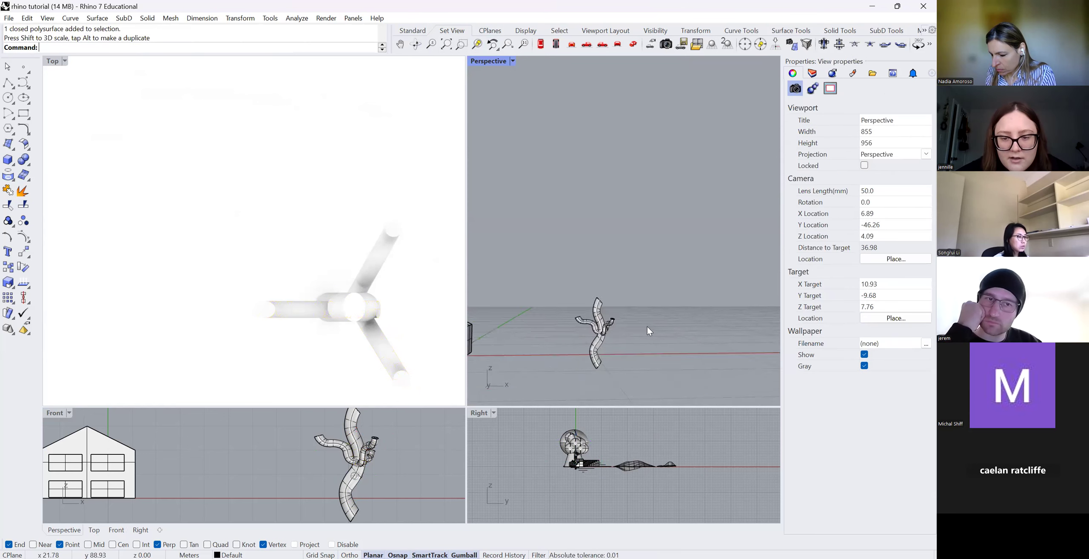
pyautogui.click(629, 324)
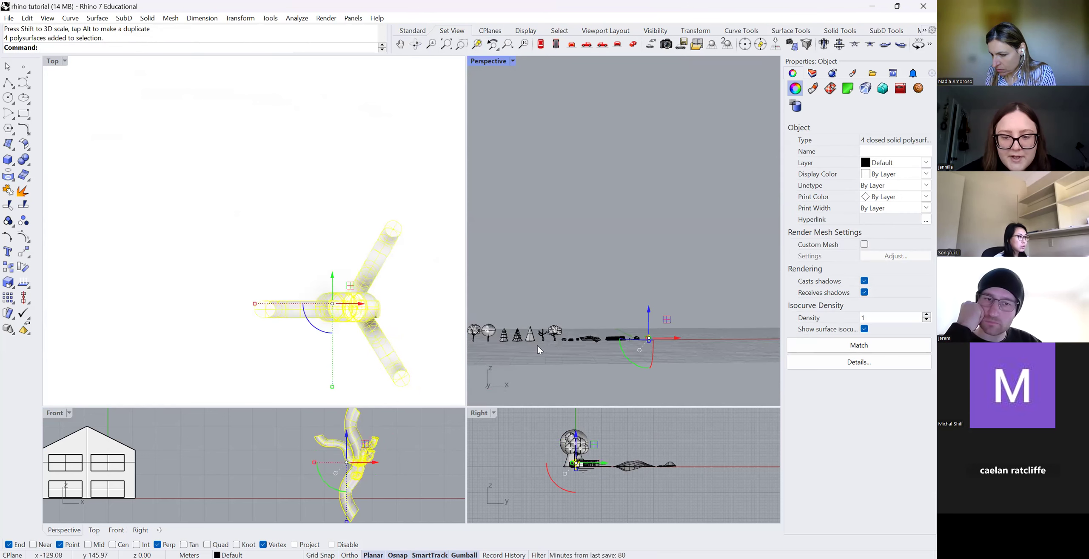
pyautogui.scroll(3, 537, 326)
pyautogui.scroll(8, 536, 326)
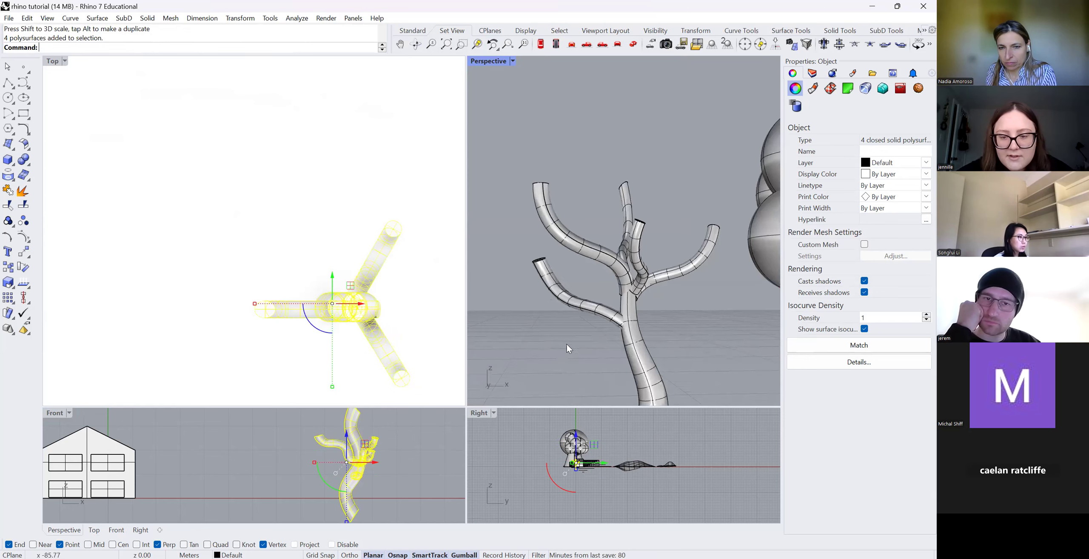
pyautogui.scroll(4, 574, 298)
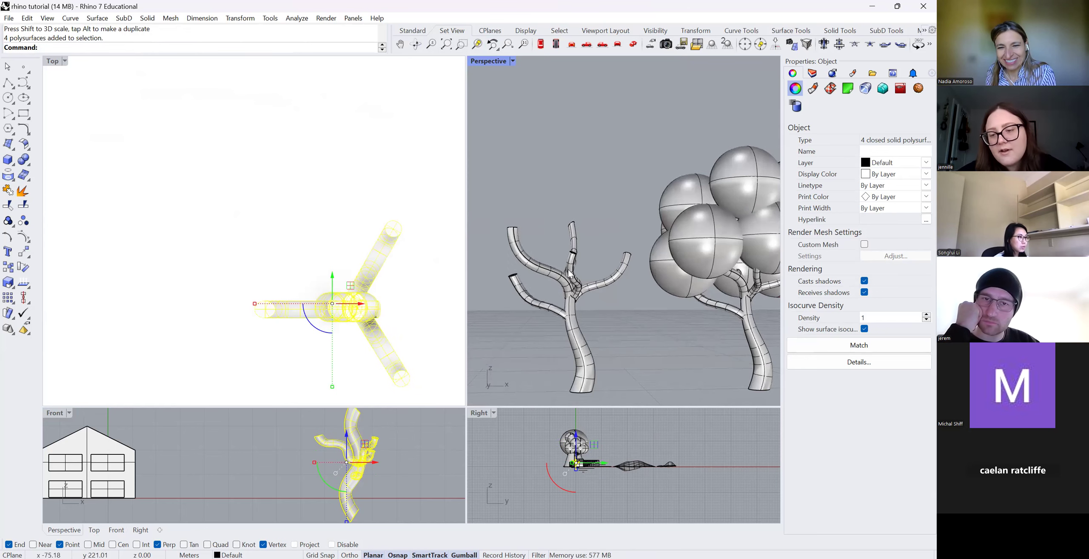
pyautogui.scroll(-8, 571, 274)
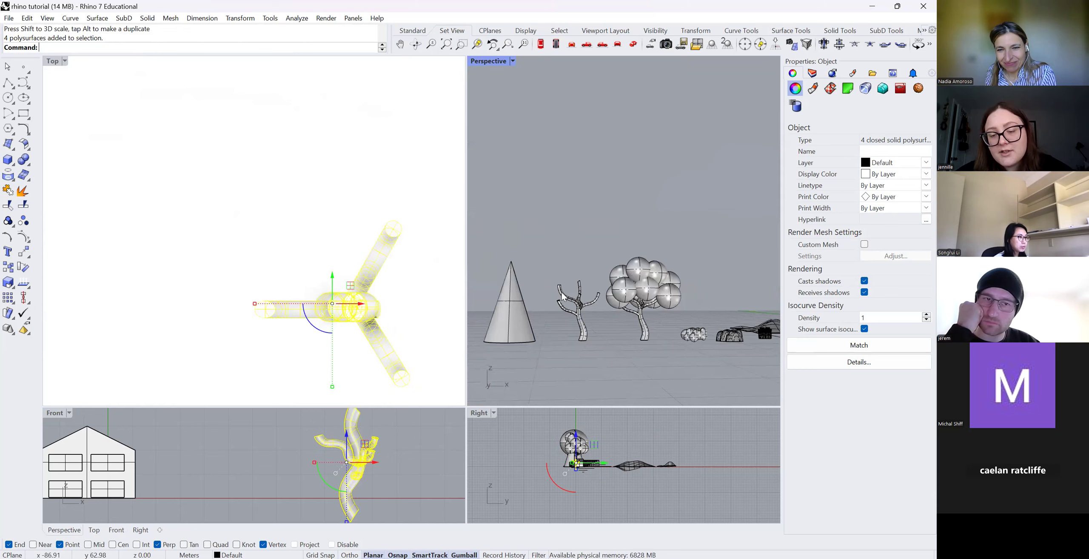
pyautogui.scroll(-3, 615, 261)
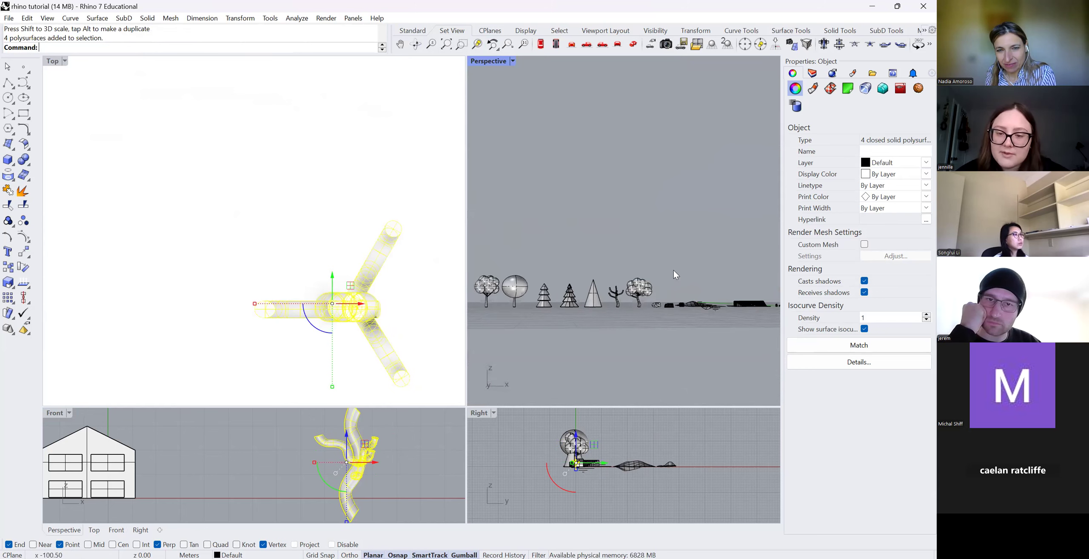
pyautogui.scroll(3, 674, 270)
pyautogui.scroll(-2, 672, 313)
pyautogui.scroll(4, 635, 300)
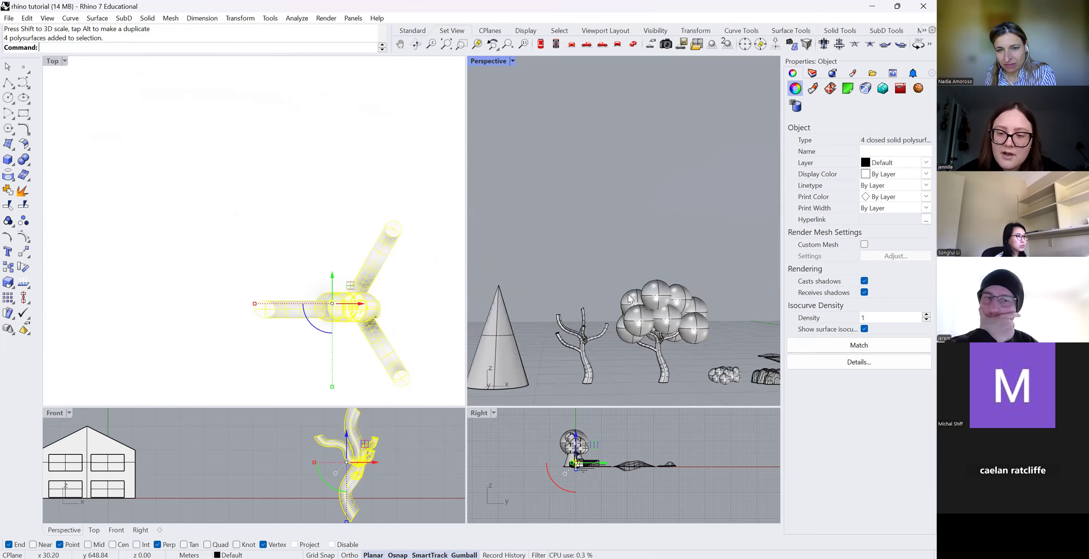
pyautogui.scroll(-4, 648, 302)
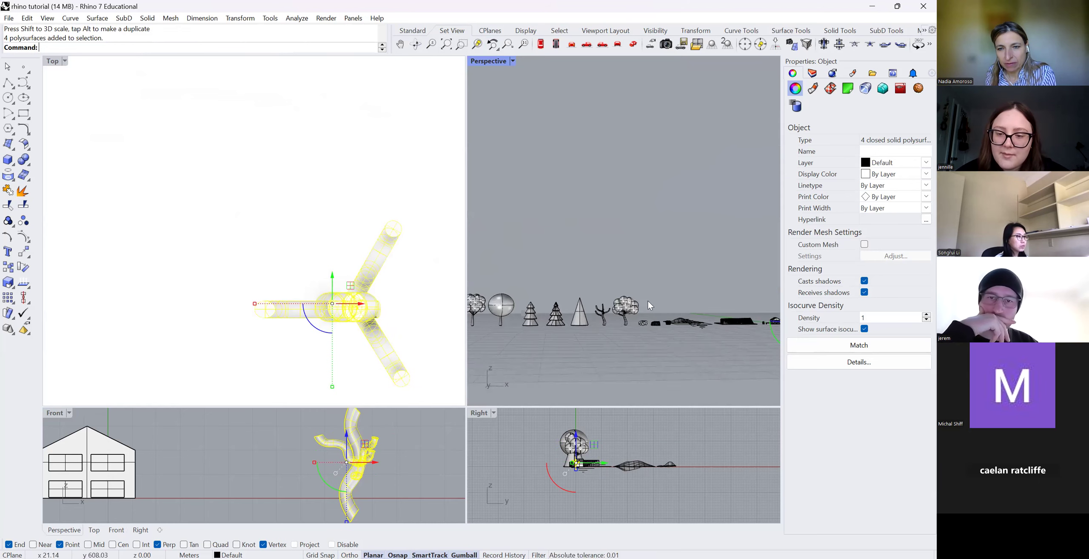
# Delete the practice tree's trunk and three branches beside the house.
pyautogui.scroll(-4, 630, 301)
pyautogui.scroll(7, 693, 308)
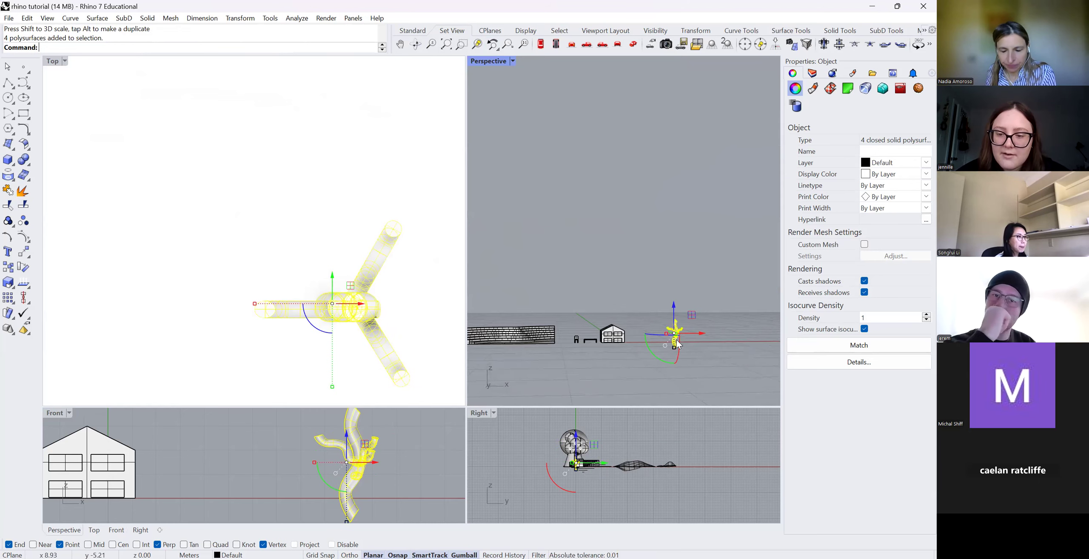
pyautogui.moveTo(710, 365); pyautogui.dragTo(642, 300)
pyautogui.press('Delete')
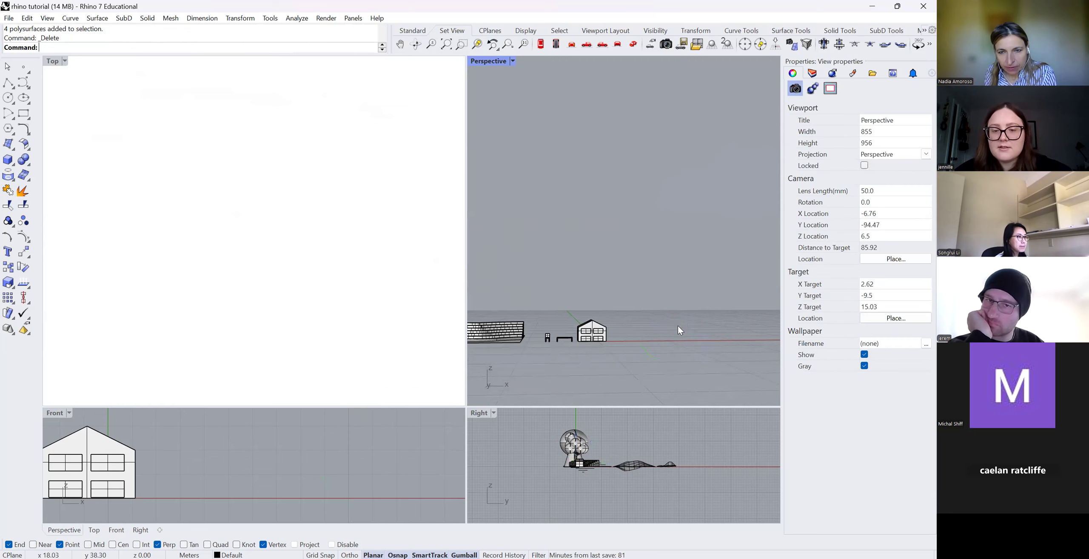
# Set the Perspective view to Rendered display at the example shrubs and grass clump.
pyautogui.scroll(-8, 677, 325)
pyautogui.scroll(15, 553, 336)
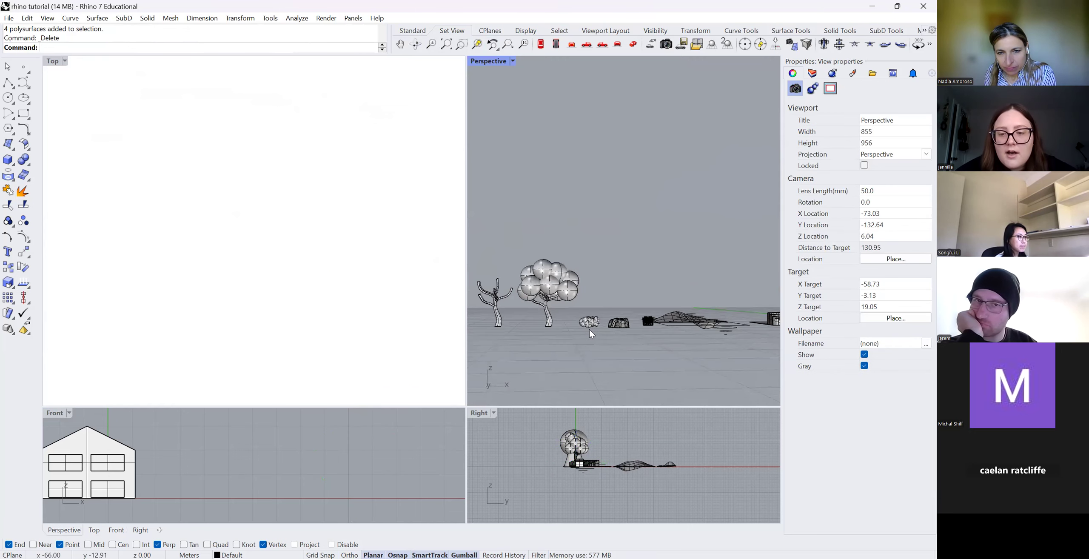
pyautogui.scroll(-5, 563, 330)
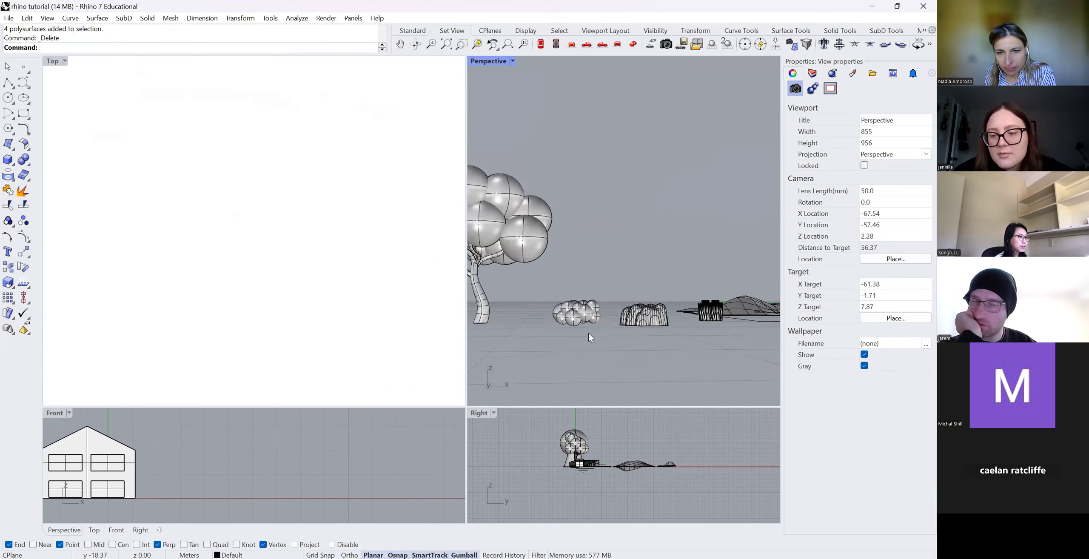
pyautogui.scroll(-3, 591, 337)
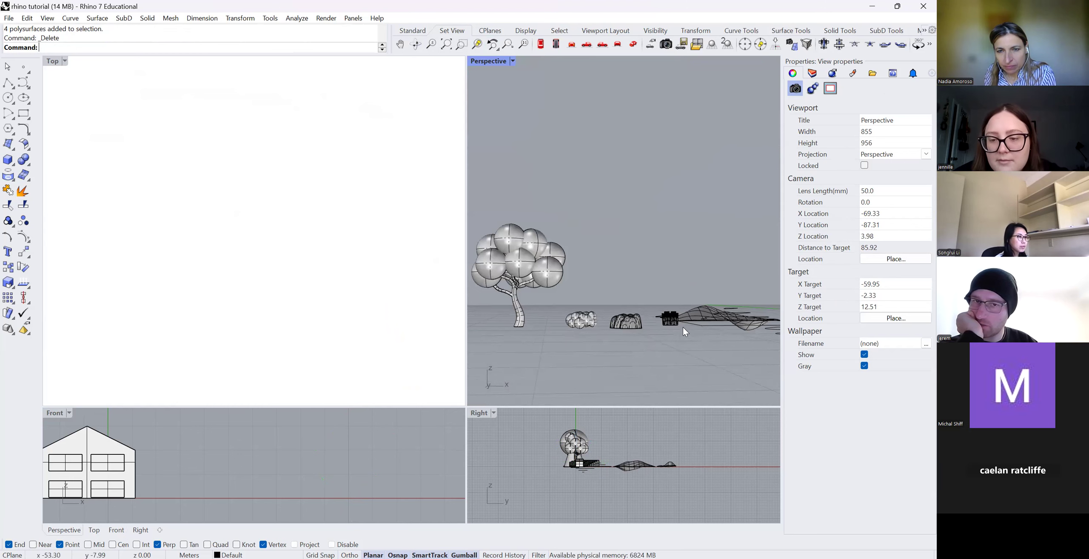
pyautogui.scroll(5, 674, 326)
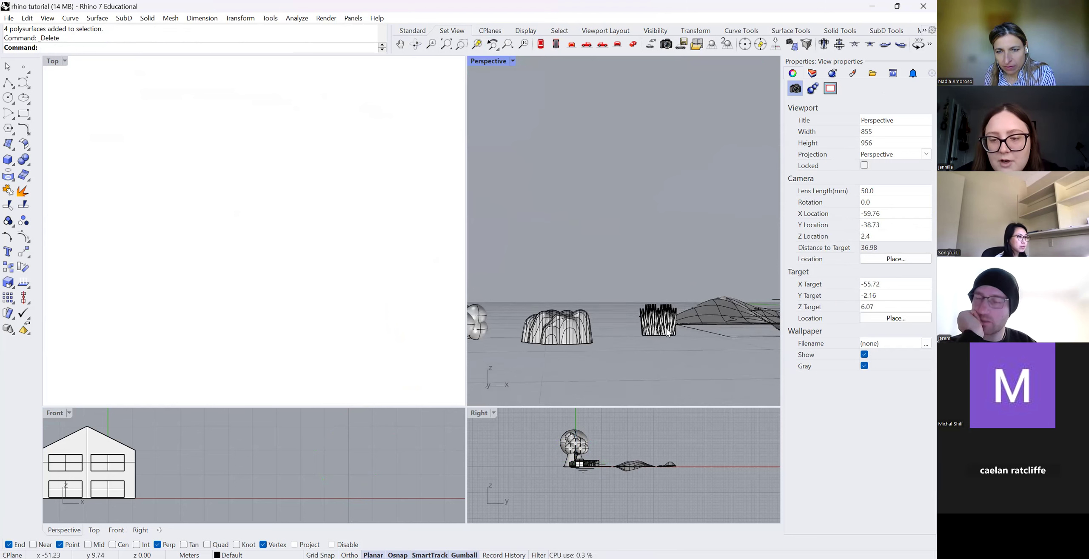
pyautogui.click(514, 62)
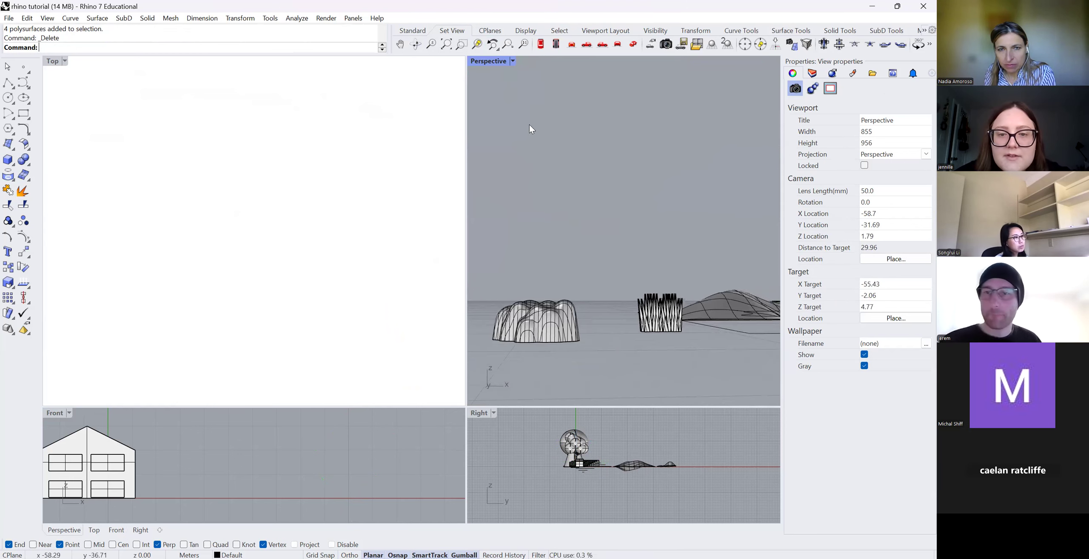
pyautogui.click(530, 129)
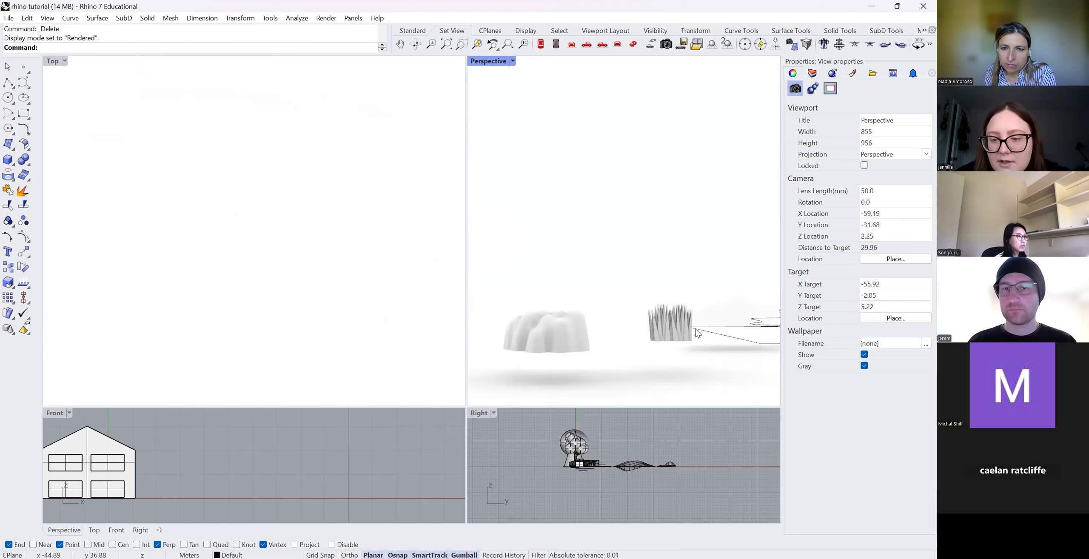
# Examine the rendered example shrubs, grass clump and trees, and their layout in the Top view.
pyautogui.scroll(-2, 664, 329)
pyautogui.scroll(10, 667, 329)
pyautogui.scroll(-11, 711, 329)
pyautogui.scroll(-5, 597, 333)
pyautogui.scroll(-2, 566, 324)
pyautogui.scroll(6, 526, 298)
pyautogui.scroll(8, 673, 389)
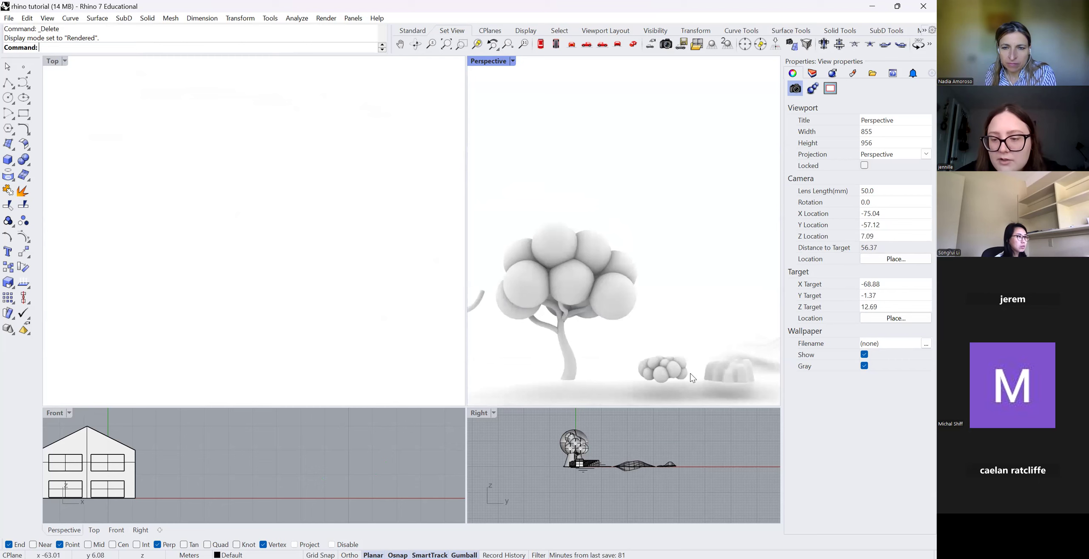
pyautogui.scroll(-9, 556, 326)
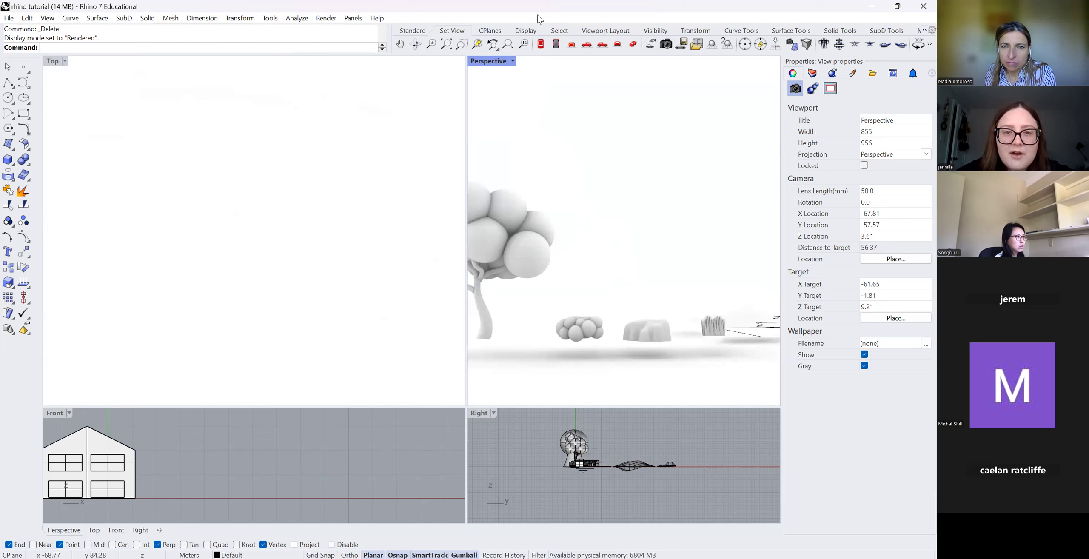
pyautogui.click(280, 280)
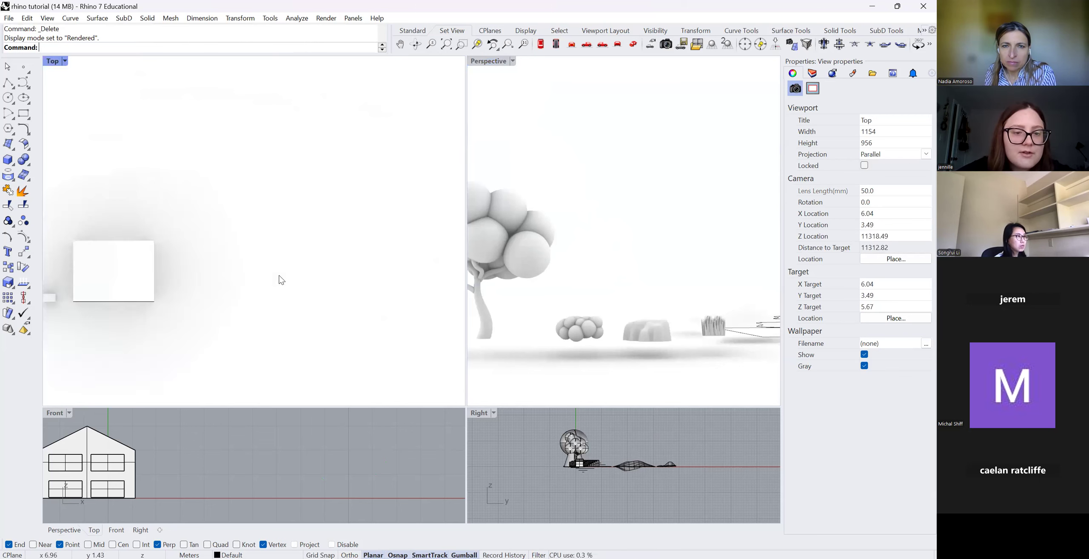
pyautogui.scroll(-3, 446, 264)
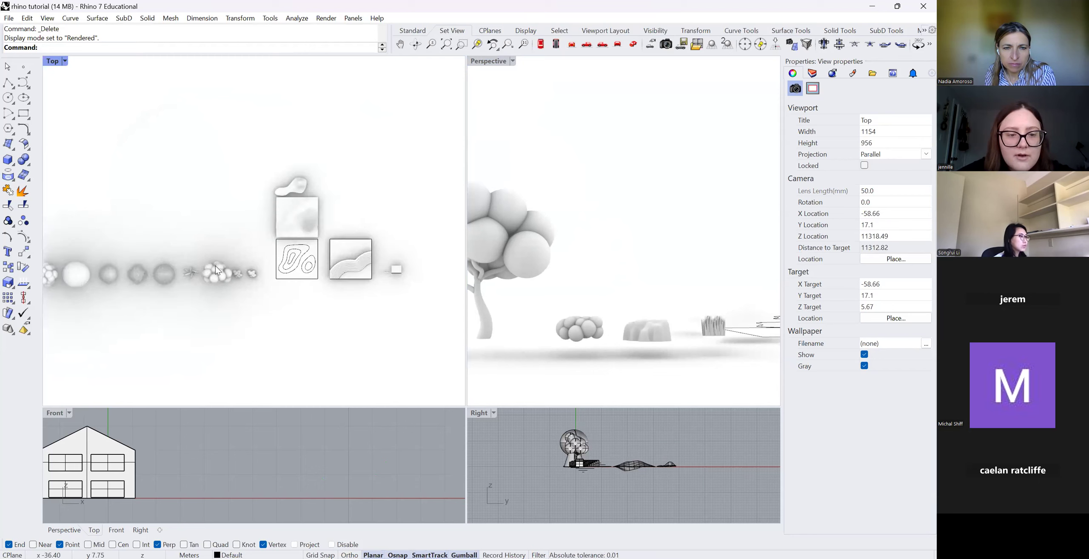
# Select the example shrub made of clustered spheres beside the sphere-canopy tree in the Top view and copy it to the clipboard.
pyautogui.scroll(6, 216, 277)
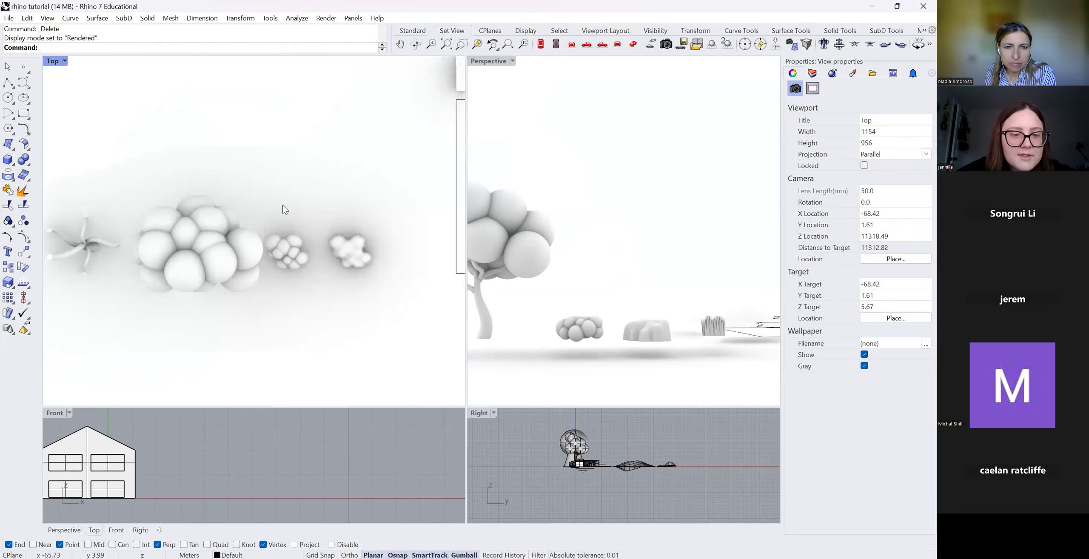
pyautogui.click(320, 289)
pyautogui.hotkey('ctrl', 'c')
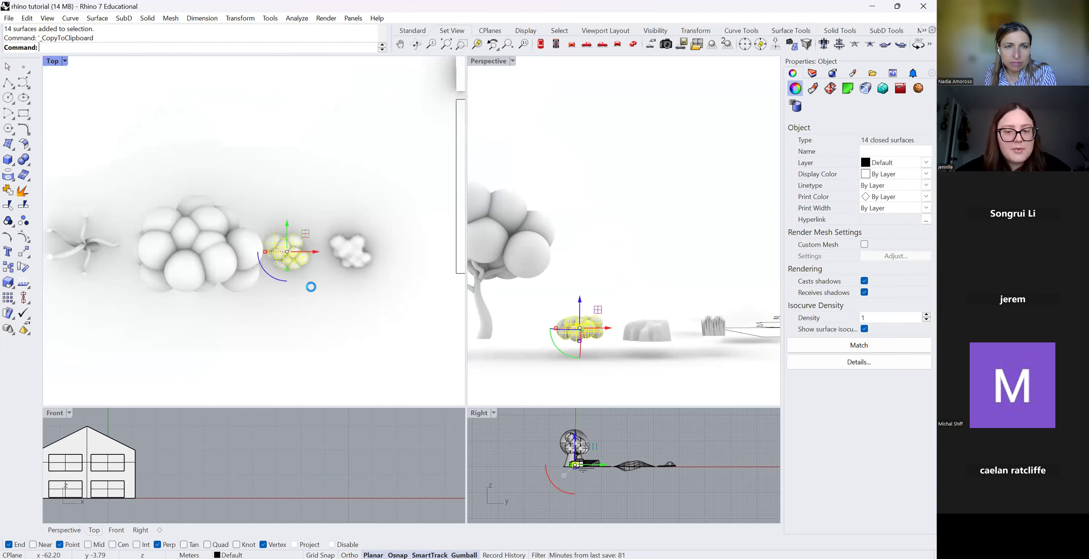
pyautogui.scroll(-5, 583, 336)
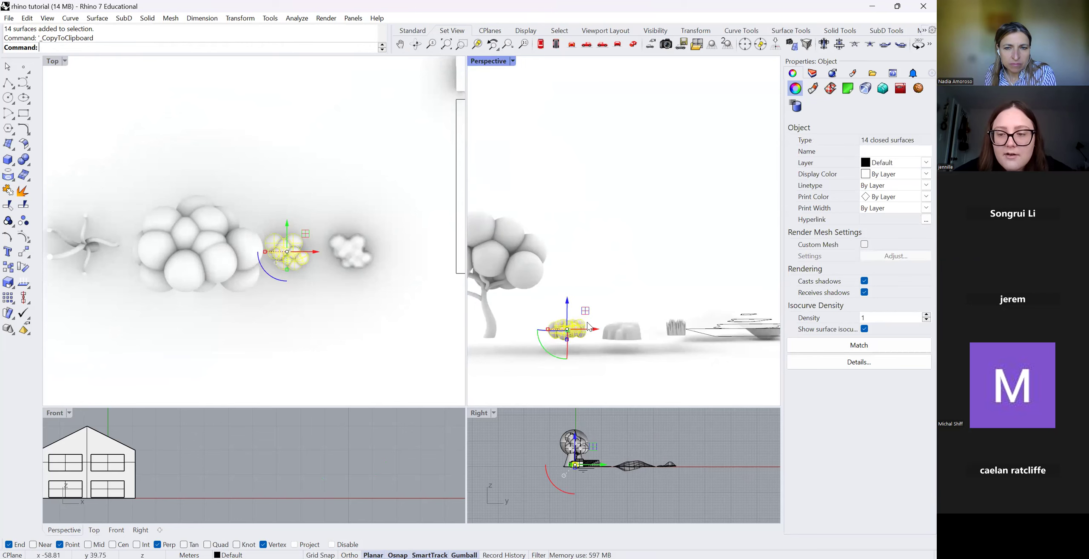
pyautogui.scroll(-5, 264, 262)
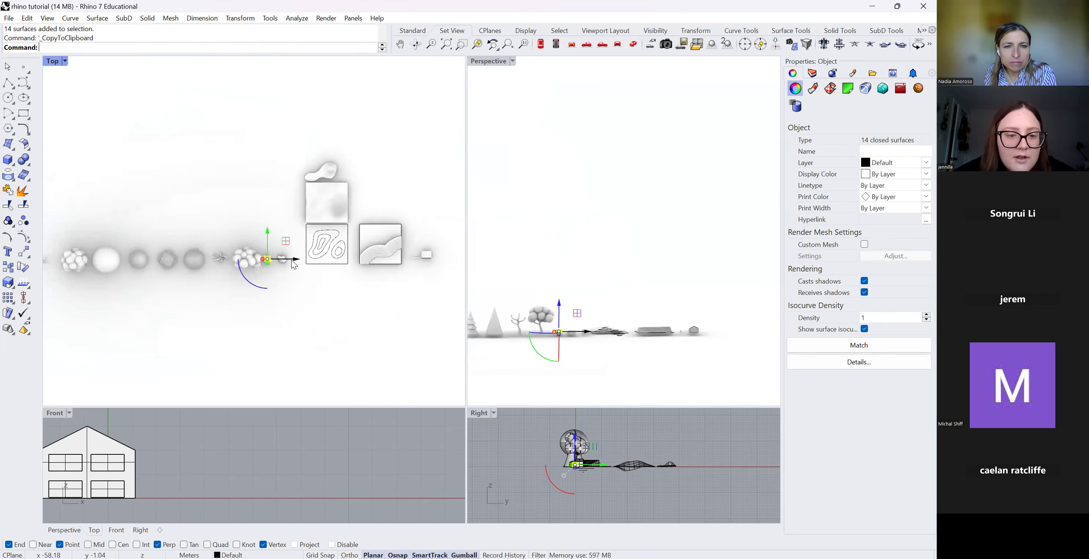
# Try to move the selected sphere shrub straight out of the plant row in the Top view, and undo the move.
pyautogui.moveTo(267, 240); pyautogui.dragTo(267, 263)
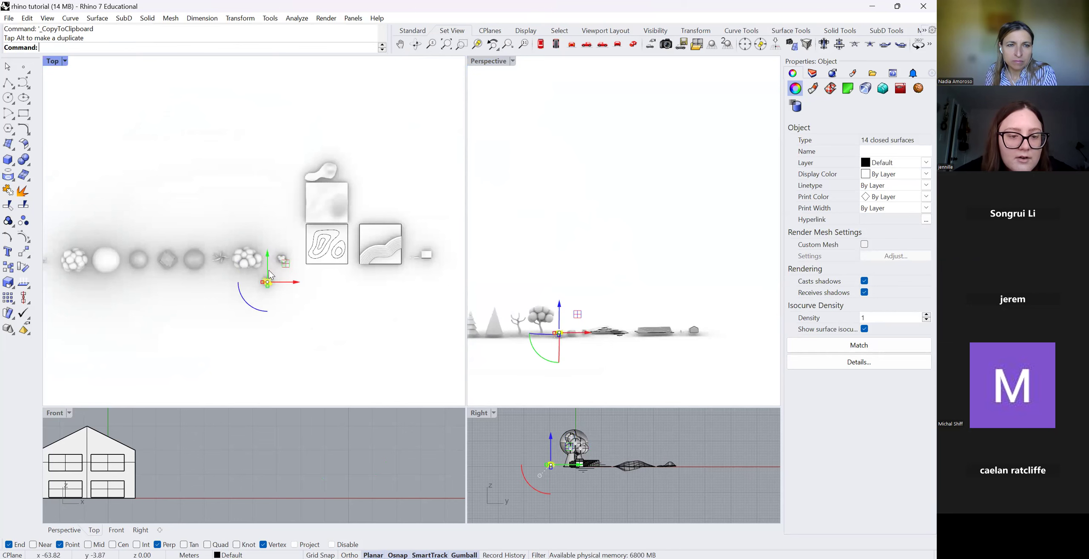
pyautogui.scroll(4, 259, 279)
pyautogui.scroll(2, 273, 287)
pyautogui.hotkey('ctrl', 'z')
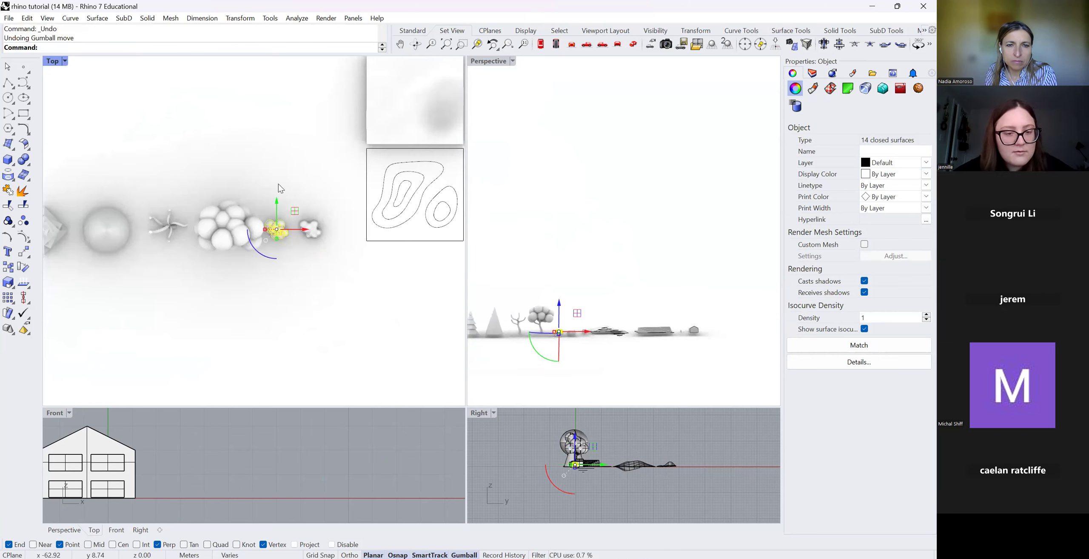
# Duplicate the sphere shrub with the Gumball along the Y axis into the empty area in front of the plant row.
pyautogui.moveTo(279, 208); pyautogui.dragTo(279, 245)
pyautogui.scroll(4, 264, 272)
pyautogui.scroll(-6, 596, 333)
pyautogui.scroll(5, 577, 338)
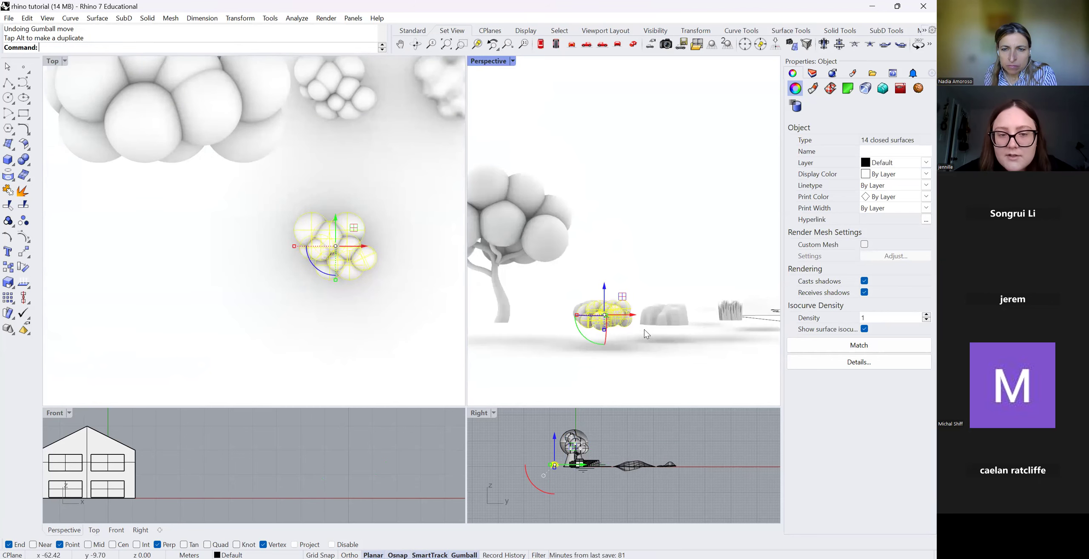
pyautogui.scroll(2, 644, 329)
pyautogui.scroll(2, 315, 230)
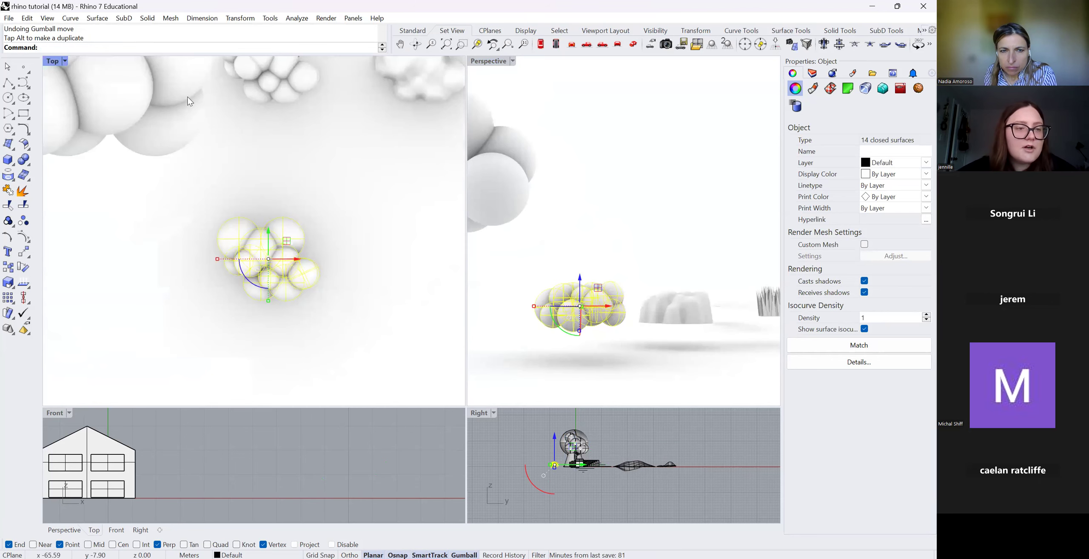
# Drape a surface over the duplicated sphere shrub in the Top view, using a window closely enclosing all its spheres.
pyautogui.write('Drape')
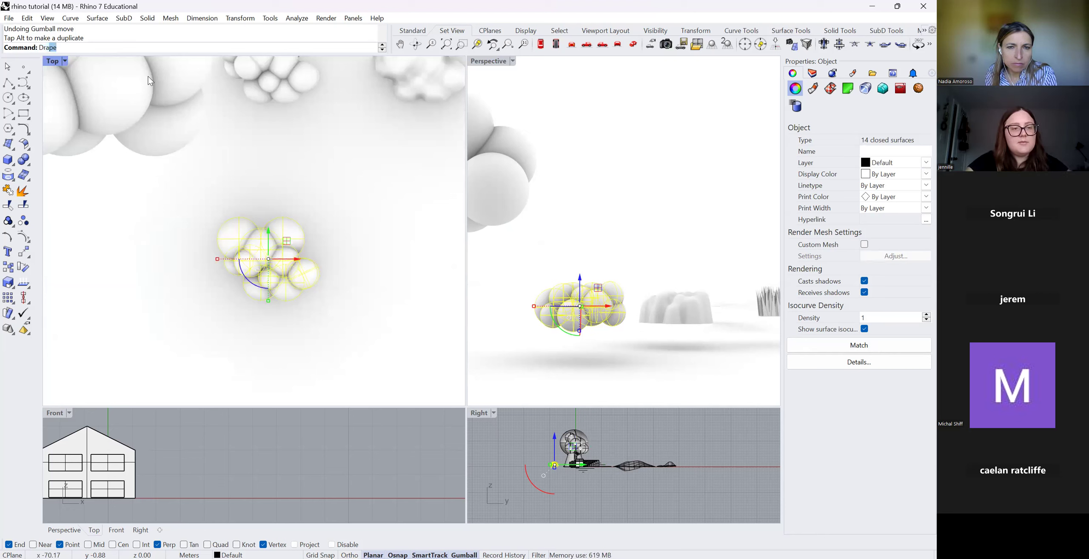
pyautogui.press('Return')
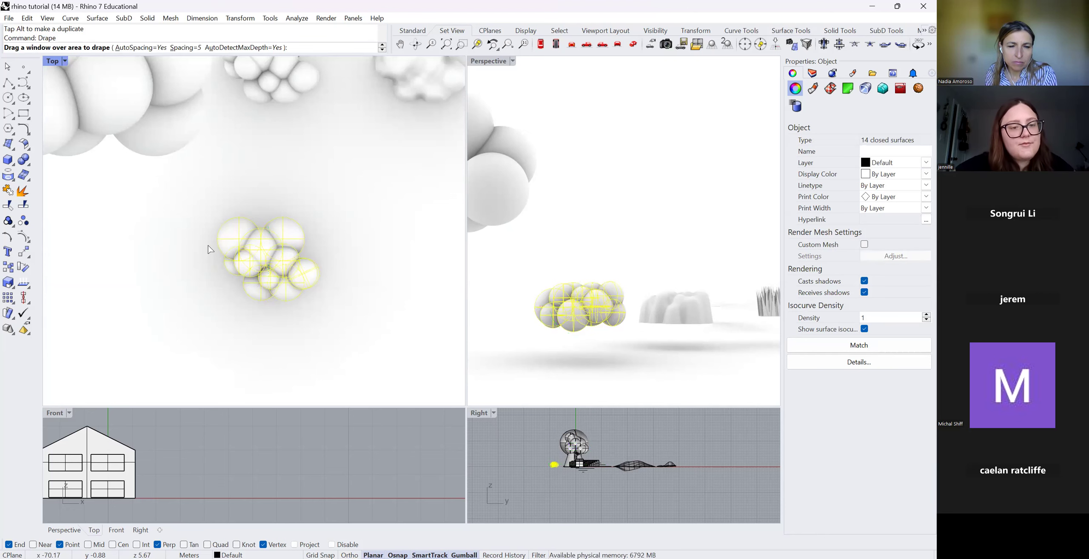
pyautogui.moveTo(210, 207); pyautogui.dragTo(329, 318)
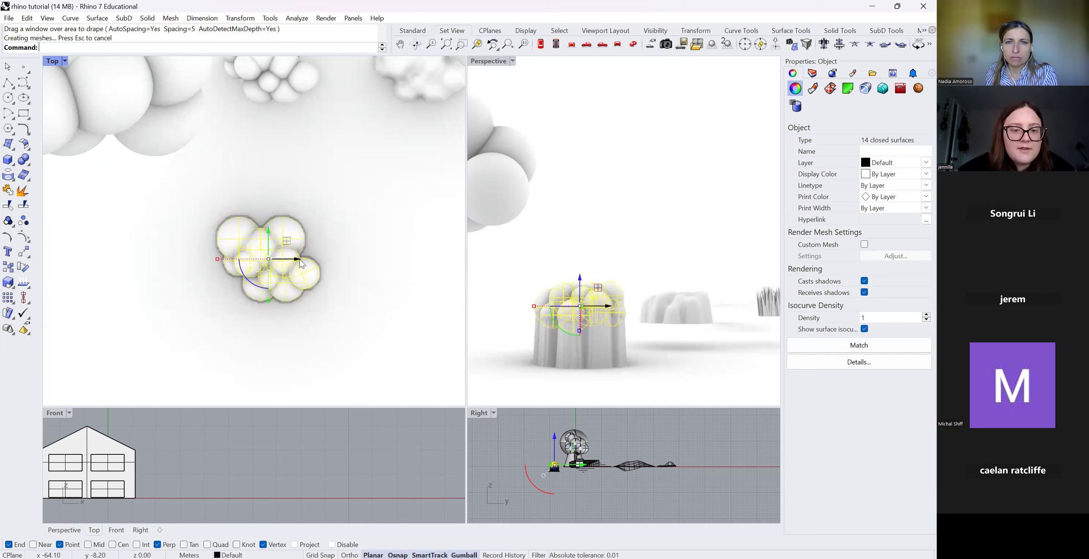
# Move the 14 selected spheres out of the draped surface along the X axis and delete them.
pyautogui.moveTo(299, 264); pyautogui.dragTo(451, 263)
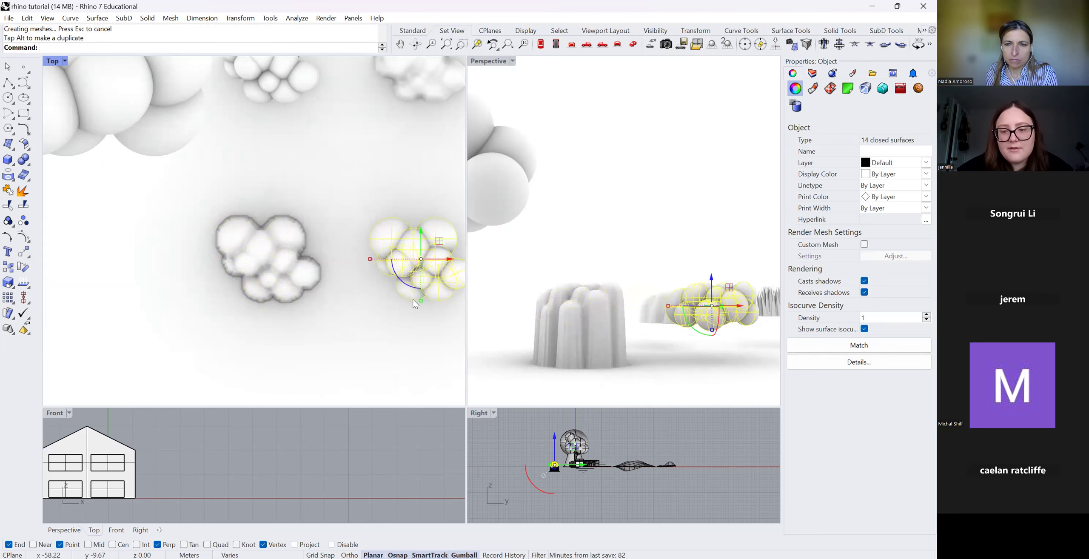
pyautogui.press('Delete')
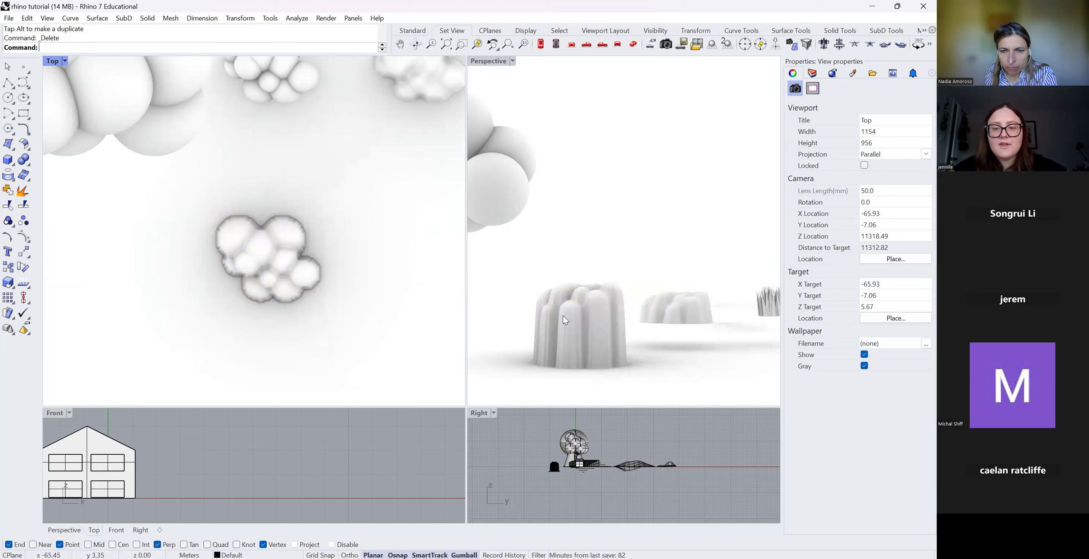
# Examine the draped surface's folds and flat base edge up close in the Perspective view.
pyautogui.click(564, 315)
pyautogui.scroll(7, 542, 387)
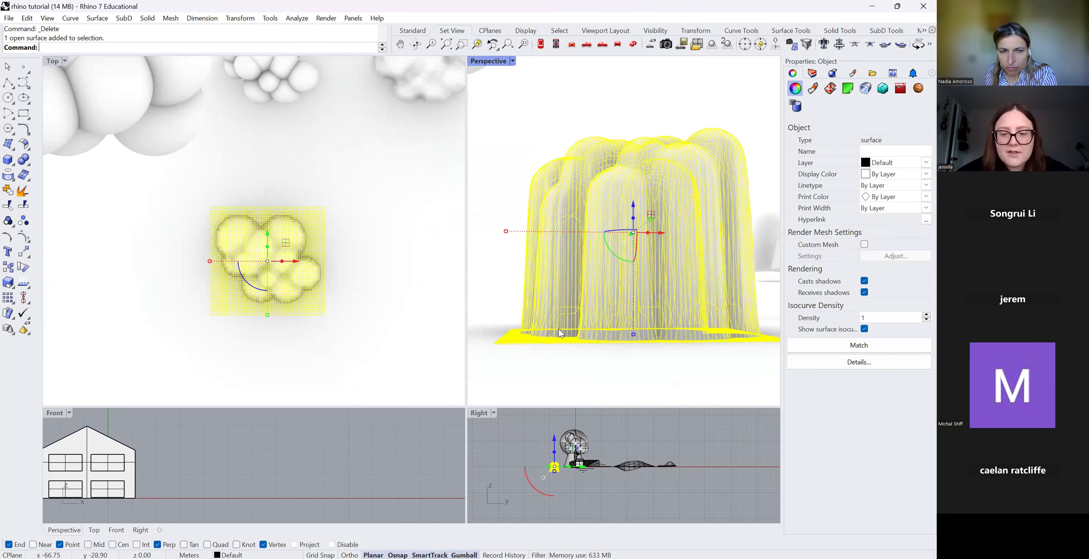
pyautogui.click(534, 368)
pyautogui.scroll(4, 525, 337)
pyautogui.click(594, 232)
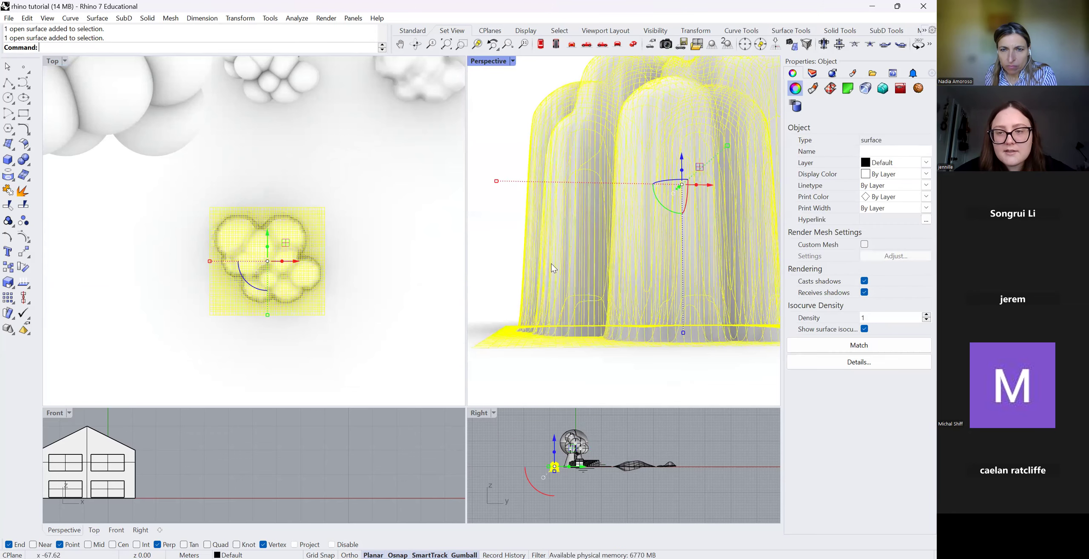
pyautogui.scroll(-5, 555, 263)
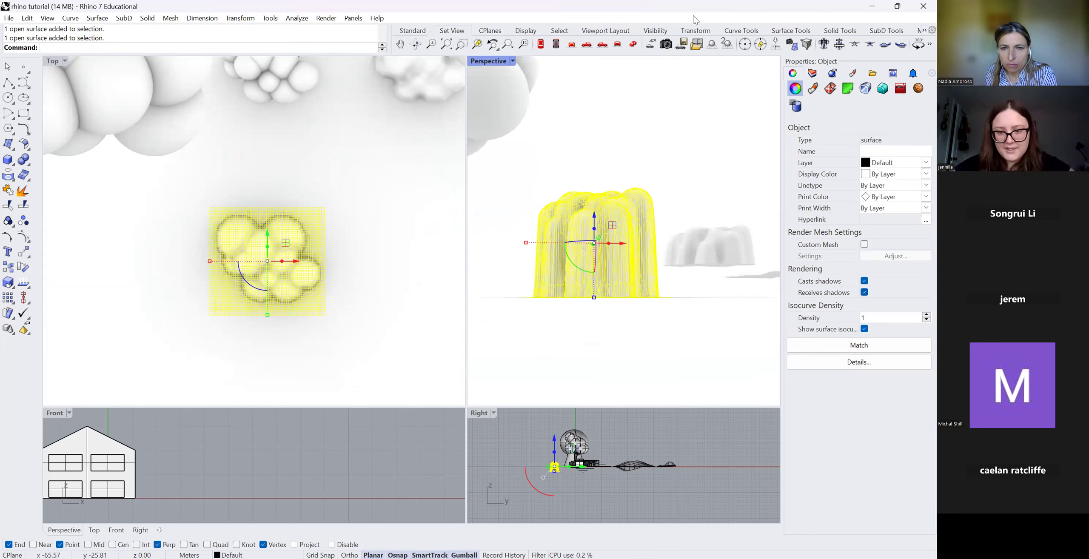
pyautogui.click(590, 369)
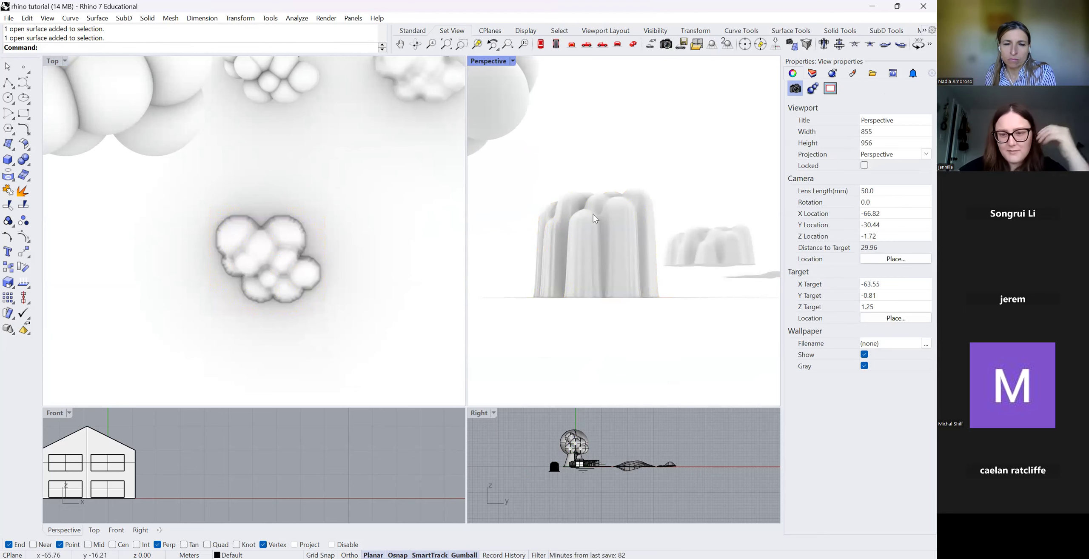
pyautogui.scroll(-2, 585, 275)
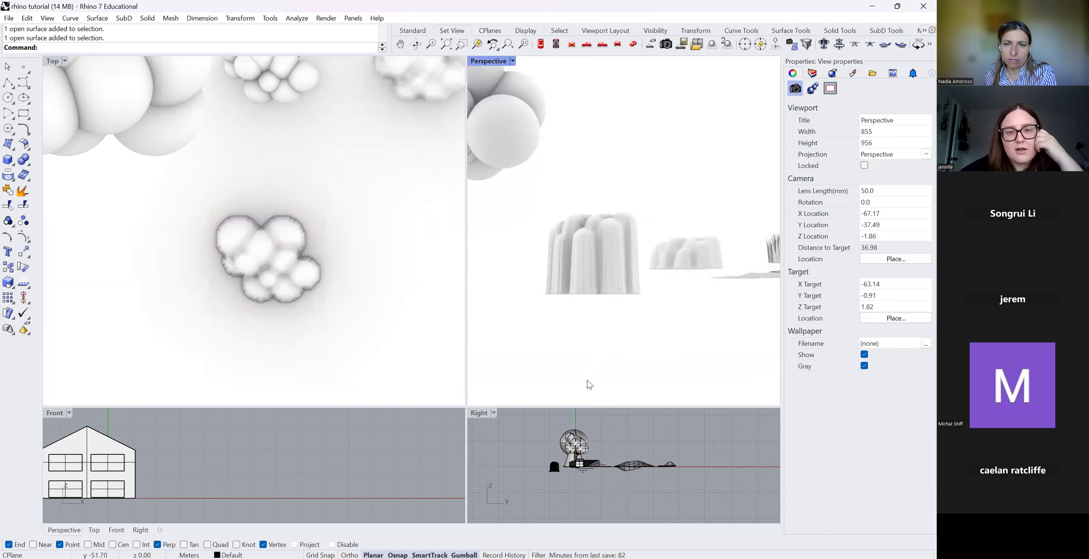
pyautogui.click(593, 240)
pyautogui.click(612, 365)
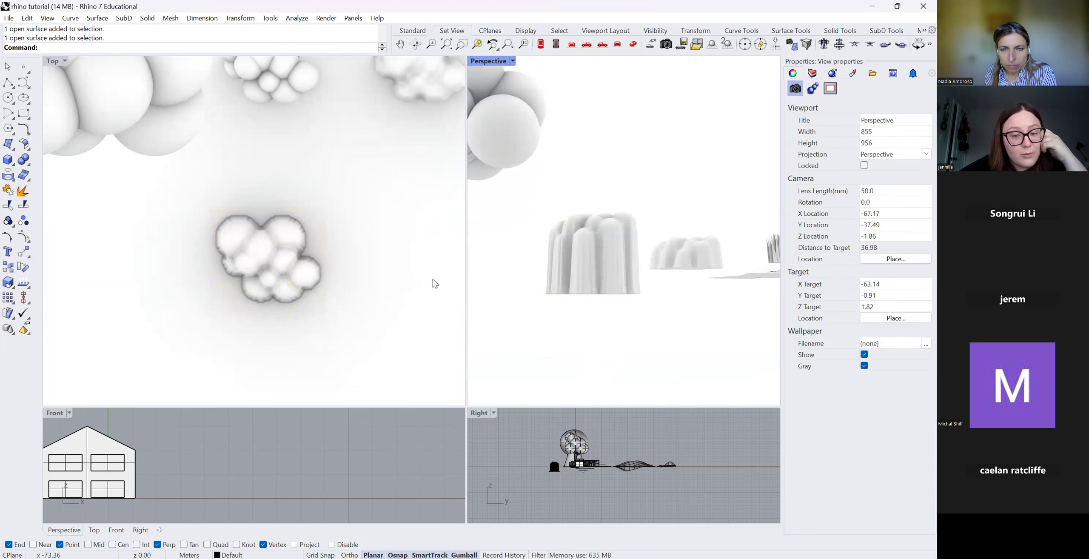
# Set the Top viewport's display mode to Shaded and leave the draped surface unselected.
pyautogui.click(238, 285)
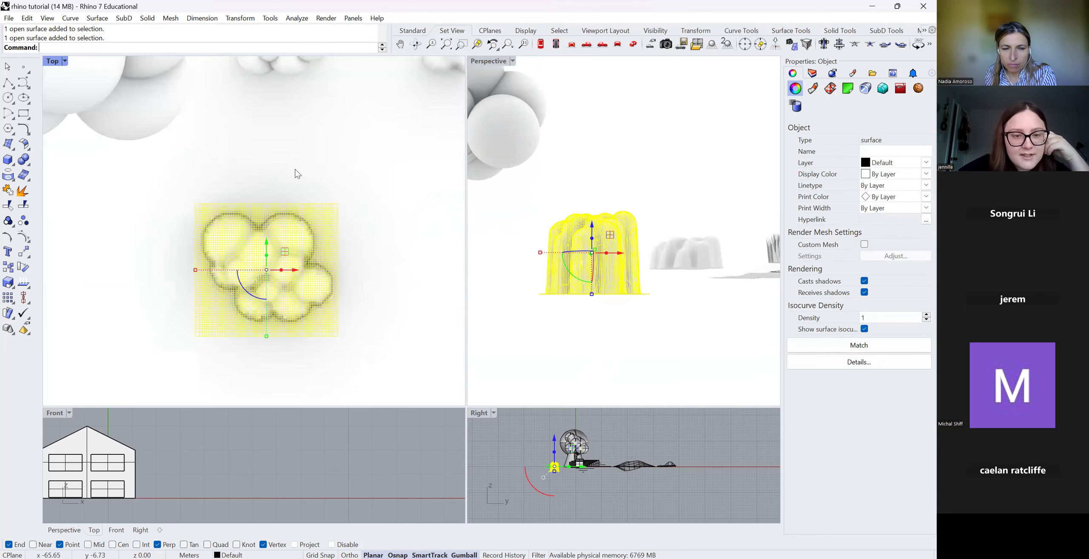
pyautogui.scroll(3, 333, 212)
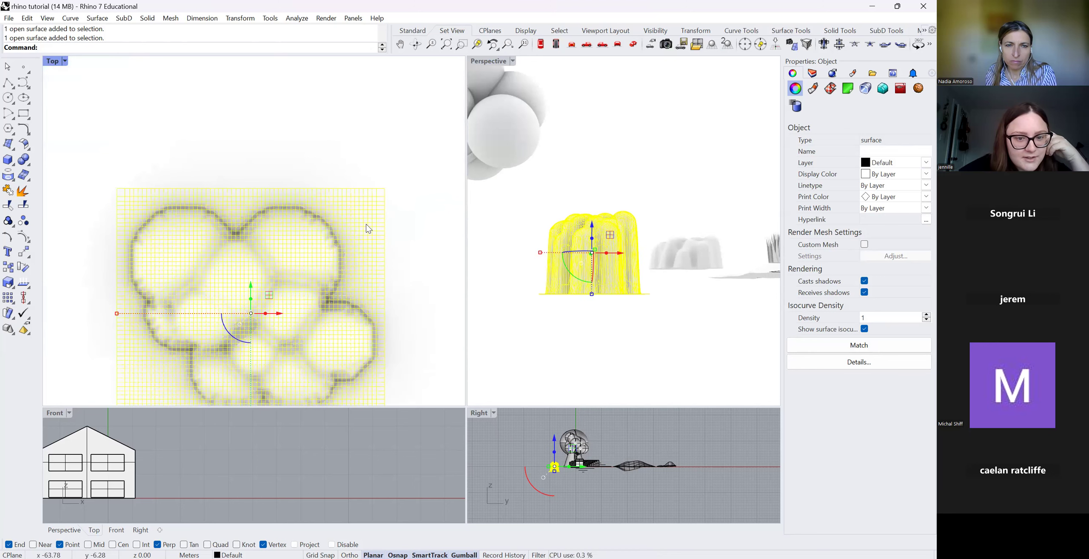
pyautogui.scroll(-3, 353, 208)
pyautogui.click(64, 61)
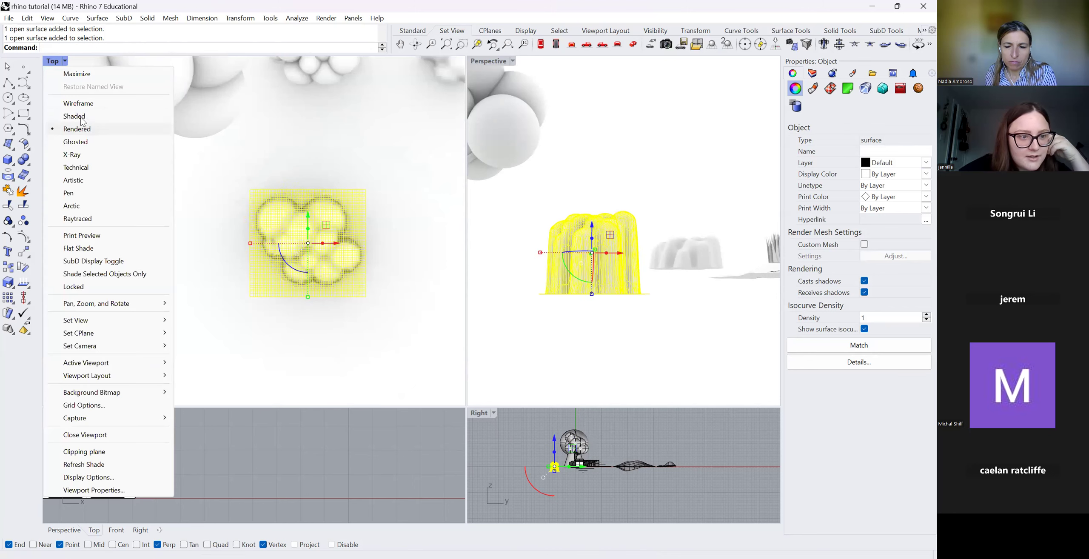
pyautogui.click(81, 119)
pyautogui.click(376, 220)
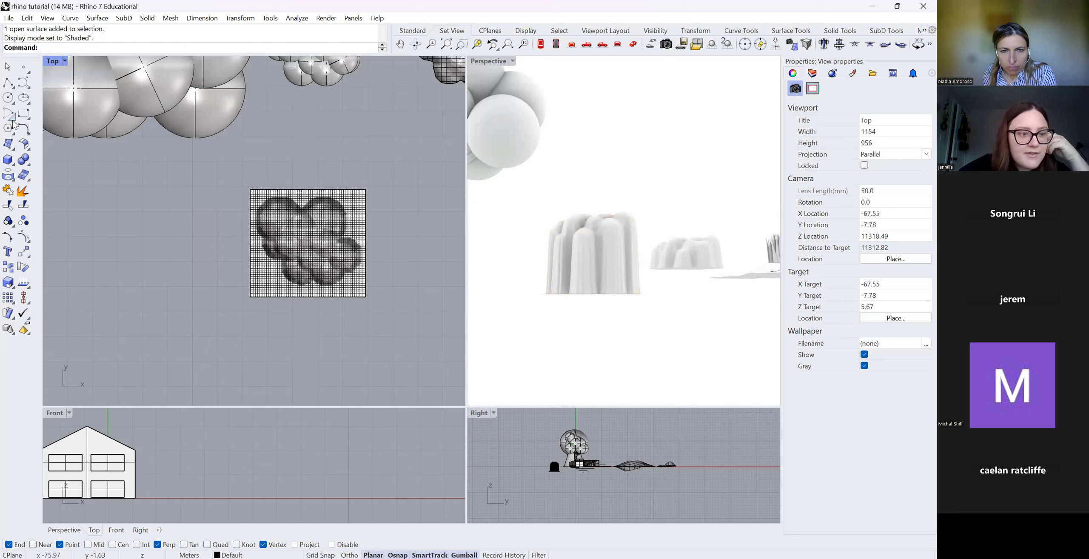
# Create a flat four-corner surface in the Top view that extends slightly beyond the draped surface on all sides.
pyautogui.click(9, 143)
pyautogui.click(240, 175)
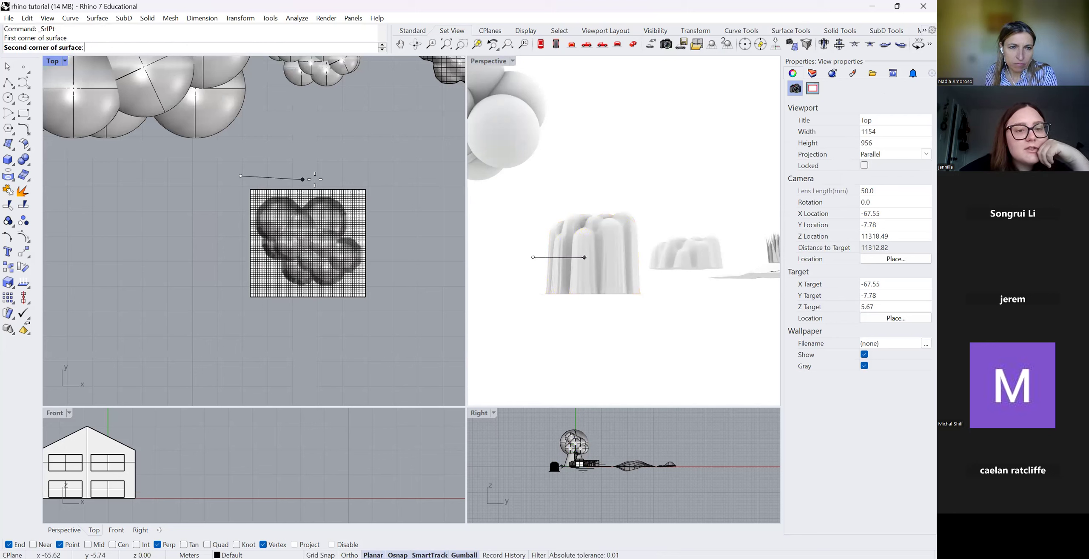
pyautogui.click(383, 173)
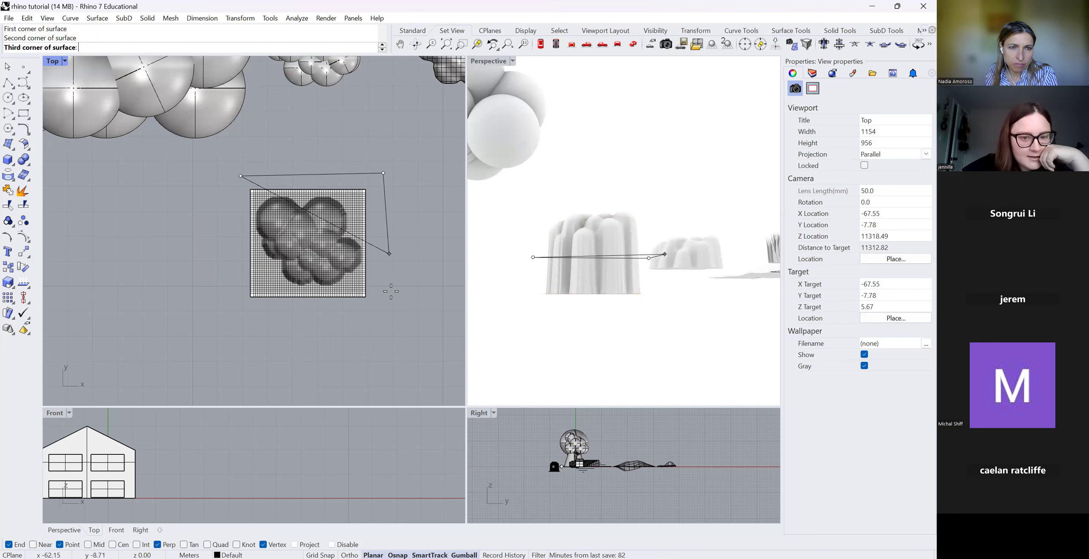
pyautogui.click(385, 316)
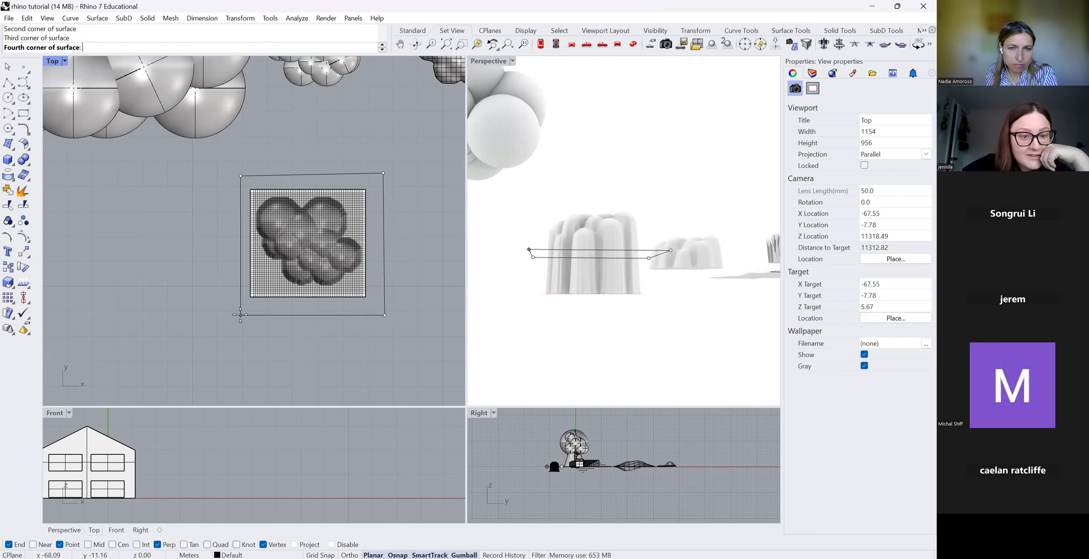
pyautogui.click(240, 315)
# Move the flat surface vertically so that it cuts through the draped form at about mid-height.
pyautogui.click(654, 258)
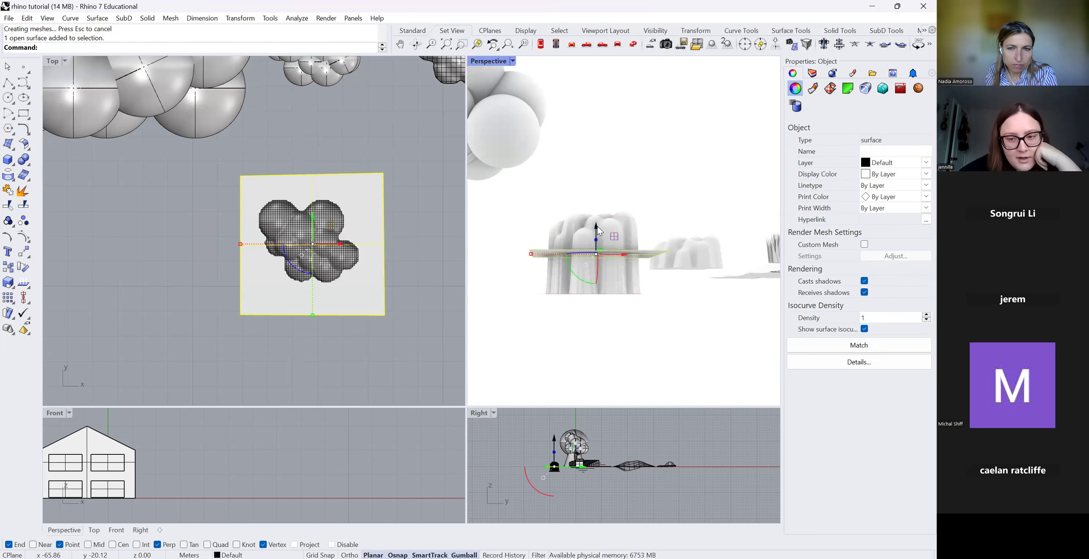
pyautogui.moveTo(597, 227)
pyautogui.mouseDown()
pyautogui.moveTo(602, 254)
pyautogui.moveTo(597, 233)
pyautogui.mouseUp()
pyautogui.scroll(5, 590, 471)
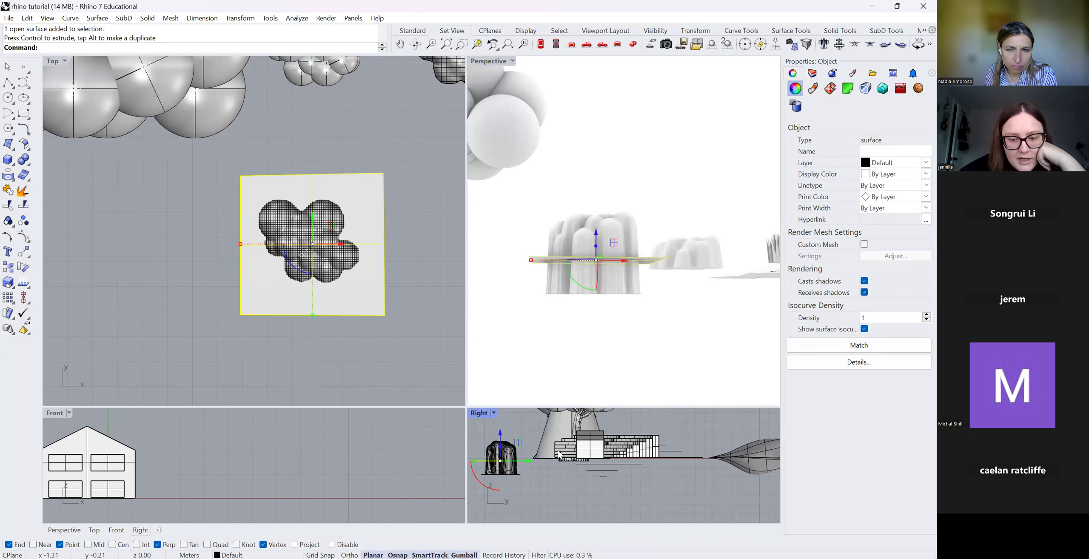
pyautogui.scroll(7, 496, 456)
pyautogui.scroll(-5, 607, 467)
pyautogui.moveTo(552, 439); pyautogui.dragTo(552, 433)
pyautogui.scroll(5, 566, 468)
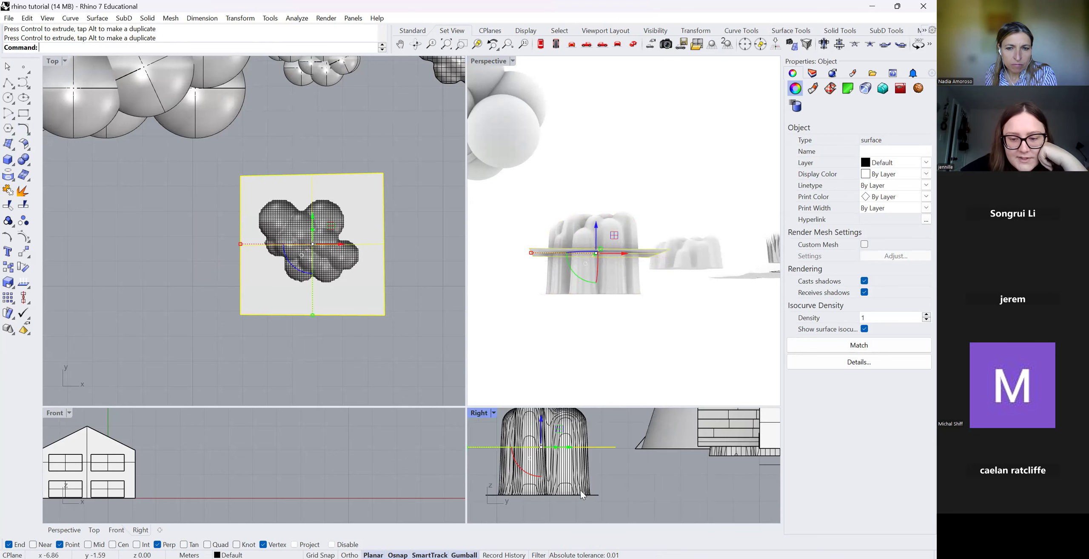
pyautogui.scroll(3, 529, 452)
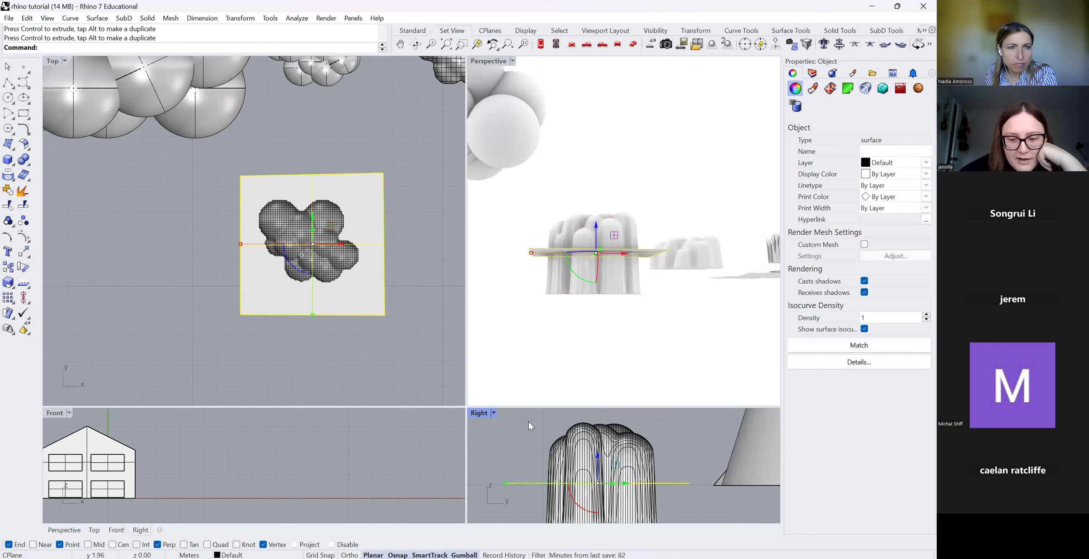
pyautogui.scroll(-3, 532, 468)
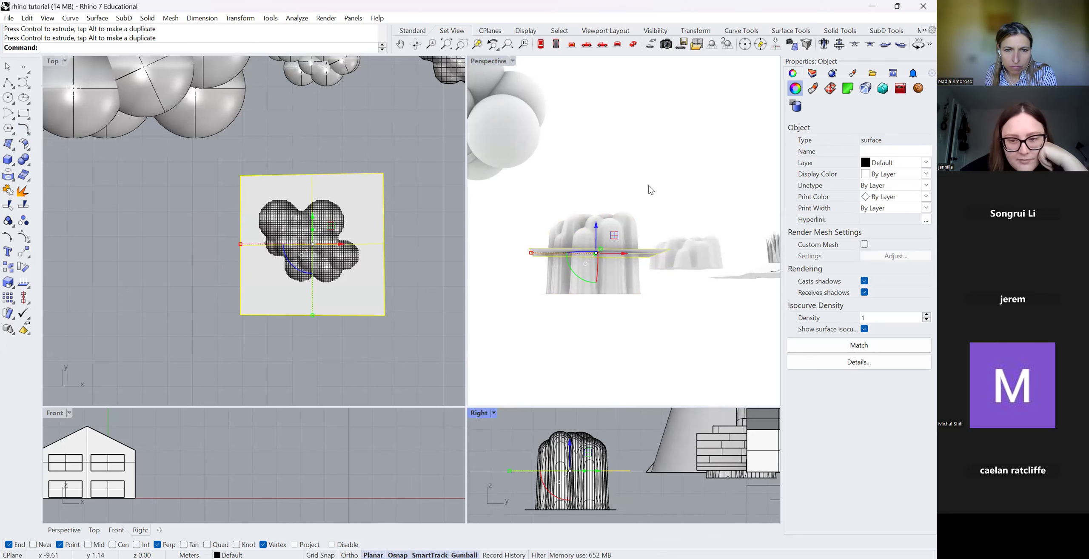
# Trim away the part of the draped surface below the flat surface, using the flat surface as cutting object, and delete that cutter.
pyautogui.click(417, 46)
pyautogui.moveTo(693, 133); pyautogui.dragTo(693, 152)
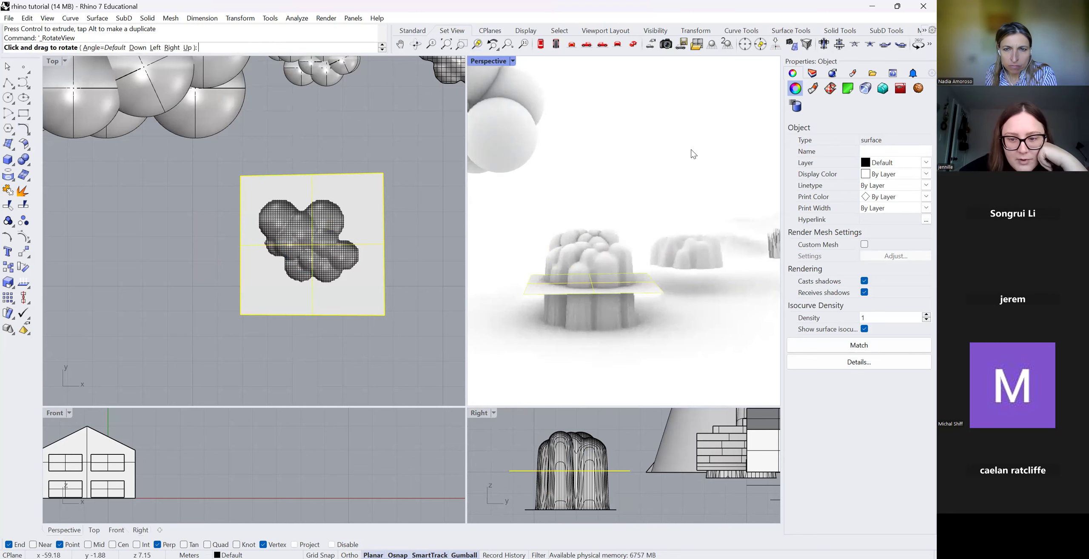
pyautogui.click(400, 311)
pyautogui.write('Trim')
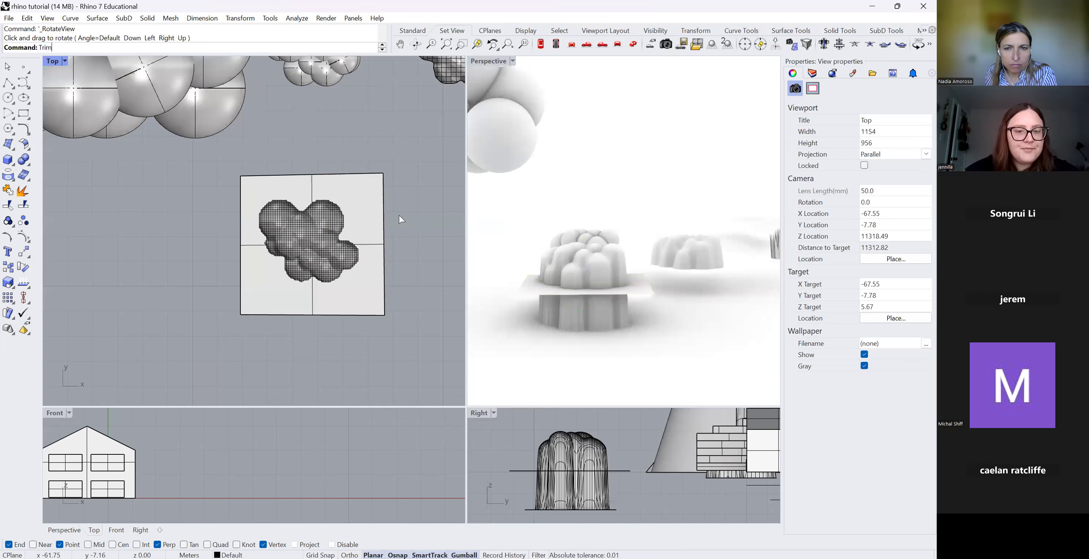
pyautogui.press('Return')
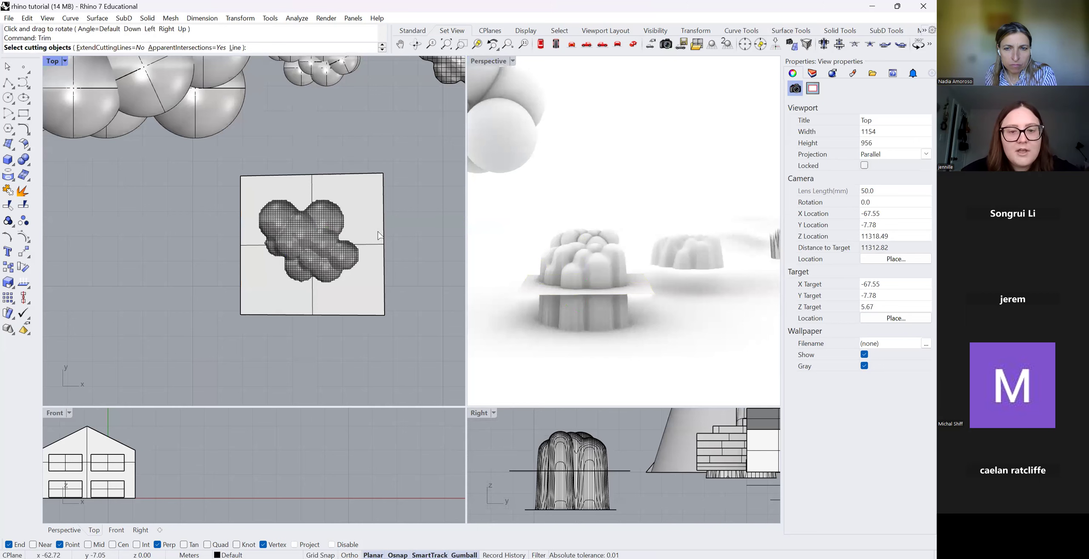
pyautogui.click(384, 194)
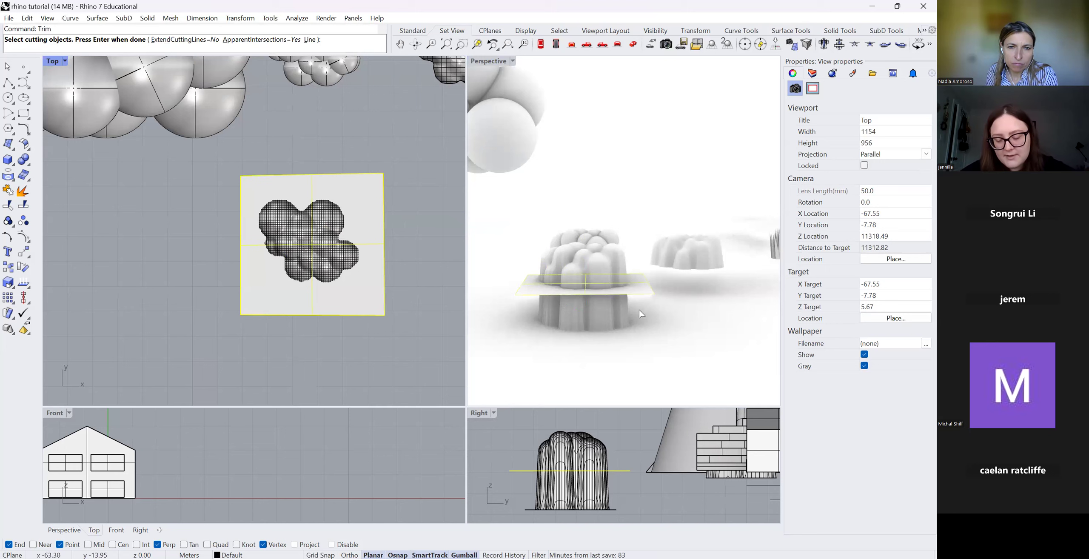
pyautogui.press('Return')
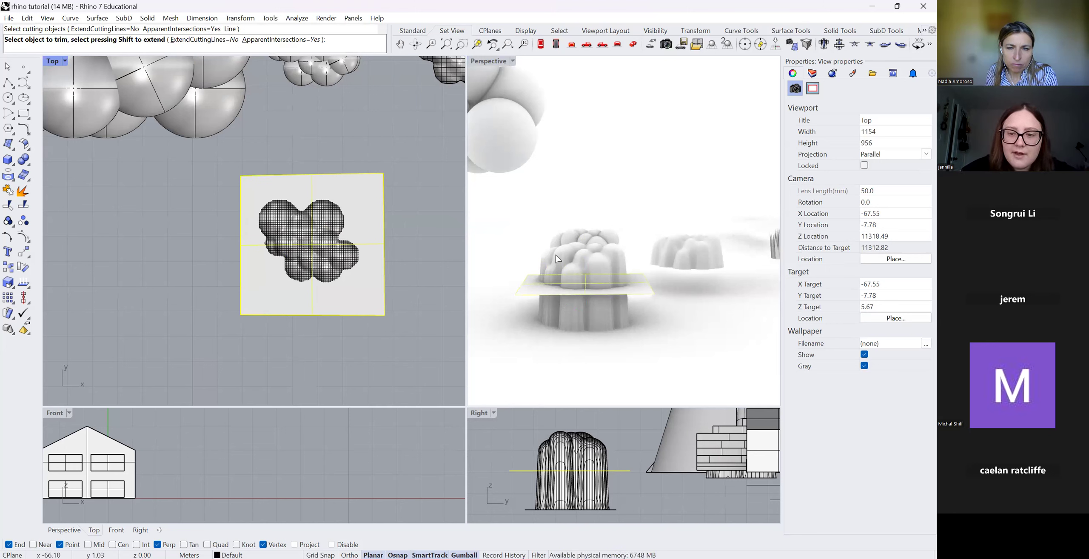
pyautogui.click(547, 263)
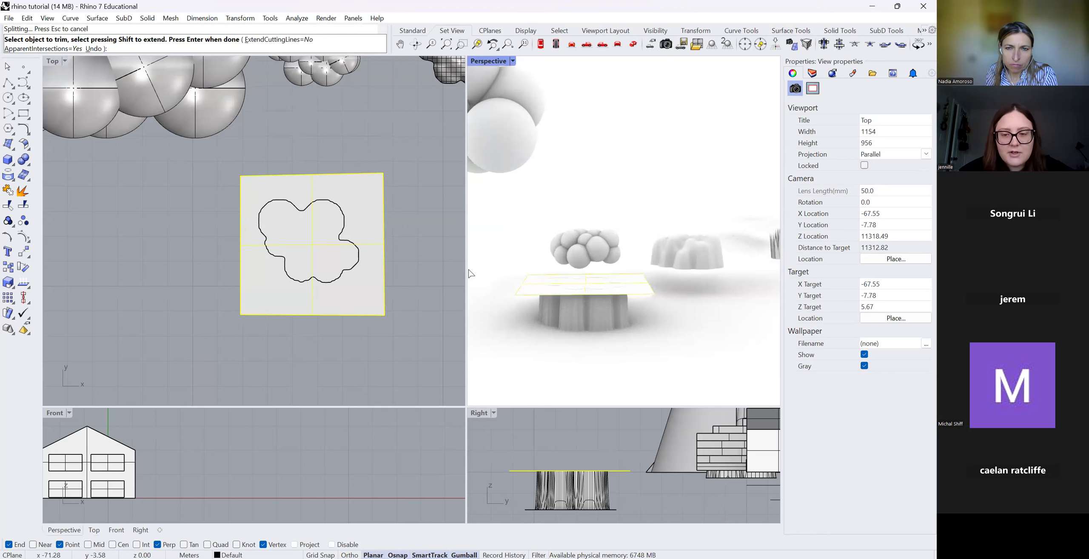
pyautogui.click(569, 319)
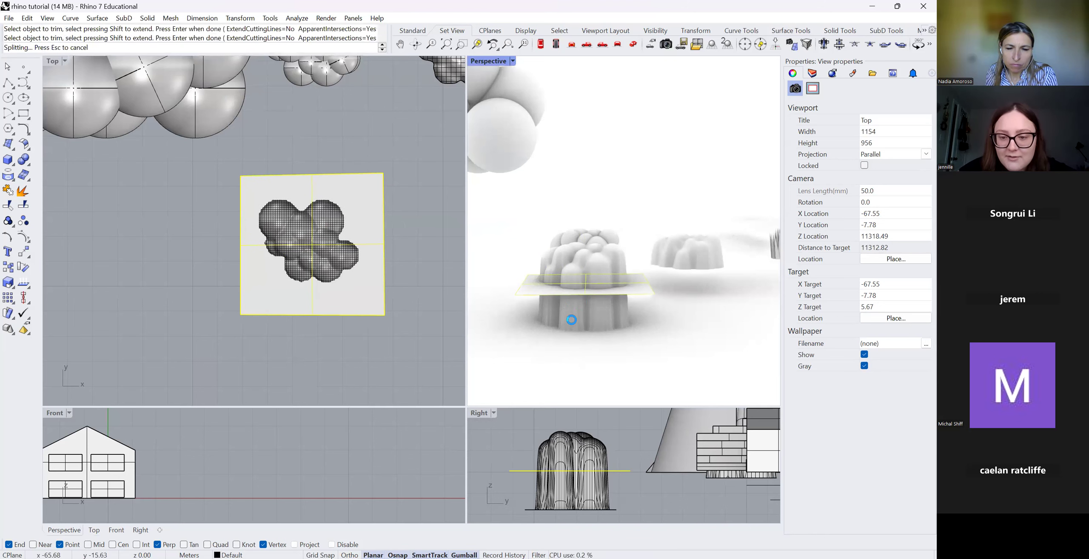
pyautogui.press('Return')
pyautogui.click(336, 319)
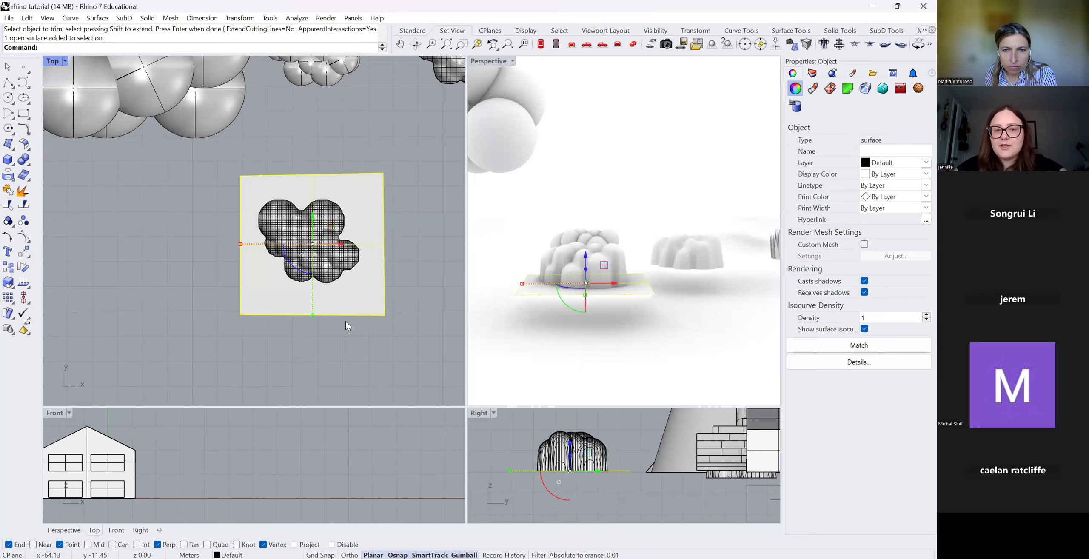
pyautogui.press('Delete')
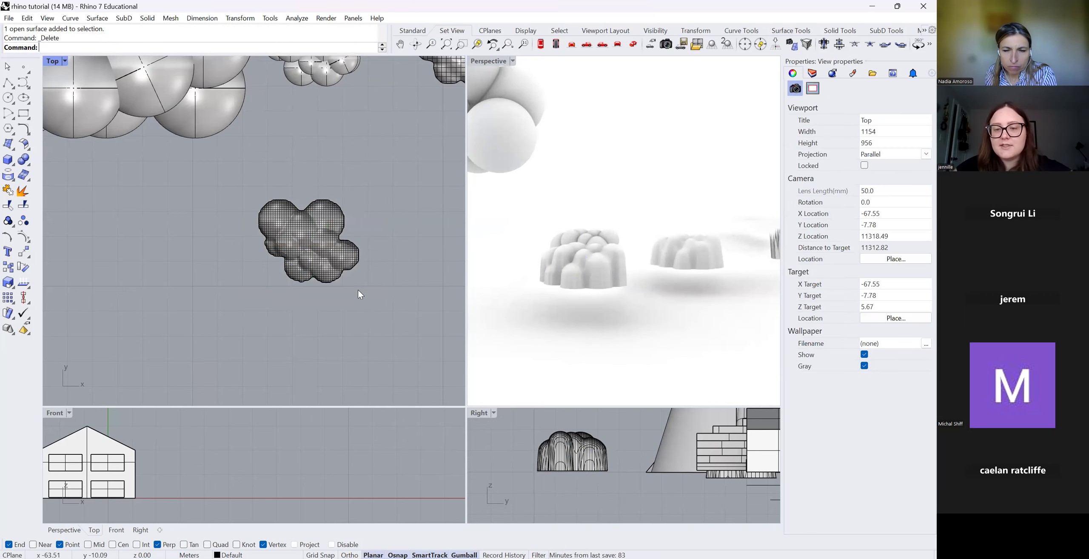
# Inspect the trimmed draped form from the outside and from its open underside in the Perspective view.
pyautogui.click(568, 276)
pyautogui.click(416, 44)
pyautogui.moveTo(712, 176); pyautogui.dragTo(696, 187)
pyautogui.click(671, 332)
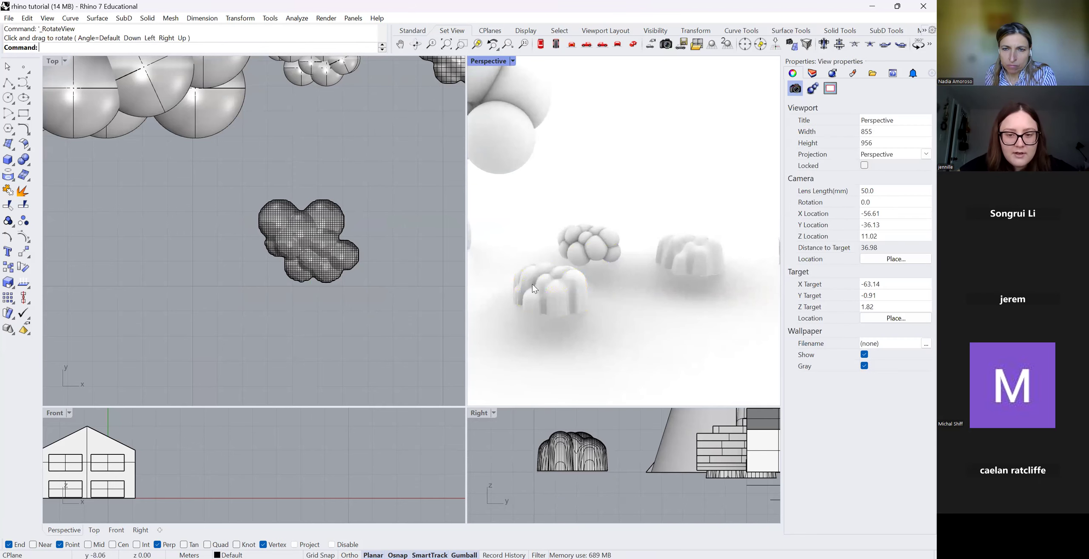
pyautogui.click(533, 284)
pyautogui.click(520, 311)
pyautogui.scroll(5, 520, 312)
pyautogui.click(569, 274)
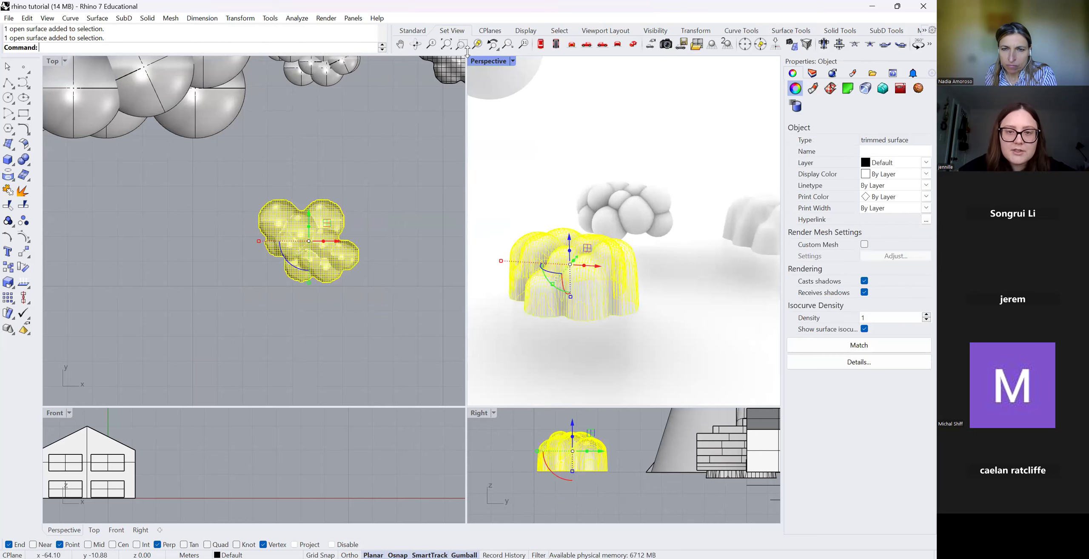
pyautogui.click(417, 45)
pyautogui.moveTo(628, 335); pyautogui.dragTo(712, 283)
pyautogui.click(712, 283)
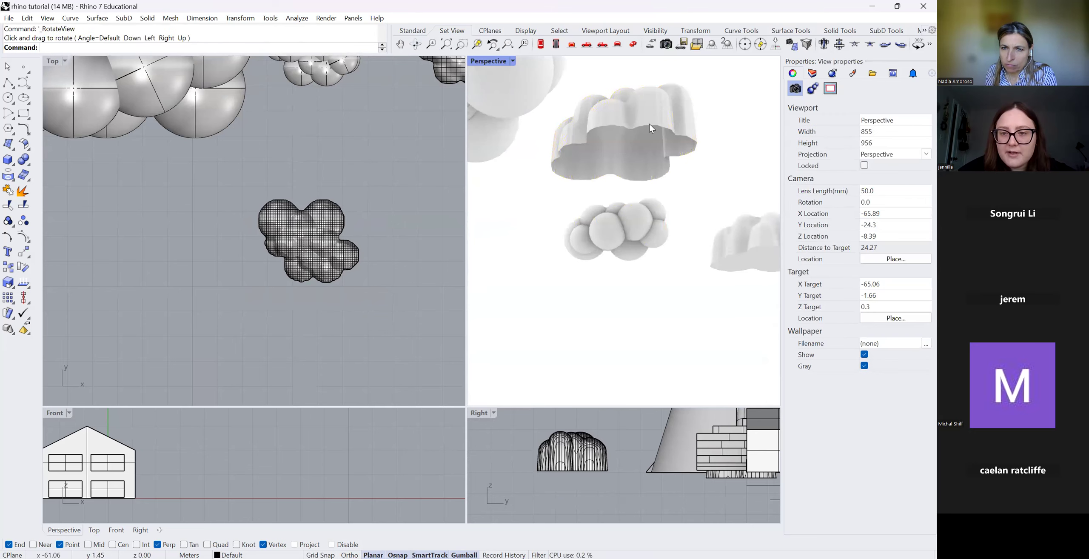
pyautogui.click(422, 48)
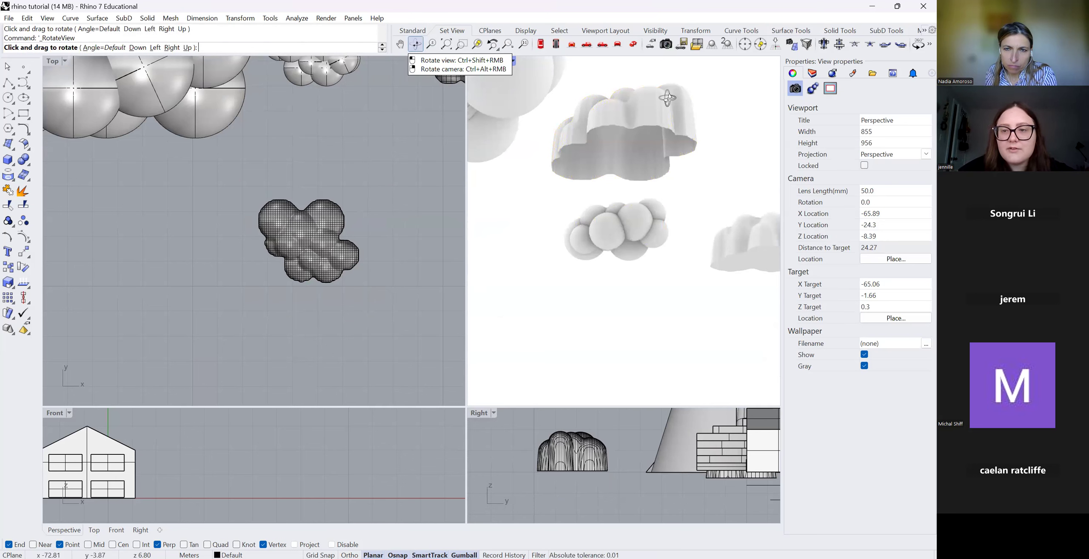
pyautogui.moveTo(725, 109); pyautogui.dragTo(720, 141)
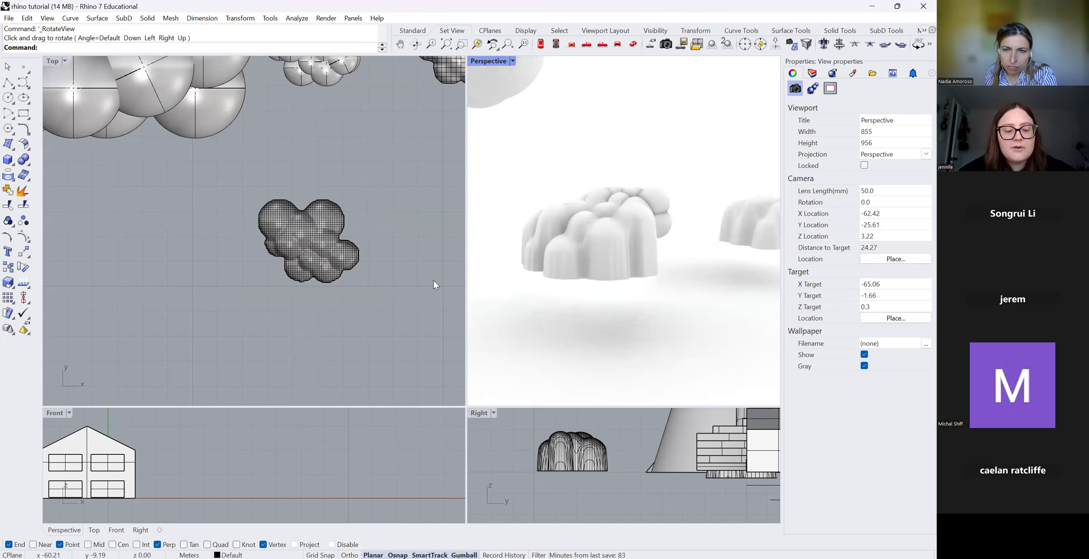
pyautogui.click(400, 323)
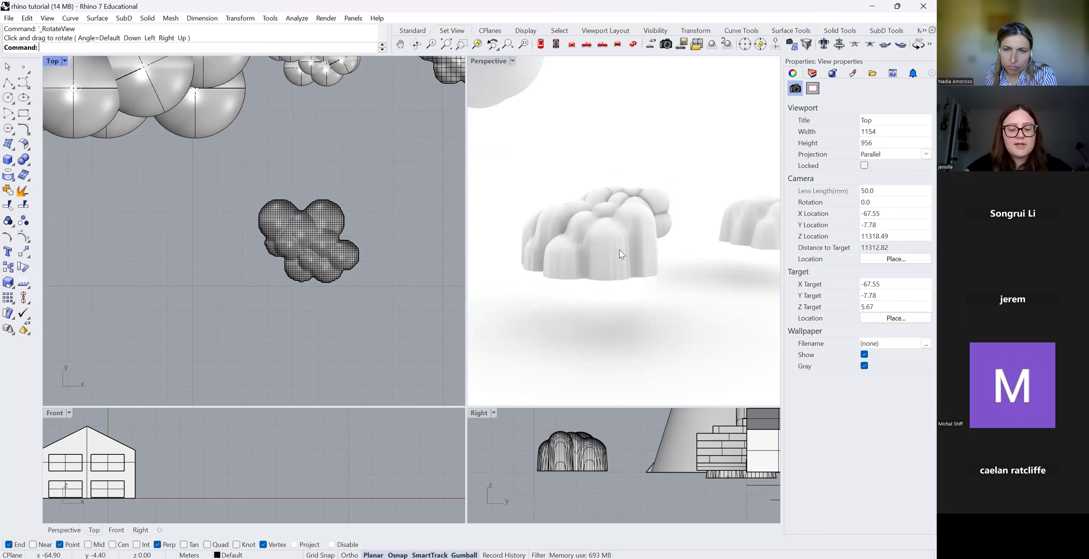
# Cap the open underside of the trimmed draped form into a closed solid and check it from below in the Perspective view.
pyautogui.click(622, 255)
pyautogui.write('Cap')
pyautogui.press('Return')
pyautogui.click(463, 44)
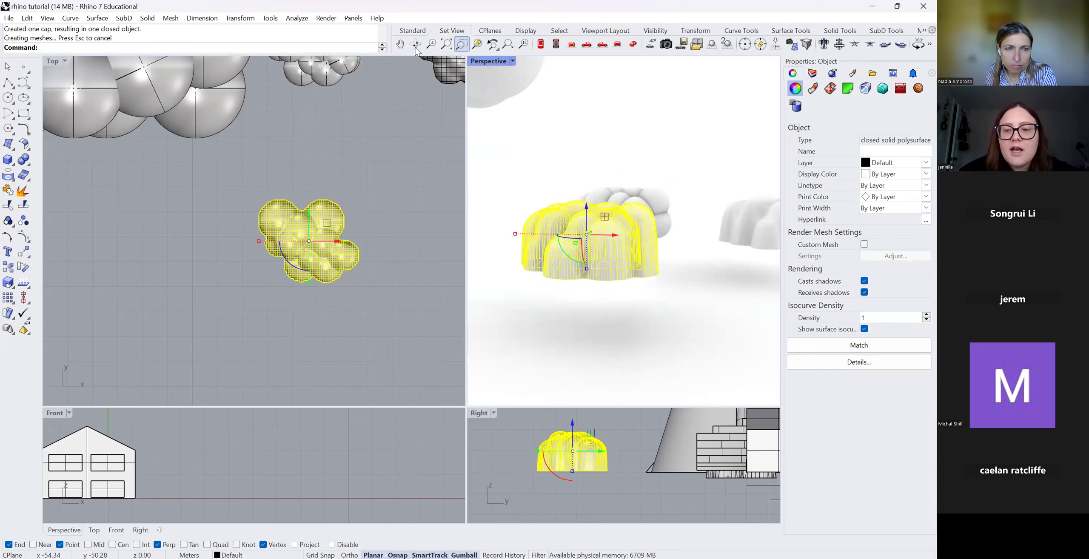
pyautogui.moveTo(685, 195); pyautogui.dragTo(674, 161)
pyautogui.press('Escape')
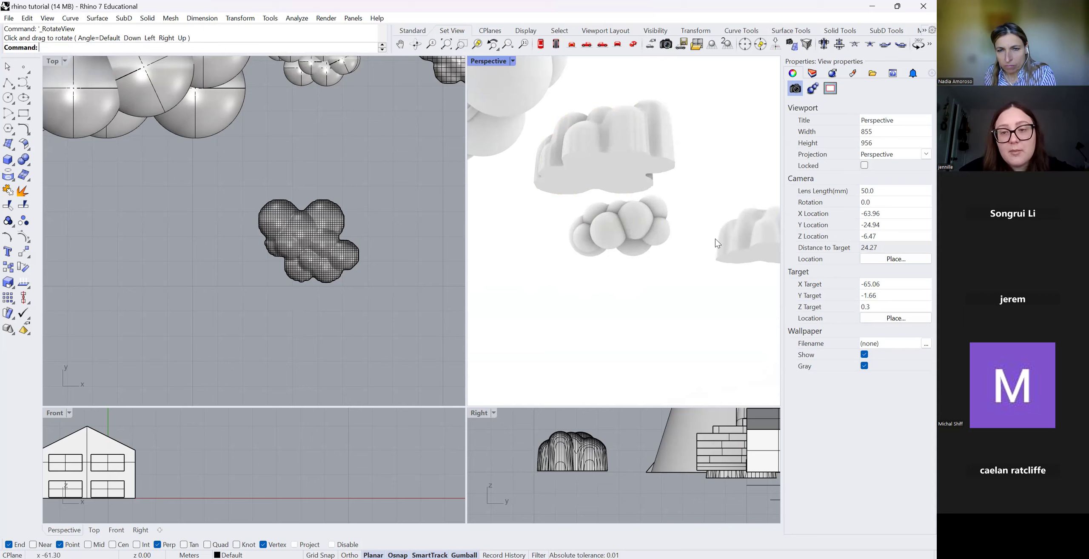
pyautogui.moveTo(579, 264); pyautogui.dragTo(626, 223, button='right')
# Delete the capped practice shrub in front of the existing example plants.
pyautogui.click(620, 227)
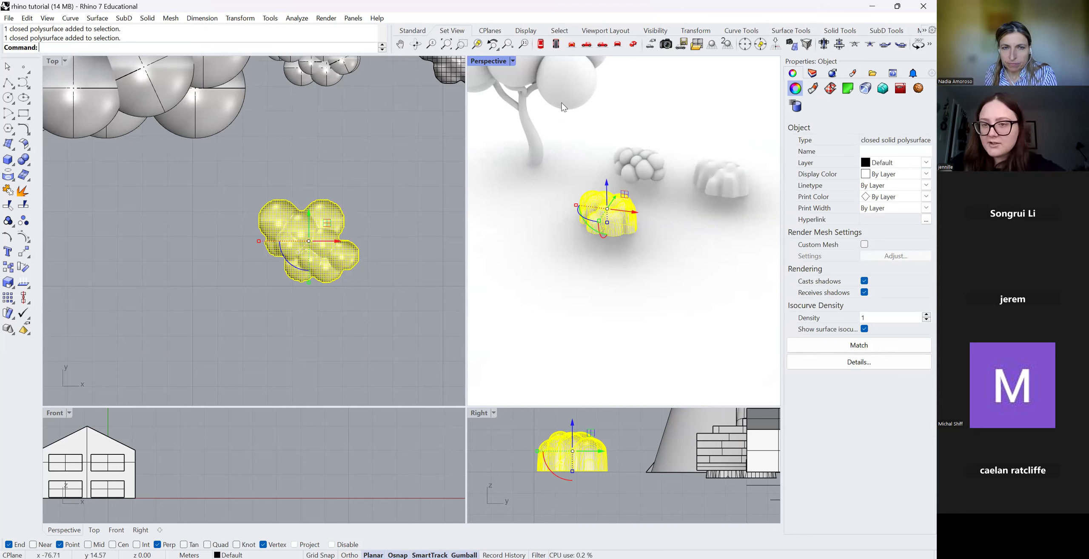
pyautogui.click(563, 346)
pyautogui.click(638, 239)
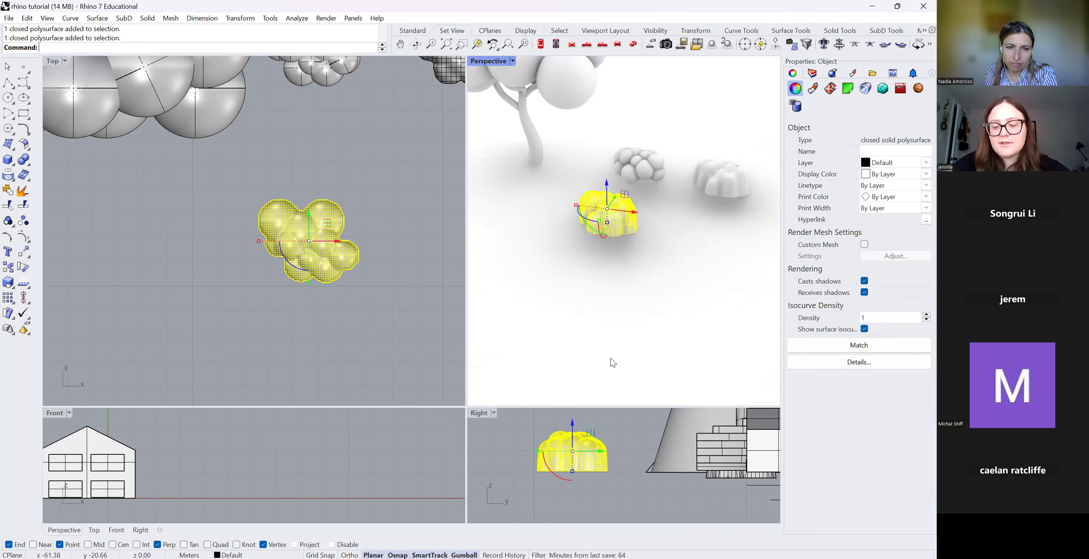
pyautogui.click(638, 121)
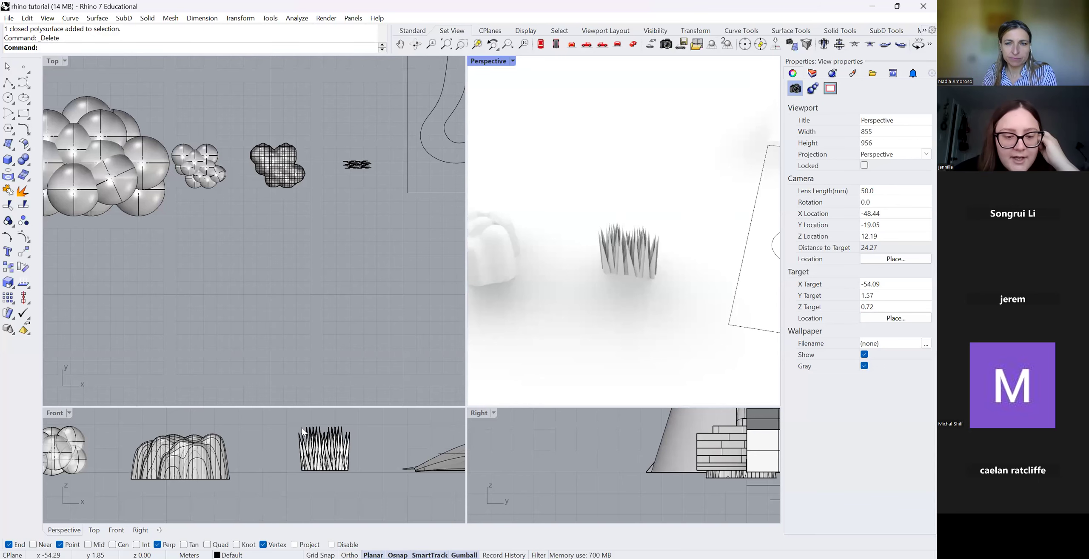
# Move the existing grass clump closer to the draped shrub along the X direction in the Front view.
pyautogui.moveTo(291, 420); pyautogui.dragTo(324, 472)
pyautogui.click(321, 468)
pyautogui.scroll(3, 320, 458)
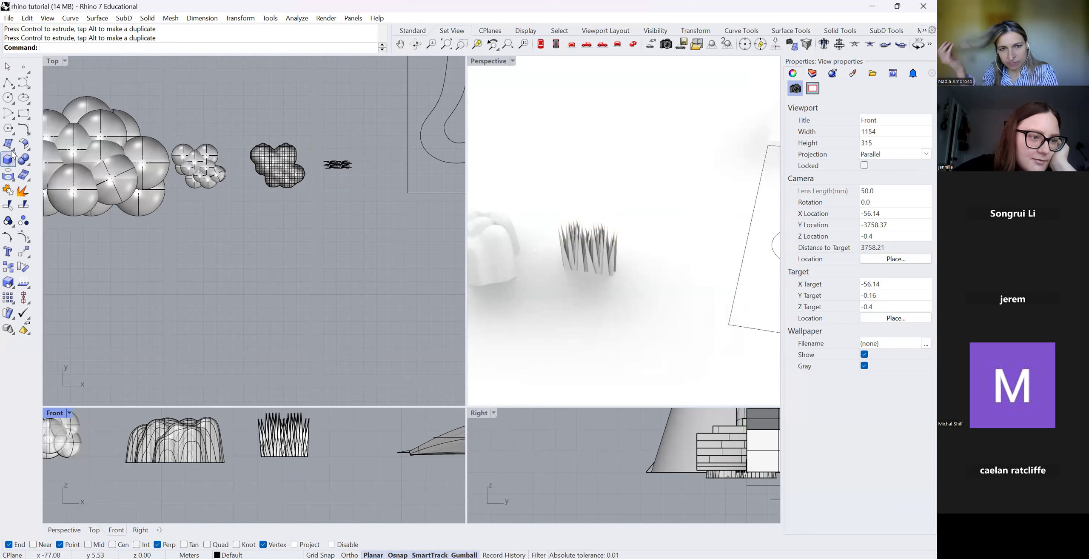
# Create a narrow upright triangular surface from three corner points in the Front view, beside the existing grass clump, as a grass blade.
pyautogui.scroll(3, 343, 469)
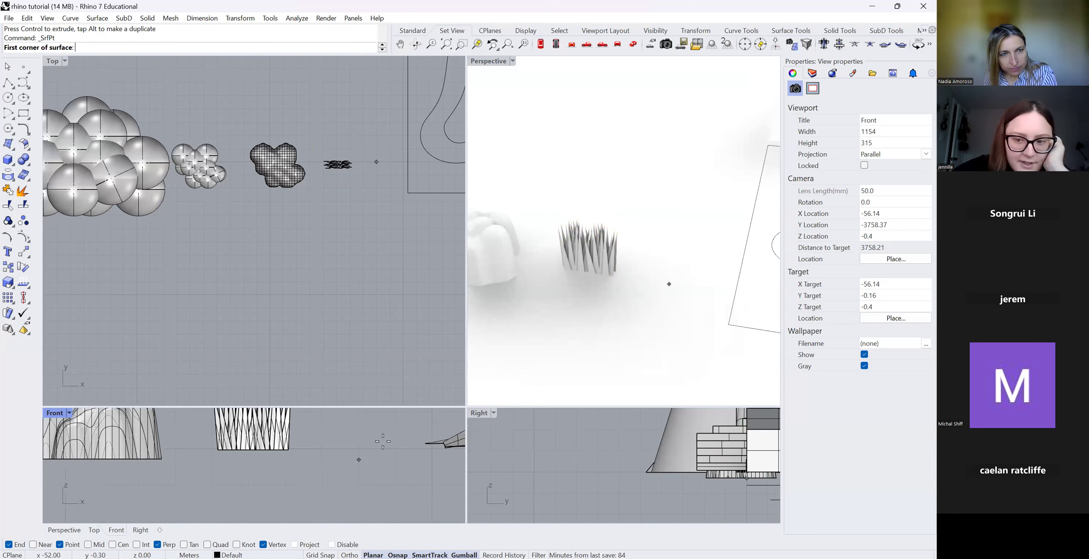
pyautogui.scroll(-2, 298, 473)
pyautogui.scroll(4, 315, 452)
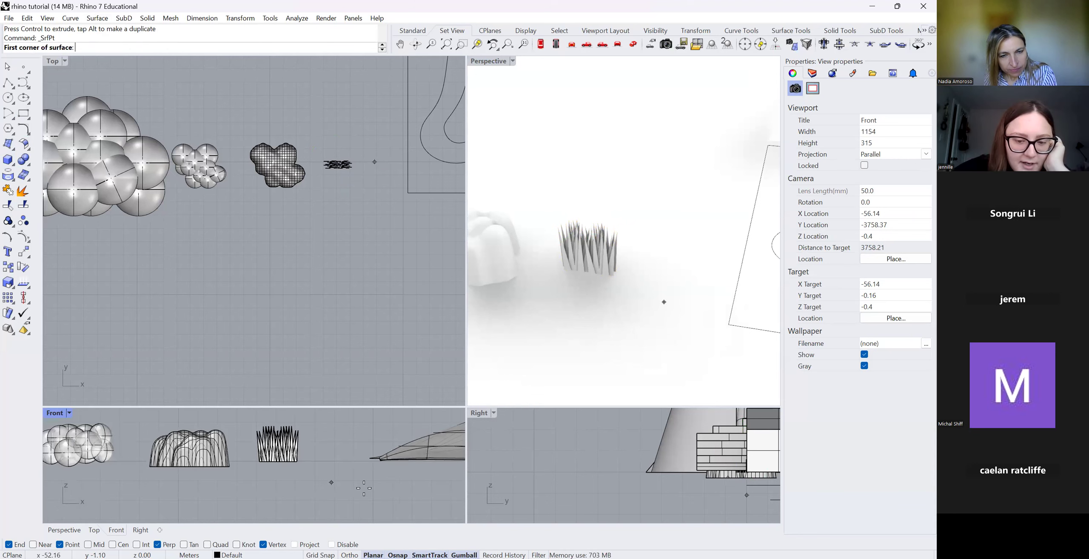
pyautogui.scroll(-5, 314, 472)
pyautogui.click(311, 473)
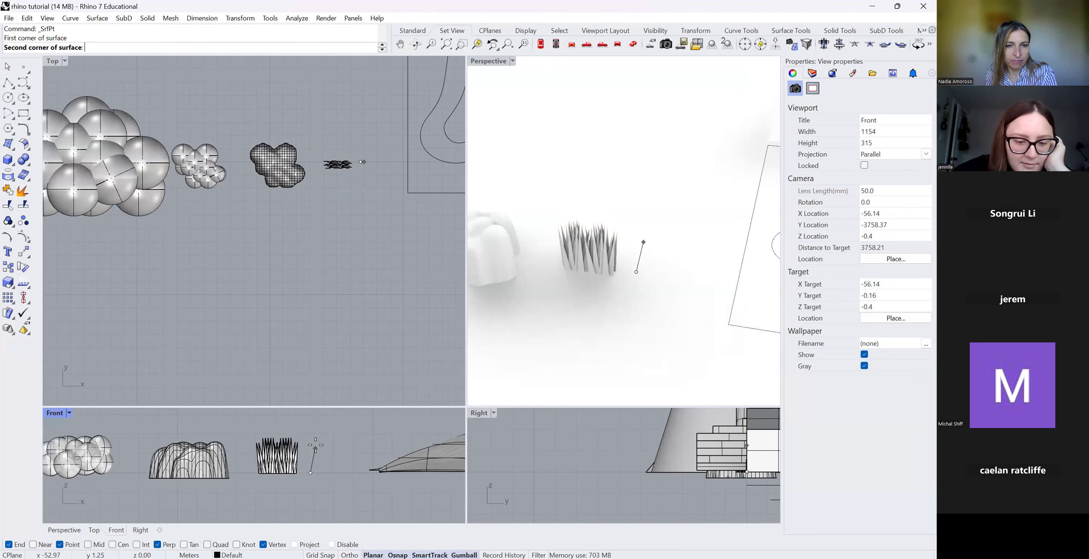
pyautogui.click(318, 444)
pyautogui.scroll(11, 317, 471)
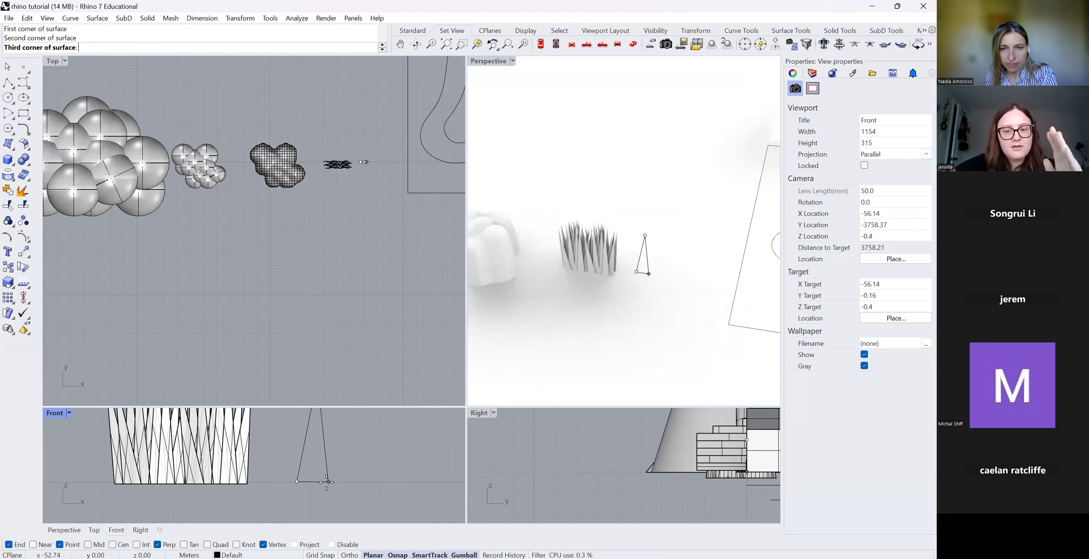
pyautogui.click(322, 481)
pyautogui.press('Return')
pyautogui.scroll(-3, 326, 482)
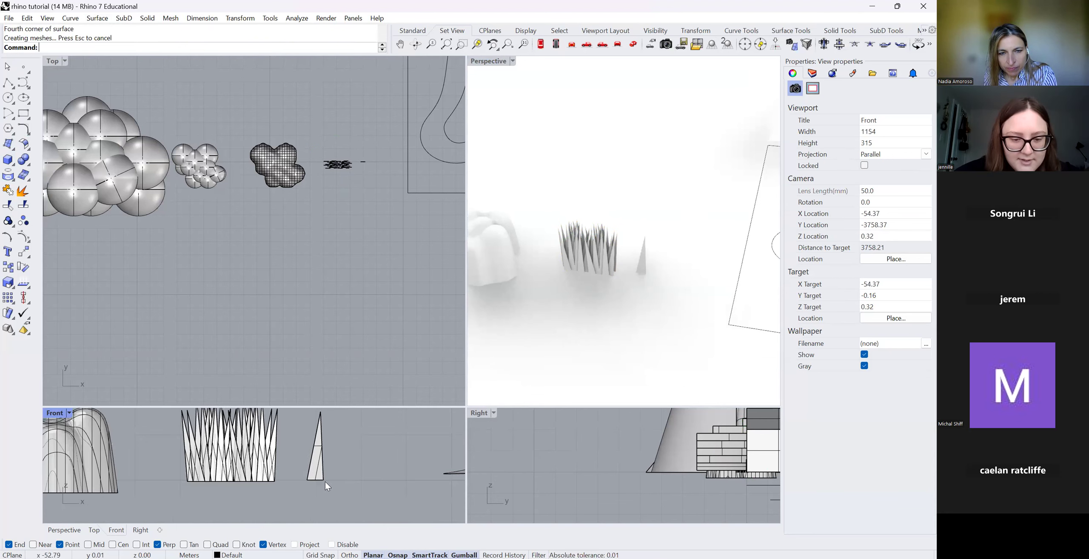
# Scale the triangular grass blade slightly narrower in the Front view.
pyautogui.scroll(3, 324, 463)
pyautogui.click(313, 456)
pyautogui.moveTo(300, 452); pyautogui.dragTo(303, 452)
pyautogui.click(381, 491)
pyautogui.scroll(-4, 319, 481)
pyautogui.scroll(-2, 320, 484)
# Duplicate the grass blade right beside the first, stretch the copy taller and align its base with the ground.
pyautogui.click(317, 477)
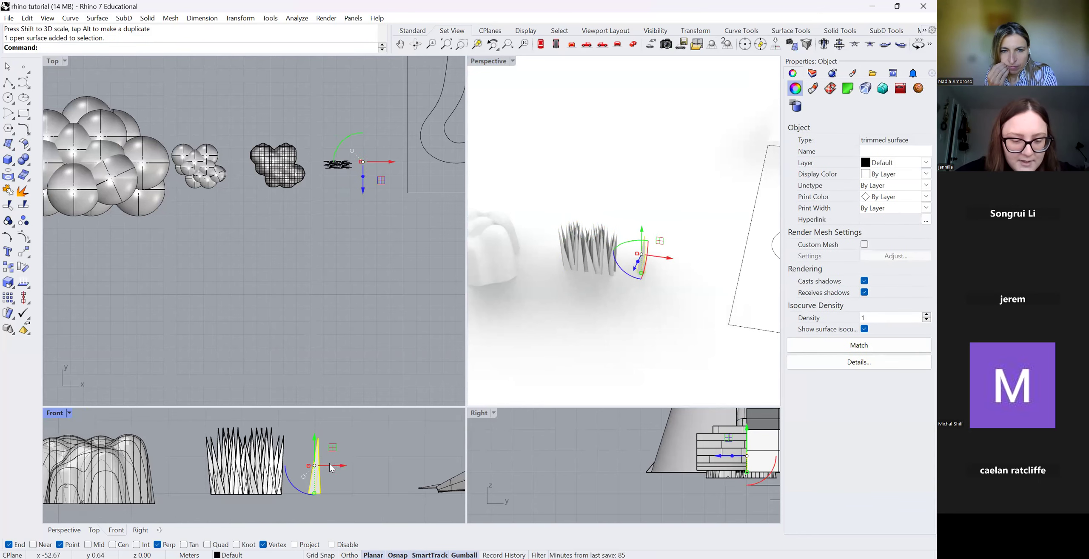
pyautogui.keyDown('alt'); pyautogui.moveTo(344, 465); pyautogui.dragTo(353, 466); pyautogui.keyUp('alt')
pyautogui.moveTo(325, 496); pyautogui.dragTo(325, 500)
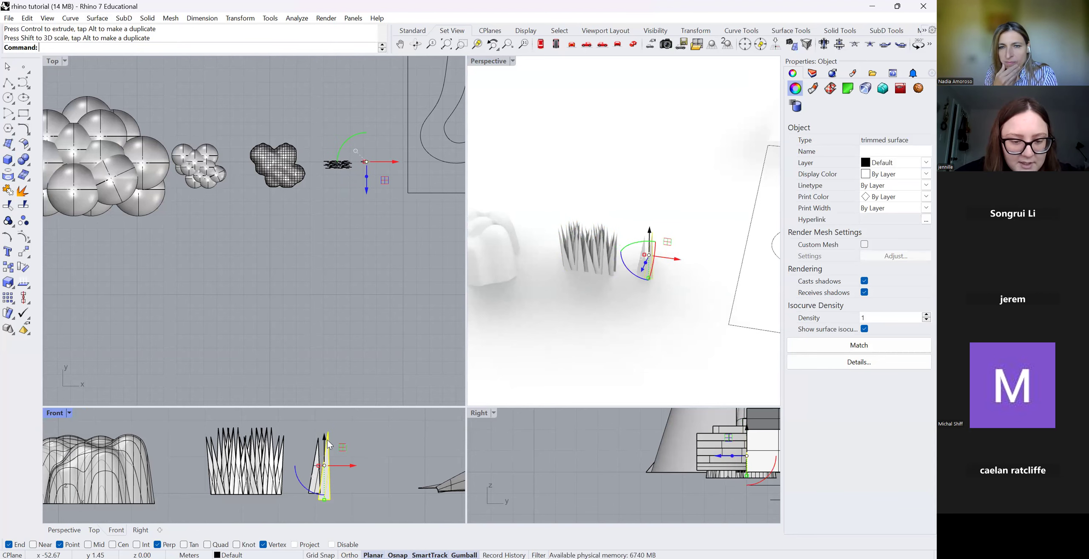
pyautogui.moveTo(324, 432); pyautogui.dragTo(325, 425)
pyautogui.click(371, 481)
# Duplicate the taller blade beside itself, make the third blade shorter and align its base with the others.
pyautogui.click(331, 471)
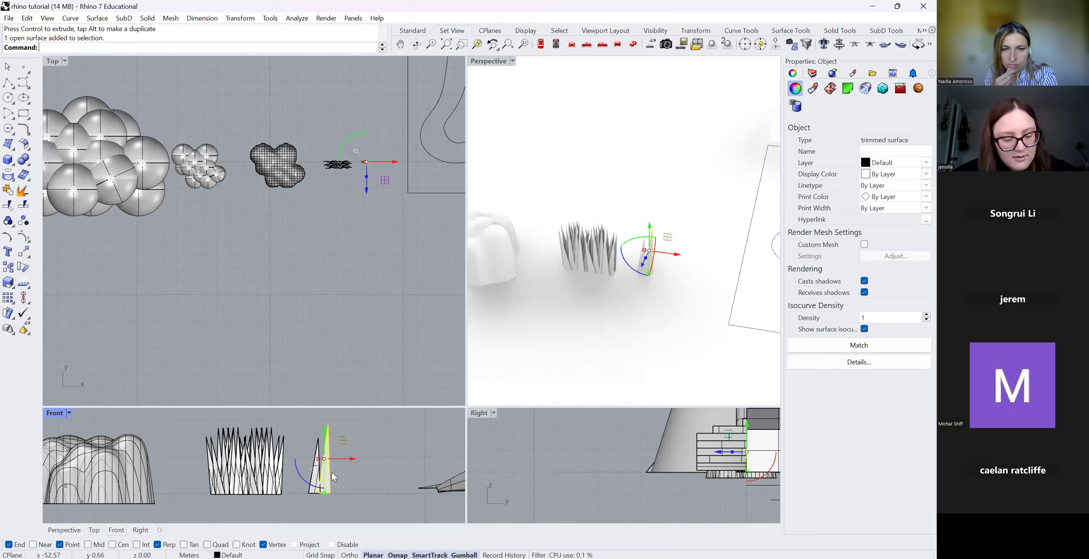
pyautogui.moveTo(354, 458); pyautogui.dragTo(362, 460)
pyautogui.moveTo(337, 494); pyautogui.dragTo(339, 485)
pyautogui.moveTo(336, 429); pyautogui.dragTo(336, 437)
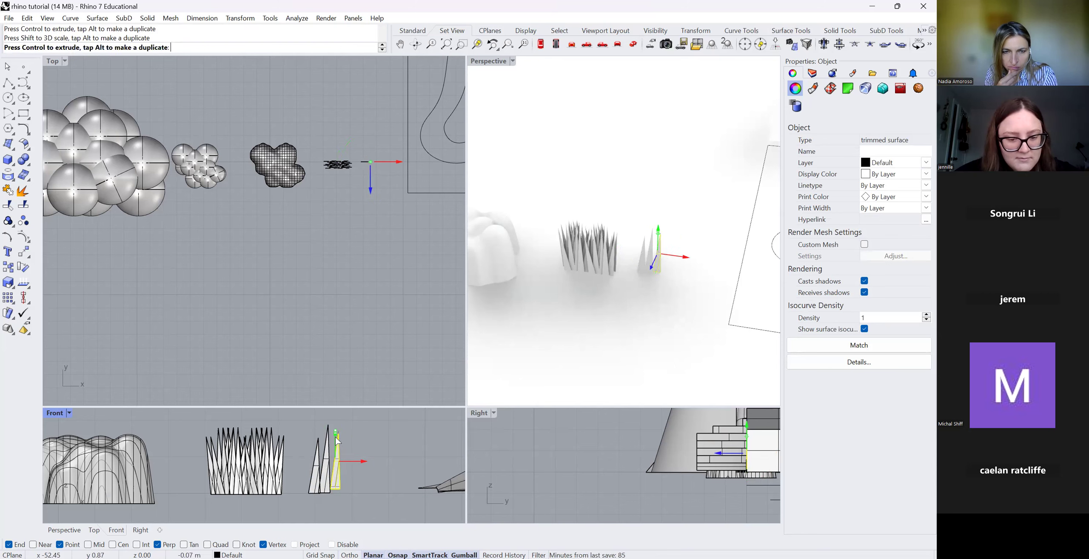
pyautogui.click(373, 495)
# Duplicate the three blades twice, placing one copy alongside the originals and the other overlapping the middle of the row.
pyautogui.moveTo(343, 472); pyautogui.dragTo(386, 474)
pyautogui.hotkey('ctrl', 'c')
pyautogui.hotkey('ctrl', 'v')
pyautogui.hotkey('ctrl', 'c')
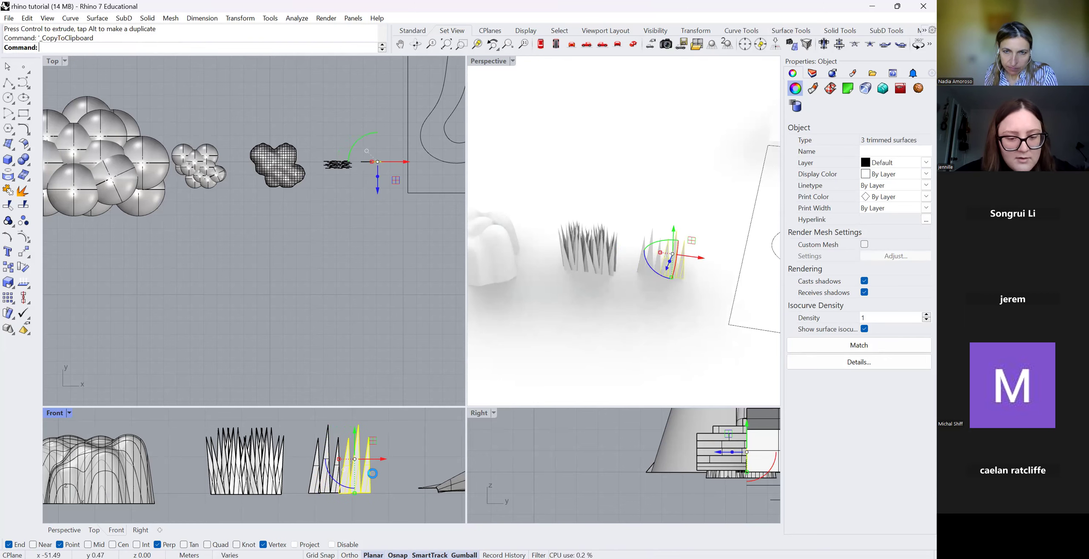
pyautogui.hotkey('ctrl', 'v')
pyautogui.moveTo(384, 458); pyautogui.dragTo(367, 459)
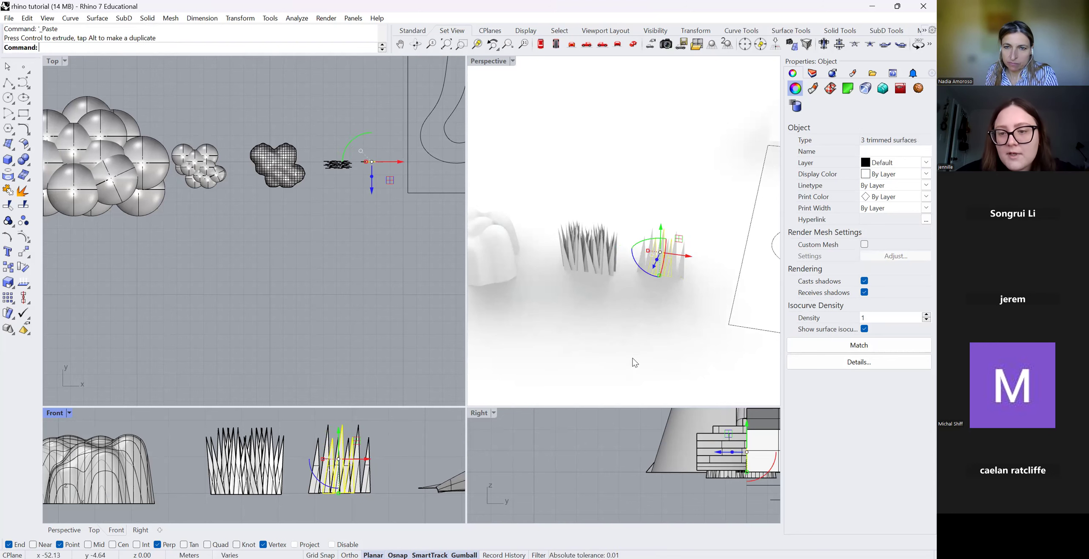
# Move one of the blades slightly back from the shared line in the Top view to start giving the grass depth.
pyautogui.click(633, 359)
pyautogui.scroll(8, 667, 261)
pyautogui.scroll(-4, 614, 259)
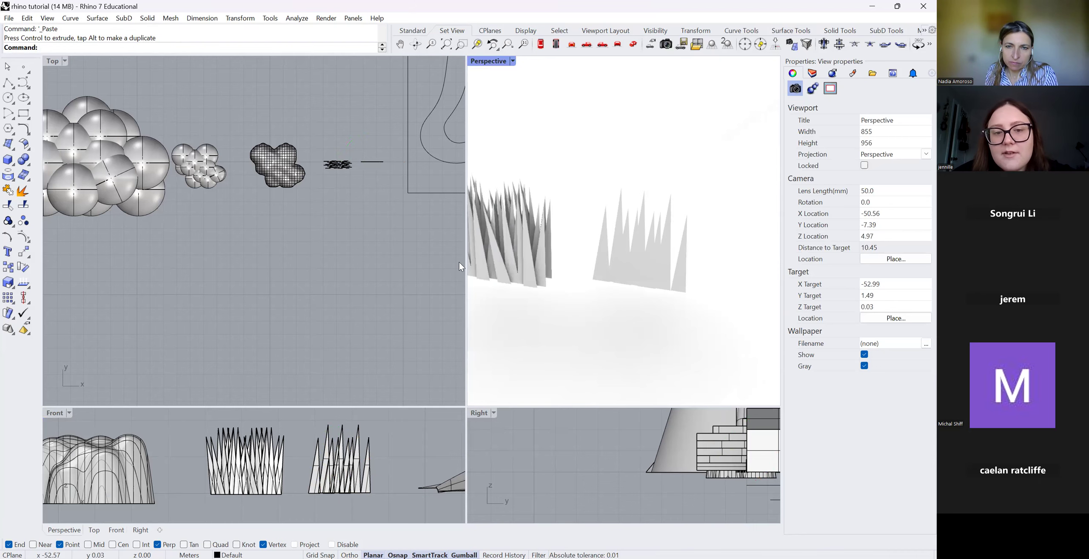
pyautogui.scroll(10, 375, 148)
pyautogui.scroll(4, 369, 175)
pyautogui.click(351, 200)
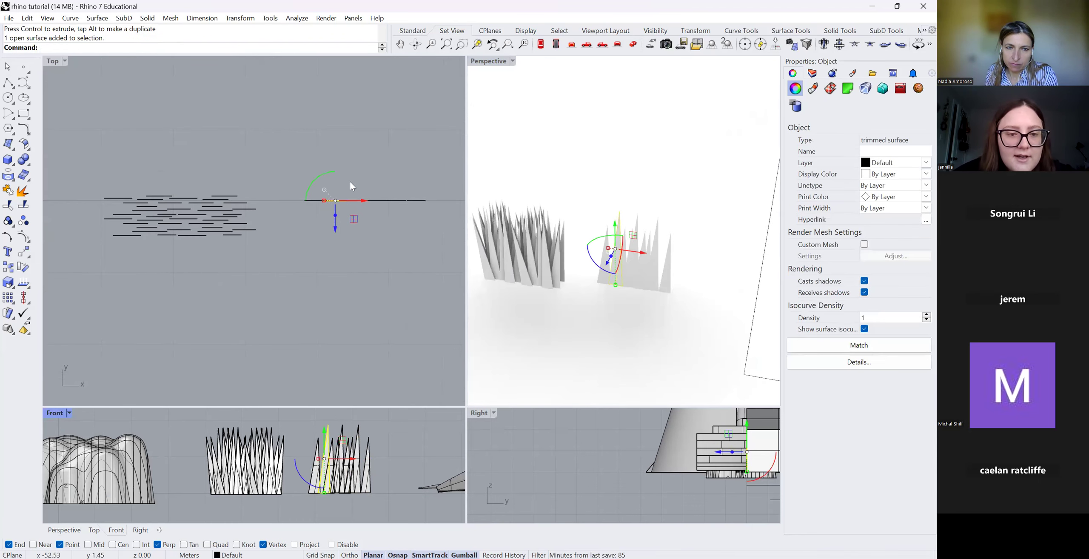
pyautogui.moveTo(335, 230); pyautogui.dragTo(335, 223)
pyautogui.click(354, 254)
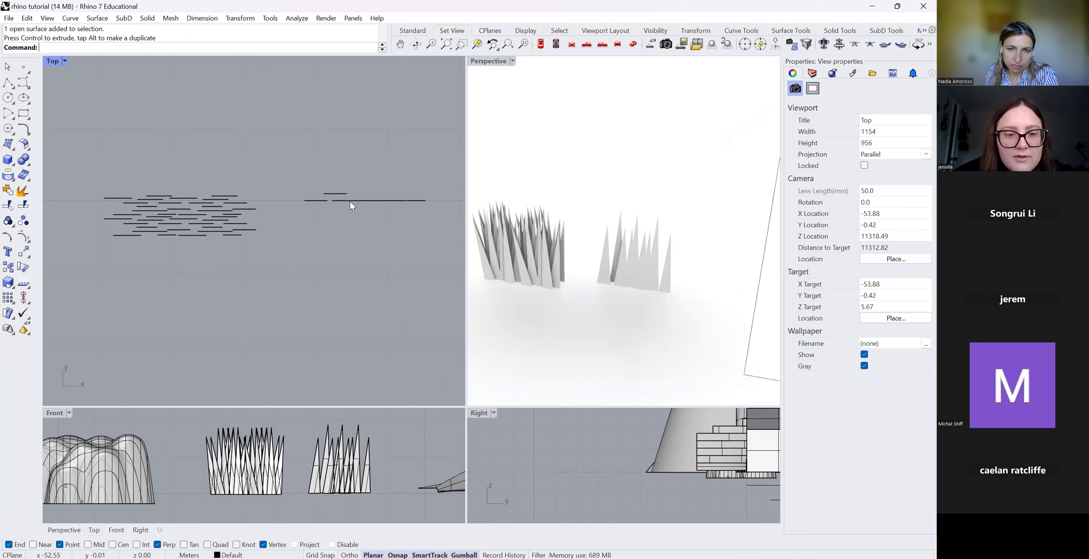
# Move two more blades back in the Top view so they line up behind the main row.
pyautogui.click(349, 201)
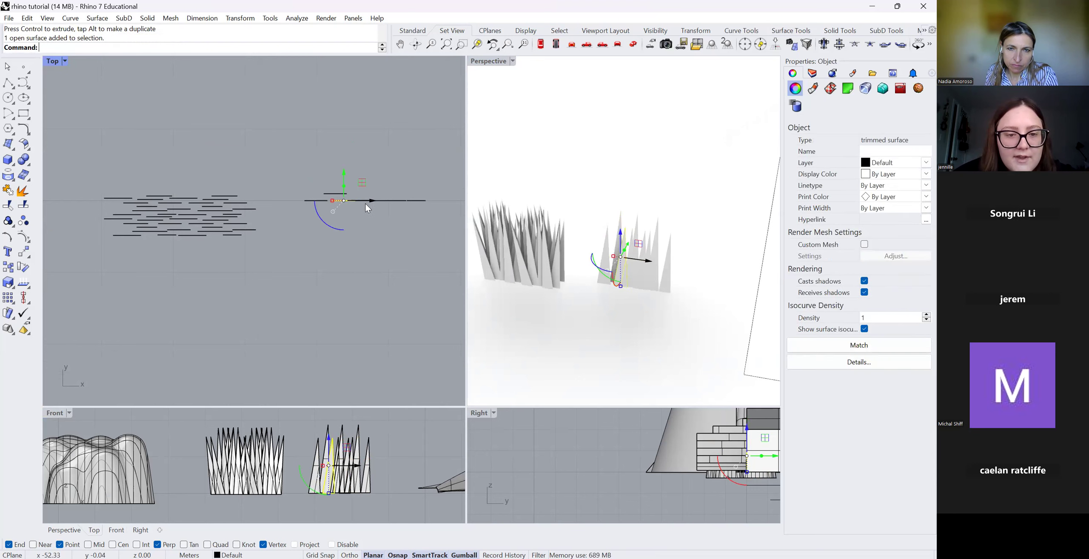
pyautogui.click(634, 252)
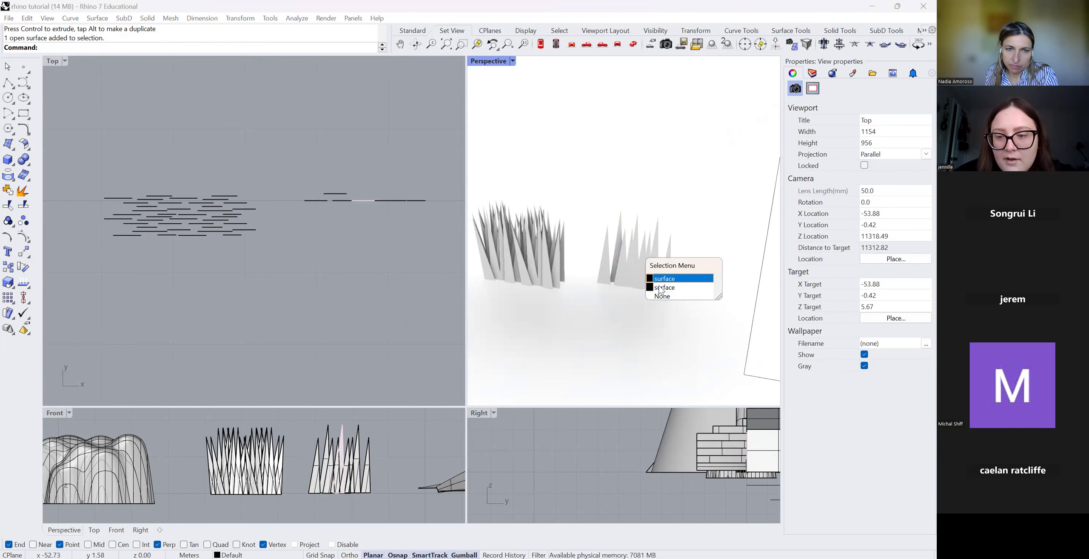
pyautogui.click(366, 187)
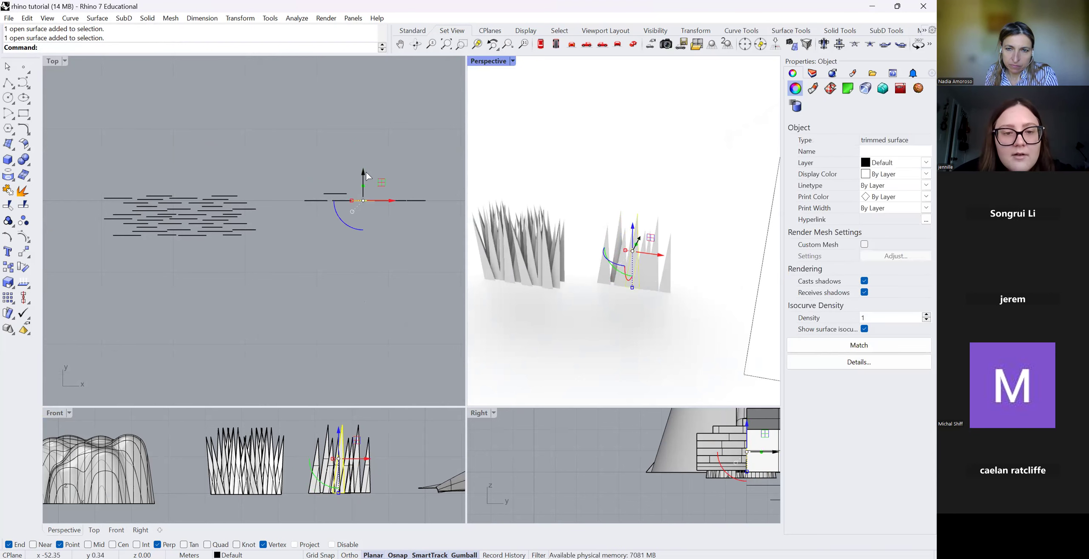
pyautogui.click(651, 277)
pyautogui.click(656, 275)
pyautogui.moveTo(395, 177); pyautogui.dragTo(395, 170)
pyautogui.press('Escape')
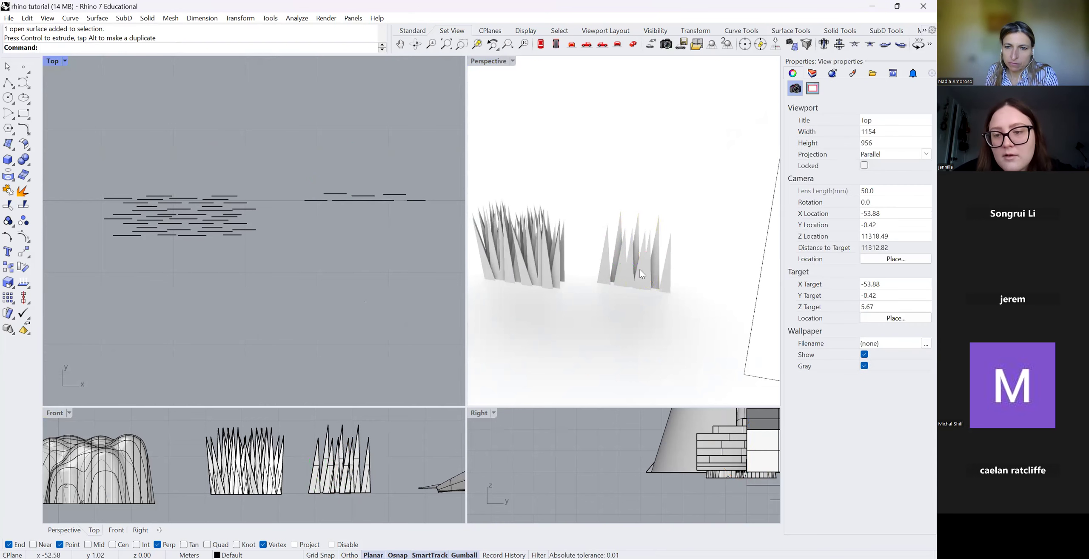
# Shift further individual blades off the main row in the Top view to form a staggered front row.
pyautogui.click(650, 278)
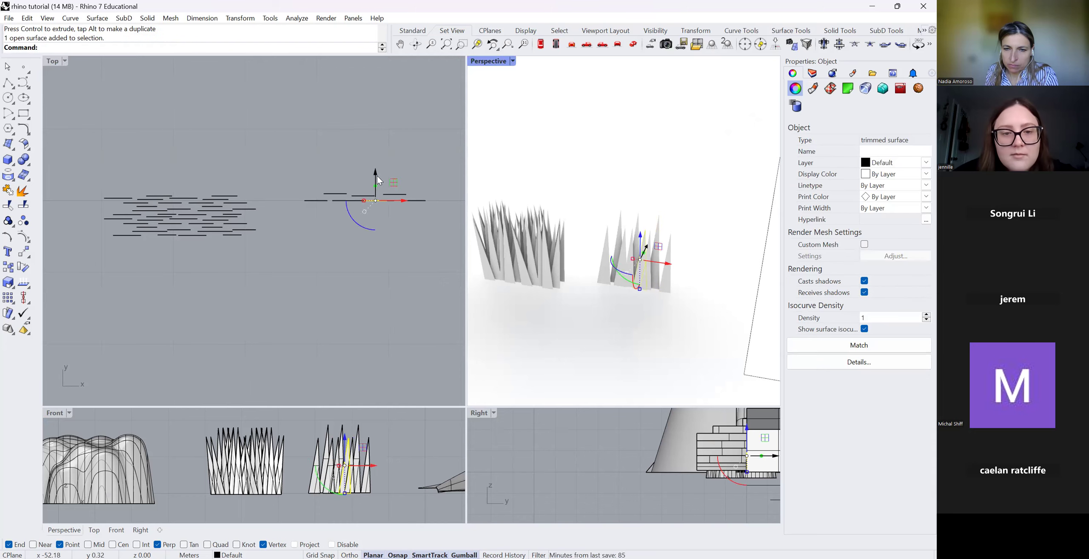
pyautogui.click(360, 219)
pyautogui.click(348, 202)
pyautogui.moveTo(348, 201); pyautogui.dragTo(394, 233)
pyautogui.click(379, 283)
pyautogui.scroll(-6, 317, 221)
# Select all nine blades and duplicate them repeatedly behind and beside the group to build a dense, wider grass clump.
pyautogui.moveTo(306, 183); pyautogui.dragTo(382, 236)
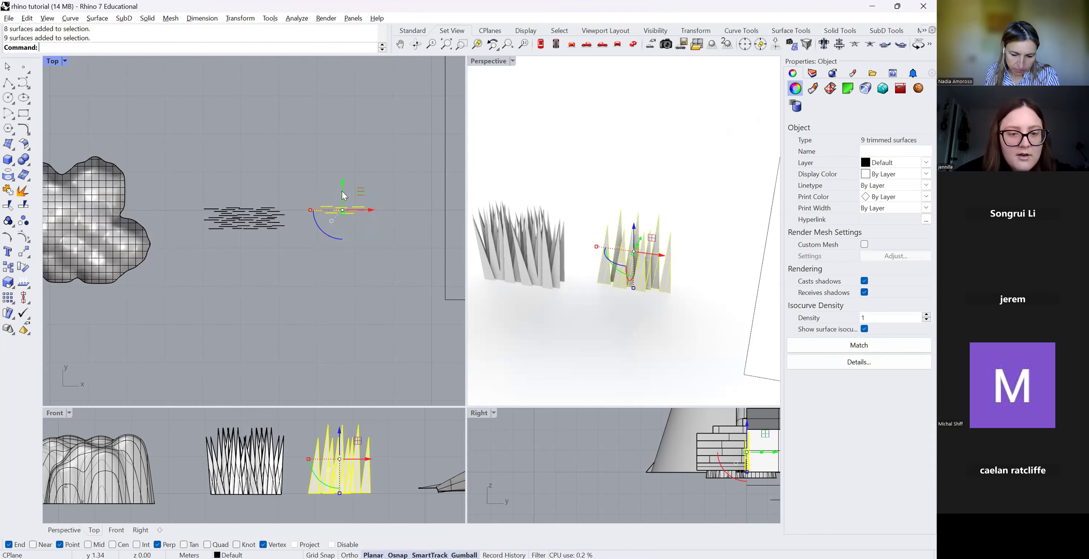
pyautogui.moveTo(342, 185); pyautogui.dragTo(436, 210)
pyautogui.keyDown('alt'); pyautogui.moveTo(410, 175); pyautogui.dragTo(381, 182); pyautogui.keyUp('alt')
pyautogui.click(393, 284)
pyautogui.click(604, 305)
pyautogui.scroll(-9, 604, 304)
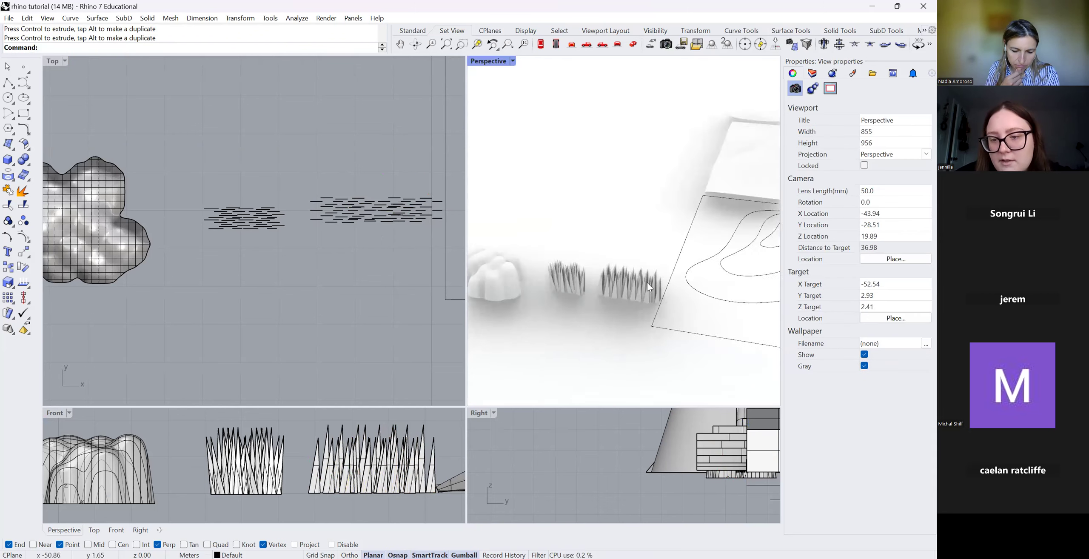
# Delete the whole new practice grass clump, keeping the original example clump.
pyautogui.scroll(7, 645, 284)
pyautogui.moveTo(301, 152); pyautogui.dragTo(437, 242)
pyautogui.moveTo(343, 255); pyautogui.dragTo(296, 151)
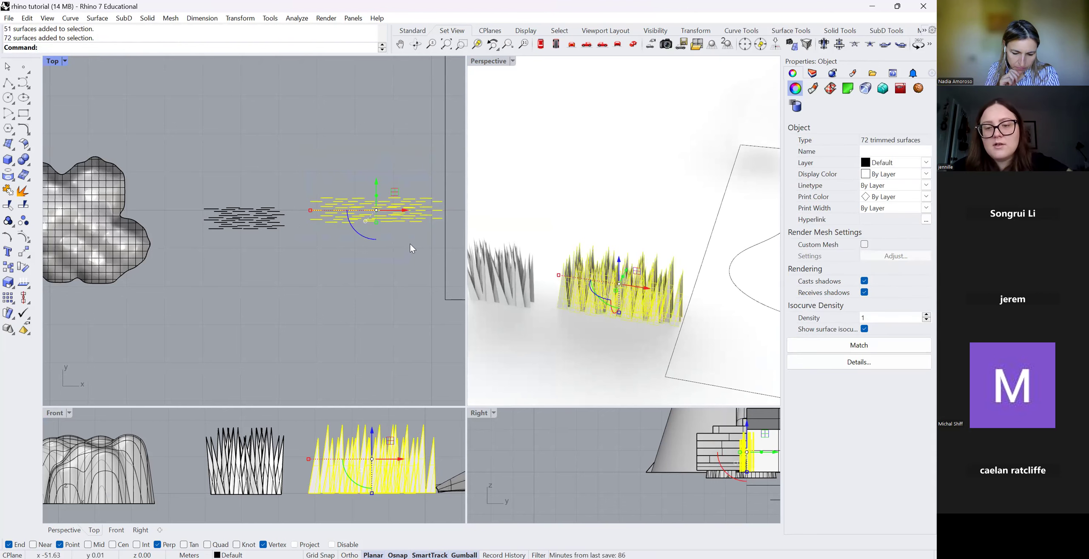
pyautogui.press('Delete')
# Look over the draped terrain, the stepped landscape and the flat contour curves in the Top and Perspective views.
pyautogui.scroll(-10, 237, 243)
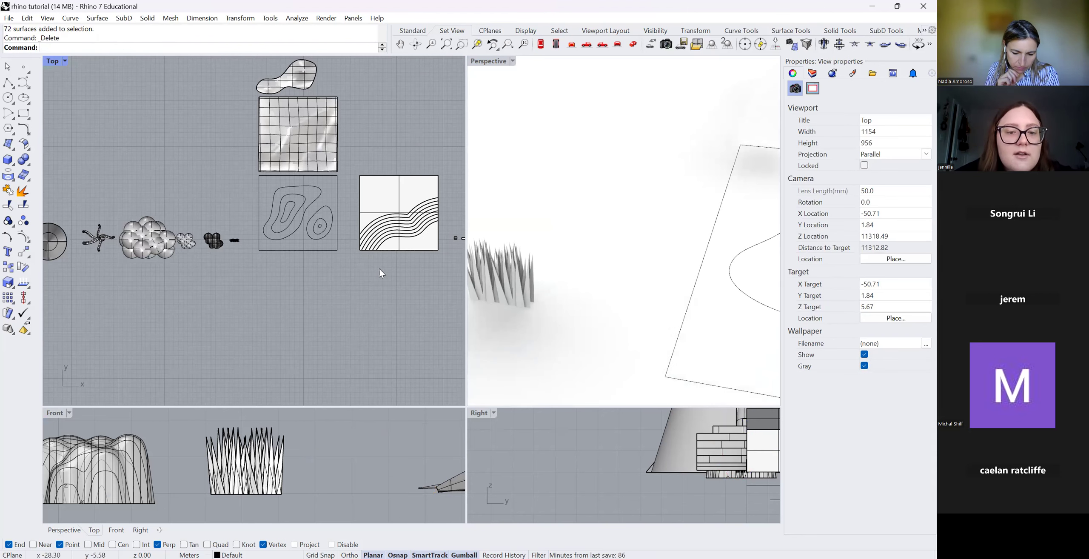
pyautogui.scroll(4, 352, 250)
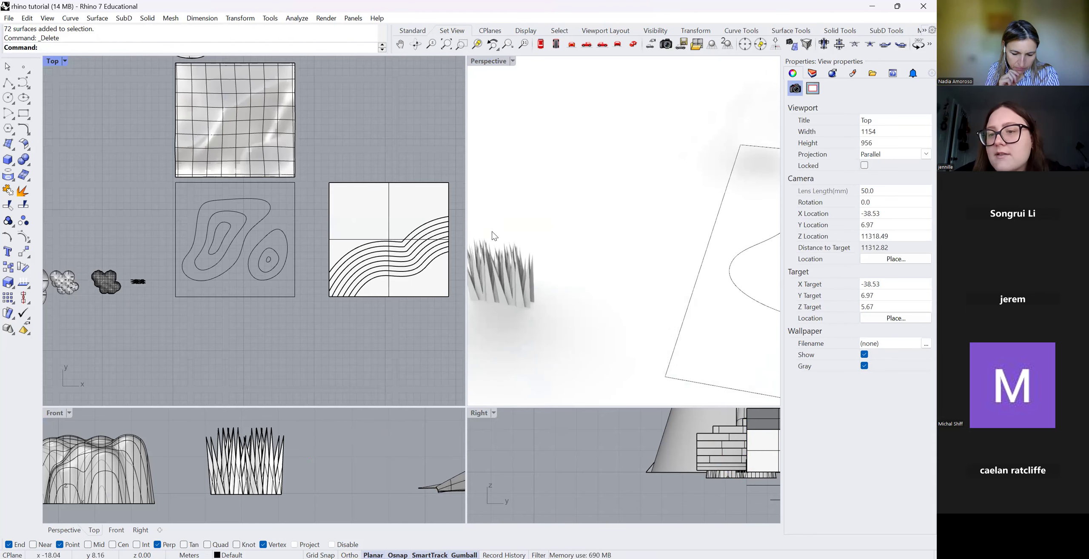
pyautogui.scroll(-2, 457, 211)
pyautogui.scroll(-8, 494, 232)
pyautogui.scroll(-4, 615, 258)
pyautogui.scroll(4, 575, 203)
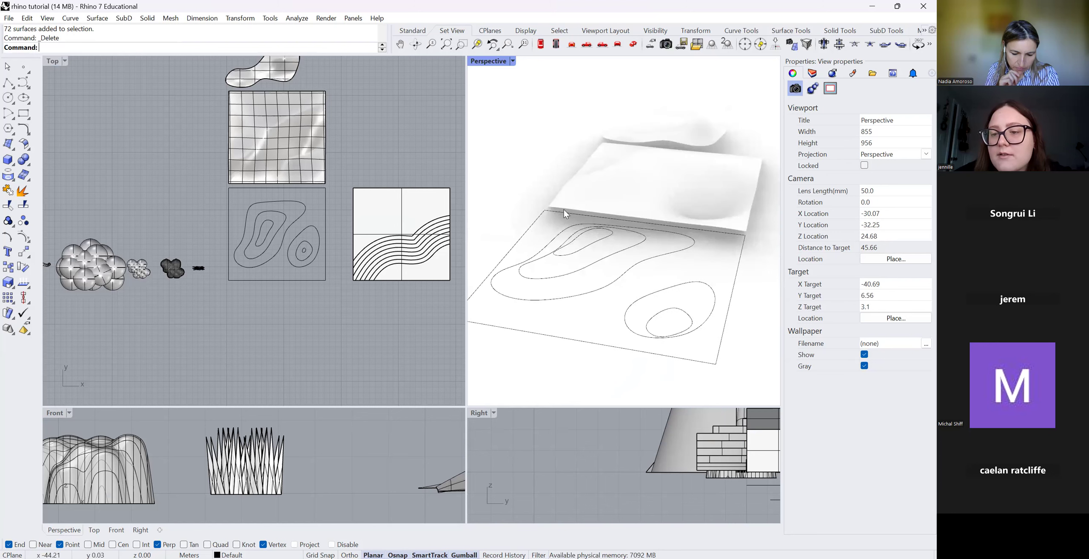
pyautogui.scroll(-5, 564, 209)
pyautogui.scroll(10, 657, 243)
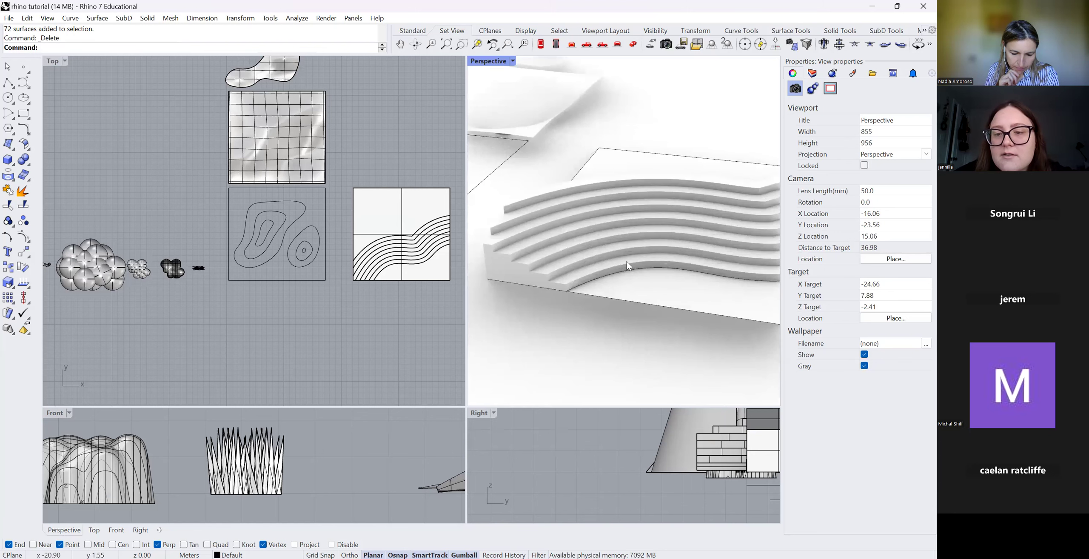
pyautogui.scroll(-8, 617, 260)
pyautogui.click(304, 252)
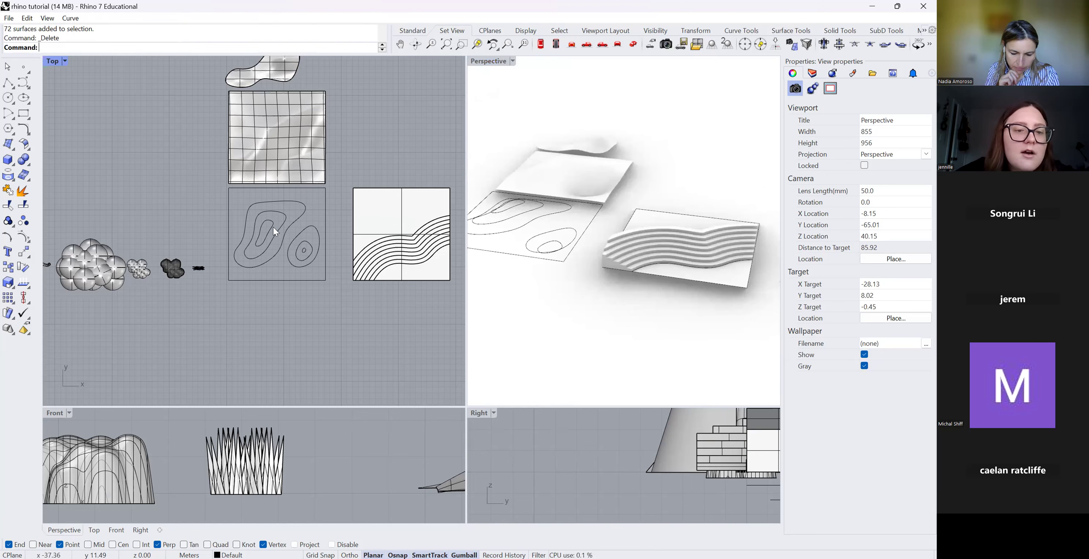
pyautogui.scroll(-6, 276, 232)
pyautogui.scroll(8, 290, 232)
pyautogui.scroll(-6, 272, 212)
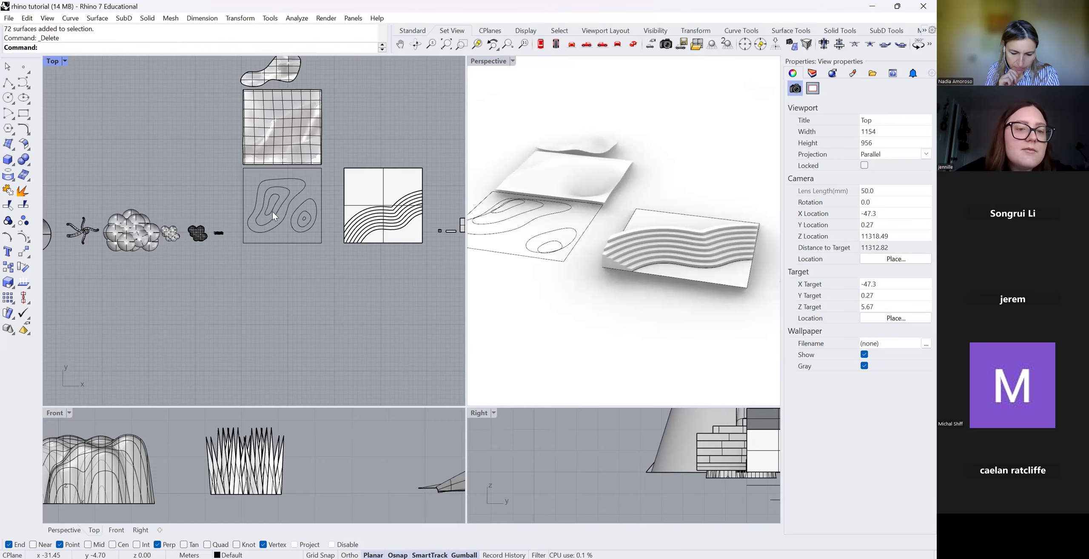
pyautogui.scroll(2, 278, 217)
pyautogui.scroll(5, 362, 281)
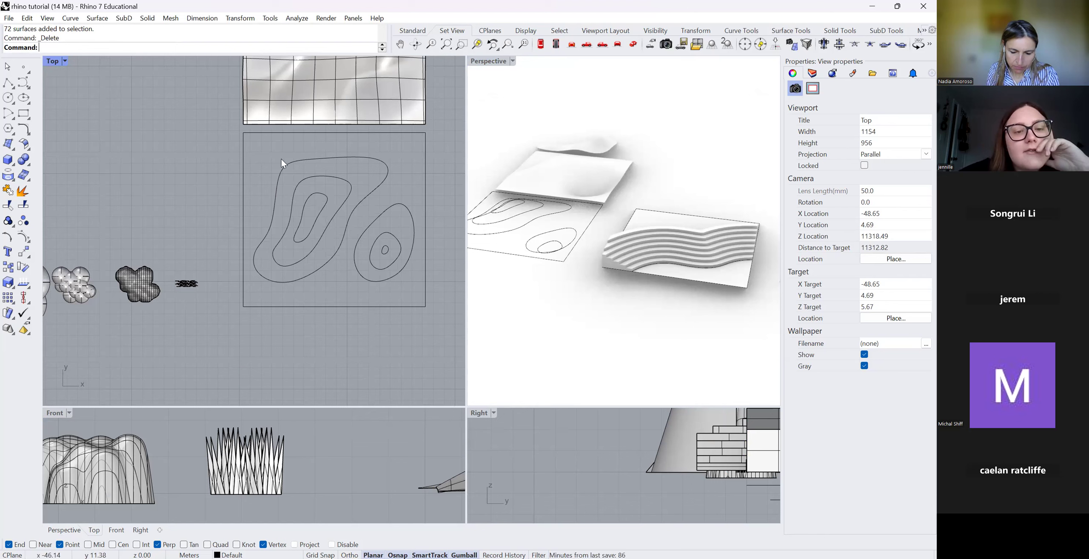
pyautogui.click(382, 180)
pyautogui.press('F10')
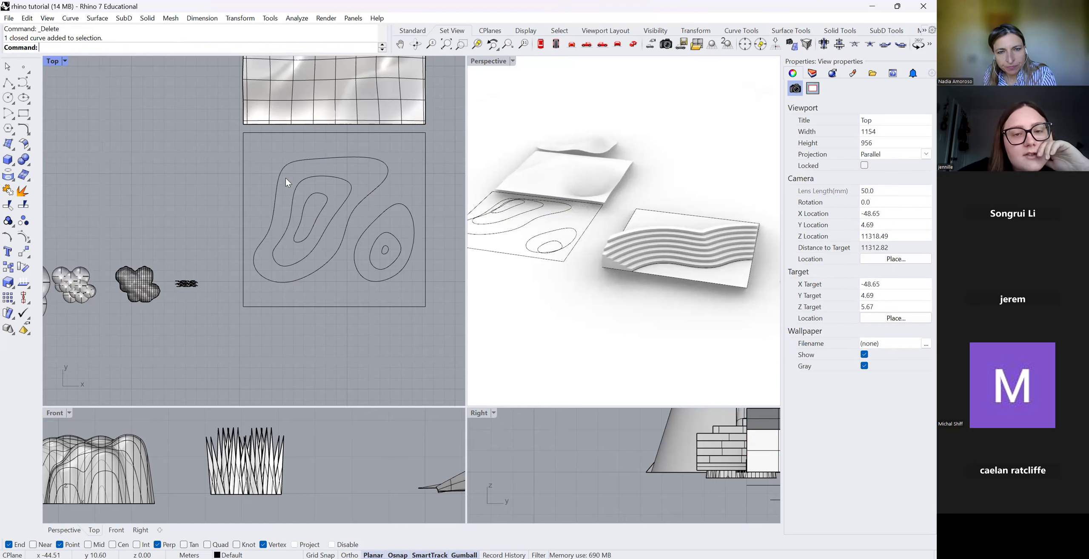
pyautogui.scroll(-2, 286, 178)
pyautogui.scroll(-2, 314, 270)
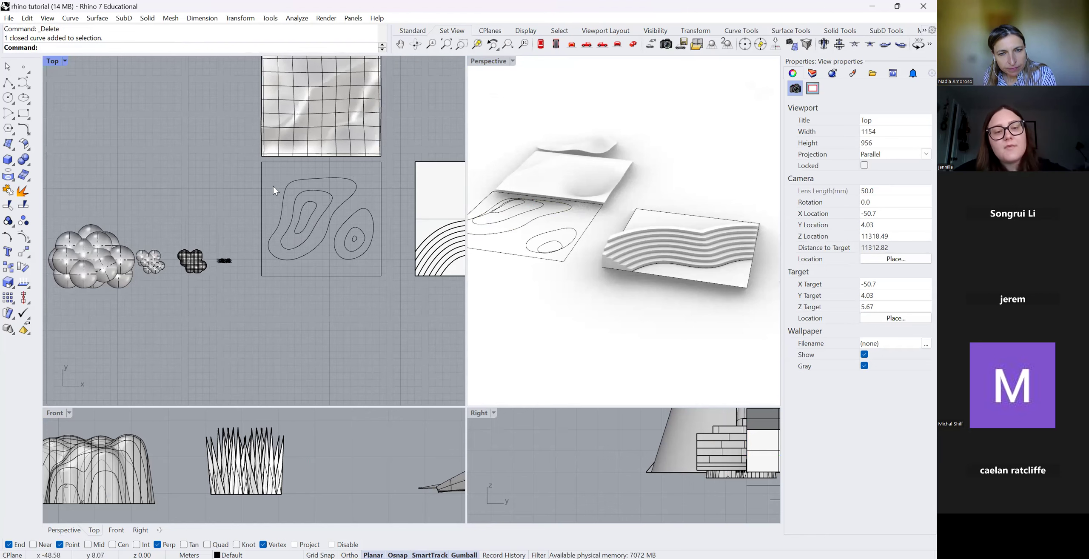
# Draw a sample open control-point curve running across and beyond the example site's boundary in the Top view, and delete it.
pyautogui.click(8, 83)
pyautogui.click(247, 215)
pyautogui.click(268, 199)
pyautogui.click(270, 178)
pyautogui.click(286, 171)
pyautogui.click(306, 169)
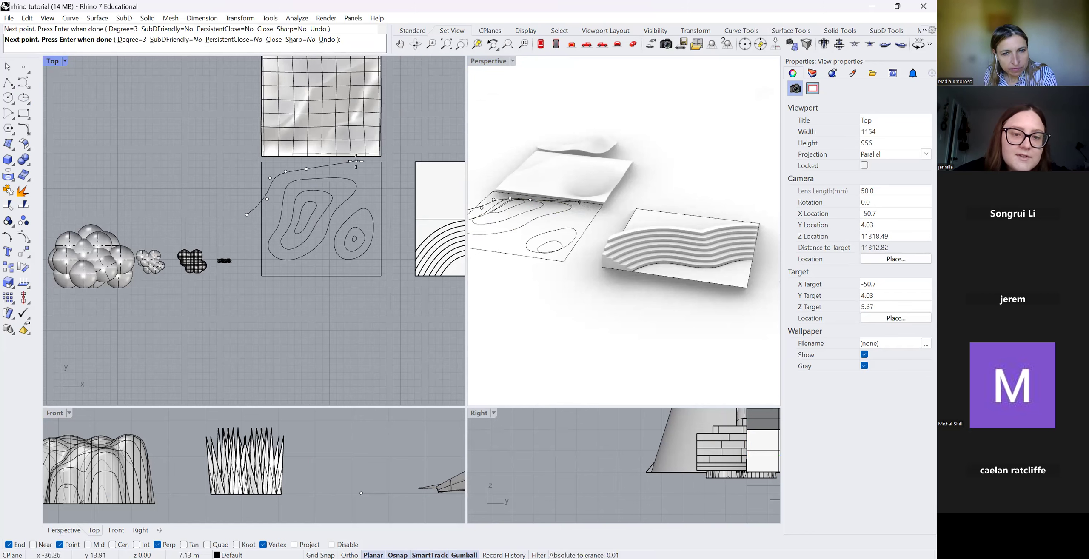
pyautogui.click(356, 160)
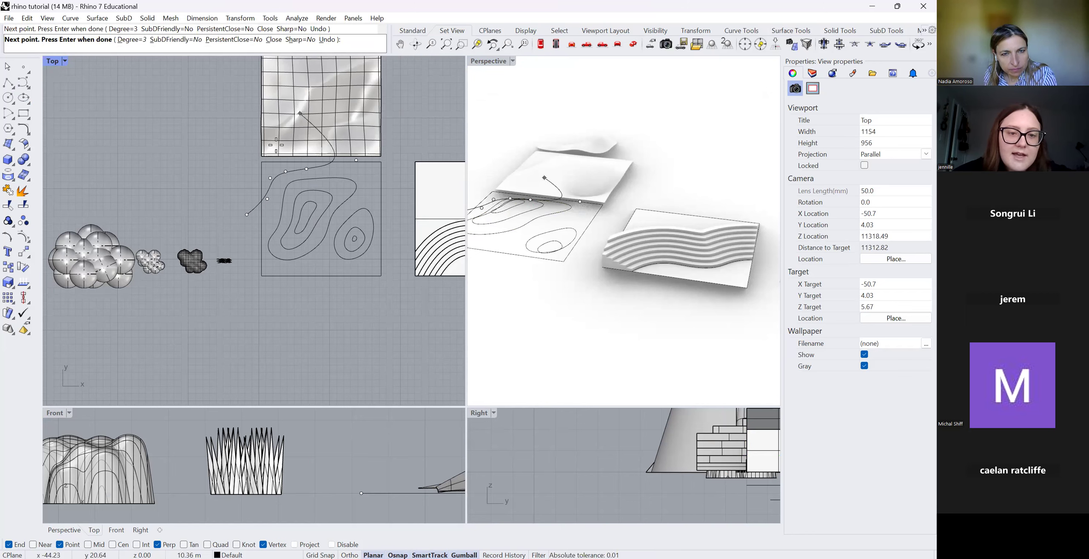
pyautogui.click(411, 144)
pyautogui.press('Return')
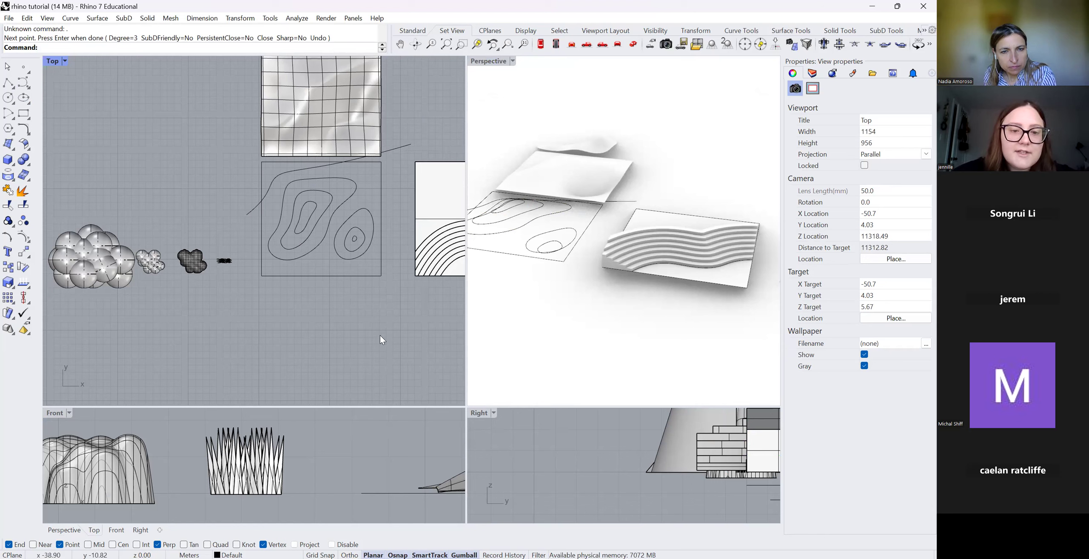
pyautogui.click(273, 184)
pyautogui.press('Delete')
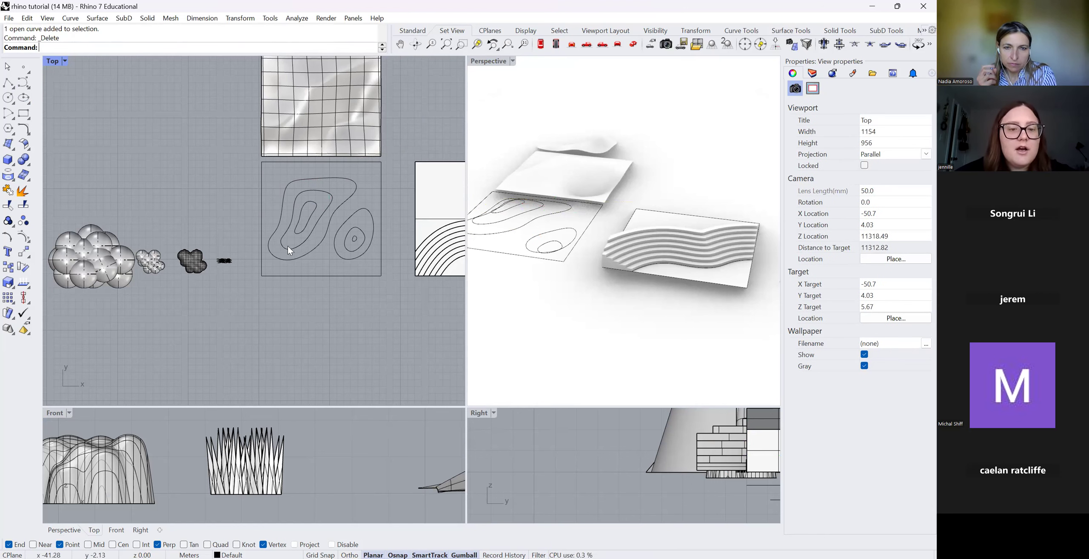
# Draw a closed, irregular interpolated curve in the empty area below the example contour site as the first hill's middle contour.
pyautogui.scroll(-3, 335, 265)
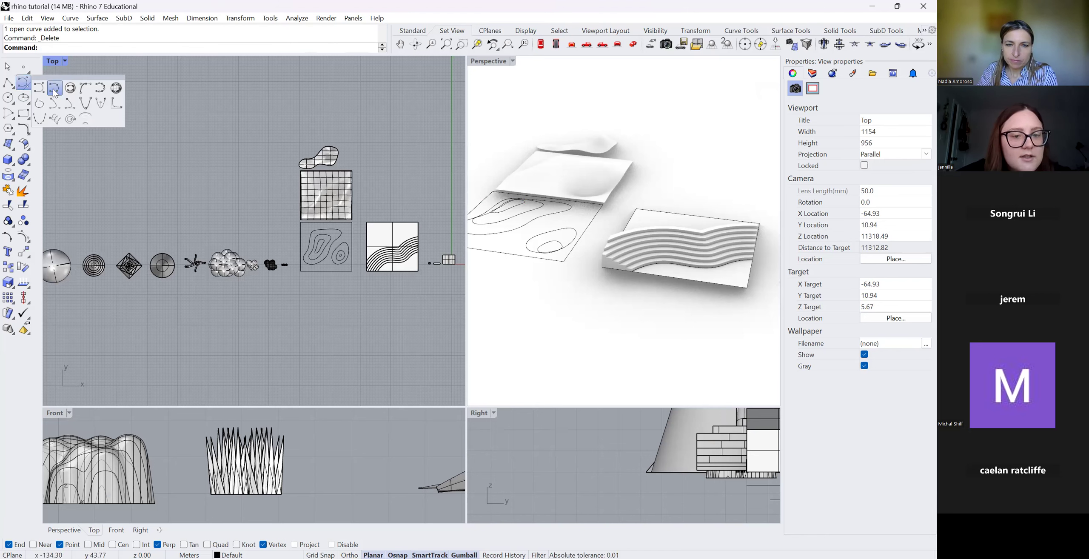
pyautogui.scroll(11, 320, 339)
pyautogui.scroll(-5, 295, 284)
pyautogui.click(294, 236)
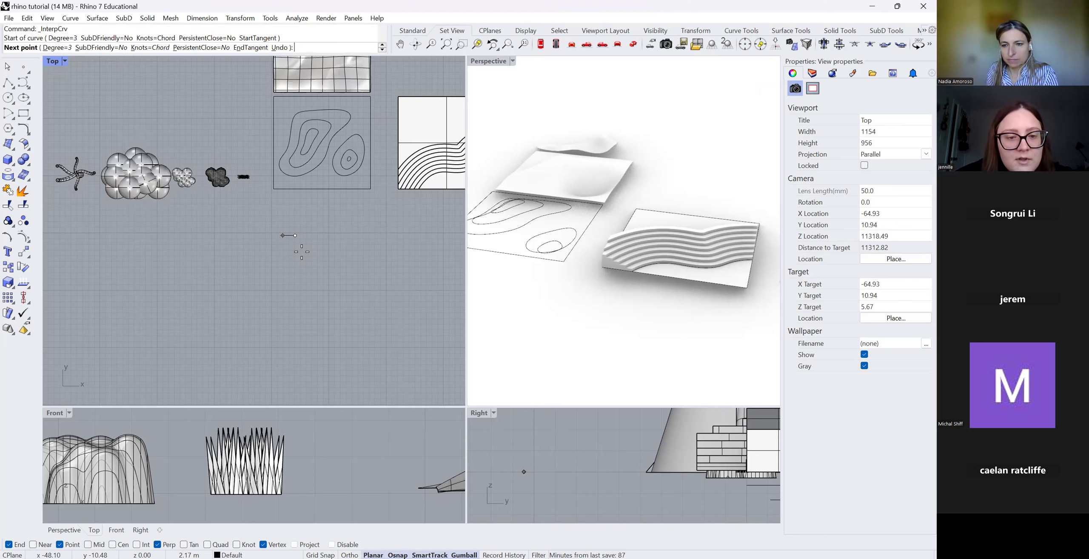
pyautogui.click(280, 251)
pyautogui.click(296, 267)
pyautogui.click(307, 256)
pyautogui.click(318, 239)
pyautogui.click(295, 235)
# Draw a larger closed control-point curve around the interpolated contour, following its shape.
pyautogui.click(24, 82)
pyautogui.click(296, 229)
pyautogui.click(278, 231)
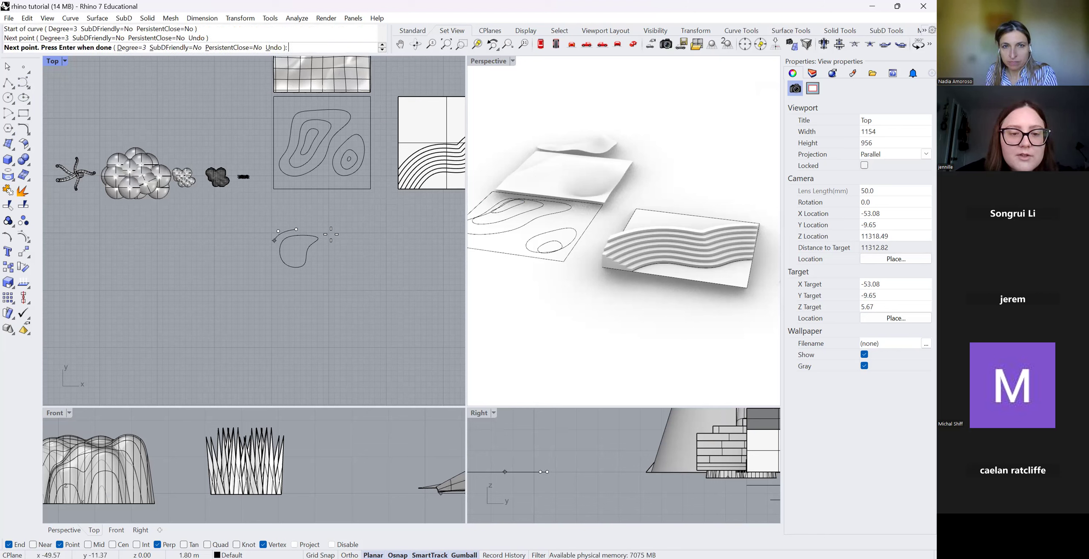
pyautogui.click(297, 229)
# Draw a small closed control-point curve inside the first hill's middle contour as its innermost ring.
pyautogui.click(24, 82)
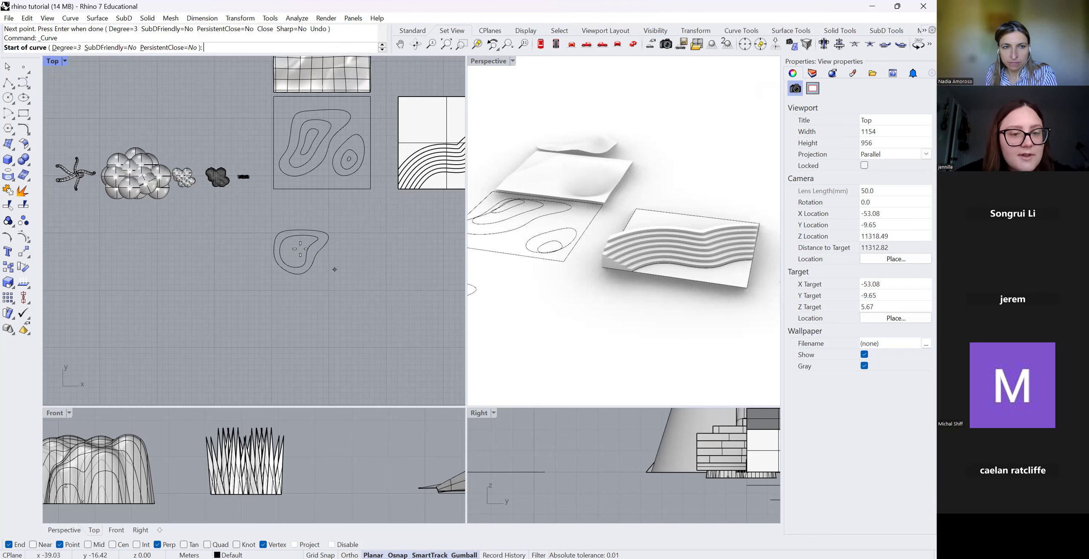
pyautogui.scroll(5, 300, 248)
pyautogui.click(286, 233)
pyautogui.click(276, 240)
pyautogui.click(274, 257)
pyautogui.press('Return')
pyautogui.scroll(-5, 255, 257)
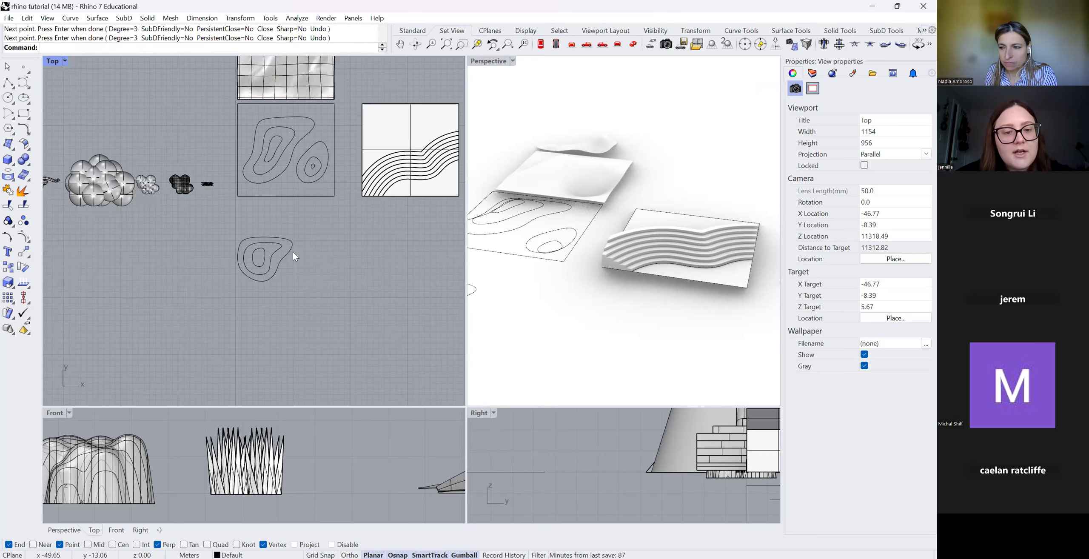
# Draw the outer closed control-point contour of a second, elongated hill diagonally below the first one.
pyautogui.press('Return')
pyautogui.scroll(4, 303, 259)
pyautogui.click(315, 250)
pyautogui.click(295, 264)
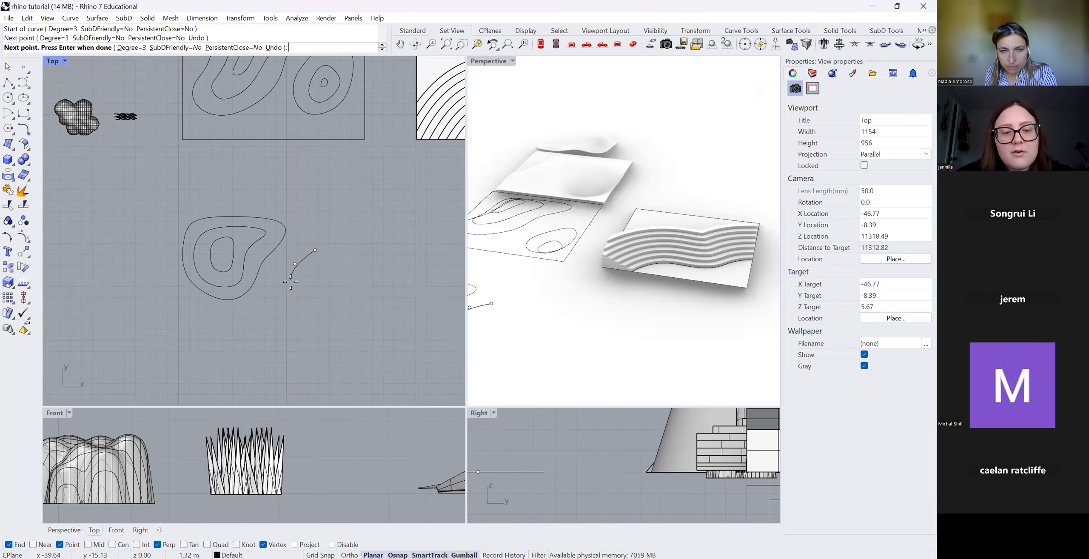
pyautogui.click(315, 250)
# Draw a second closed contour just inside the outer contour of the elongated hill, following its shape.
pyautogui.press('Return')
pyautogui.click(314, 263)
pyautogui.click(306, 270)
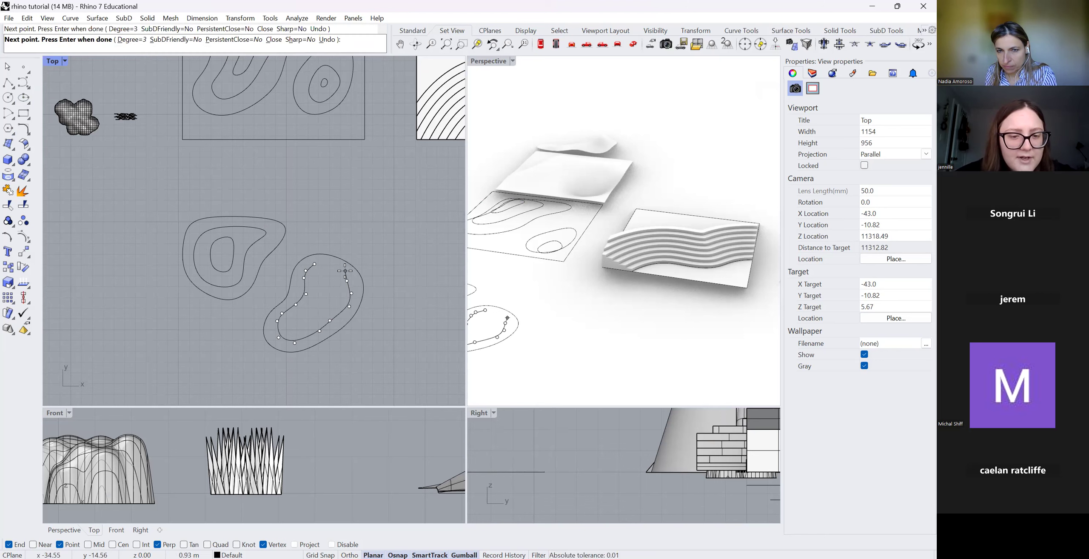
pyautogui.click(314, 264)
# Draw a third, smaller closed contour nested inside the elongated hill's second contour.
pyautogui.press('Return')
pyautogui.scroll(2, 312, 287)
pyautogui.scroll(2, 315, 287)
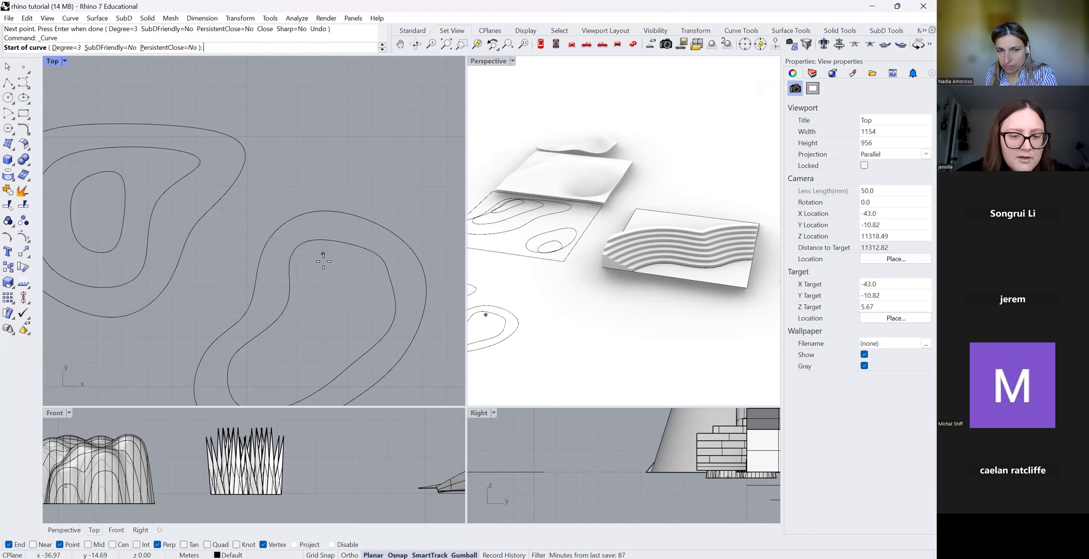
pyautogui.click(325, 261)
pyautogui.click(309, 269)
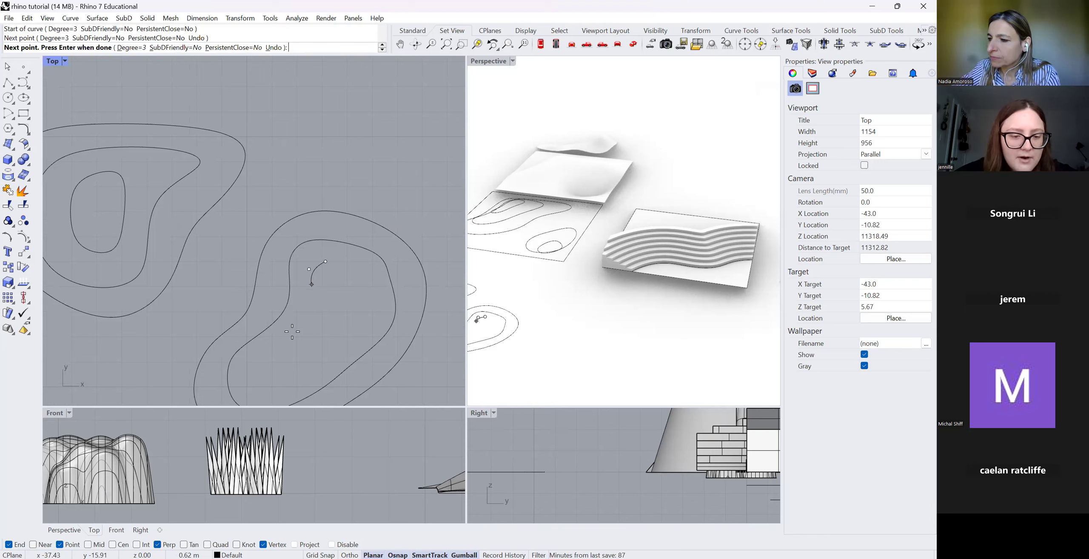
pyautogui.click(325, 262)
# Draw the innermost narrow closed contour at the centre of the elongated hill.
pyautogui.scroll(-5, 309, 260)
pyautogui.scroll(6, 331, 297)
pyautogui.press('Return')
pyautogui.click(312, 232)
pyautogui.click(307, 260)
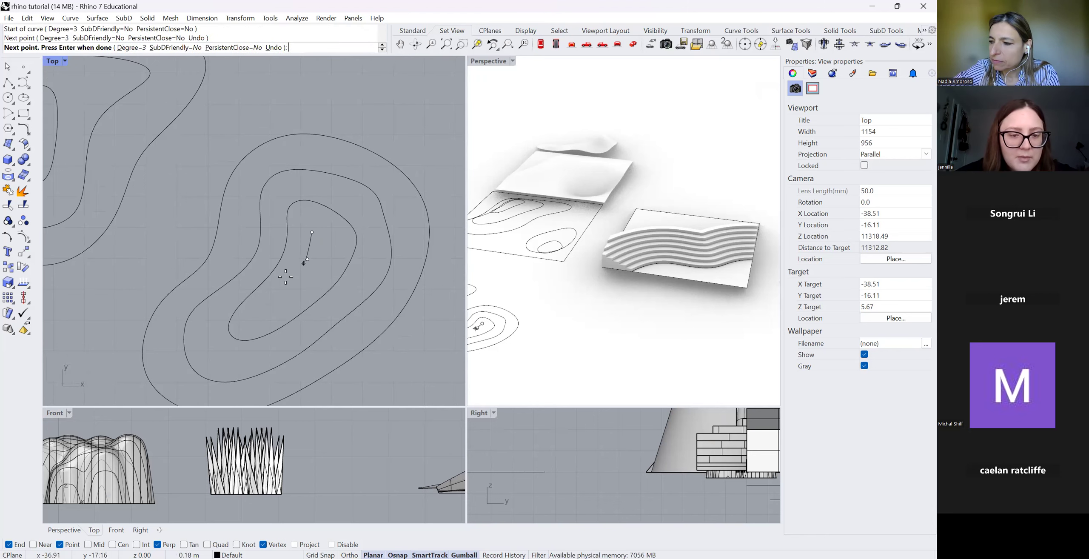
pyautogui.scroll(-12, 366, 249)
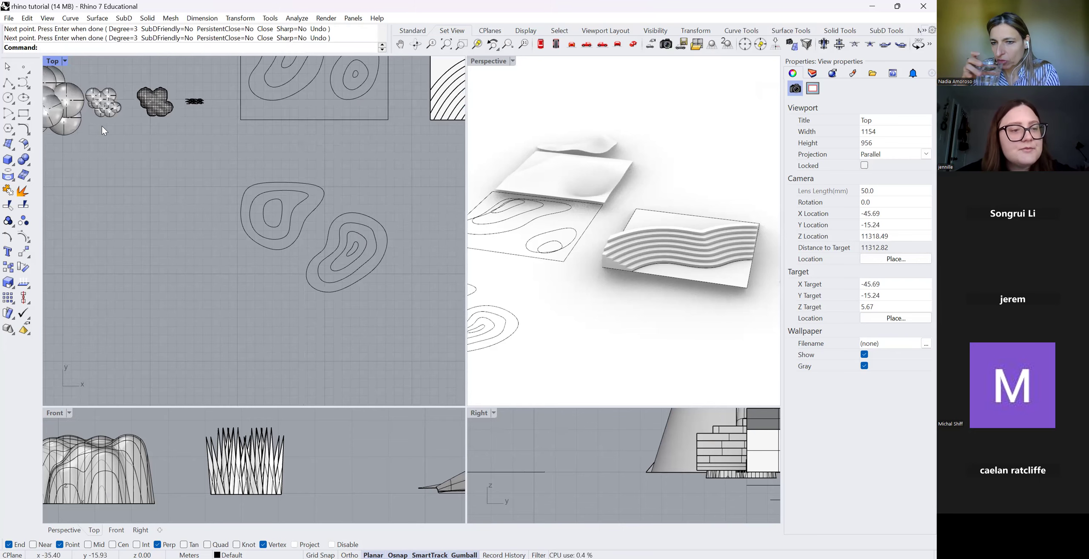
# Draw a rectangle enclosing both new groups of contours in the Top view as the site boundary.
pyautogui.click(24, 113)
pyautogui.click(255, 182)
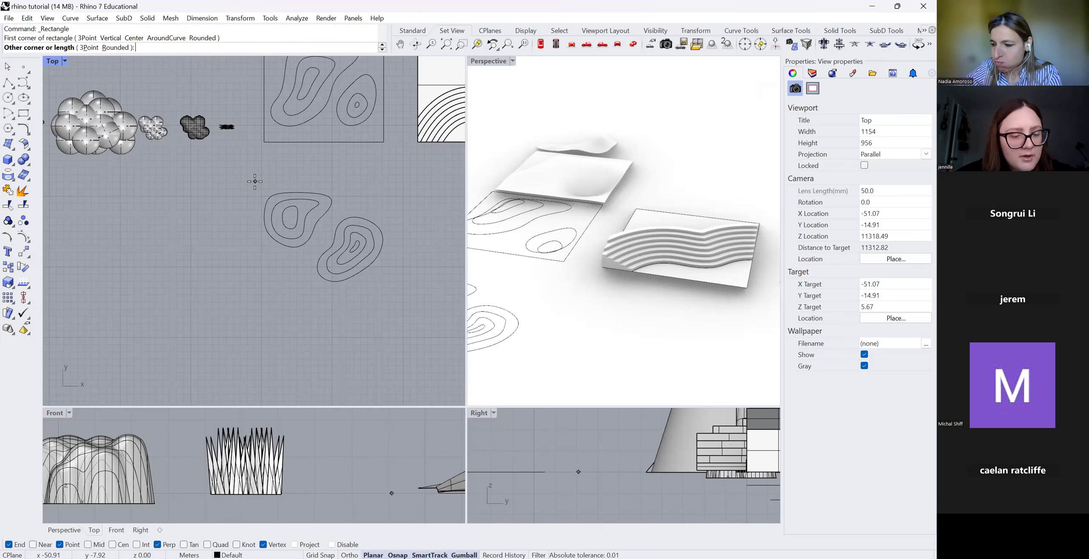
pyautogui.click(391, 294)
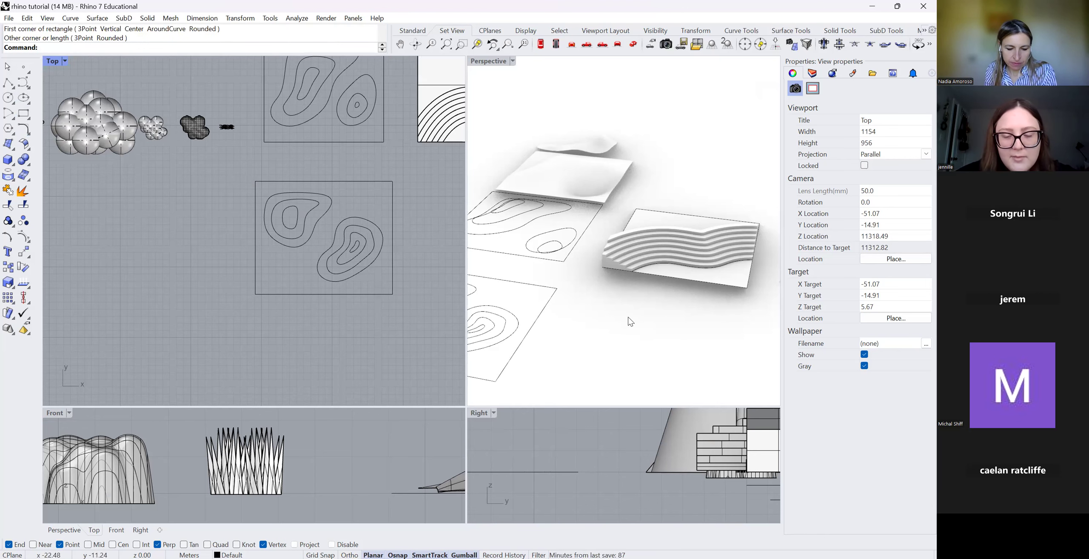
# Look over the flat new contours and their boundary in the Perspective, Front, Right and Top views.
pyautogui.scroll(-5, 630, 319)
pyautogui.scroll(5, 540, 372)
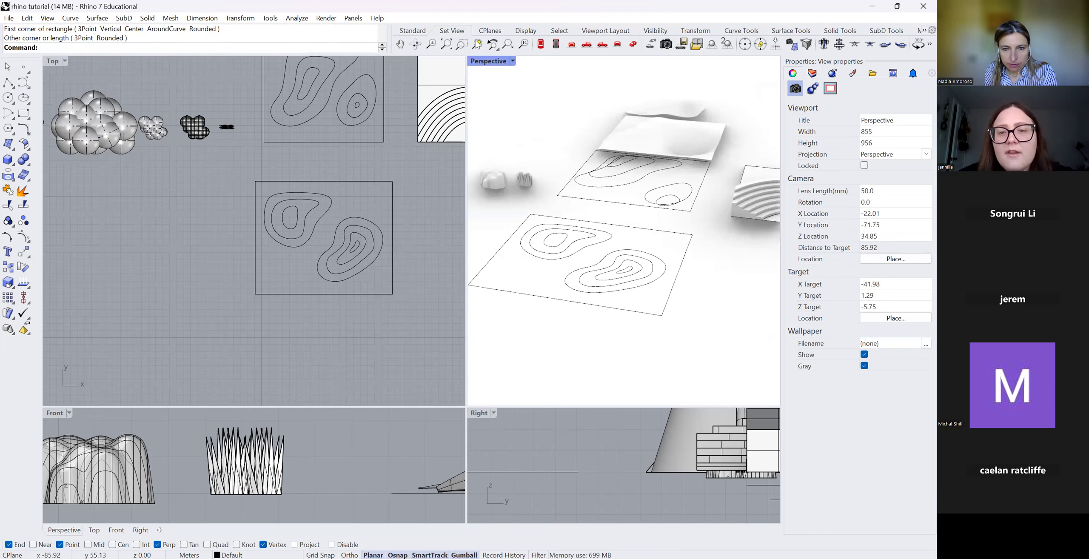
pyautogui.click(416, 44)
pyautogui.scroll(-2, 383, 395)
pyautogui.scroll(-20, 353, 470)
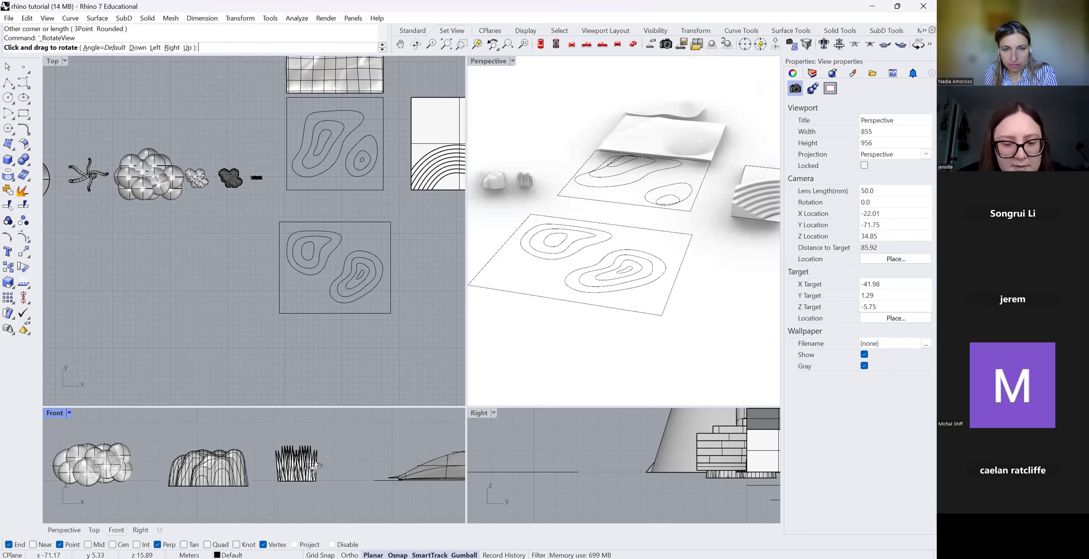
pyautogui.scroll(15, 344, 476)
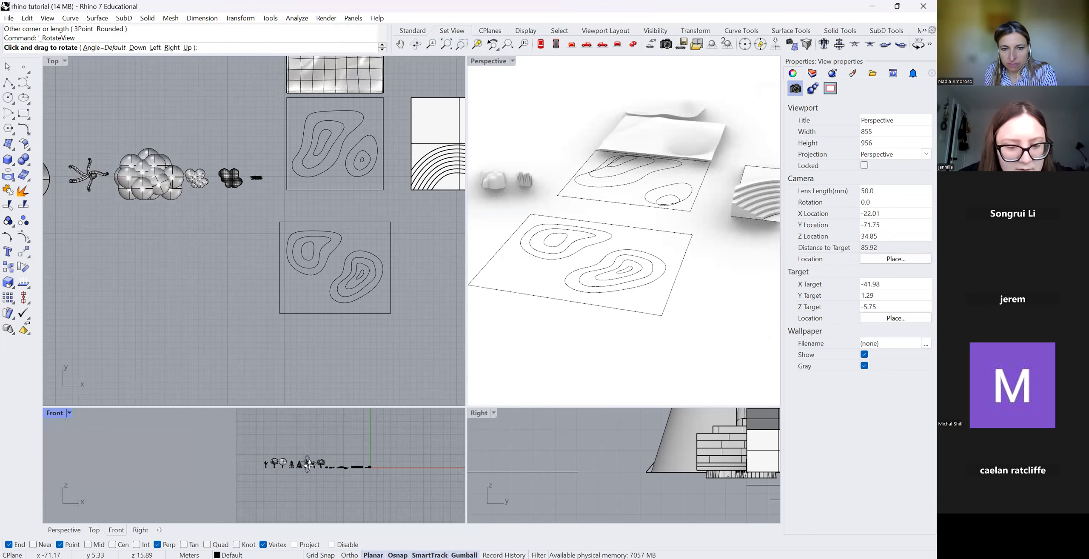
pyautogui.scroll(-2, 625, 492)
pyautogui.scroll(-2, 333, 289)
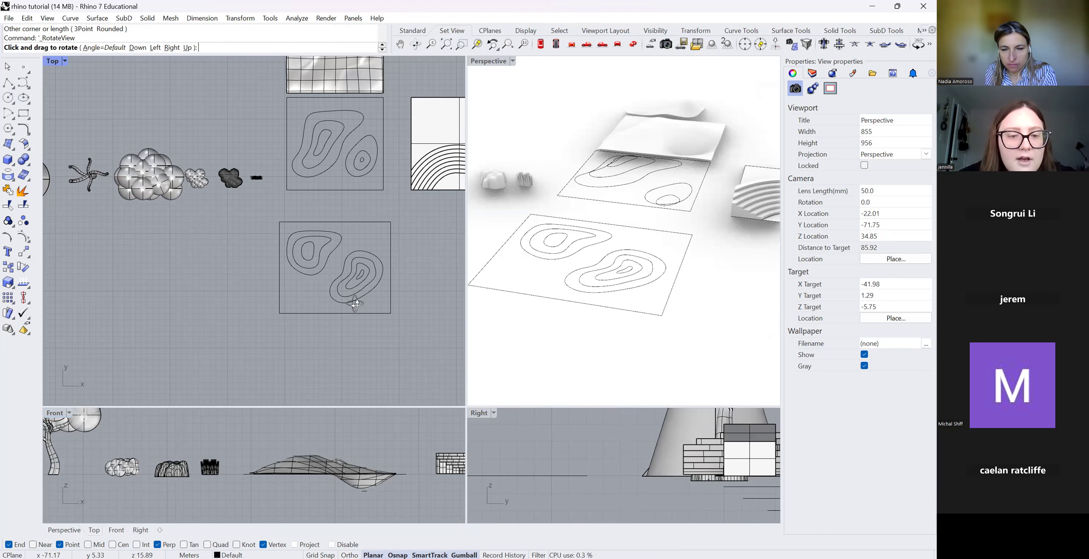
pyautogui.scroll(-5, 678, 484)
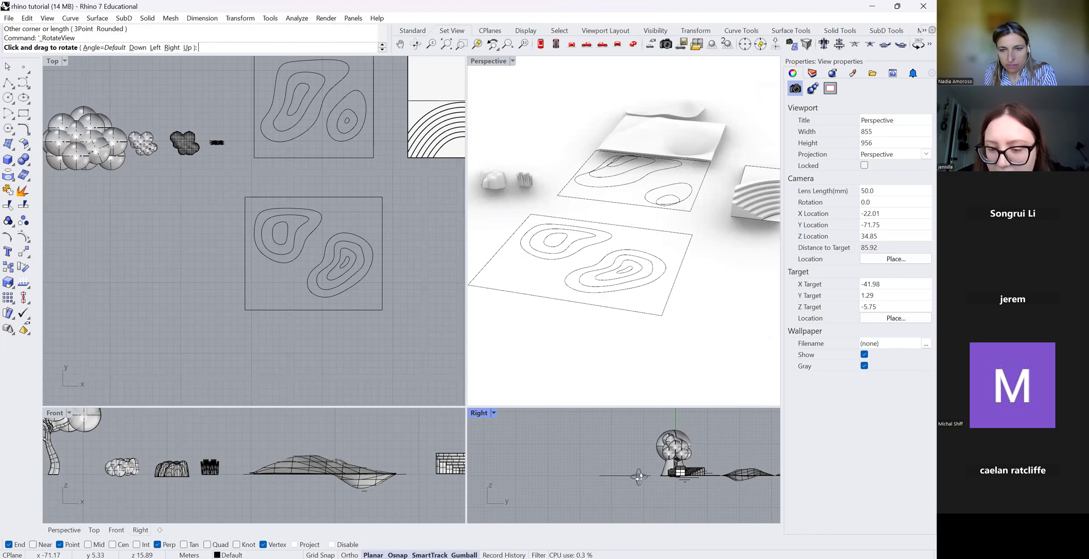
pyautogui.scroll(4, 622, 431)
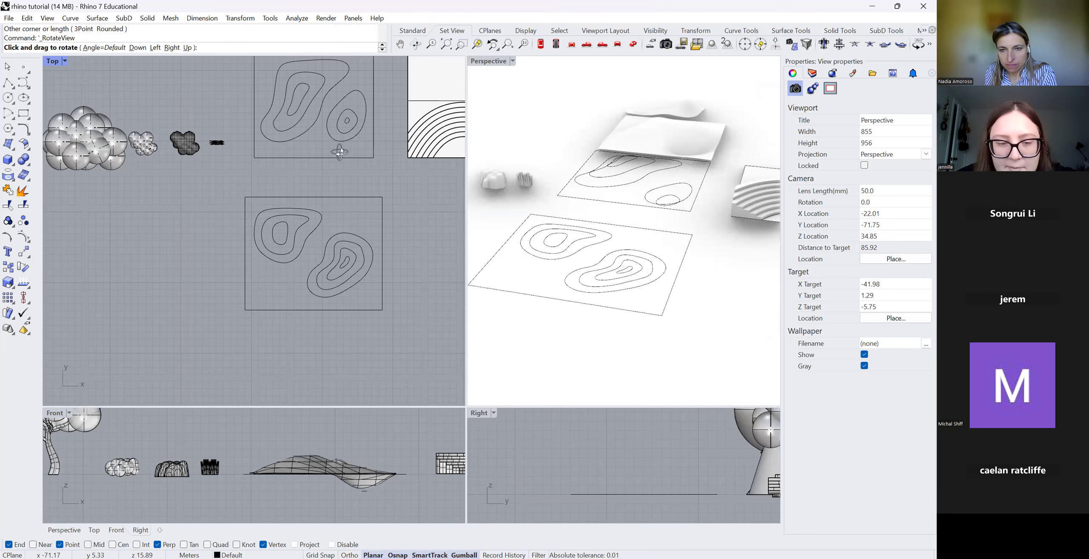
pyautogui.press('Escape')
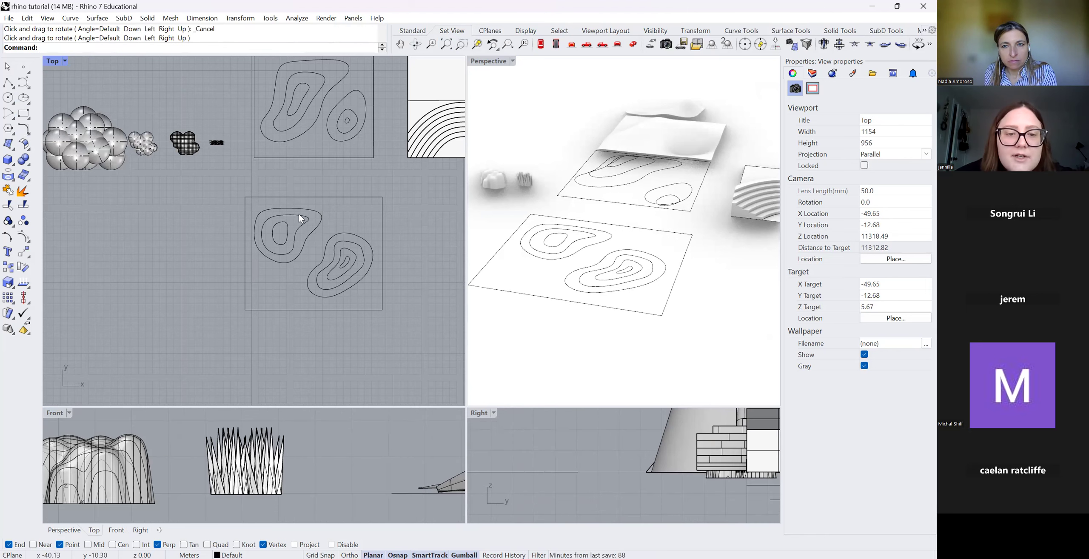
# Highlight the first hill's outer contour, and after it the new rectangular boundary, to point them out.
pyautogui.click(613, 239)
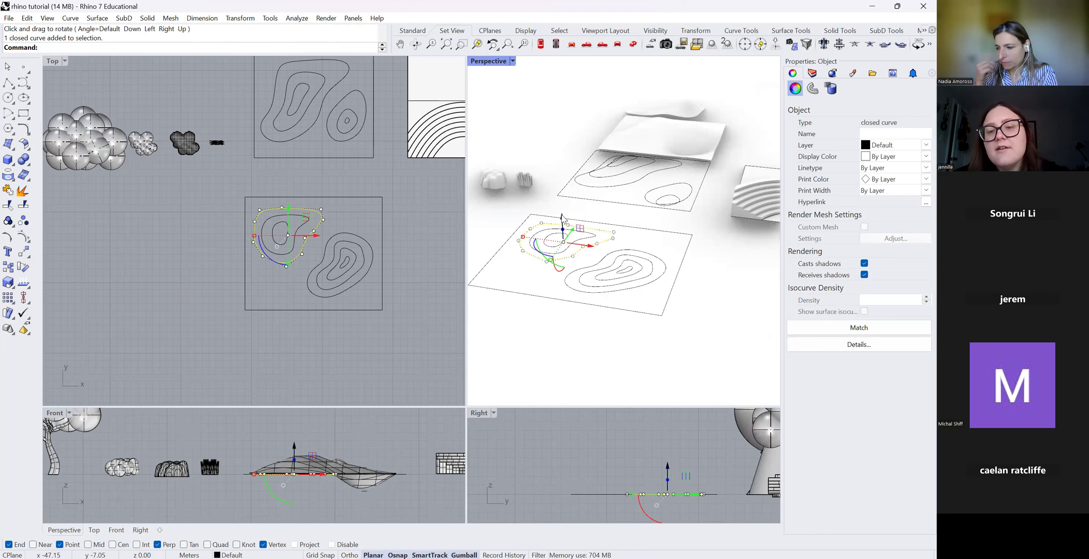
pyautogui.click(437, 192)
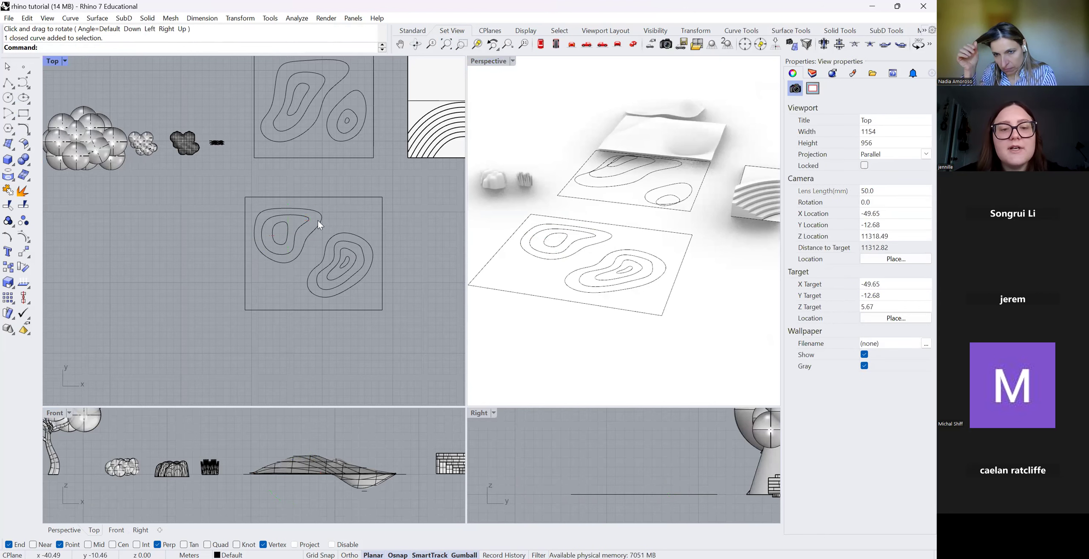
pyautogui.click(519, 295)
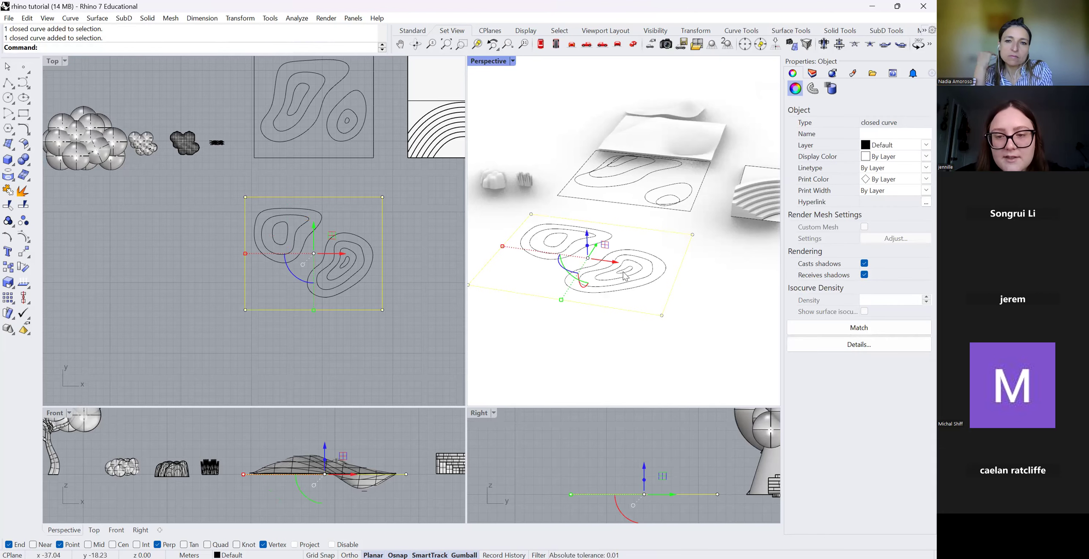
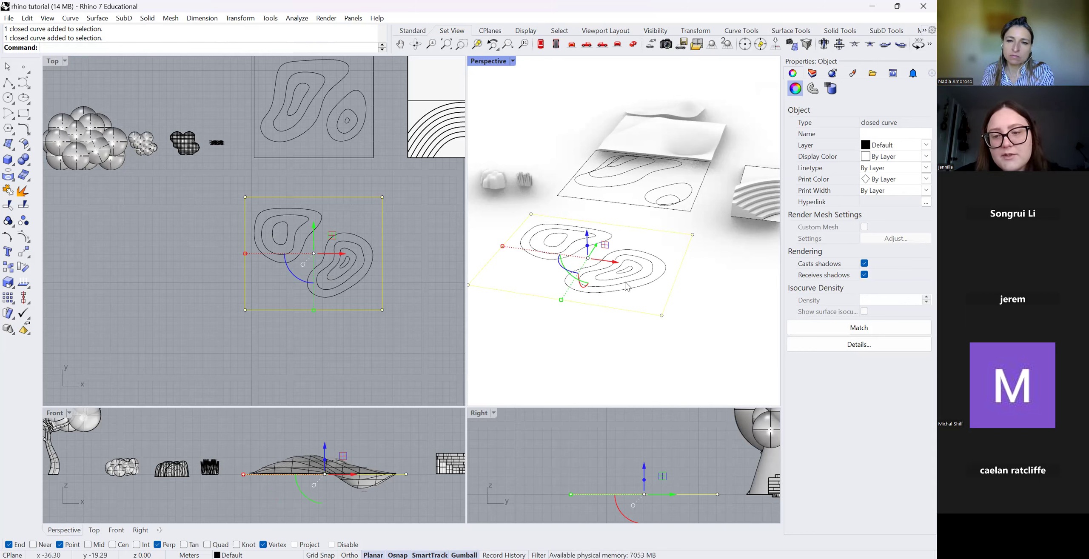
# Select the first hill's outer contour and move it vertically upwards by 1 m.
pyautogui.scroll(3, 279, 259)
pyautogui.scroll(-3, 256, 241)
pyautogui.scroll(4, 315, 189)
pyautogui.click(305, 195)
pyautogui.click(305, 193)
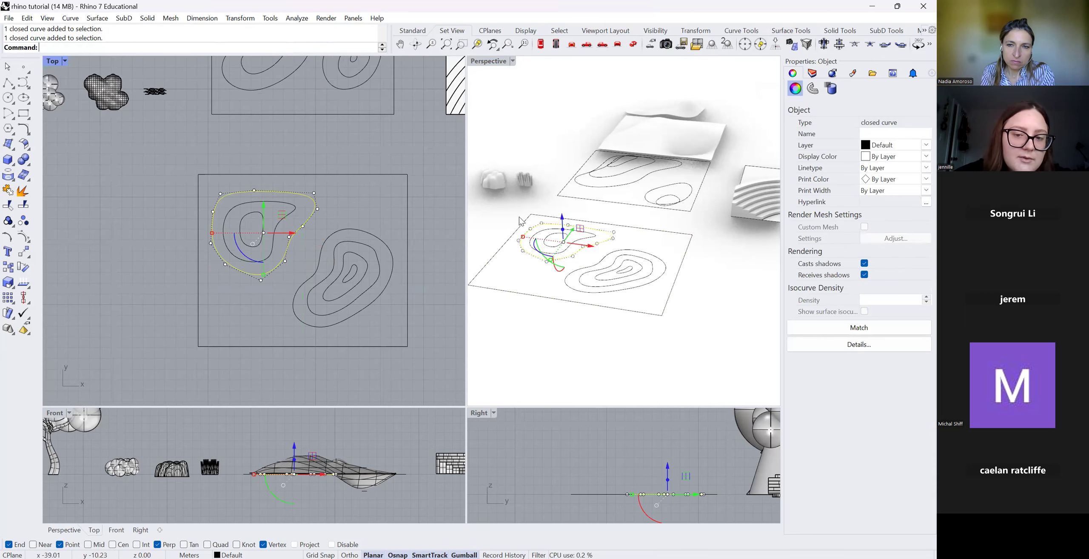
pyautogui.scroll(3, 703, 504)
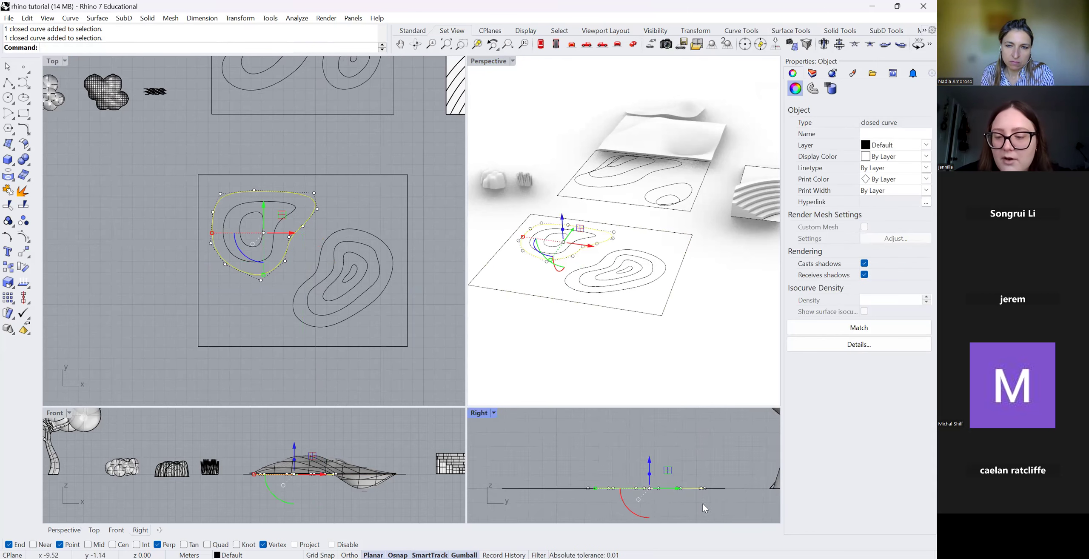
pyautogui.click(562, 219)
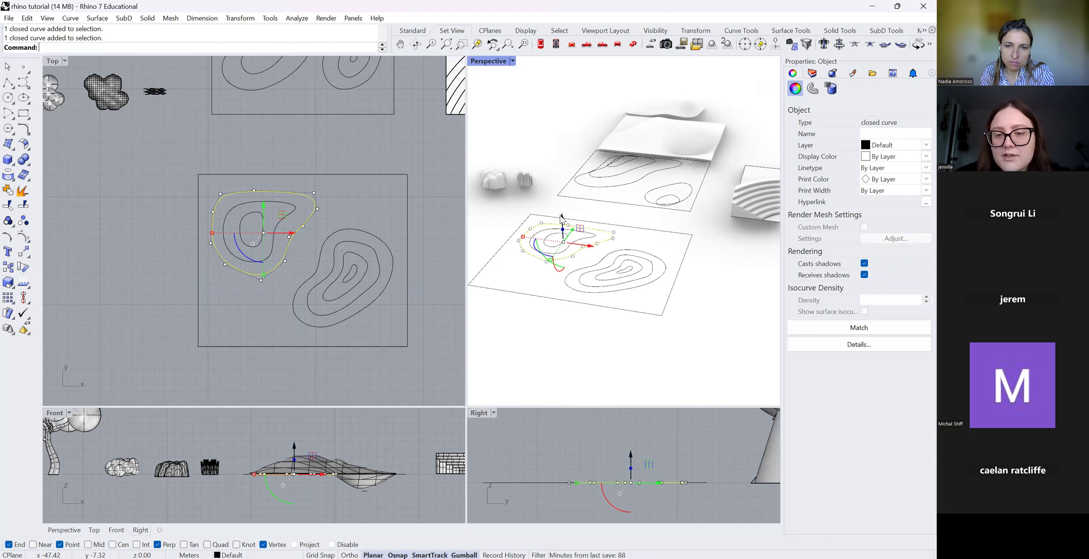
pyautogui.write('1')
pyautogui.press('Return')
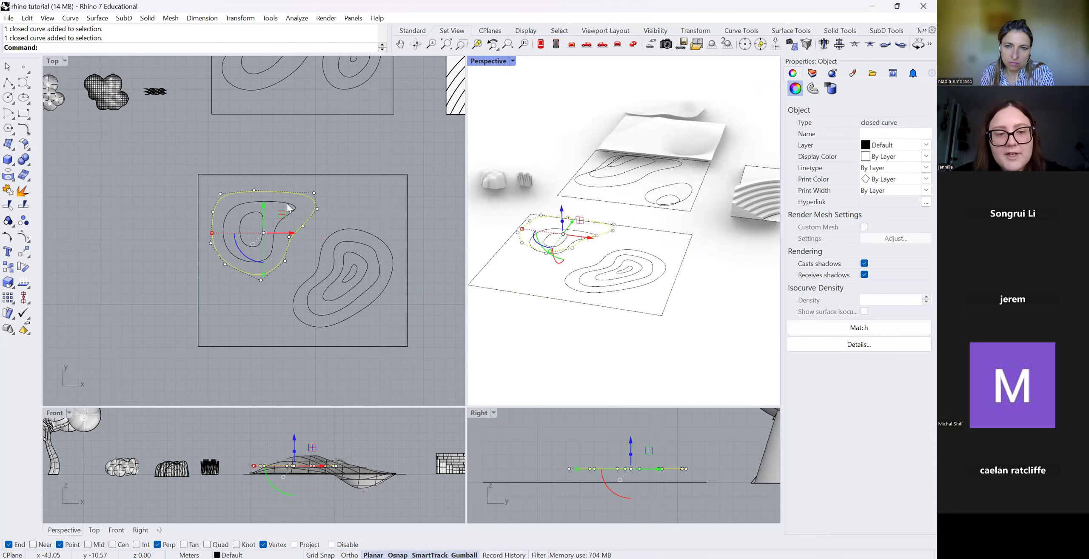
# Raise the first hill's middle contour vertically by 2 m and its innermost contour by 3 m.
pyautogui.click(289, 208)
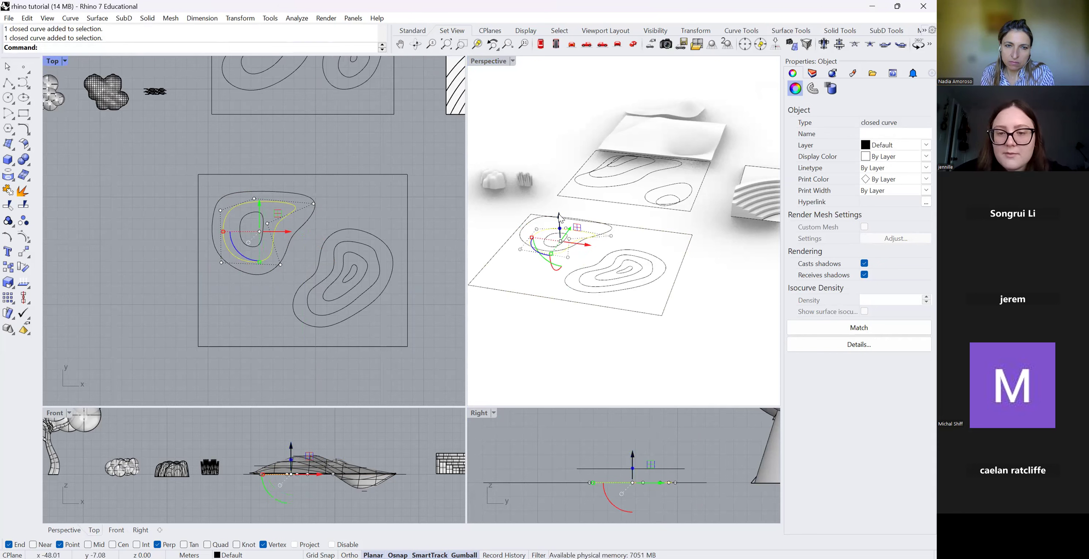
pyautogui.click(560, 219)
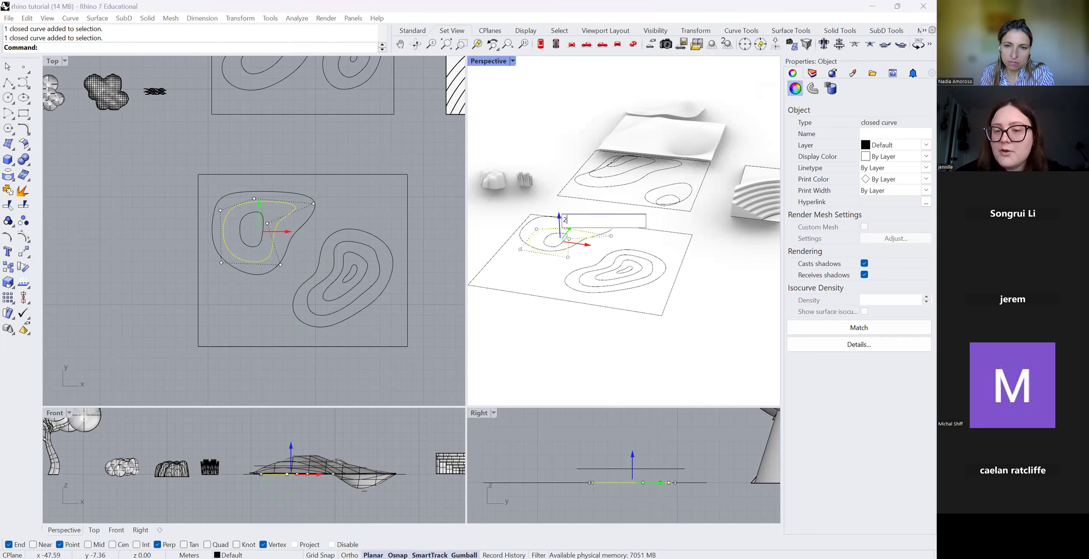
pyautogui.press('Return')
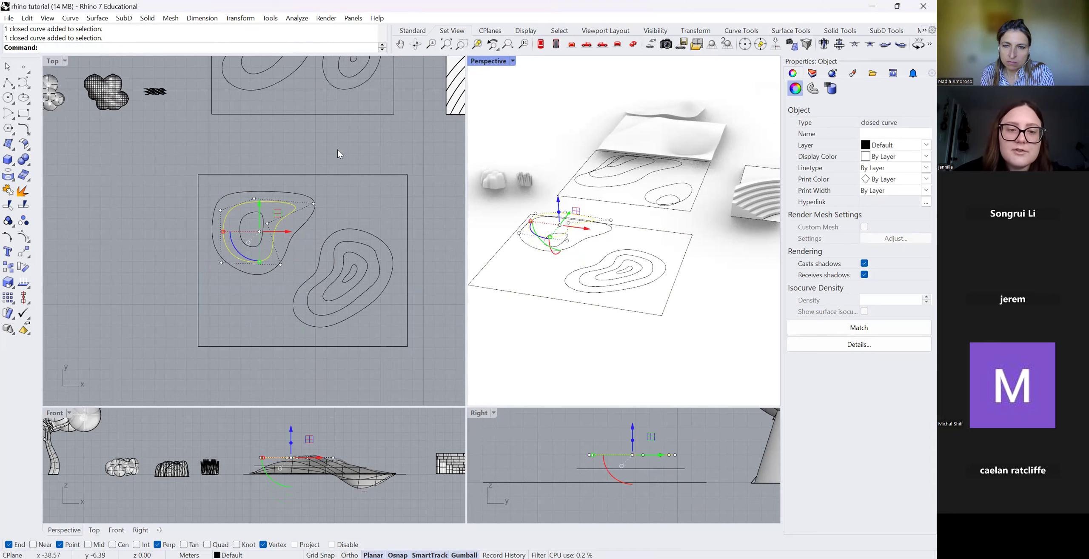
pyautogui.click(264, 213)
pyautogui.click(554, 233)
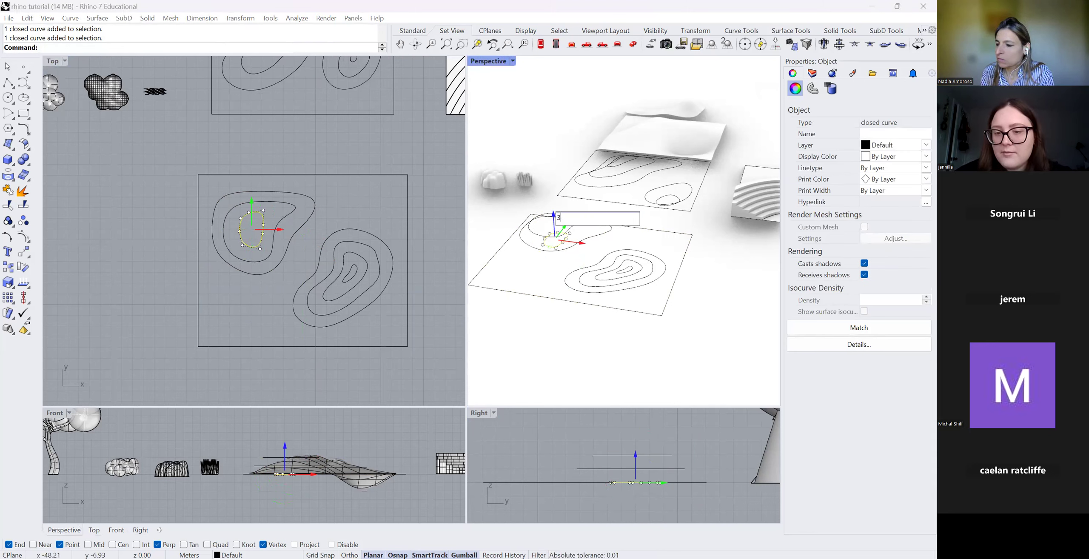
pyautogui.press('Return')
pyautogui.click(362, 152)
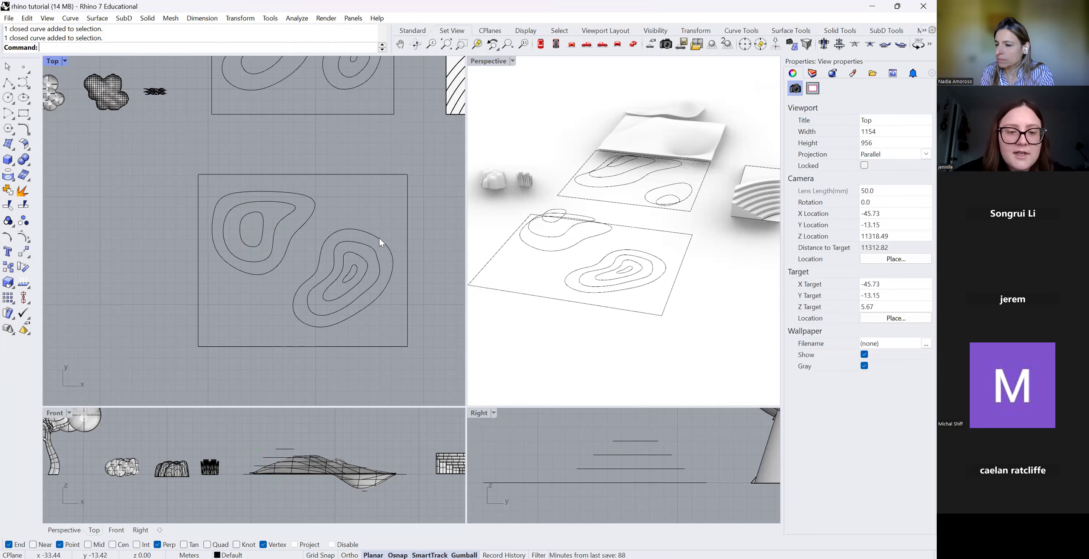
# Lower the second group's outer contour vertically by 1 m and the adjacent contour inside it by 2 m.
pyautogui.click(381, 239)
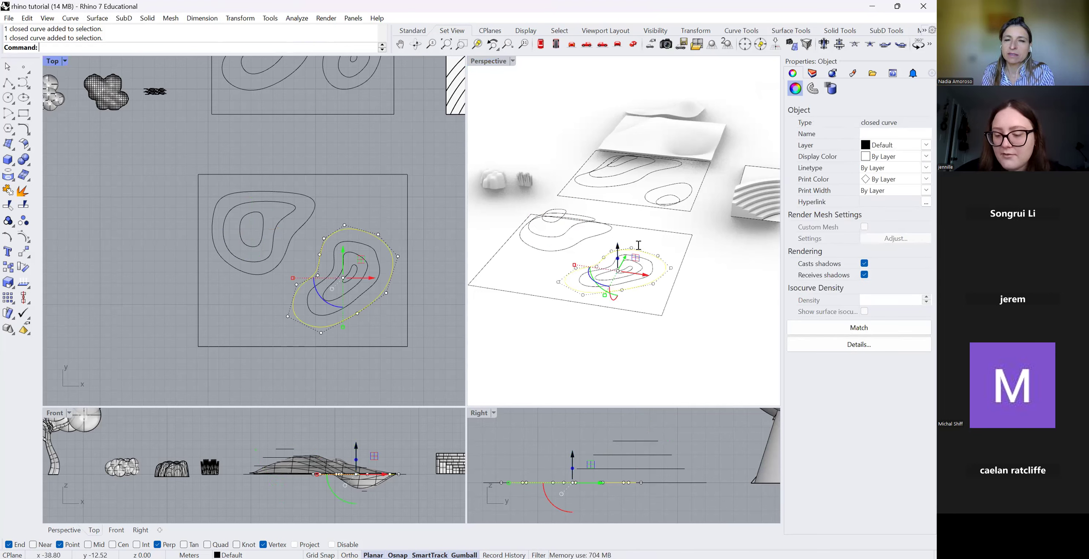
pyautogui.click(618, 251)
pyautogui.write('-1')
pyautogui.press('Return')
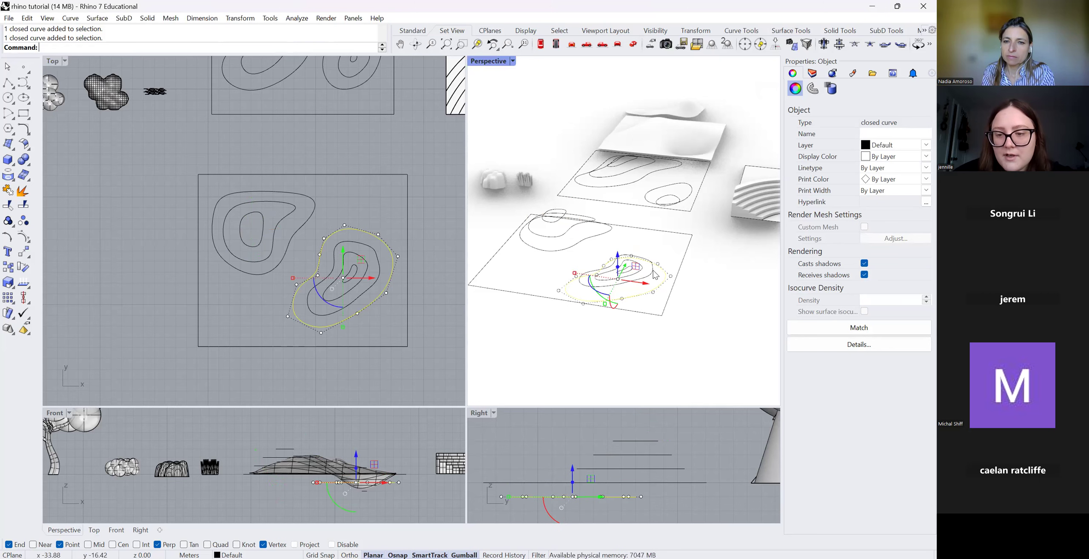
pyautogui.click(654, 273)
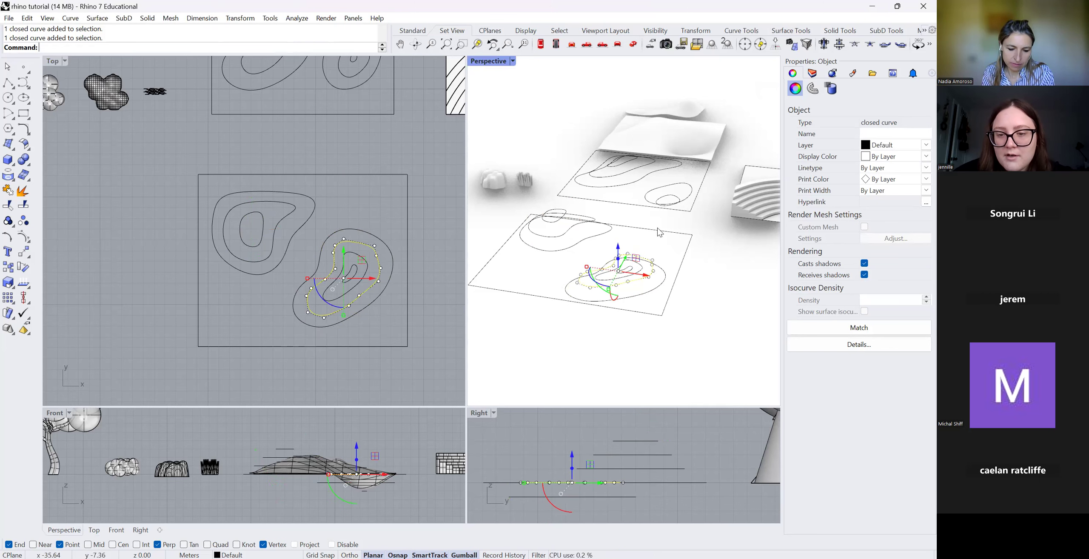
pyautogui.click(617, 247)
pyautogui.write('-2')
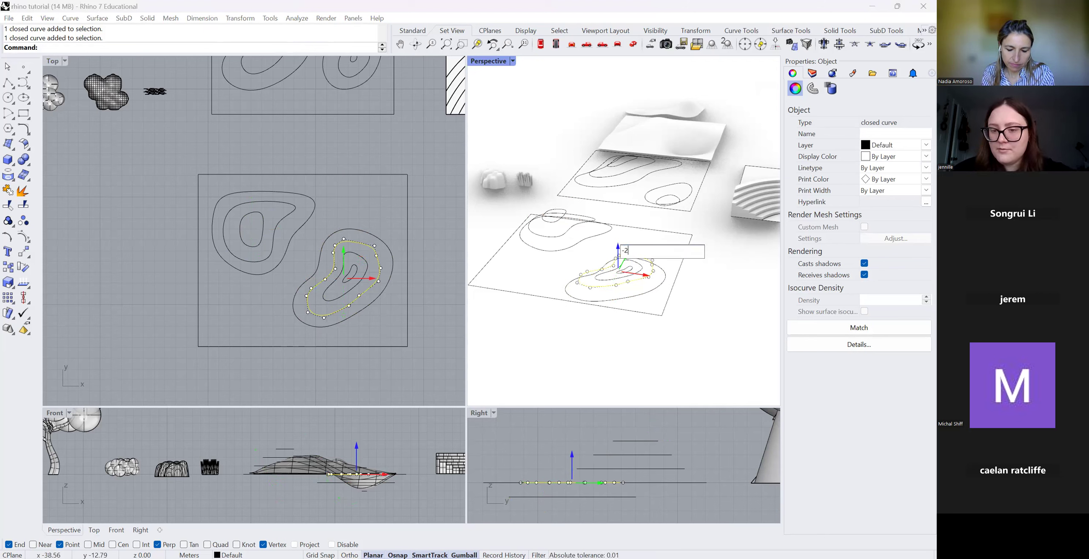
pyautogui.press('Return')
# Lower the second group's third contour vertically by 3 m and its innermost contour by 4 m.
pyautogui.click(632, 260)
pyautogui.click(620, 246)
pyautogui.write('-3')
pyautogui.press('Return')
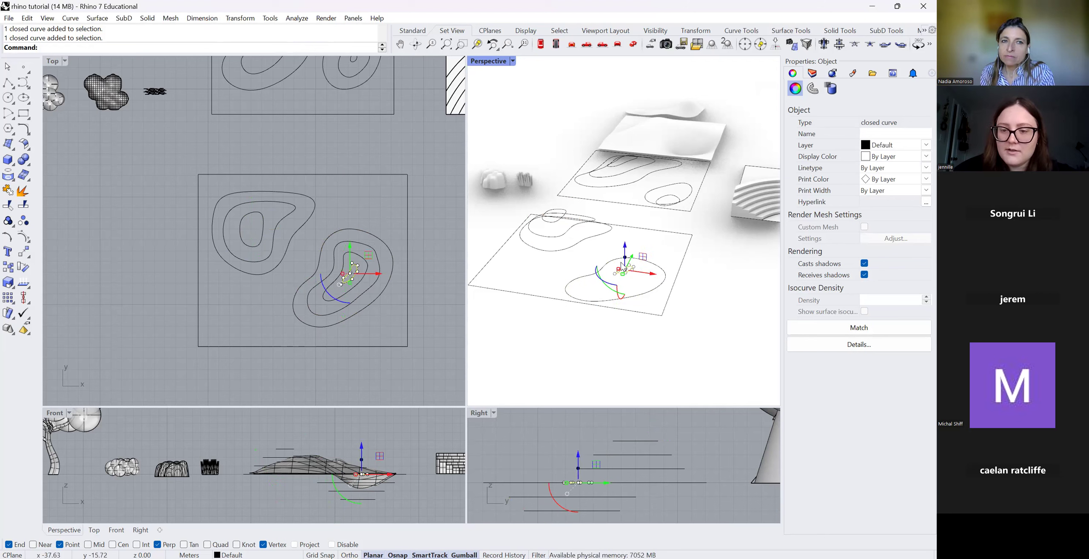
pyautogui.click(627, 246)
pyautogui.write('-4')
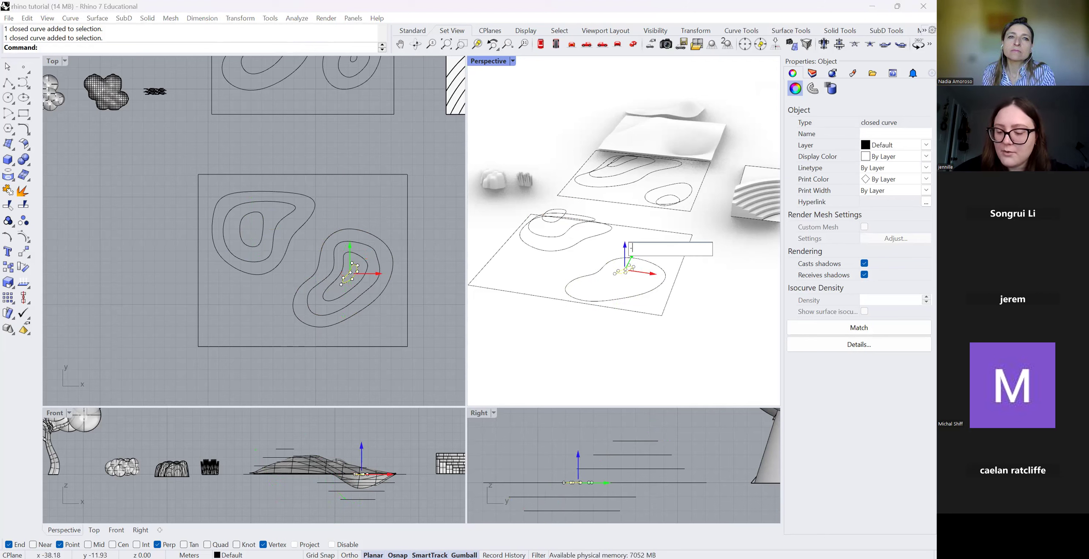
pyautogui.press('Return')
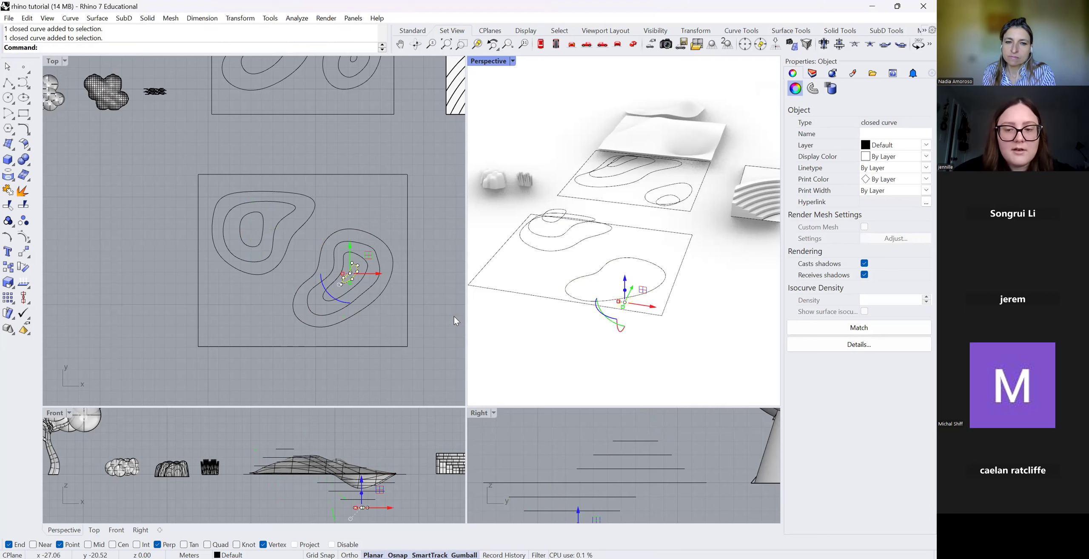
pyautogui.click(454, 317)
pyautogui.scroll(-6, 536, 483)
pyautogui.scroll(-5, 604, 504)
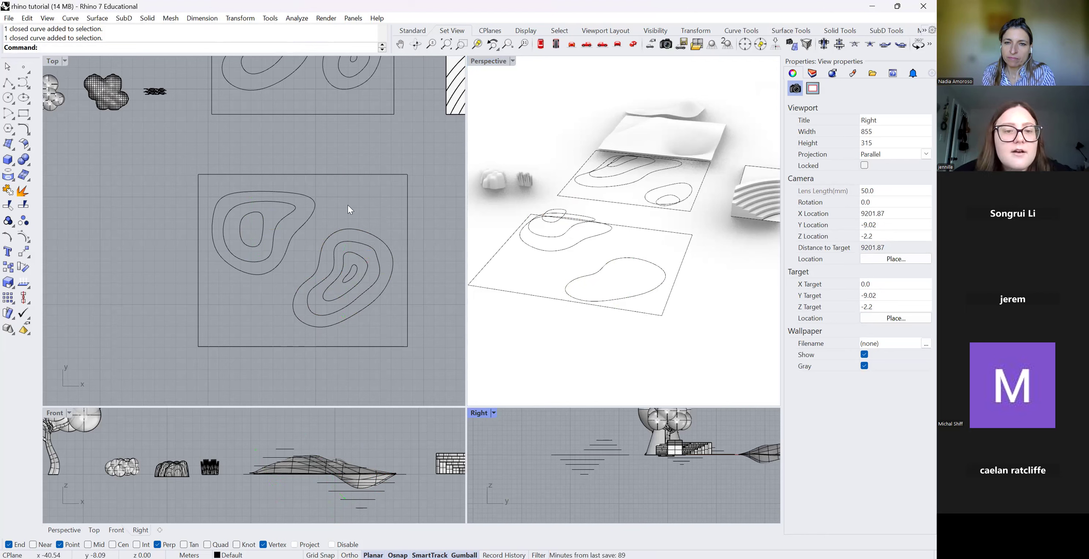
# Set the Perspective view to Shaded display for viewing the contours and their boundary.
pyautogui.moveTo(181, 151); pyautogui.dragTo(436, 376)
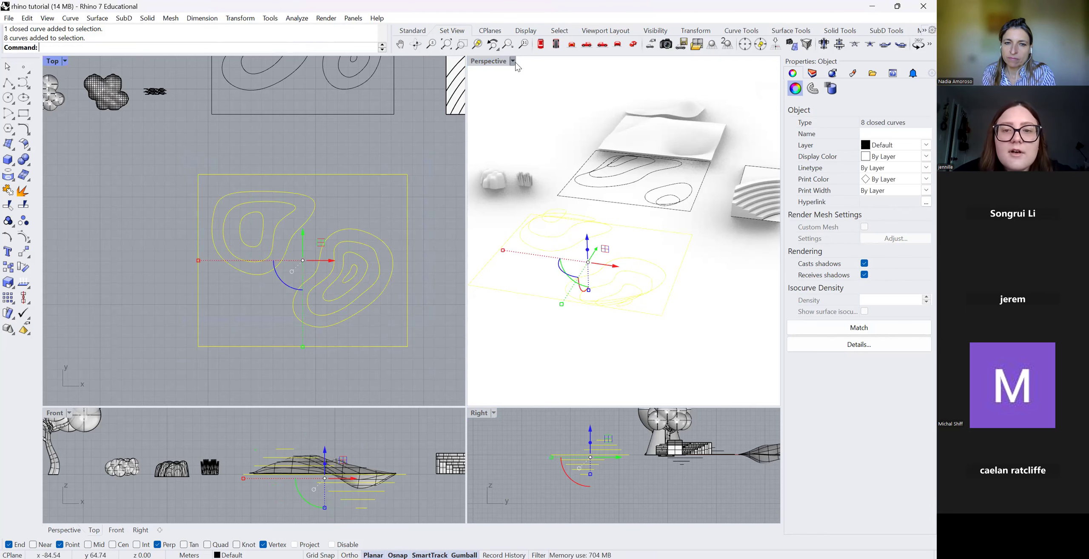
pyautogui.click(488, 60)
pyautogui.click(502, 86)
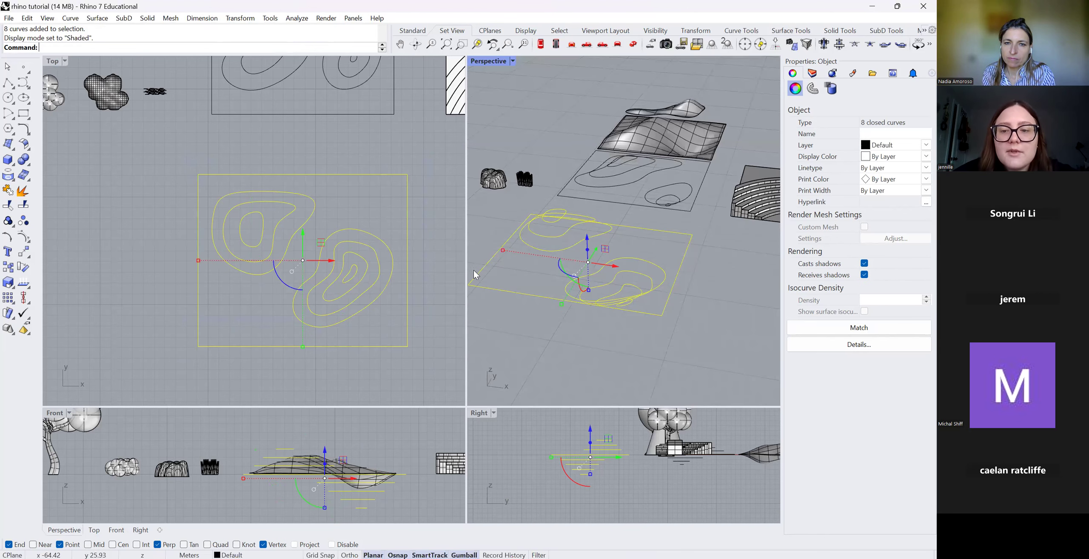
pyautogui.click(395, 354)
# Patch the rectangular boundary and all seven contours into a surface with 10 U spans, 10 V spans and stiffness 3.
pyautogui.moveTo(177, 149); pyautogui.dragTo(433, 364)
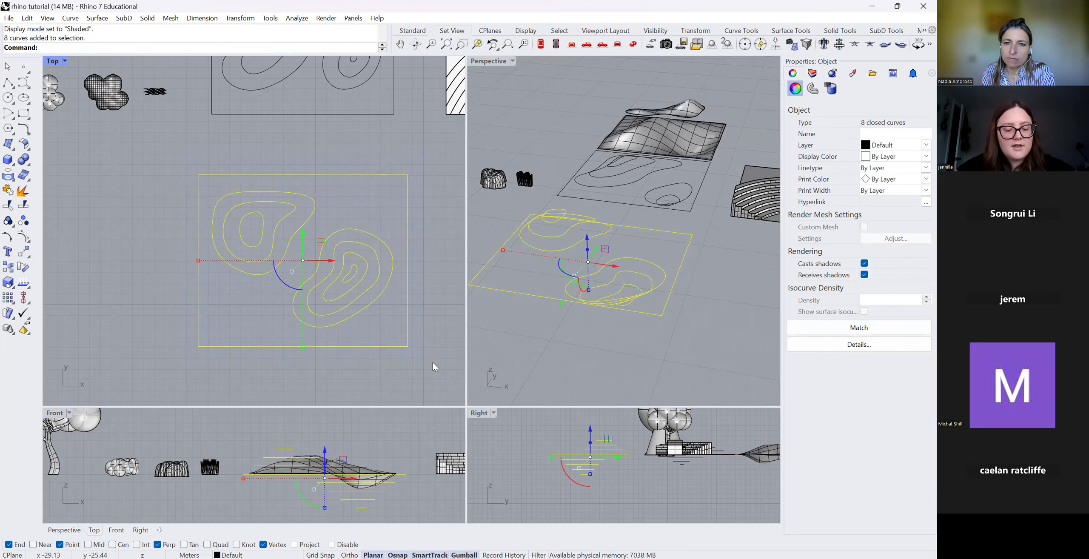
pyautogui.write('Patch')
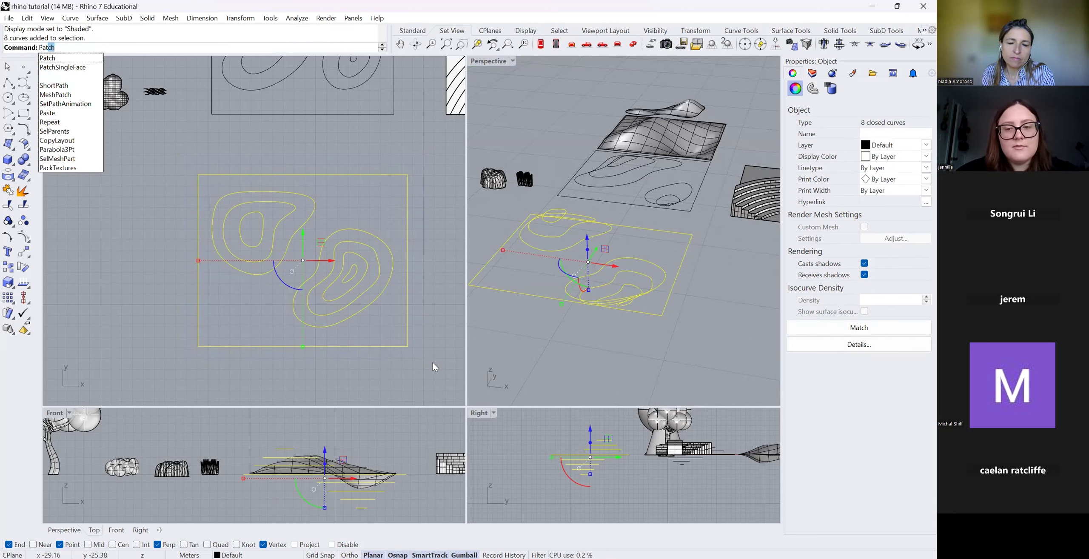
pyautogui.press('Return')
pyautogui.click(587, 247)
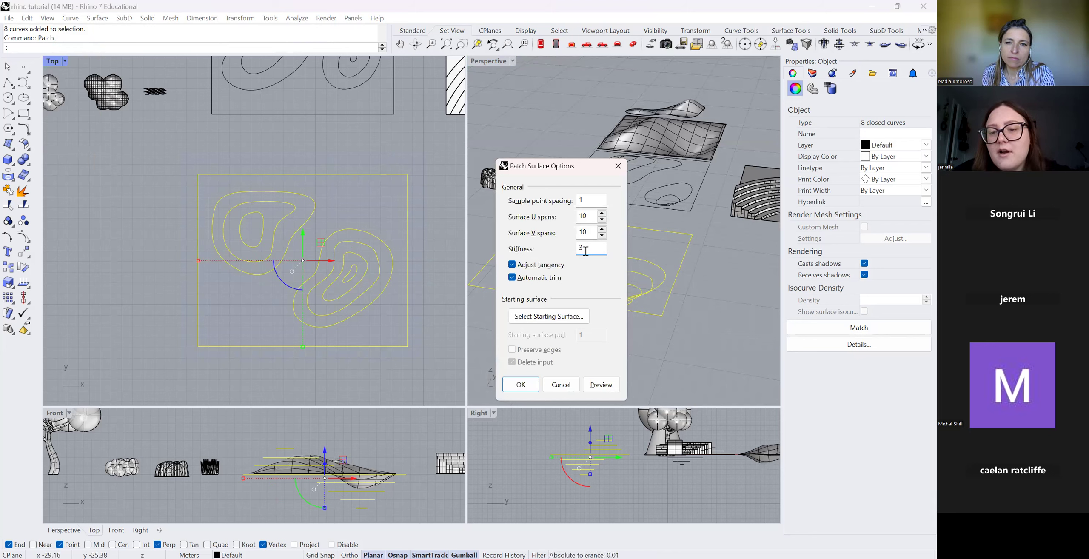
pyautogui.click(517, 383)
pyautogui.click(633, 364)
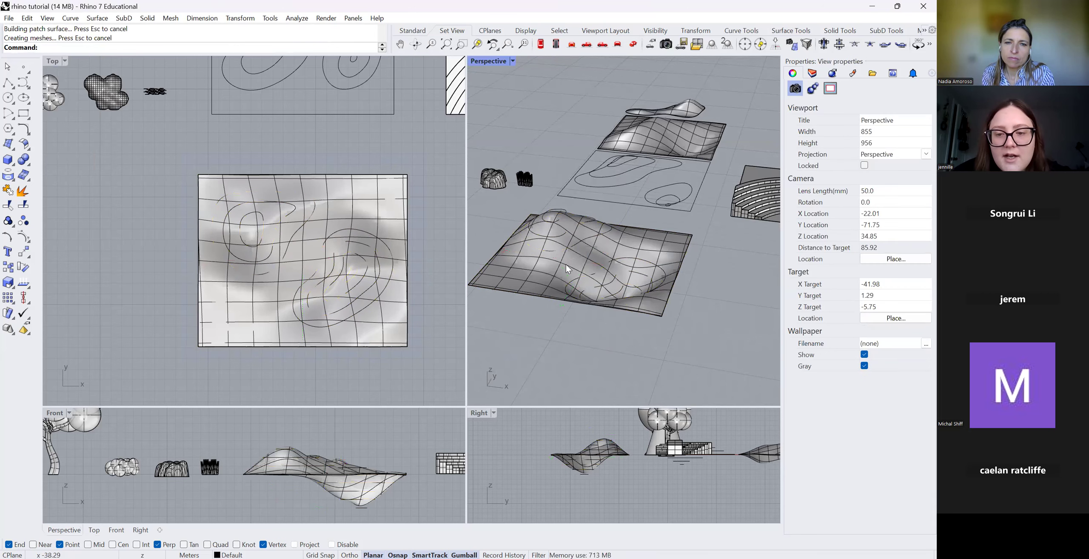
# Move the patched terrain surface off its source contours into the empty area in front, and inspect it in the Front and Right views.
pyautogui.scroll(-2, 566, 264)
pyautogui.click(596, 234)
pyautogui.moveTo(597, 250); pyautogui.dragTo(638, 357)
pyautogui.click(609, 329)
pyautogui.scroll(-7, 610, 329)
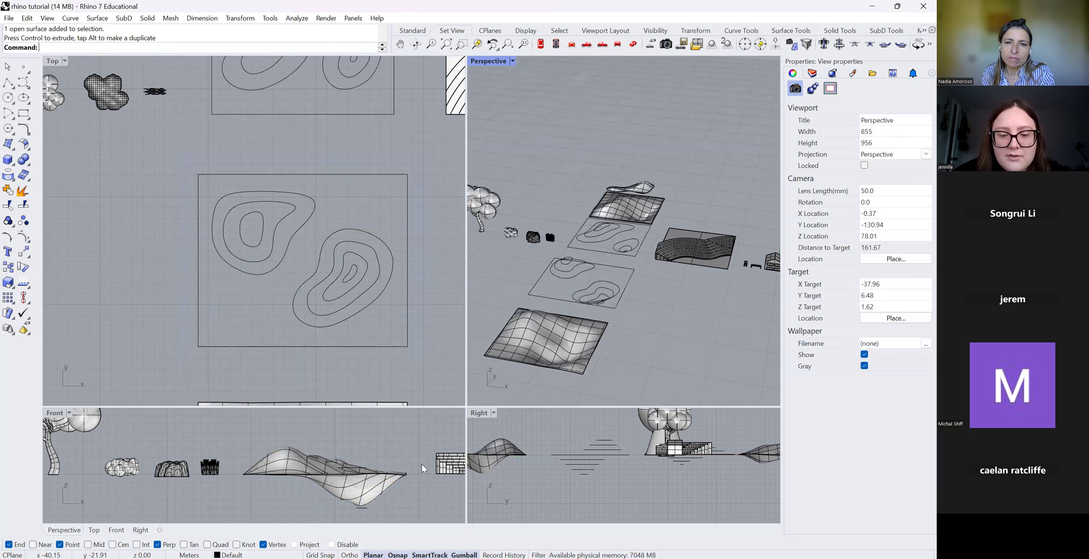
pyautogui.scroll(5, 643, 343)
pyautogui.scroll(-8, 342, 480)
pyautogui.scroll(10, 342, 482)
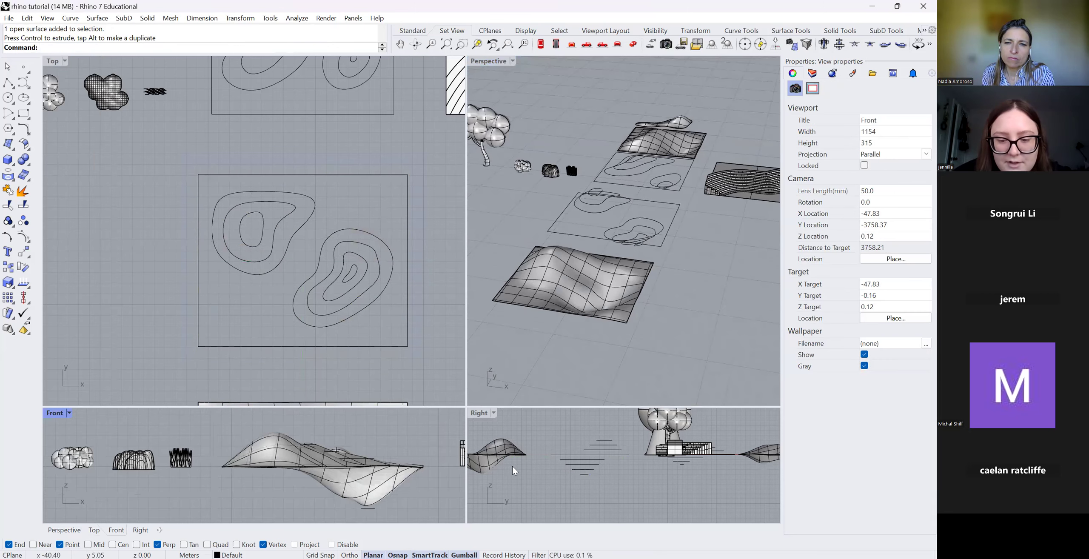
pyautogui.scroll(-6, 570, 457)
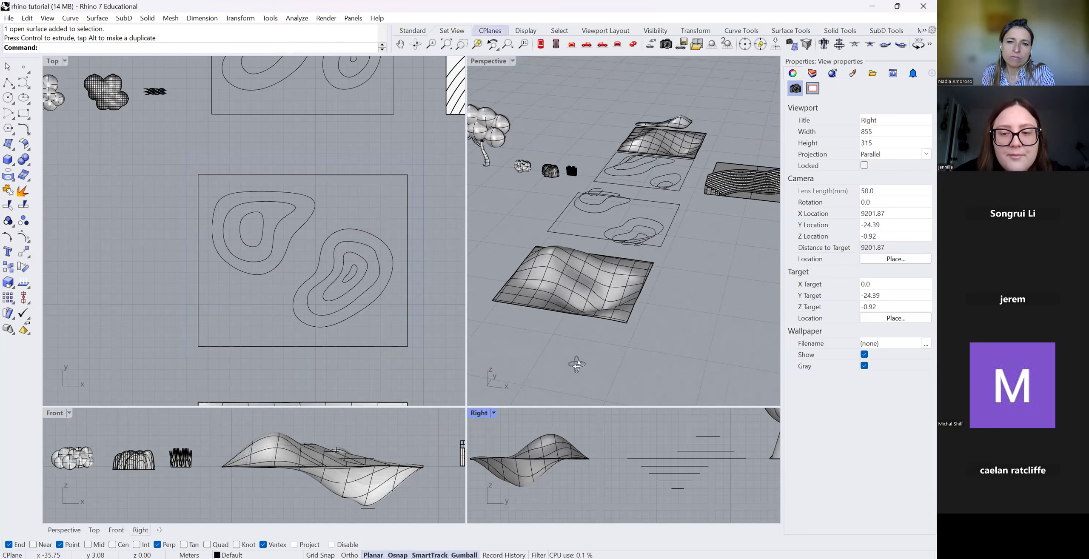
# Delete the new patched surface together with its boundary rectangle and all the raised and lowered contours.
pyautogui.click(416, 44)
pyautogui.moveTo(681, 333); pyautogui.dragTo(573, 251)
pyautogui.scroll(-6, 634, 319)
pyautogui.click(719, 333)
pyautogui.moveTo(665, 339); pyautogui.dragTo(685, 383)
pyautogui.click(683, 379)
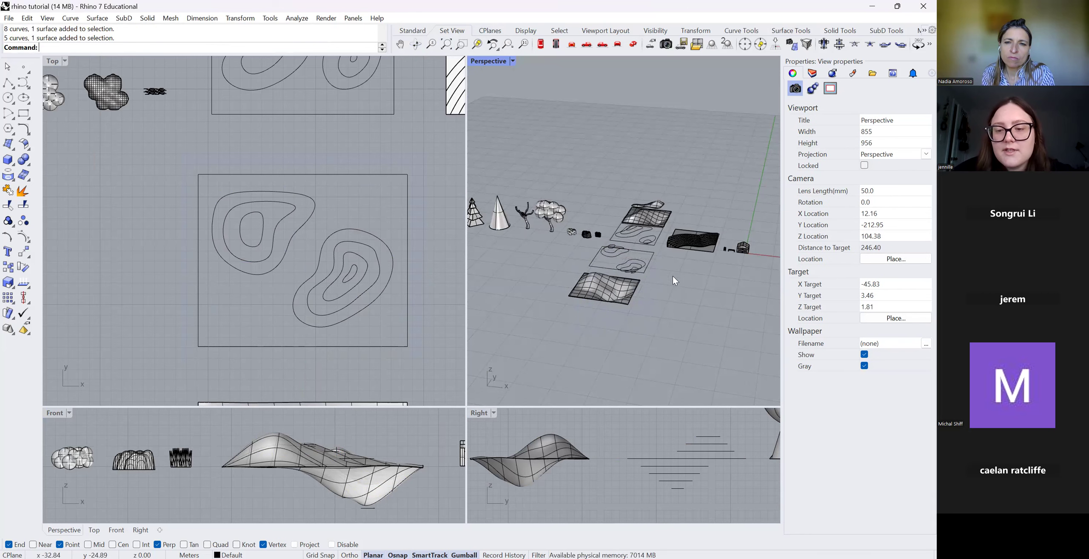
pyautogui.scroll(8, 630, 285)
pyautogui.scroll(-6, 647, 325)
pyautogui.moveTo(671, 342); pyautogui.dragTo(551, 258)
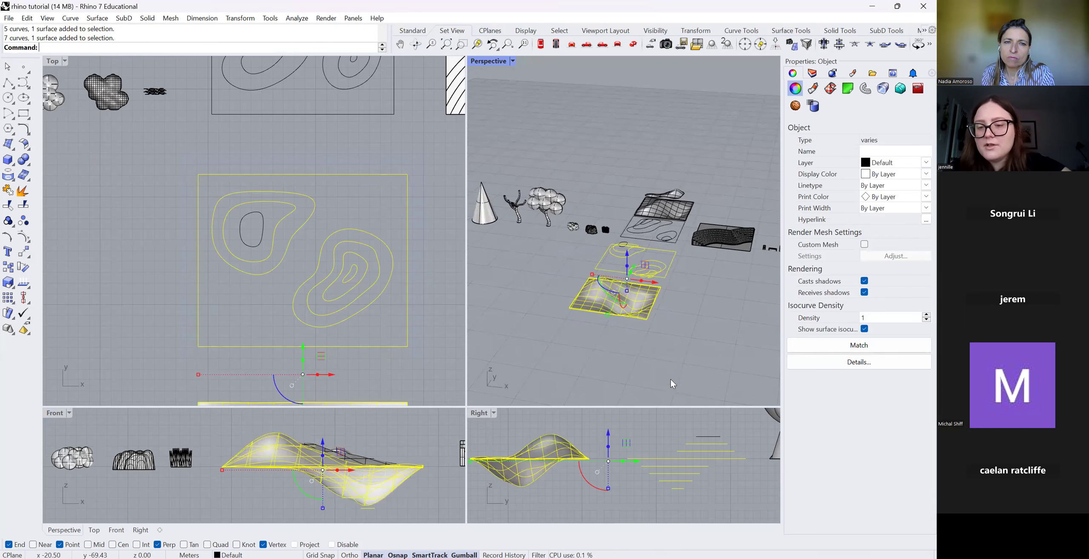
pyautogui.press('Delete')
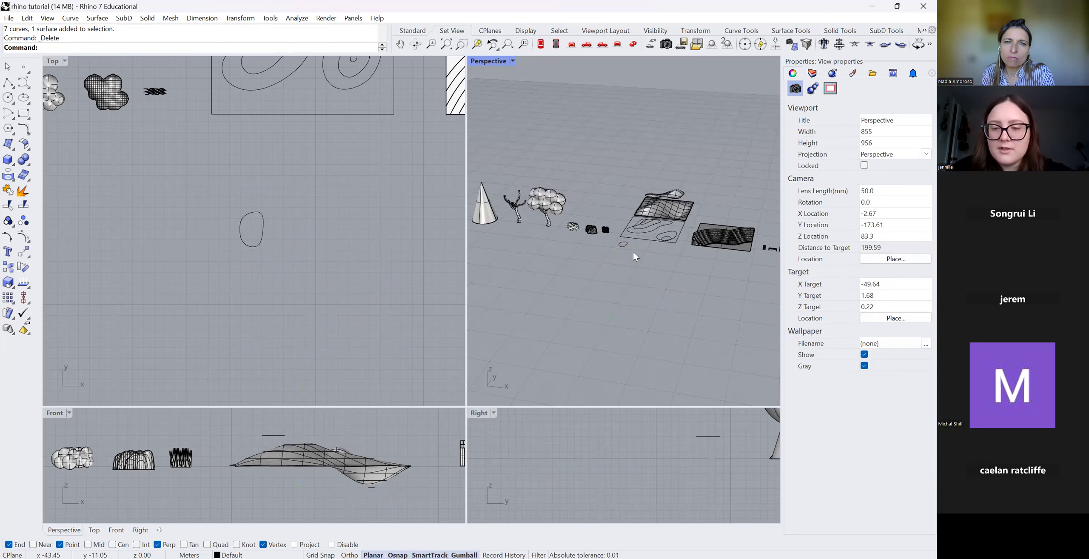
pyautogui.click(626, 246)
pyautogui.press('Delete')
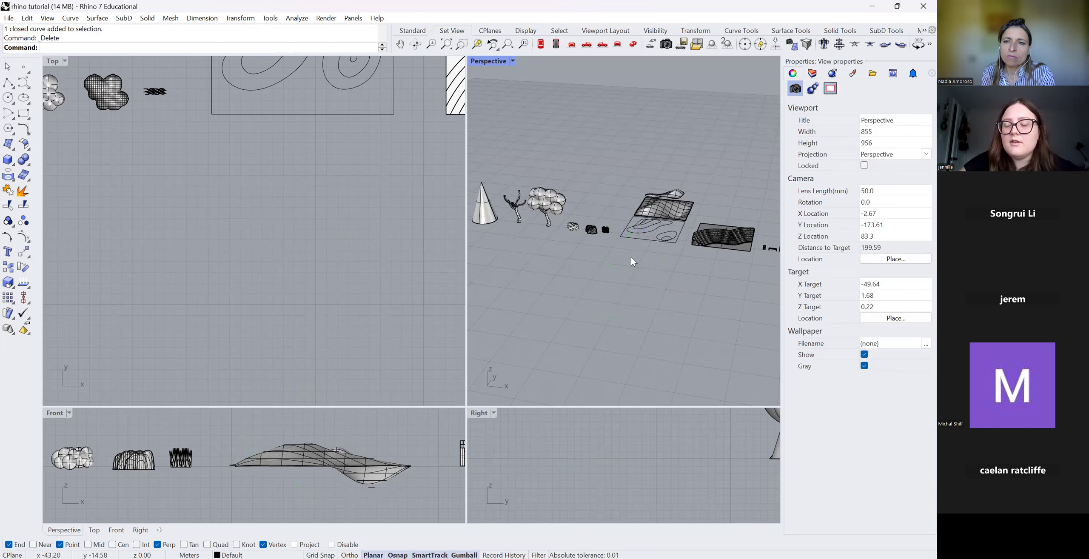
# Examine the curved terraced steps model in the Perspective view.
pyautogui.scroll(5, 678, 223)
pyautogui.scroll(-3, 700, 247)
pyautogui.scroll(5, 670, 255)
pyautogui.scroll(5, 624, 234)
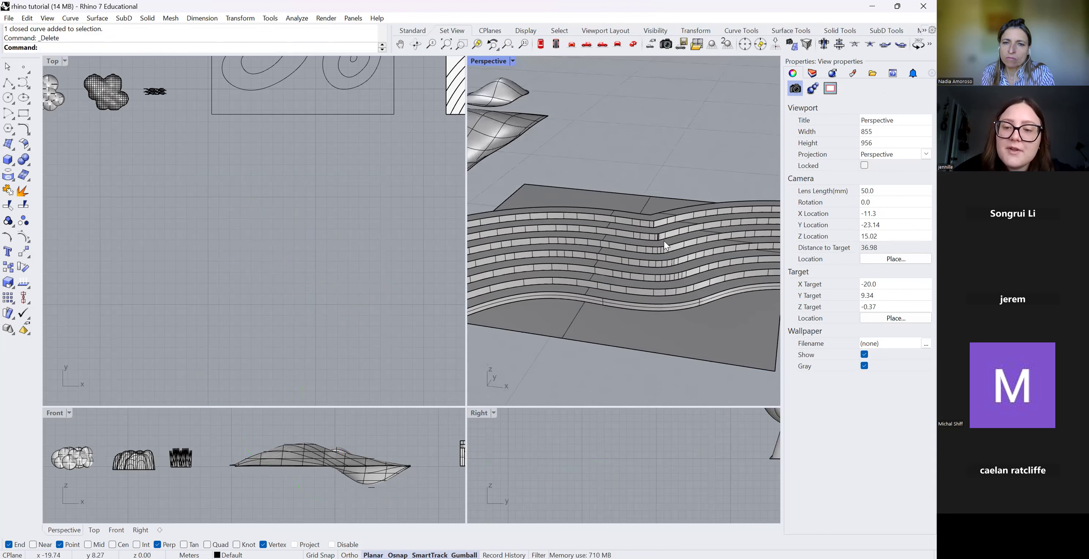
pyautogui.scroll(-2, 663, 240)
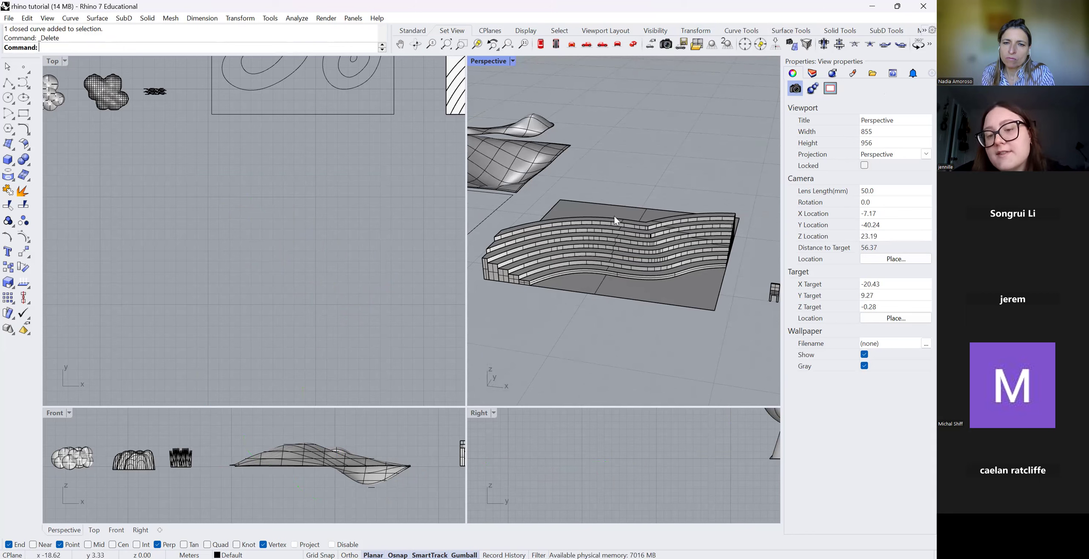
pyautogui.scroll(-8, 655, 299)
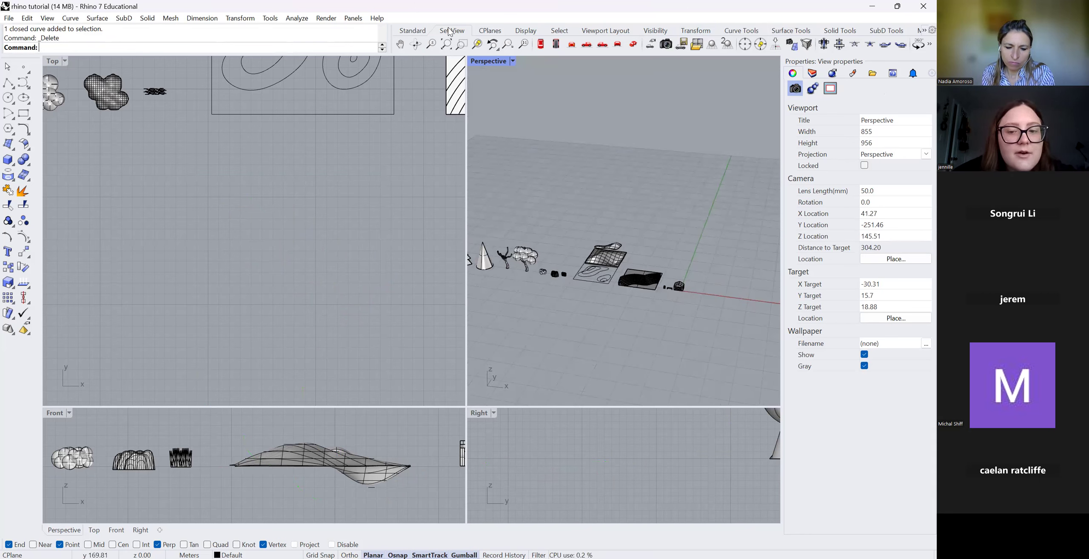
# Draw a rectangle in the Top view in the empty area below the terraced steps model.
pyautogui.moveTo(406, 227); pyautogui.dragTo(255, 227, button='right')
pyautogui.scroll(-4, 255, 227)
pyautogui.scroll(6, 581, 342)
pyautogui.click(21, 112)
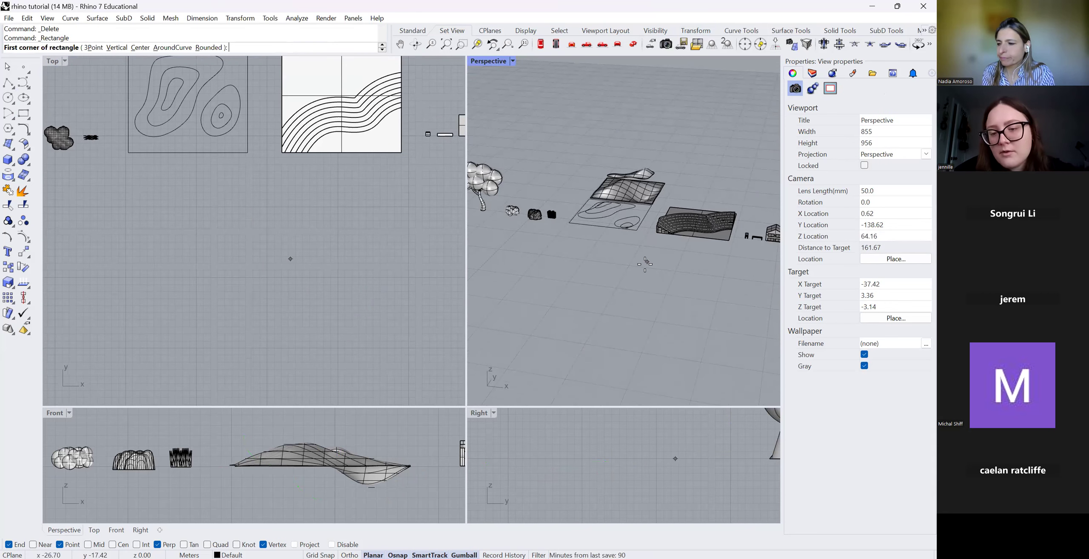
pyautogui.moveTo(248, 261); pyautogui.dragTo(184, 285, button='right')
pyautogui.click(225, 223)
pyautogui.click(334, 321)
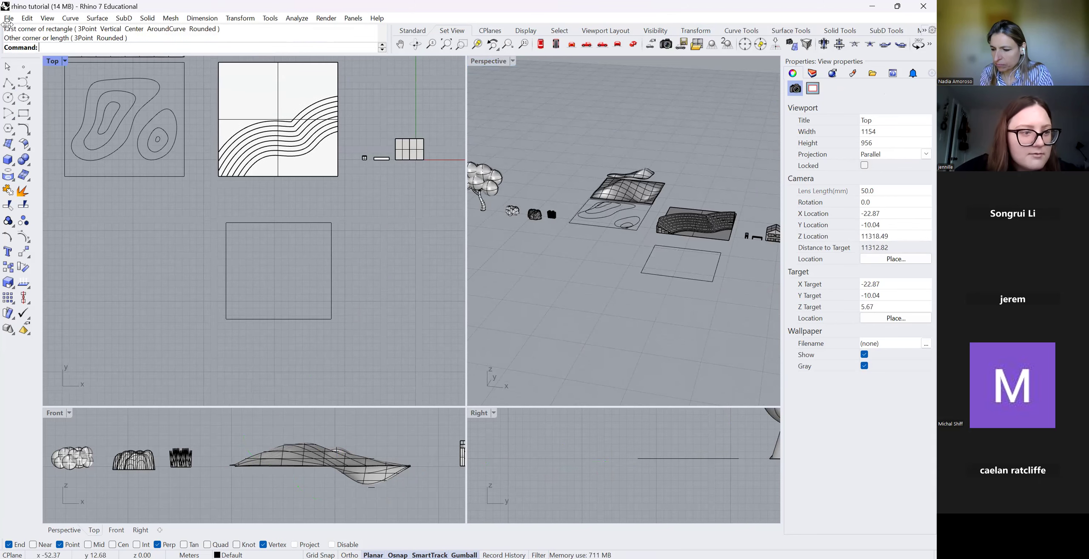
# Draw an S-shaped control-point curve across the new rectangle in the Top view, extending past its upper-right and lower-left corners.
pyautogui.click(30, 87)
pyautogui.click(37, 88)
pyautogui.scroll(6, 324, 254)
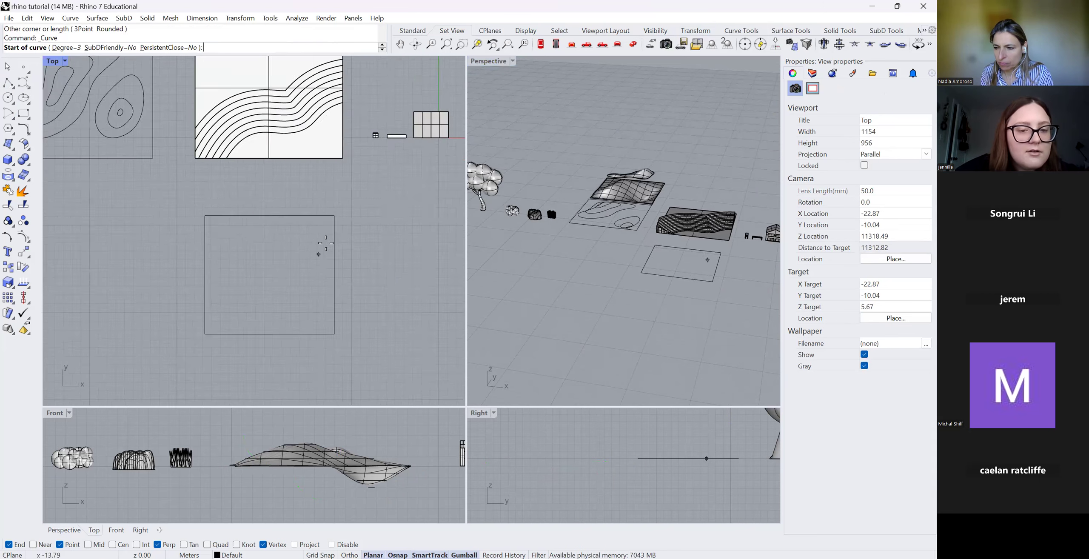
pyautogui.click(375, 216)
pyautogui.click(293, 241)
pyautogui.click(266, 301)
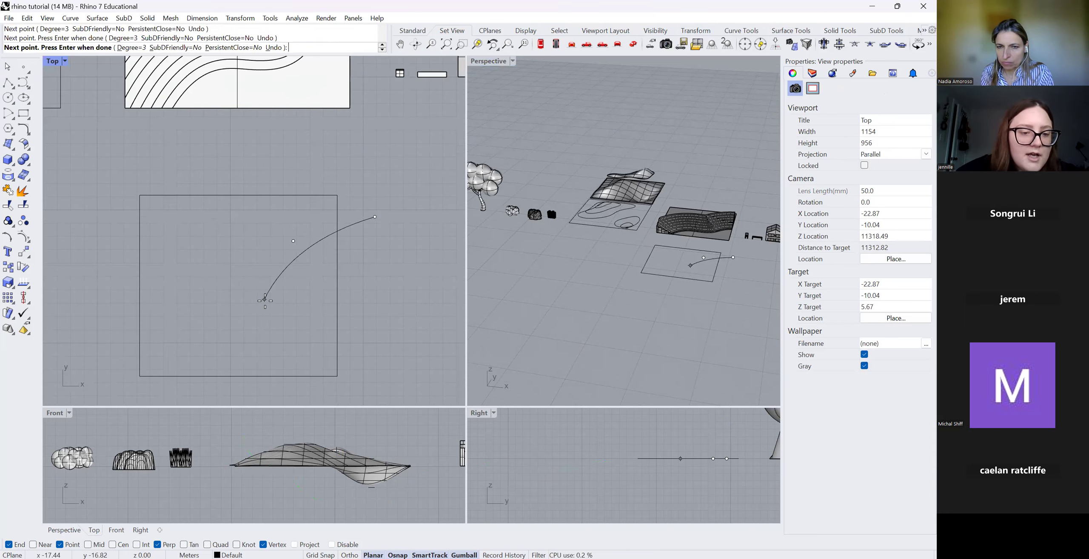
pyautogui.scroll(-2, 260, 303)
pyautogui.middleClick(241, 334)
pyautogui.click(234, 330)
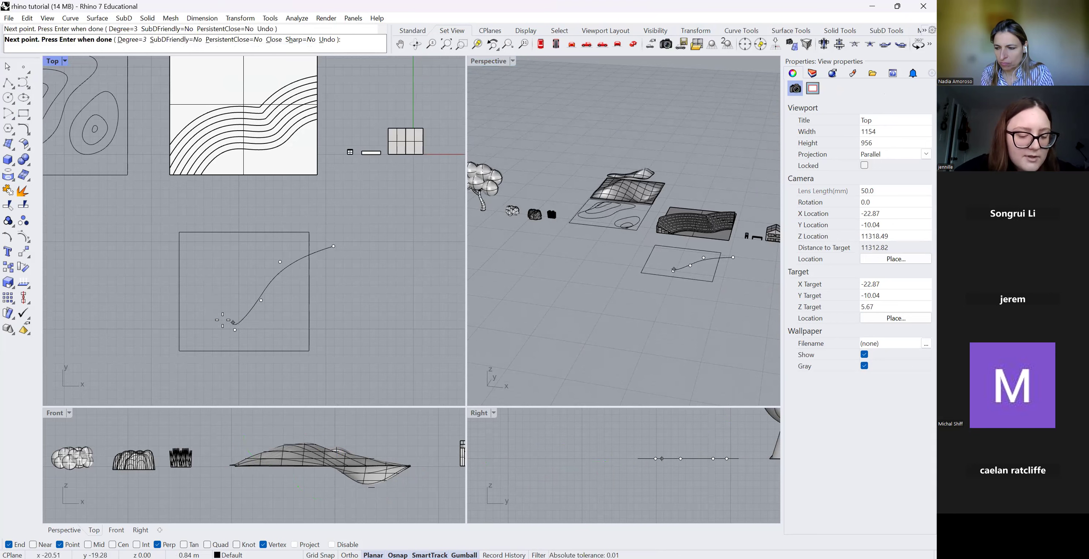
pyautogui.click(200, 319)
pyautogui.click(170, 356)
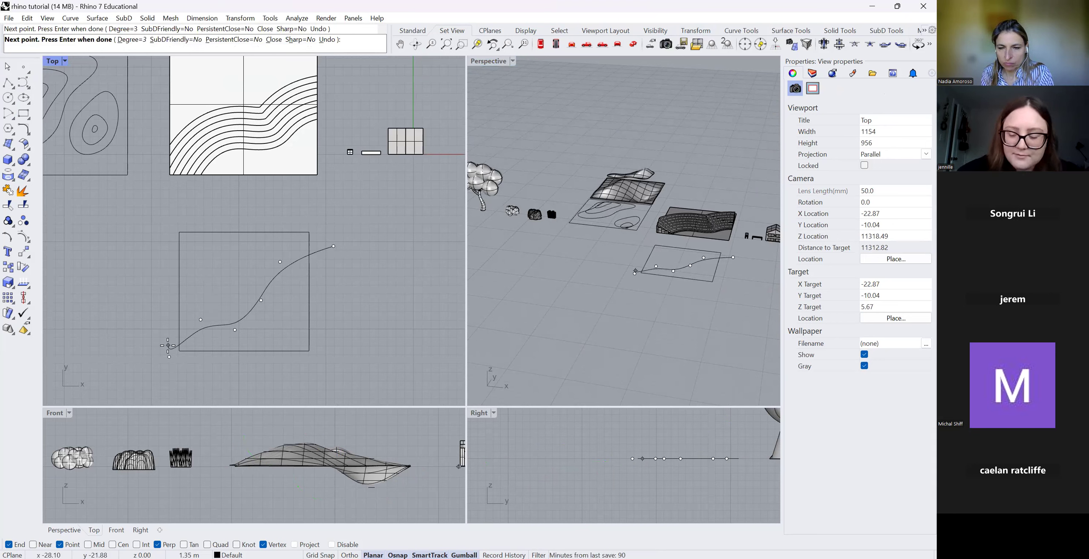
pyautogui.press('Return')
pyautogui.scroll(-2, 354, 318)
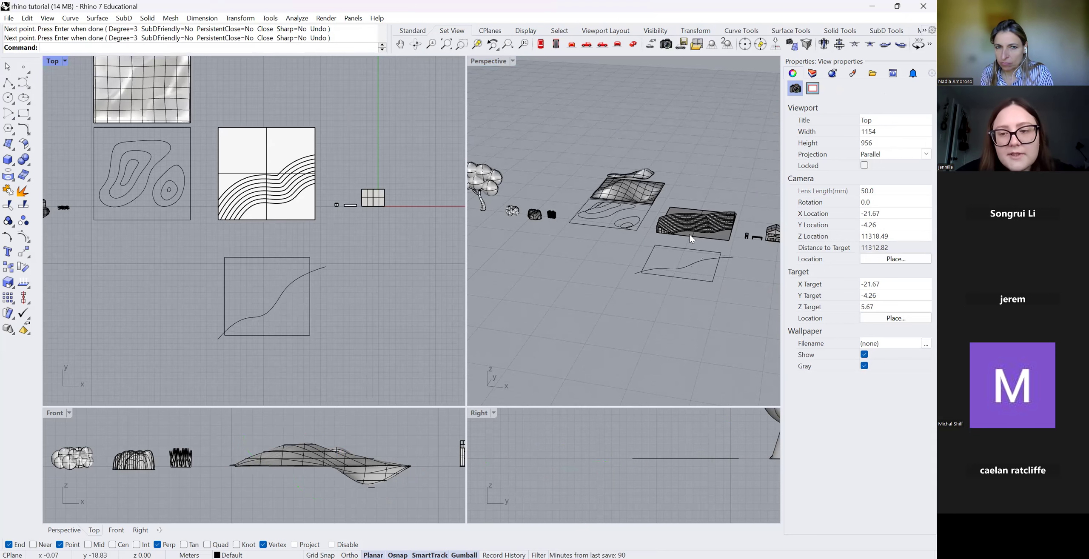
# Reshape the curve by moving its lower middle control point up and to the right.
pyautogui.scroll(4, 689, 235)
pyautogui.scroll(-1, 324, 340)
pyautogui.scroll(3, 289, 323)
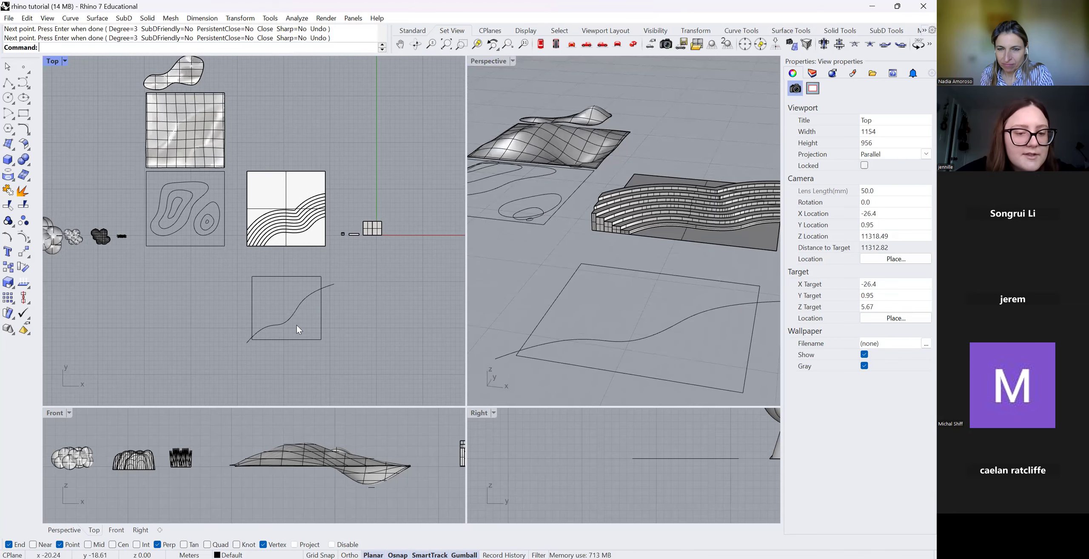
pyautogui.click(274, 339)
pyautogui.scroll(2, 298, 332)
pyautogui.moveTo(271, 340); pyautogui.dragTo(296, 325)
pyautogui.click(450, 304)
# Offset the curve by a distance of 1 toward the upper left.
pyautogui.click(290, 319)
pyautogui.write('Offset')
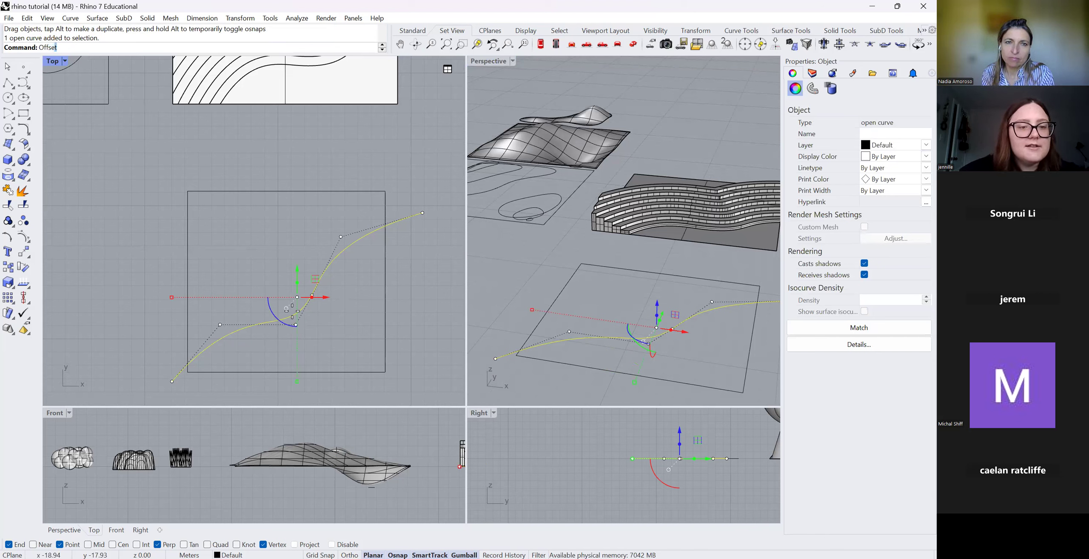
pyautogui.press('Return')
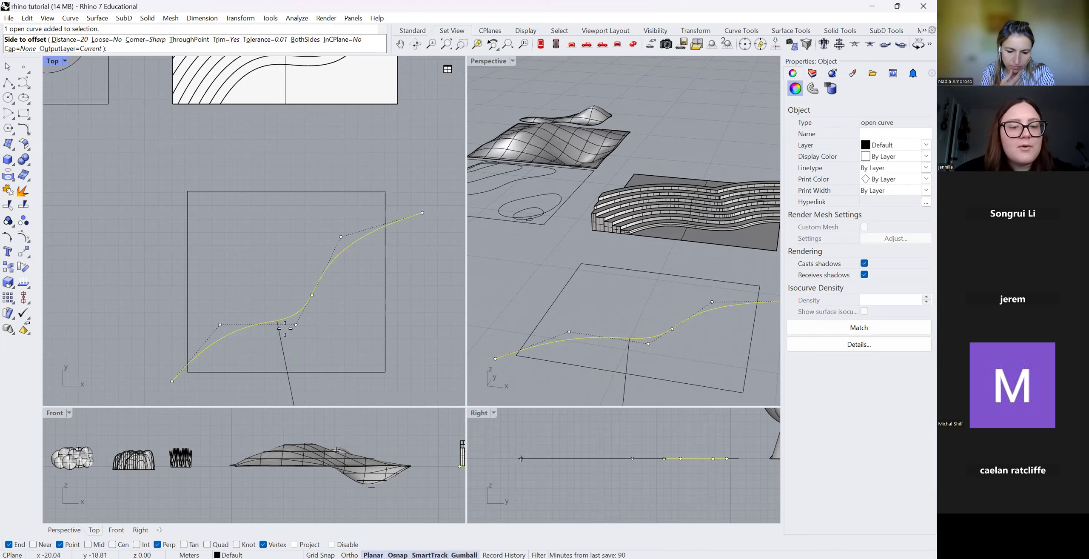
pyautogui.write('1')
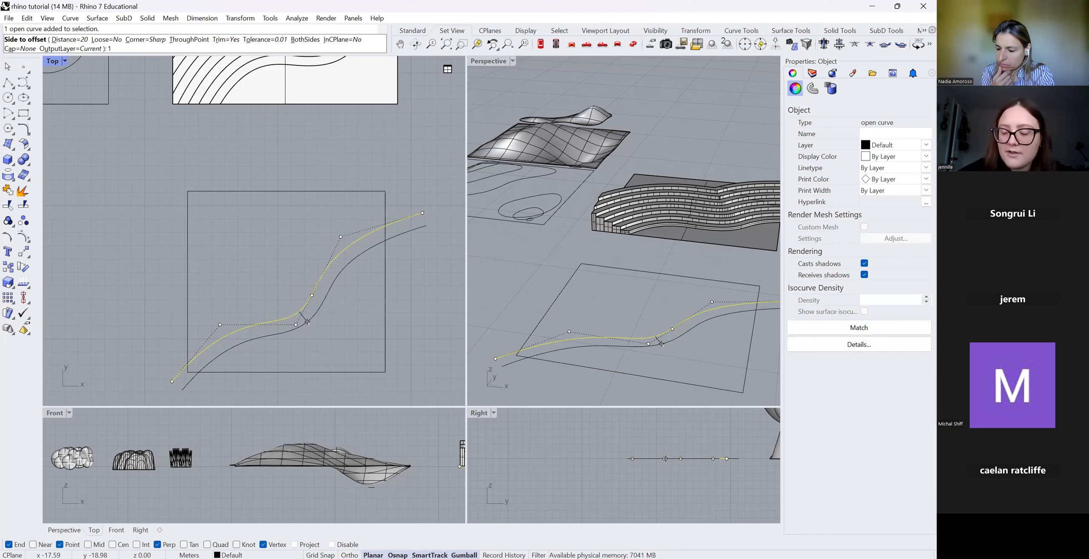
pyautogui.press('Return')
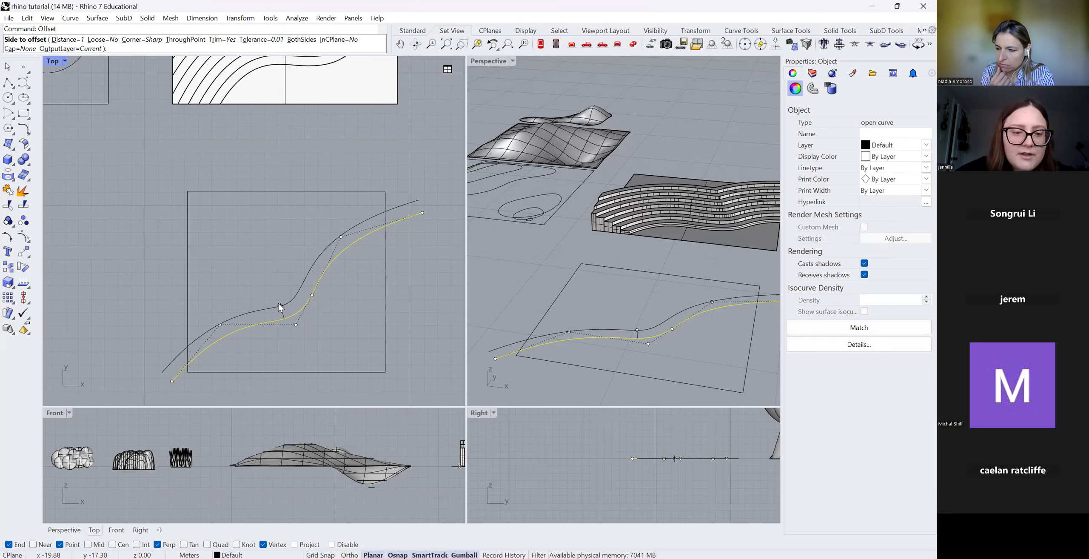
pyautogui.click(315, 249)
# Offset the newest curve toward the upper left twice in succession at distance 1, each time starting from the latest copy.
pyautogui.click(324, 246)
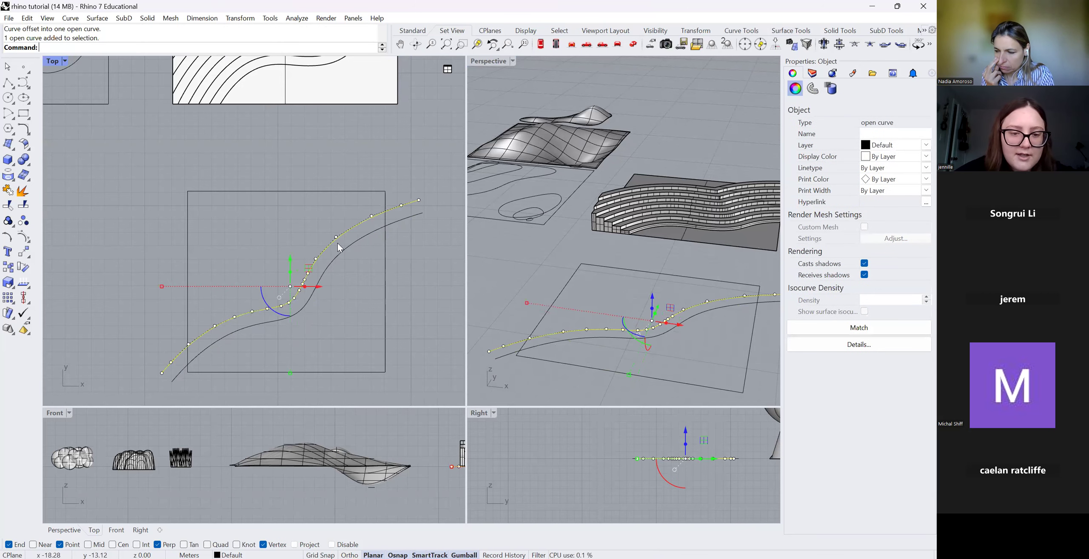
pyautogui.press('Return')
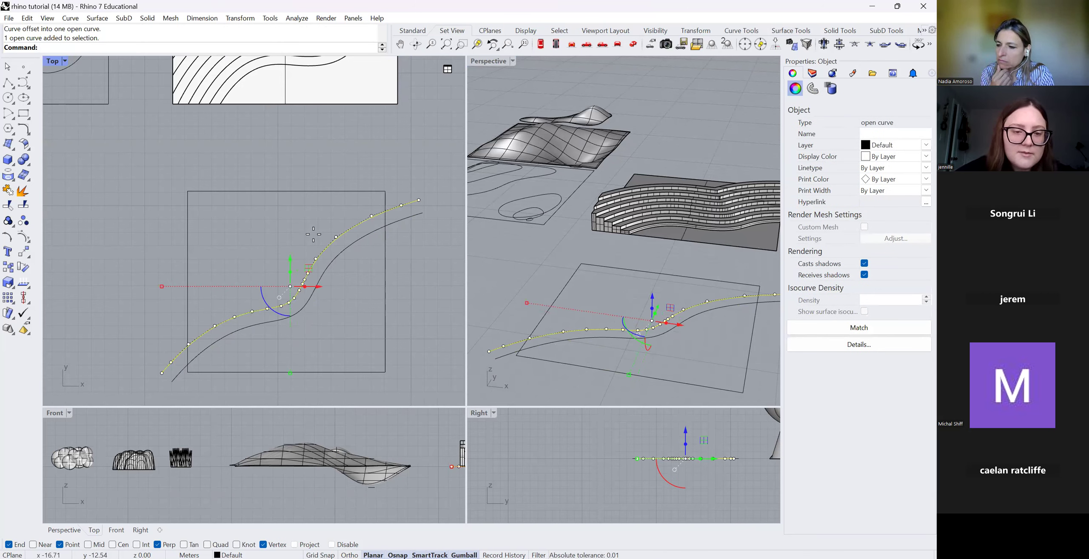
pyautogui.click(256, 252)
pyautogui.press('Escape')
pyautogui.click(335, 224)
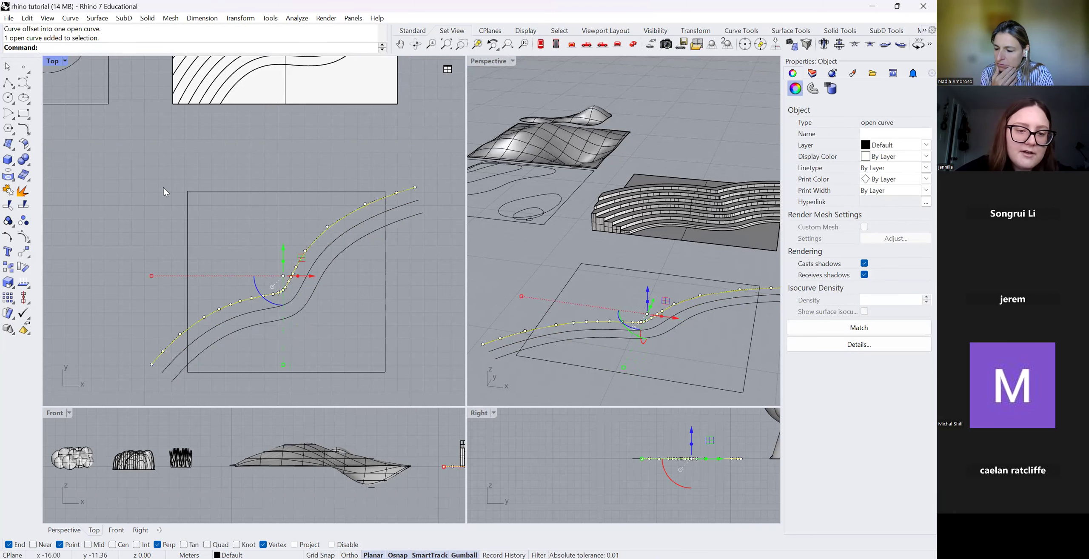
pyautogui.press('Return')
pyautogui.click(295, 247)
# Offset the original curve once toward the lower right at distance 1.
pyautogui.press('Escape')
pyautogui.click(318, 286)
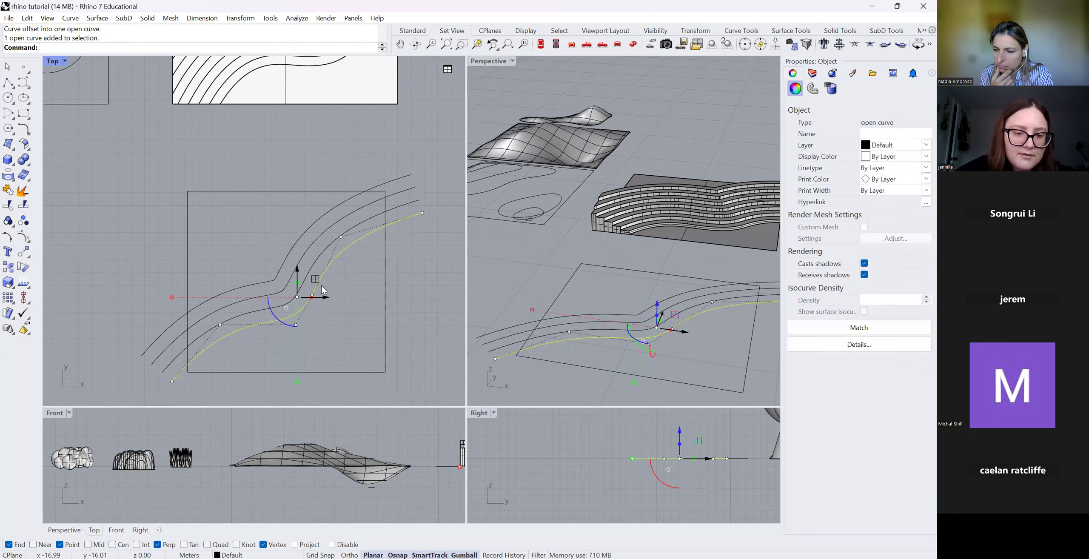
pyautogui.press('Return')
pyautogui.click(365, 318)
pyautogui.scroll(-4, 573, 334)
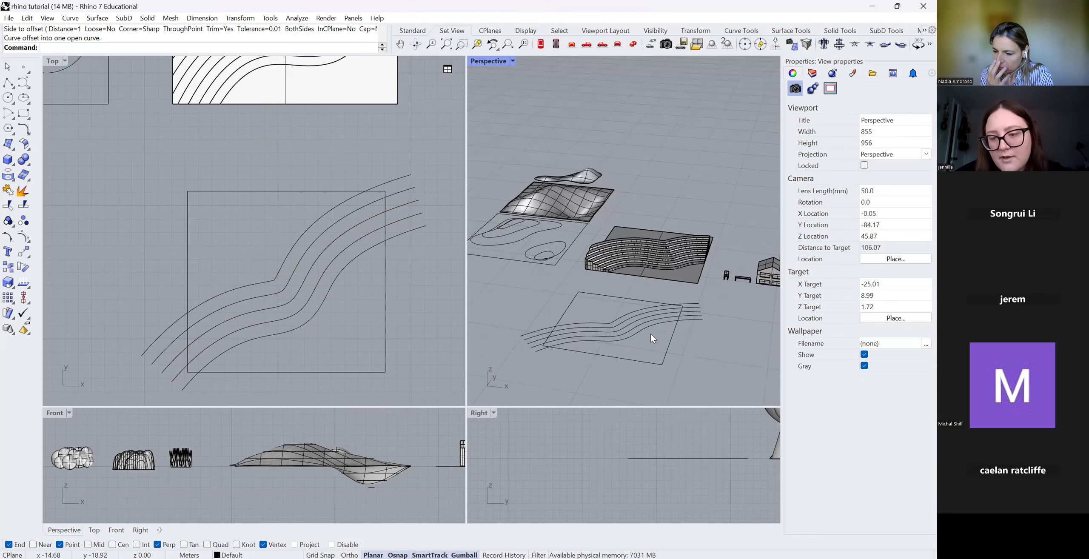
# Trim the ends of all the curves that extend outside the rectangle, using the rectangle as the cutting object.
pyautogui.write('Trim')
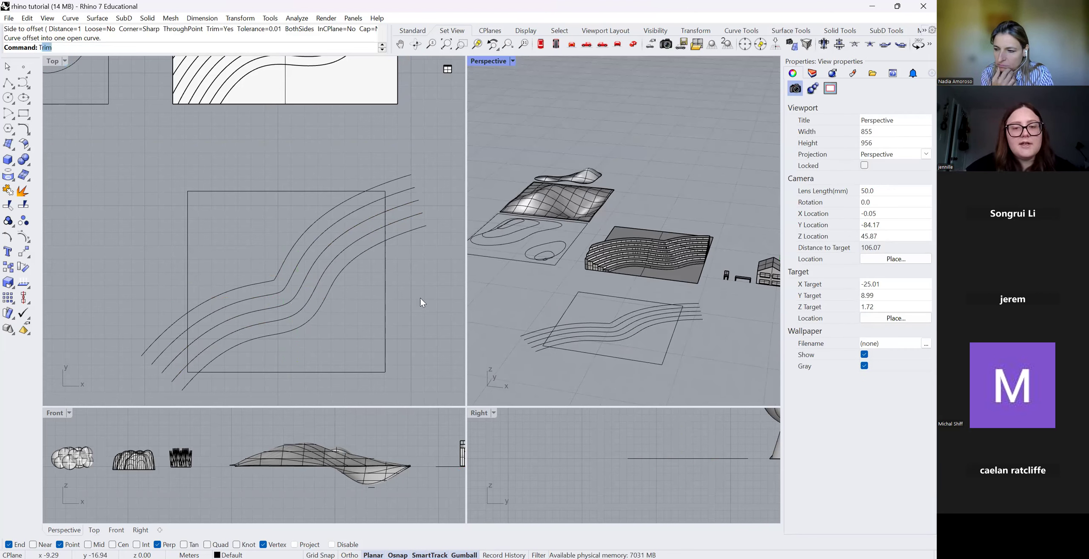
pyautogui.click(417, 255)
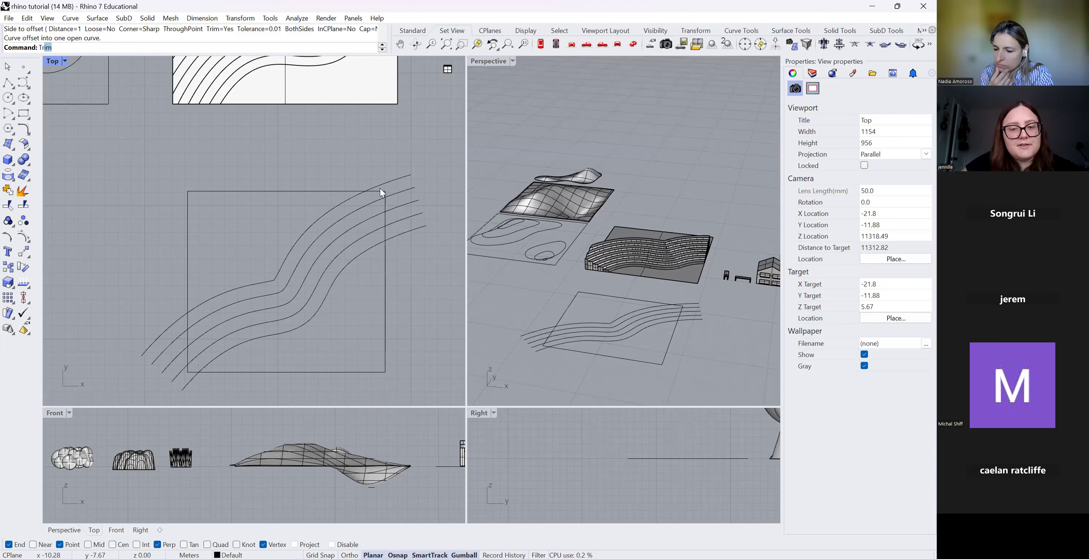
pyautogui.click(389, 317)
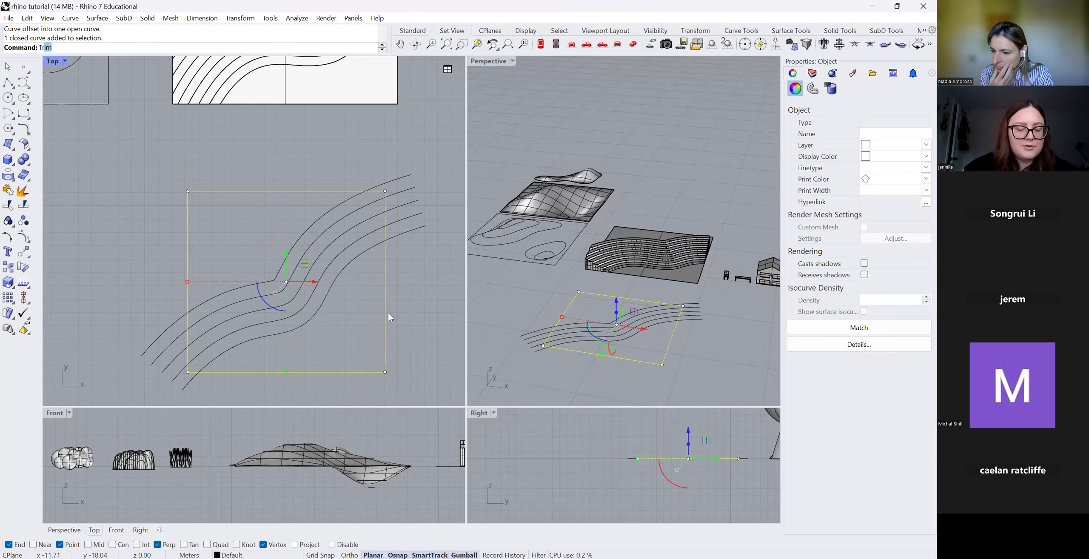
pyautogui.write('rim')
pyautogui.press('Return')
pyautogui.moveTo(426, 270); pyautogui.dragTo(400, 173)
pyautogui.scroll(-8, 358, 271)
pyautogui.scroll(10, 282, 347)
pyautogui.moveTo(331, 303); pyautogui.dragTo(249, 271)
pyautogui.moveTo(239, 174); pyautogui.dragTo(280, 289)
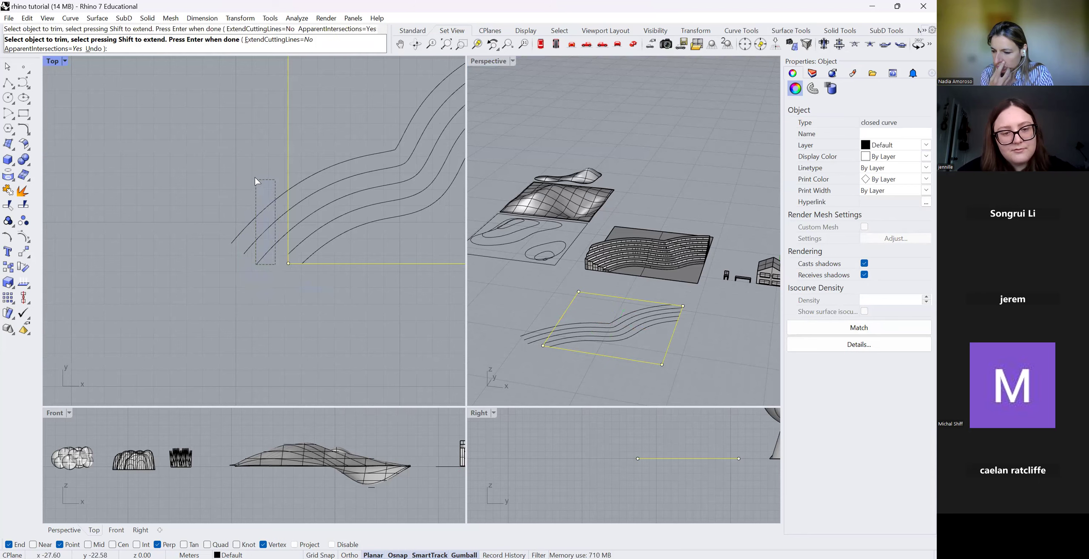
pyautogui.scroll(-5, 360, 282)
pyautogui.press('Return')
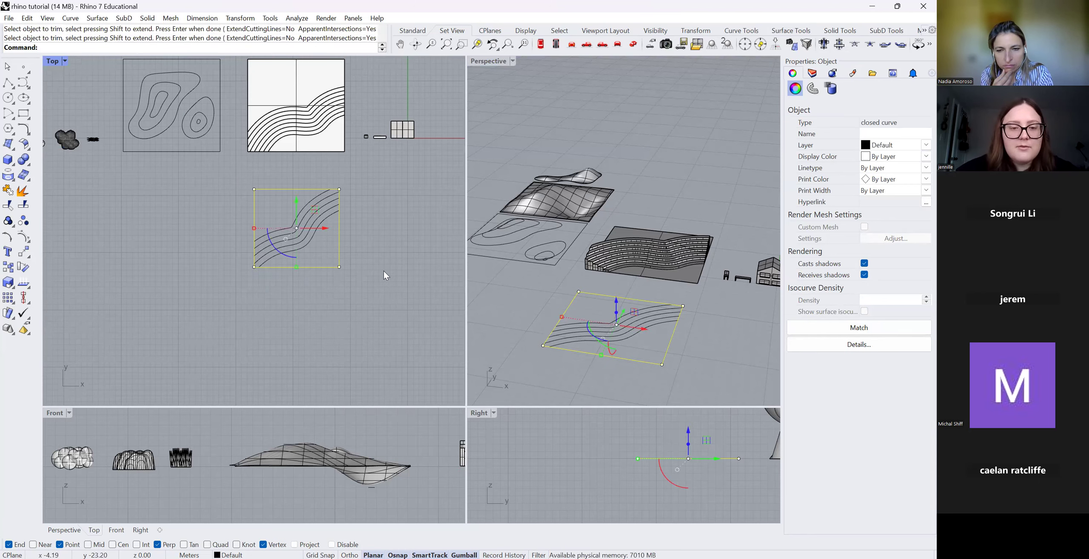
pyautogui.click(383, 271)
# Create a planar surface from the rectangle with PlanarSrf.
pyautogui.scroll(3, 271, 205)
pyautogui.moveTo(656, 339); pyautogui.dragTo(627, 352, button='right')
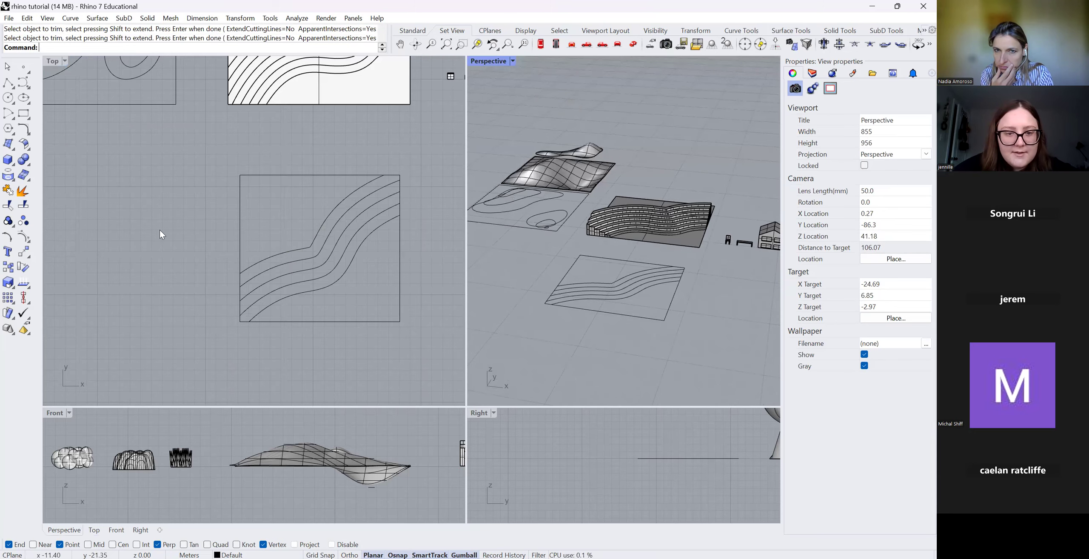
pyautogui.click(398, 303)
pyautogui.write('P')
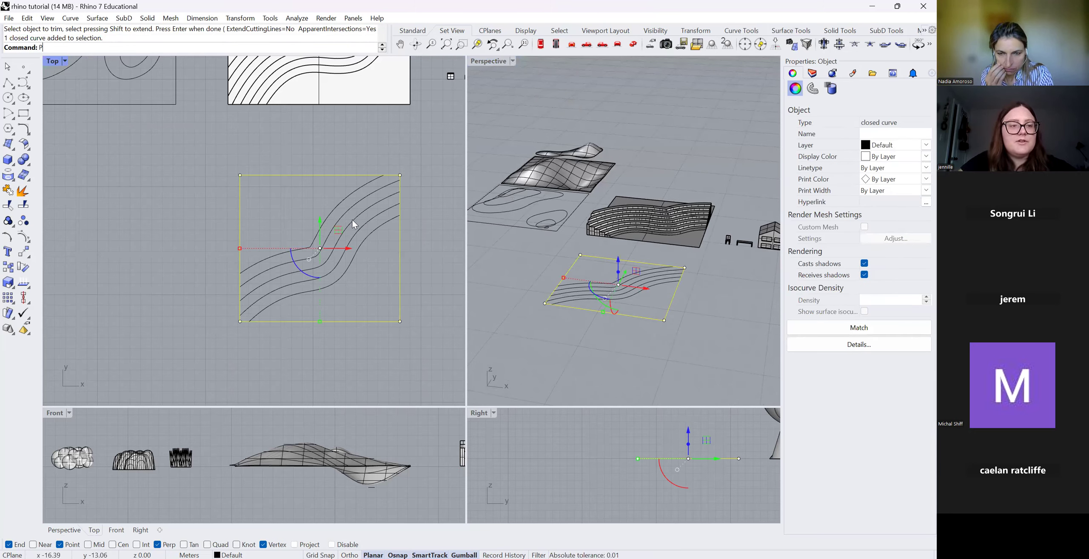
pyautogui.write('lanarSrf')
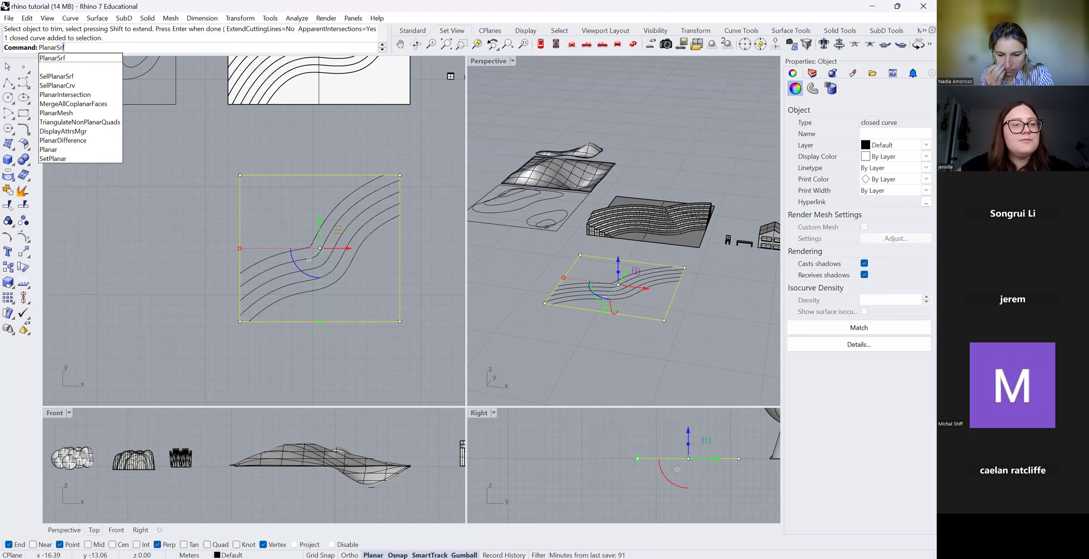
pyautogui.press('Return')
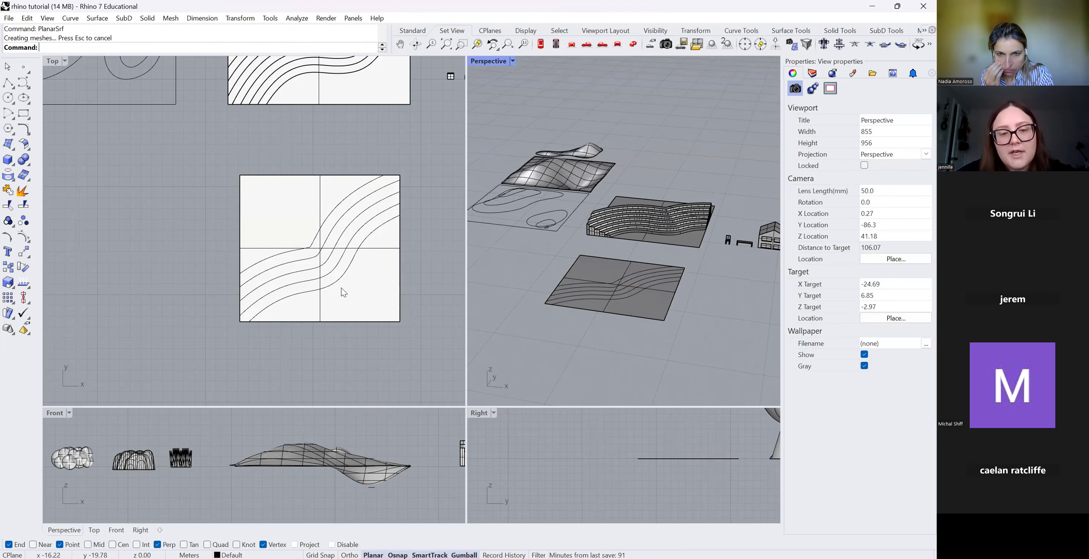
pyautogui.scroll(-3, 359, 292)
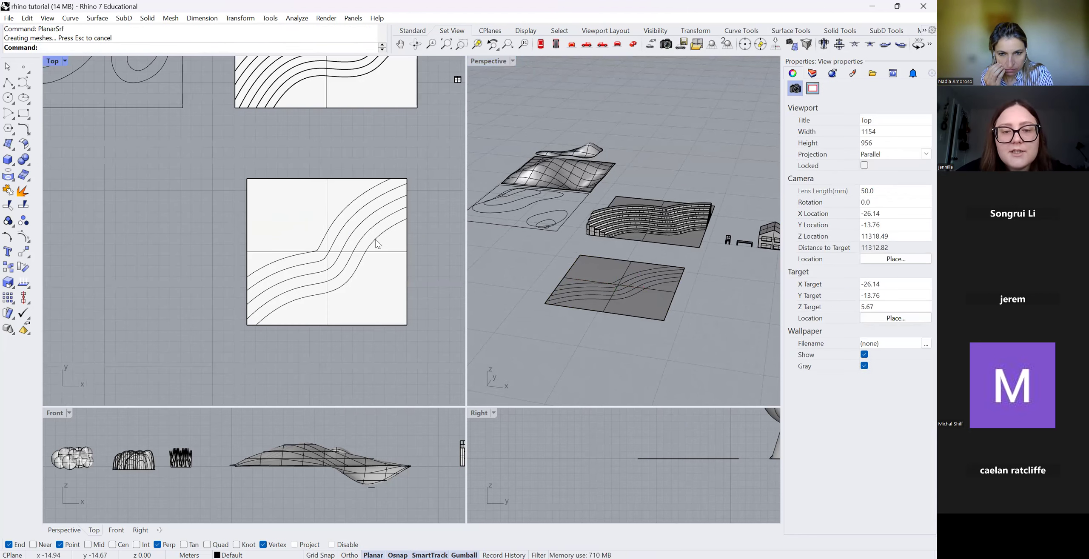
pyautogui.click(396, 230)
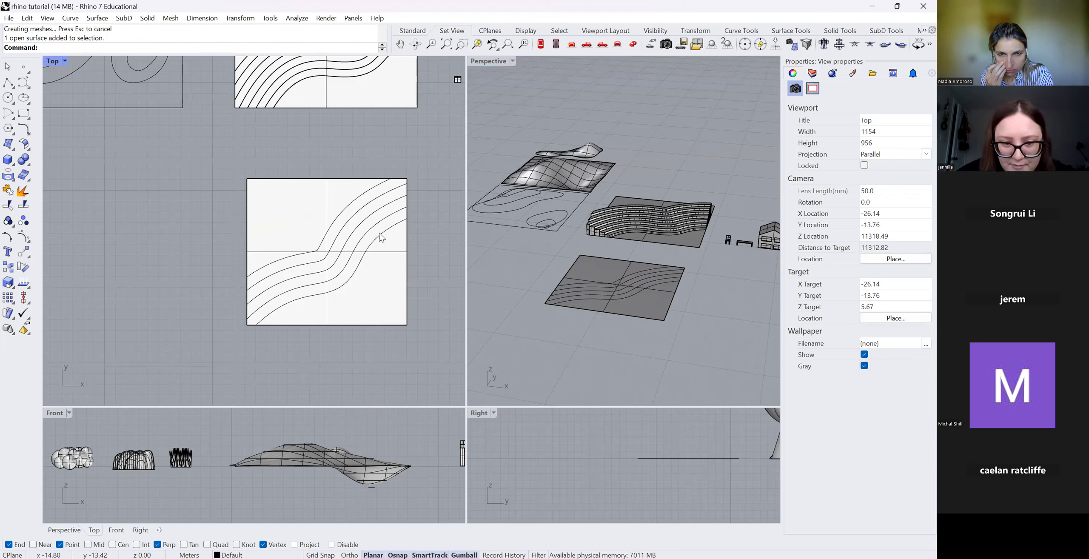
pyautogui.click(402, 322)
pyautogui.click(393, 347)
pyautogui.click(405, 278)
pyautogui.click(431, 332)
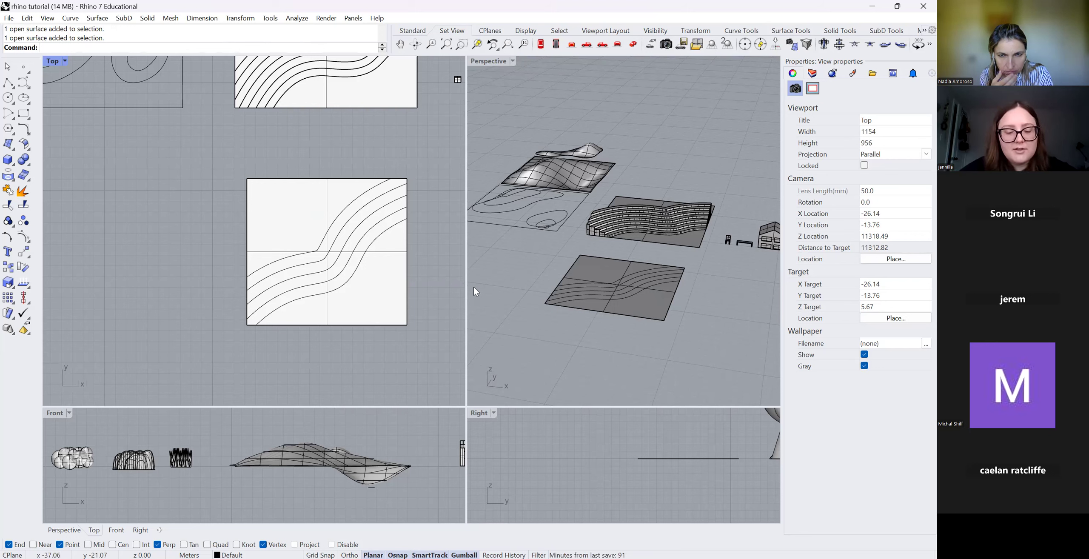
# Split the planar surface using the five trimmed curves as cutting objects.
pyautogui.write('Split')
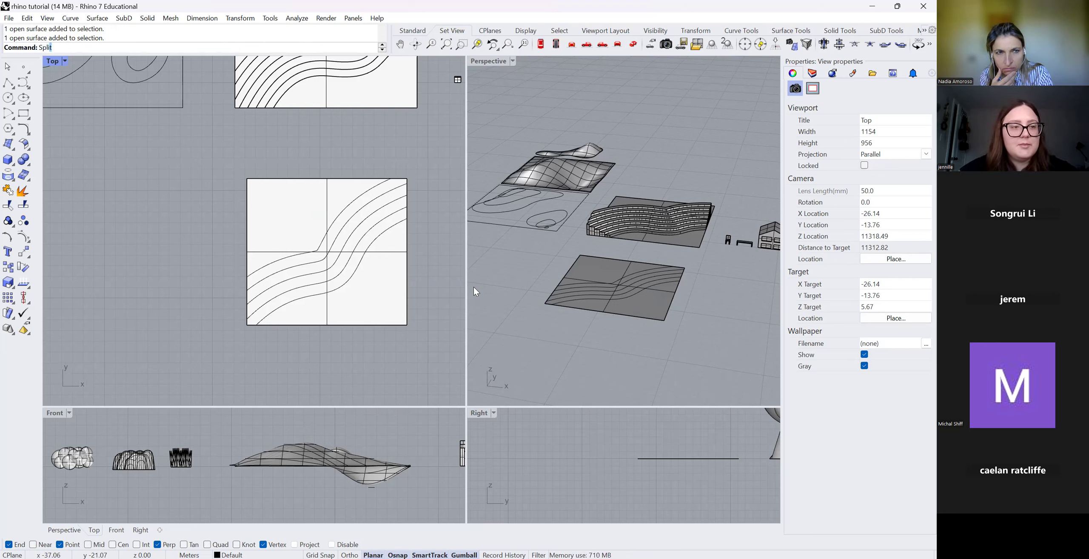
pyautogui.press('Return')
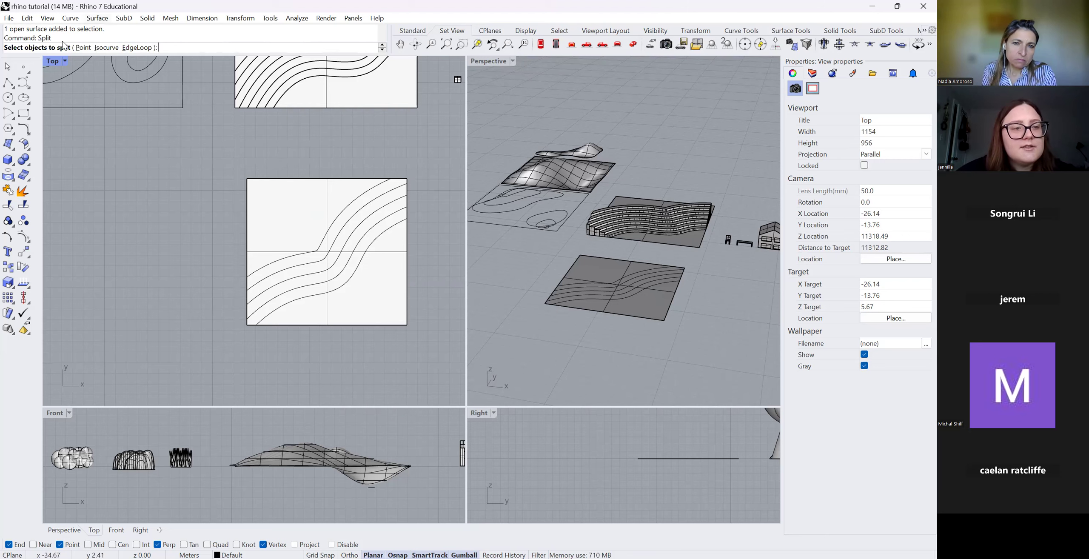
pyautogui.click(396, 293)
pyautogui.press('Return')
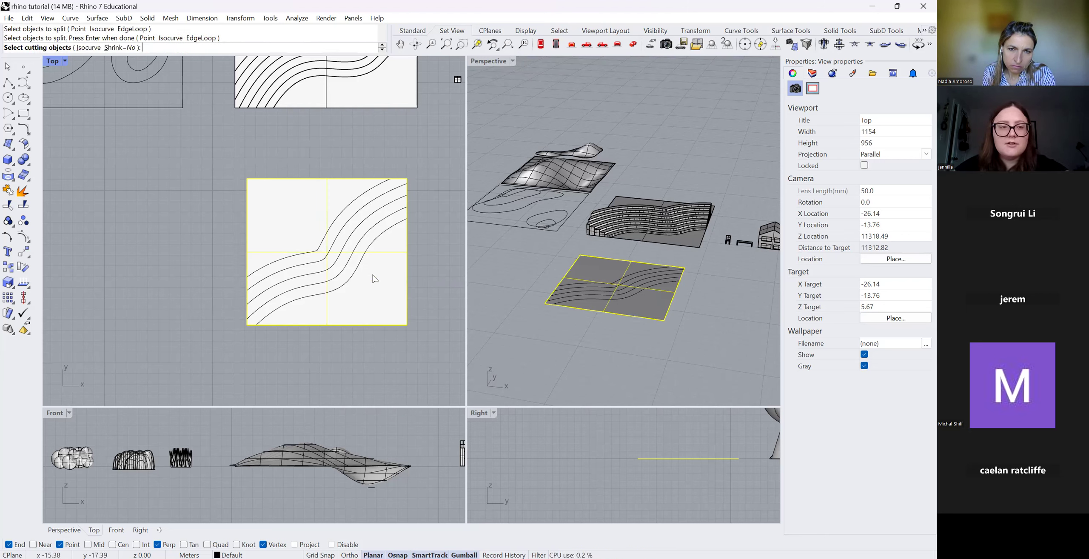
pyautogui.click(384, 236)
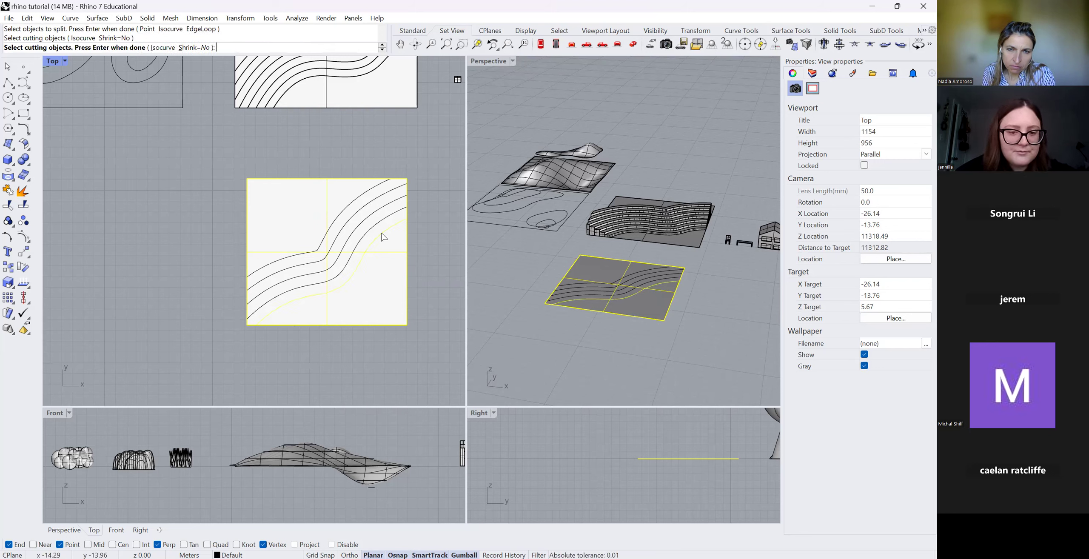
pyautogui.click(382, 215)
pyautogui.click(377, 206)
pyautogui.click(369, 192)
pyautogui.press('Return')
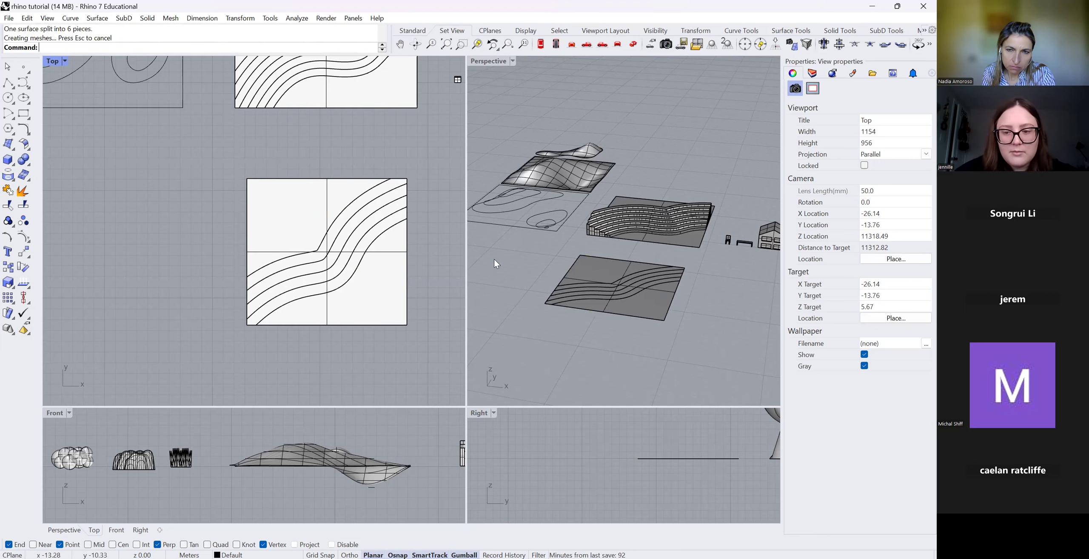
pyautogui.click(368, 203)
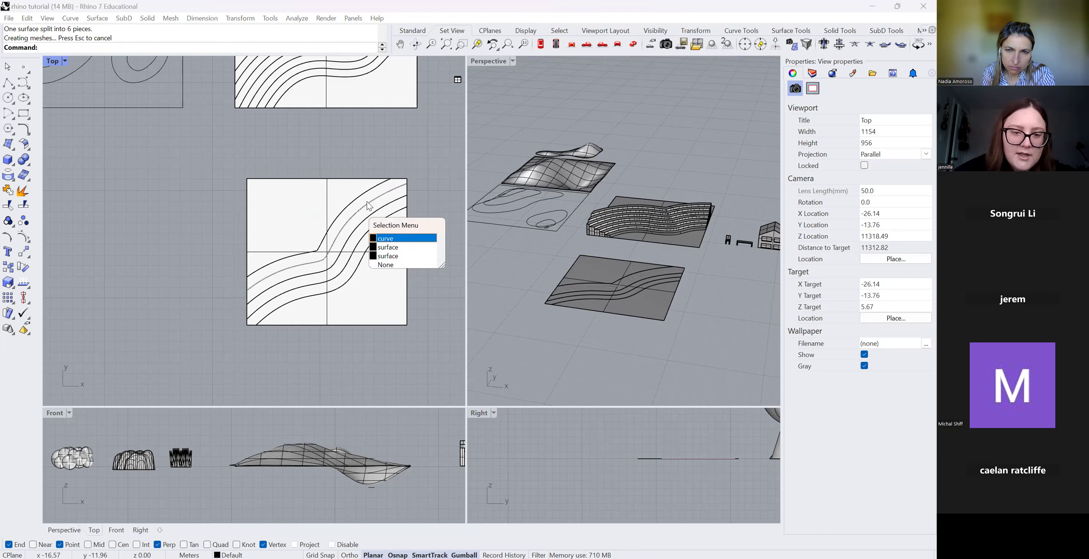
pyautogui.click(385, 247)
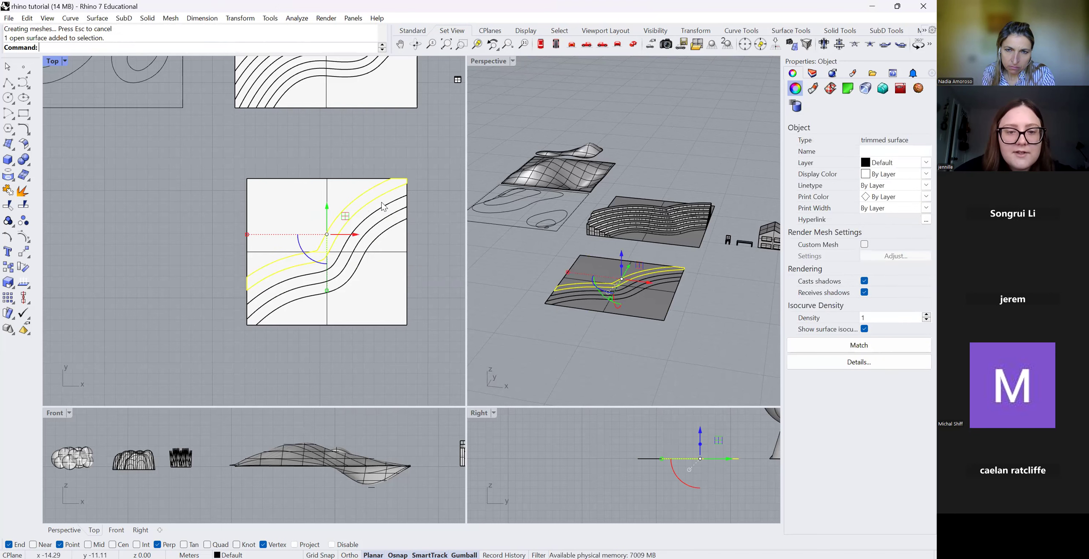
pyautogui.click(397, 196)
pyautogui.click(425, 180)
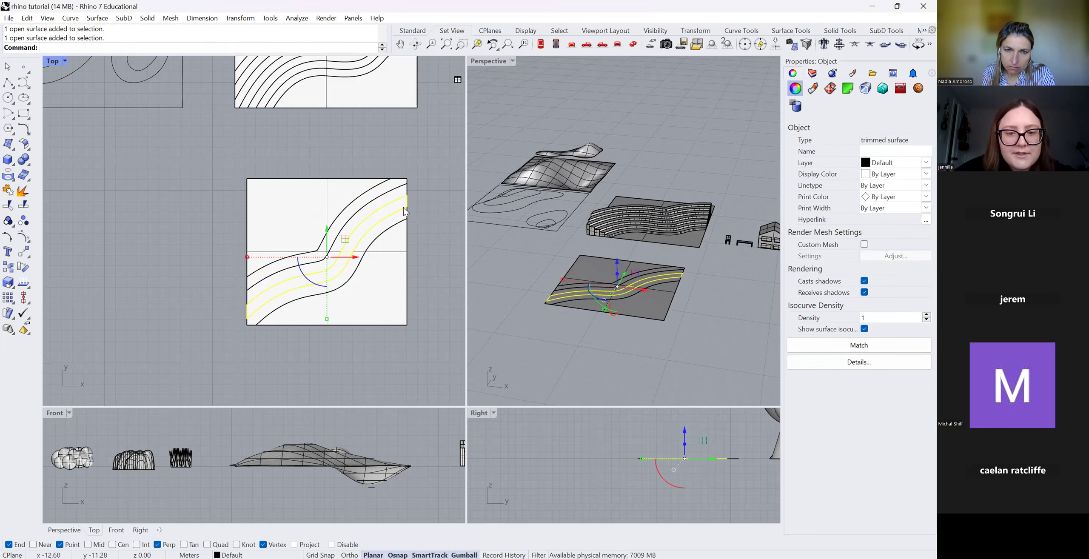
pyautogui.press('Escape')
# Extrude the curved strip nearest the rectangle's lower-right corner as a solid with ExtrudeSrf at a distance of 0.5.
pyautogui.click(398, 213)
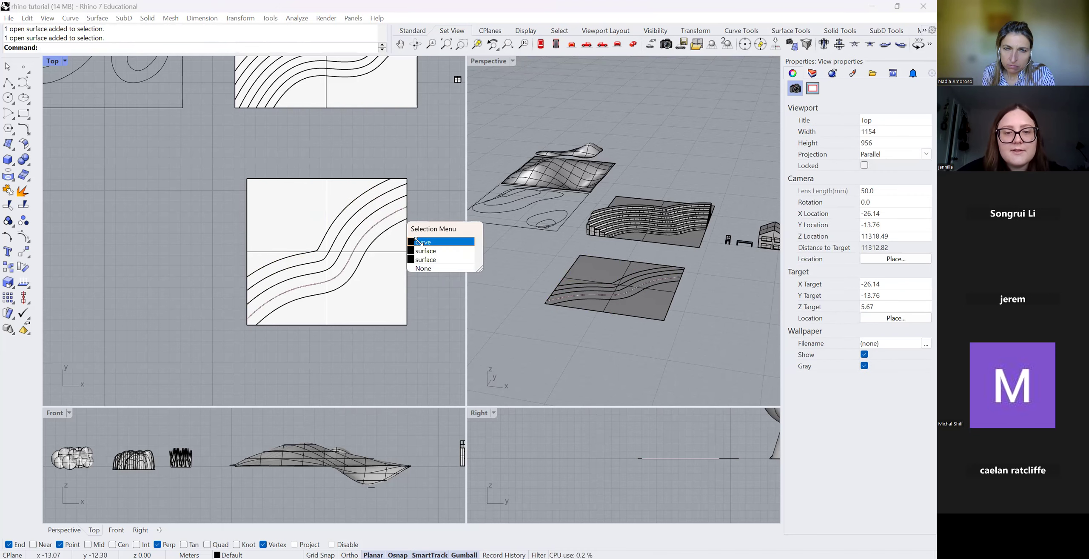
pyautogui.click(422, 242)
pyautogui.click(524, 260)
pyautogui.scroll(6, 632, 286)
pyautogui.click(632, 294)
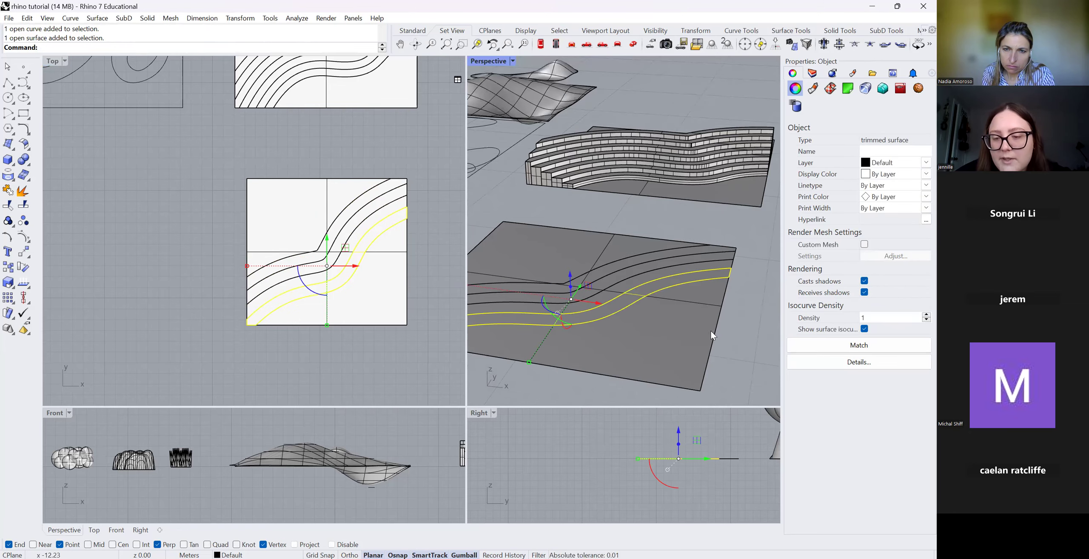
pyautogui.scroll(-6, 711, 330)
pyautogui.scroll(2, 624, 336)
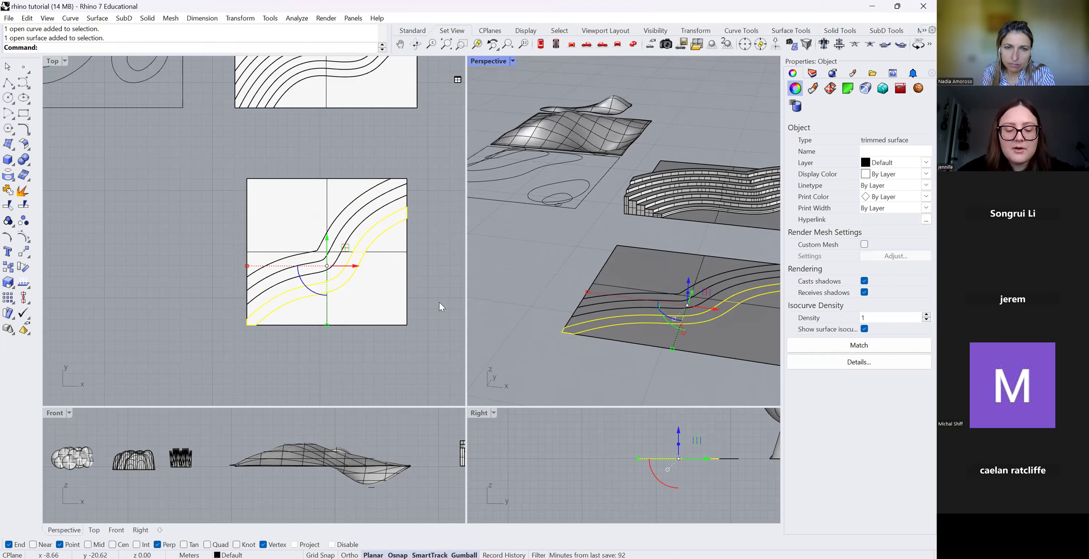
pyautogui.write('Extr')
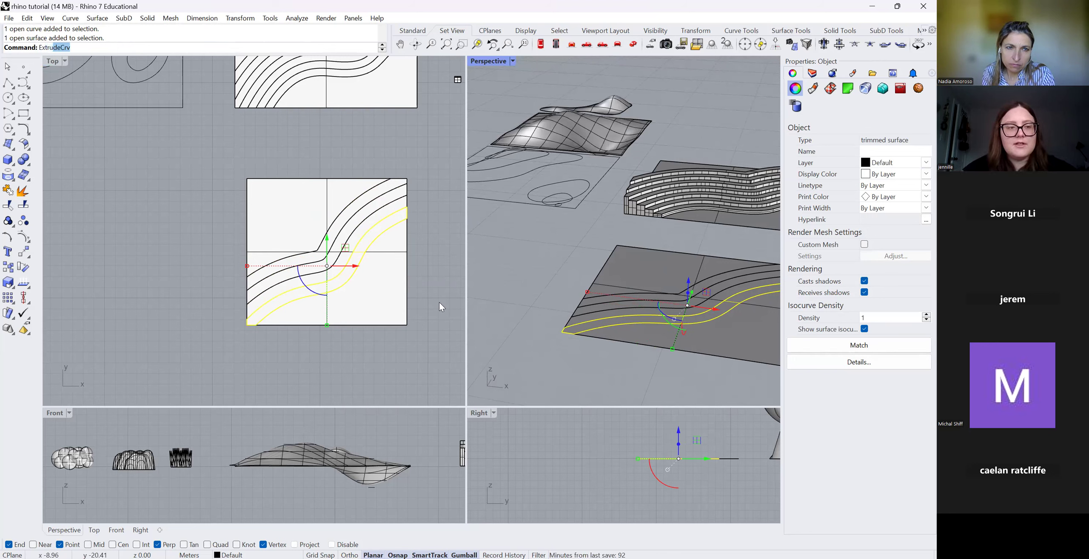
pyautogui.write('ude')
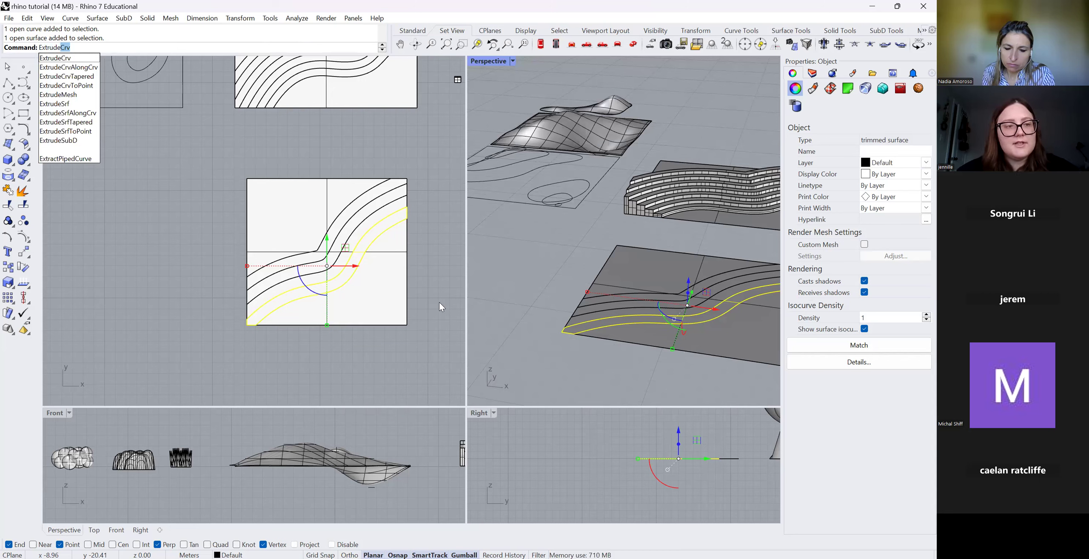
pyautogui.write('Srf')
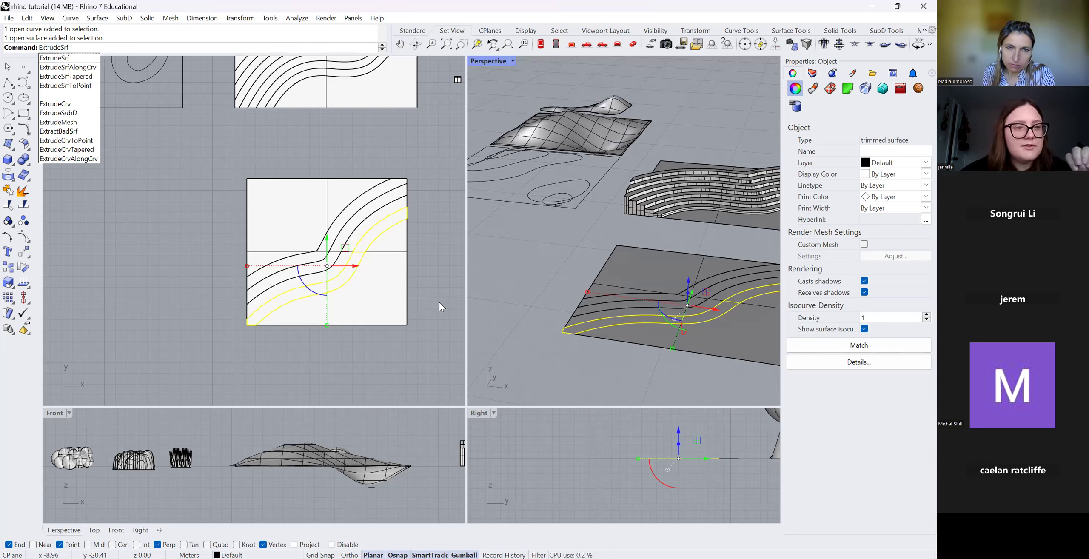
pyautogui.press('Return')
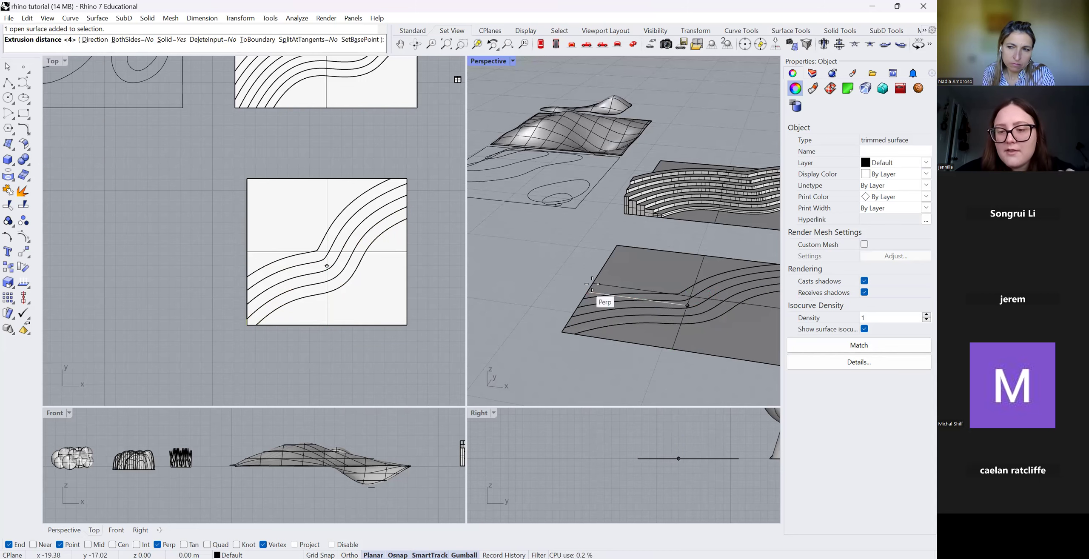
pyautogui.write('.5')
pyautogui.press('Return')
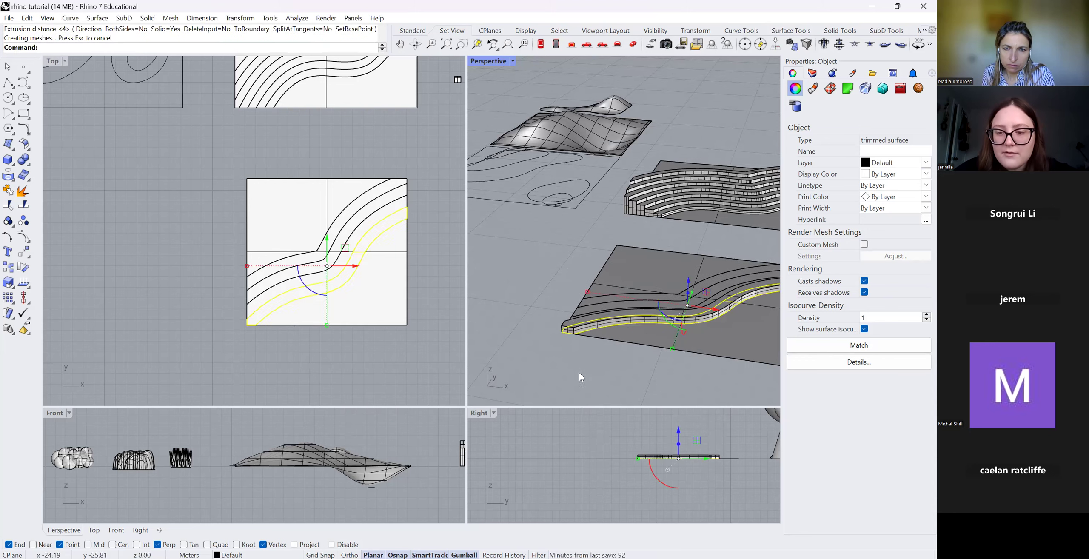
pyautogui.press('Escape')
# Extrude the curved strip directly behind the lowest step to a height of 1 with ExtrudeSrf.
pyautogui.scroll(3, 575, 325)
pyautogui.click(577, 325)
pyautogui.press('Escape')
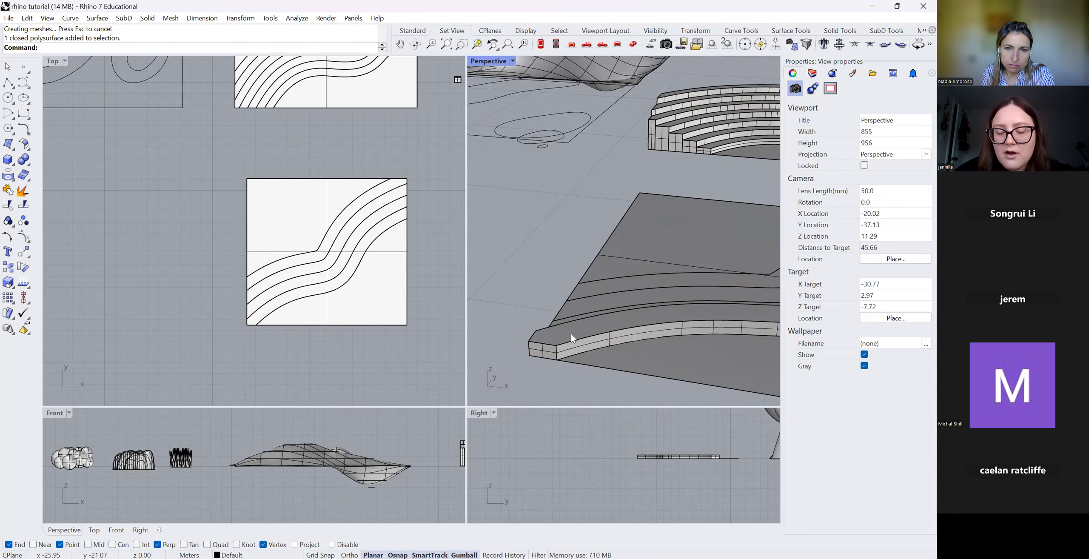
pyautogui.click(569, 318)
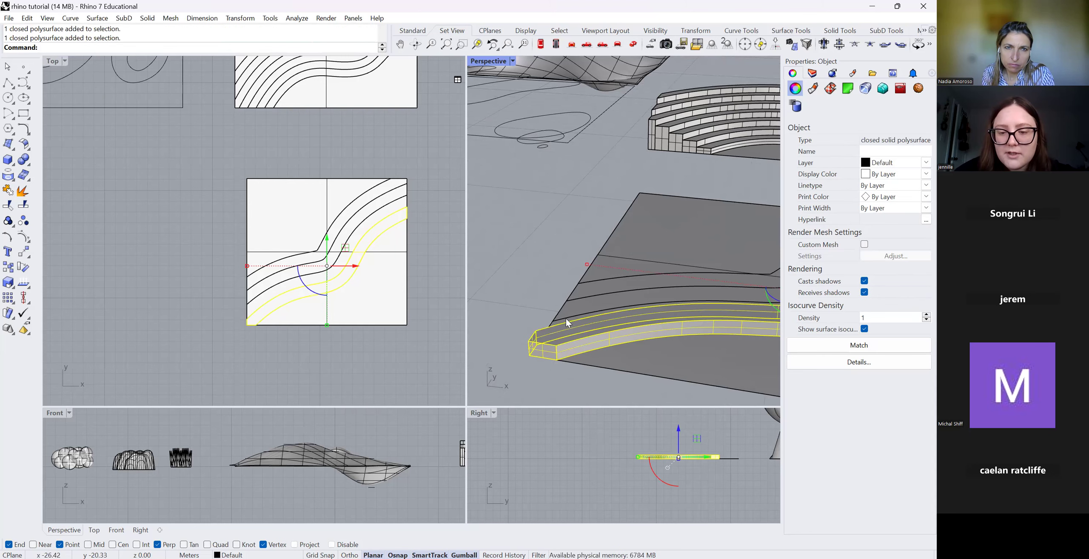
pyautogui.click(565, 317)
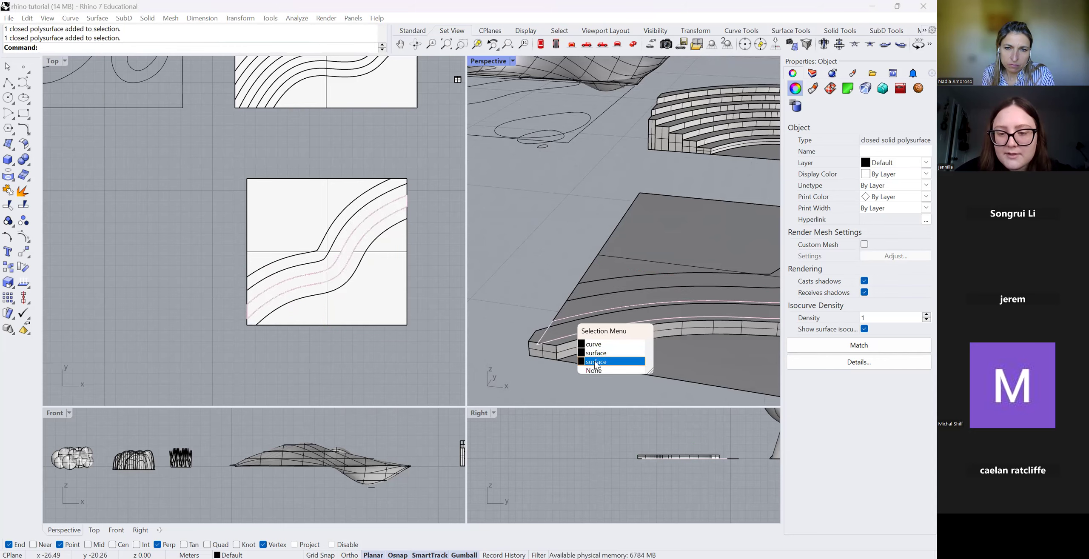
pyautogui.click(597, 362)
pyautogui.moveTo(482, 309); pyautogui.dragTo(659, 348, button='right')
pyautogui.write('ExtrudeSrf')
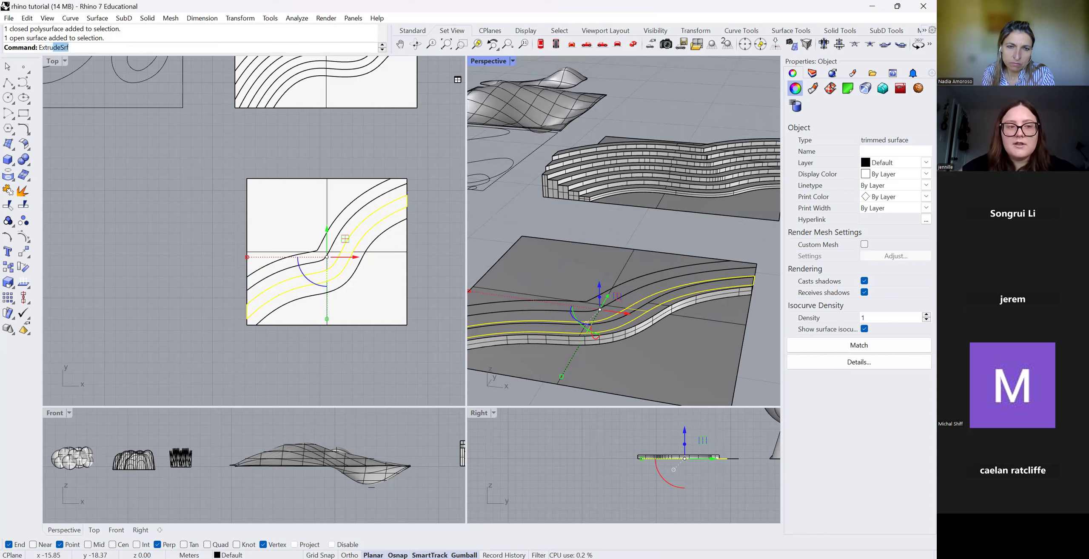
pyautogui.press('Return')
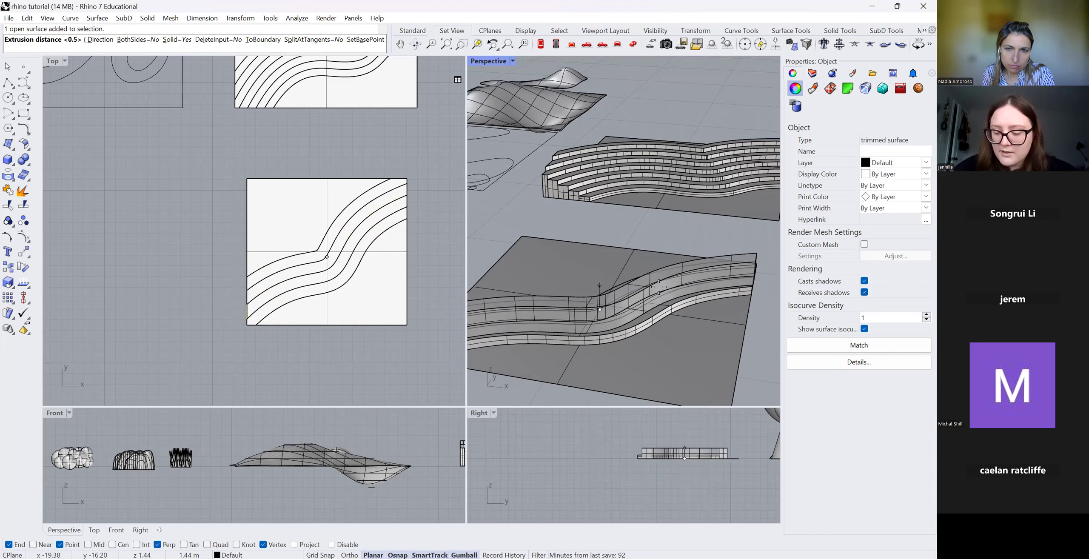
pyautogui.write('1')
pyautogui.press('Return')
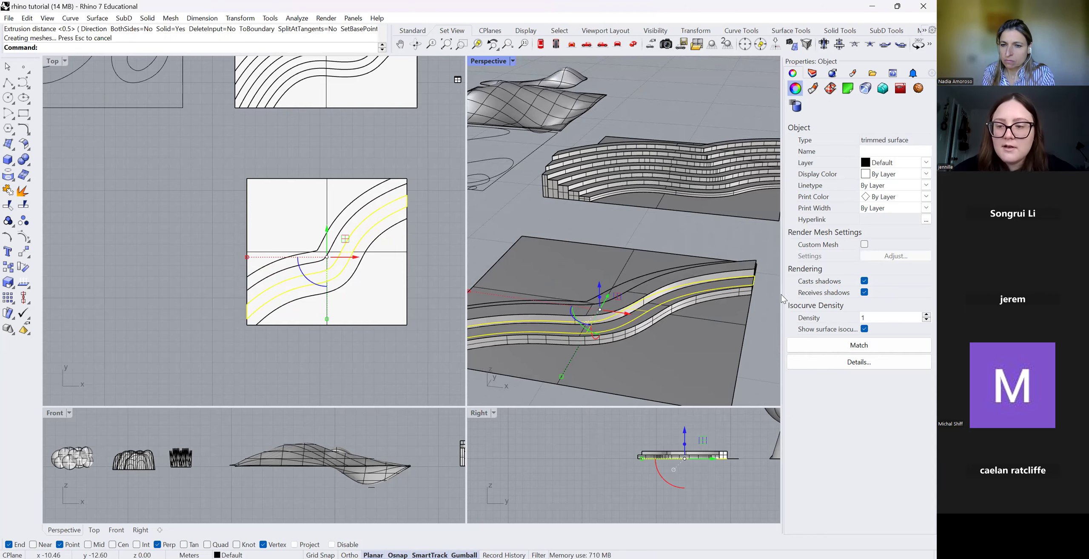
pyautogui.press('Escape')
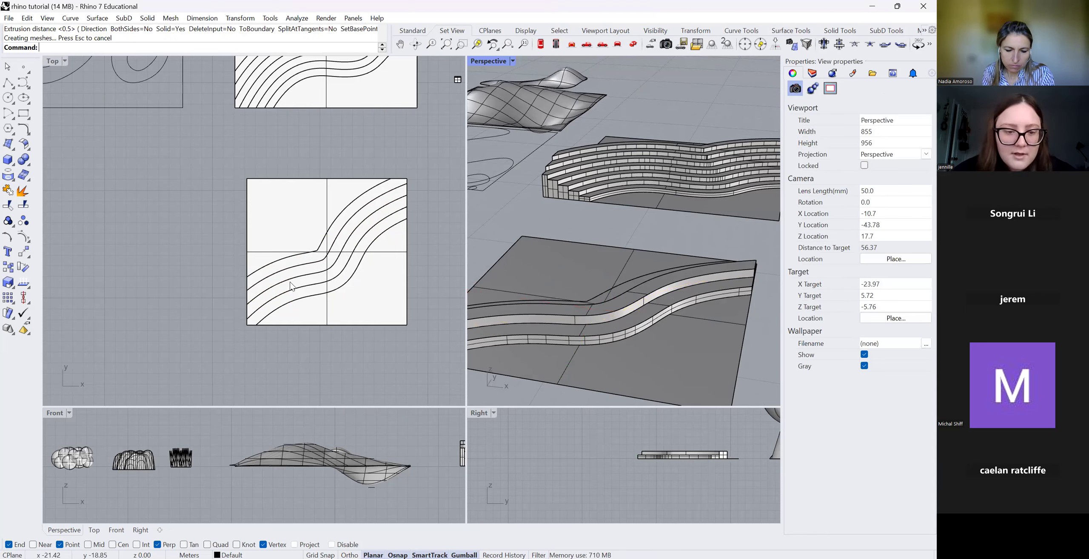
pyautogui.click(306, 272)
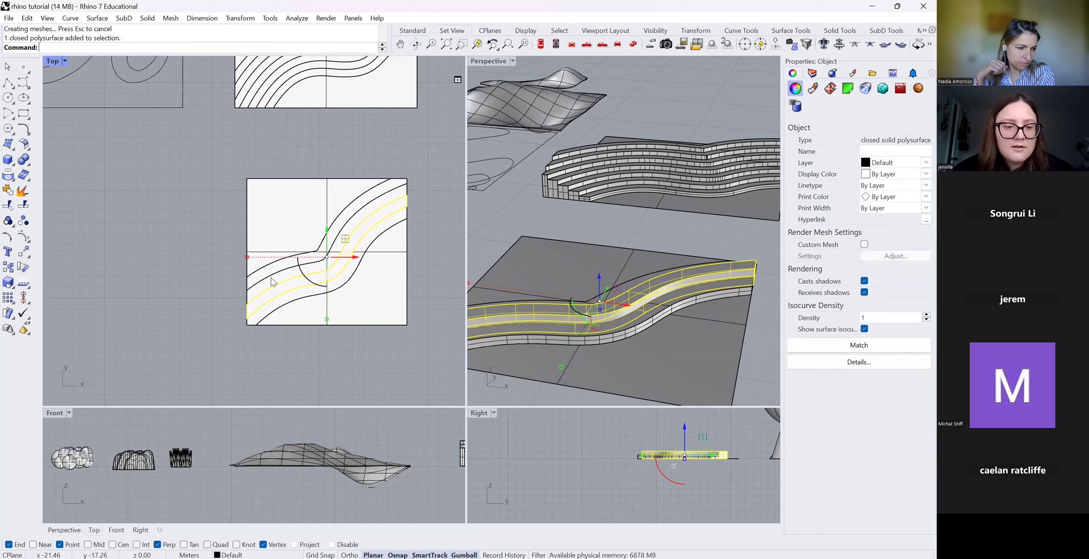
pyautogui.click(304, 275)
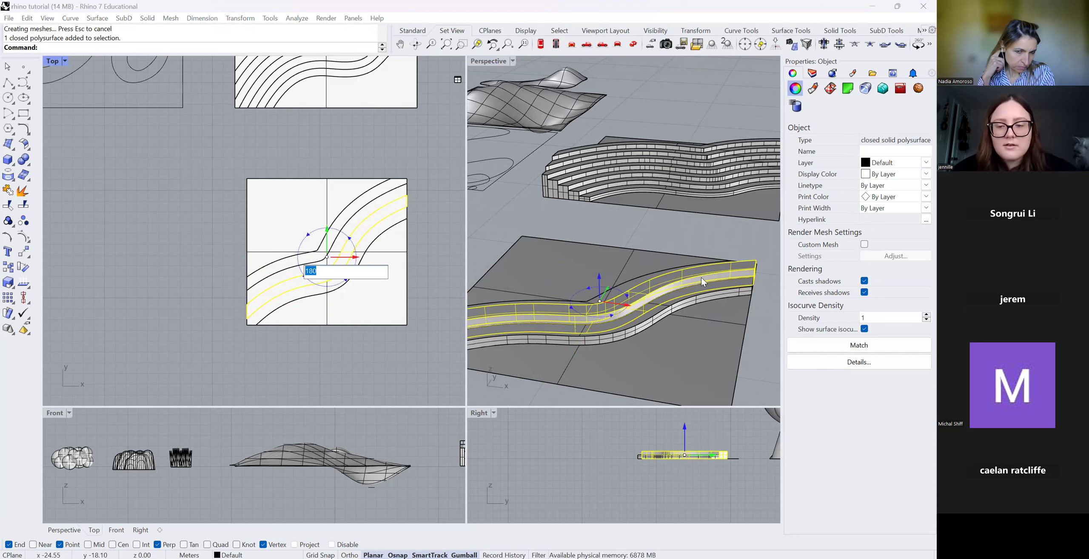
pyautogui.click(293, 272)
pyautogui.click(606, 279)
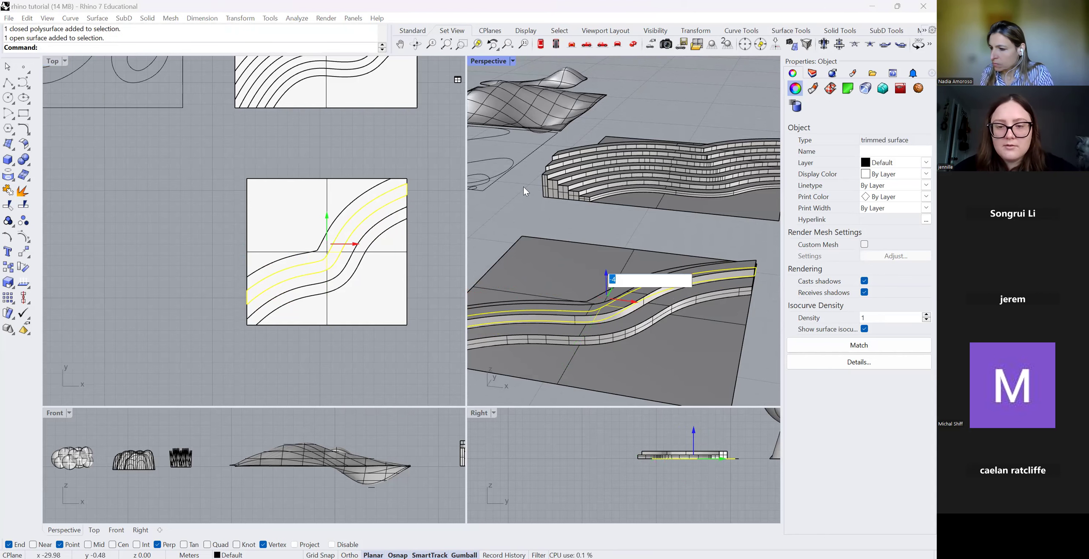
pyautogui.press('Escape')
pyautogui.press('Escape')
# Extrude the third curved strip, behind the 1 m step, to a height of 1.5 with ExtrudeSrf.
pyautogui.click(327, 268)
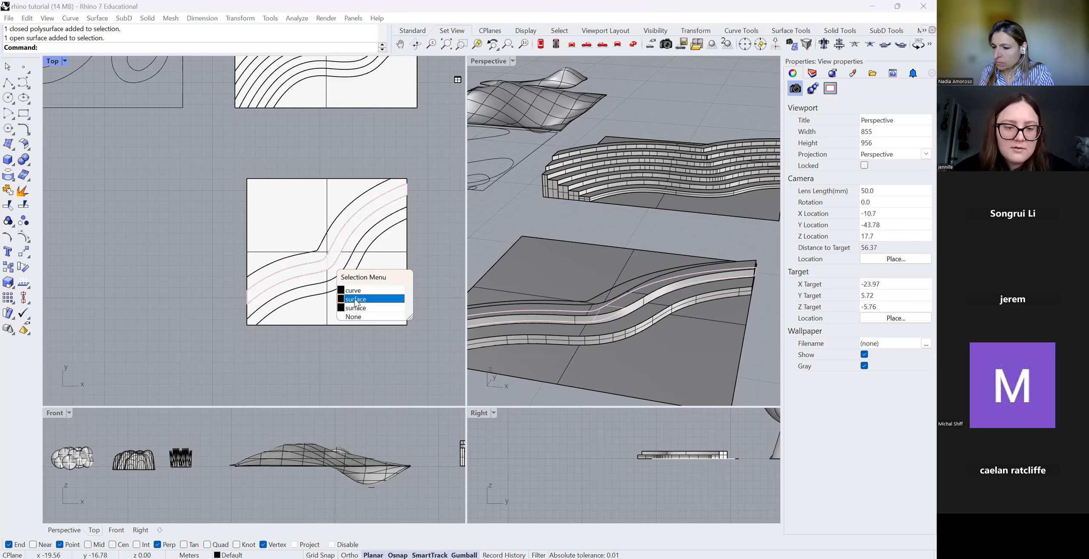
pyautogui.click(357, 303)
pyautogui.write('ex')
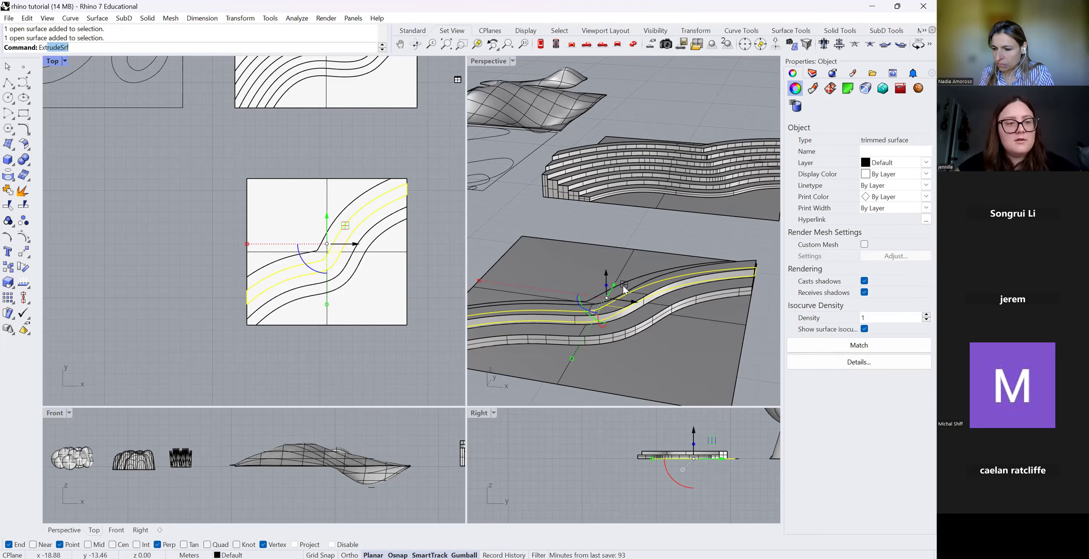
pyautogui.write('trude')
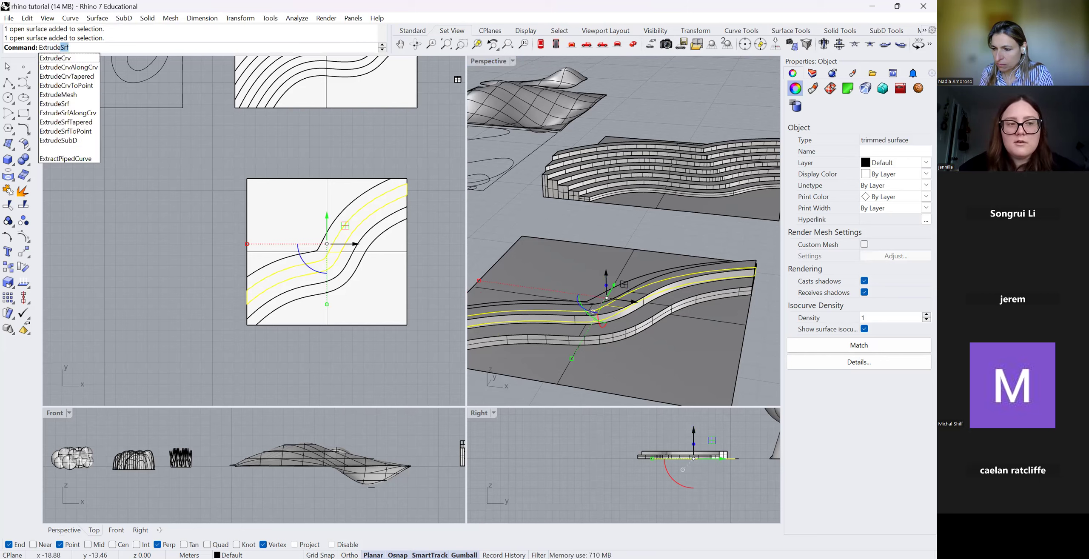
pyautogui.press('Return')
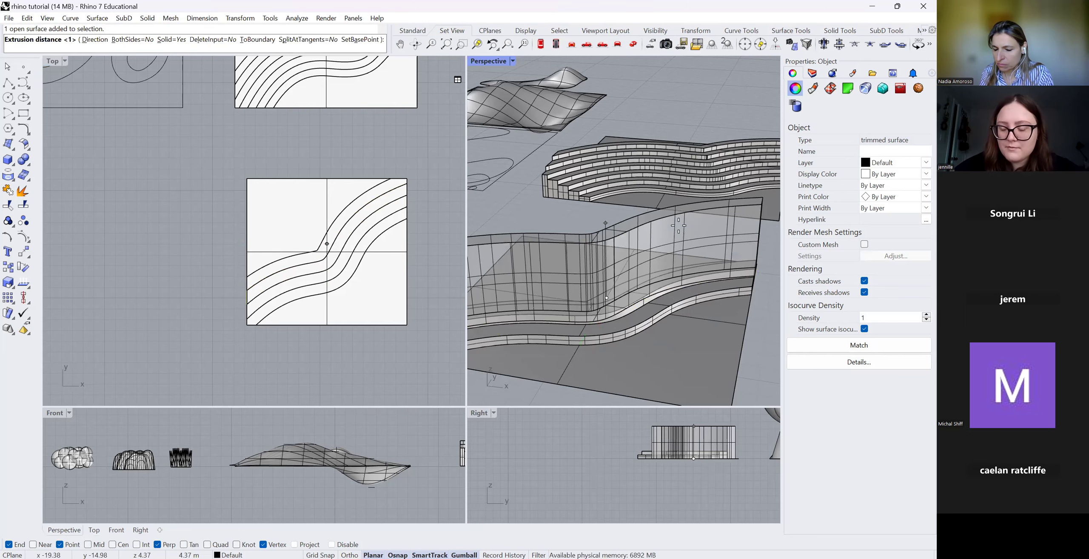
pyautogui.write('1.5')
pyautogui.press('Return')
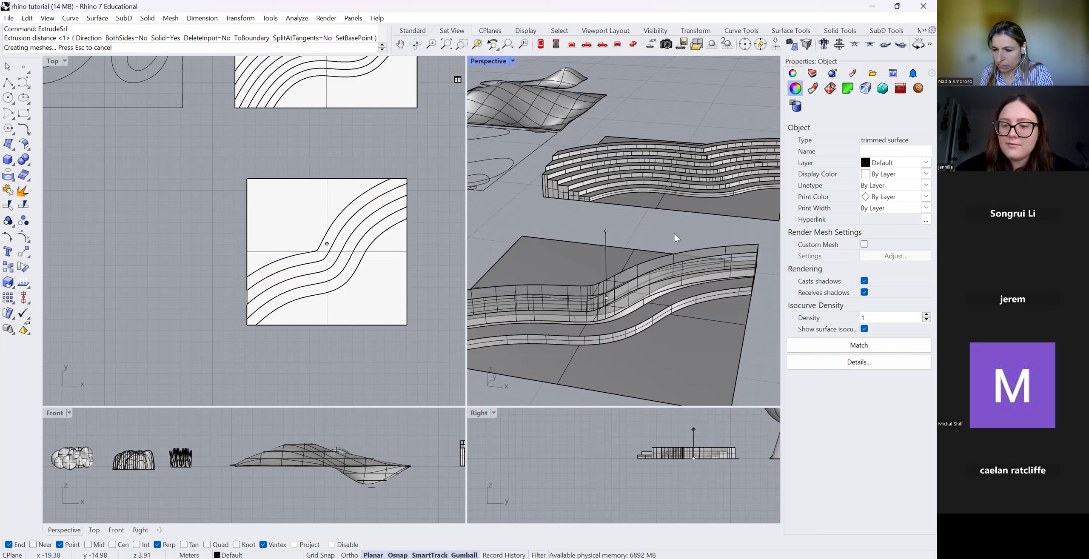
pyautogui.press('Escape')
# Extrude the fourth and rearmost curved strip to a height of 2 with ExtrudeSrf.
pyautogui.scroll(-3, 545, 297)
pyautogui.scroll(-8, 582, 279)
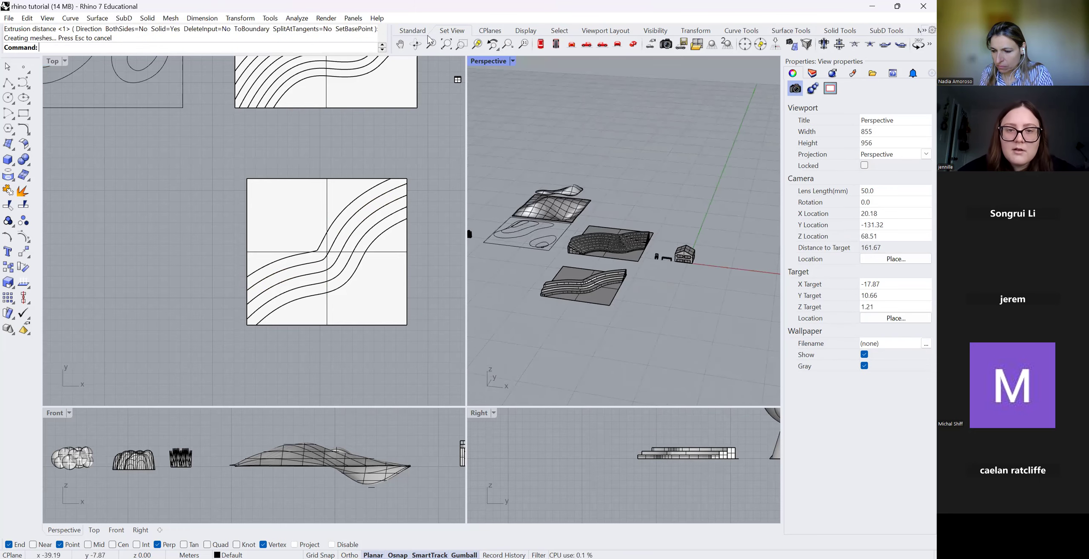
pyautogui.click(416, 44)
pyautogui.moveTo(565, 334); pyautogui.dragTo(636, 271)
pyautogui.press('Return')
pyautogui.scroll(5, 630, 267)
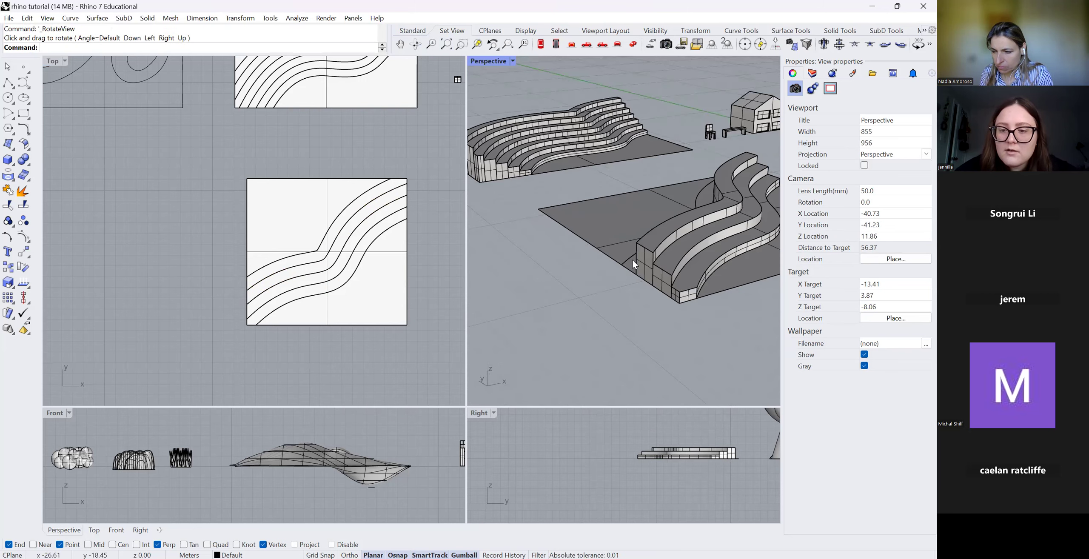
pyautogui.click(633, 267)
pyautogui.click(659, 295)
pyautogui.write('ExtrudeSrf')
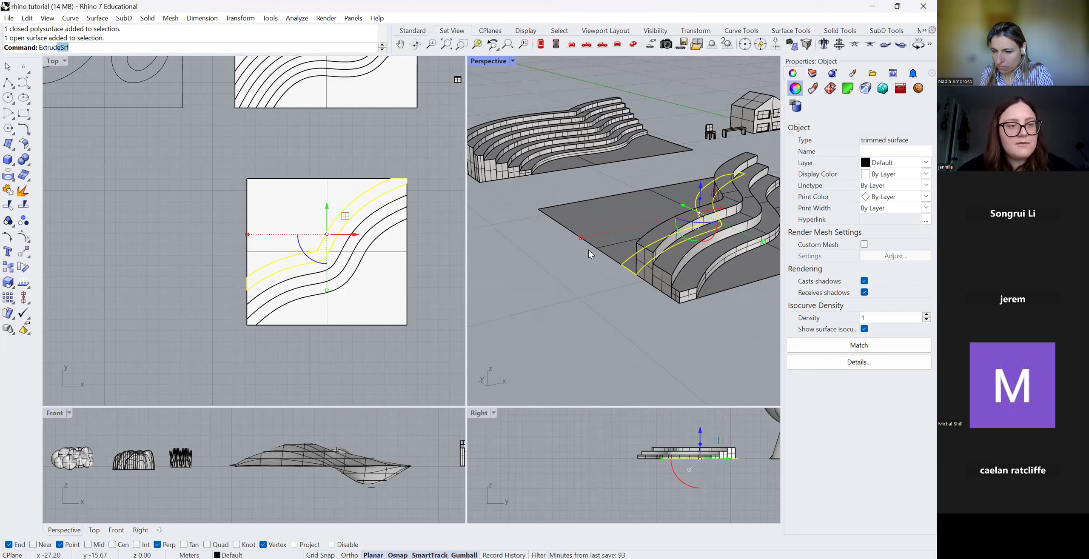
pyautogui.press('Return')
pyautogui.write('2')
pyautogui.press('Return')
pyautogui.scroll(-3, 637, 288)
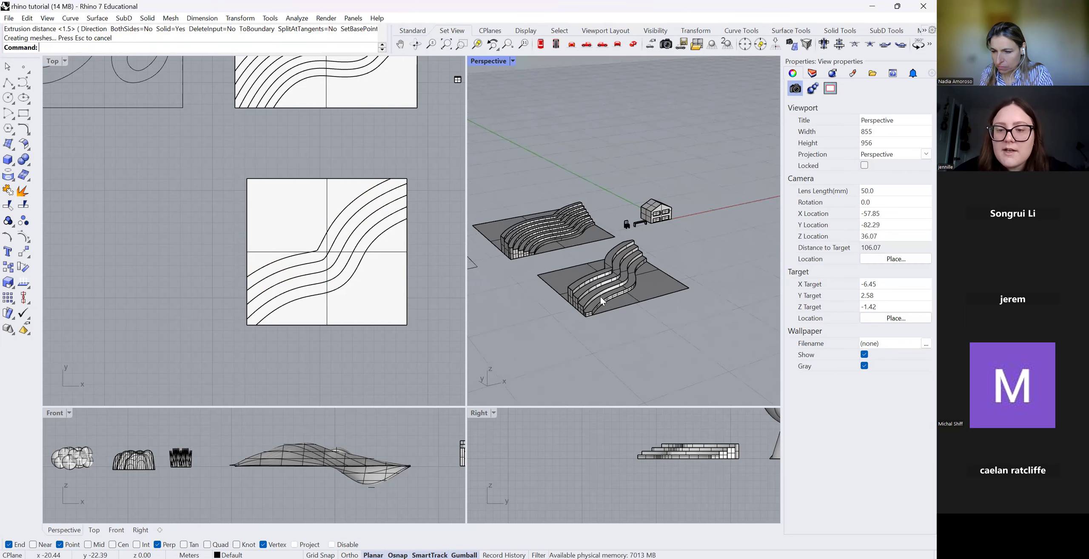
# Try deleting the flat surface piece behind the tallest step, and undo the deletion.
pyautogui.scroll(3, 601, 296)
pyautogui.click(554, 237)
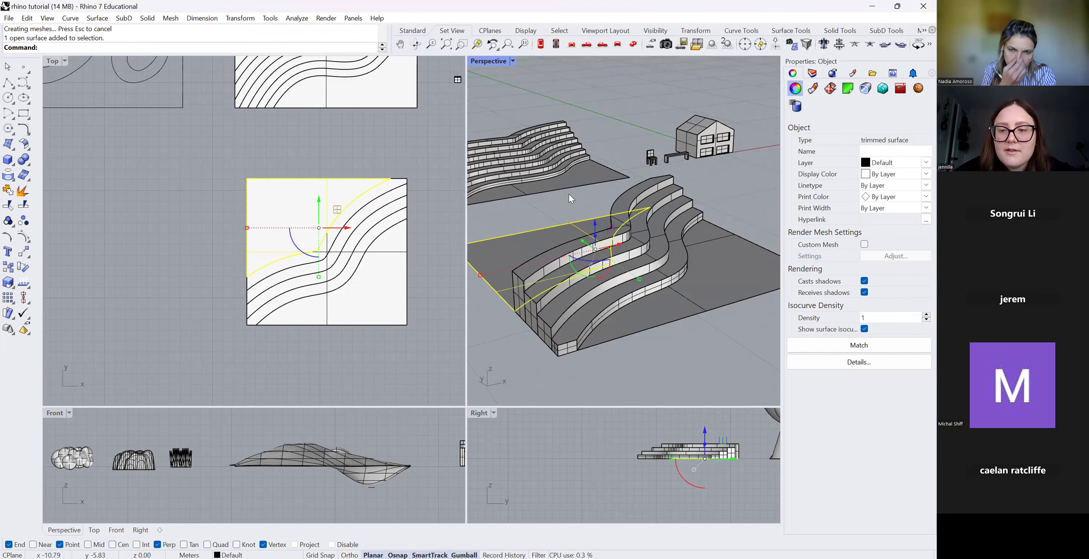
pyautogui.scroll(-1, 678, 264)
pyautogui.scroll(3, 553, 251)
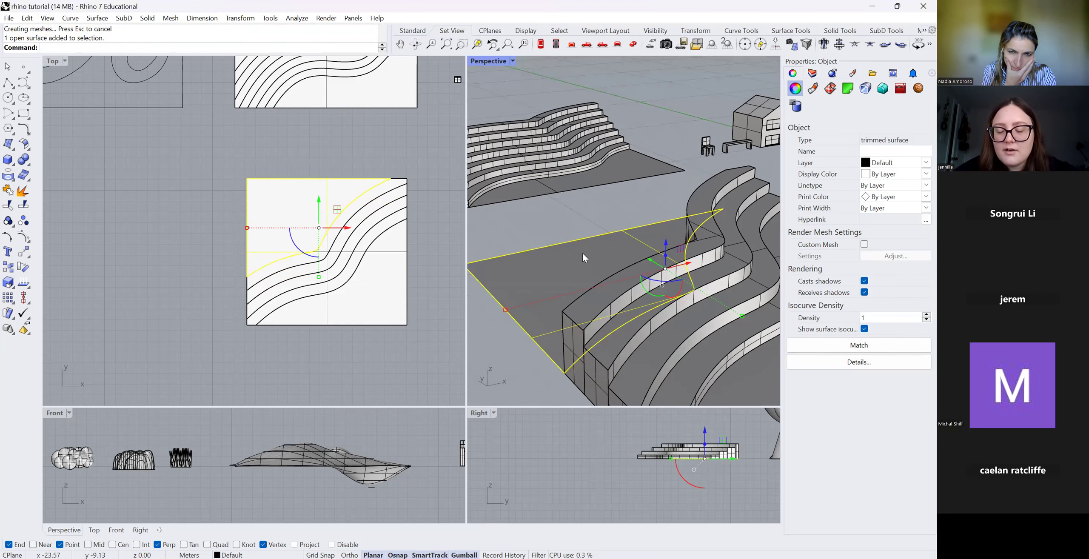
pyautogui.scroll(-4, 583, 257)
pyautogui.press('Delete')
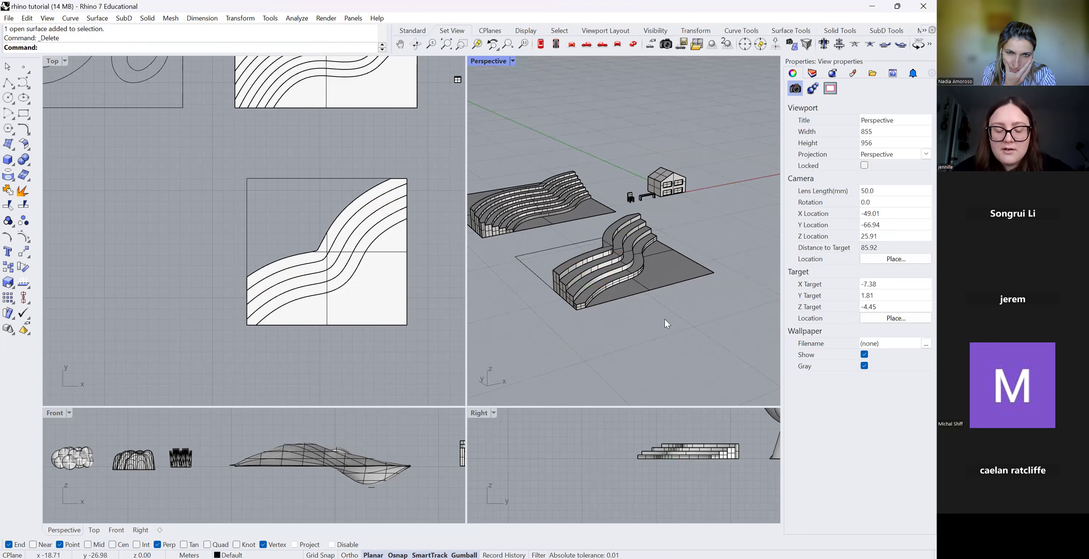
pyautogui.hotkey('ctrl', 'z')
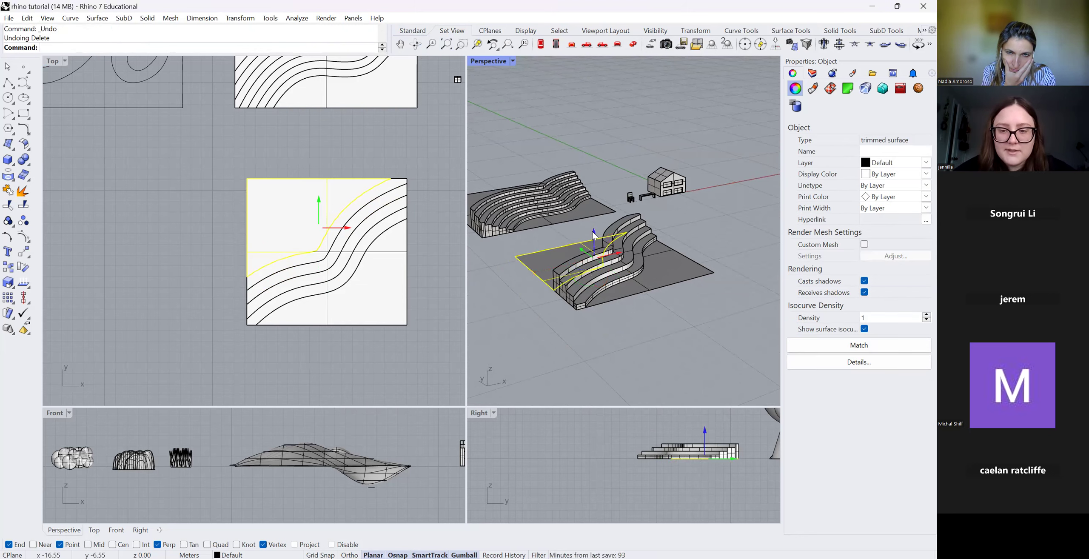
# Extrude the large flat piece behind the tallest step into a raised platform with ExtrudeSrf.
pyautogui.click(669, 327)
pyautogui.click(561, 252)
pyautogui.click(622, 332)
pyautogui.click(557, 254)
pyautogui.write('ExtrudeSrf')
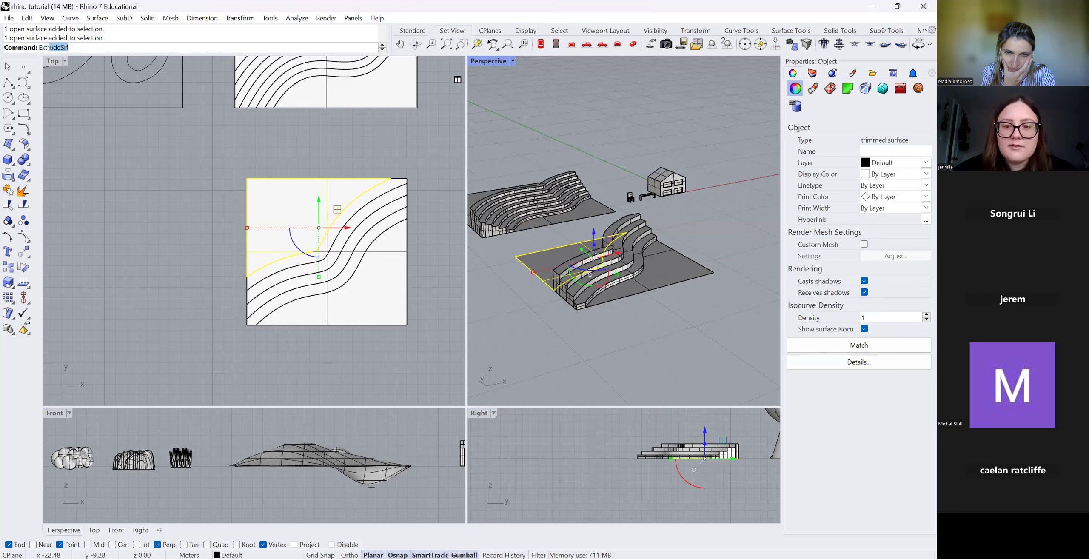
pyautogui.press('Return')
pyautogui.click(587, 233)
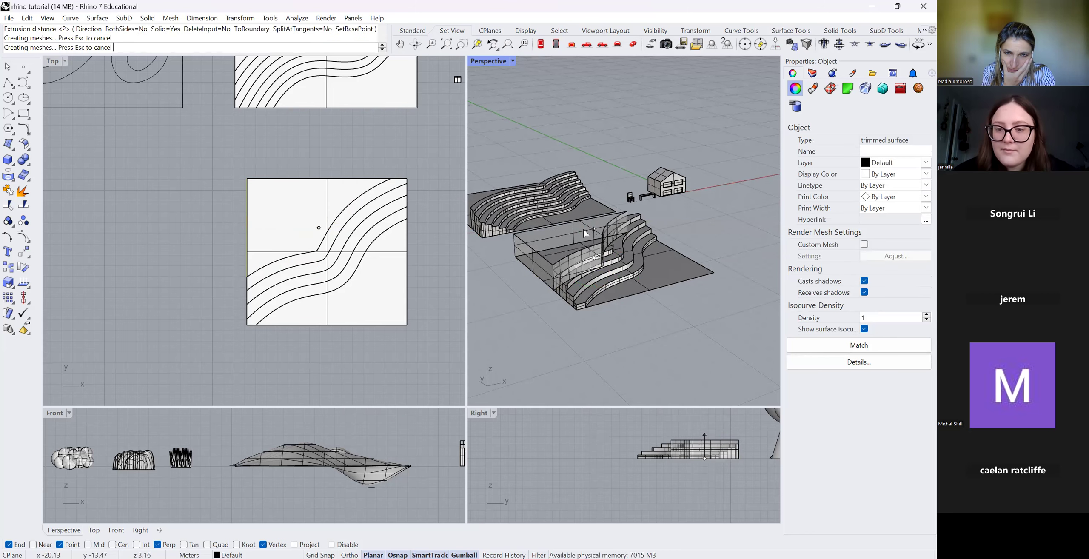
pyautogui.click(500, 334)
pyautogui.scroll(-5, 592, 276)
pyautogui.scroll(7, 587, 258)
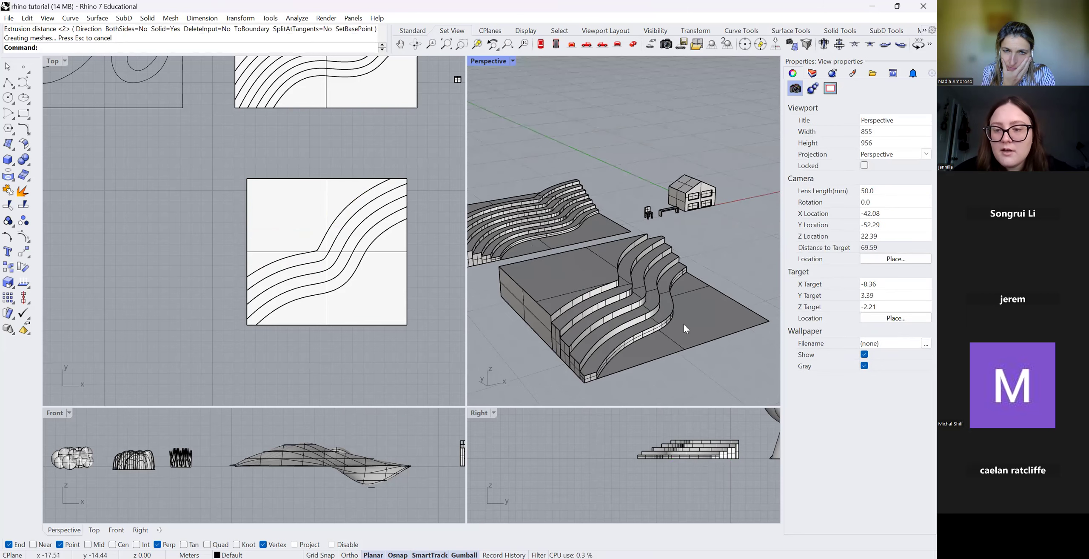
# Delete the flat surface piece in front of the lowest step.
pyautogui.click(684, 325)
pyautogui.press('Delete')
pyautogui.scroll(-3, 624, 306)
pyautogui.scroll(3, 599, 305)
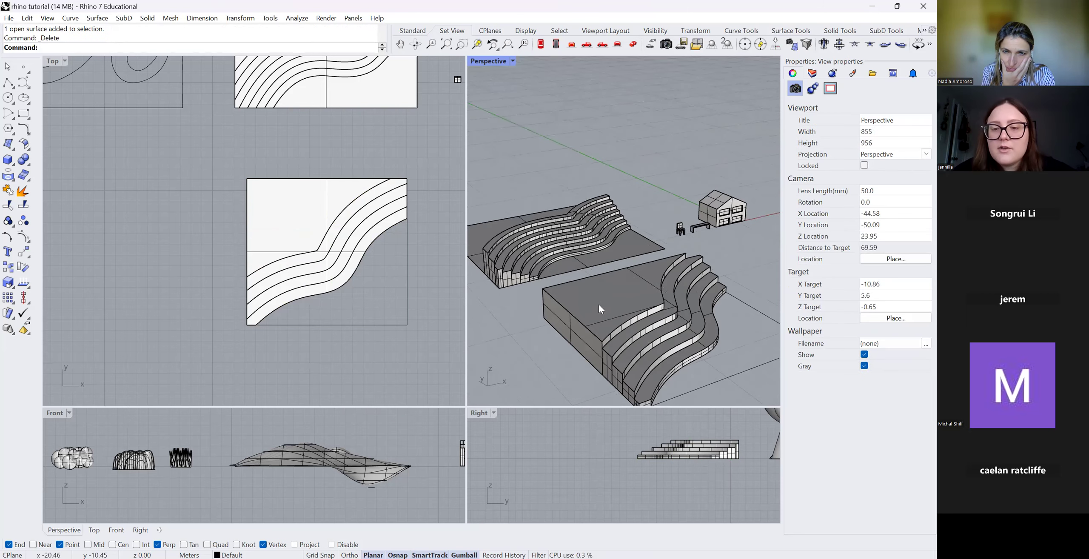
# Examine the terraced steps and the neighbouring landscape, chair, bench and house models in the Perspective view from different distances and angles.
pyautogui.scroll(-4, 599, 304)
pyautogui.scroll(1, 647, 319)
pyautogui.scroll(-2, 536, 297)
pyautogui.scroll(5, 526, 293)
pyautogui.scroll(-6, 542, 315)
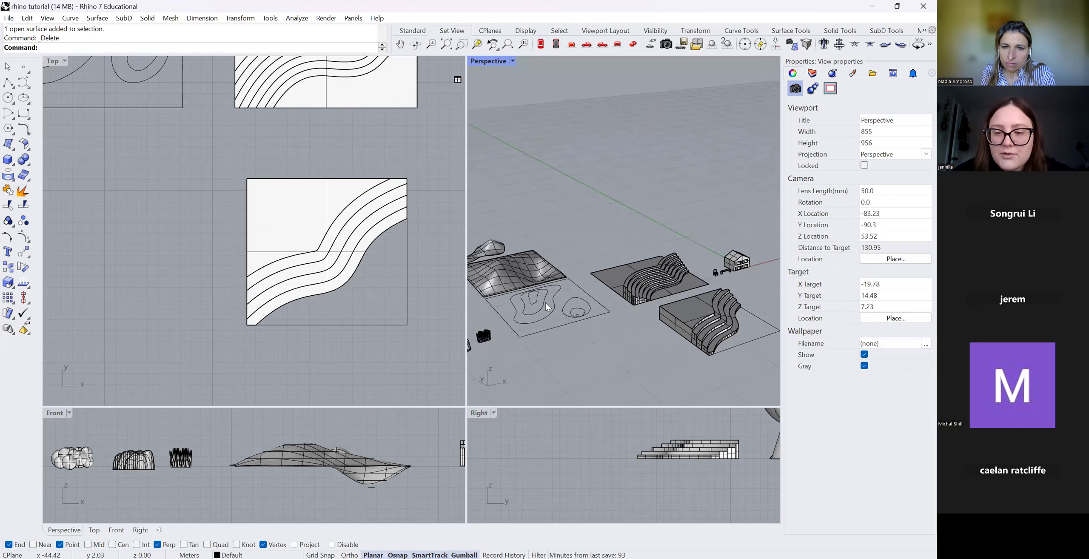
pyautogui.scroll(6, 700, 323)
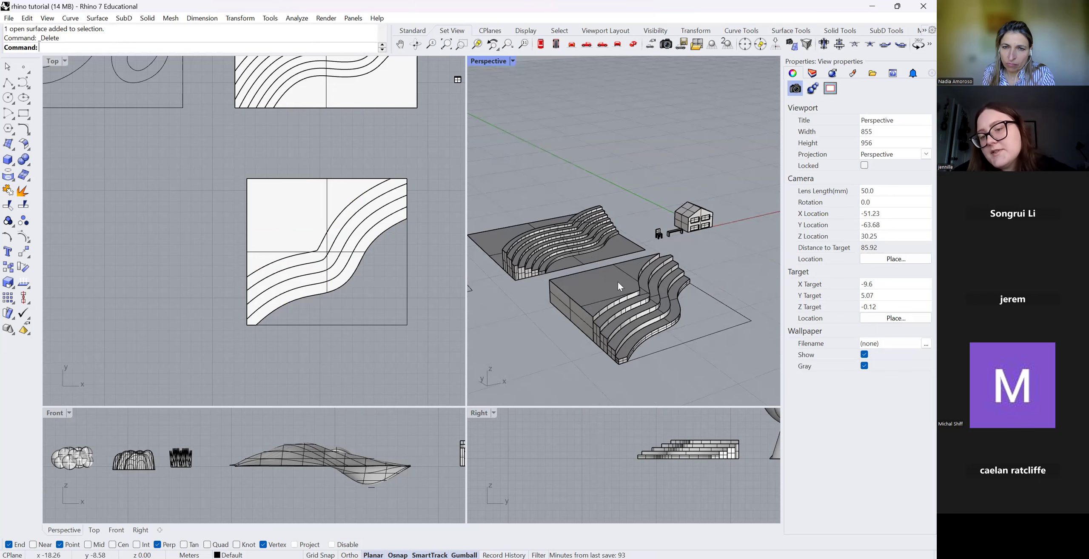
pyautogui.scroll(-2, 613, 339)
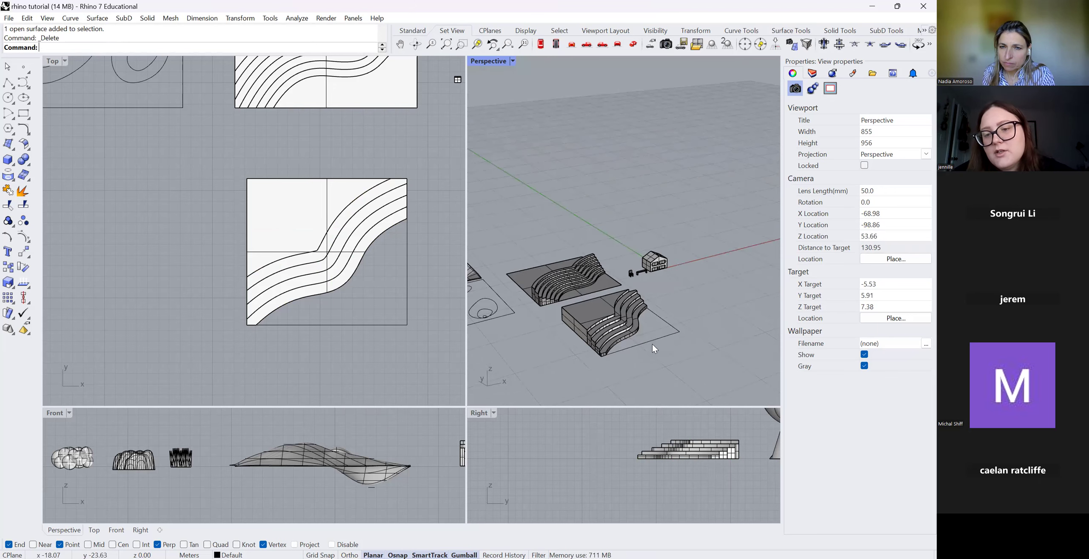
pyautogui.click(676, 333)
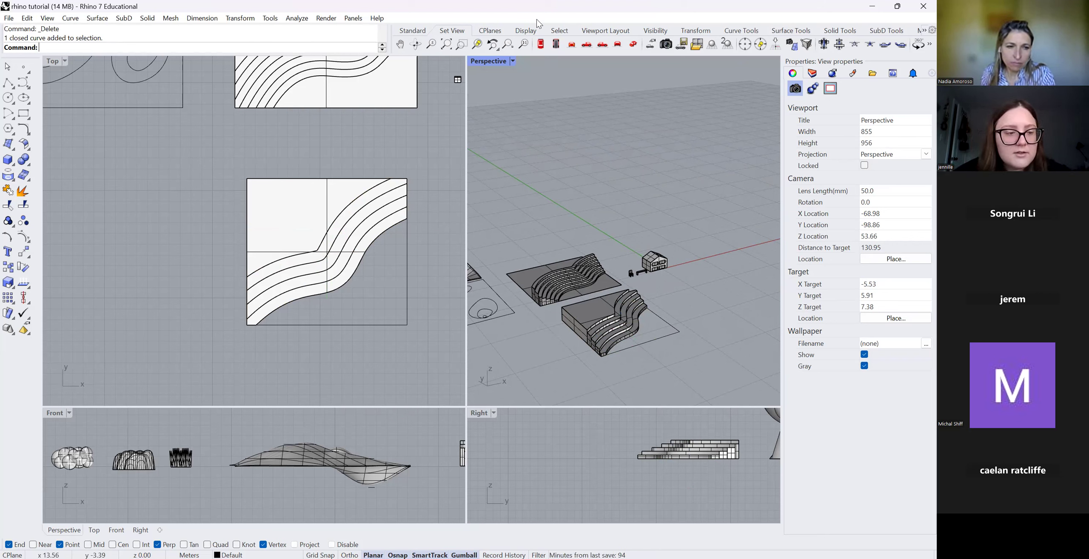
pyautogui.scroll(-5, 621, 271)
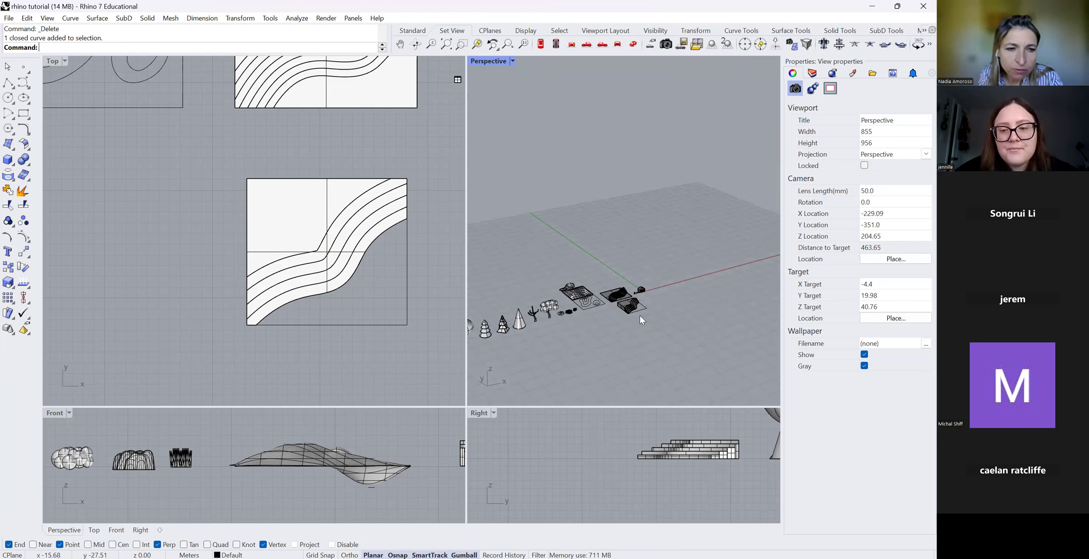
pyautogui.scroll(8, 642, 320)
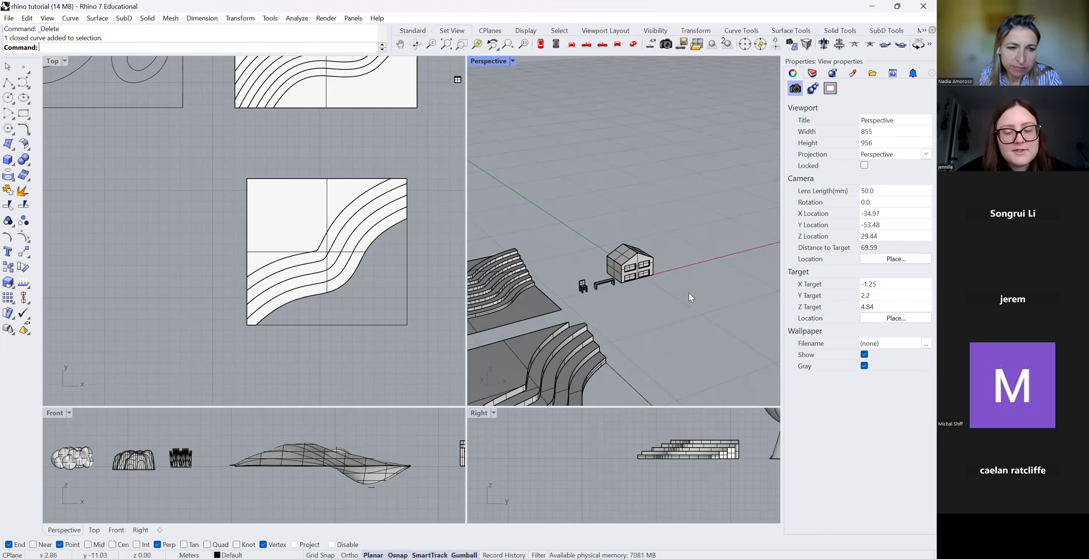
pyautogui.scroll(-5, 690, 294)
pyautogui.scroll(6, 637, 391)
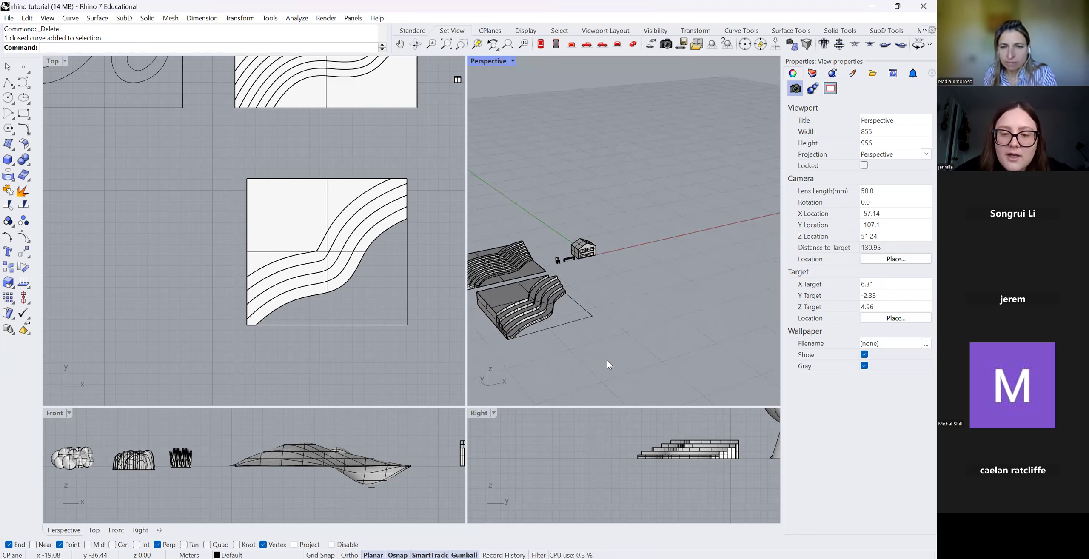
pyautogui.scroll(-6, 634, 376)
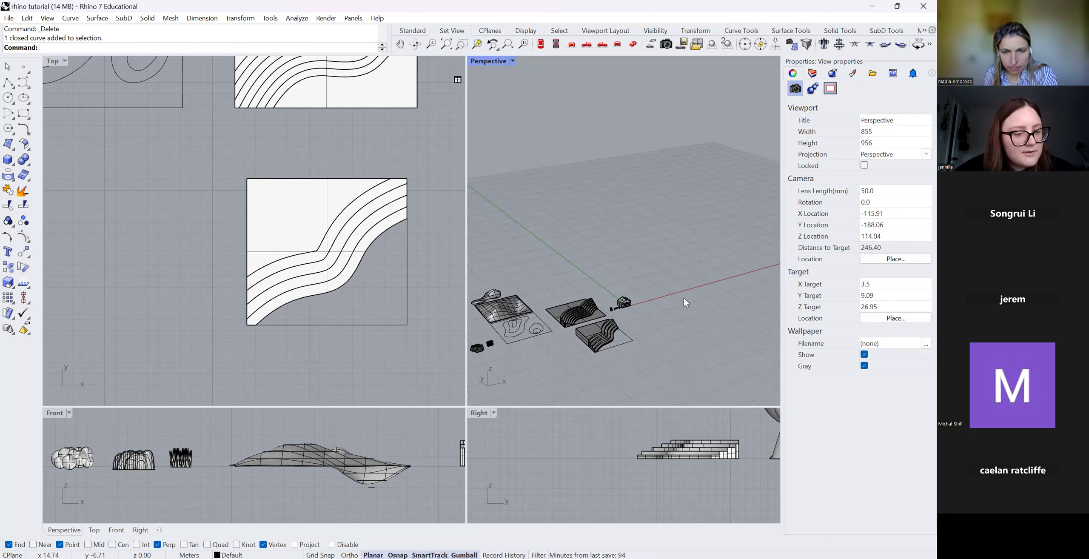
pyautogui.scroll(5, 636, 345)
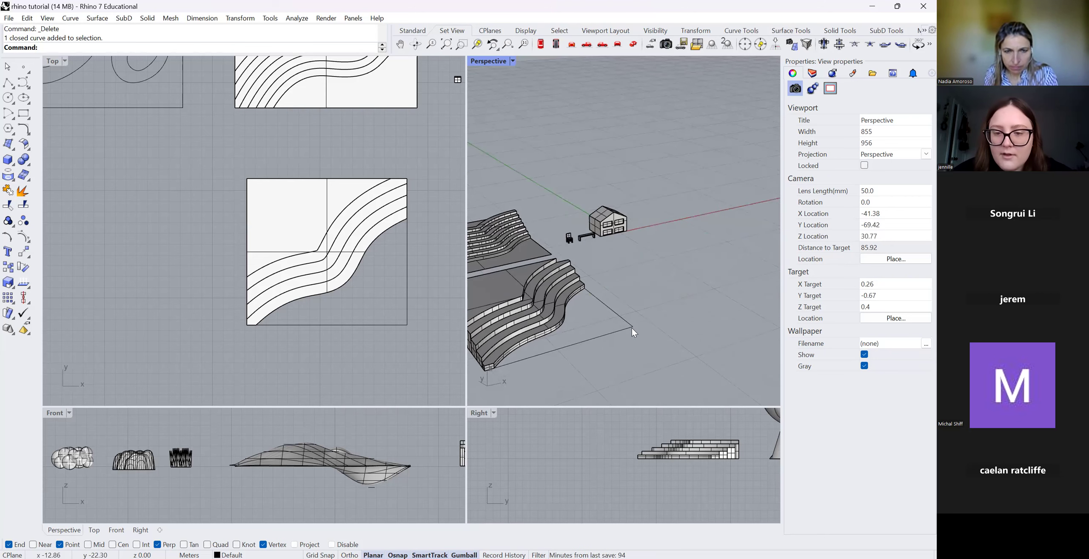
pyautogui.scroll(9, 544, 275)
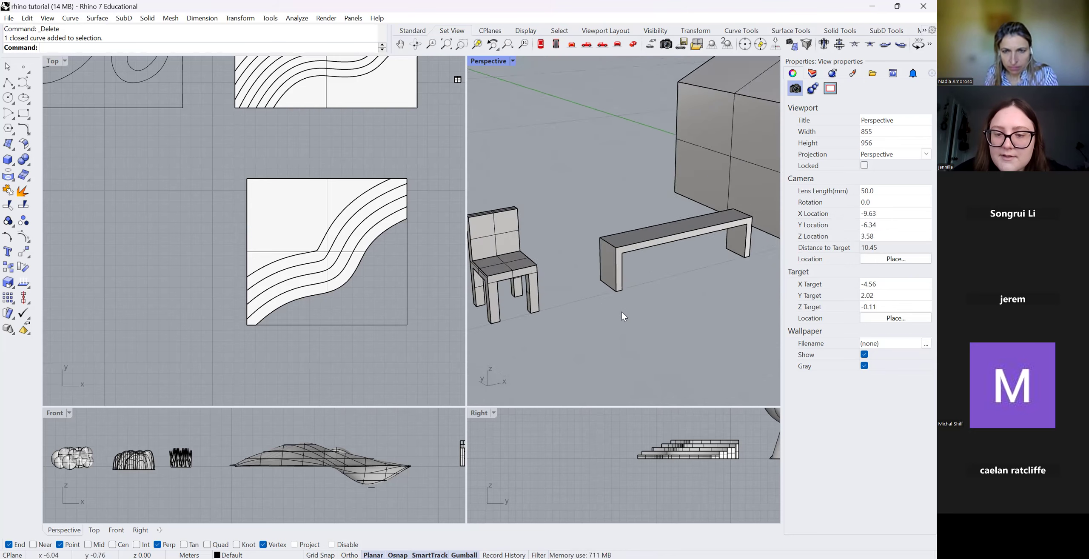
pyautogui.scroll(-2, 597, 270)
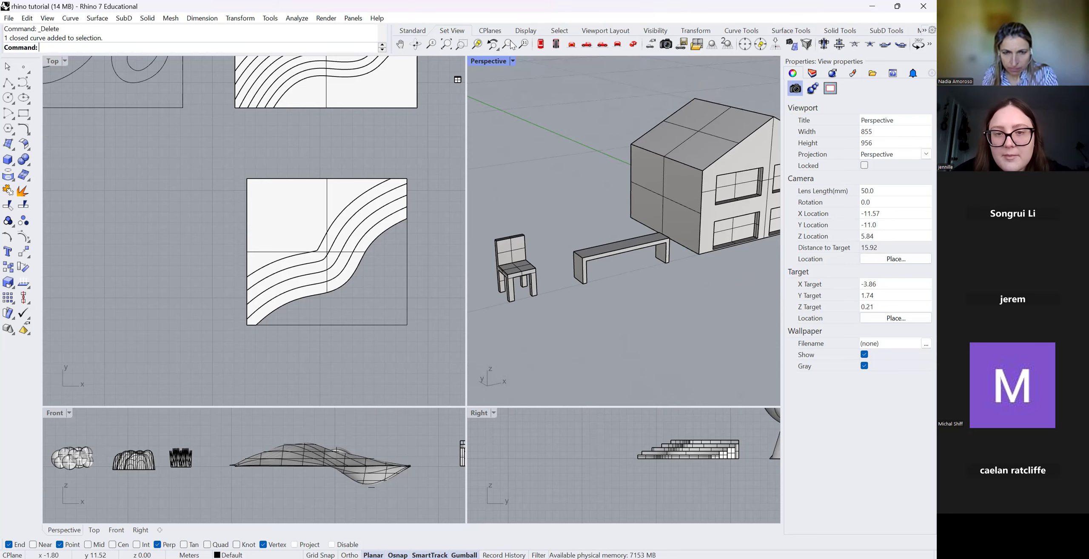
pyautogui.click(494, 44)
pyautogui.moveTo(627, 308); pyautogui.dragTo(651, 294)
pyautogui.scroll(-10, 579, 254)
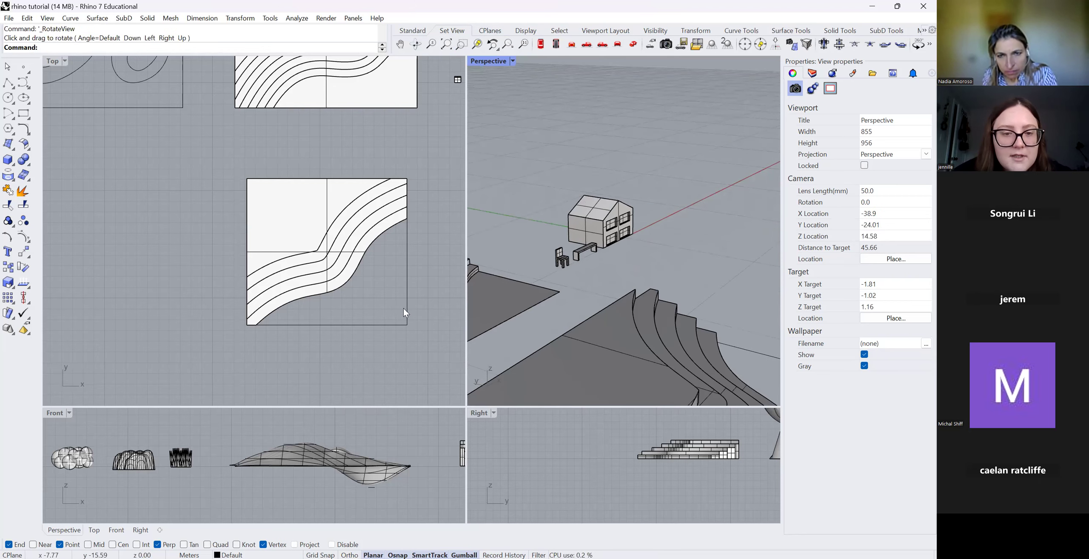
# Delete the entire second terraced-steps model, including its curves, surfaces and solids, in the Top view.
pyautogui.scroll(-4, 348, 238)
pyautogui.moveTo(458, 277); pyautogui.dragTo(289, 200)
pyautogui.press('Delete')
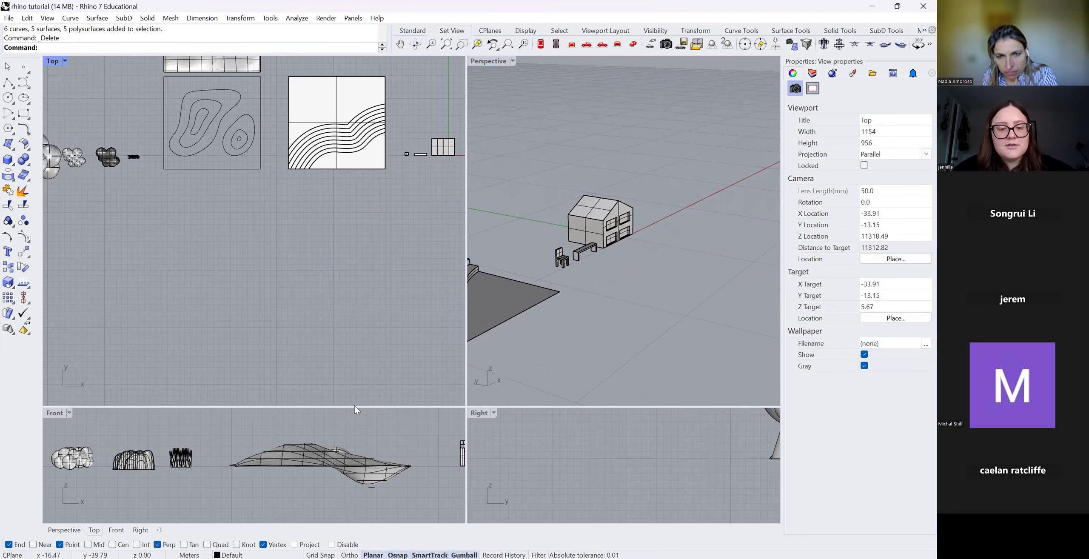
# Rotate the chair in the Top view, undoing a 45-degree attempt, so its side profile faces the Front view.
pyautogui.scroll(-6, 316, 437)
pyautogui.scroll(-5, 311, 458)
pyautogui.scroll(-8, 386, 470)
pyautogui.scroll(-1, 357, 464)
pyautogui.scroll(9, 374, 471)
pyautogui.scroll(8, 383, 449)
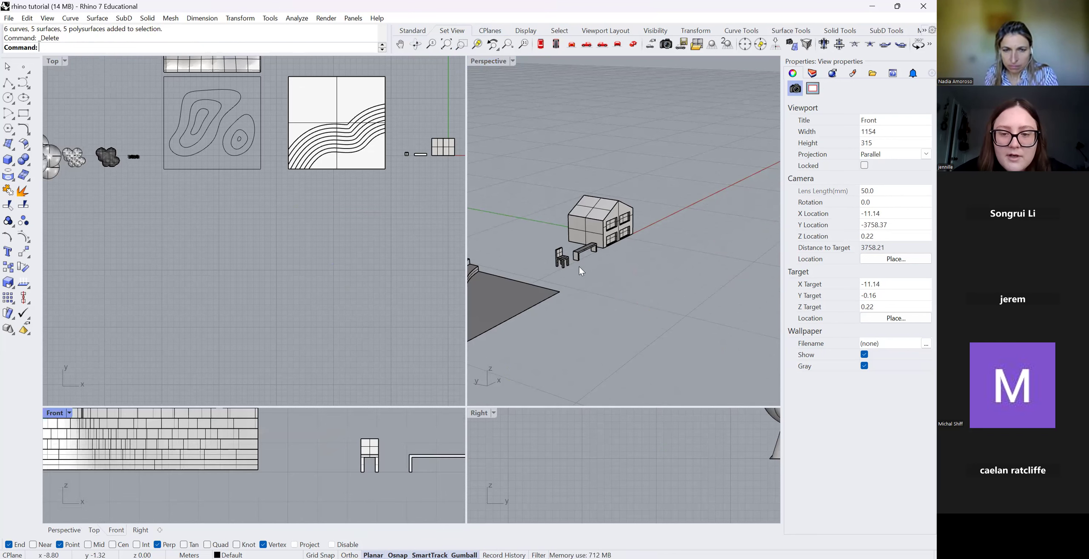
pyautogui.scroll(3, 582, 271)
pyautogui.moveTo(529, 212); pyautogui.dragTo(566, 272)
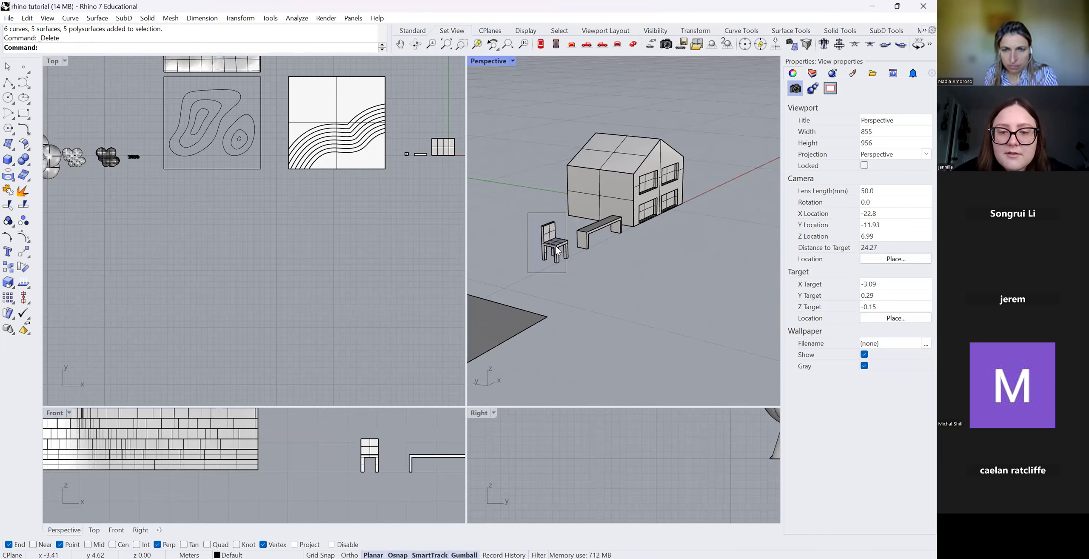
pyautogui.scroll(5, 435, 157)
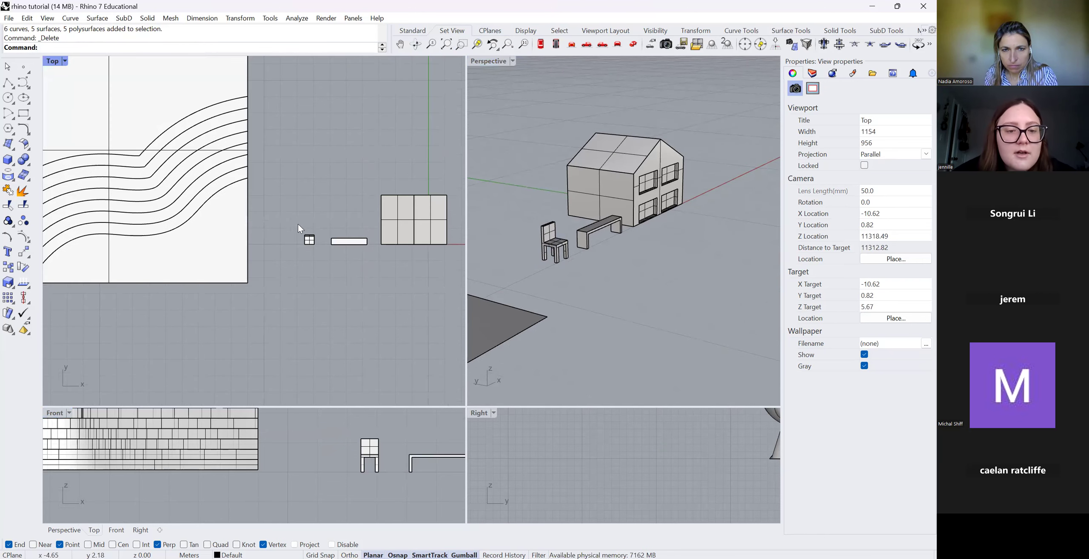
pyautogui.click(309, 240)
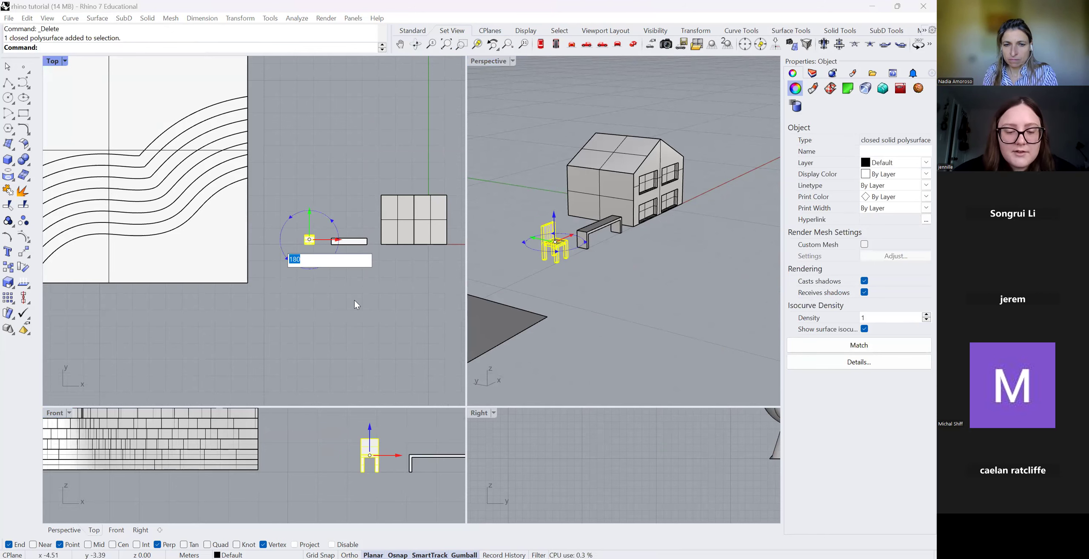
pyautogui.write('45')
pyautogui.press('Return')
pyautogui.hotkey('ctrl', 'z')
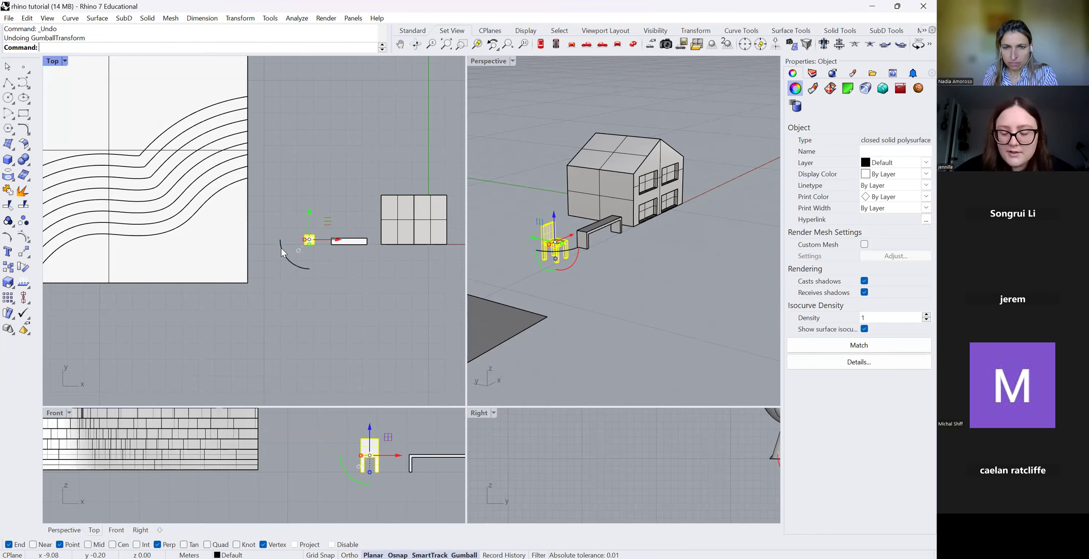
pyautogui.click(365, 474)
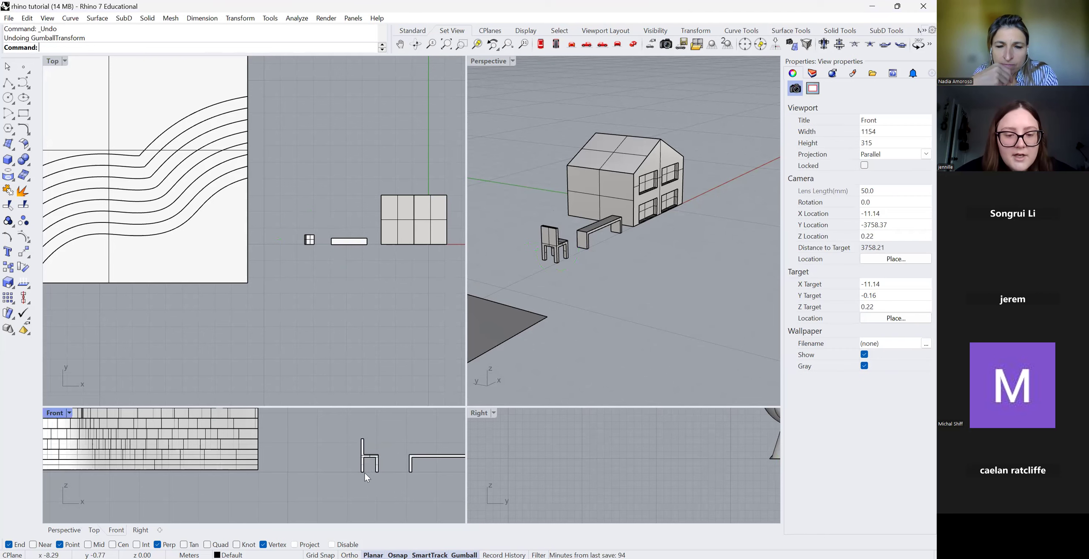
# Start a polyline beside the chair in the Front view with Ortho on, making its first segment .75 m long and vertical.
pyautogui.scroll(3, 364, 474)
pyautogui.scroll(3, 610, 233)
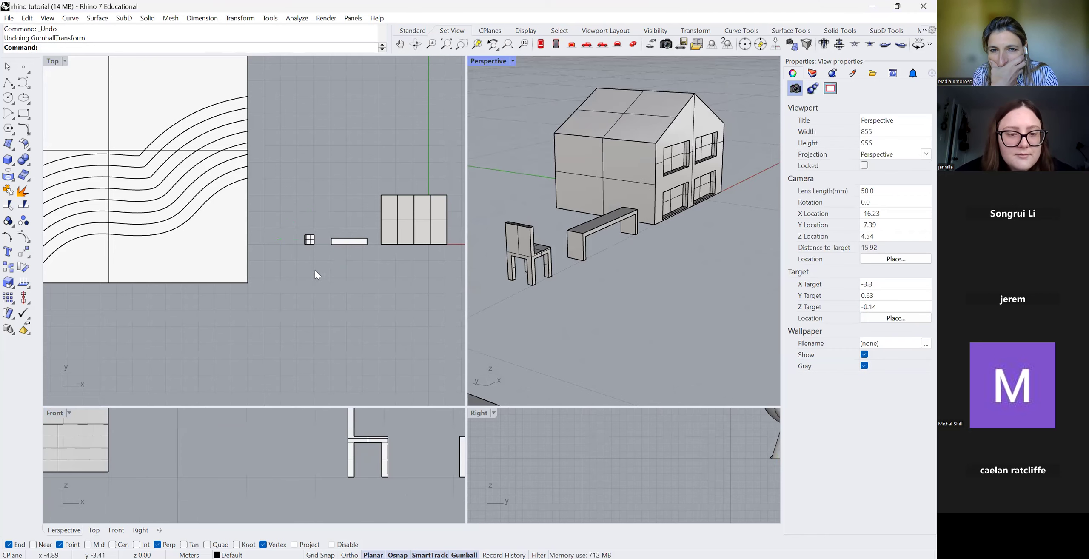
pyautogui.scroll(-3, 362, 443)
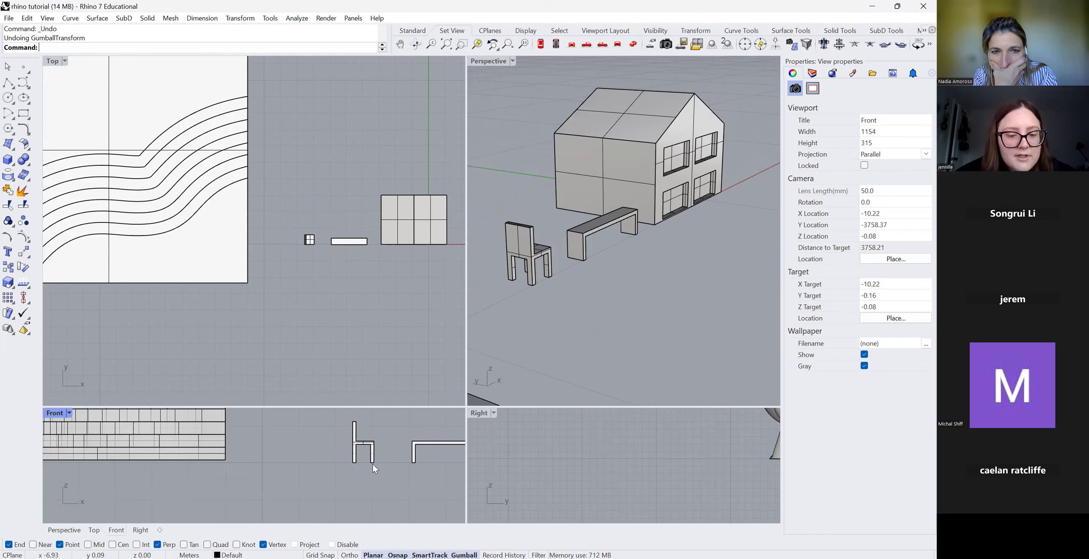
pyautogui.click(14, 89)
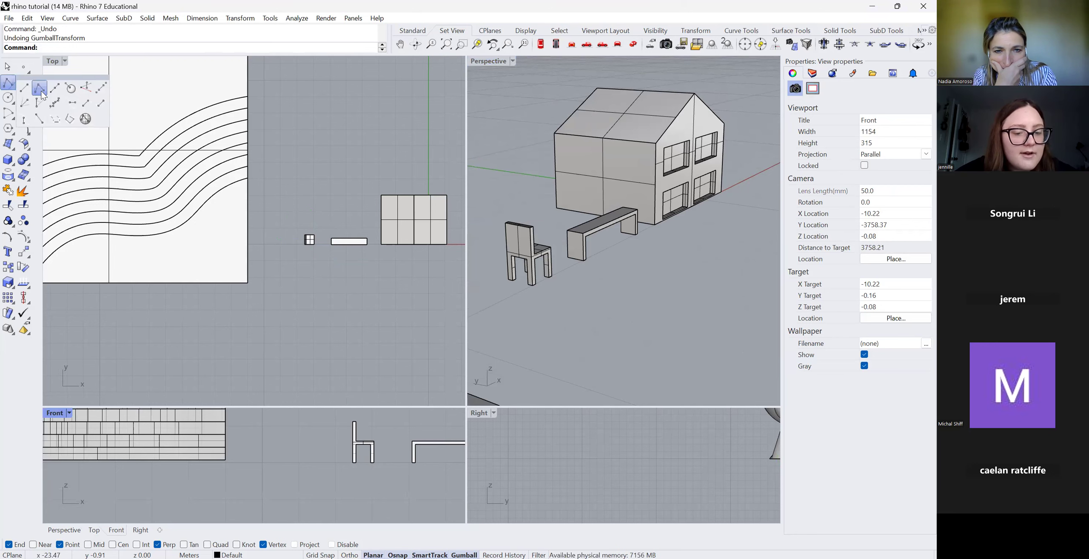
pyautogui.click(41, 90)
pyautogui.scroll(2, 264, 470)
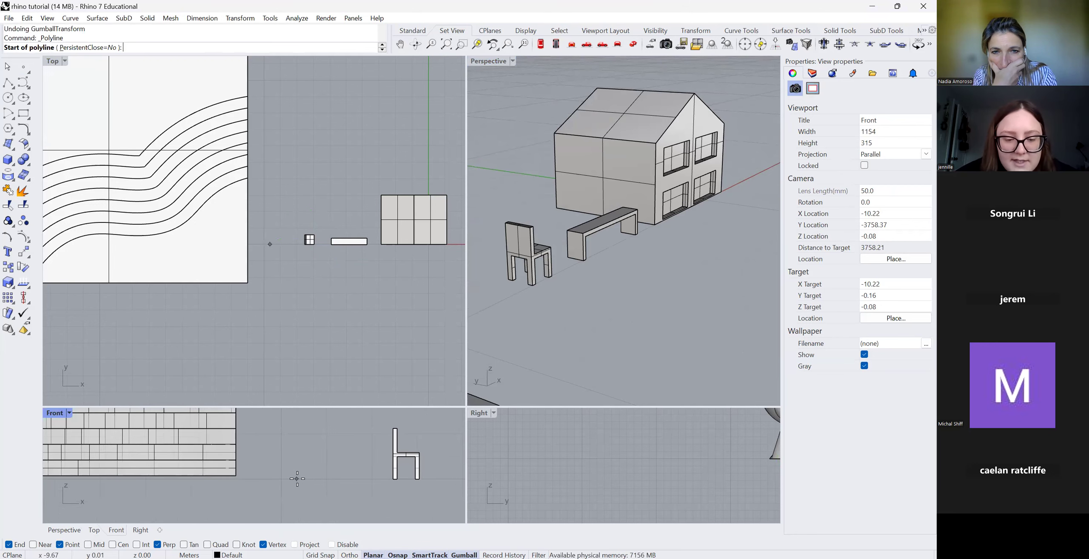
pyautogui.click(301, 479)
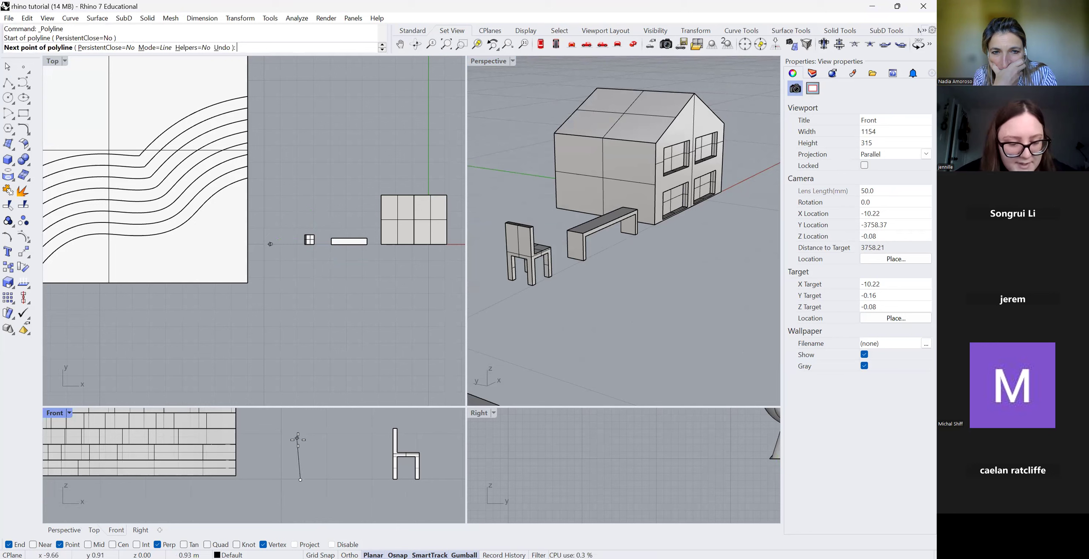
pyautogui.press('F8')
pyautogui.scroll(2, 303, 438)
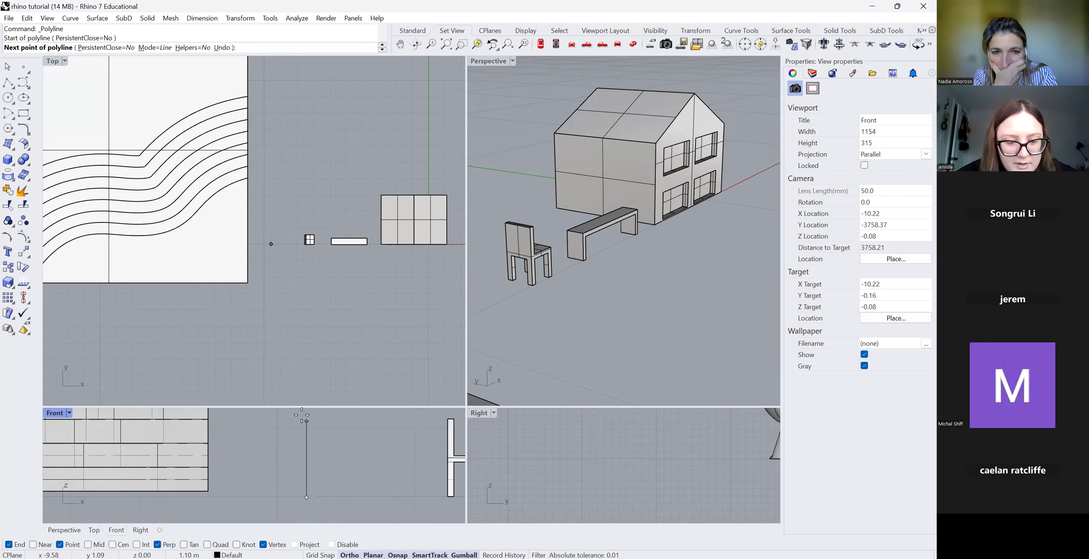
pyautogui.scroll(-1, 303, 417)
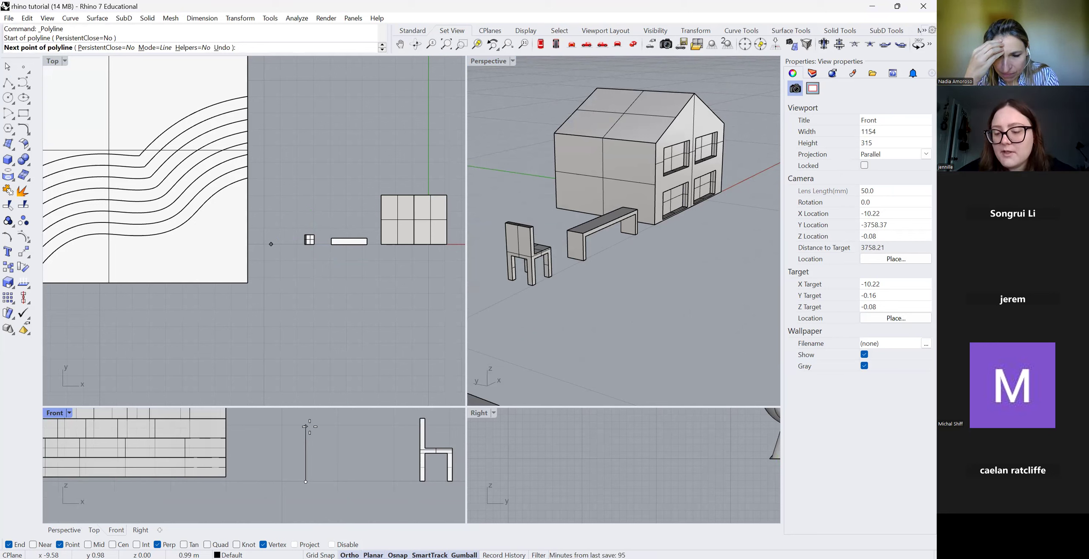
pyautogui.write('.75')
pyautogui.press('Return')
pyautogui.click(313, 434)
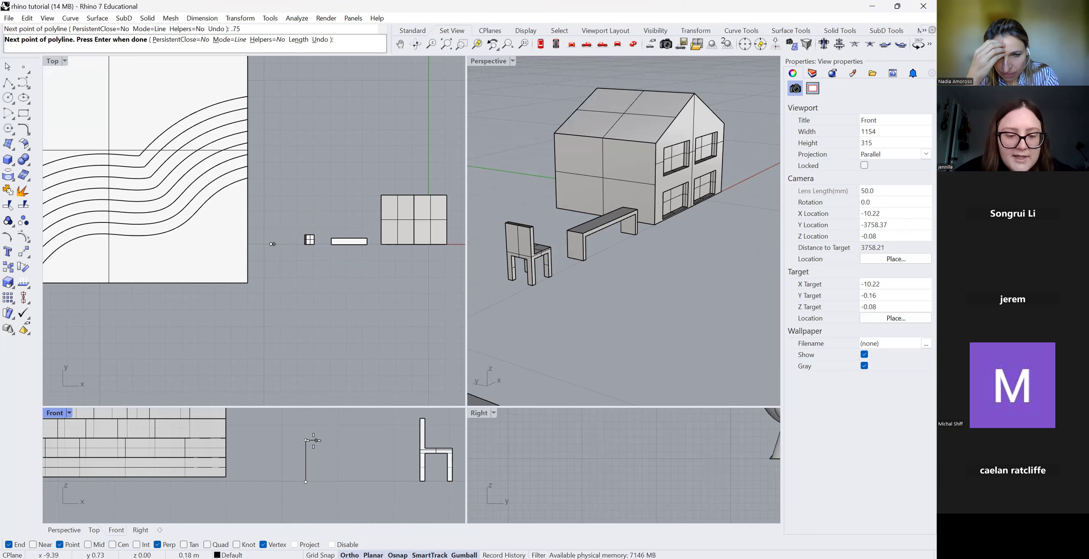
# Continue the chair profile with a .13 m backrest top, a vertical drop of about 0.35 m and a seat edge about 0.35 m long.
pyautogui.scroll(2, 307, 437)
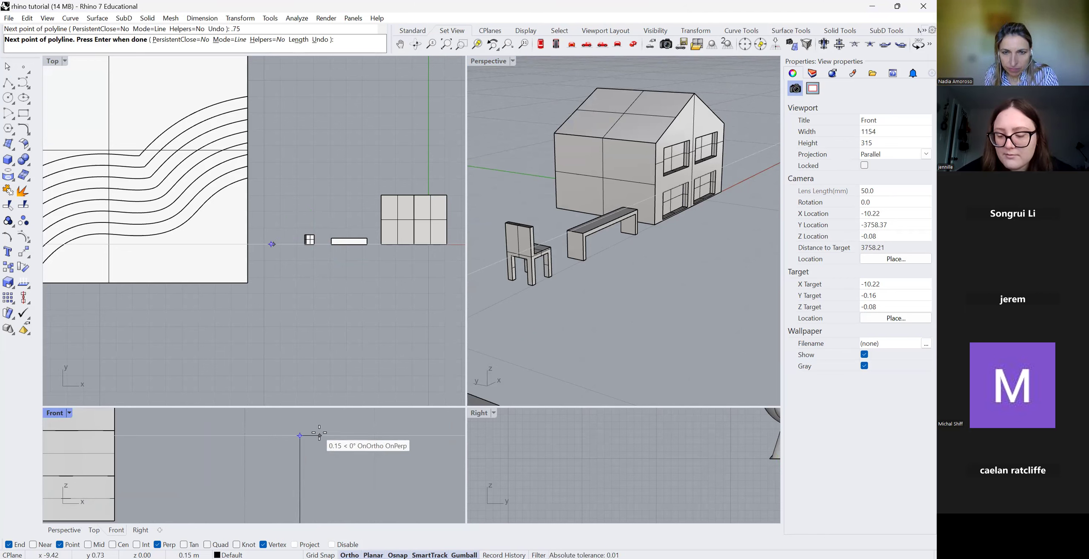
pyautogui.write('13')
pyautogui.press('Return')
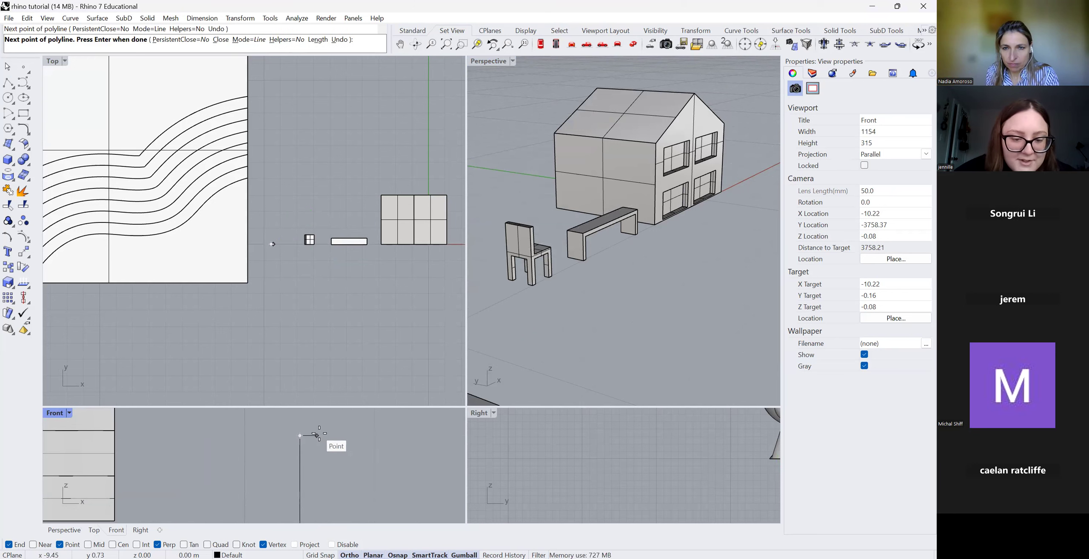
pyautogui.scroll(-2, 319, 439)
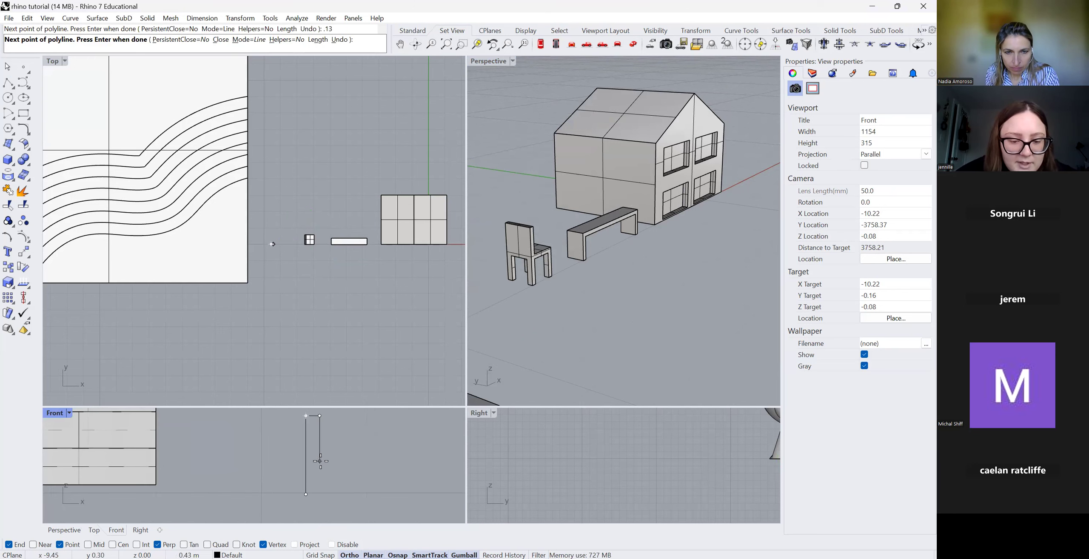
pyautogui.click(359, 448)
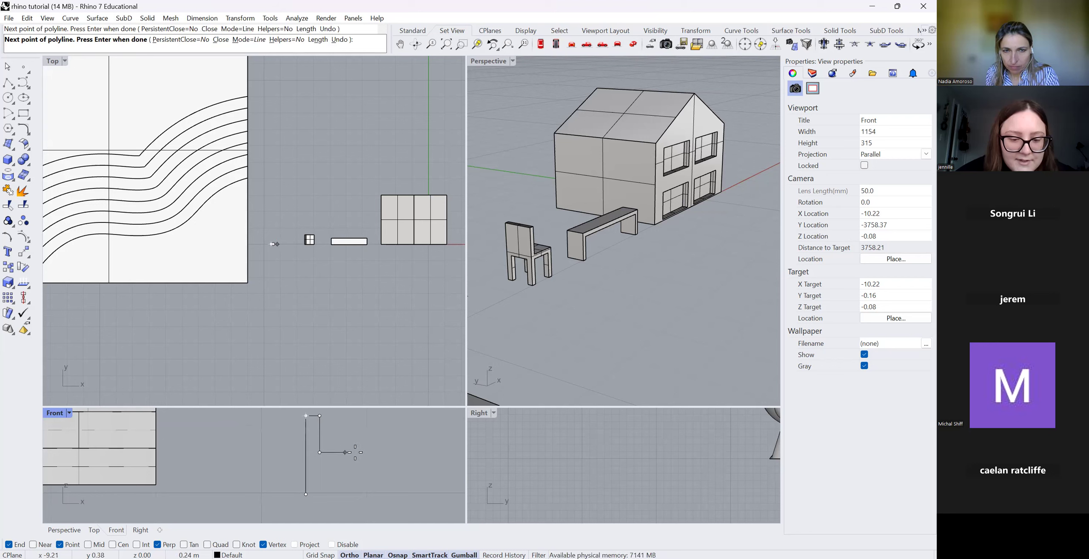
pyautogui.click(356, 453)
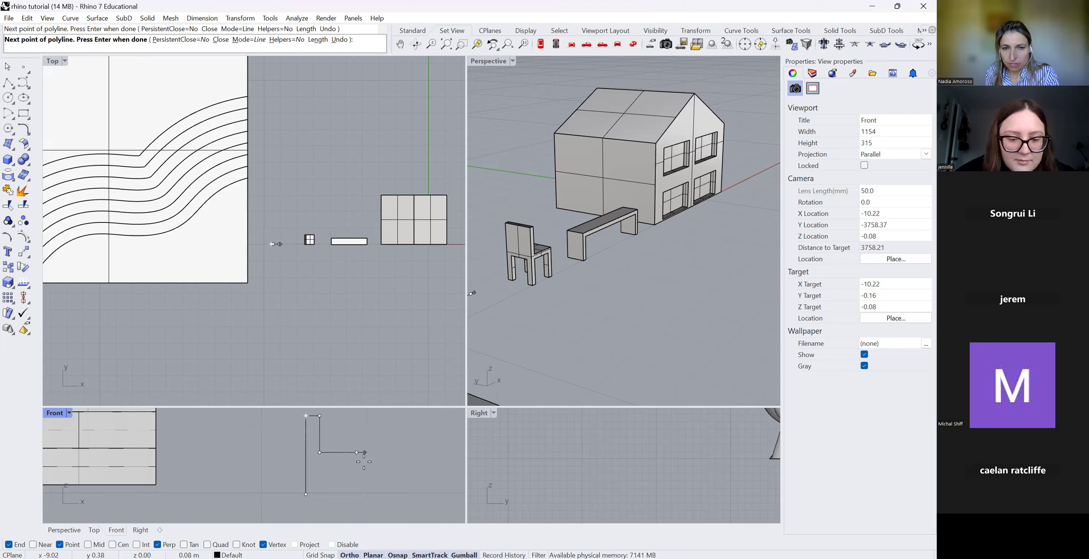
# Draw the front leg down to the baseline, .13 m wide, with its inner edge about 0.26 m high, and run the seat underside to the rear leg.
pyautogui.click(356, 494)
pyautogui.write('.13')
pyautogui.press('Return')
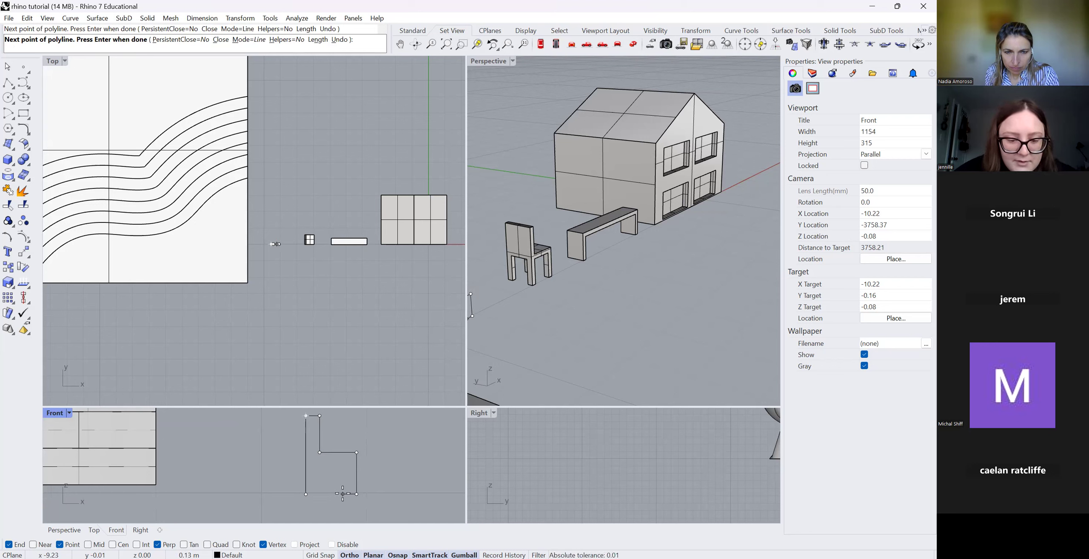
pyautogui.click(322, 463)
pyautogui.click(320, 465)
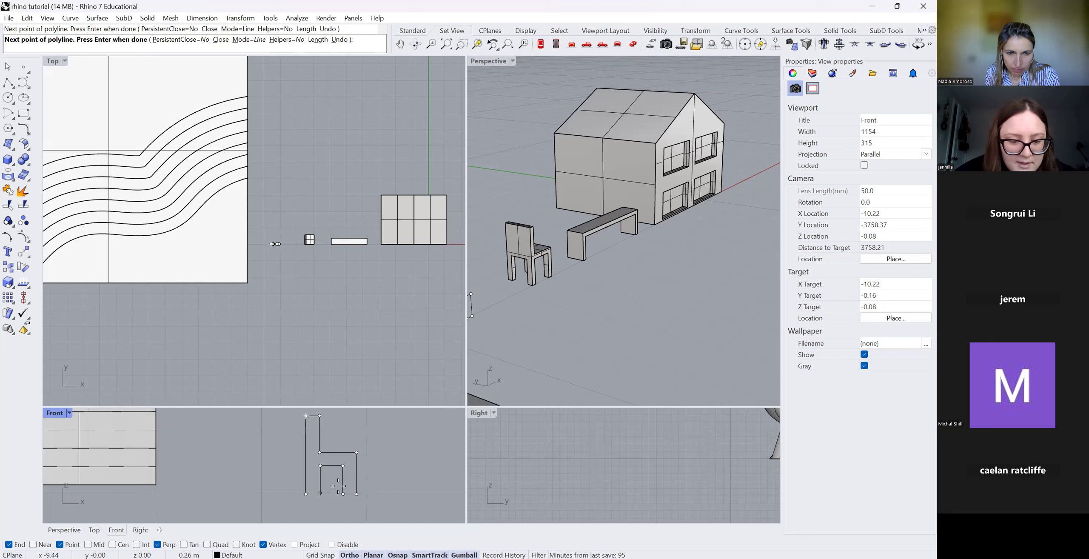
# Bring the rear leg's inner edge down to the baseline and close the polyline at its start point, undoing a misplaced point on the way.
pyautogui.scroll(3, 337, 511)
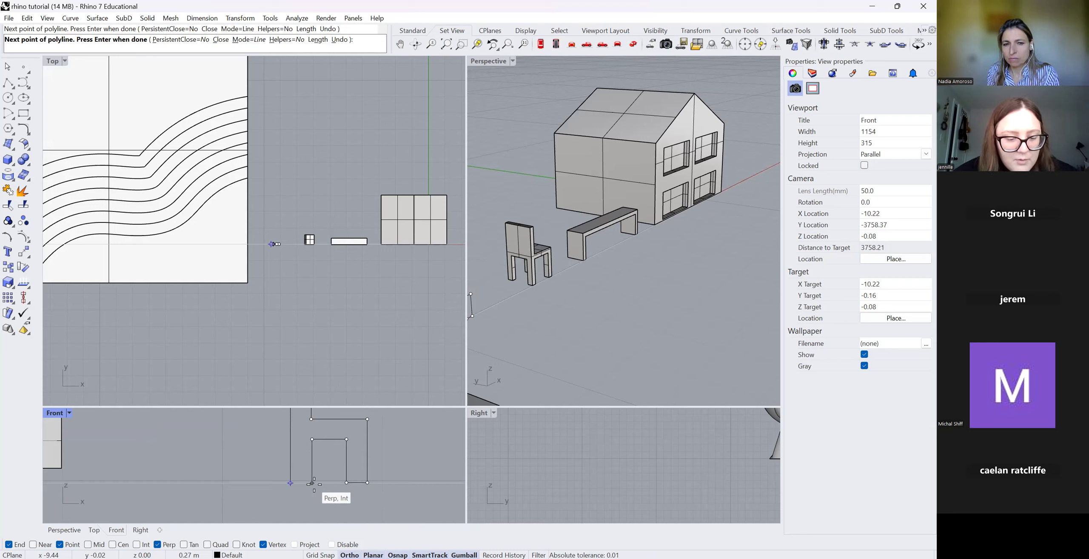
pyautogui.click(312, 484)
pyautogui.hotkey('ctrl', 'z')
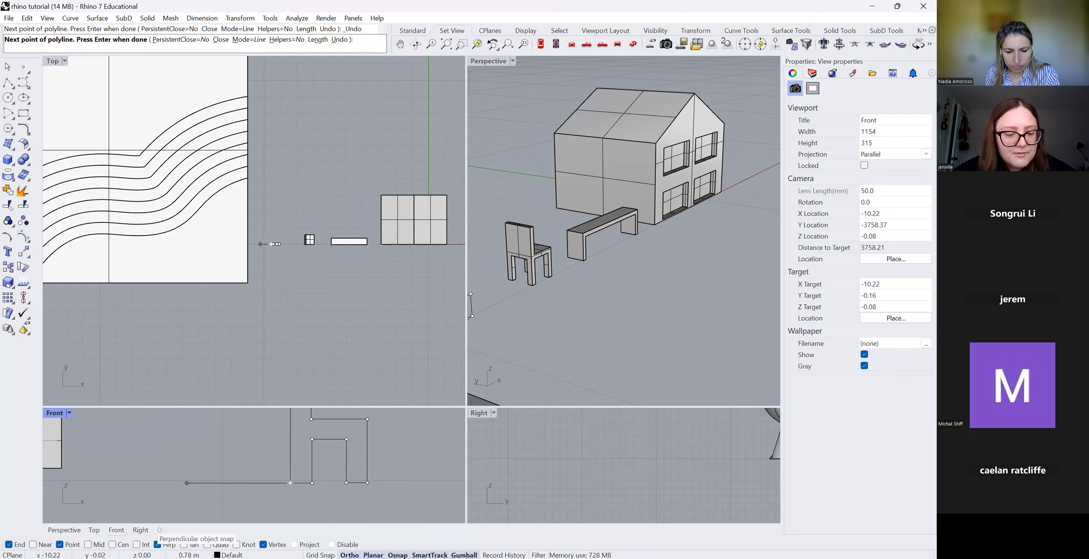
pyautogui.click(292, 483)
pyautogui.scroll(-6, 329, 489)
pyautogui.scroll(2, 322, 451)
pyautogui.click(368, 458)
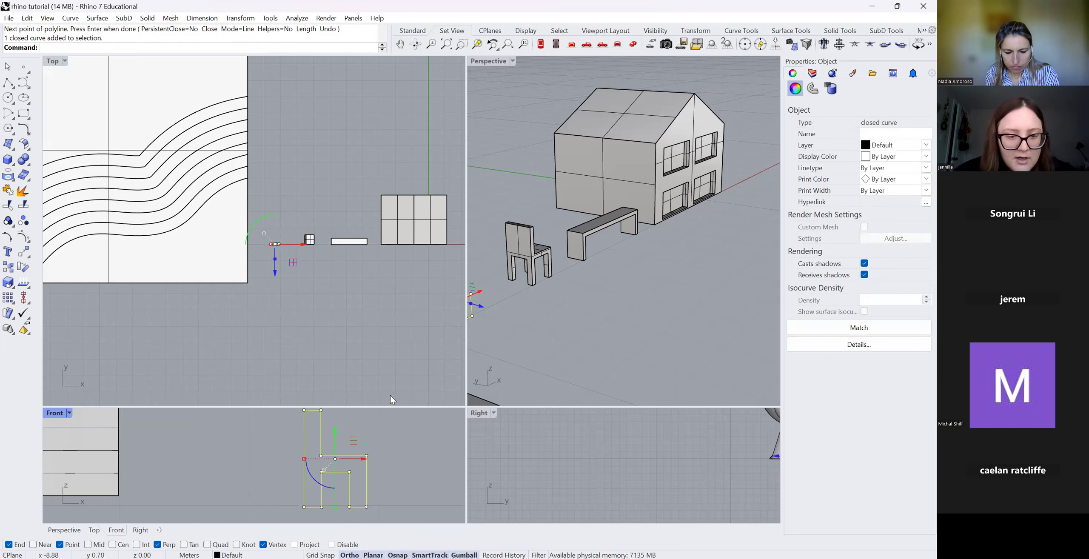
# Examine the closed chair profile's position and orientation in the Perspective, Front and Top views.
pyautogui.scroll(-7, 600, 280)
pyautogui.scroll(10, 541, 288)
pyautogui.scroll(-3, 579, 275)
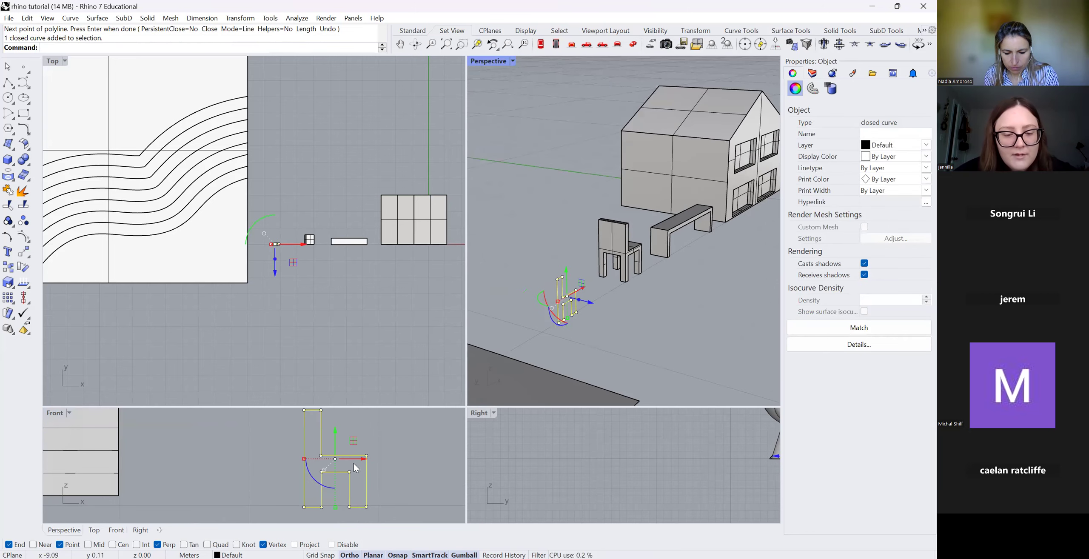
pyautogui.scroll(-4, 344, 463)
pyautogui.click(385, 477)
pyautogui.click(272, 244)
pyautogui.scroll(10, 263, 245)
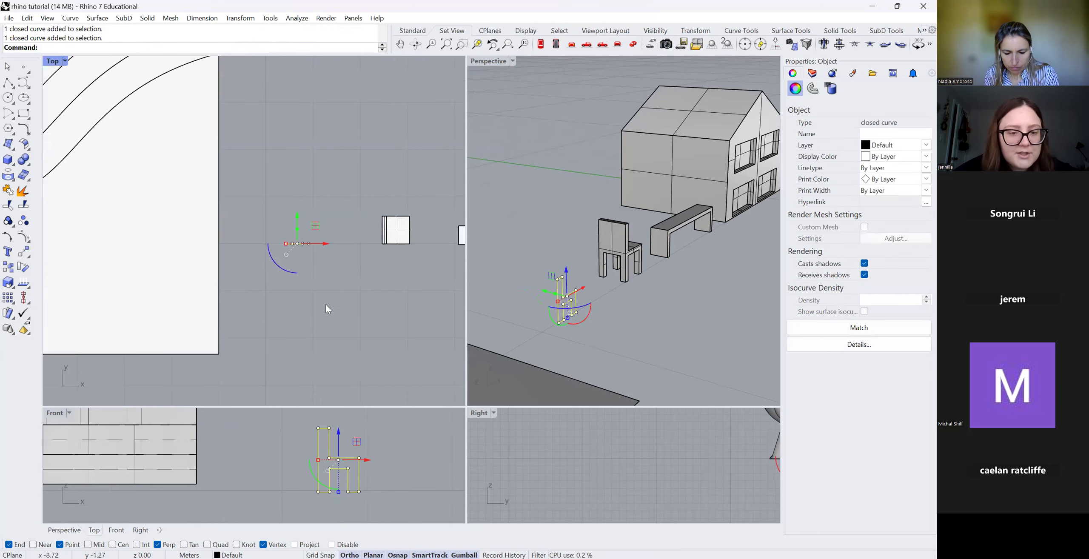
pyautogui.click(326, 304)
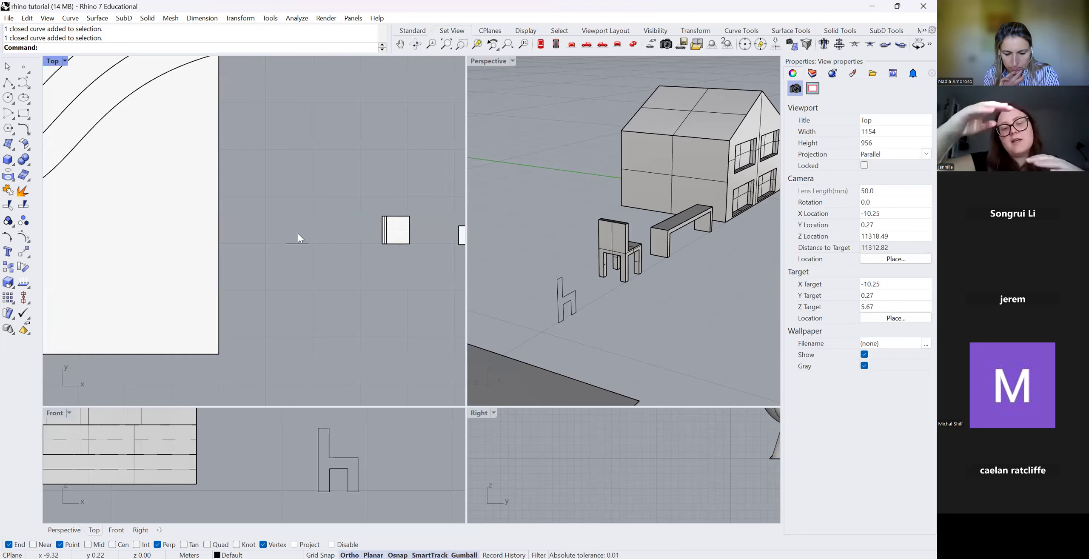
pyautogui.scroll(2, 298, 264)
pyautogui.scroll(-2, 286, 207)
pyautogui.scroll(4, 298, 244)
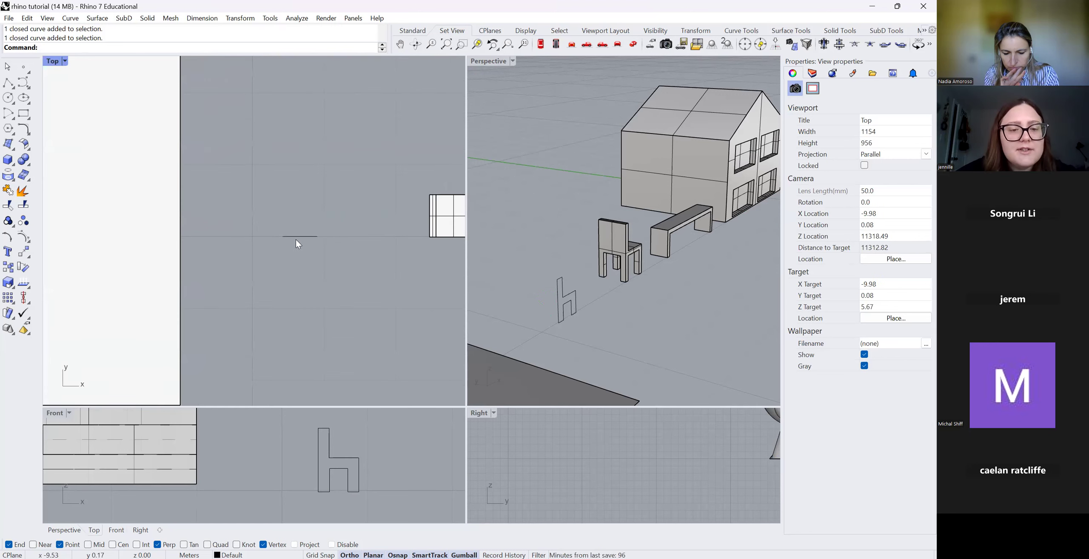
pyautogui.click(299, 236)
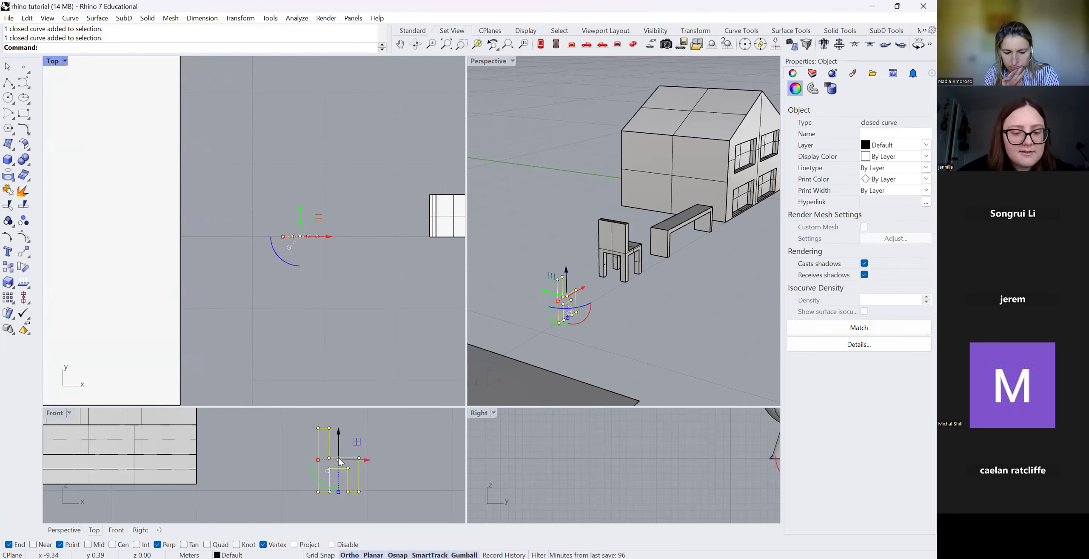
pyautogui.click(661, 341)
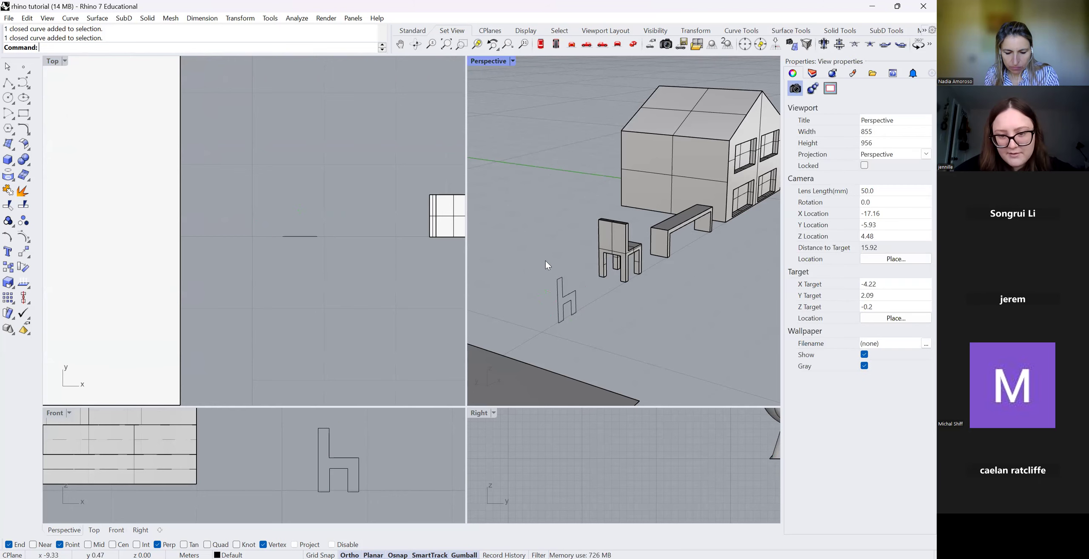
pyautogui.click(576, 299)
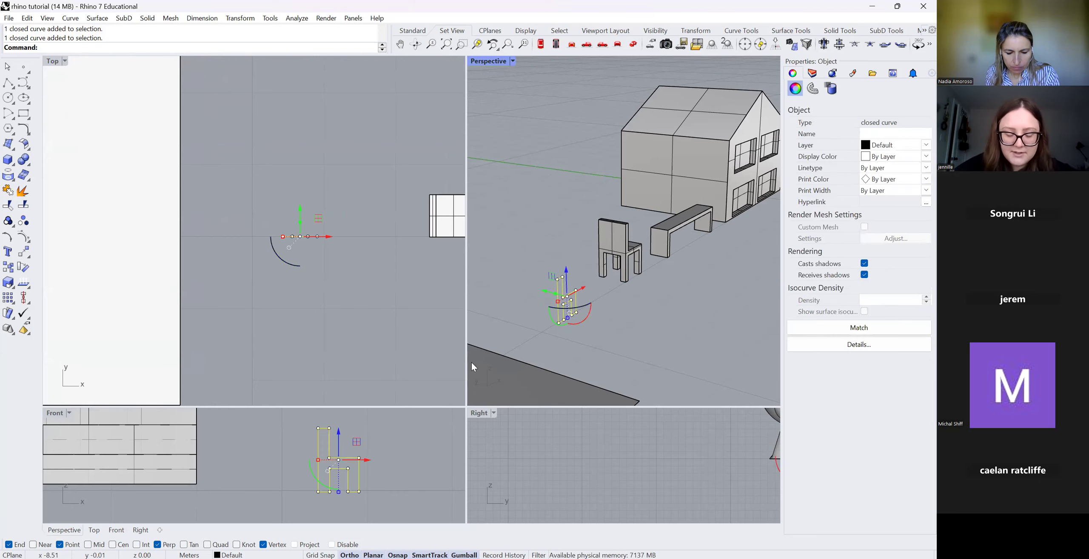
pyautogui.write('Extru')
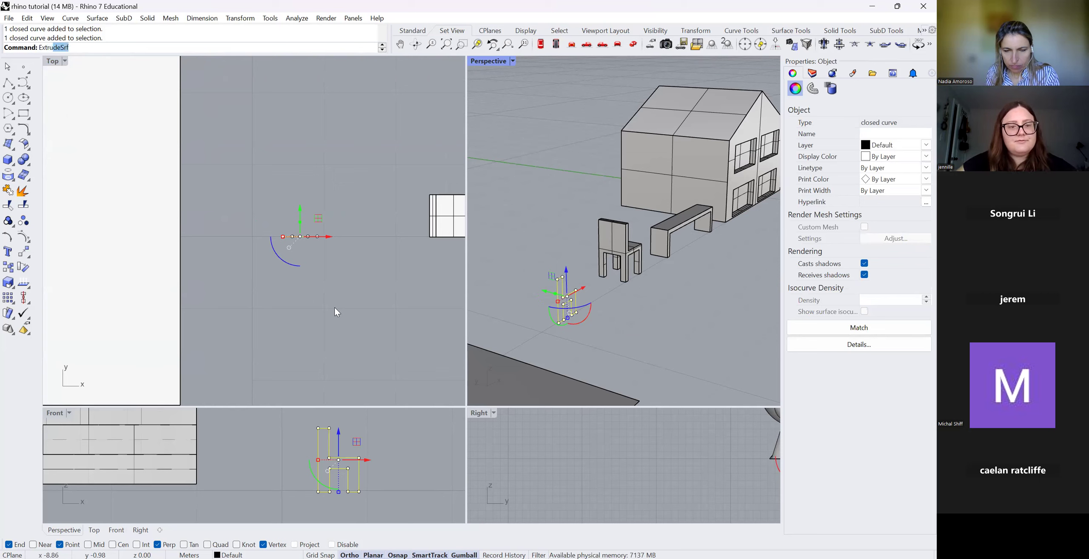
pyautogui.press('Return')
pyautogui.click(325, 270)
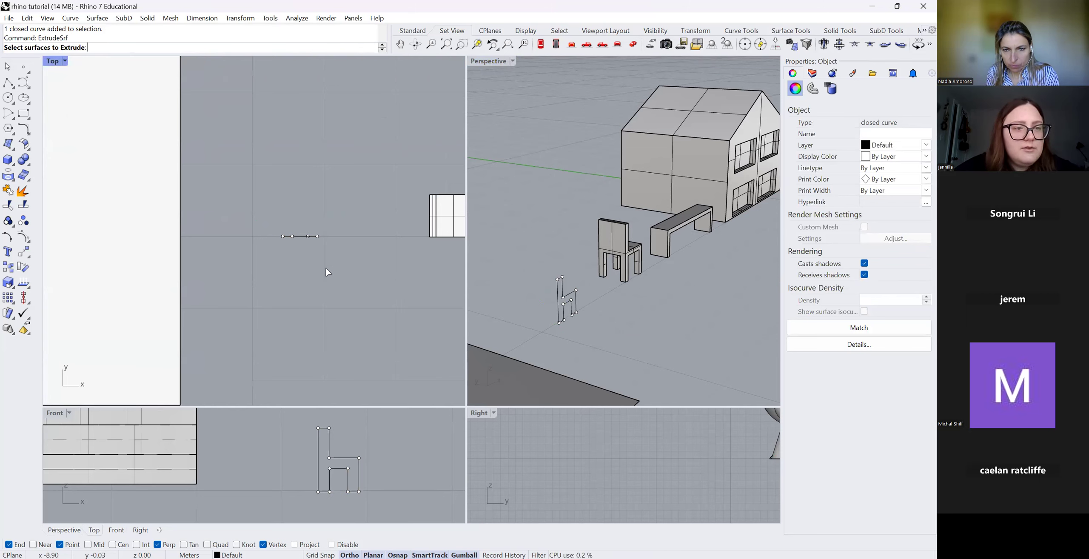
pyautogui.press('Escape')
# Extrude the chair profile curve with ExtrudeCrv in the Top view as a solid about 0.60 m wide, matching the existing chair.
pyautogui.click(293, 238)
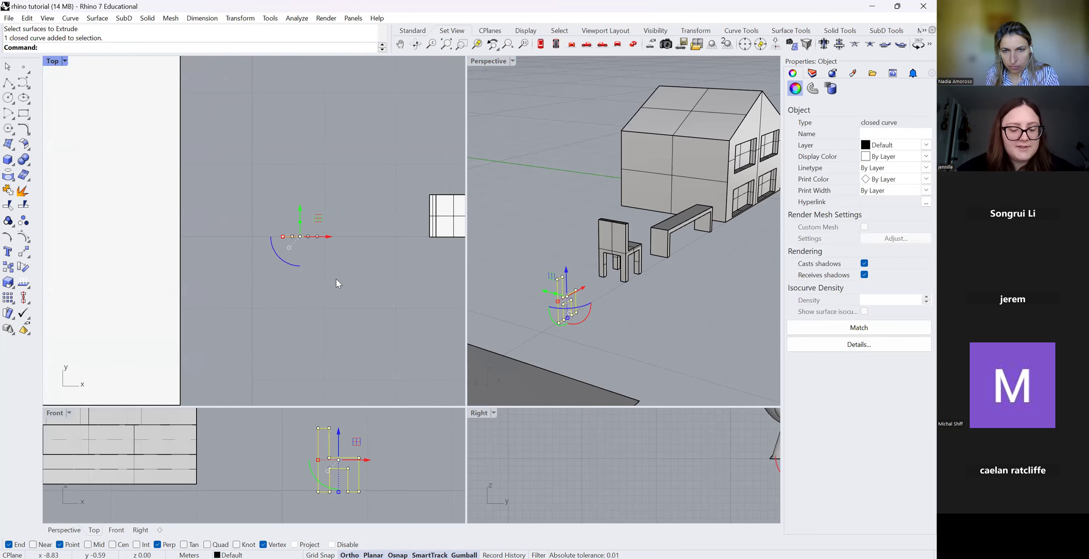
pyautogui.press('Up')
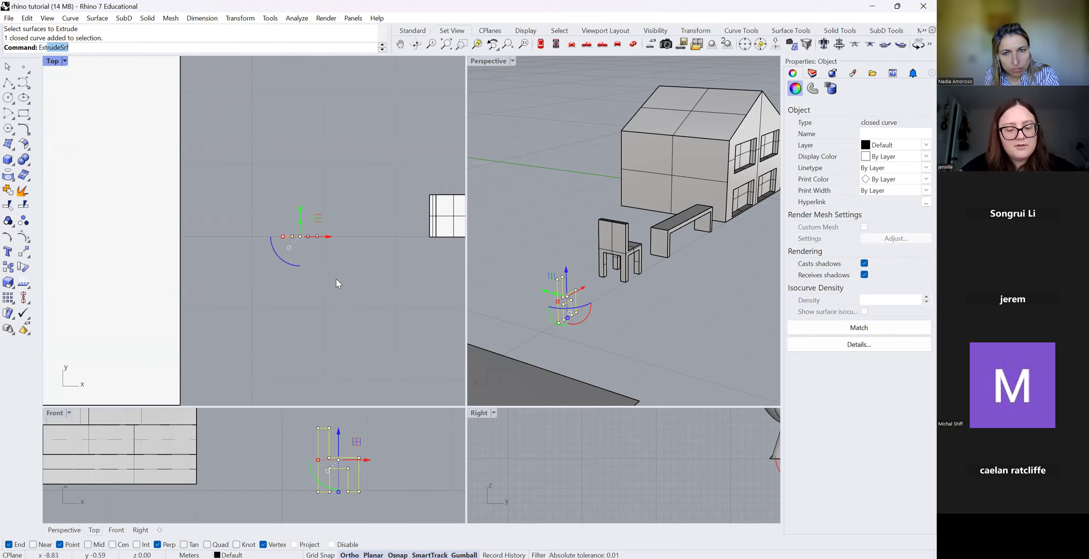
pyautogui.write('ude')
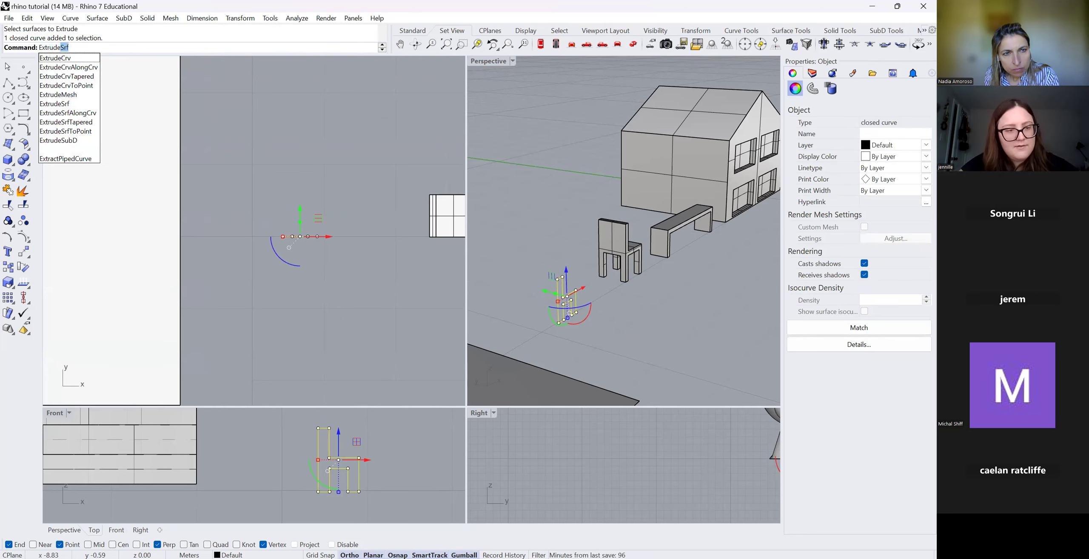
pyautogui.press('Return')
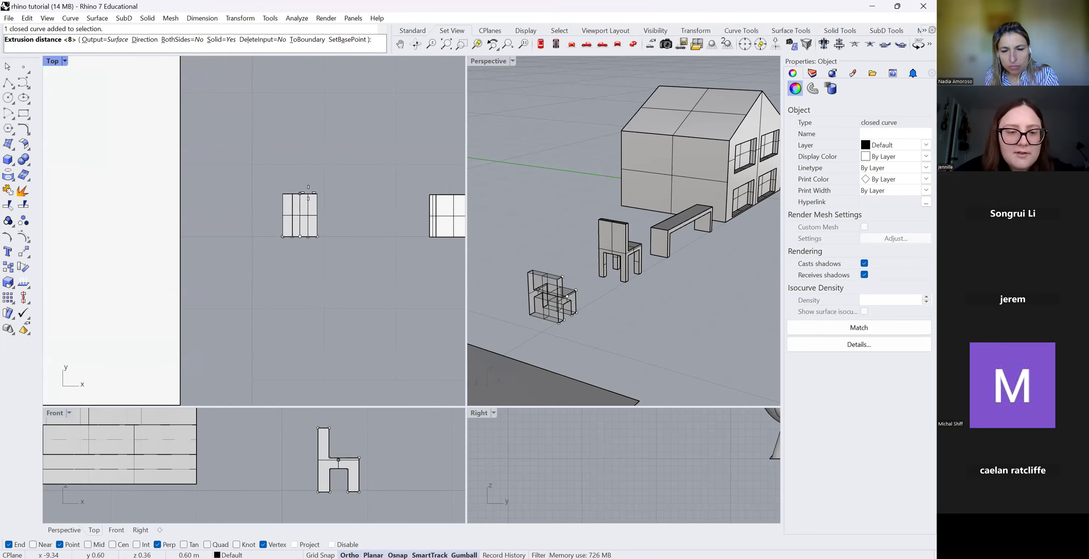
pyautogui.click(309, 194)
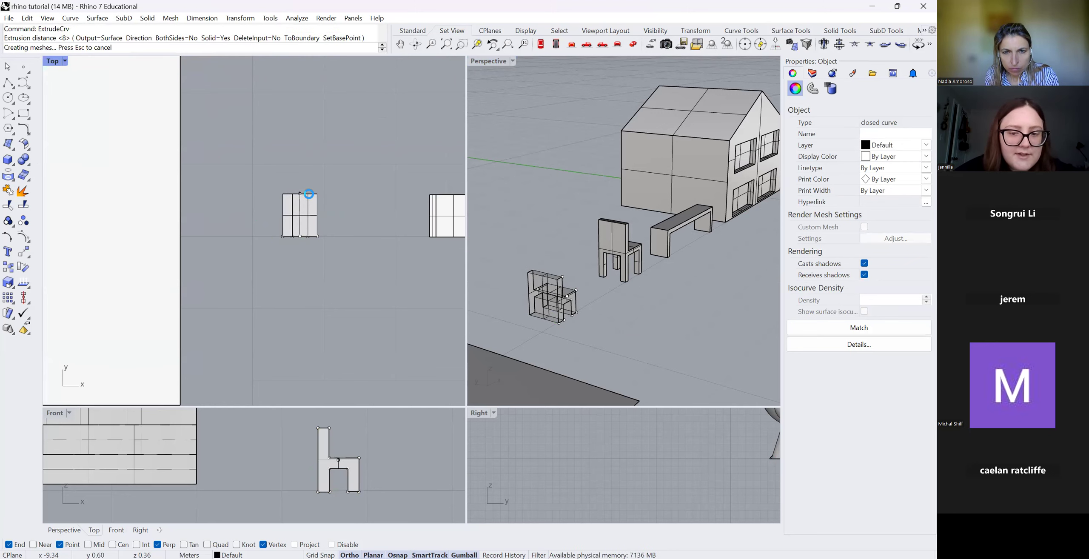
# Delete the original profile curve, keeping the extruded chair solid.
pyautogui.click(667, 337)
pyautogui.click(574, 296)
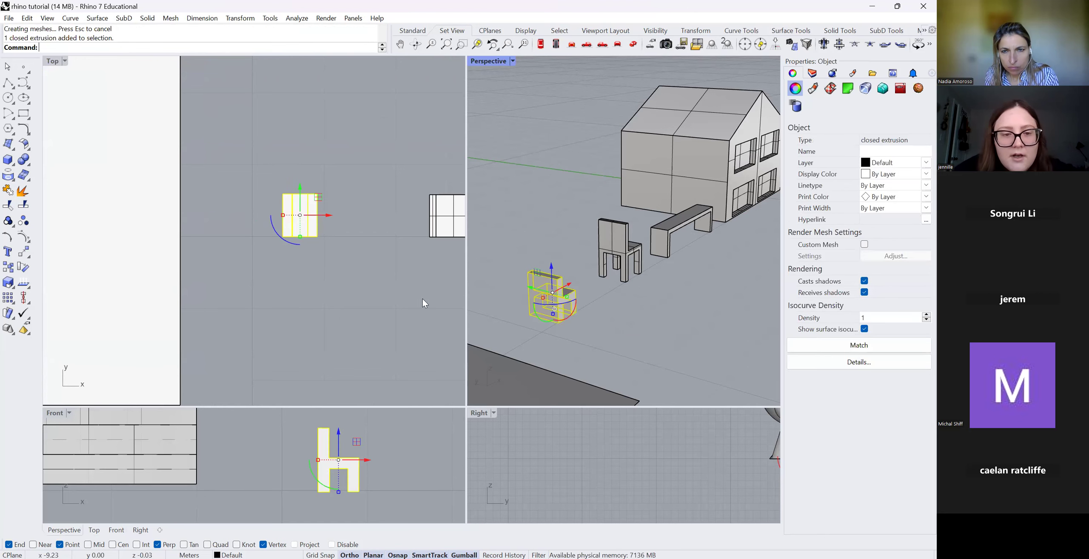
pyautogui.click(423, 300)
pyautogui.click(297, 236)
pyautogui.click(384, 472)
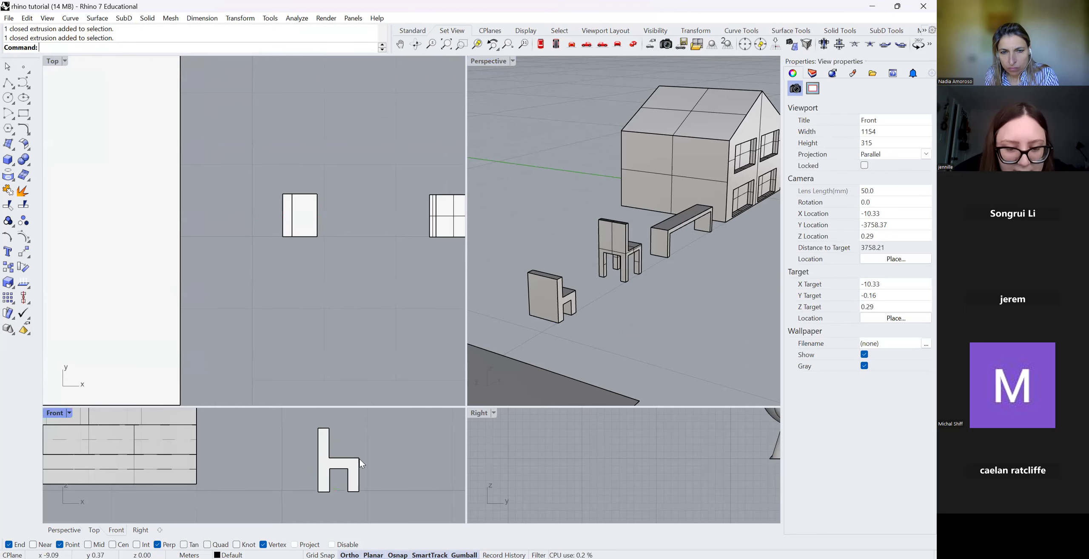
pyautogui.click(396, 491)
pyautogui.click(402, 489)
pyautogui.press('Delete')
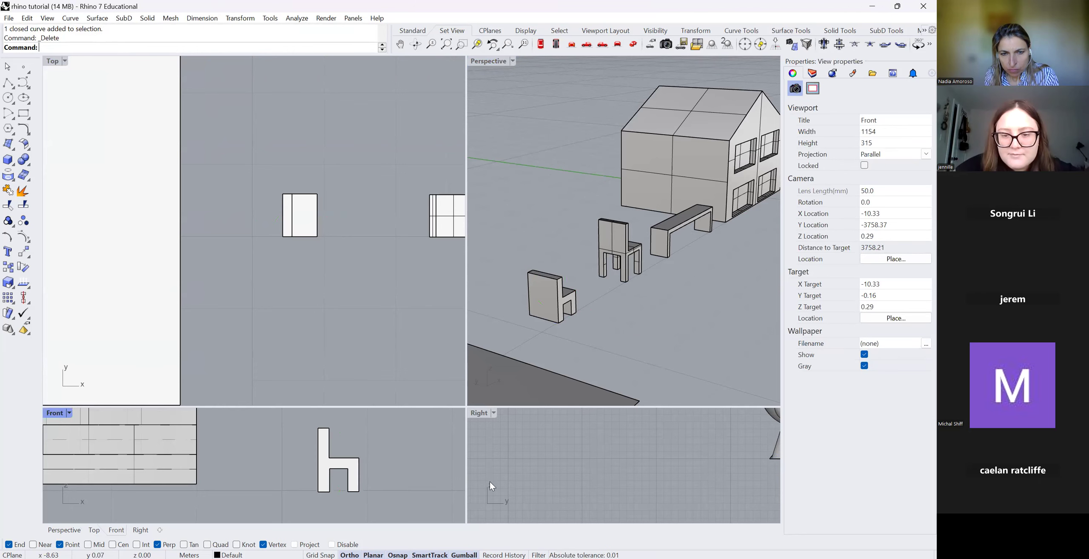
pyautogui.click(610, 335)
pyautogui.click(570, 294)
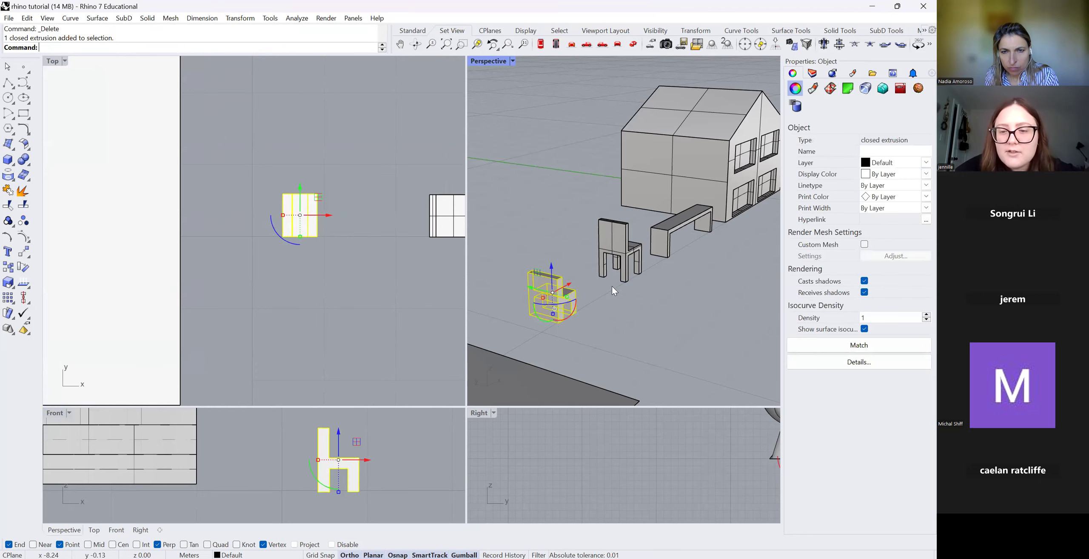
pyautogui.click(634, 306)
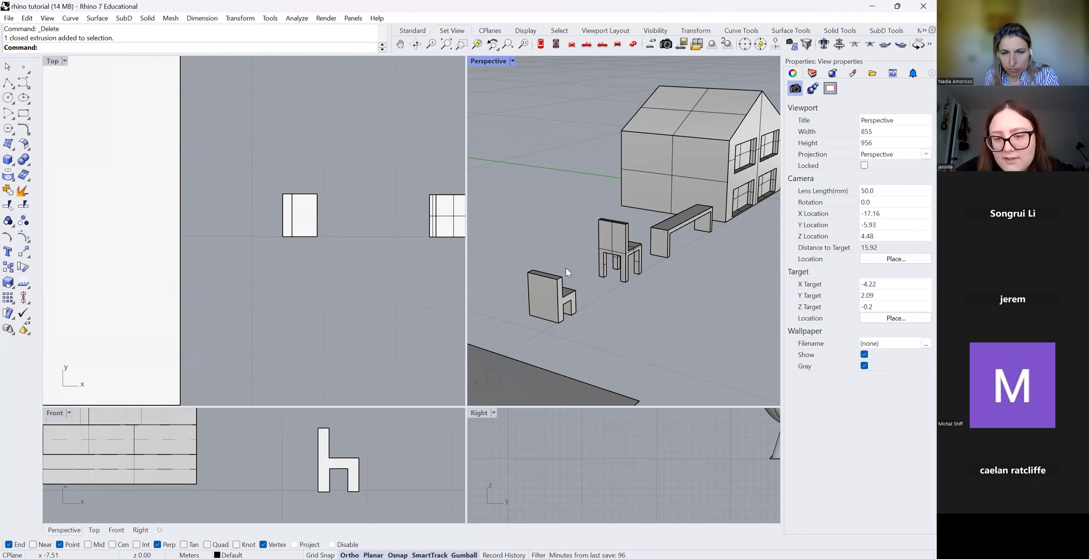
# Draw a box running front to back through the middle of the new chair's legs, about 0.26 m high up to the seat underside.
pyautogui.click(8, 160)
pyautogui.click(261, 205)
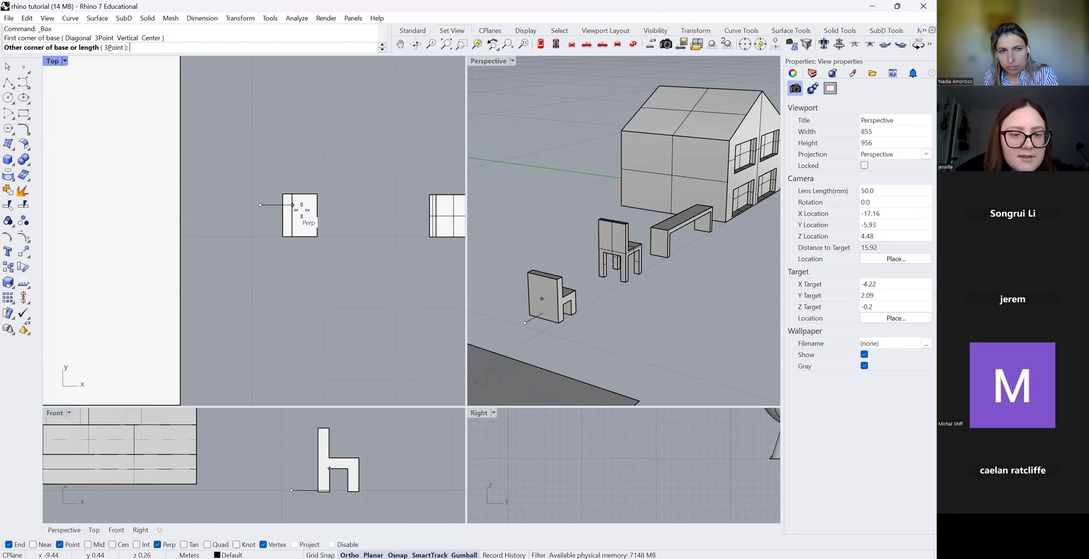
pyautogui.click(351, 229)
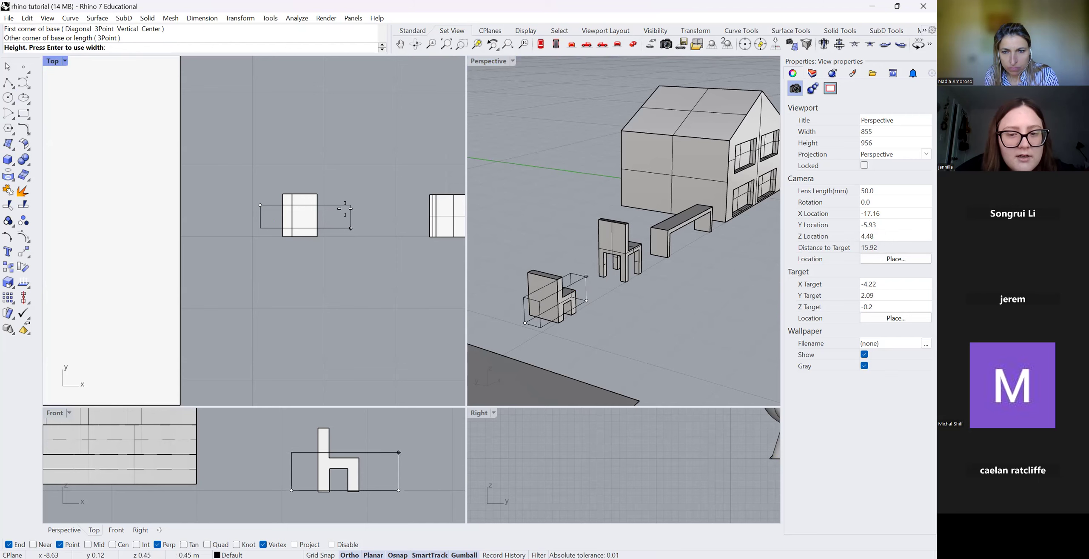
pyautogui.scroll(4, 558, 311)
pyautogui.scroll(5, 347, 487)
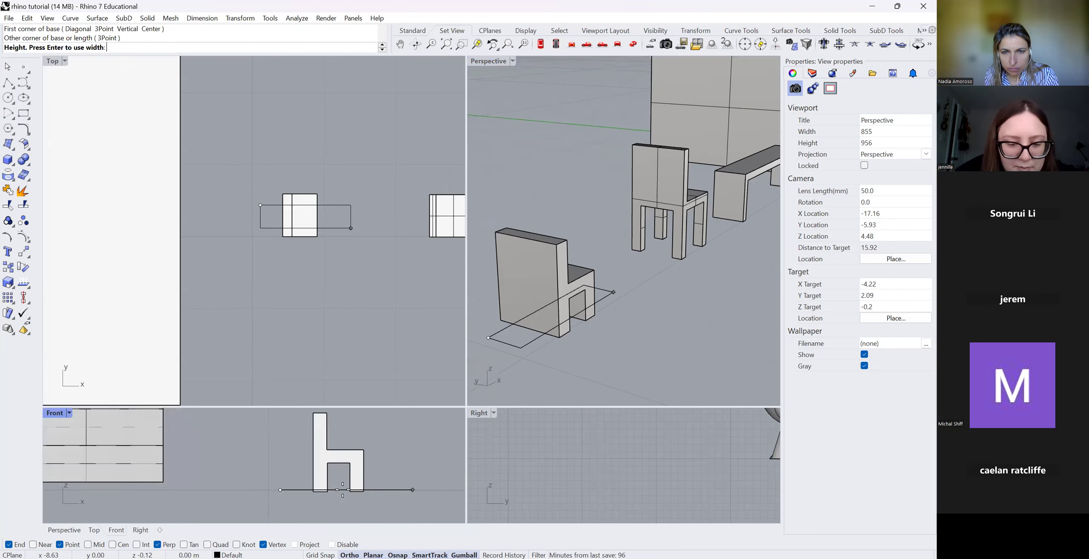
pyautogui.click(429, 433)
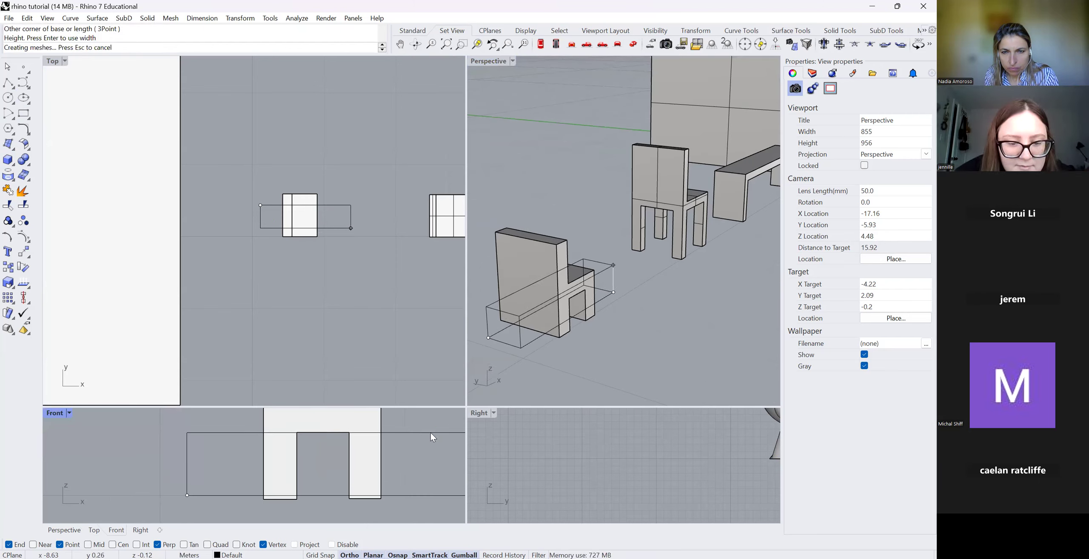
# Move the box about 0.07 m in the negative X direction in the Top view, roughly centring it on the new chair.
pyautogui.scroll(-5, 360, 415)
pyautogui.click(336, 212)
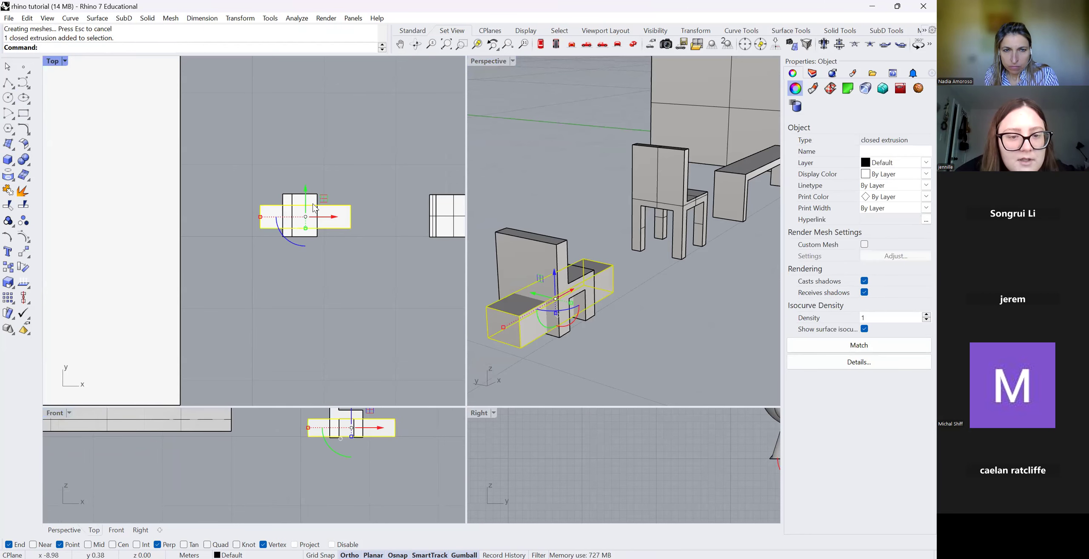
pyautogui.moveTo(334, 218); pyautogui.dragTo(330, 219)
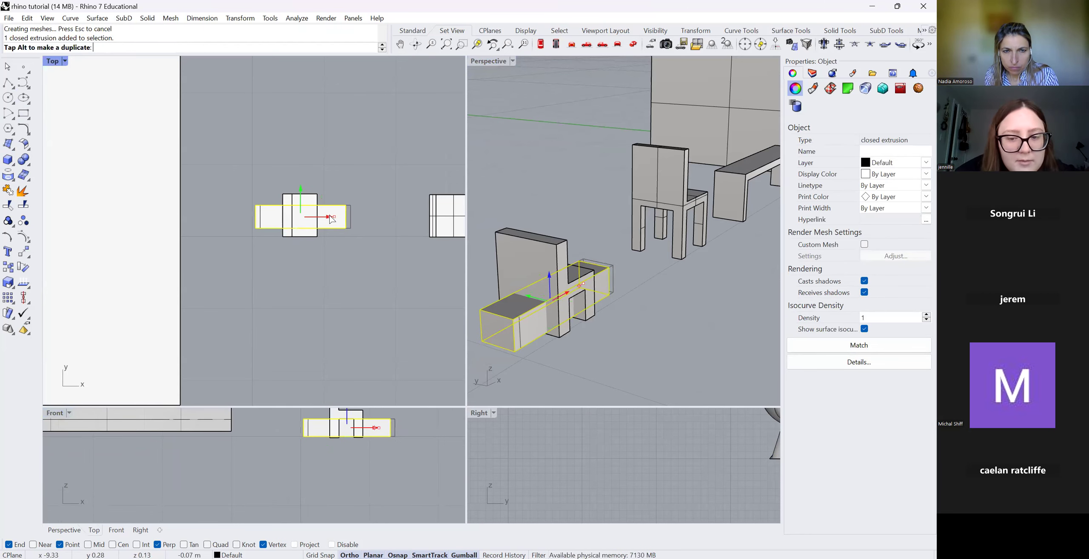
pyautogui.click(594, 375)
pyautogui.scroll(-4, 562, 300)
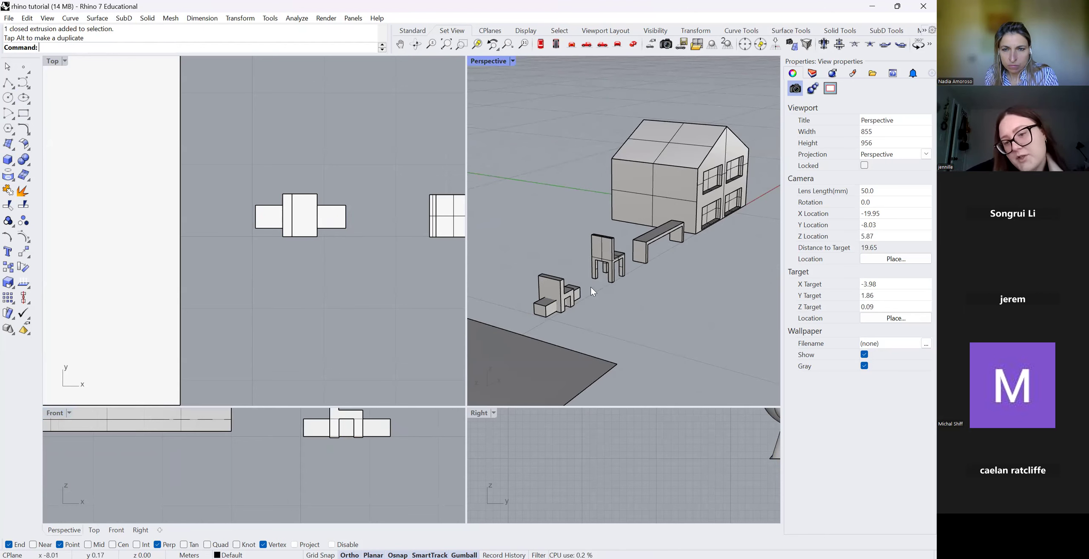
# Try to subtract the box from the new chair solid with BooleanDifference, keeping DeleteInput=Yes.
pyautogui.click(543, 308)
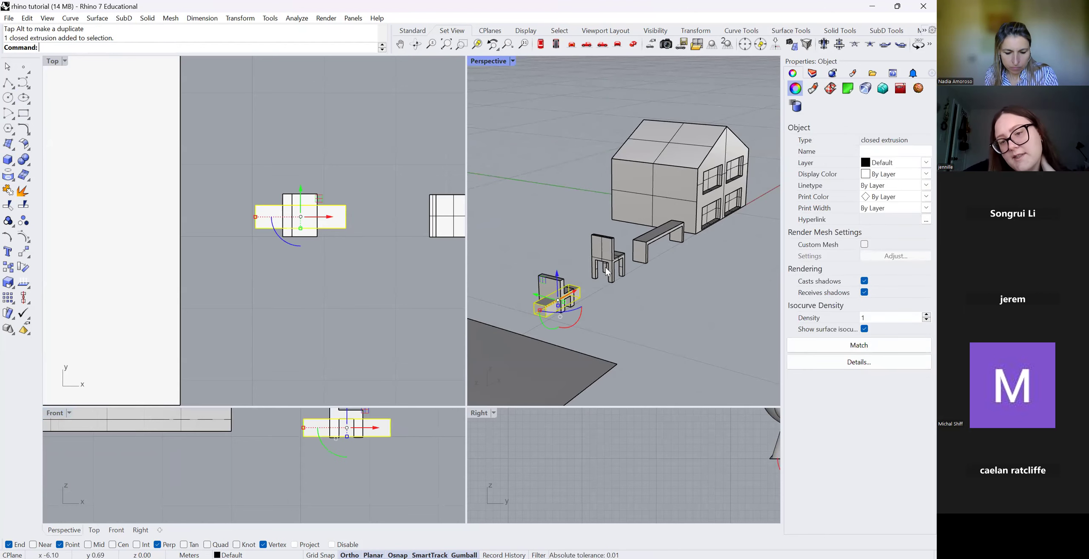
pyautogui.click(528, 299)
pyautogui.scroll(4, 528, 299)
pyautogui.click(571, 266)
pyautogui.click(662, 335)
pyautogui.write('B')
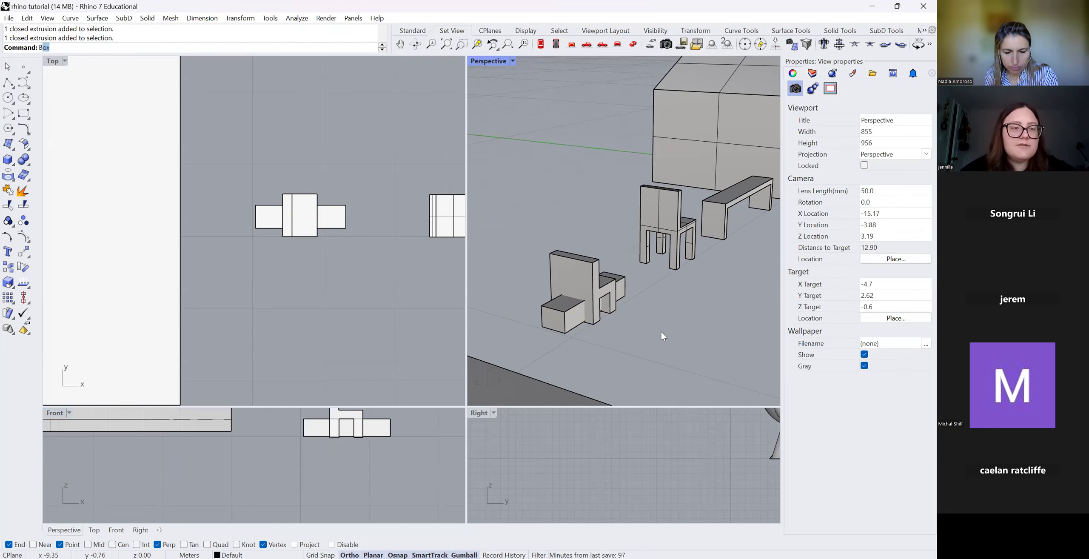
pyautogui.write('oo')
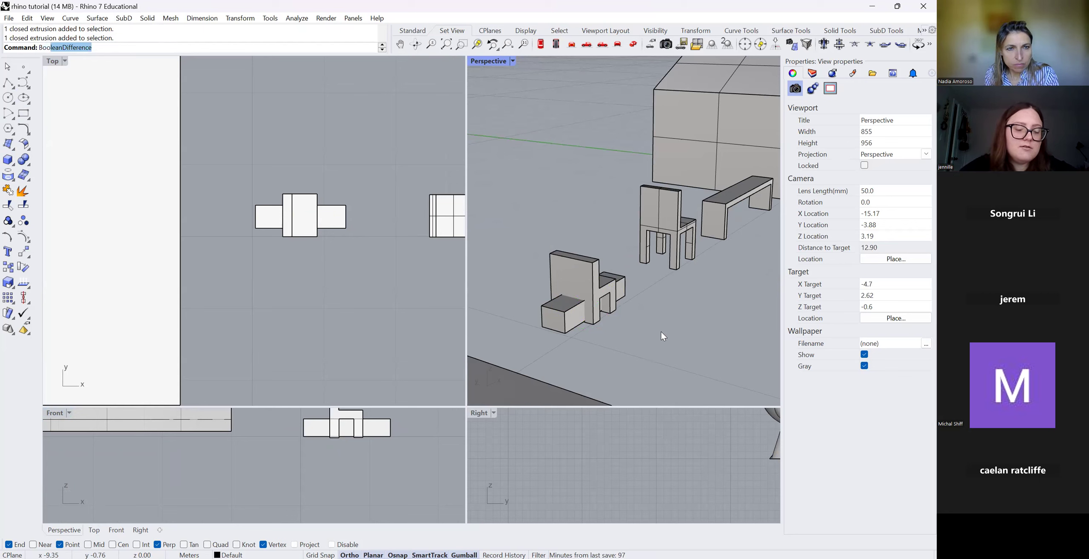
pyautogui.write('lrea')
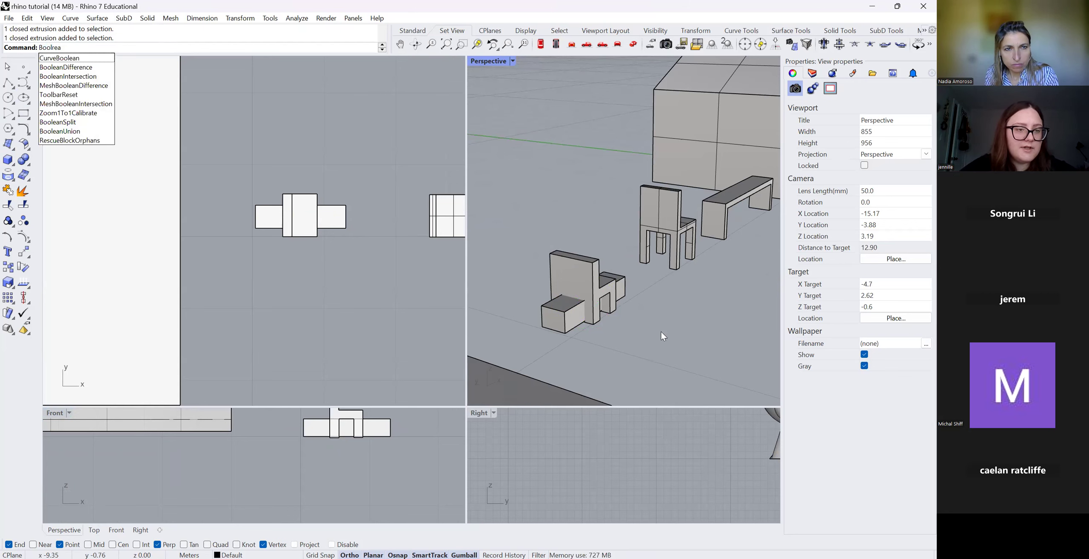
pyautogui.press('BackSpace')
pyautogui.press('BackSpace')
pyautogui.press('BackSpace')
pyautogui.write('eanDifference')
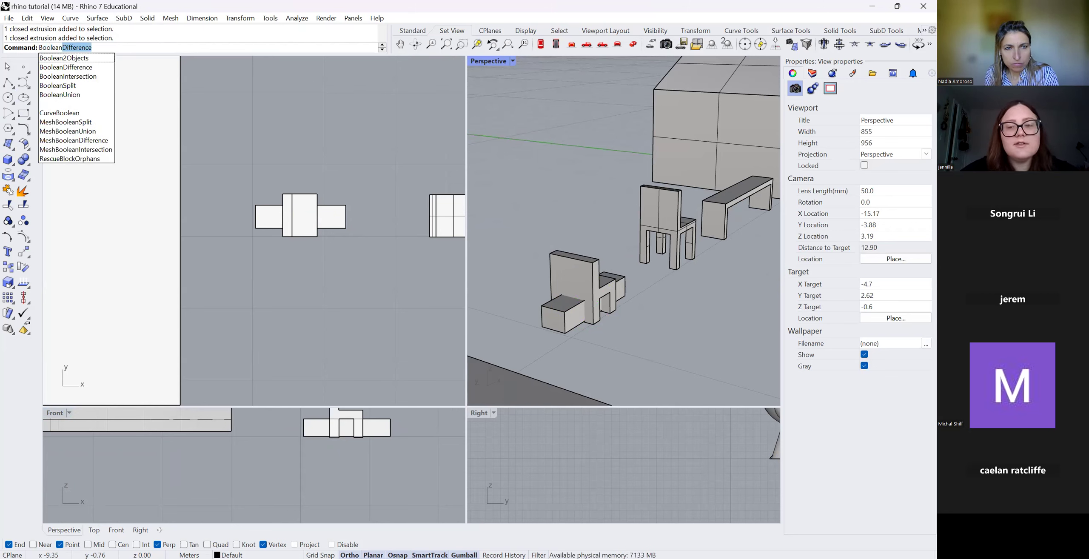
pyautogui.press('Return')
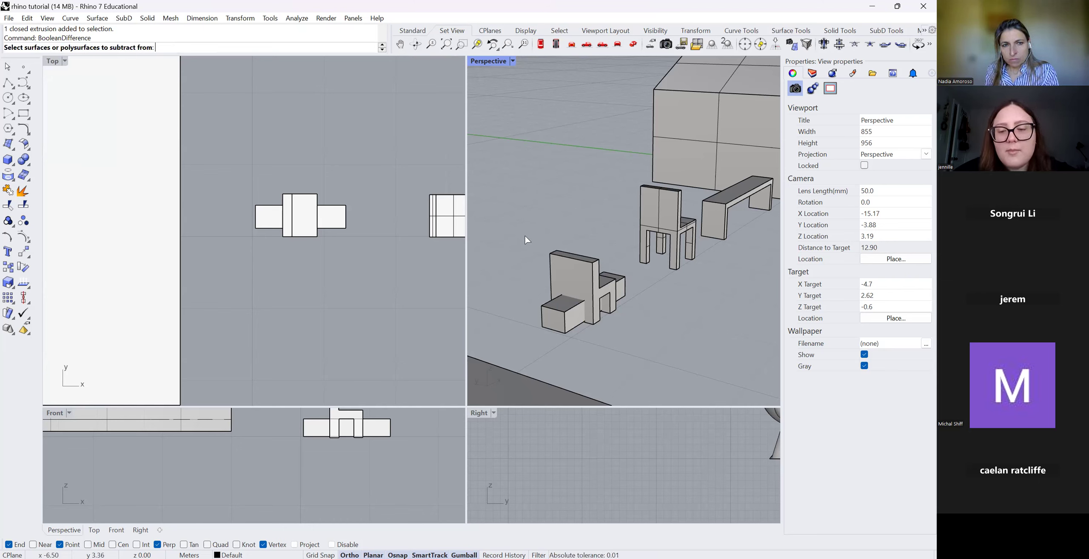
pyautogui.click(586, 273)
pyautogui.press('Return')
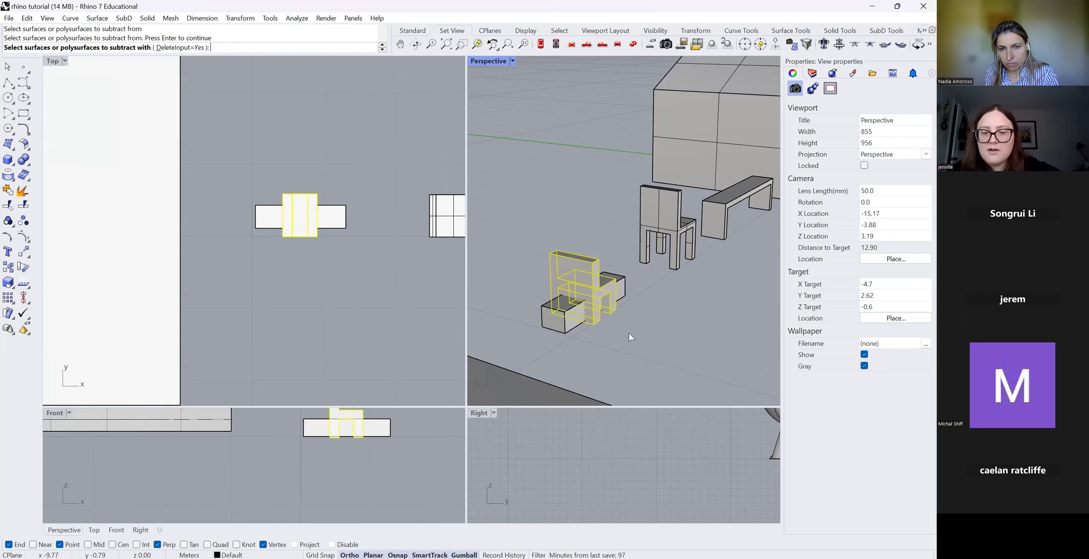
pyautogui.click(567, 334)
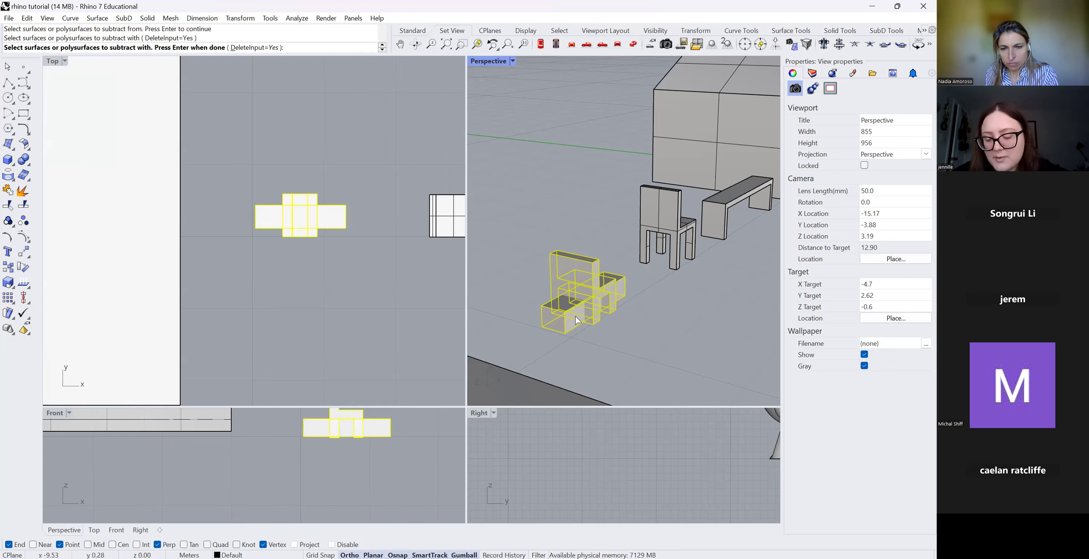
pyautogui.press('Return')
# Inspect the underside of the cut chair's legs in the Perspective view and undo the Boolean difference.
pyautogui.click(577, 318)
pyautogui.scroll(10, 594, 348)
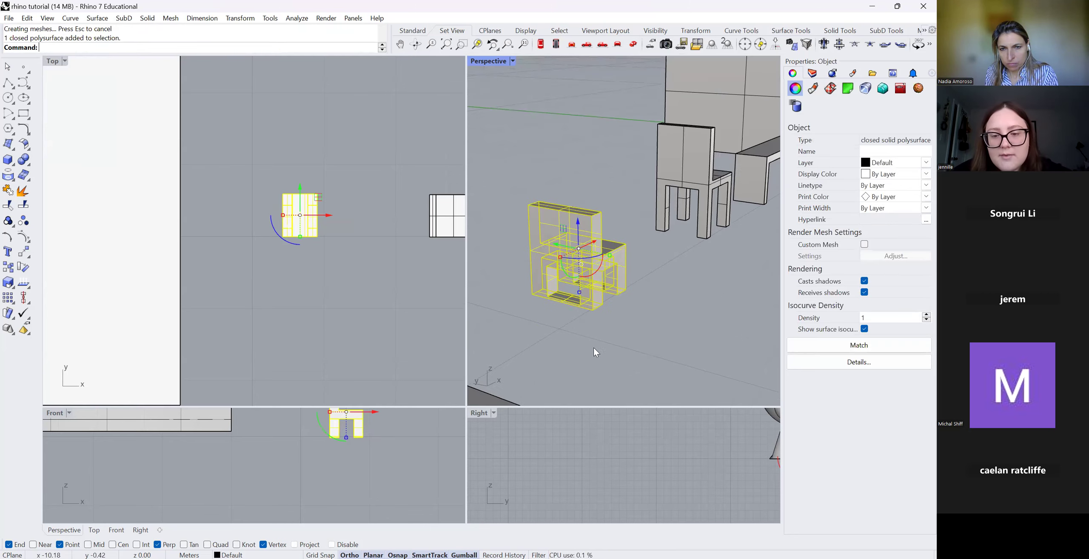
pyautogui.scroll(-9, 584, 313)
pyautogui.scroll(6, 578, 305)
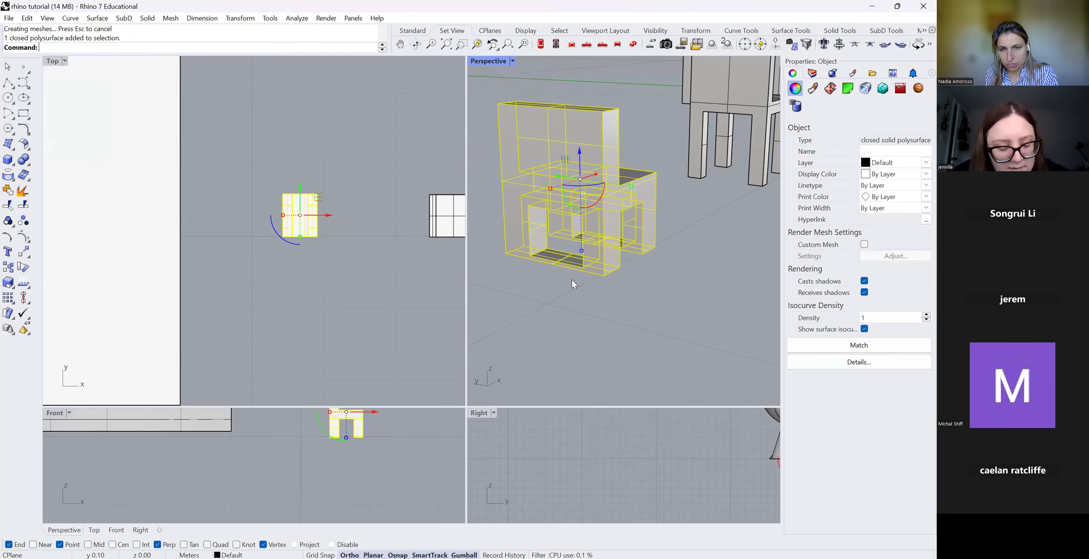
pyautogui.hotkey('ctrl', 'z')
pyautogui.press('Escape')
# Stretch the cutting box downward and lower it slightly so that it passes below the chair's feet.
pyautogui.click(559, 259)
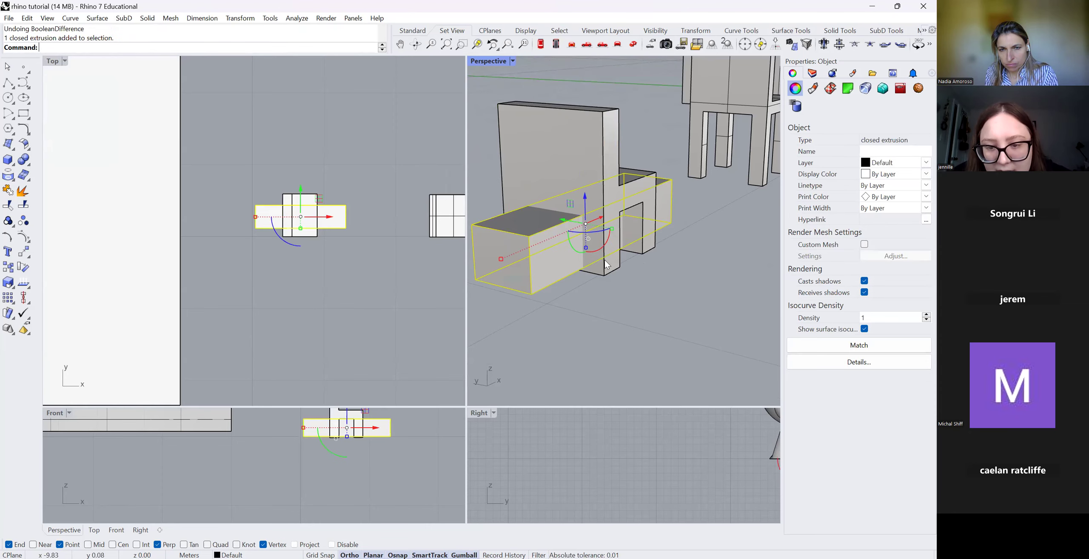
pyautogui.moveTo(586, 247); pyautogui.dragTo(586, 252)
pyautogui.moveTo(584, 196); pyautogui.dragTo(585, 202)
pyautogui.press('Escape')
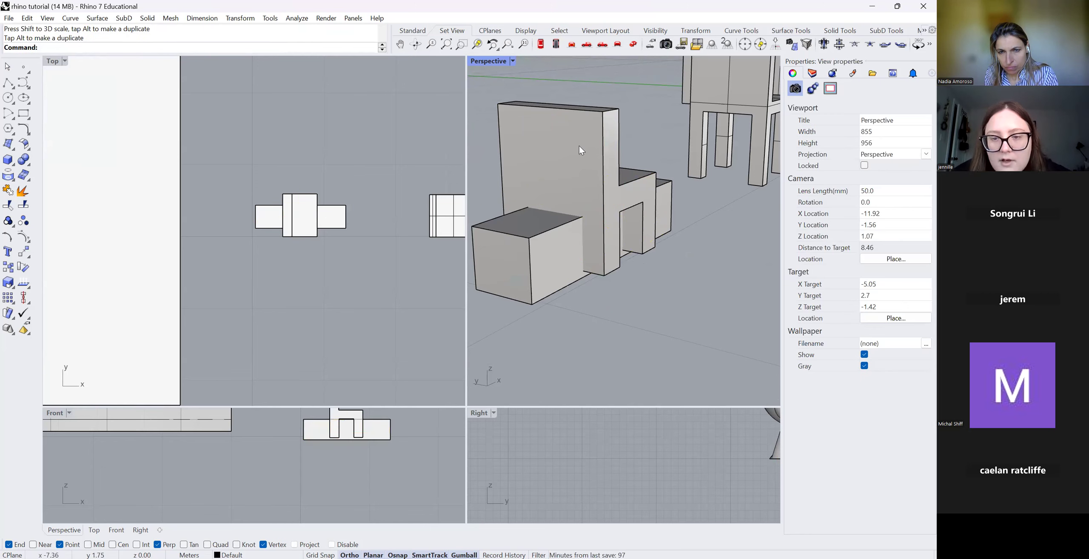
# Subtract the extended box from the new chair with BooleanDifference to separate its four legs.
pyautogui.click(611, 222)
pyautogui.rightClick(611, 221)
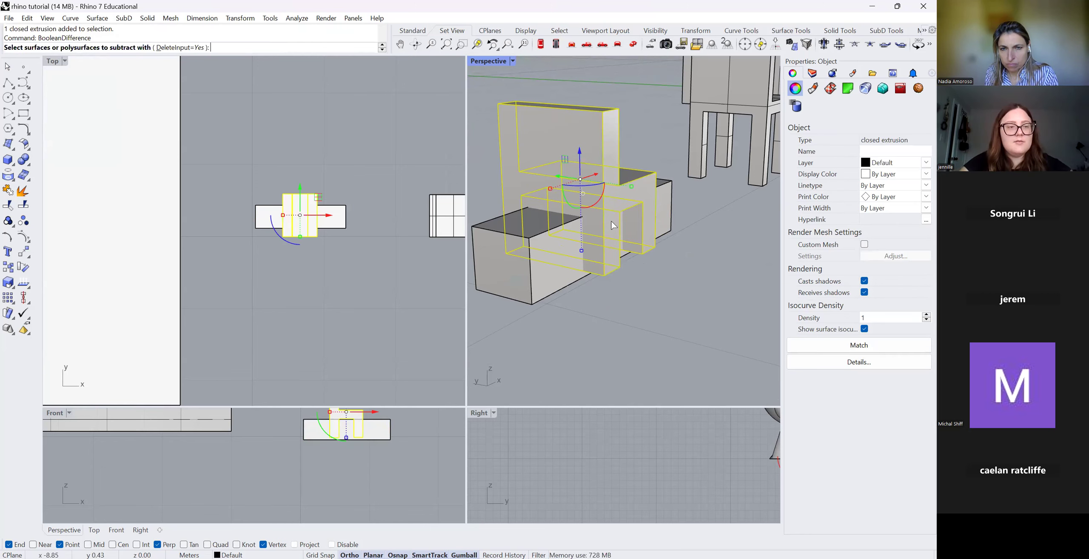
pyautogui.click(367, 151)
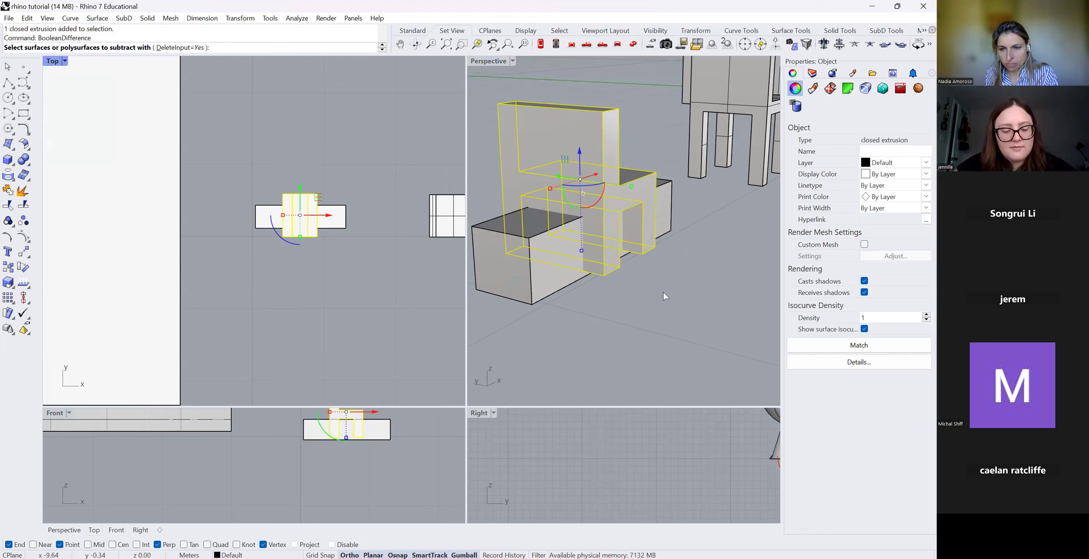
pyautogui.write('boolean')
pyautogui.press('Return')
pyautogui.write('b')
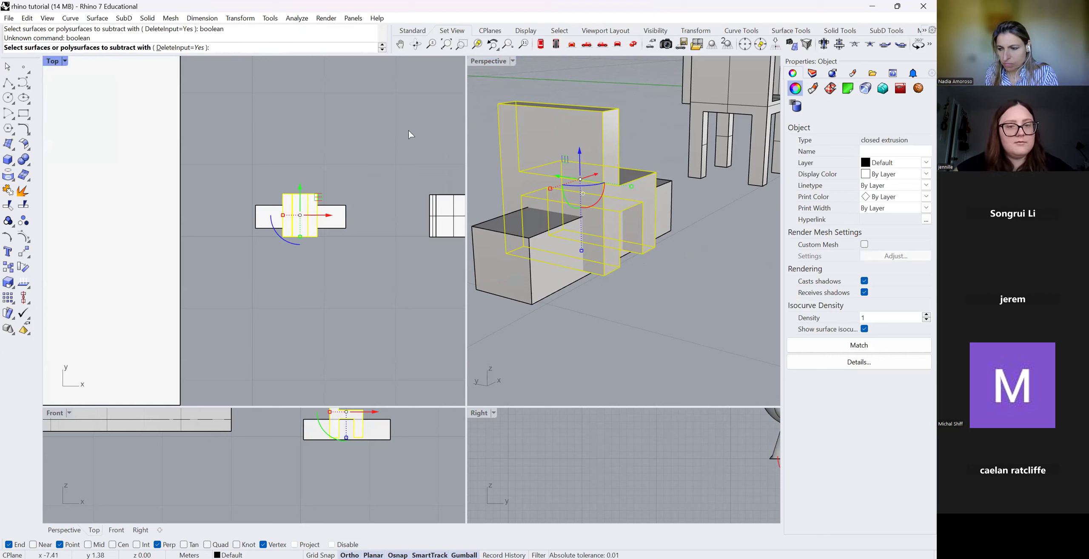
pyautogui.press('Escape')
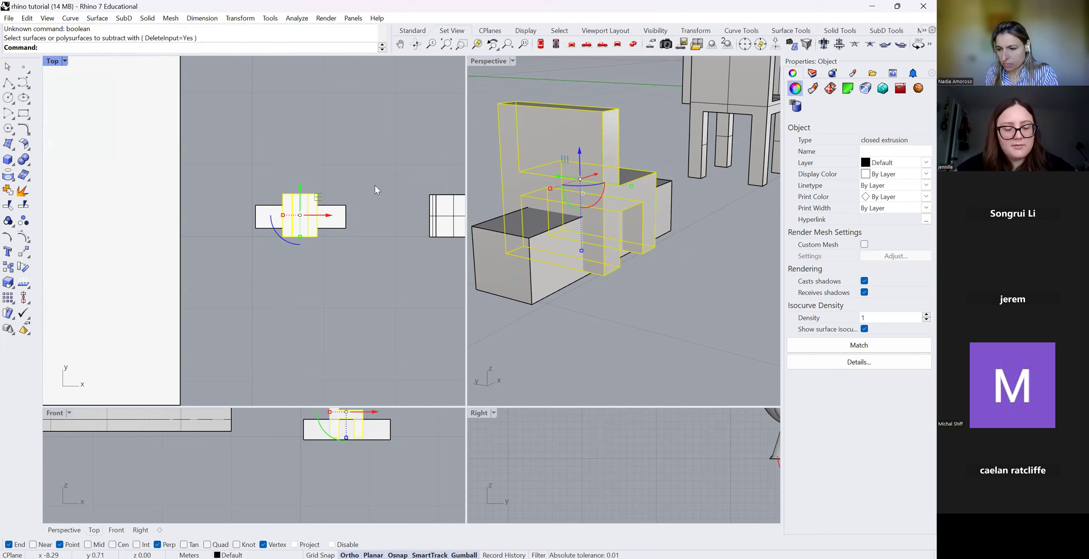
pyautogui.write('BooleanDifference')
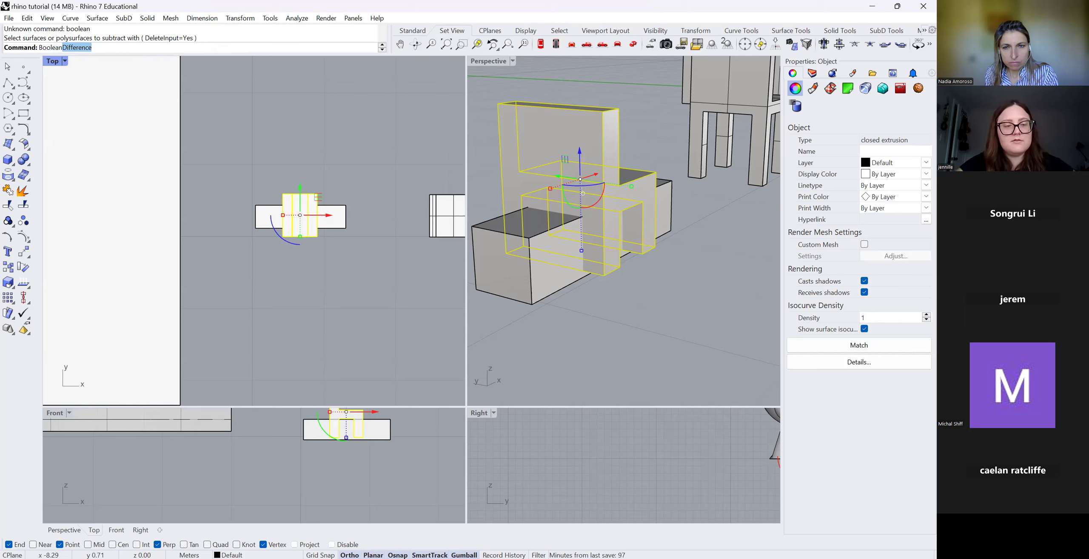
pyautogui.press('Return')
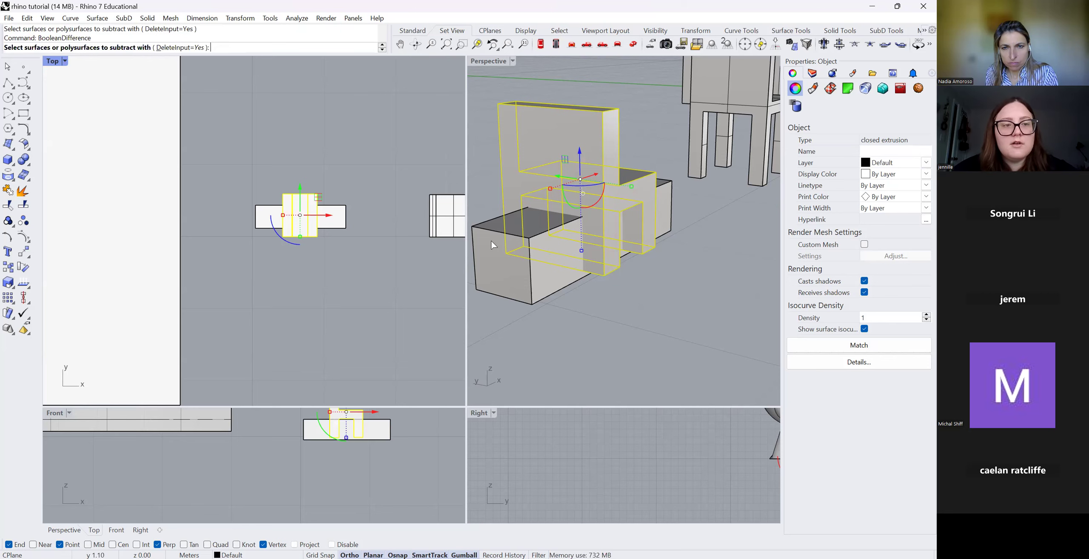
pyautogui.click(540, 300)
pyautogui.press('Return')
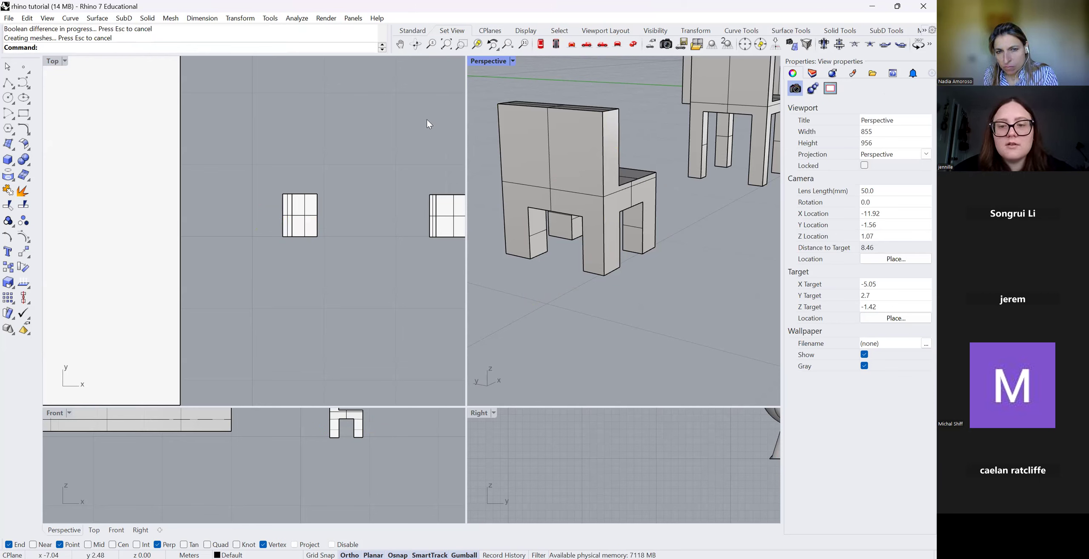
# Examine the new chair from the front and beside the existing chair in the Perspective view.
pyautogui.moveTo(663, 268); pyautogui.dragTo(666, 281, button='right')
pyautogui.scroll(-16, 666, 281)
pyautogui.click(416, 43)
pyautogui.moveTo(575, 293); pyautogui.dragTo(545, 272)
pyautogui.scroll(20, 547, 241)
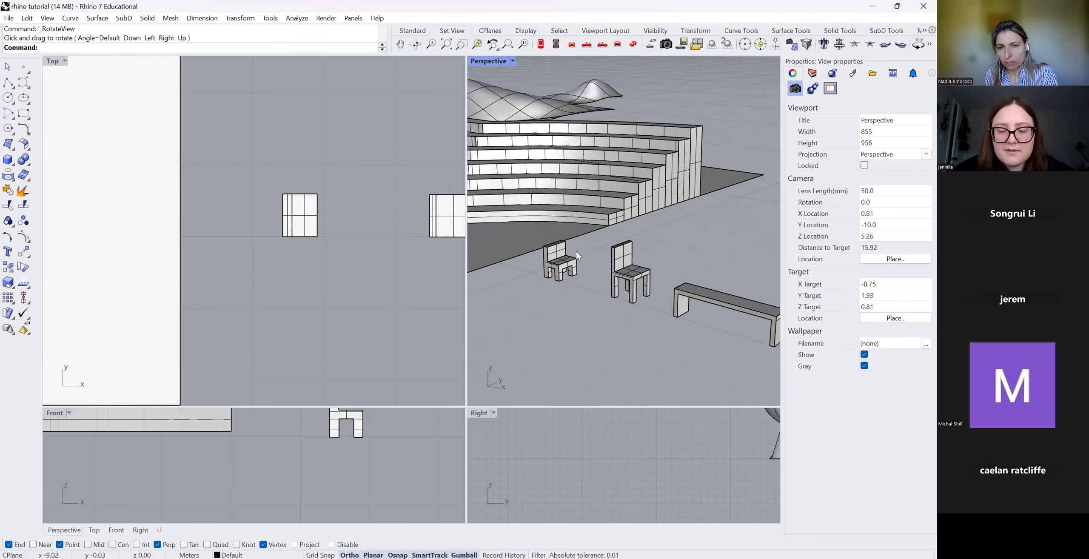
pyautogui.scroll(-2, 584, 291)
pyautogui.scroll(-3, 584, 291)
pyautogui.scroll(3, 573, 298)
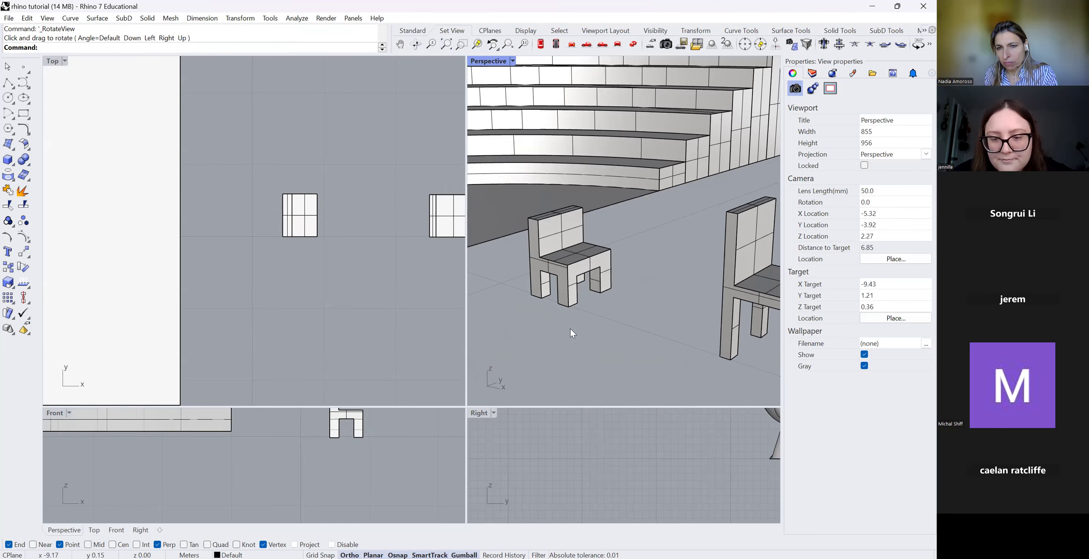
# Delete the newly cut second chair, keeping the original chair and bench.
pyautogui.click(300, 236)
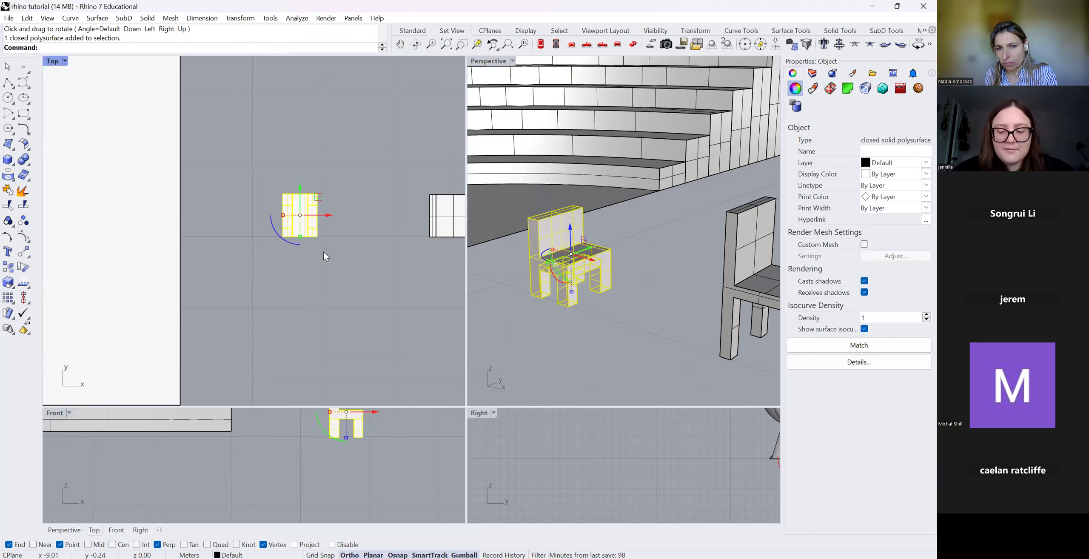
pyautogui.press('Delete')
pyautogui.scroll(-3, 313, 324)
pyautogui.moveTo(589, 271); pyautogui.dragTo(468, 268, button='right')
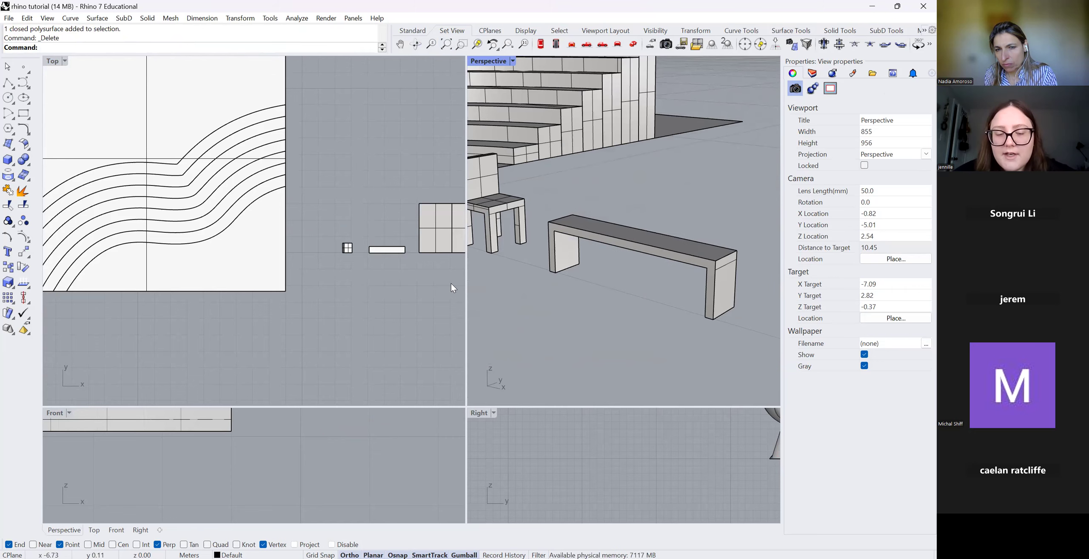
# Start a polyline in the Front view at ground level at x -10.00, with Grid Snap turned on.
pyautogui.scroll(-2, 374, 266)
pyautogui.scroll(4, 396, 261)
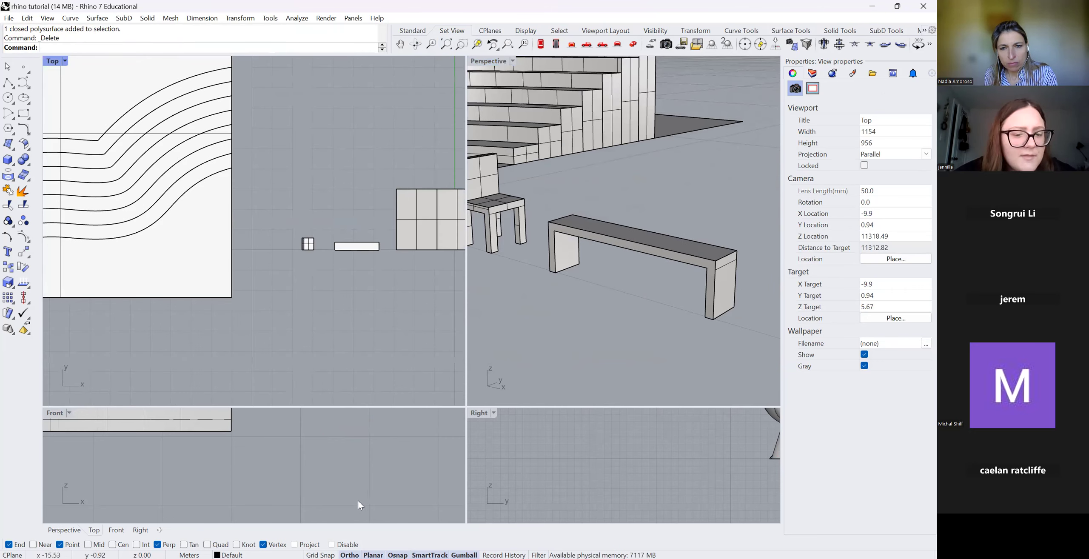
pyautogui.scroll(-5, 332, 460)
pyautogui.scroll(-2, 368, 480)
pyautogui.scroll(4, 326, 465)
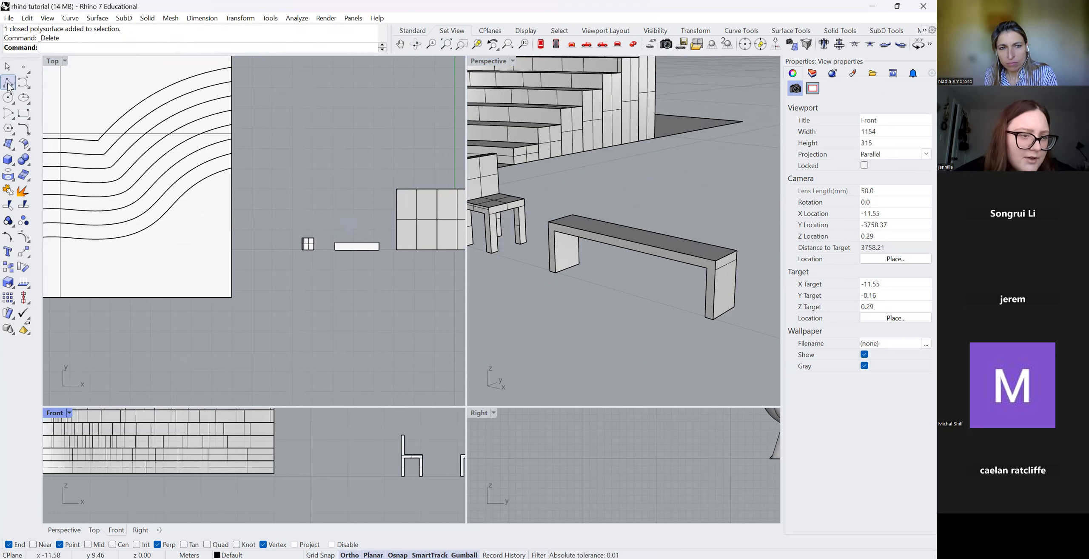
pyautogui.scroll(8, 298, 454)
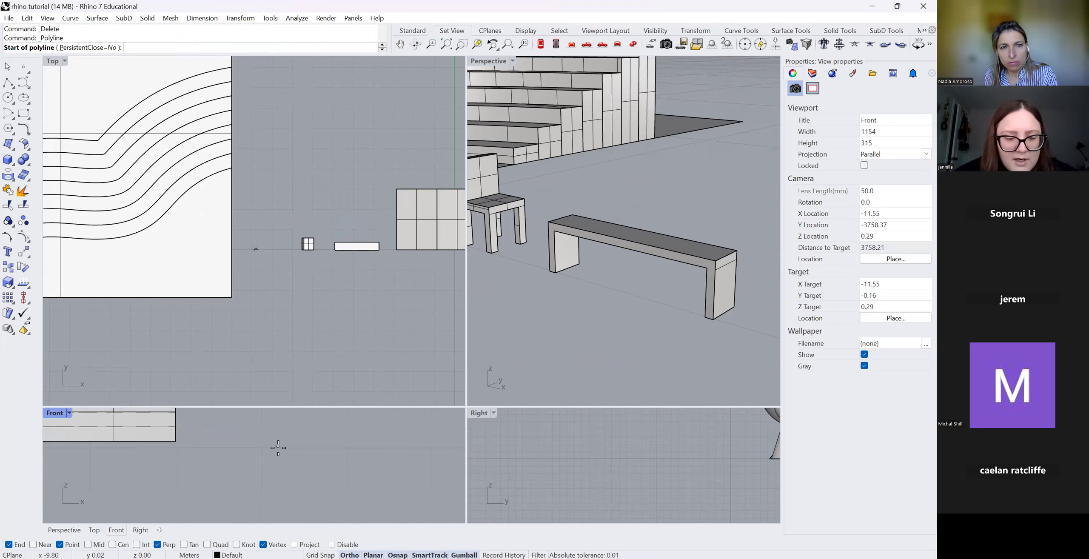
pyautogui.press('F9')
pyautogui.scroll(-6, 396, 470)
pyautogui.scroll(8, 335, 473)
pyautogui.click(319, 449)
# Draw the polyline's first segment 0.13 m long along the ground in the positive X direction.
pyautogui.scroll(-6, 297, 456)
pyautogui.scroll(6, 305, 453)
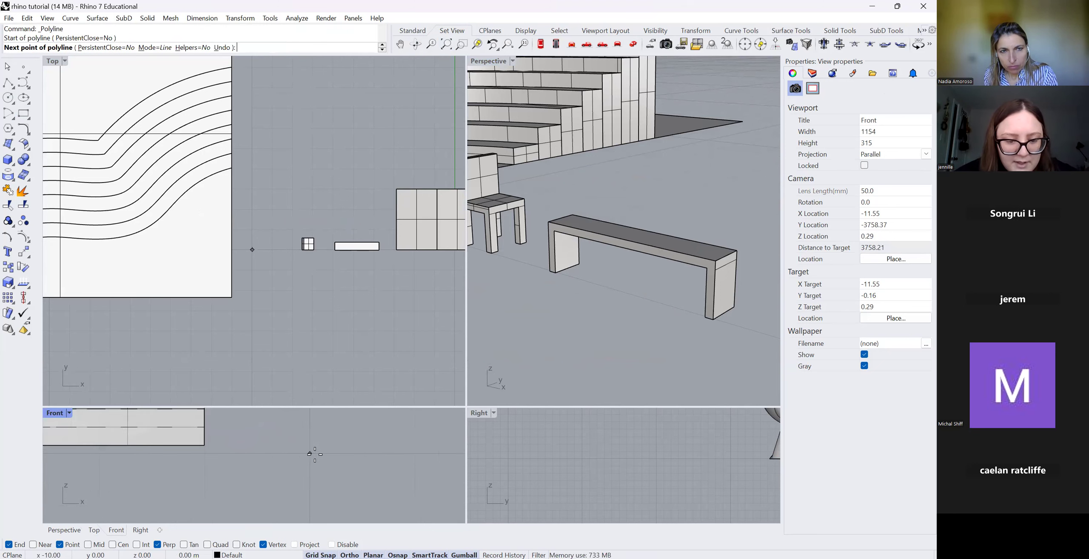
pyautogui.scroll(4, 315, 454)
pyautogui.write('.13')
pyautogui.press('Return')
pyautogui.scroll(-3, 311, 444)
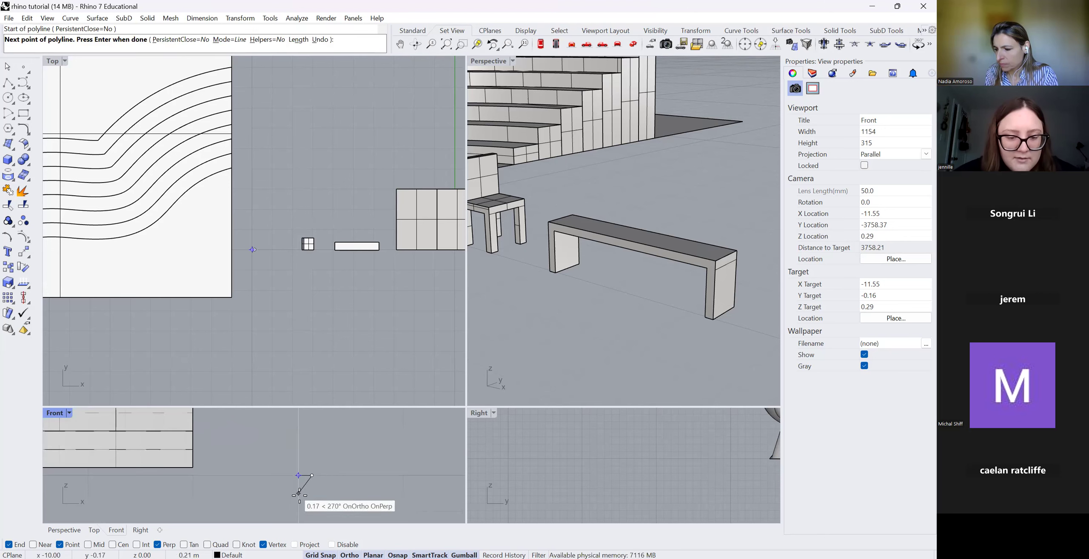
# Draw the bench profile's inner edge 0.35 m up, across to x -8.00 and straight down to the ground.
pyautogui.click(303, 437)
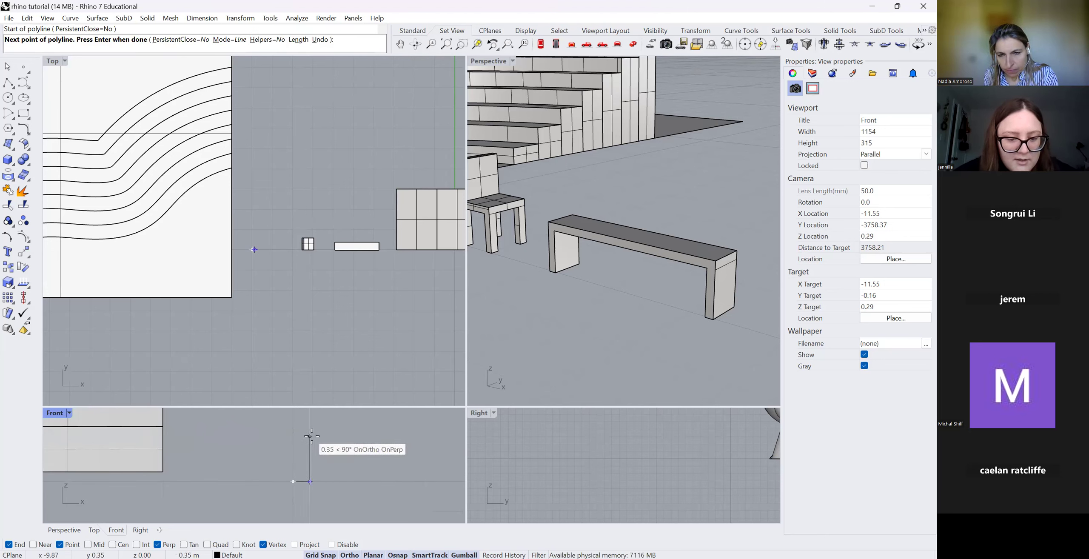
pyautogui.scroll(-3, 314, 443)
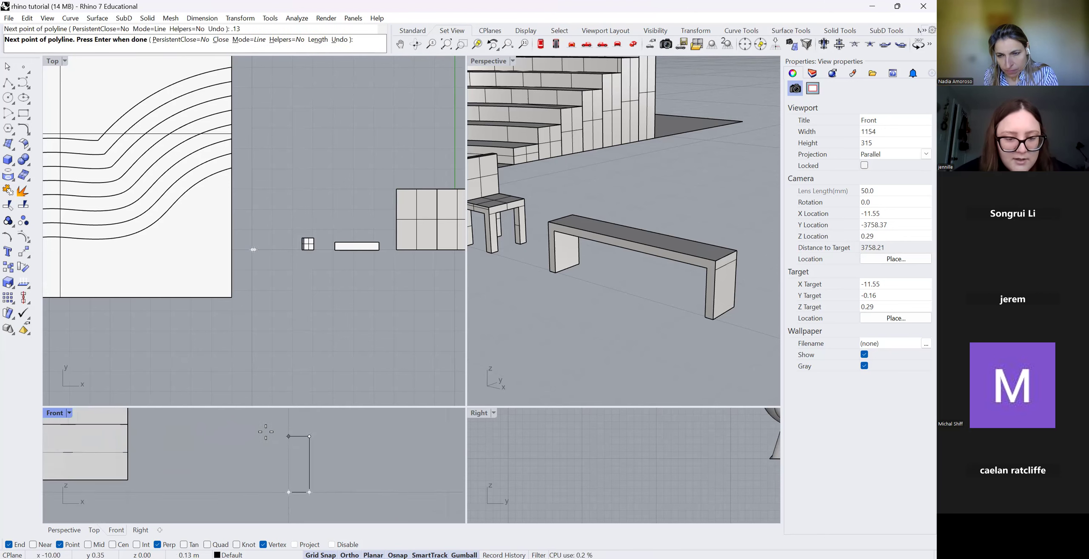
pyautogui.click(383, 433)
pyautogui.scroll(3, 385, 452)
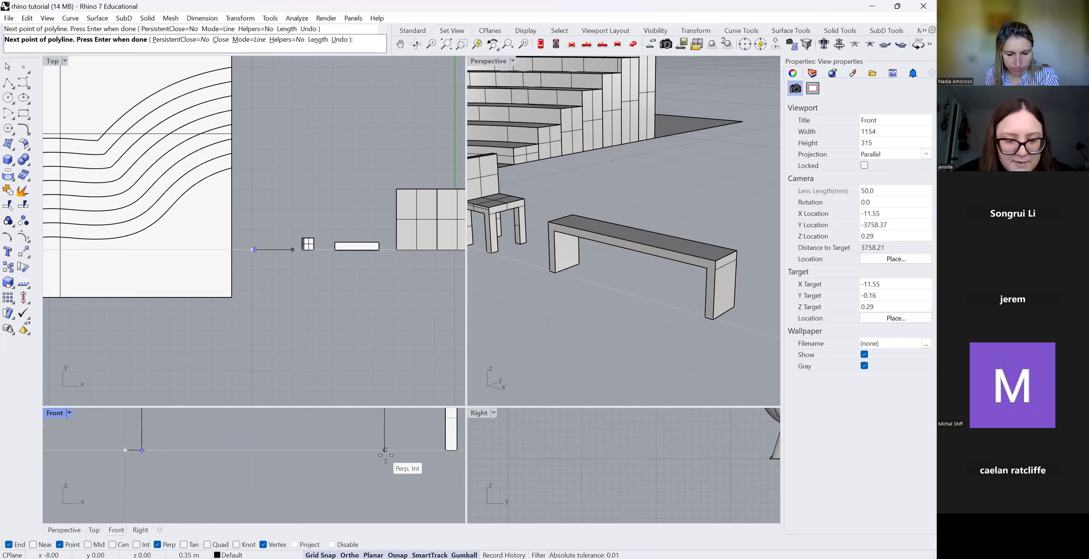
pyautogui.click(385, 450)
# Add the second leg's 0.13 m wide foot and its outer edge 0.35 m up, level with the inner edge.
pyautogui.write('.')
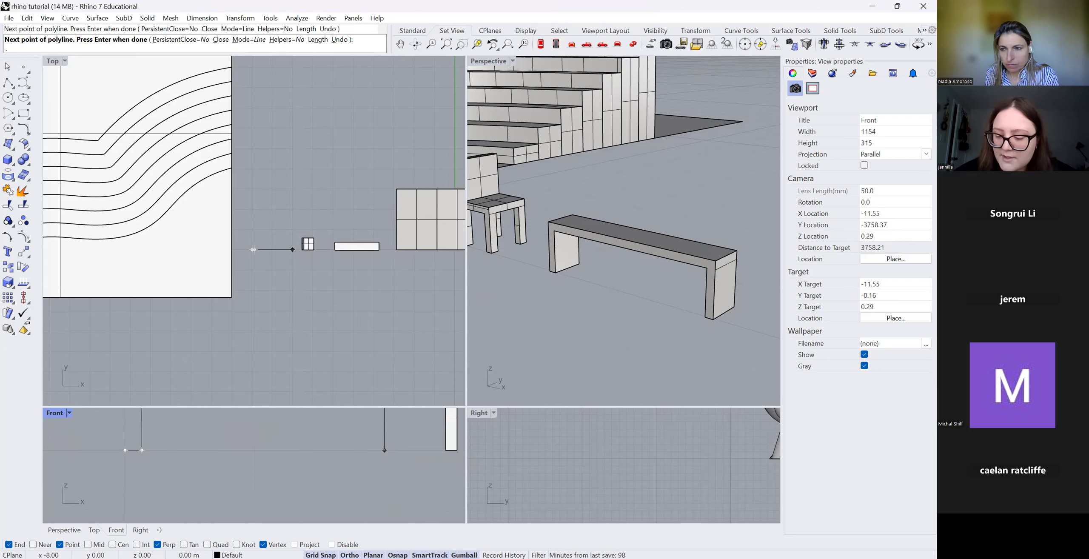
pyautogui.click(405, 459)
pyautogui.scroll(-6, 398, 493)
pyautogui.scroll(5, 377, 448)
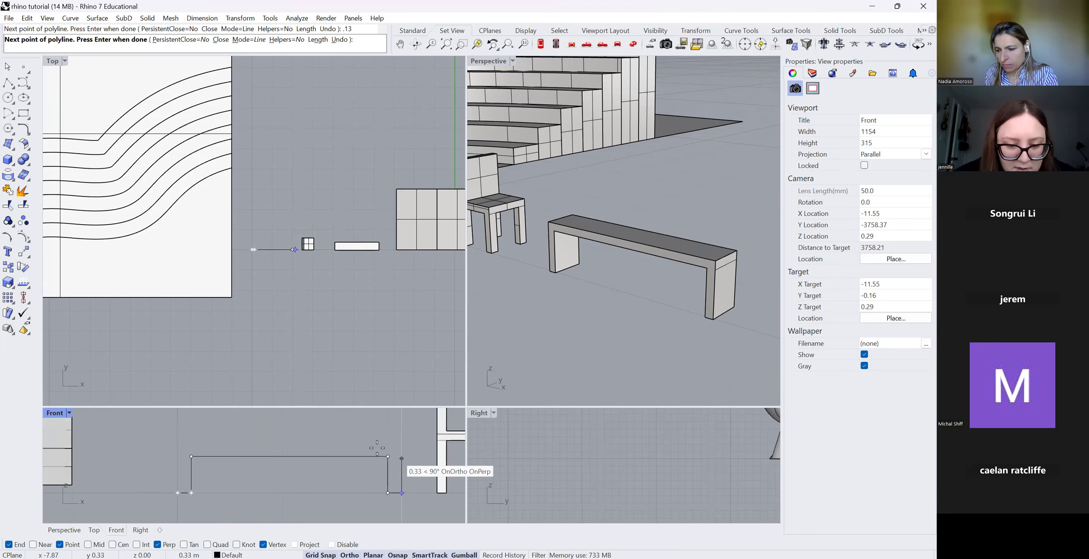
pyautogui.scroll(2, 395, 457)
# Extend the second leg's outer edge upward by another 0.13 m, undoing the point placed in the wrong direction.
pyautogui.write('1')
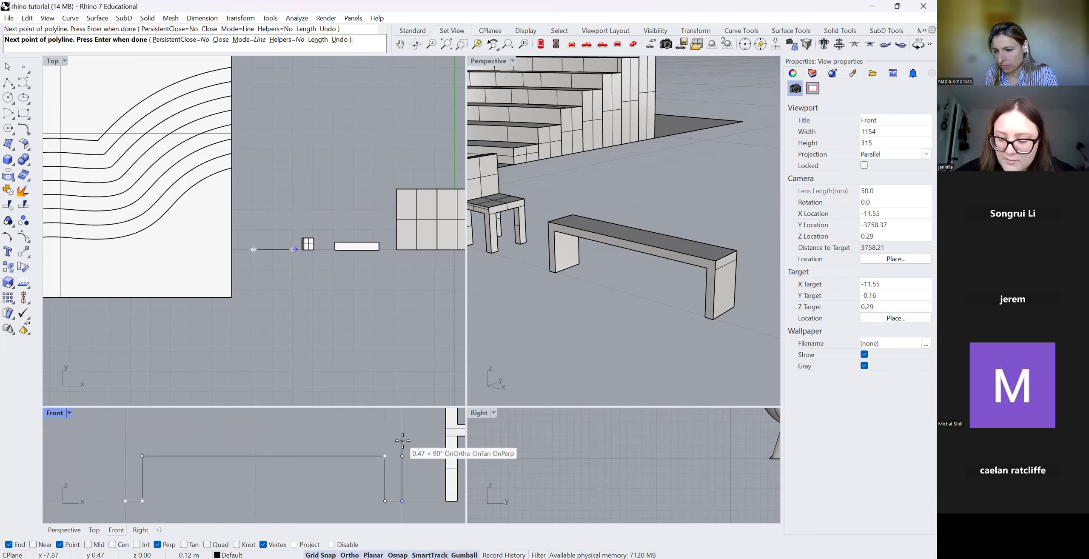
pyautogui.press('BackSpace')
pyautogui.write('.13')
pyautogui.press('Return')
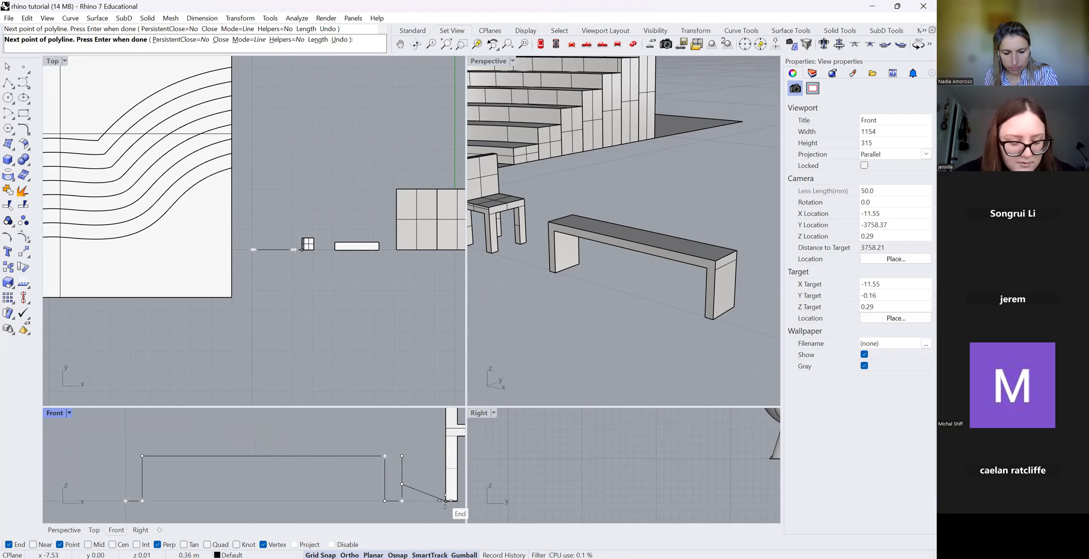
pyautogui.write('.')
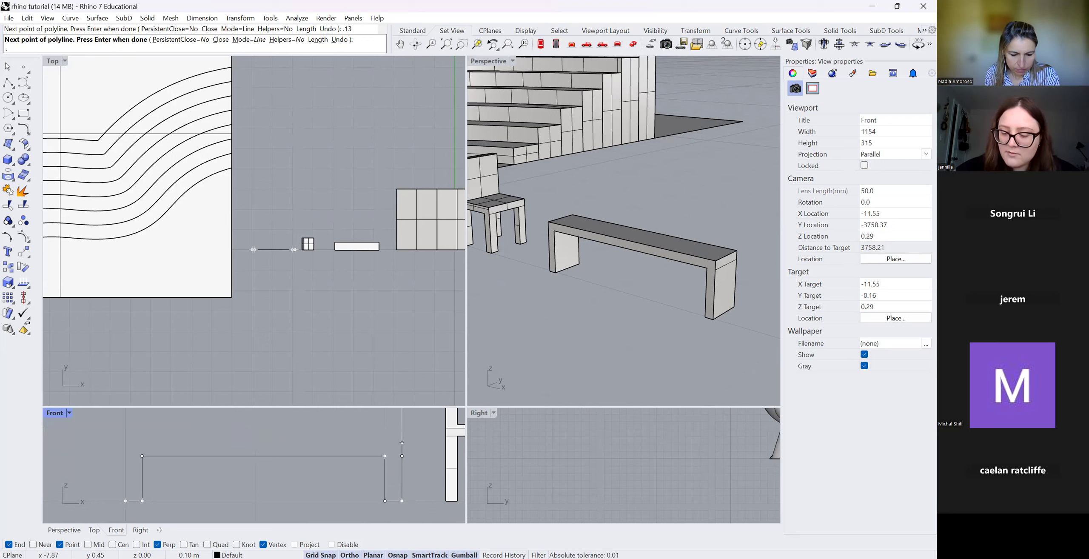
pyautogui.hotkey('ctrl', 'z')
pyautogui.click(414, 433)
# Close the bench profile with a horizontal top edge to x -10.00 and a vertical edge down to the start point.
pyautogui.scroll(-9, 416, 435)
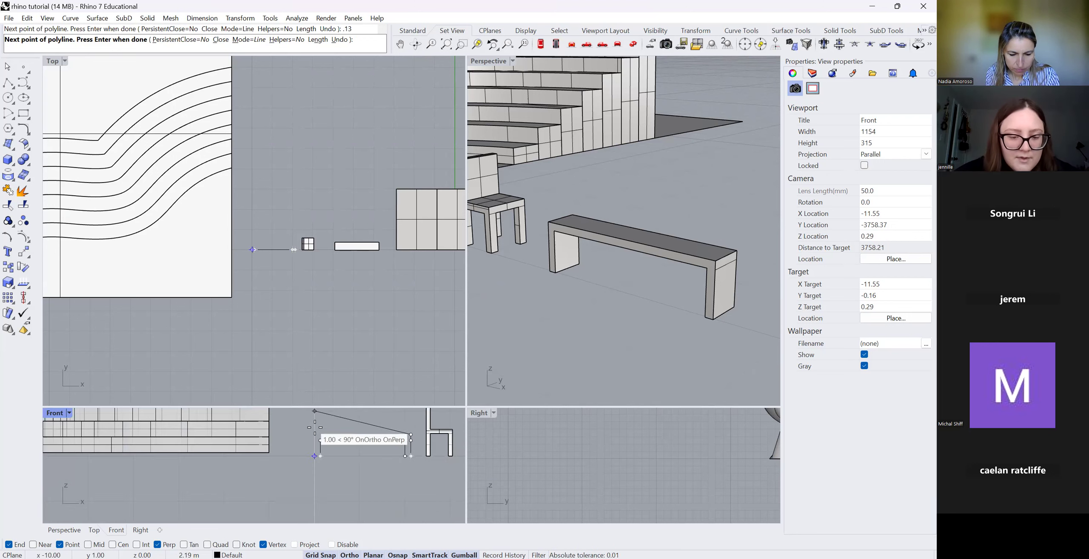
pyautogui.scroll(7, 313, 438)
pyautogui.click(313, 439)
pyautogui.scroll(-5, 289, 480)
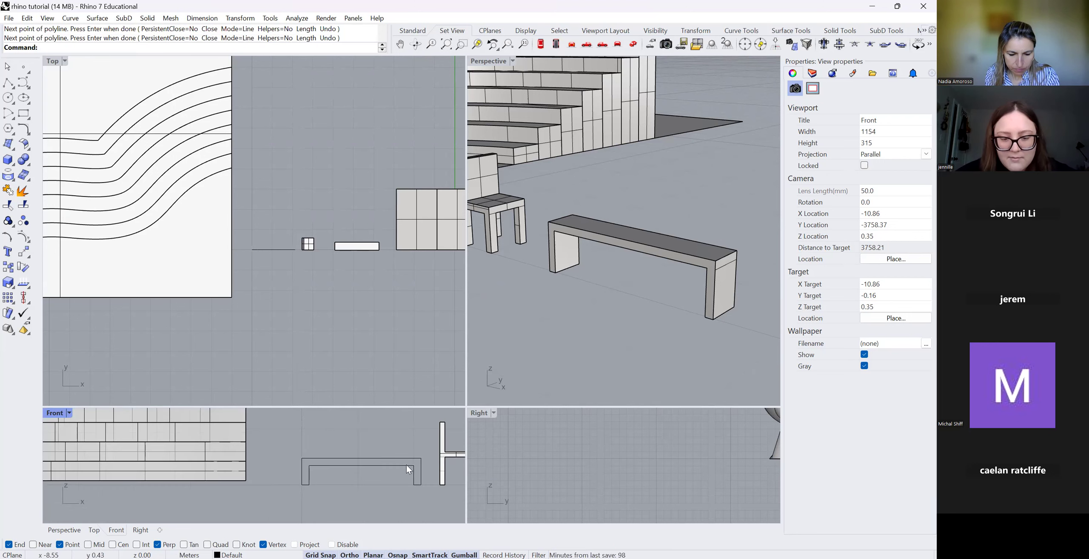
# Extrude the closed bench profile into a solid about 0.58 m deep with ExtrudeCrv, matching the chair's depth, with Grid Snap turned off.
pyautogui.click(406, 465)
pyautogui.scroll(3, 302, 261)
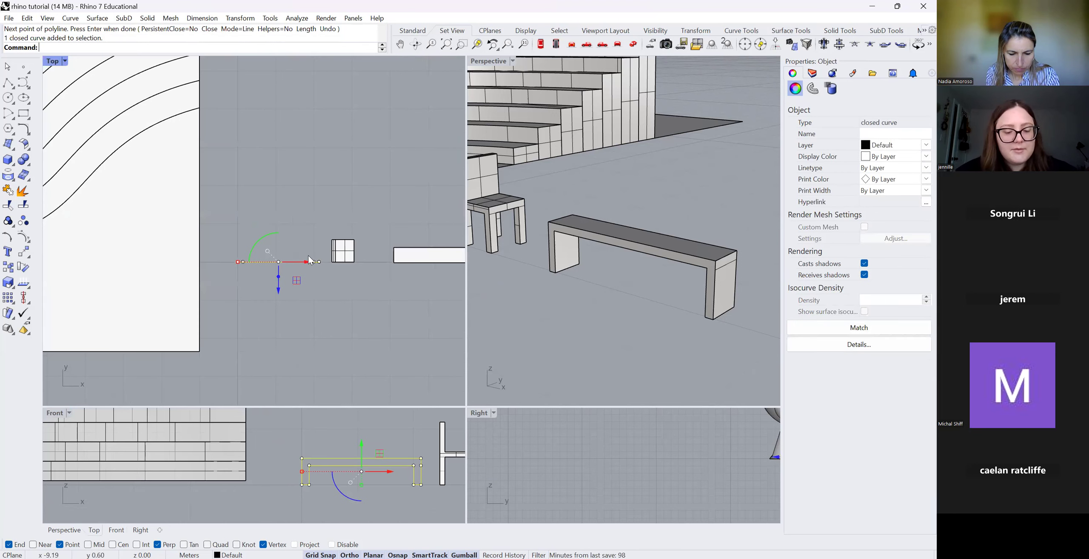
pyautogui.write('ExtrudeSrf')
pyautogui.click(326, 424)
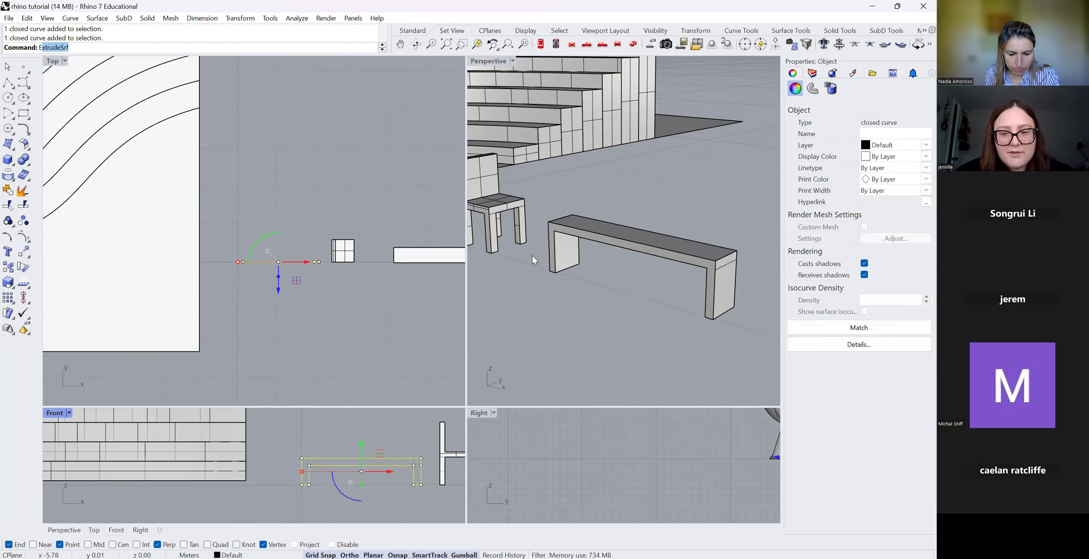
pyautogui.scroll(6, 258, 256)
pyautogui.scroll(-6, 266, 278)
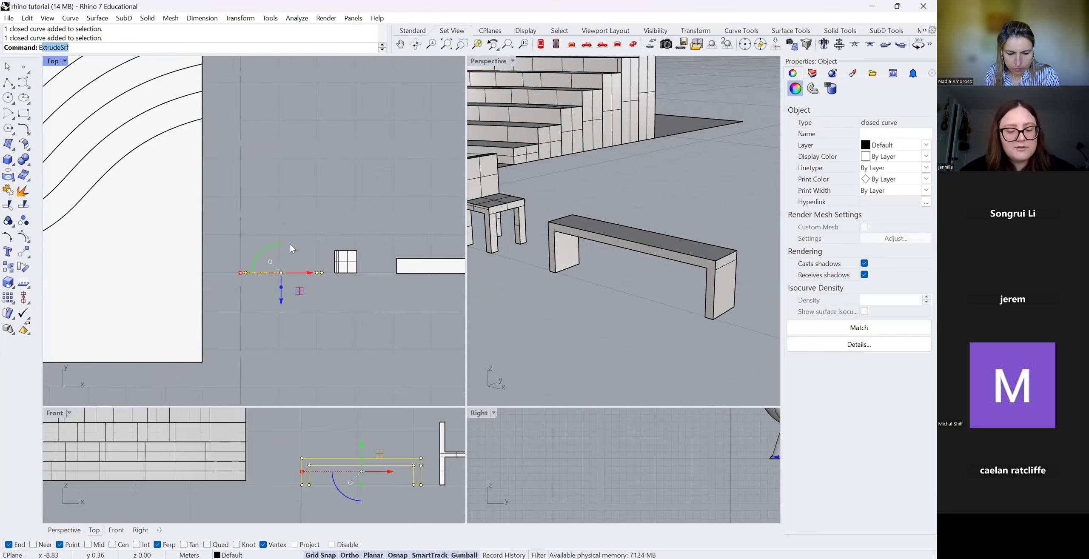
pyautogui.press('Return')
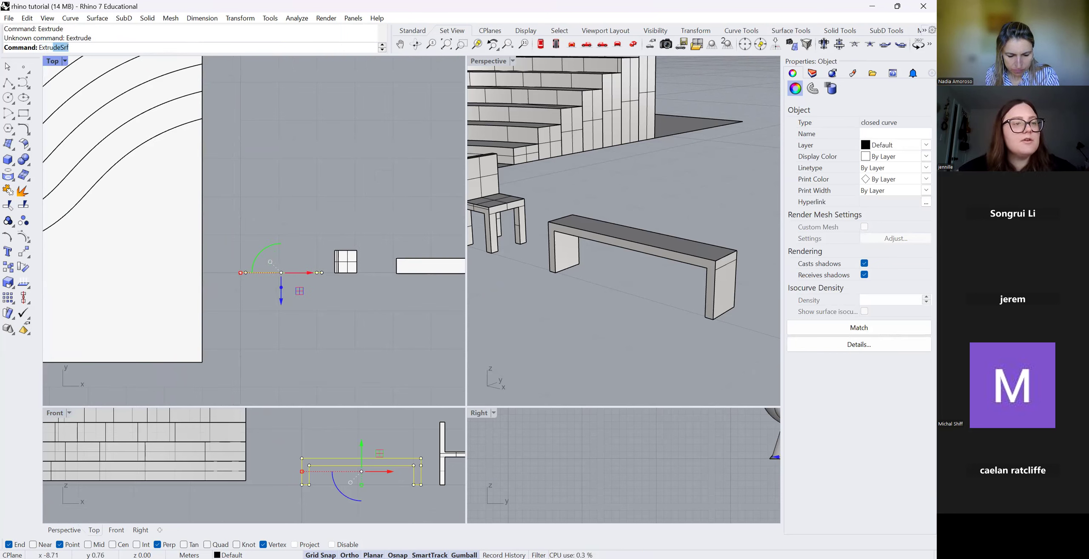
pyautogui.write('de')
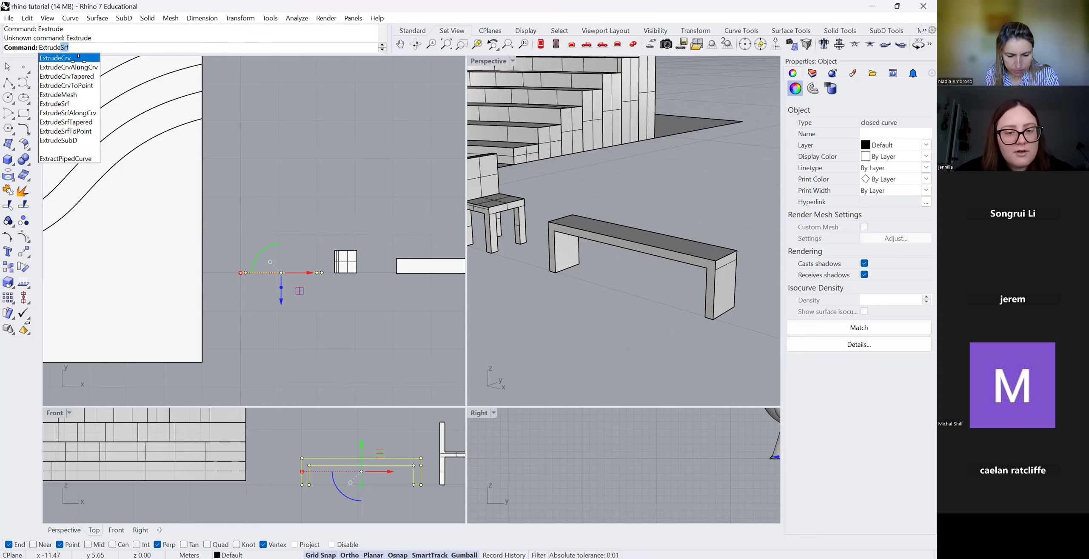
pyautogui.click(79, 56)
pyautogui.scroll(8, 285, 246)
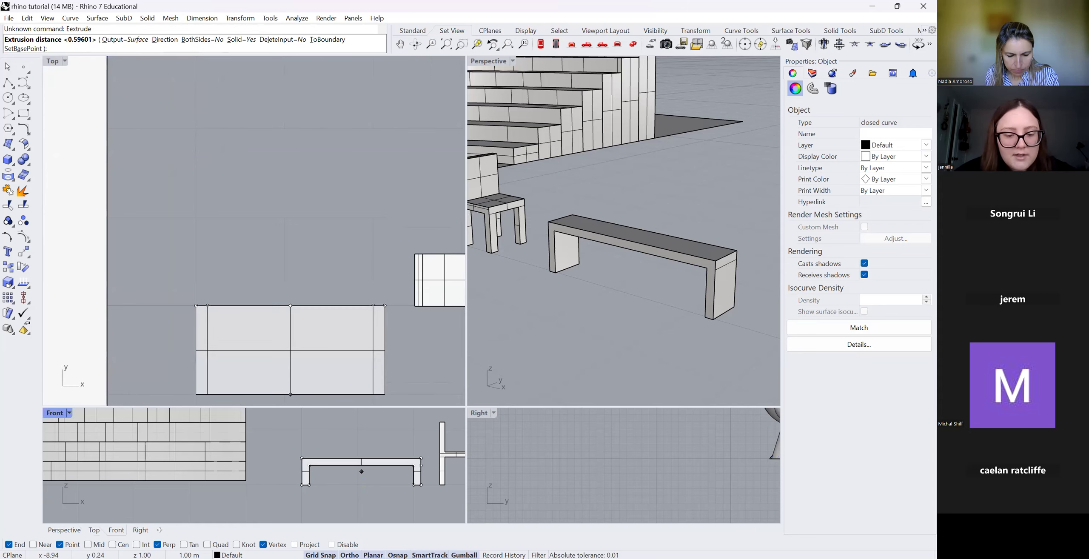
pyautogui.click(320, 555)
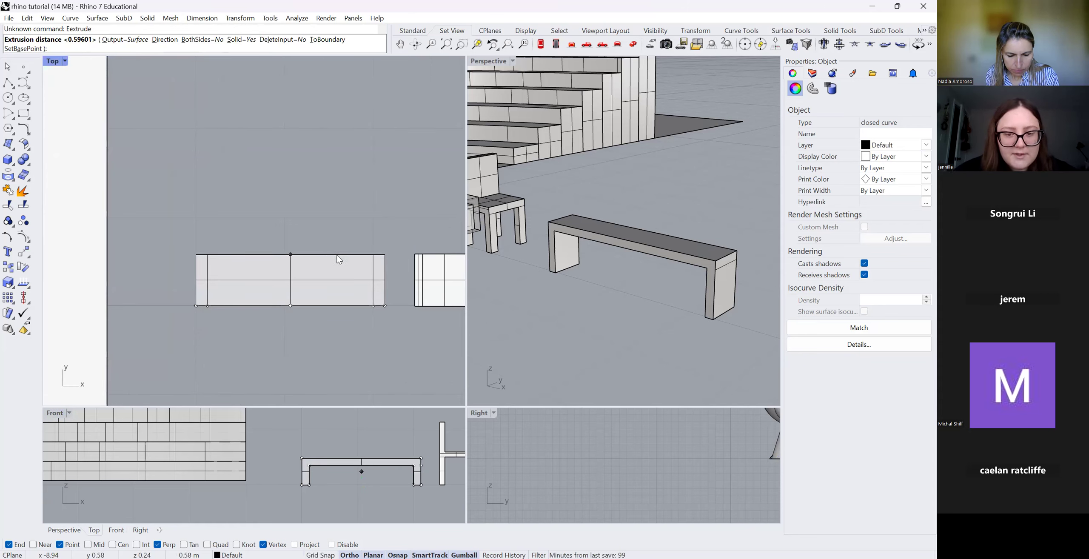
pyautogui.click(337, 255)
# Delete the newly extruded bench and its profile curve, keeping the original chair and bench.
pyautogui.click(620, 312)
pyautogui.scroll(-12, 619, 313)
pyautogui.scroll(9, 550, 276)
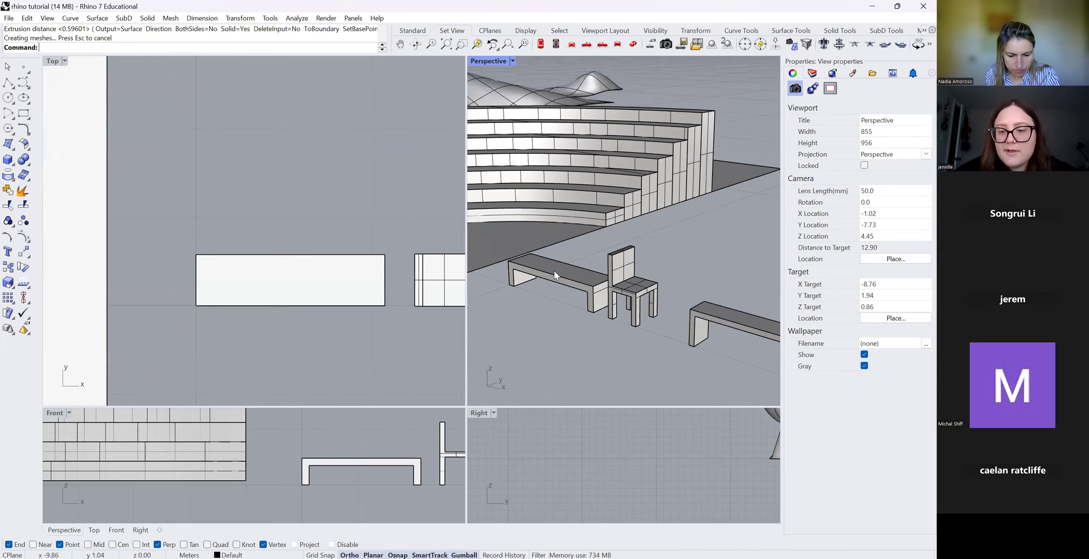
pyautogui.click(557, 275)
pyautogui.click(540, 304)
pyautogui.scroll(8, 537, 300)
pyautogui.click(586, 215)
pyautogui.press('Delete')
pyautogui.click(592, 253)
pyautogui.press('Delete')
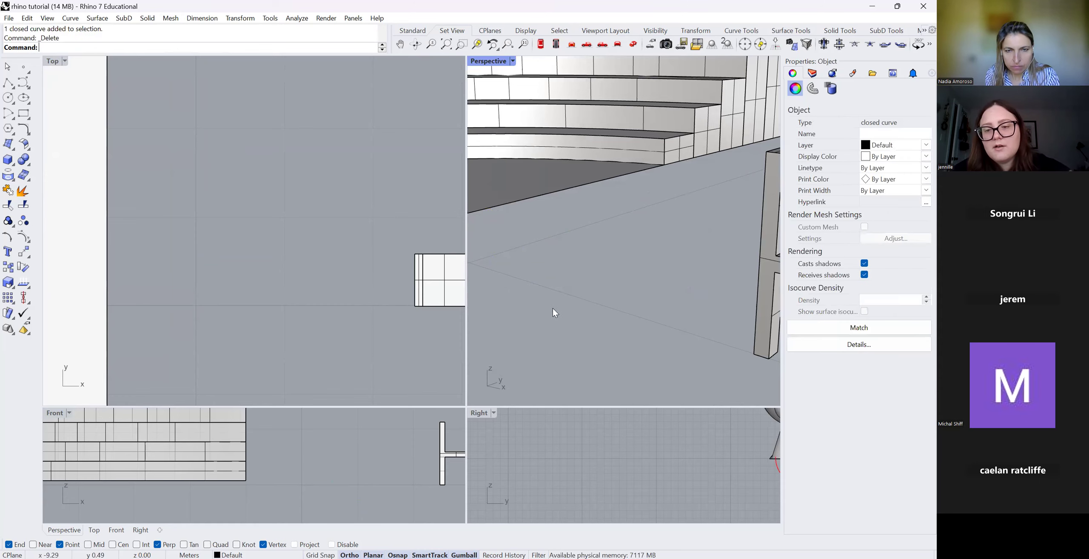
# Examine the chair, original bench and house together in the Top and Perspective views.
pyautogui.scroll(-5, 563, 331)
pyautogui.scroll(-17, 350, 334)
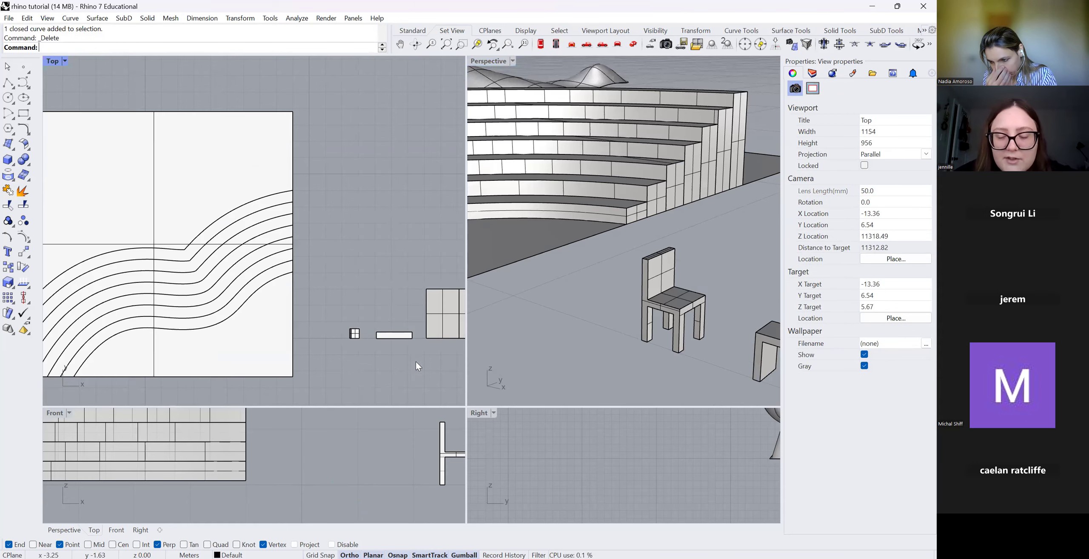
pyautogui.scroll(-10, 641, 347)
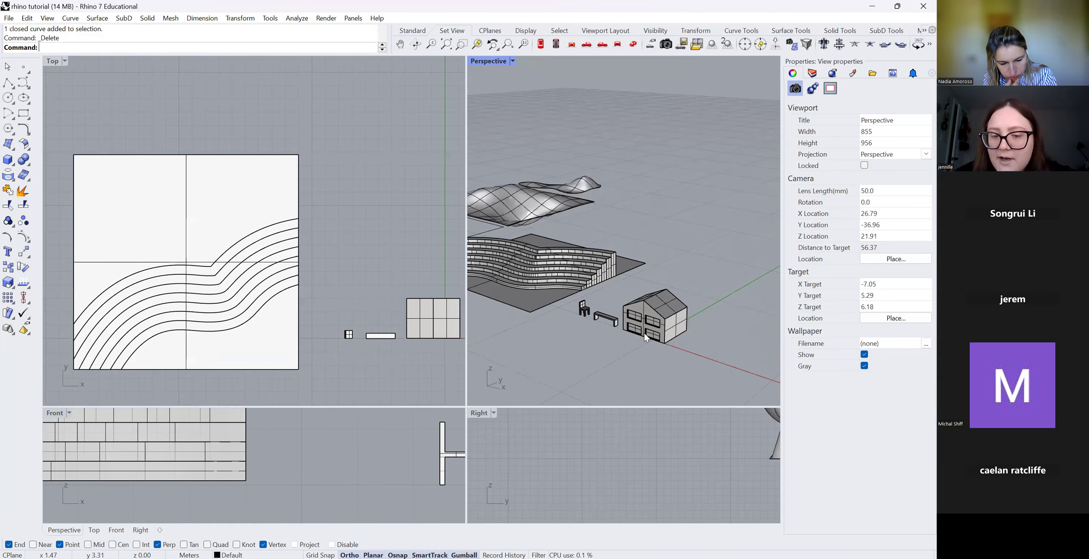
pyautogui.scroll(-8, 324, 327)
pyautogui.scroll(4, 383, 323)
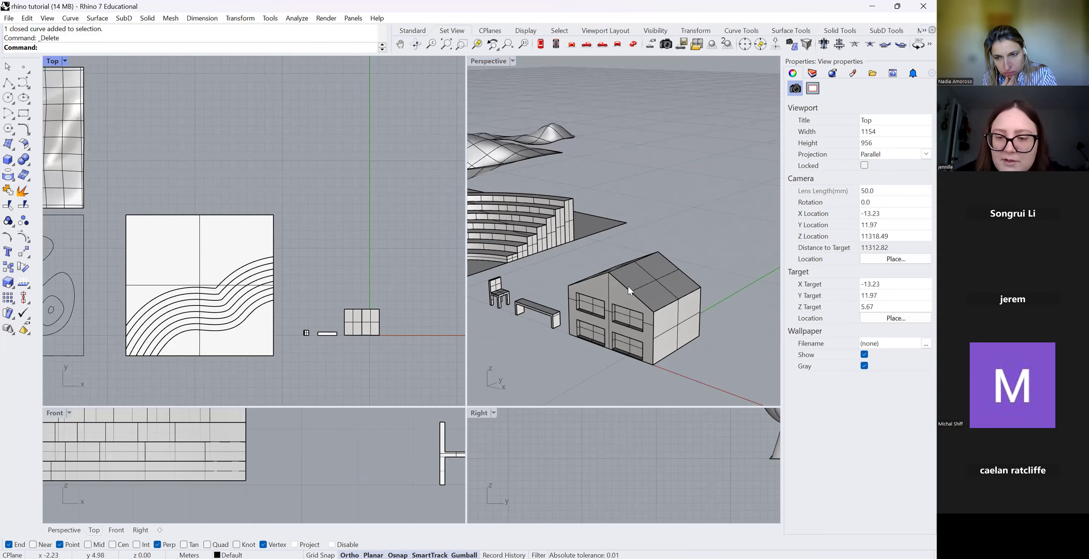
pyautogui.scroll(7, 628, 286)
pyautogui.click(696, 216)
pyautogui.scroll(-3, 695, 217)
pyautogui.press('Escape')
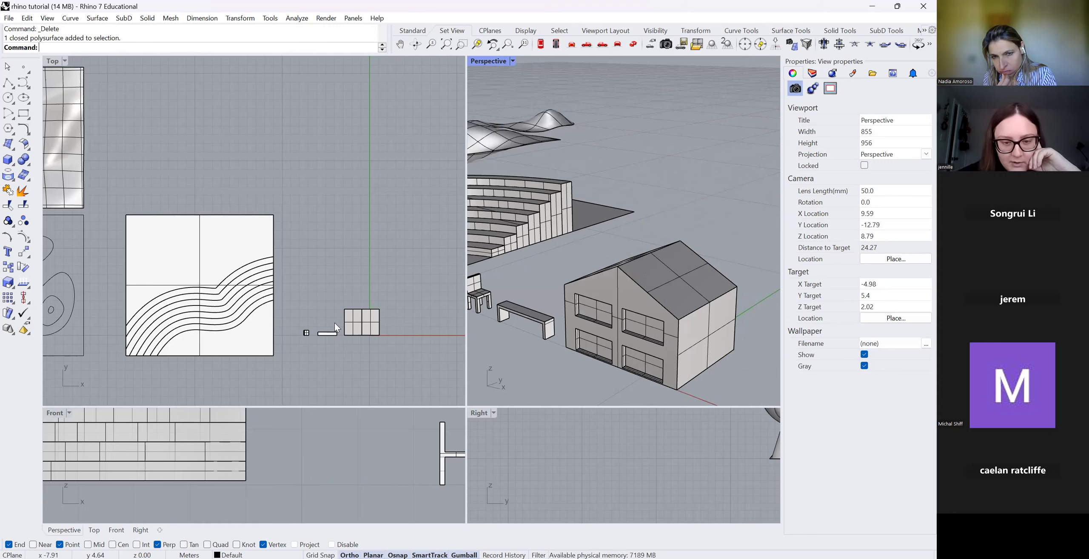
# Start a polyline in the Front view at ground level beside the house at x 3.00, with Grid Snap turned on.
pyautogui.scroll(-5, 335, 324)
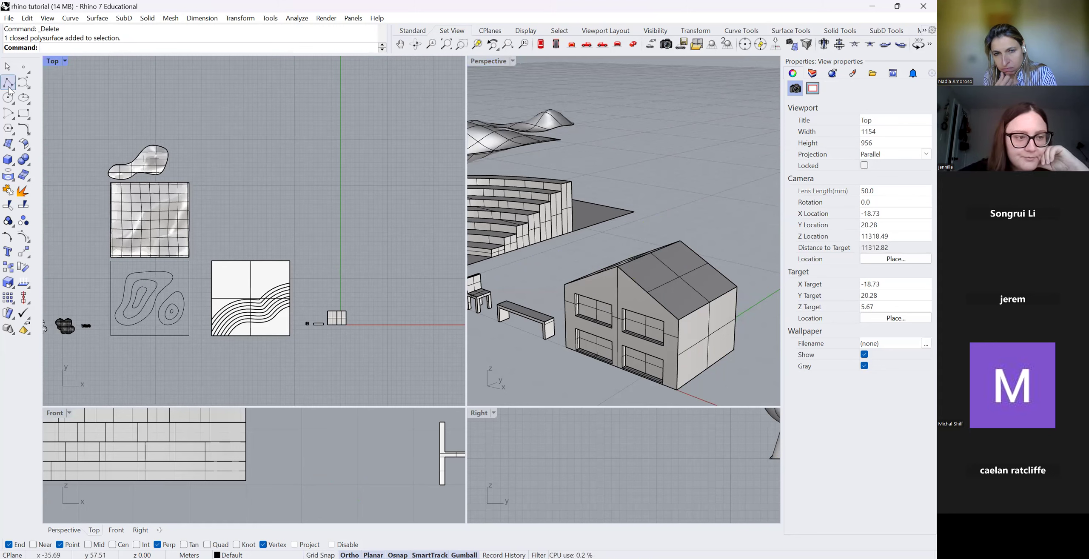
pyautogui.scroll(-6, 322, 460)
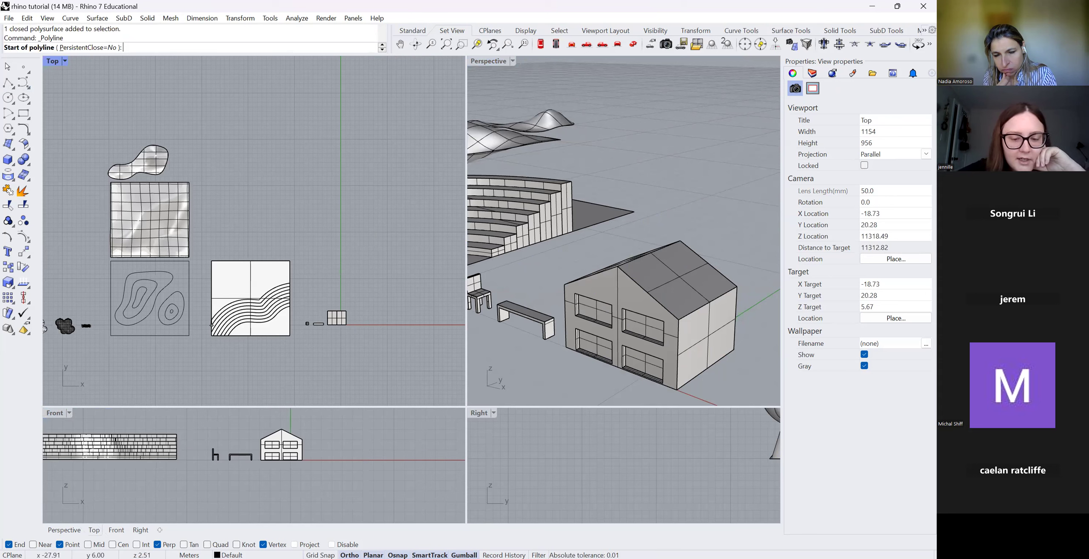
pyautogui.scroll(5, 320, 452)
pyautogui.scroll(-3, 389, 490)
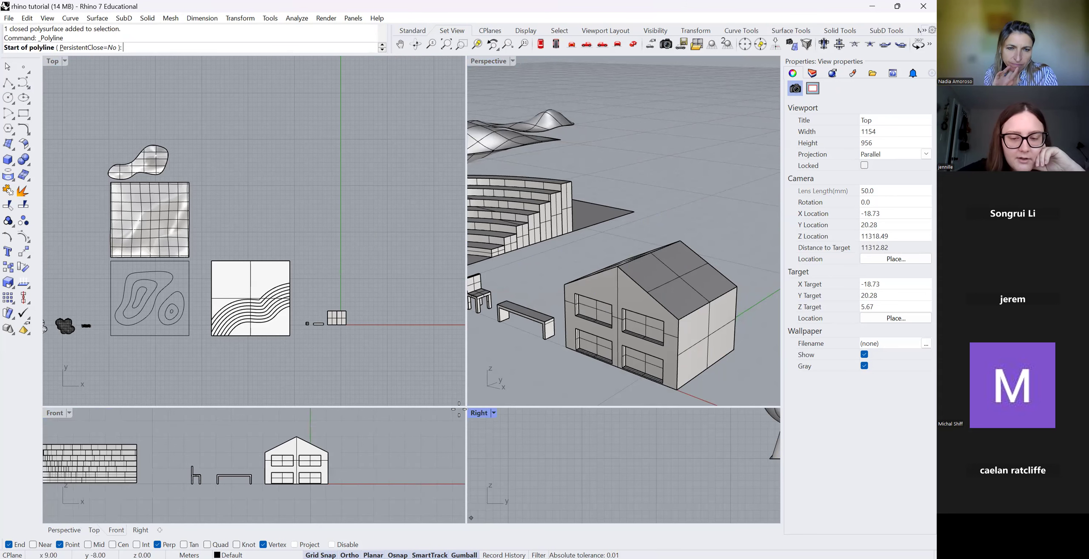
pyautogui.scroll(6, 367, 496)
pyautogui.click(346, 474)
pyautogui.scroll(-6, 344, 485)
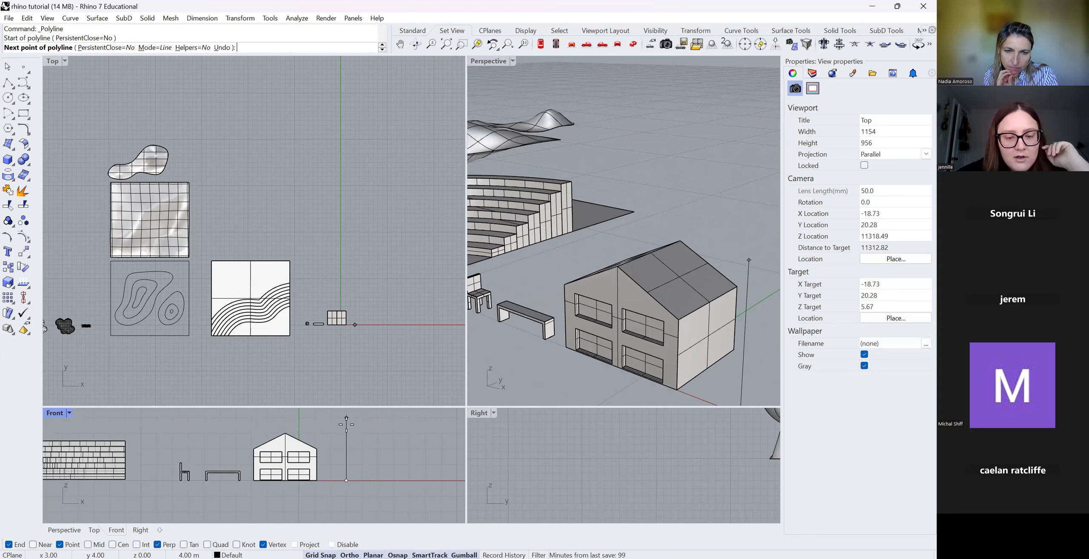
# Draw the polyline's first segment 7.5 m vertically upward.
pyautogui.scroll(4, 345, 447)
pyautogui.scroll(-4, 344, 438)
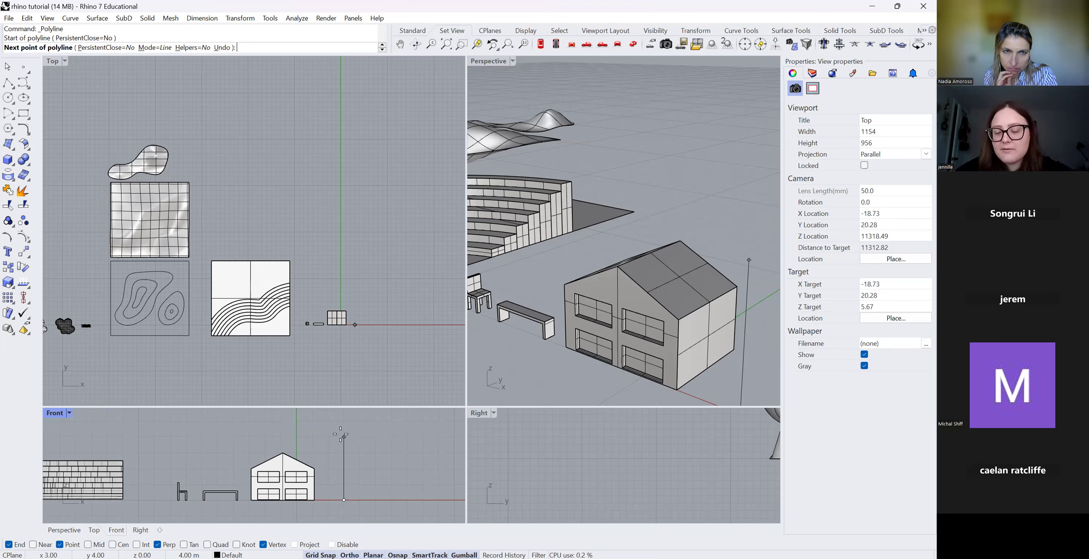
pyautogui.write('7.5')
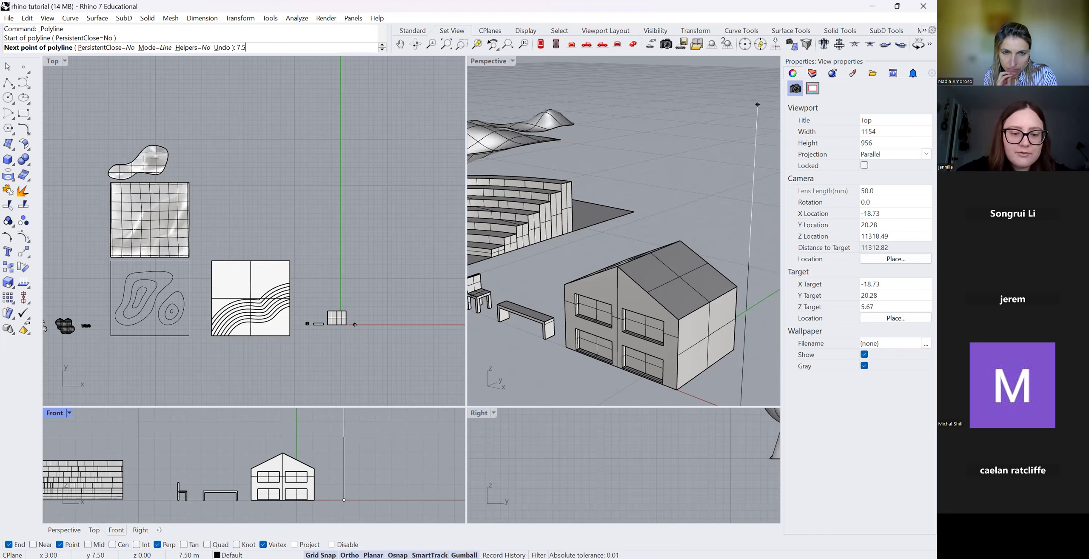
pyautogui.press('Return')
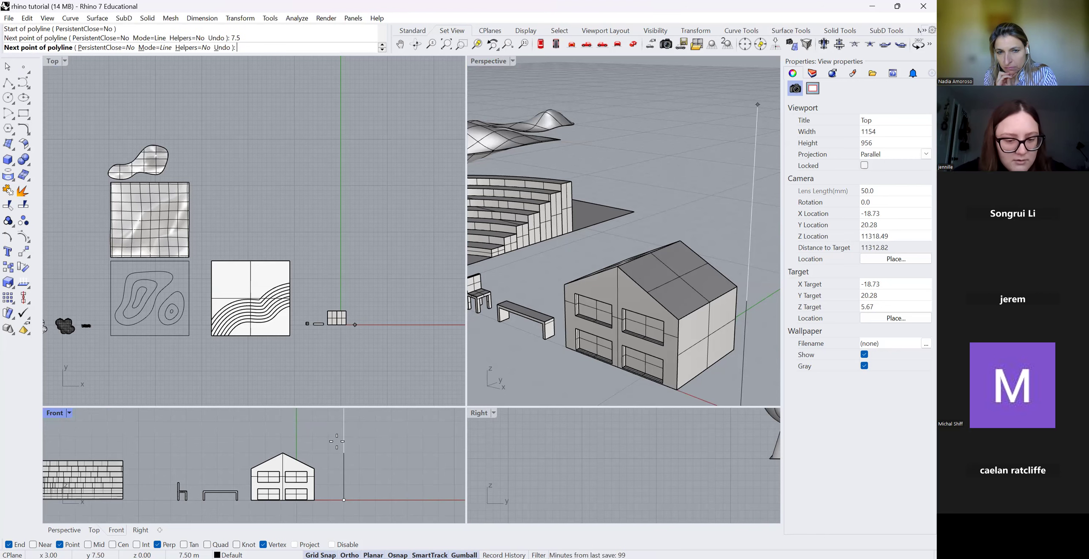
pyautogui.scroll(-2, 336, 445)
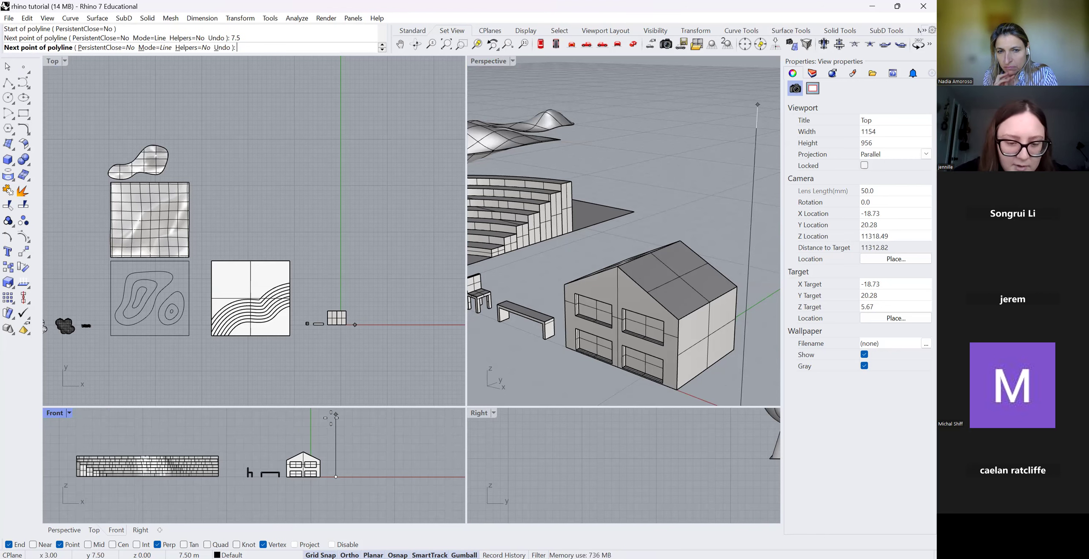
pyautogui.click(337, 414)
# With Ortho off, draw the polyline's sloped roof segment up to the ridge point at x 8.00, y 10.00 in the Front view.
pyautogui.scroll(1, 307, 468)
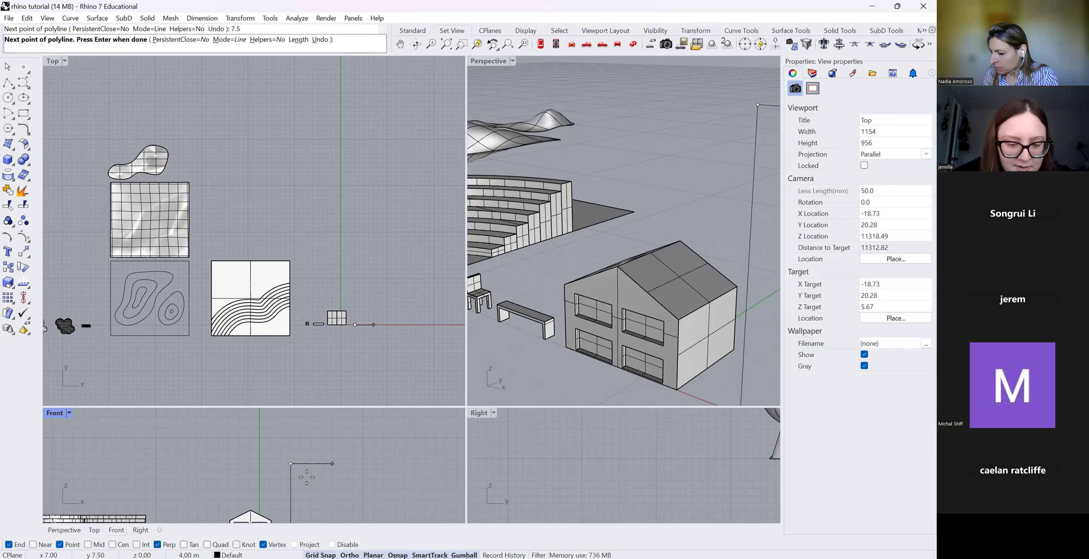
pyautogui.scroll(2, 334, 440)
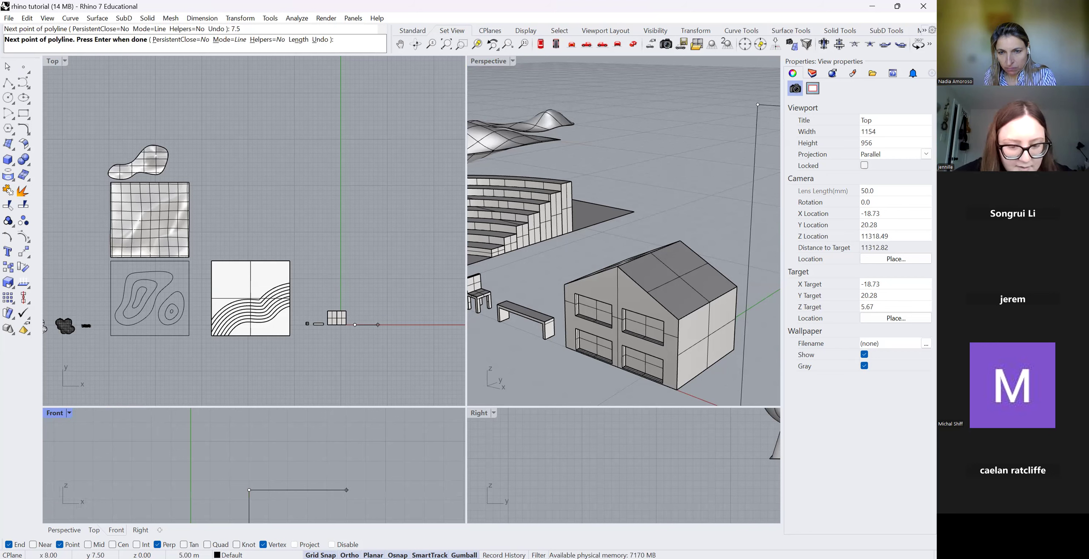
pyautogui.press('F8')
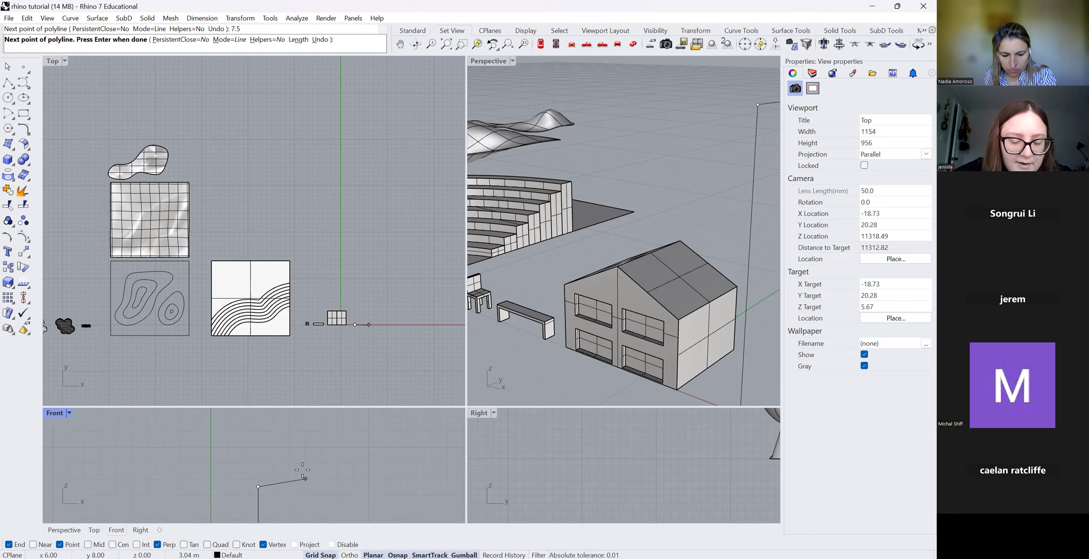
pyautogui.scroll(-3, 303, 458)
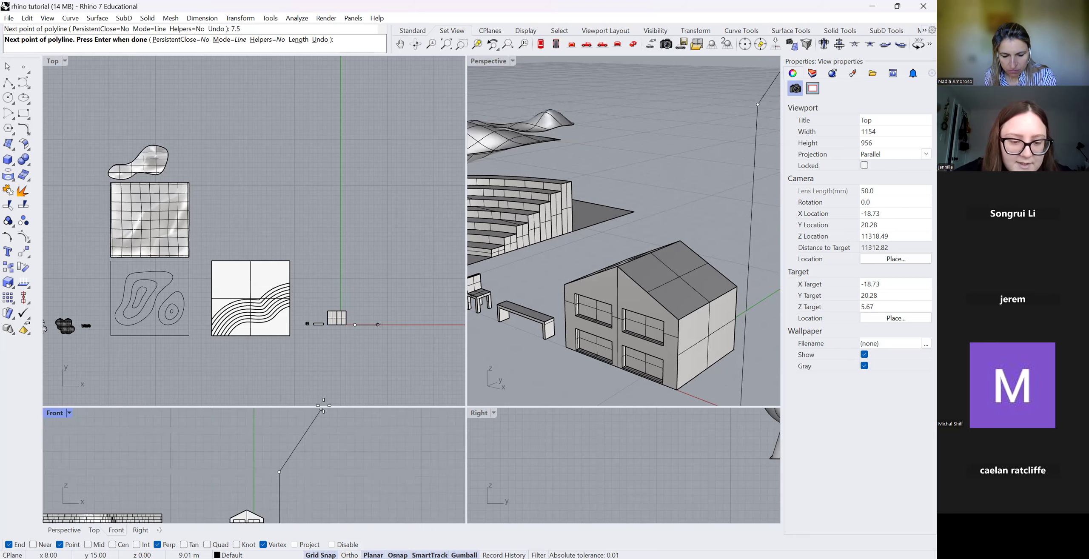
pyautogui.click(320, 453)
# Draw the opposite roof slope down to about x 12.95, y 7.77, with Ortho and Grid Snap off.
pyautogui.scroll(-8, 320, 454)
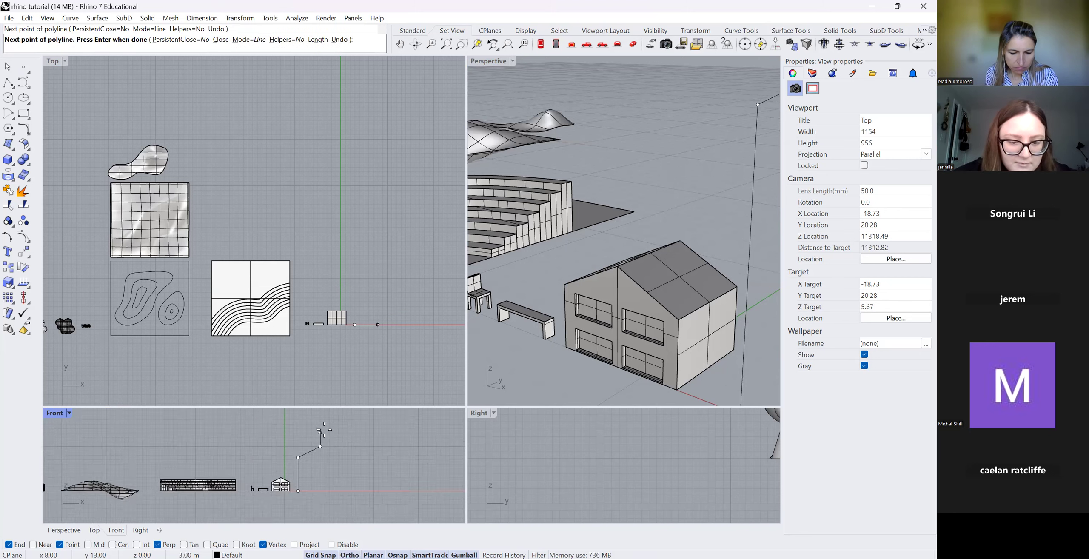
pyautogui.scroll(8, 322, 472)
pyautogui.scroll(-5, 320, 503)
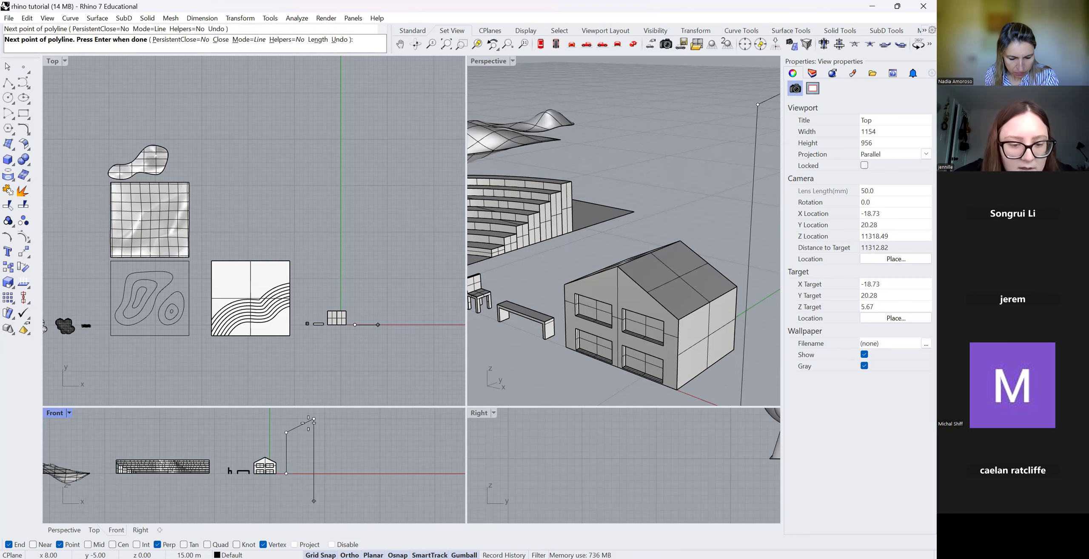
pyautogui.scroll(7, 325, 500)
pyautogui.scroll(-10, 327, 498)
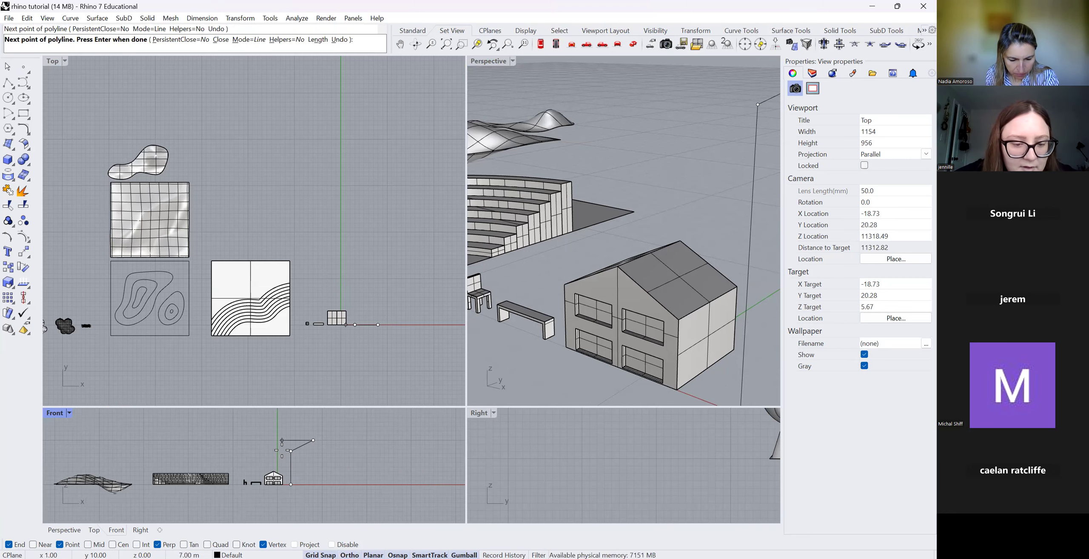
pyautogui.scroll(8, 286, 449)
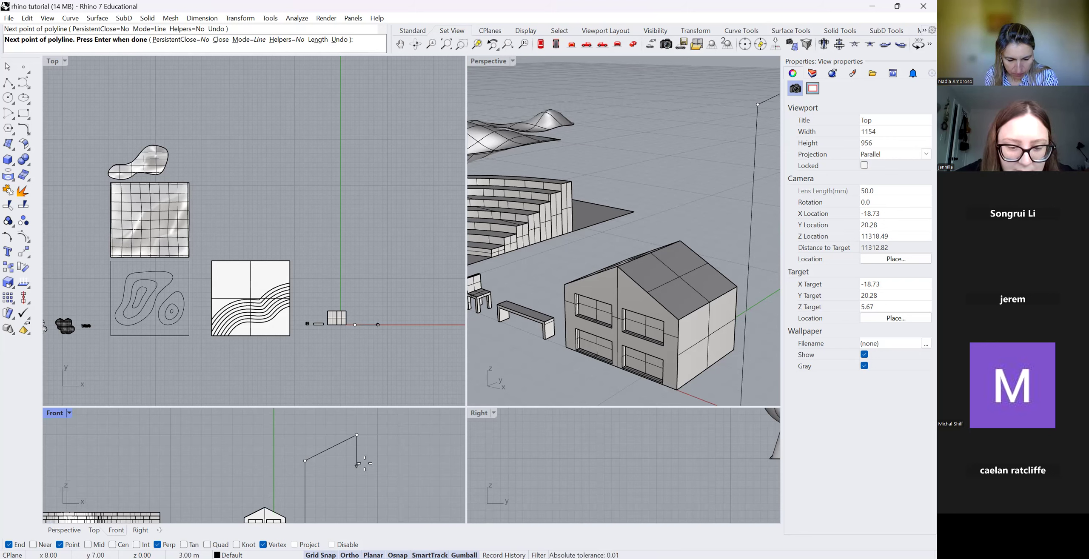
pyautogui.press('F8')
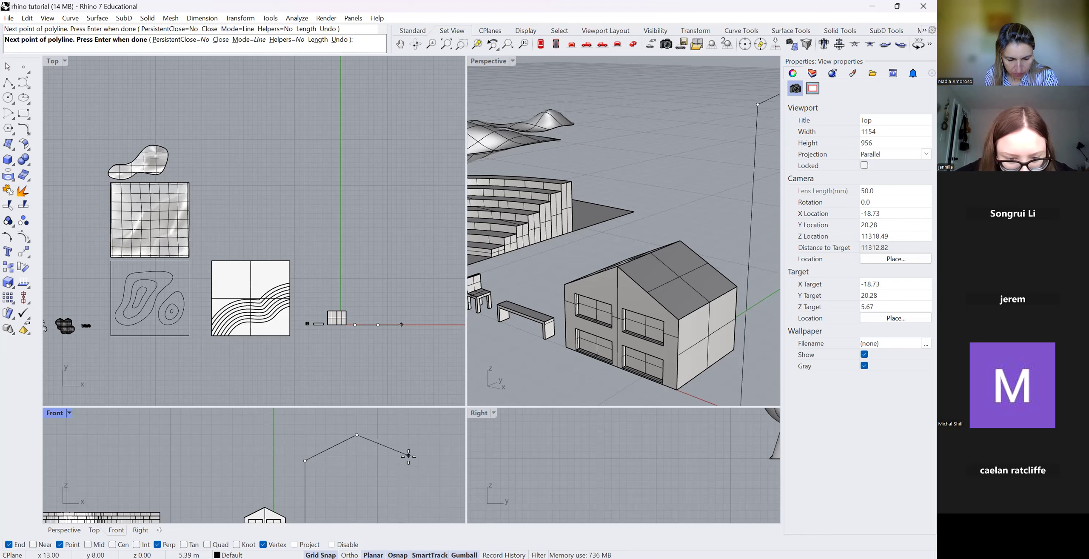
pyautogui.scroll(8, 407, 462)
pyautogui.press('shift')
pyautogui.scroll(-8, 402, 469)
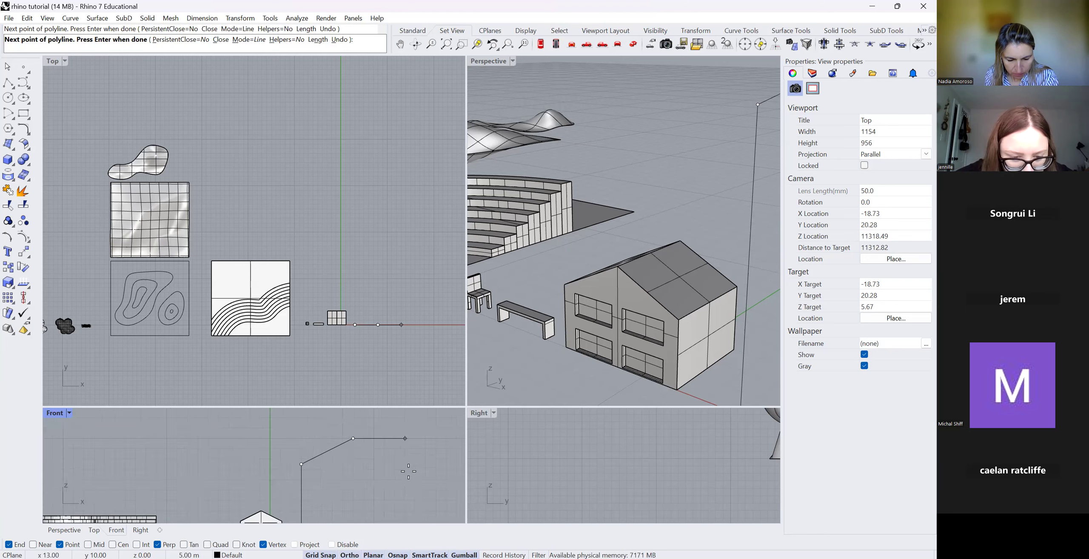
pyautogui.scroll(4, 407, 468)
pyautogui.press('F9')
pyautogui.press('F8')
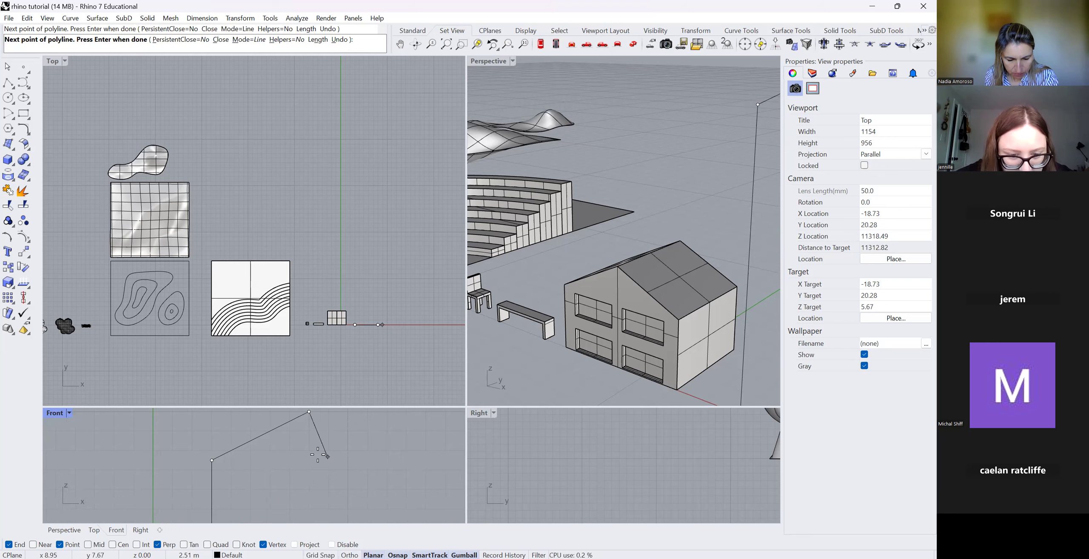
pyautogui.click(405, 455)
pyautogui.scroll(-11, 405, 478)
# Turn Ortho and Grid Snap on, draw the second wall down to ground level at y 0.00, and close the outline at its start point.
pyautogui.press('F8')
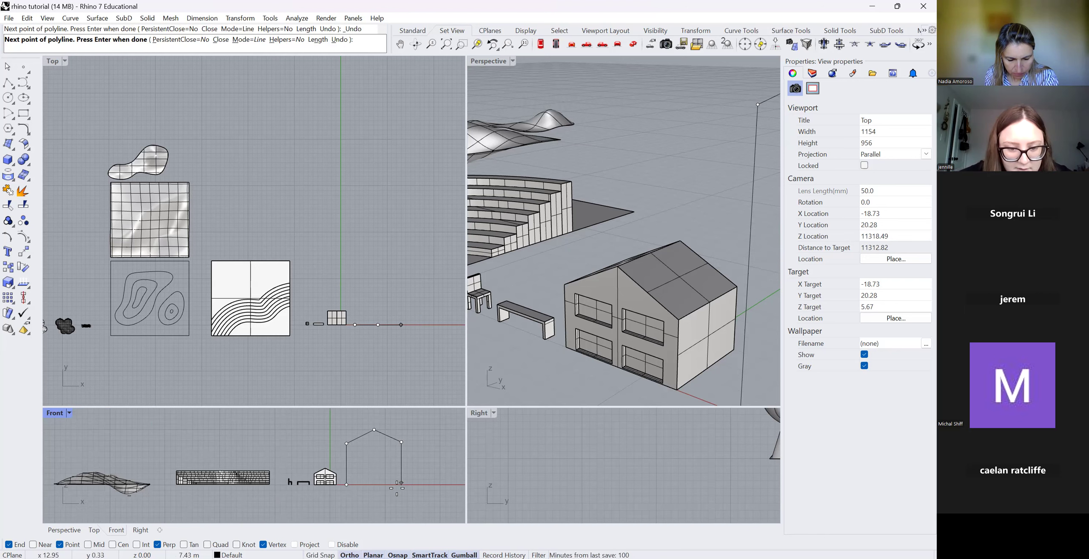
pyautogui.scroll(7, 409, 480)
pyautogui.hotkey('ctrl', 'z')
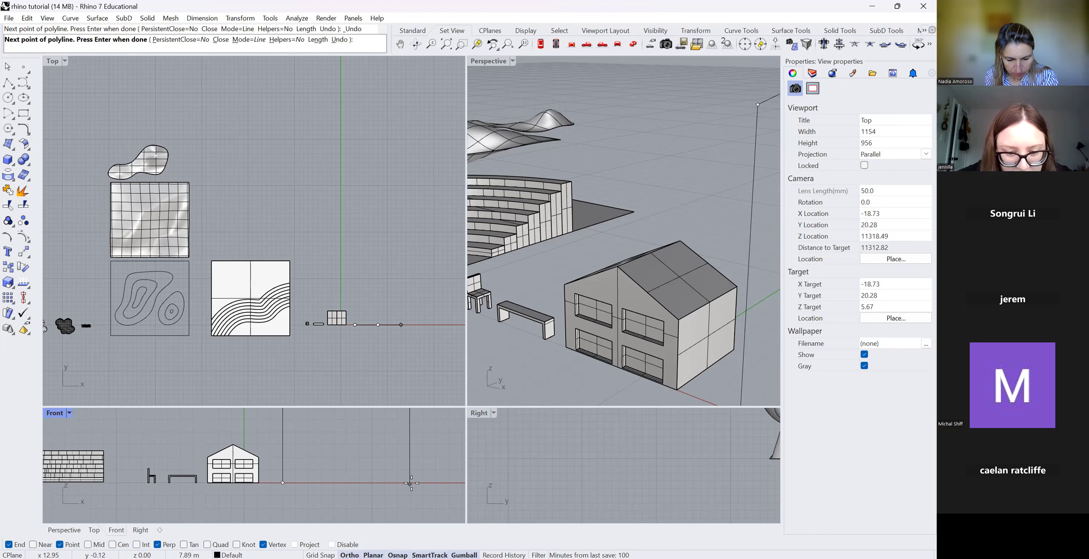
pyautogui.press('F9')
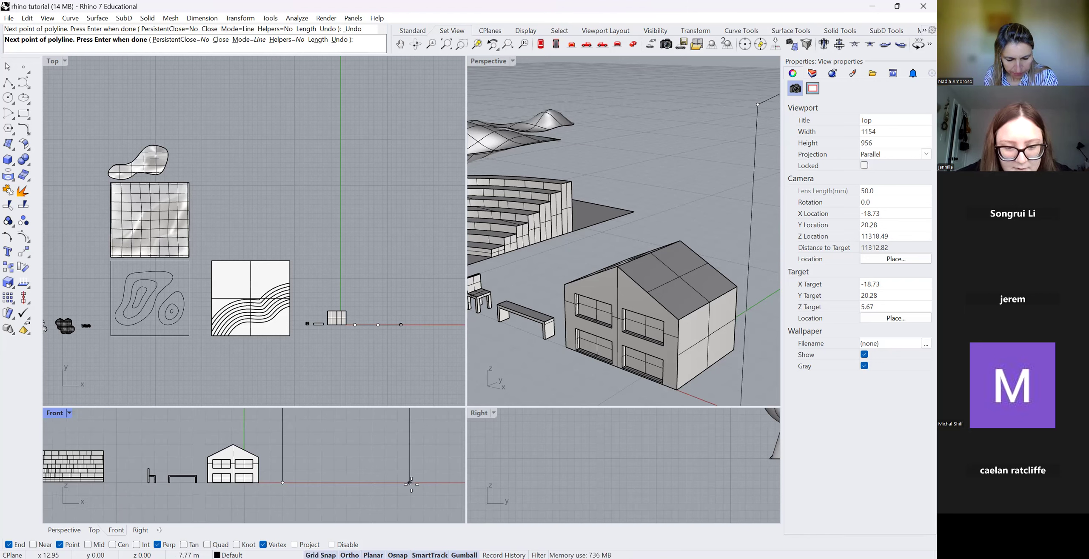
pyautogui.click(411, 483)
pyautogui.click(283, 483)
pyautogui.scroll(-5, 365, 465)
pyautogui.click(343, 451)
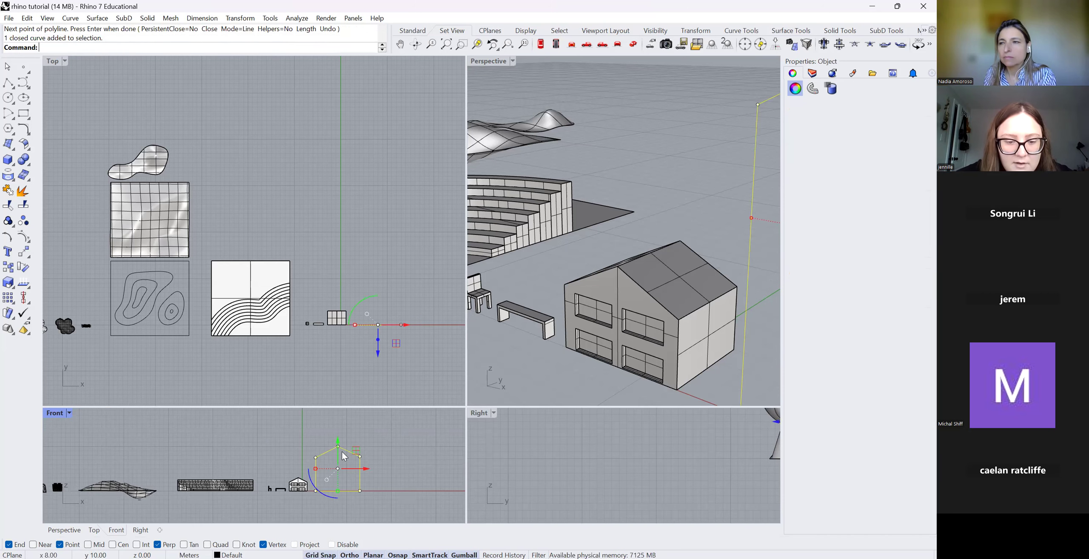
pyautogui.scroll(4, 359, 453)
pyautogui.scroll(10, 374, 322)
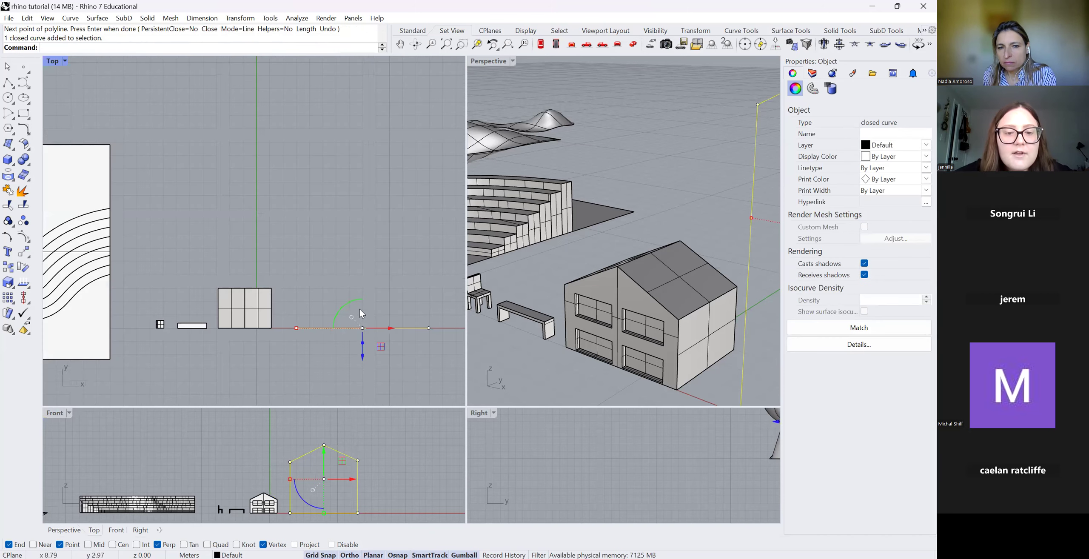
pyautogui.write('e')
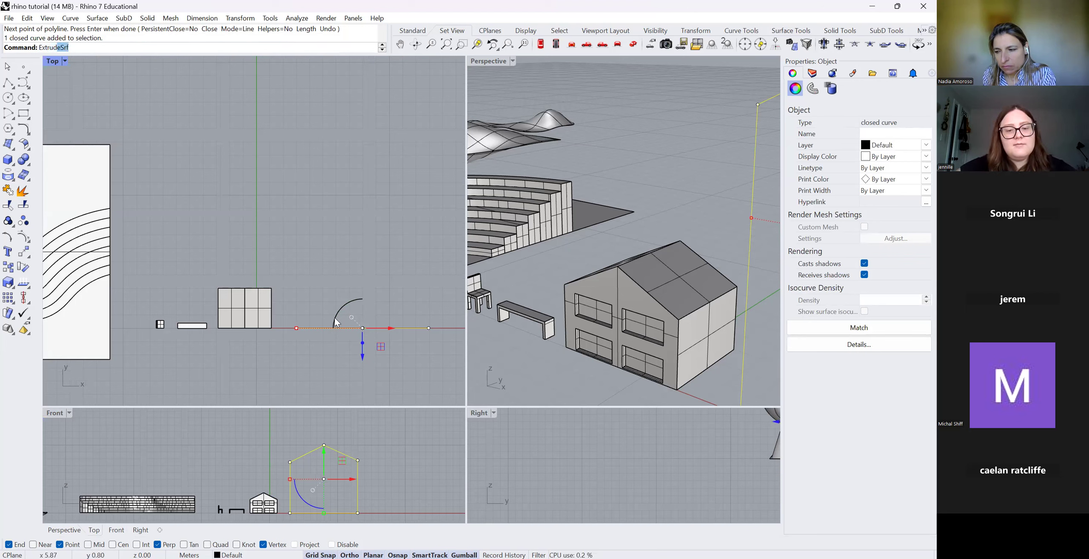
pyautogui.write('xtru')
pyautogui.press('Return')
pyautogui.press('Escape')
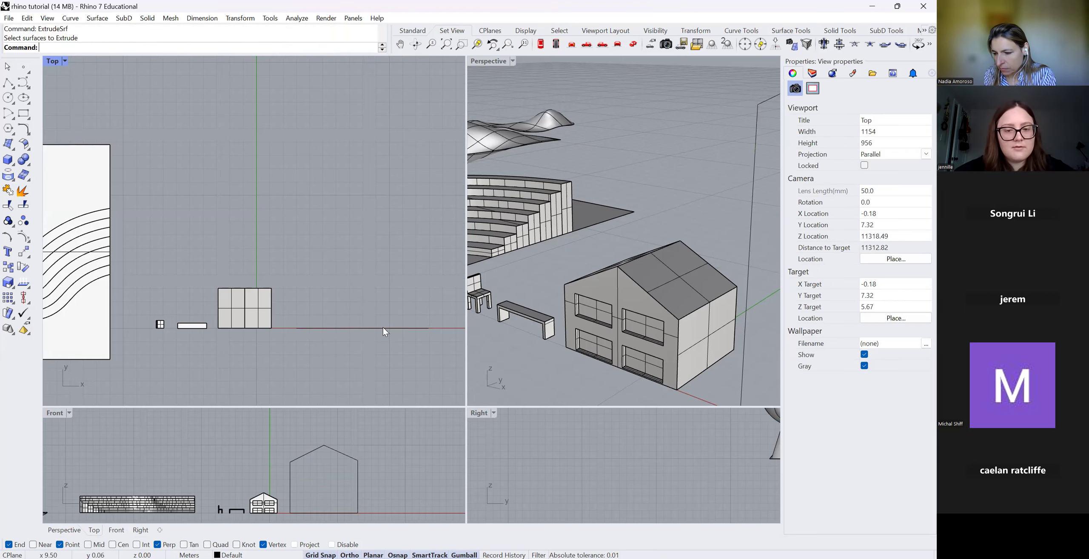
# Extrude the closed gabled outline with ExtrudeCrv into a solid large house, extending backward from the x axis in the Top view.
pyautogui.click(384, 328)
pyautogui.write('extrude')
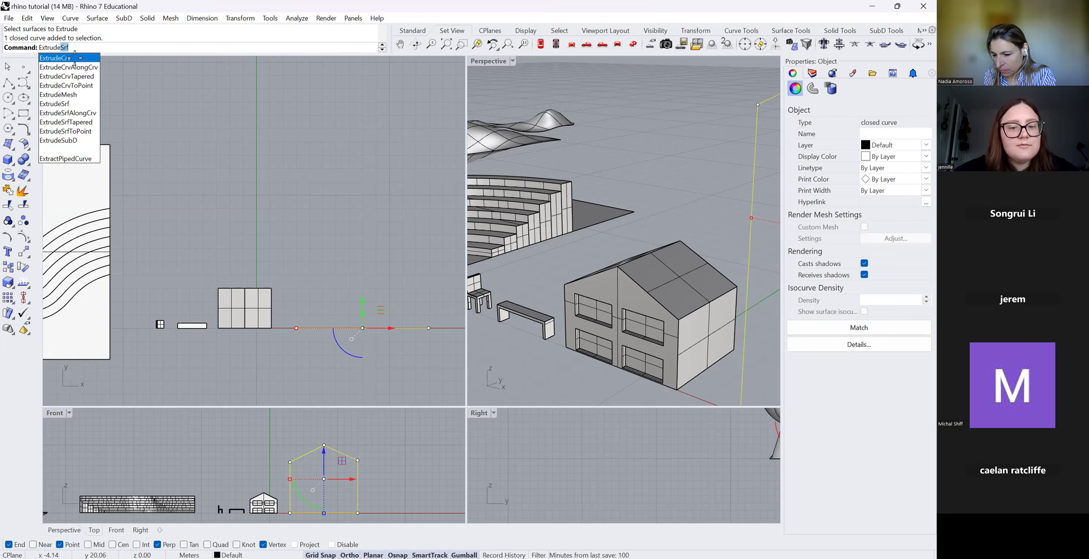
pyautogui.click(73, 58)
pyautogui.click(359, 251)
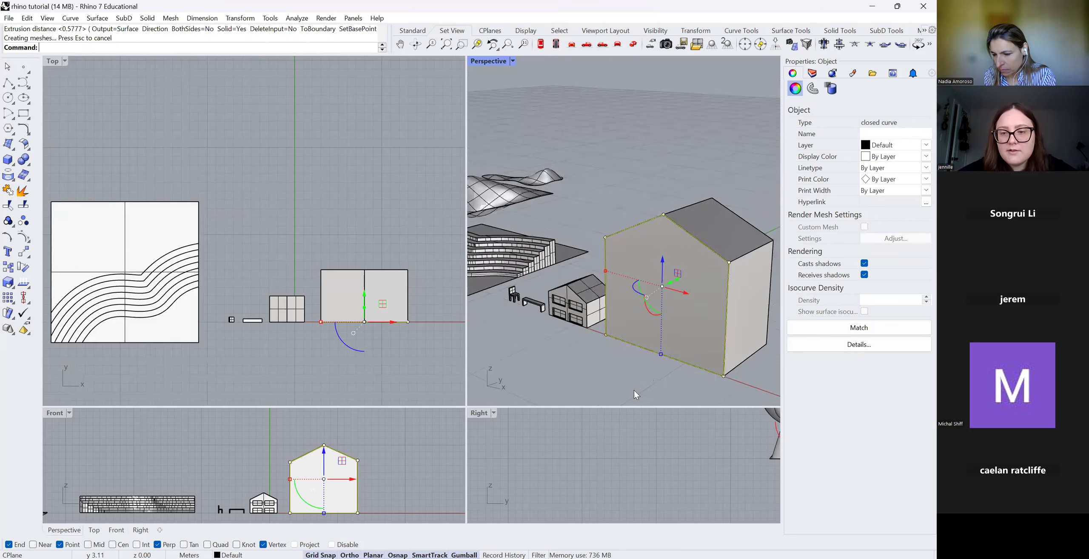
# Examine the new large house beside the small house, bench and chair in the Perspective view.
pyautogui.scroll(3, 637, 360)
pyautogui.click(483, 321)
pyautogui.scroll(-6, 568, 325)
pyautogui.scroll(5, 568, 325)
pyautogui.scroll(-5, 609, 240)
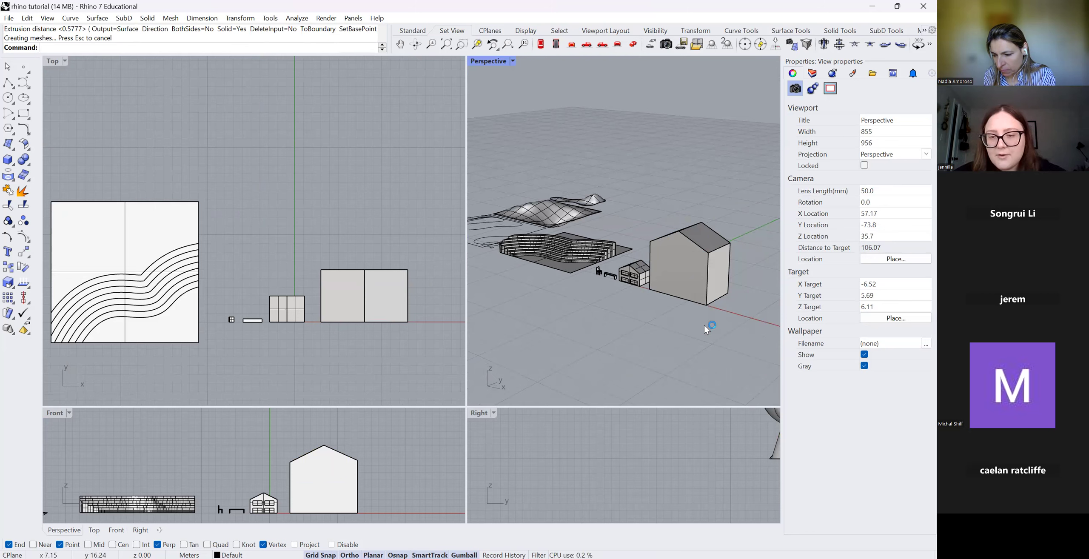
pyautogui.scroll(10, 563, 289)
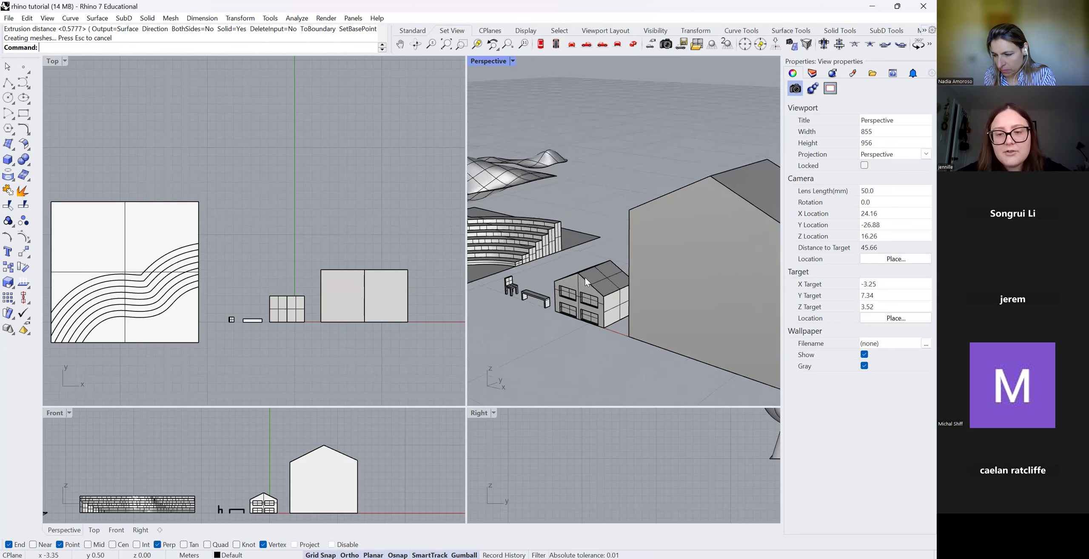
pyautogui.scroll(-6, 619, 309)
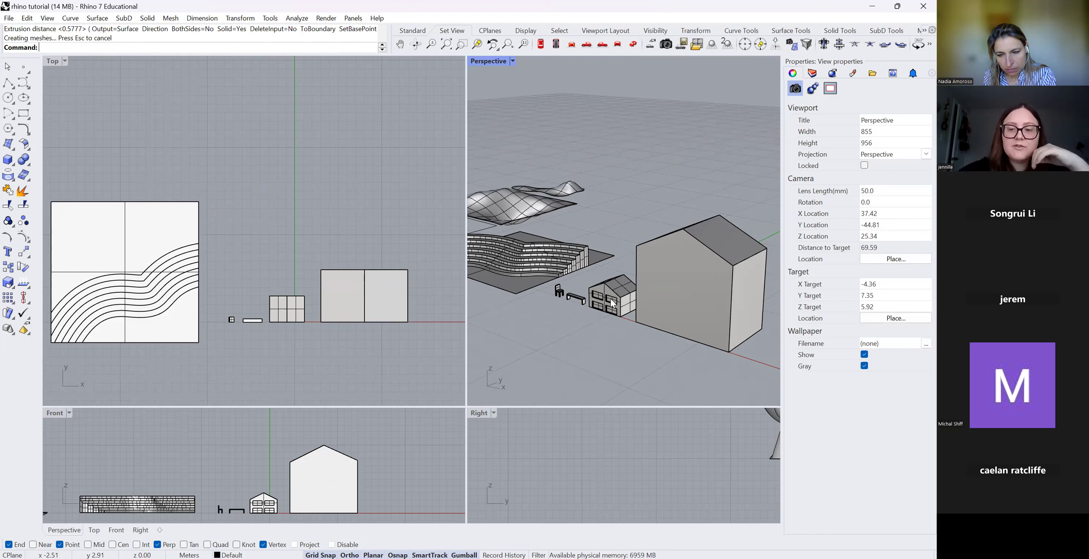
pyautogui.scroll(5, 607, 306)
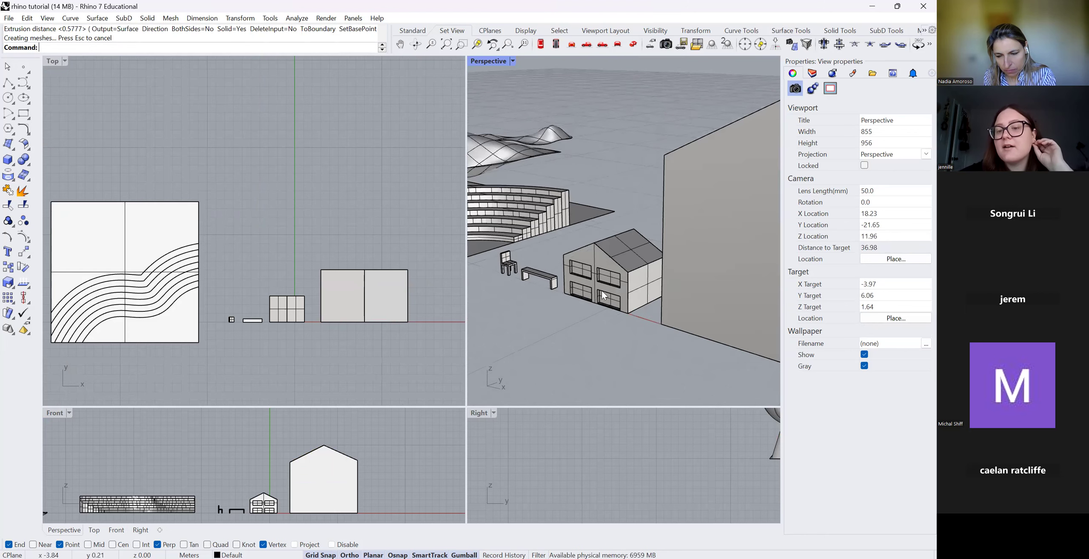
pyautogui.scroll(-3, 494, 243)
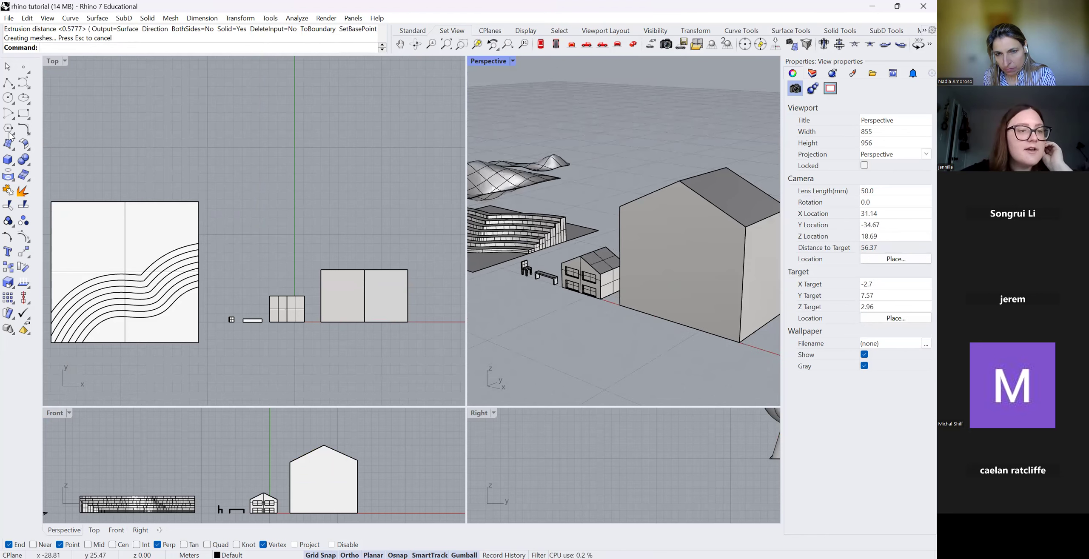
# Start a solid box in front of the large house in the Top view, its narrow base ending at x 7.00 and spanning y -1.00 to about -0.54.
pyautogui.click(13, 165)
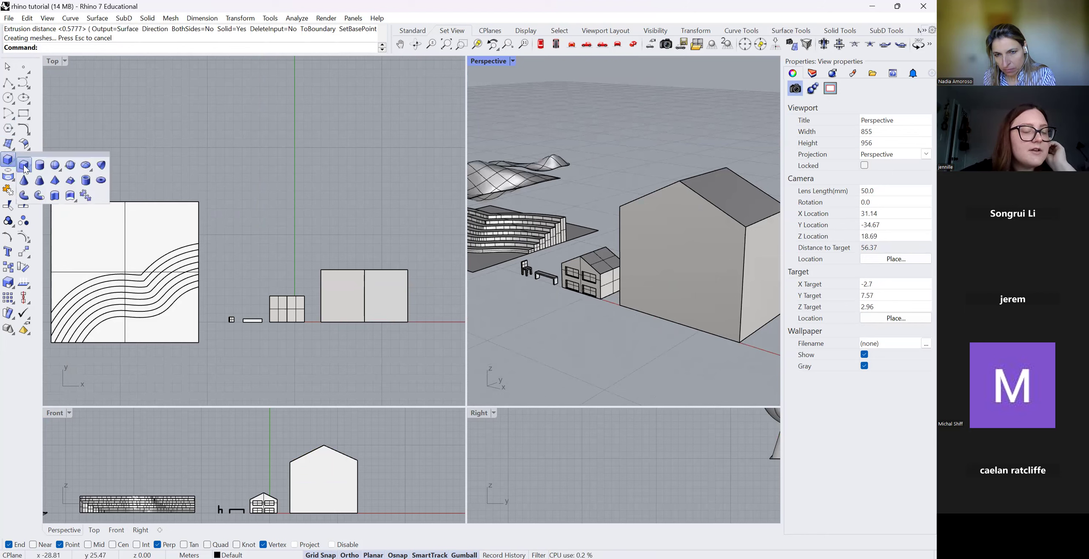
pyautogui.click(24, 164)
pyautogui.scroll(3, 303, 323)
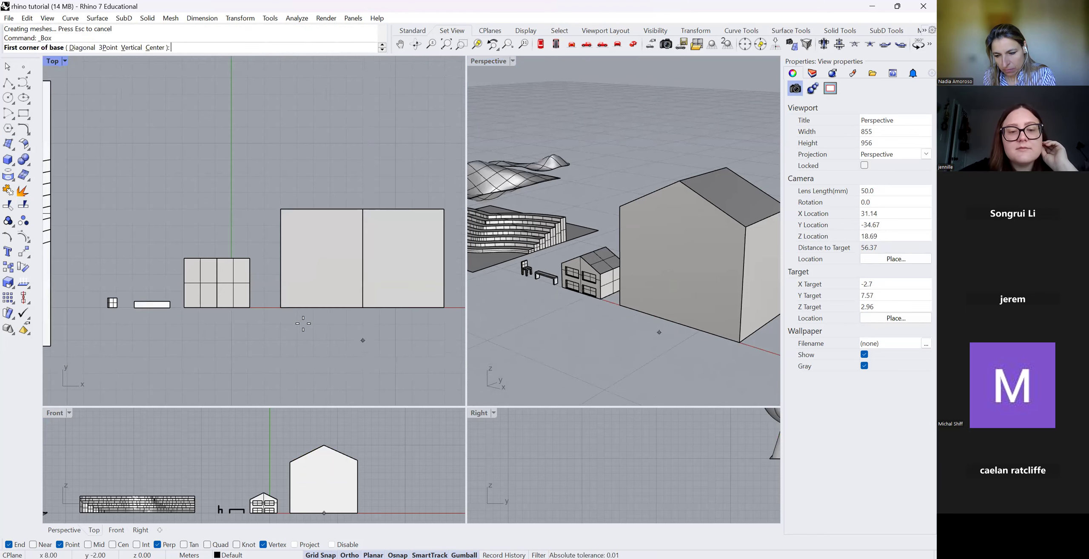
pyautogui.click(297, 324)
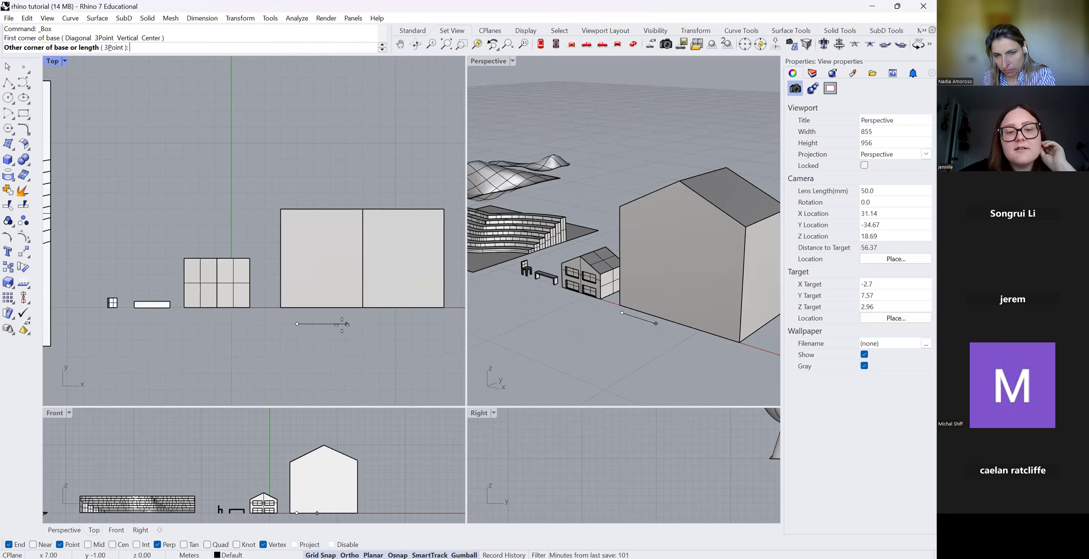
pyautogui.click(347, 324)
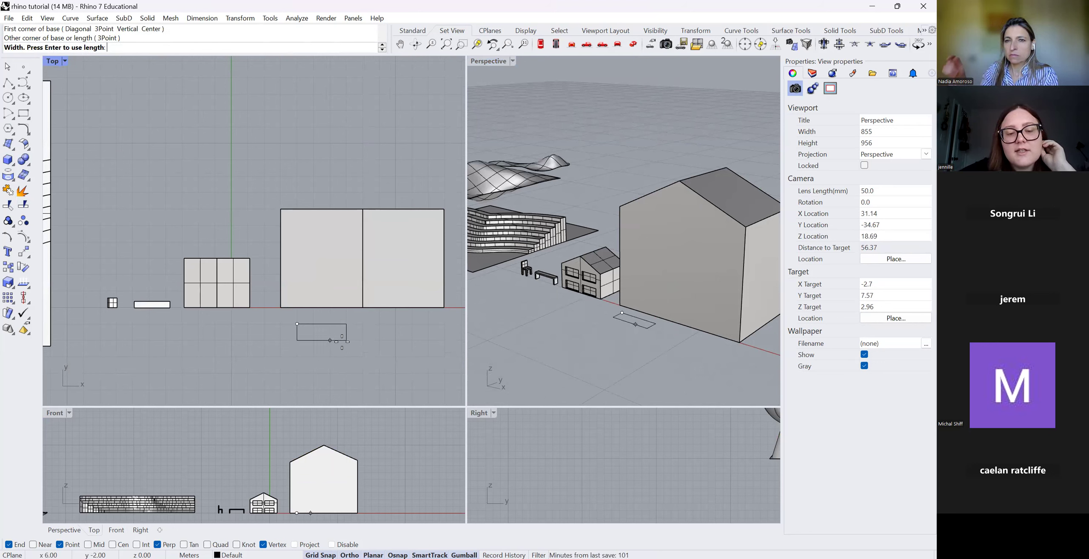
pyautogui.scroll(2, 342, 342)
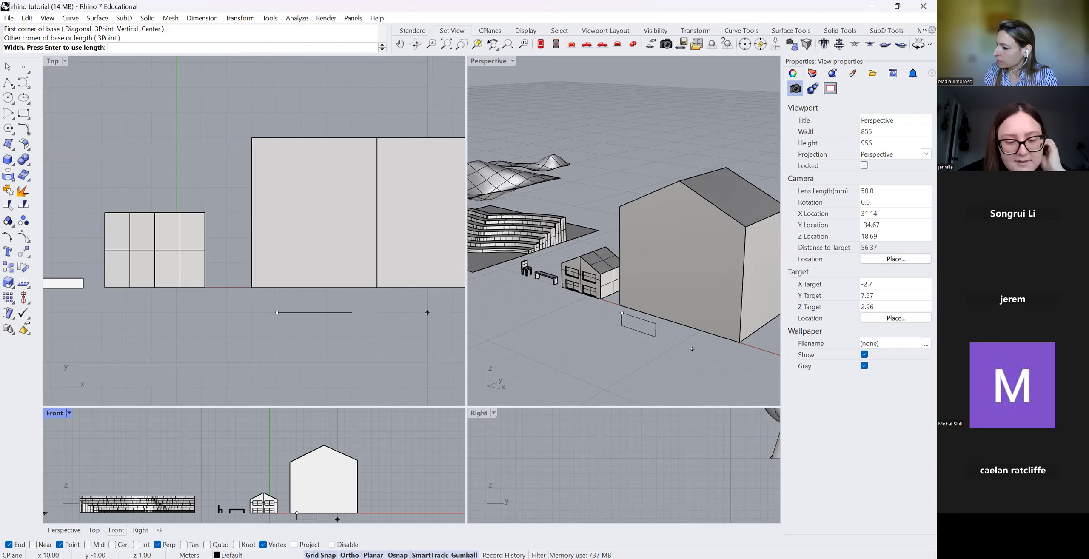
pyautogui.scroll(2, 320, 307)
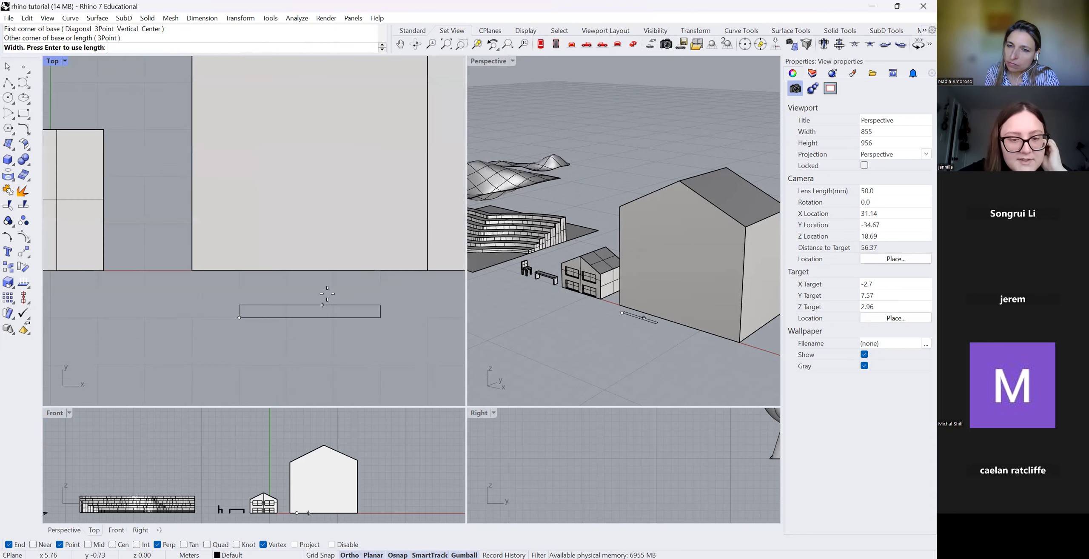
pyautogui.click(350, 296)
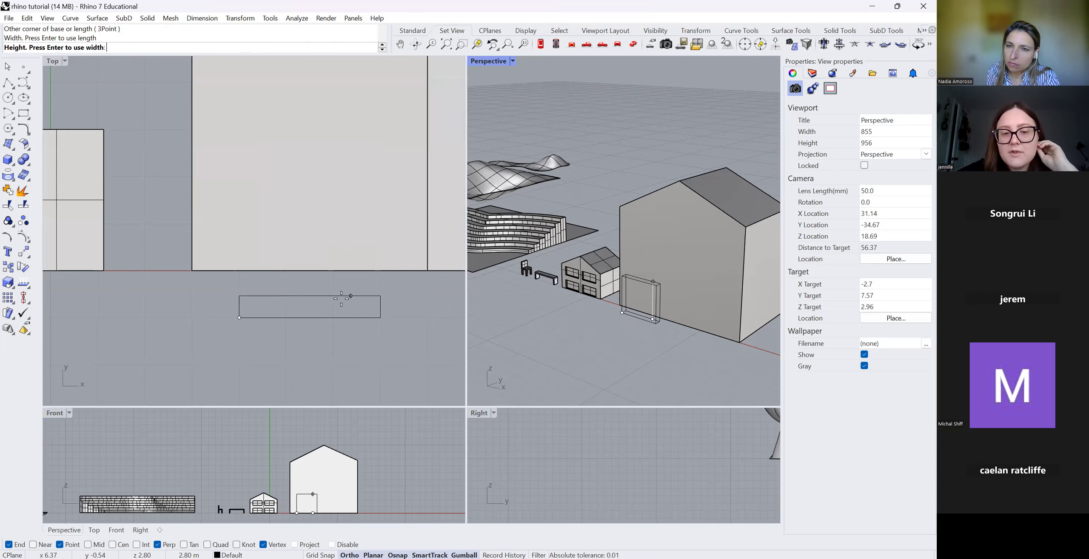
# Set the box's height in the Front view by eye, and move the box back so its front face aligns with the large house's front wall.
pyautogui.scroll(5, 662, 312)
pyautogui.scroll(5, 308, 516)
pyautogui.scroll(-3, 324, 439)
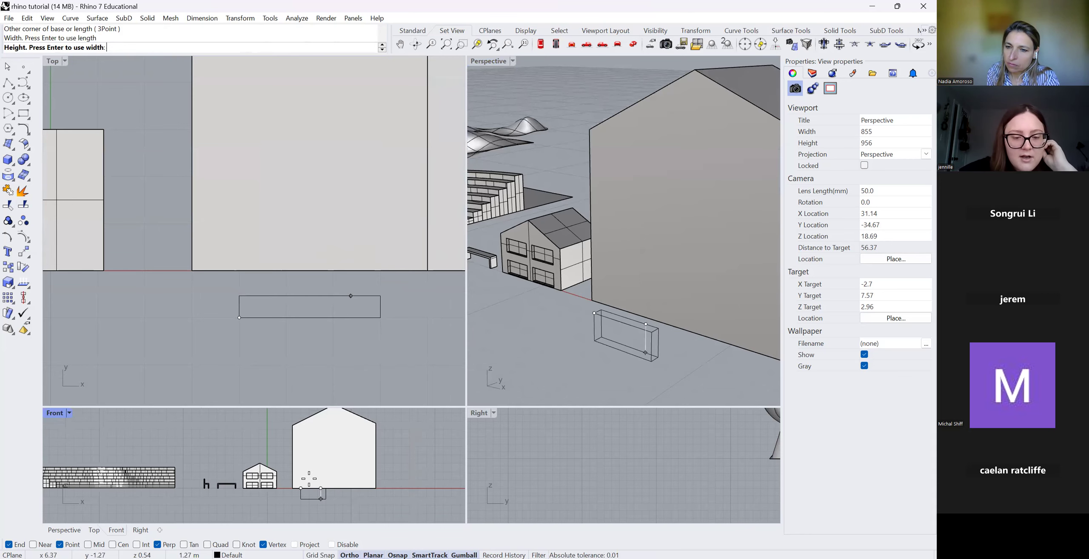
pyautogui.scroll(4, 321, 499)
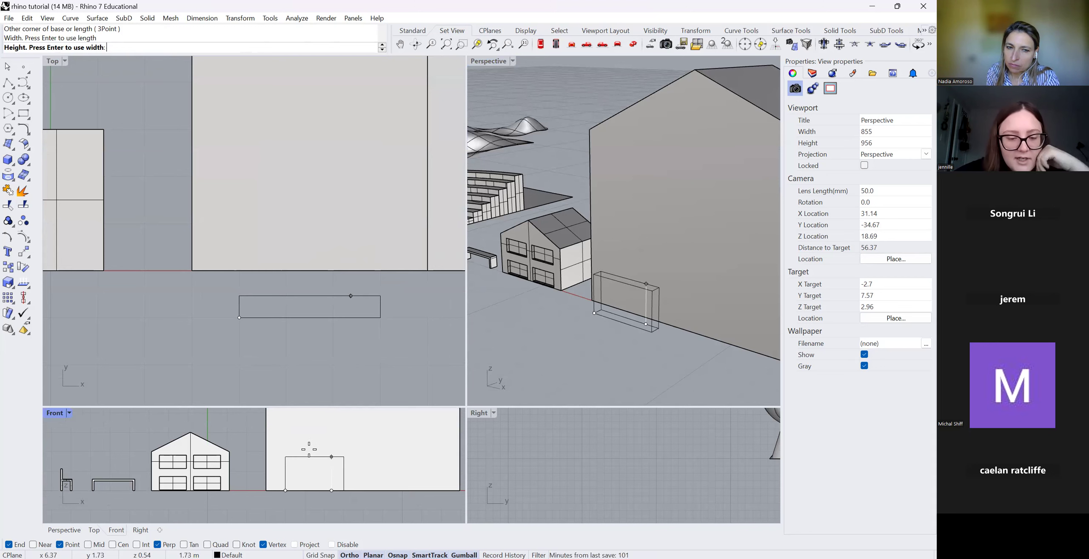
pyautogui.click(312, 453)
pyautogui.moveTo(328, 297); pyautogui.dragTo(319, 231)
pyautogui.scroll(-5, 327, 450)
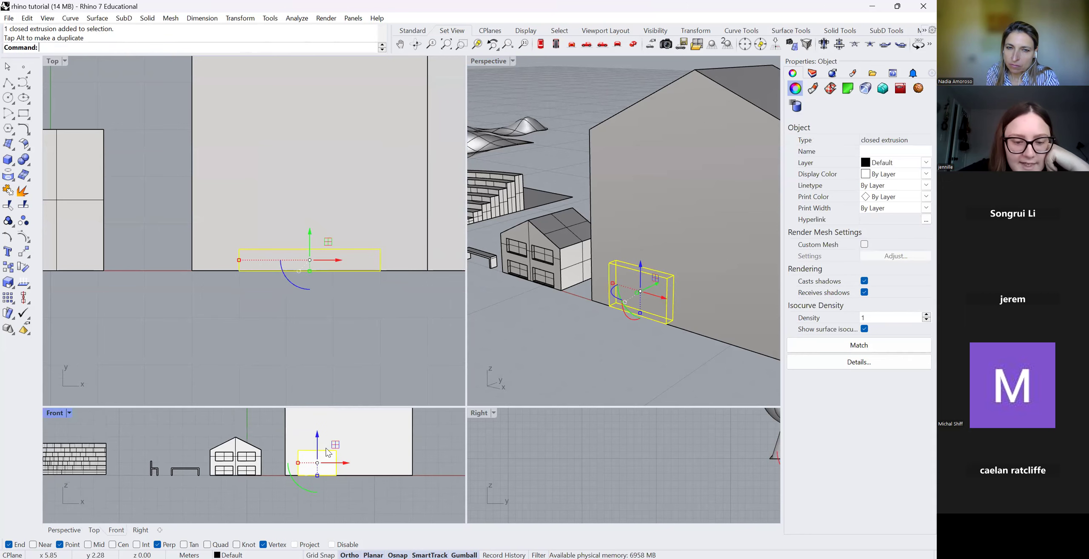
# Duplicate the opening box sideways along the large house's front wall and position the pair with a gap between them at ground level.
pyautogui.scroll(4, 327, 450)
pyautogui.scroll(-4, 331, 444)
pyautogui.scroll(4, 339, 464)
pyautogui.moveTo(324, 471)
pyautogui.mouseDown()
pyautogui.moveTo(421, 469)
pyautogui.moveTo(323, 465)
pyautogui.mouseUp()
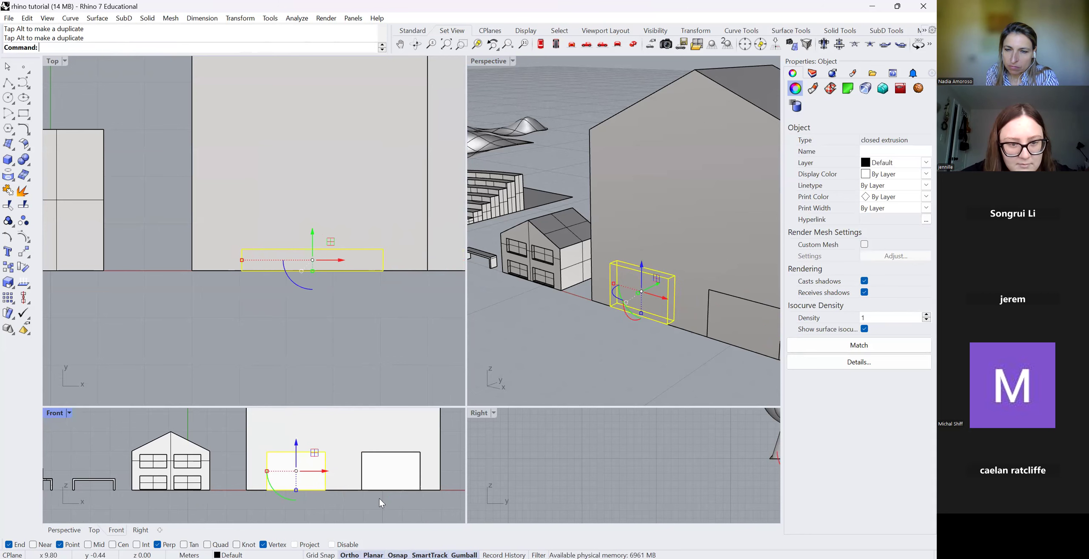
pyautogui.click(379, 498)
pyautogui.click(310, 466)
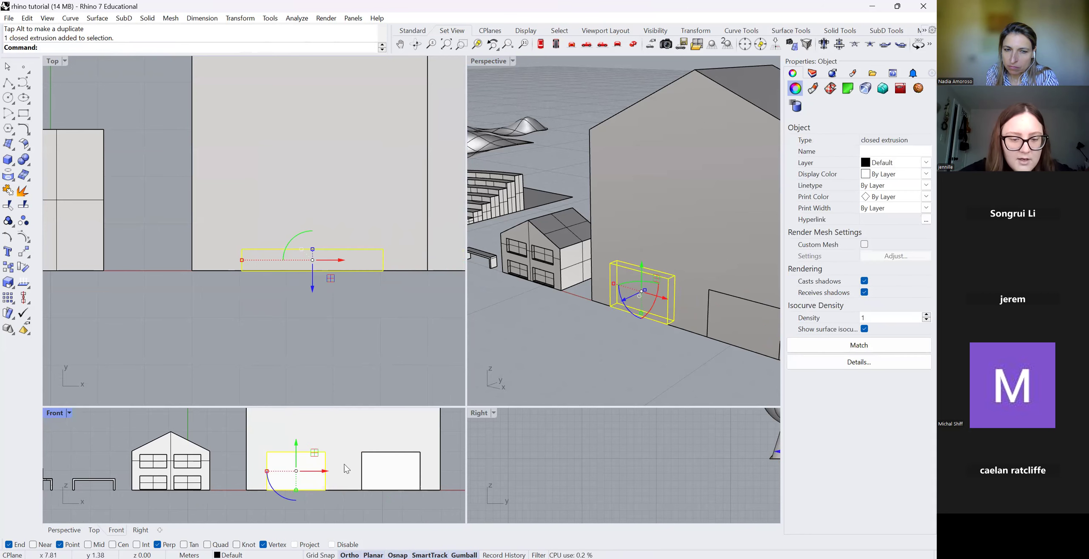
# Select both ground-floor boxes and copy them straight up in the Front view to form the middle row of openings.
pyautogui.scroll(-3, 366, 483)
pyautogui.click(372, 470)
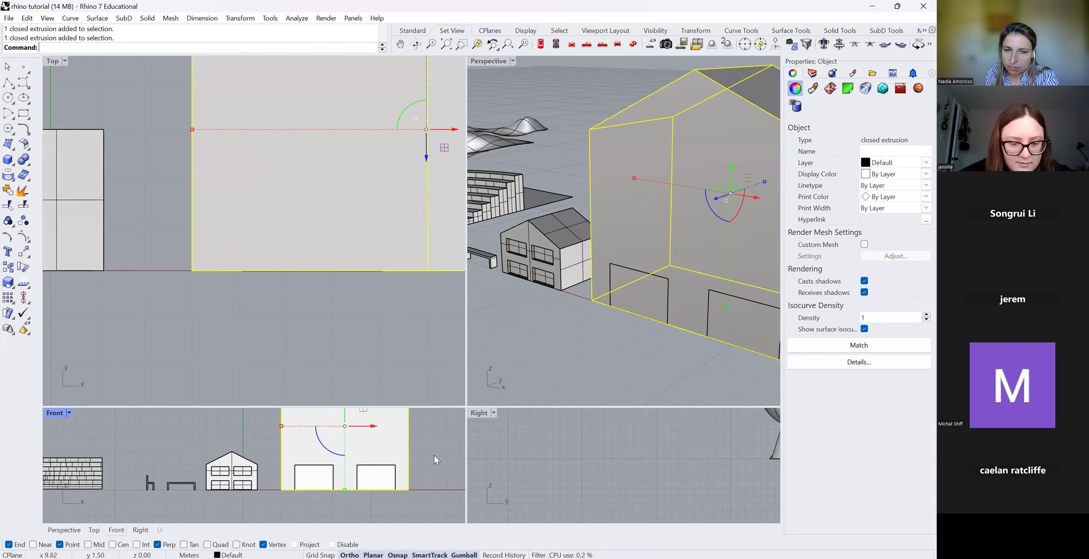
pyautogui.click(395, 512)
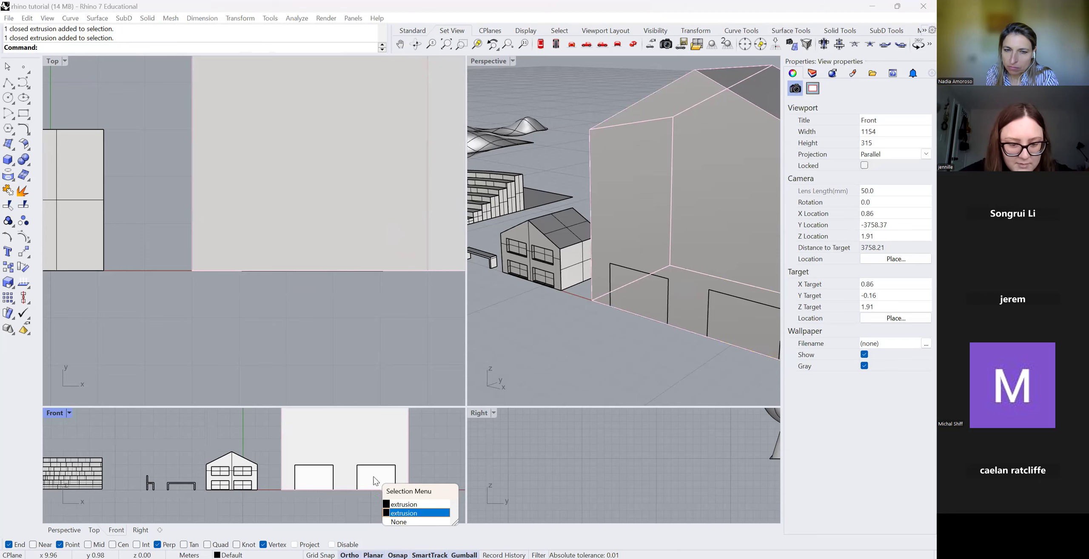
pyautogui.click(373, 476)
pyautogui.click(407, 503)
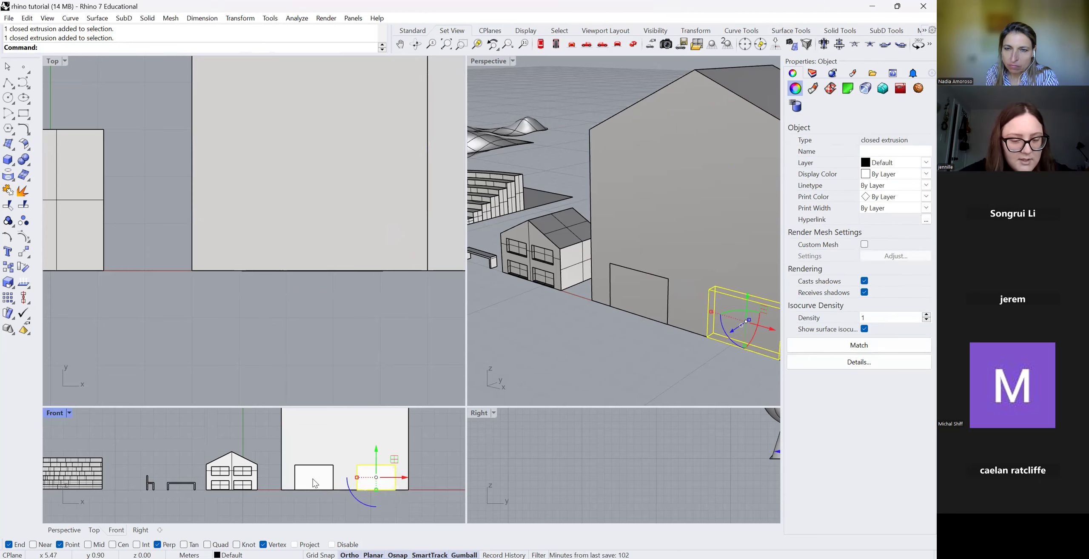
pyautogui.keyDown('shift'); pyautogui.click(313, 479); pyautogui.keyUp('shift')
pyautogui.click(357, 507)
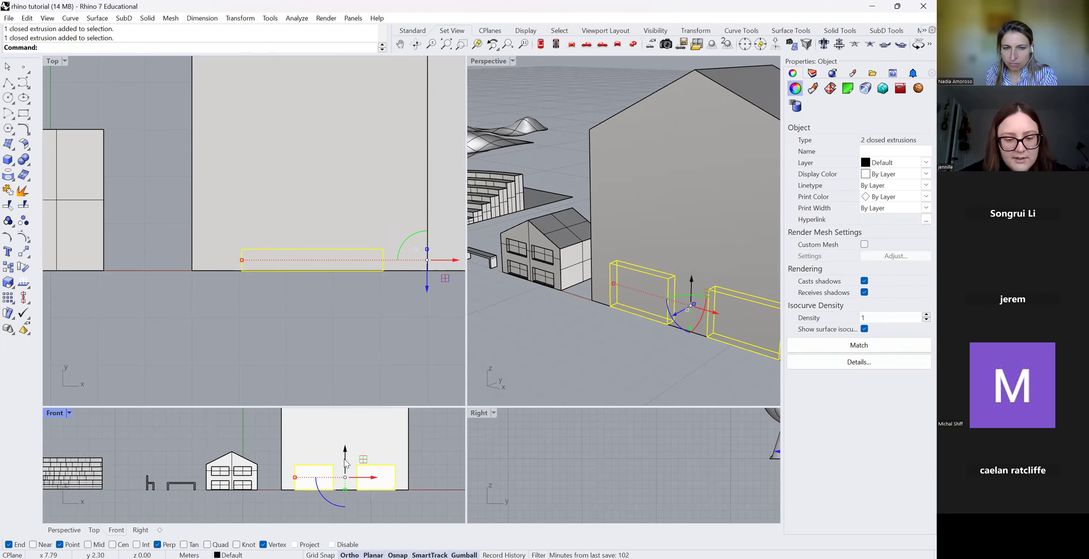
pyautogui.scroll(-4, 344, 495)
pyautogui.scroll(3, 344, 495)
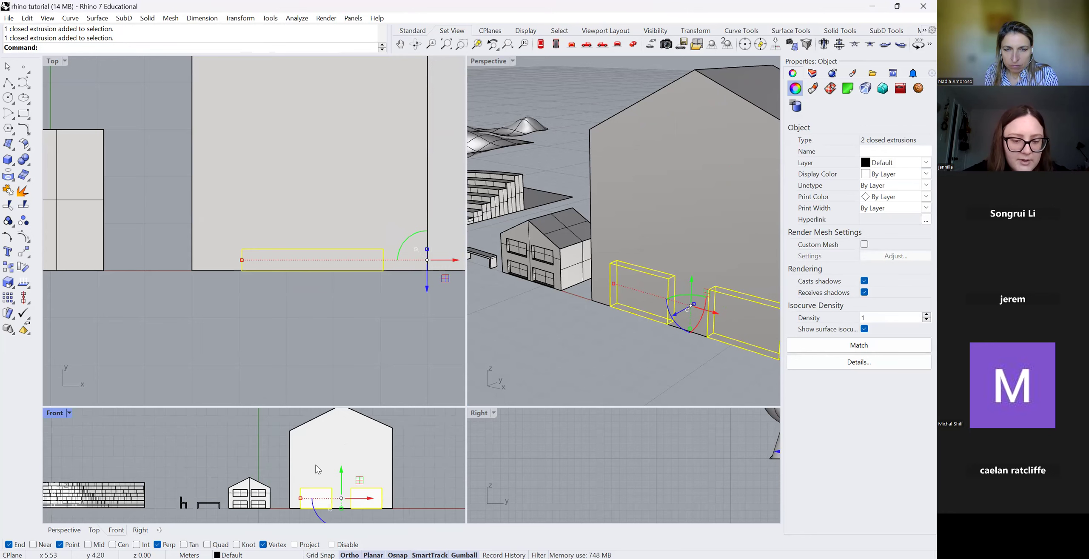
pyautogui.moveTo(347, 476); pyautogui.dragTo(353, 446)
# Copy the middle pair of boxes straight up below the gable to form the top row, and clear the selection.
pyautogui.scroll(-2, 352, 446)
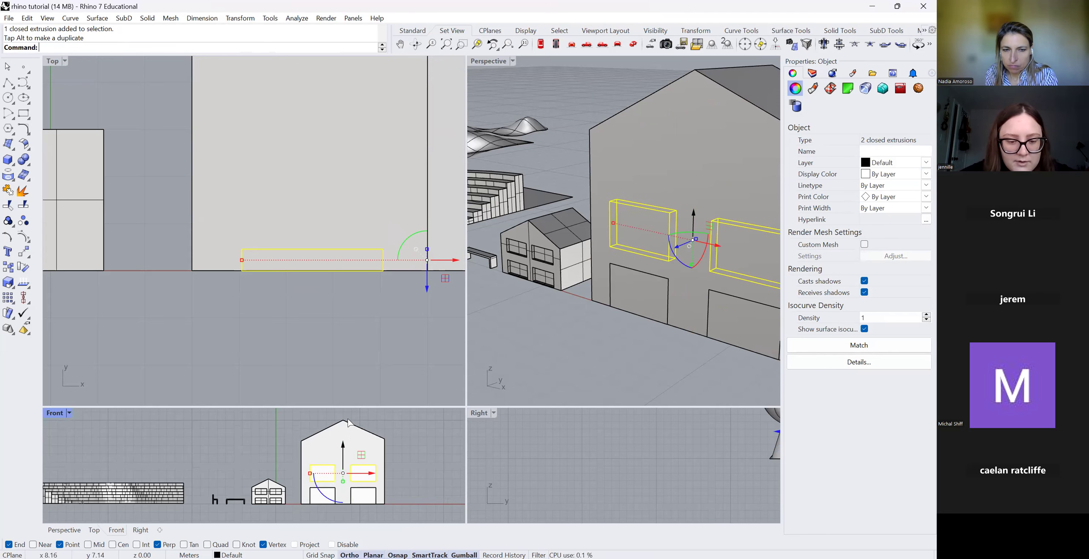
pyautogui.keyDown('alt'); pyautogui.moveTo(344, 445); pyautogui.dragTo(350, 424); pyautogui.keyUp('alt')
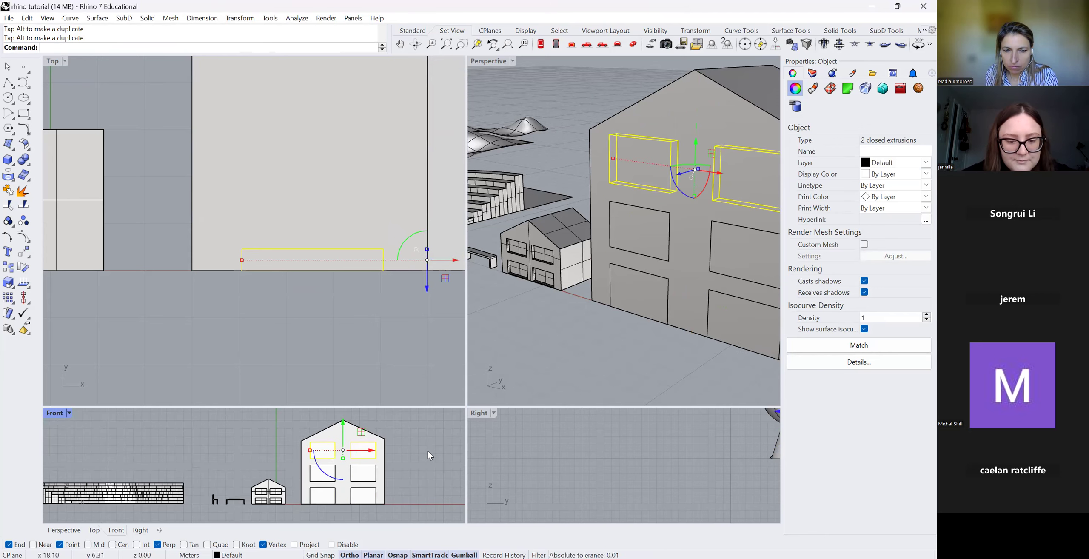
pyautogui.scroll(-4, 428, 457)
pyautogui.click(428, 471)
pyautogui.scroll(-4, 361, 513)
pyautogui.scroll(3, 399, 493)
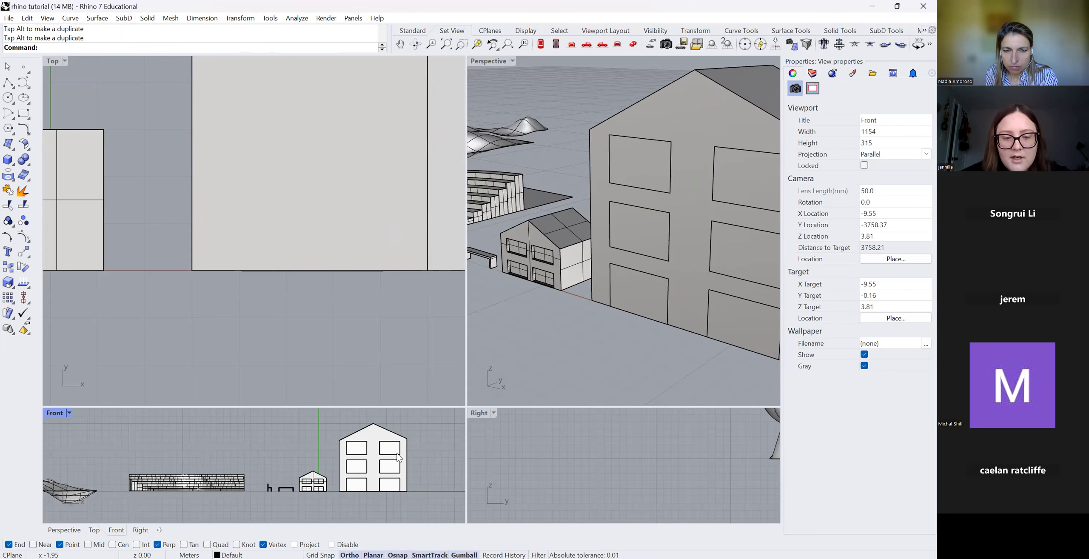
# Subtract all six boxes from the large house extrusion with BooleanDifference to cut recessed window and ground-floor openings.
pyautogui.click(392, 435)
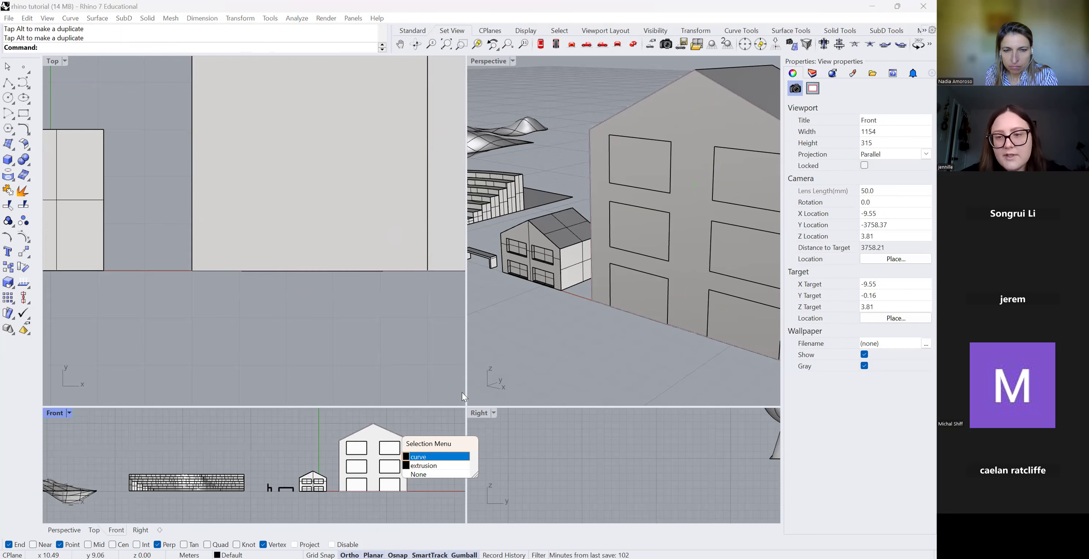
pyautogui.click(422, 466)
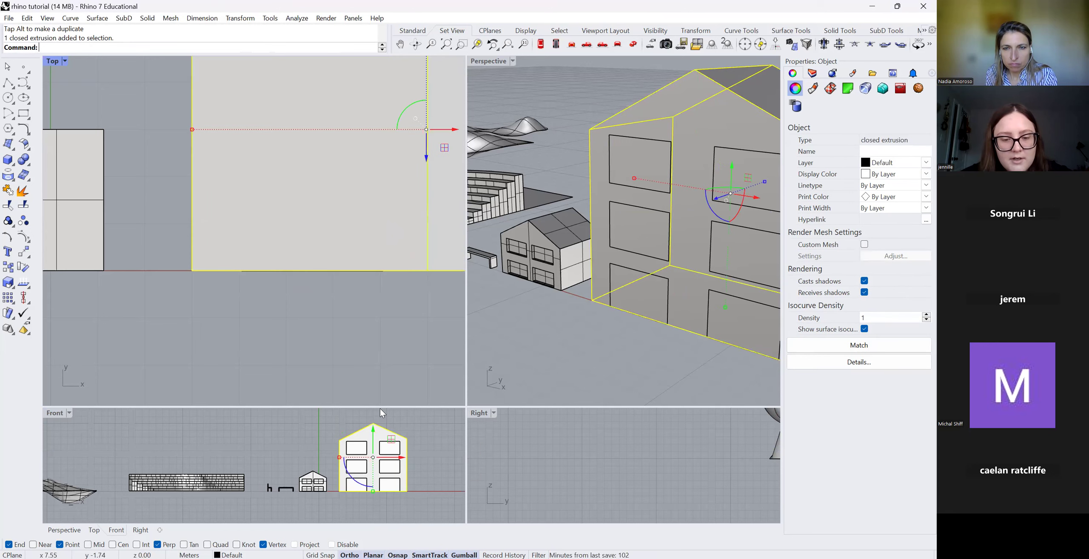
pyautogui.scroll(-4, 298, 340)
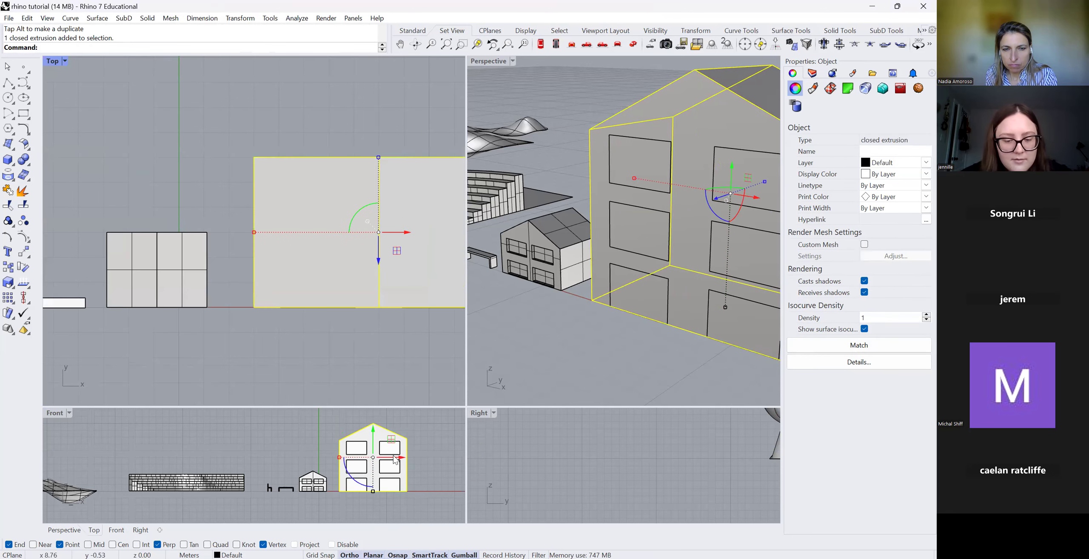
pyautogui.write('Bo')
pyautogui.scroll(2, 430, 449)
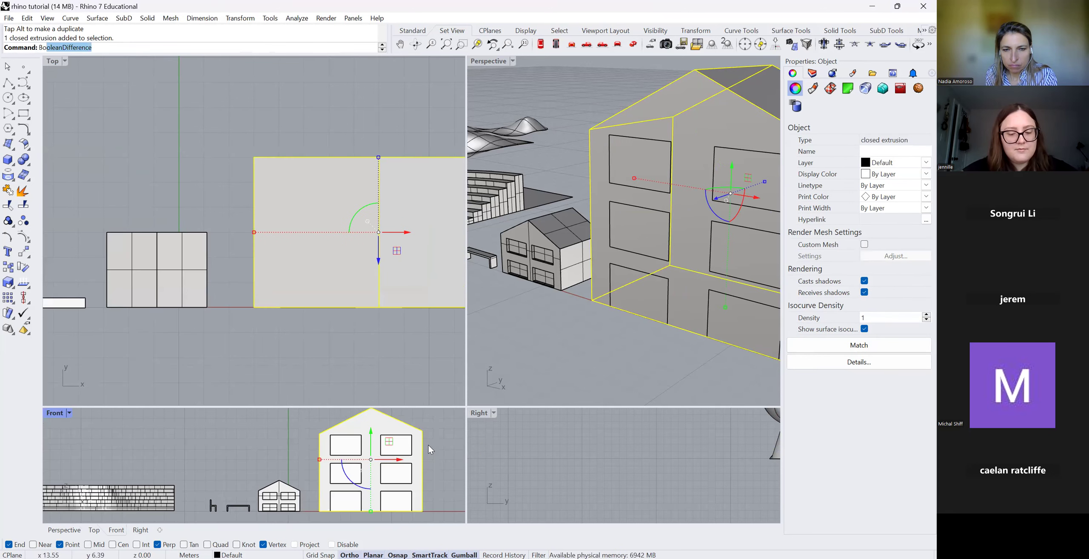
pyautogui.write('olean')
pyautogui.press('Return')
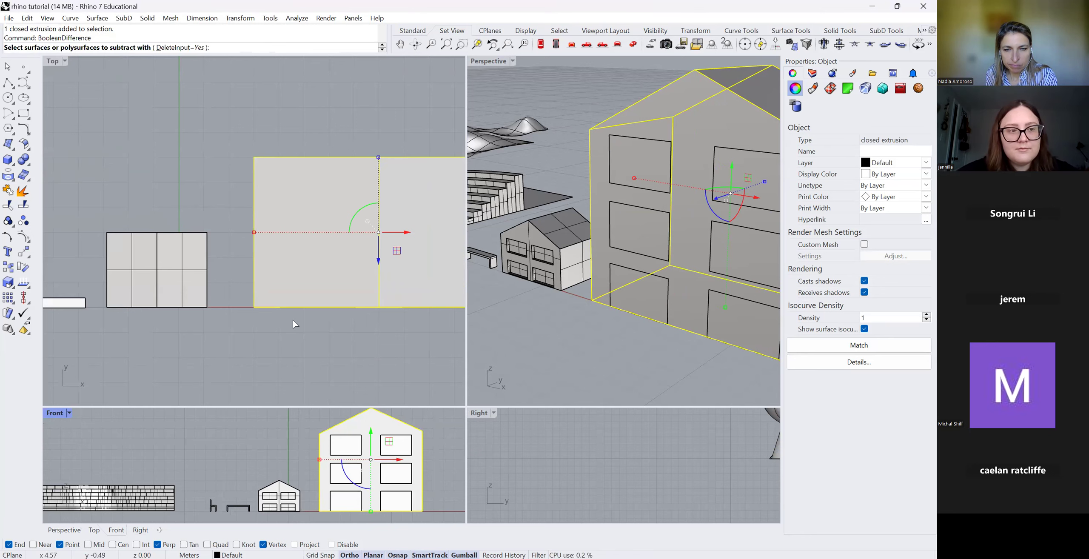
pyautogui.scroll(2, 362, 447)
pyautogui.click(360, 435)
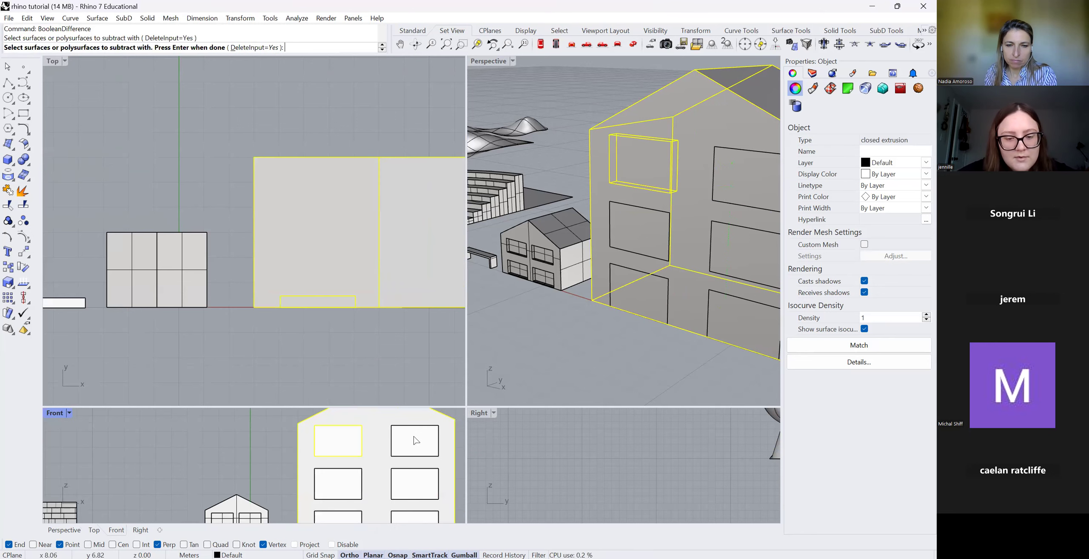
pyautogui.click(439, 436)
pyautogui.click(441, 482)
pyautogui.click(362, 476)
pyautogui.scroll(-2, 361, 494)
pyautogui.click(362, 498)
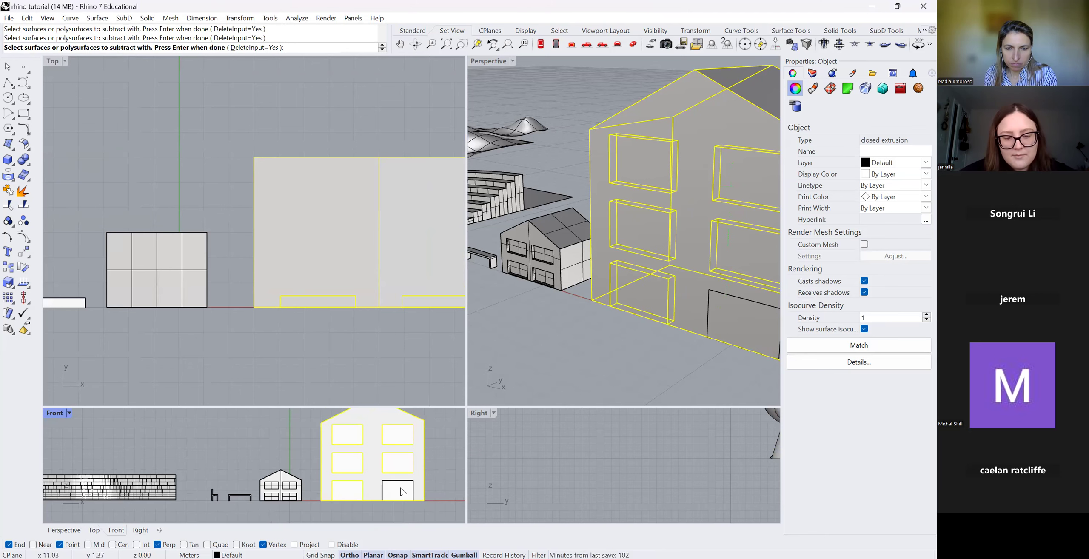
pyautogui.click(413, 490)
pyautogui.press('Return')
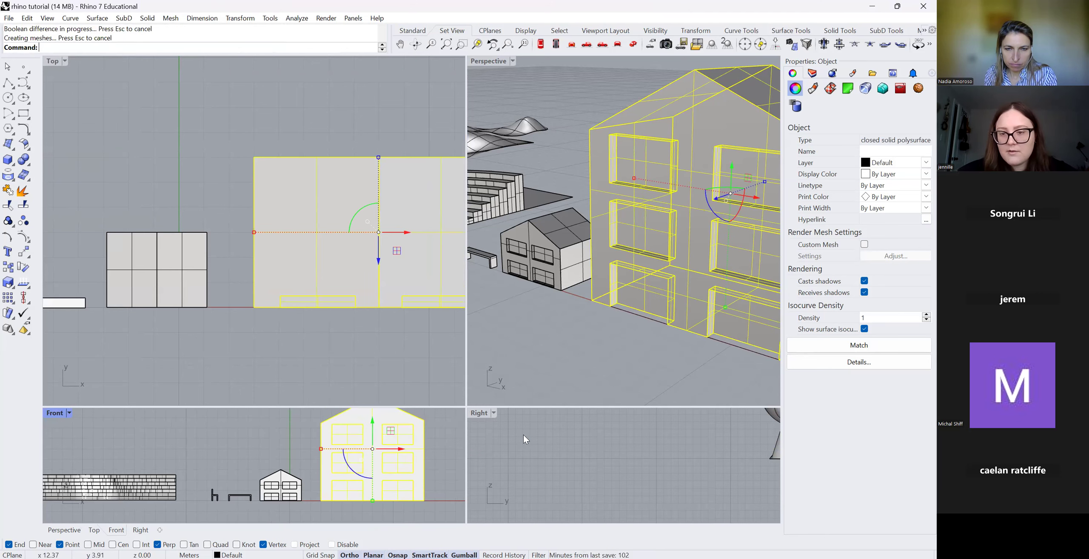
# Examine the large house's cut openings in the Perspective view and the layout of all modelled elements in the Top view.
pyautogui.click(591, 346)
pyautogui.moveTo(553, 306); pyautogui.dragTo(567, 263, button='right')
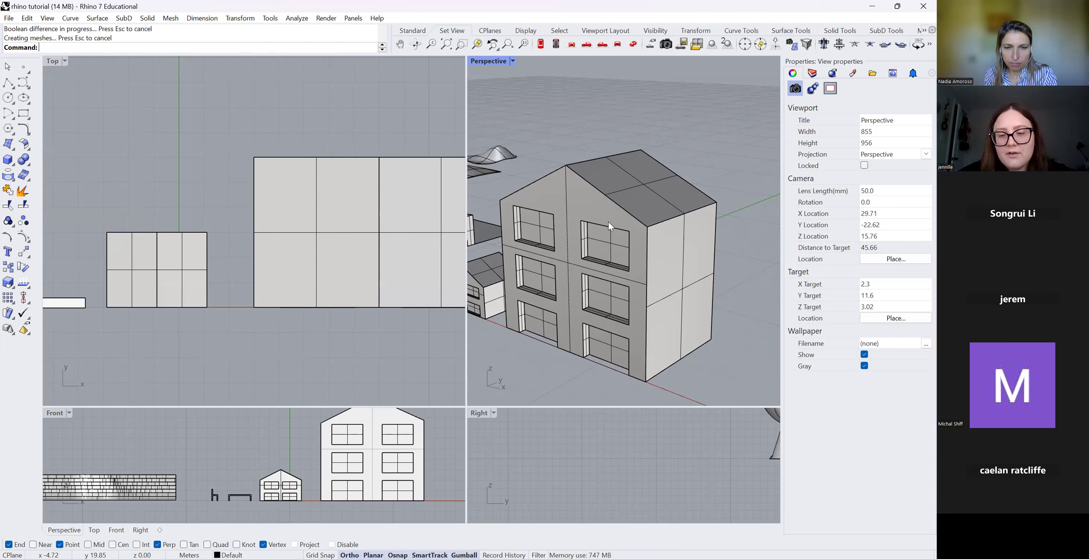
pyautogui.scroll(-3, 586, 246)
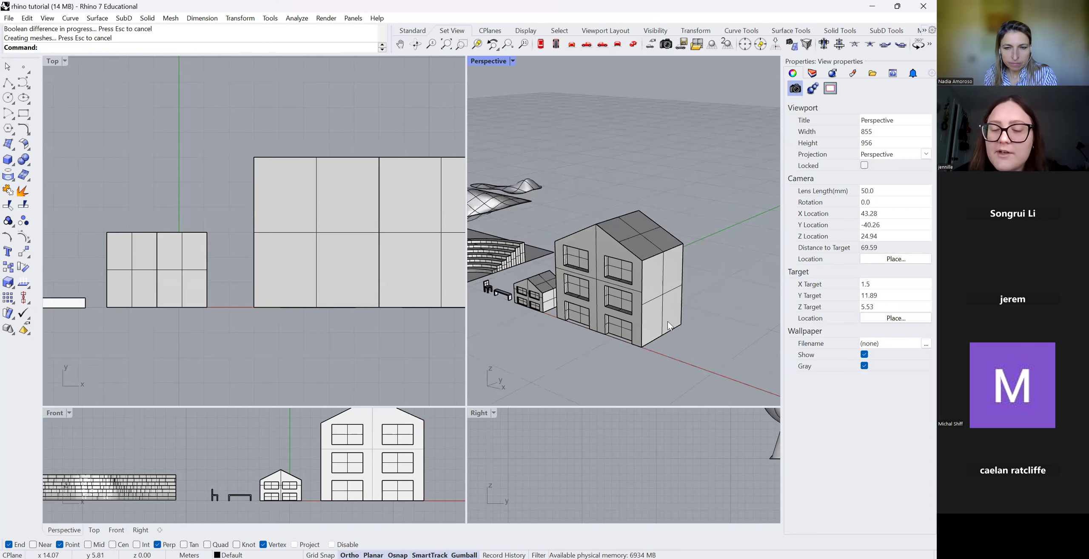
pyautogui.scroll(-3, 625, 353)
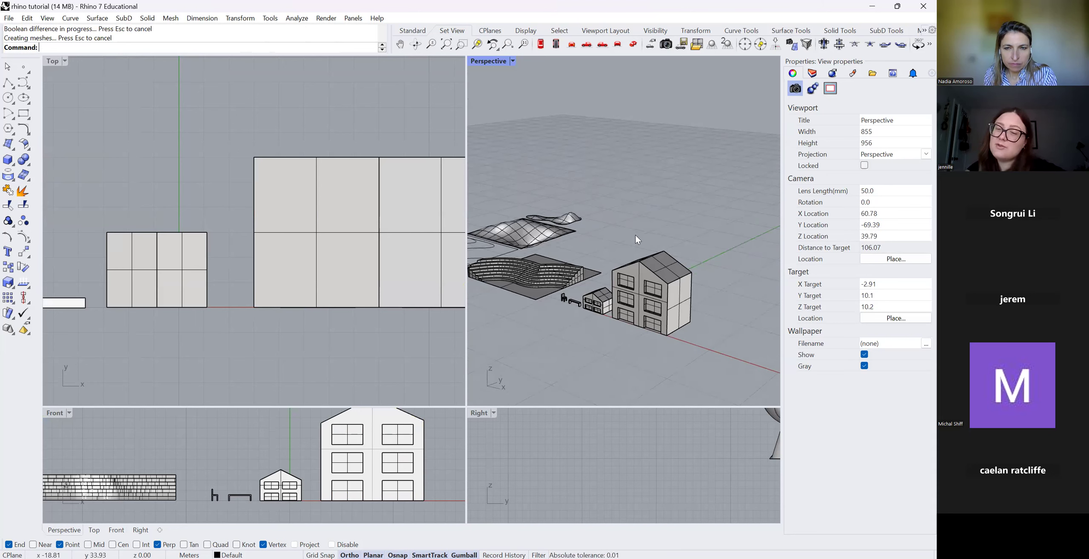
pyautogui.scroll(-5, 299, 281)
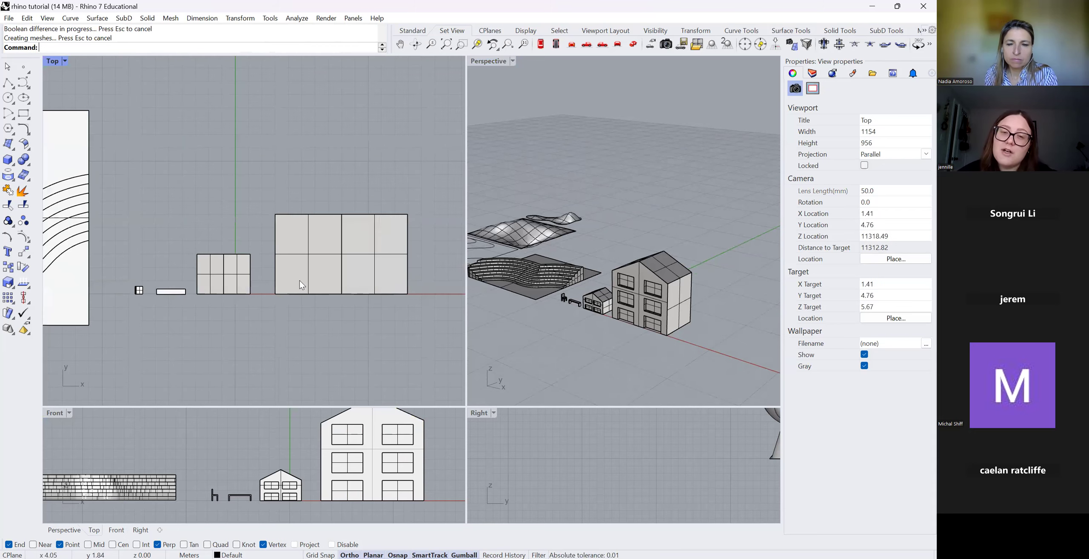
pyautogui.scroll(-3, 355, 283)
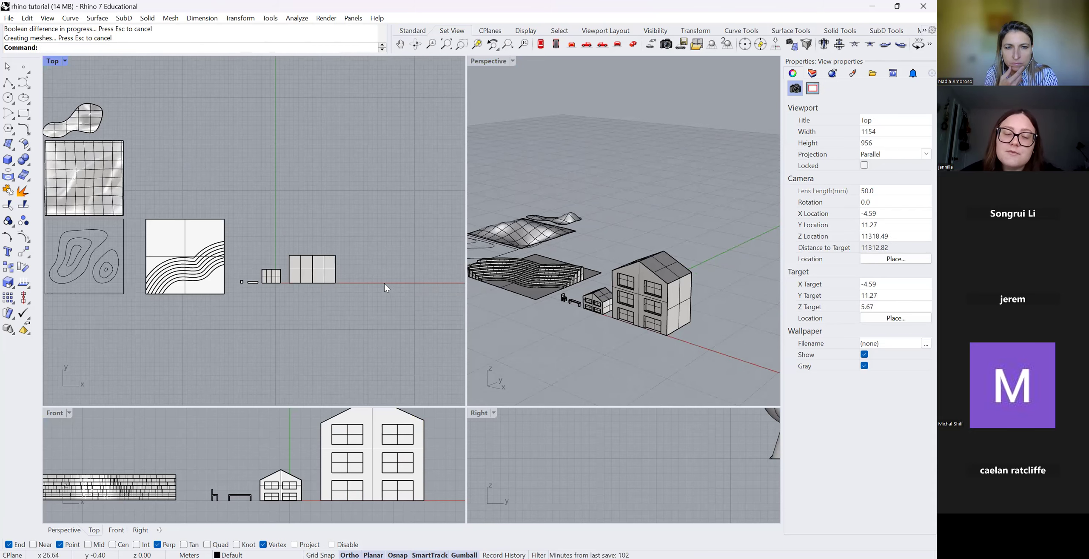
pyautogui.scroll(-3, 320, 304)
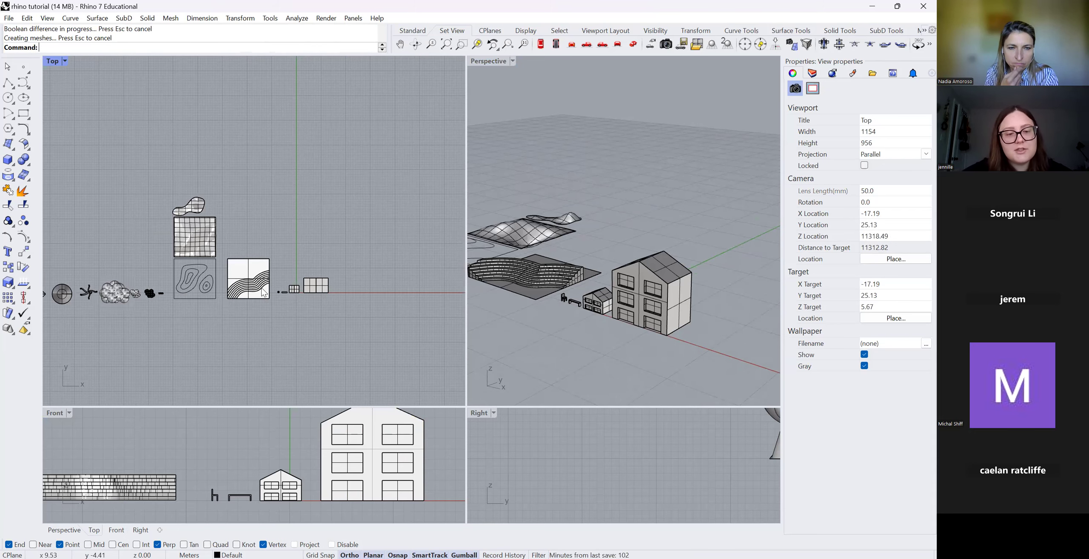
pyautogui.scroll(2, 260, 265)
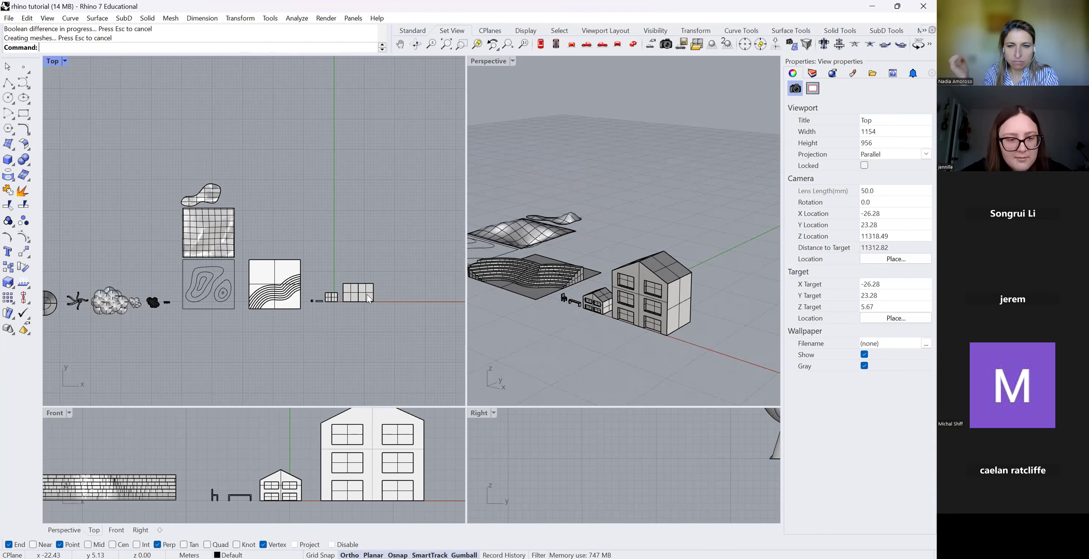
pyautogui.scroll(1, 357, 289)
pyautogui.scroll(-1, 349, 265)
pyautogui.scroll(3, 330, 285)
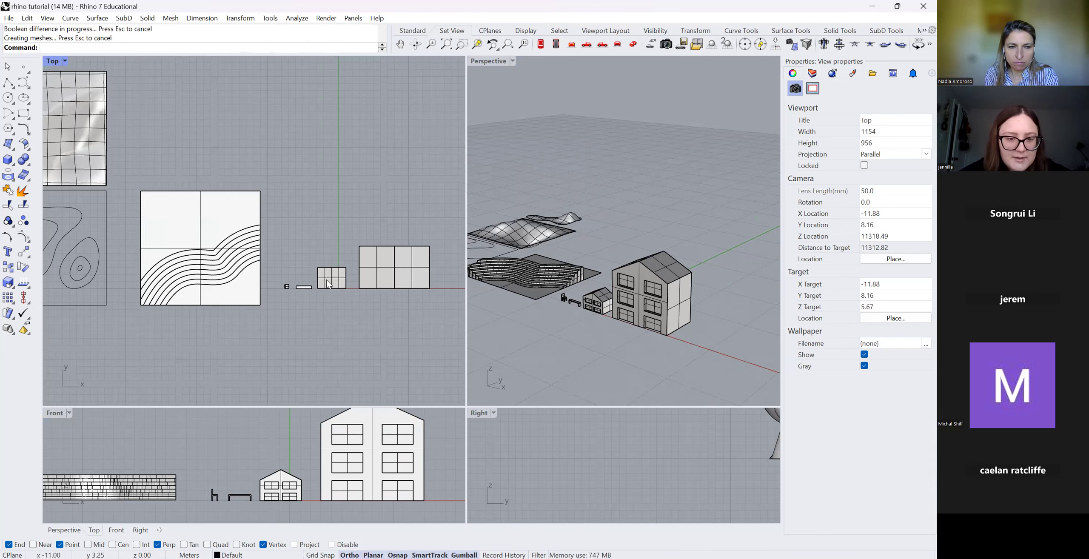
pyautogui.scroll(-5, 369, 276)
pyautogui.scroll(-5, 217, 237)
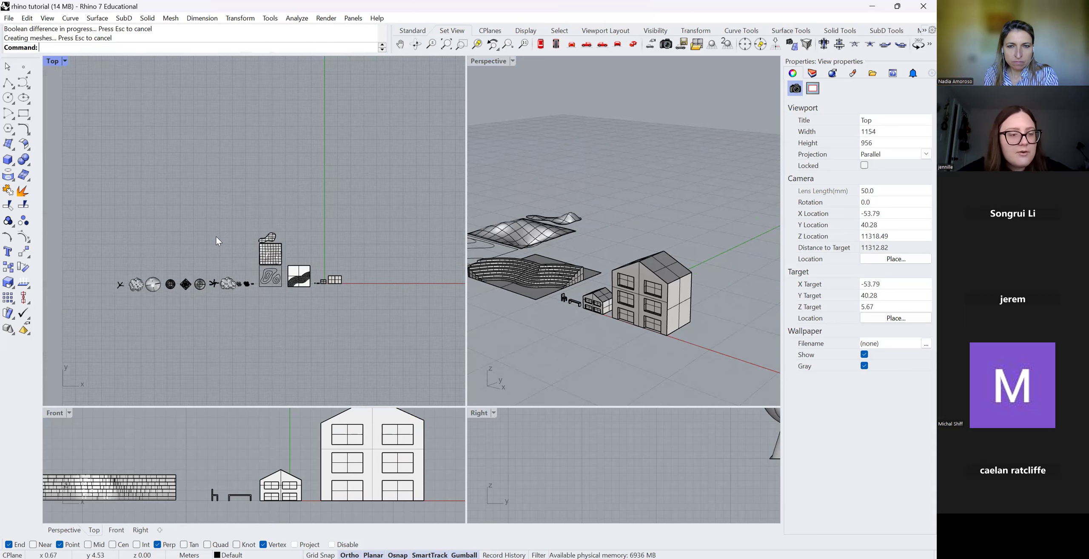
pyautogui.scroll(2, 223, 208)
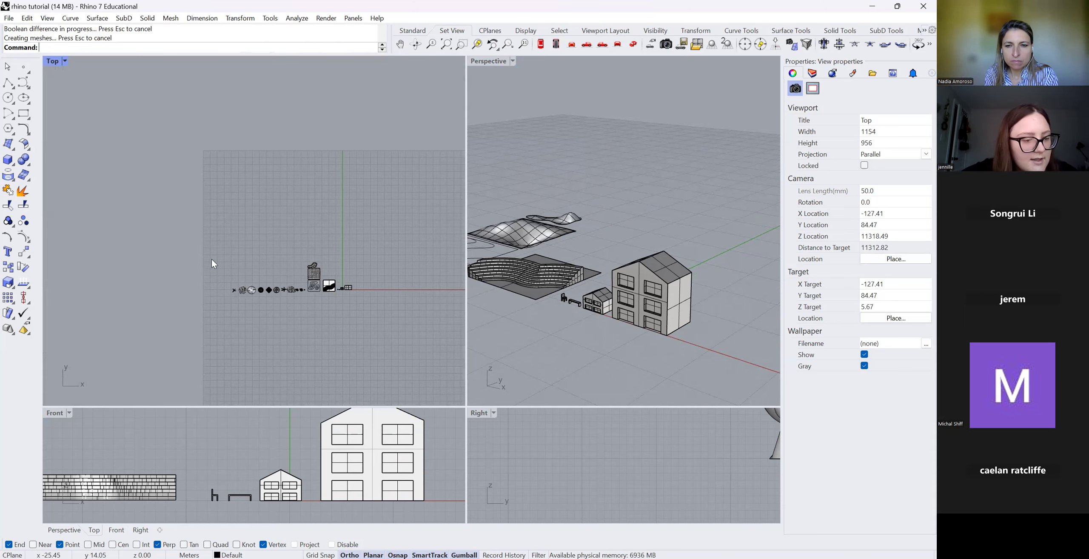
pyautogui.scroll(4, 211, 271)
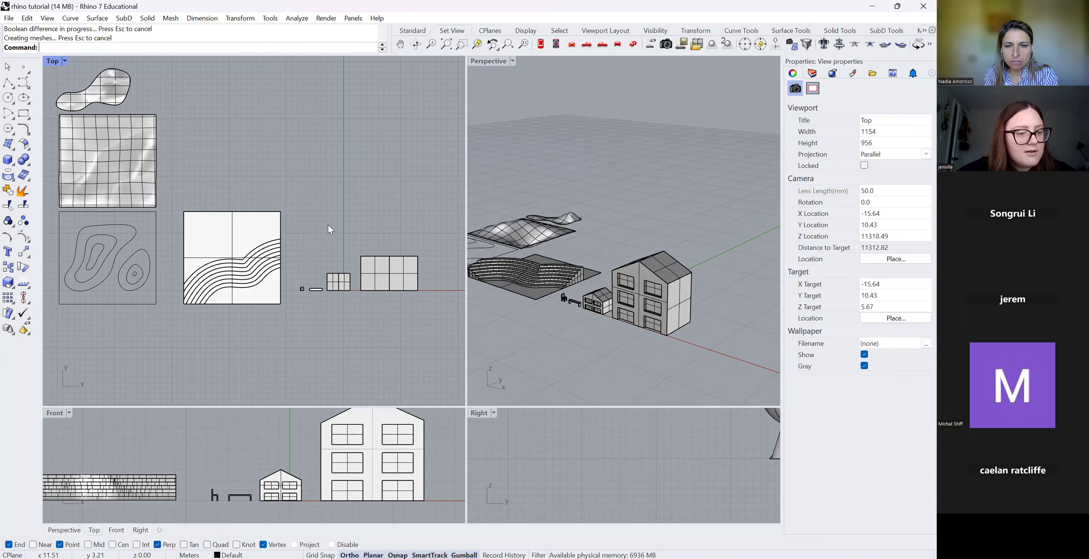